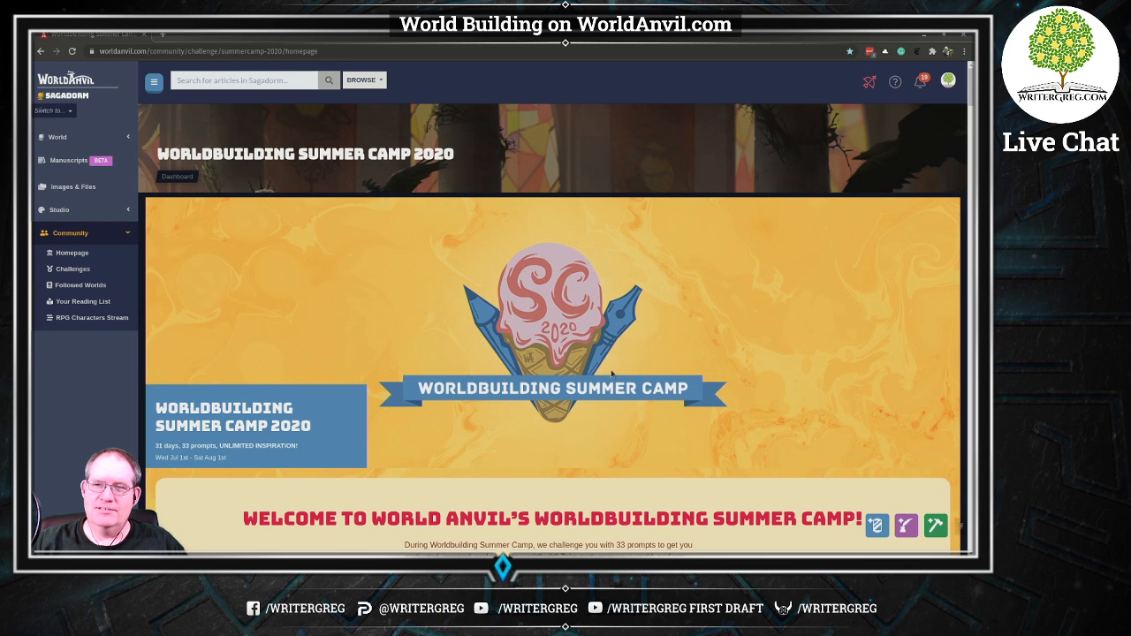
Read how the Worldbuilding Summer Camp 2020 challenge works, including its prompt counts and the release dates of the four stages.
scroll(608, 353, "down", 2)
scroll(607, 352, "down", 3)
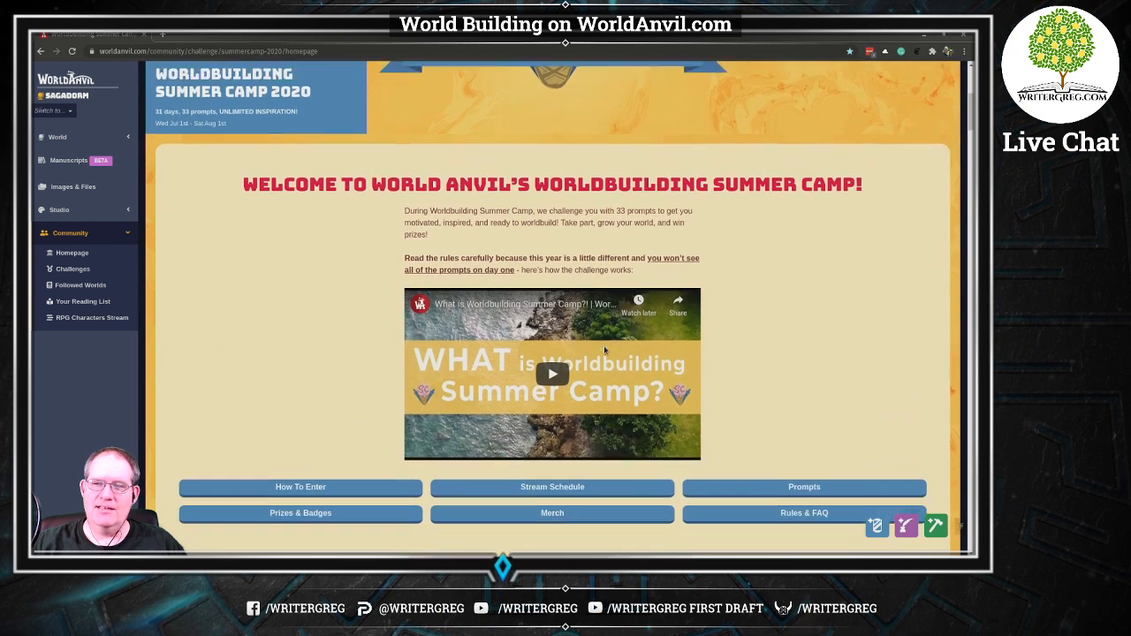
scroll(680, 354, "down", 5)
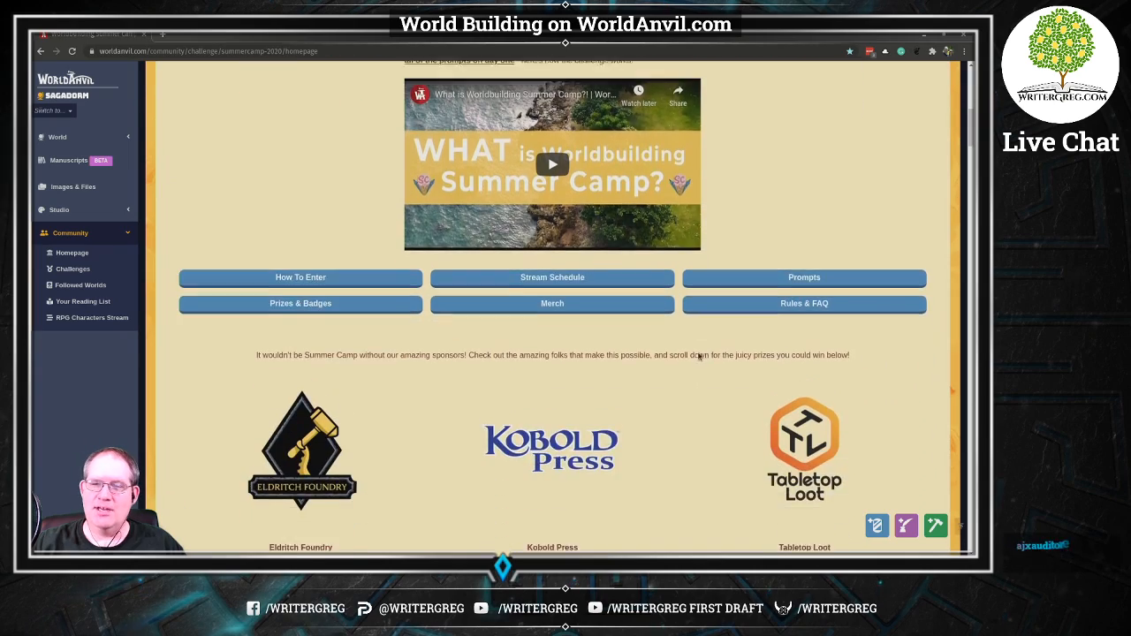
scroll(697, 353, "down", 3)
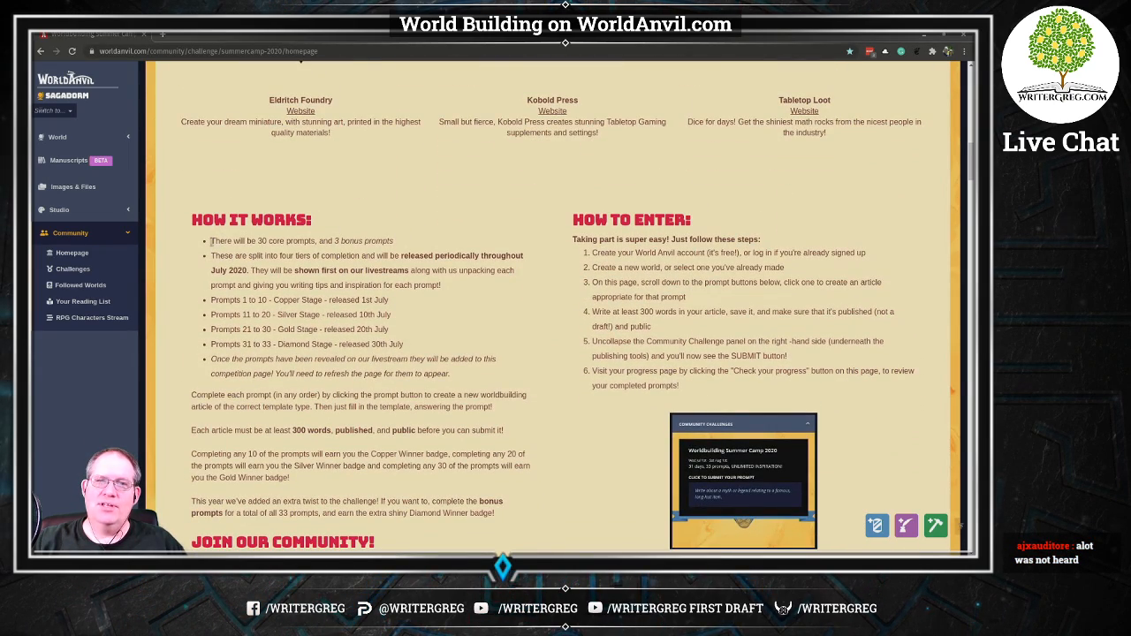
left_click_drag(211, 240, 396, 245)
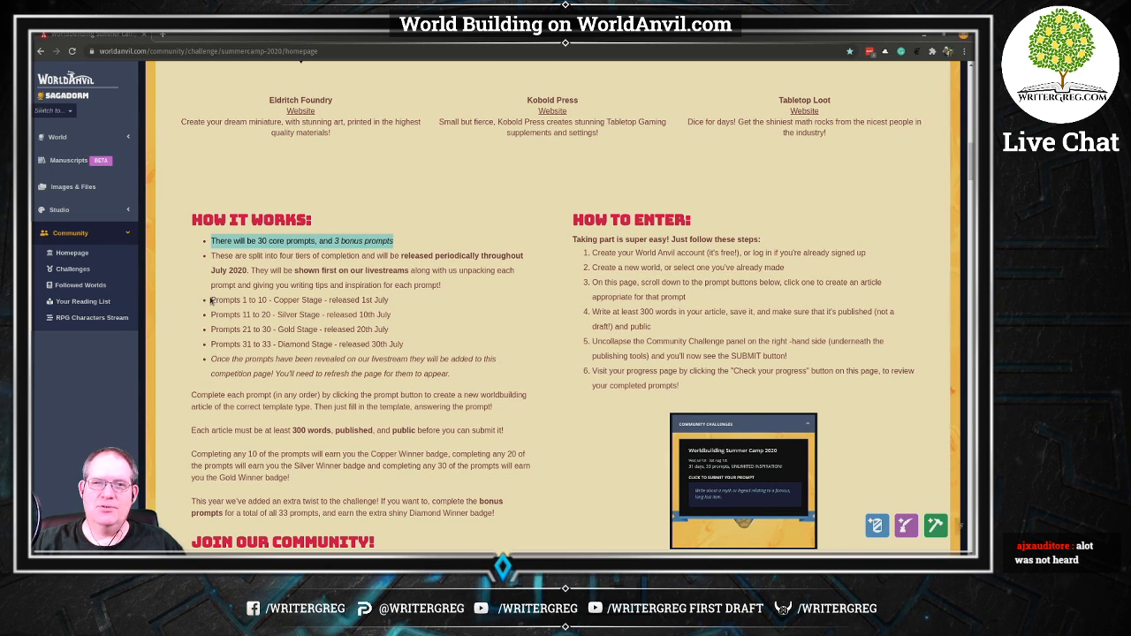
left_click_drag(212, 300, 419, 348)
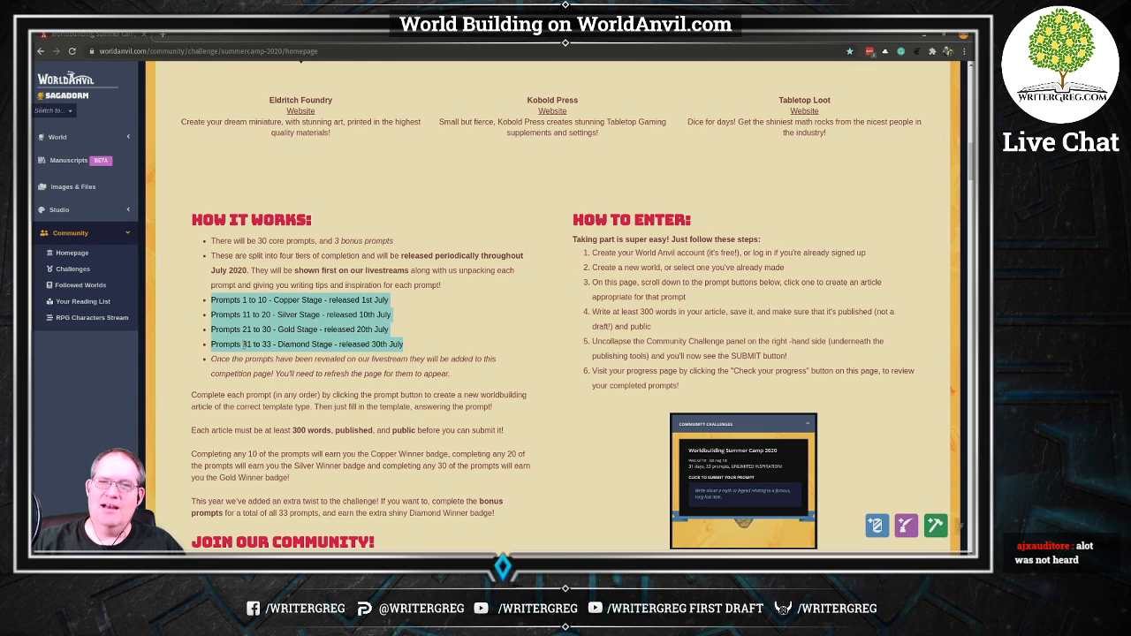
left_click(412, 345)
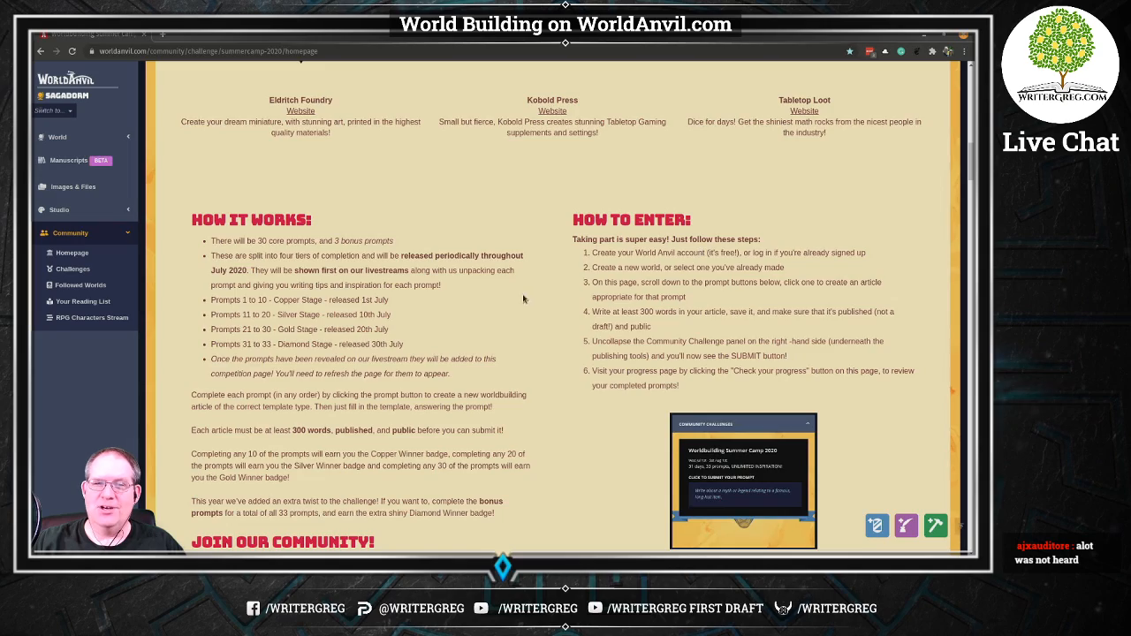
scroll(522, 299, "down", 10)
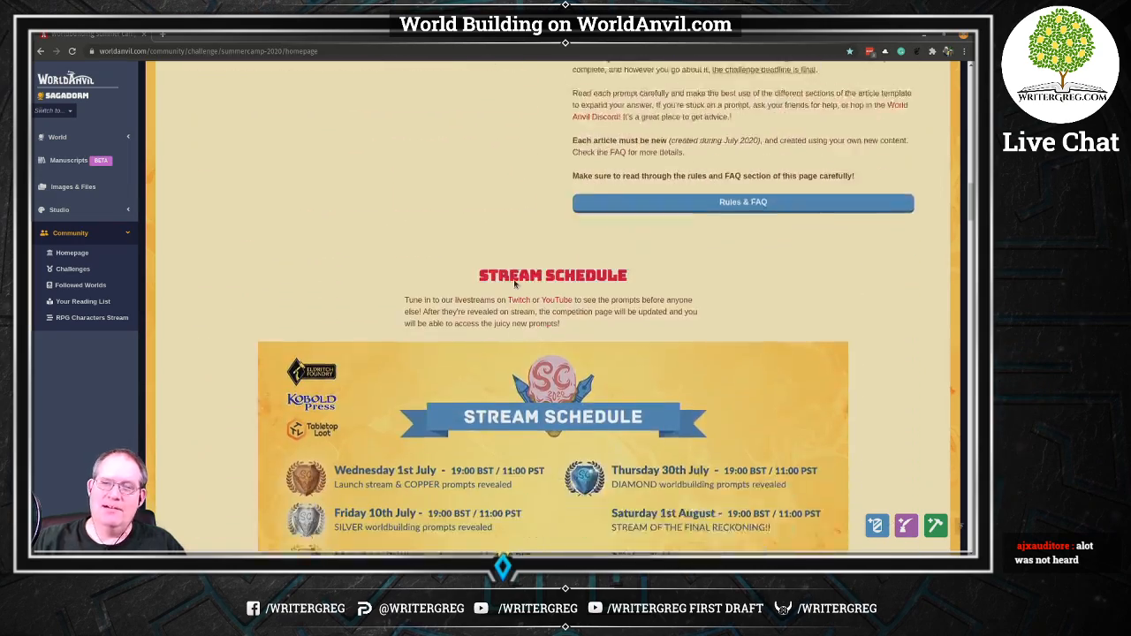
Start writing a new article from the challenge prompt about a myth or legend relating to a famous, long-lost item.
scroll(514, 283, "down", 10)
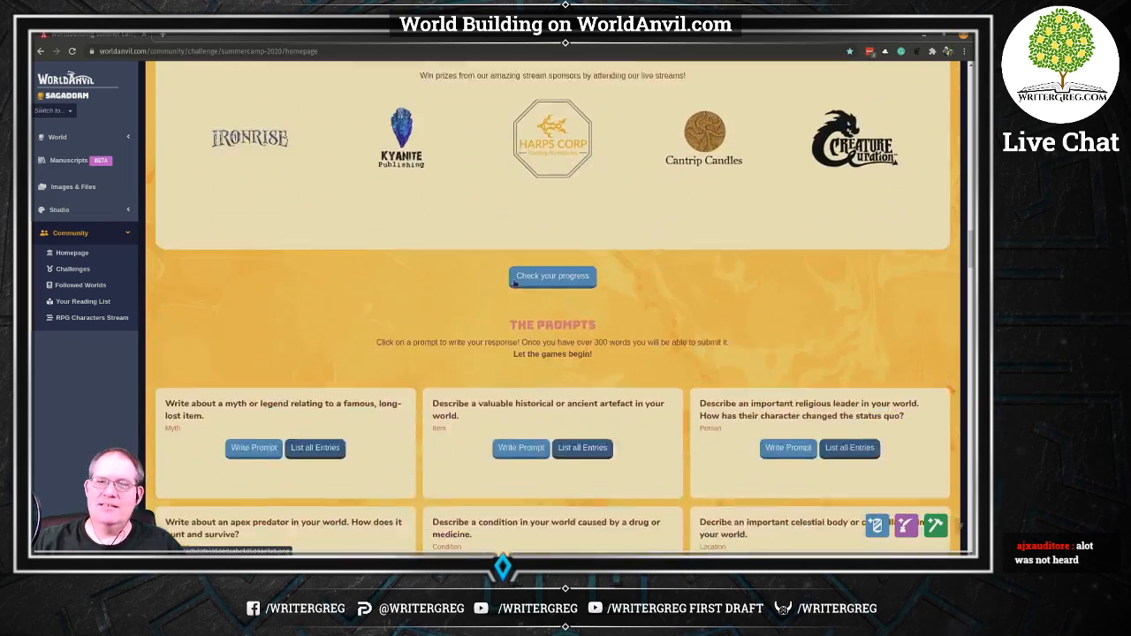
scroll(514, 282, "down", 3)
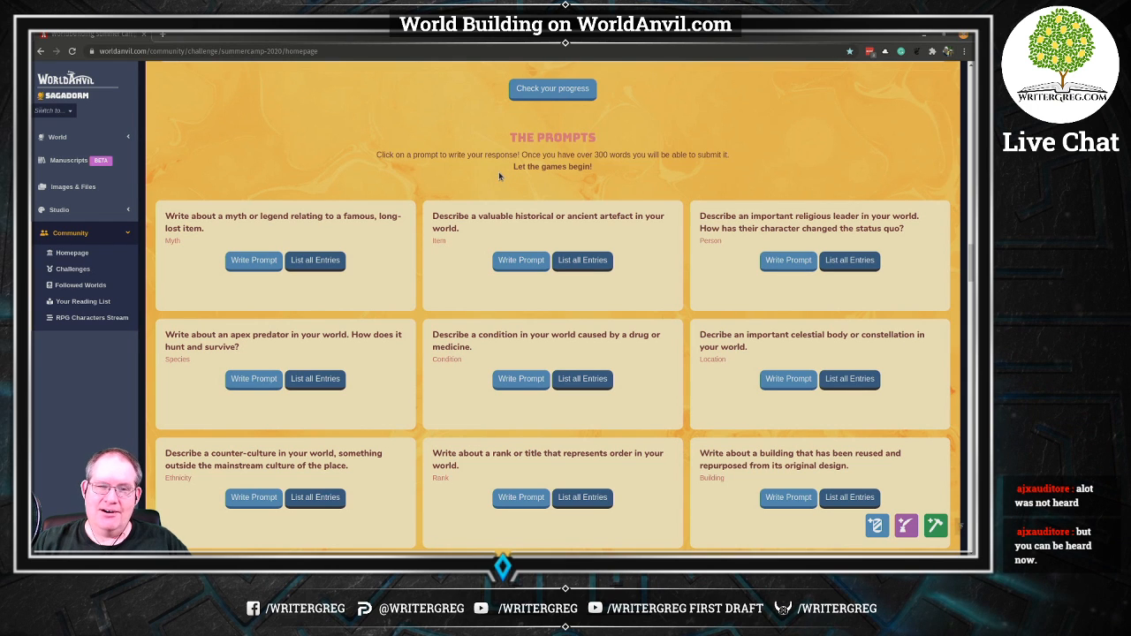
scroll(498, 177, "down", 2)
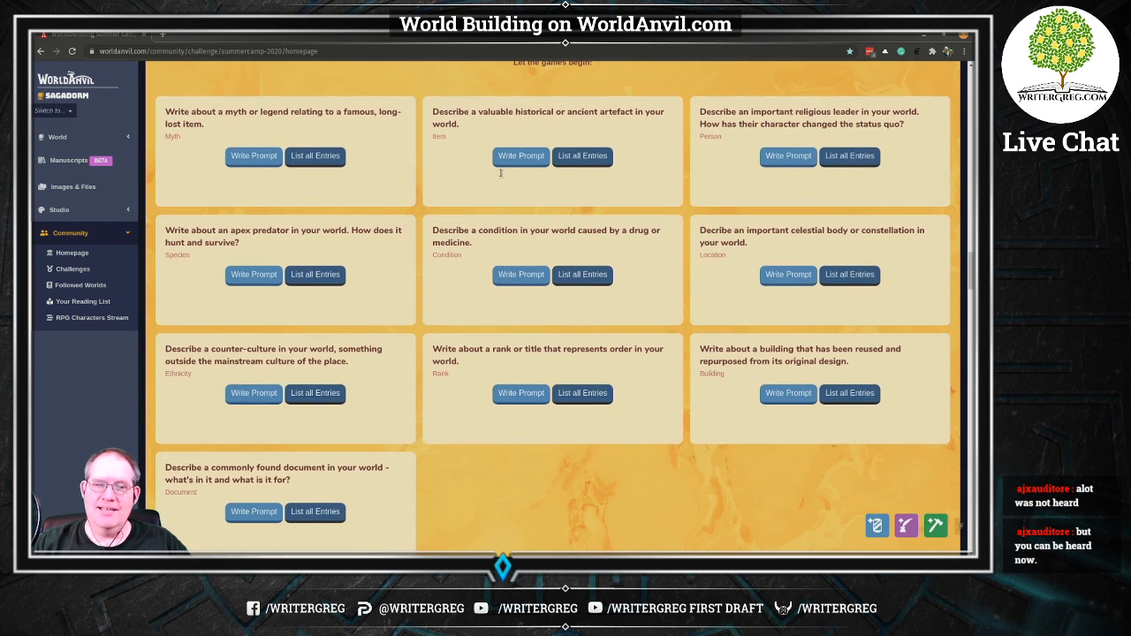
scroll(502, 175, "down", 1)
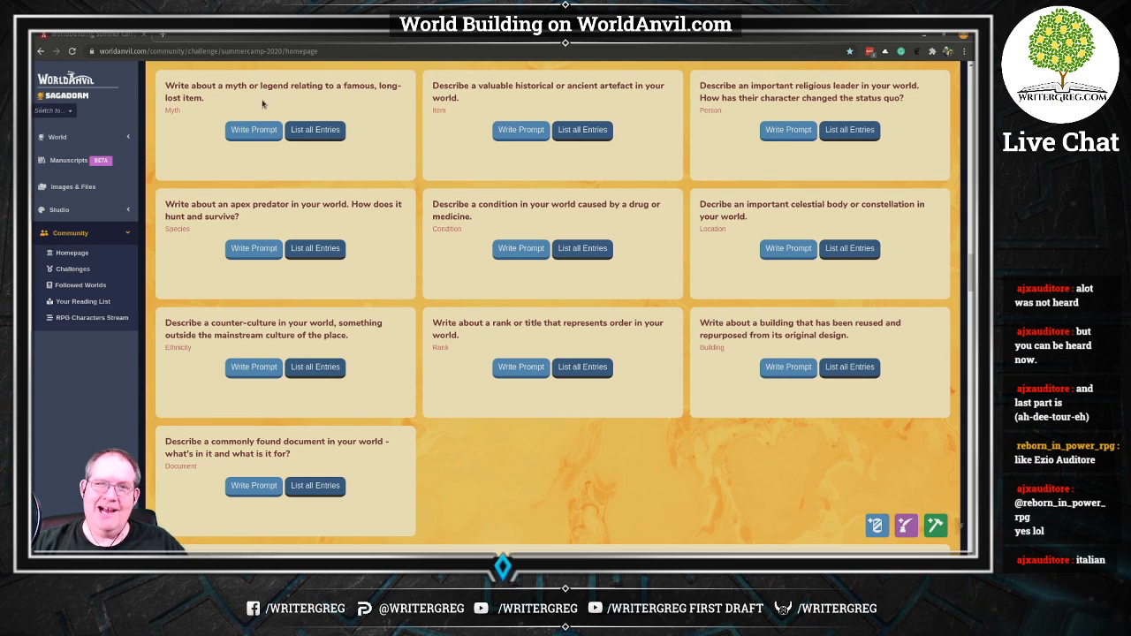
left_click(263, 131)
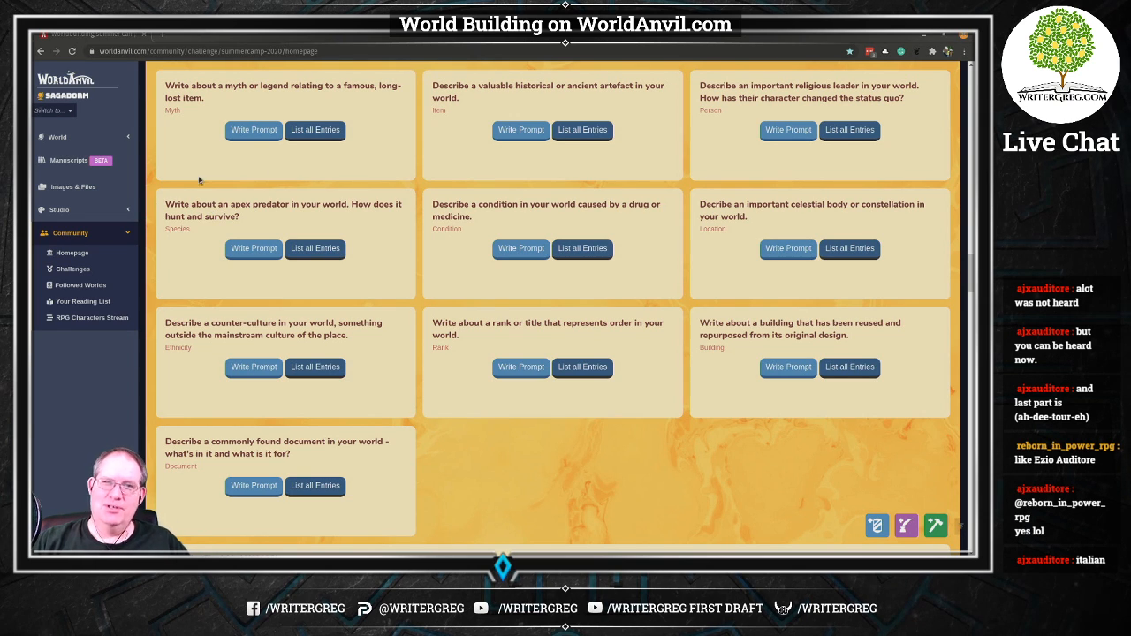
left_click(240, 132)
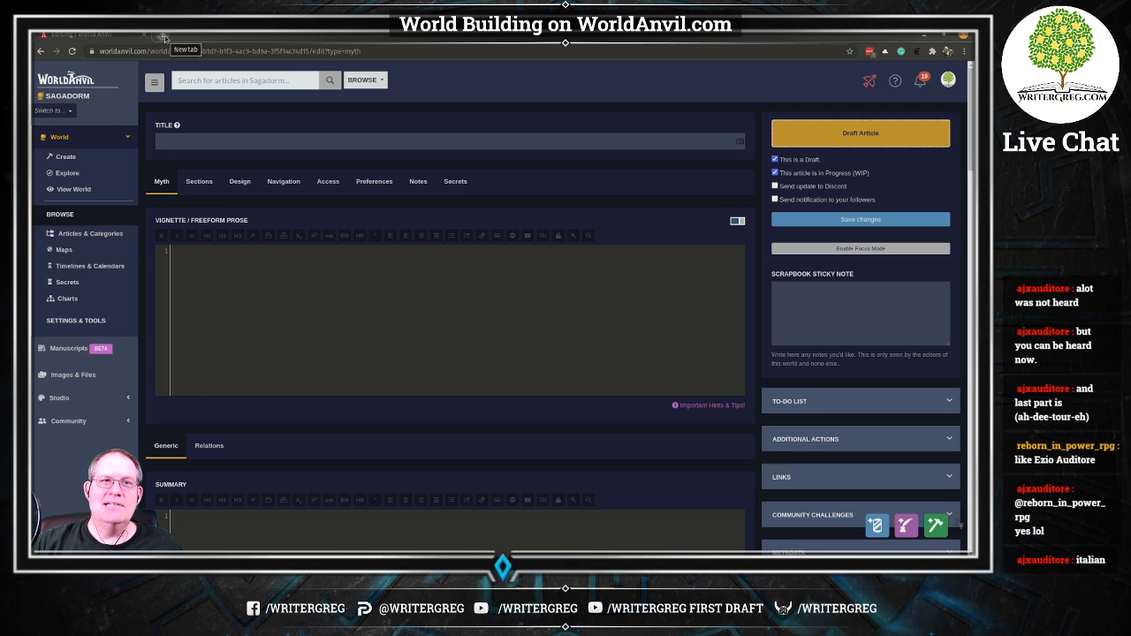
Open the bookmarked Summer Camp 2020 challenge page in a new tab and copy the myth prompt's text.
left_click(163, 38)
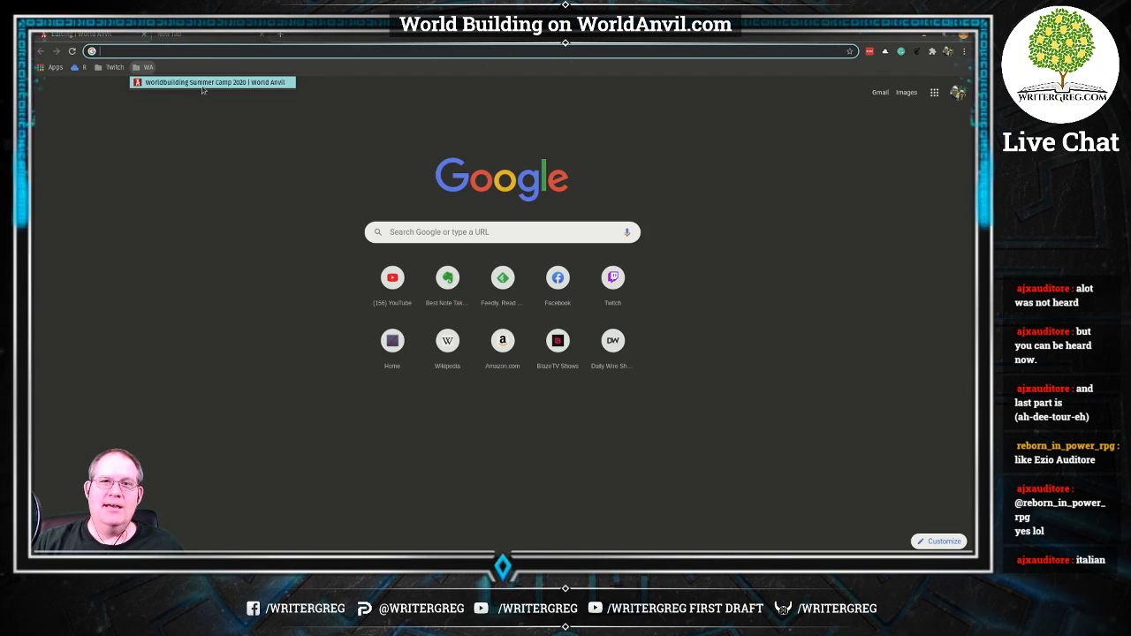
left_click(202, 85)
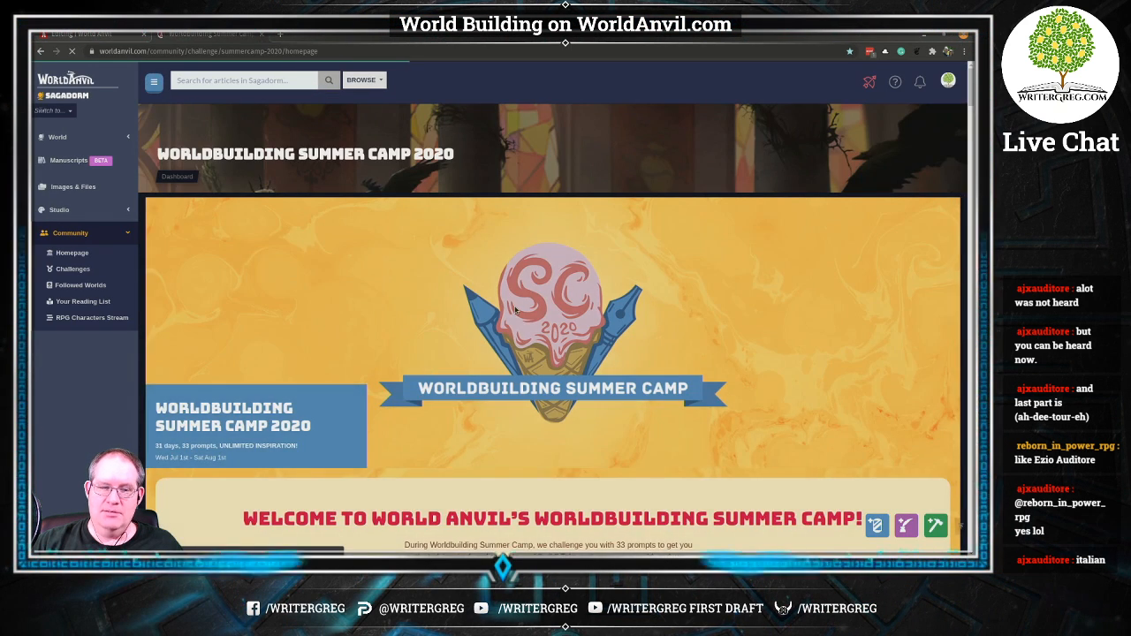
scroll(515, 311, "down", 15)
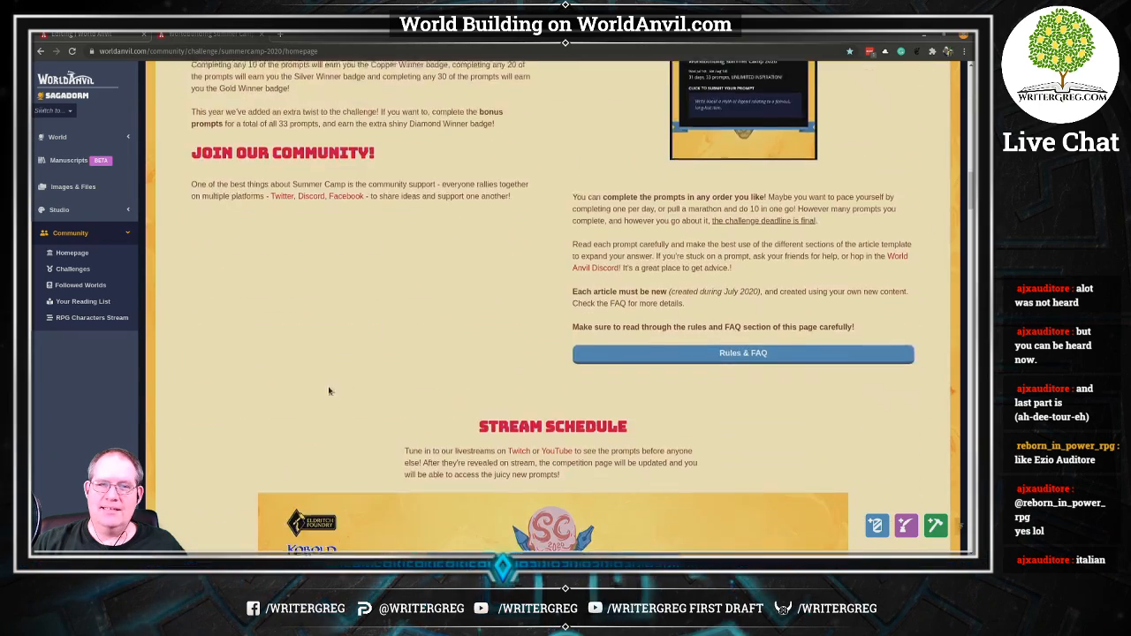
scroll(329, 390, "down", 15)
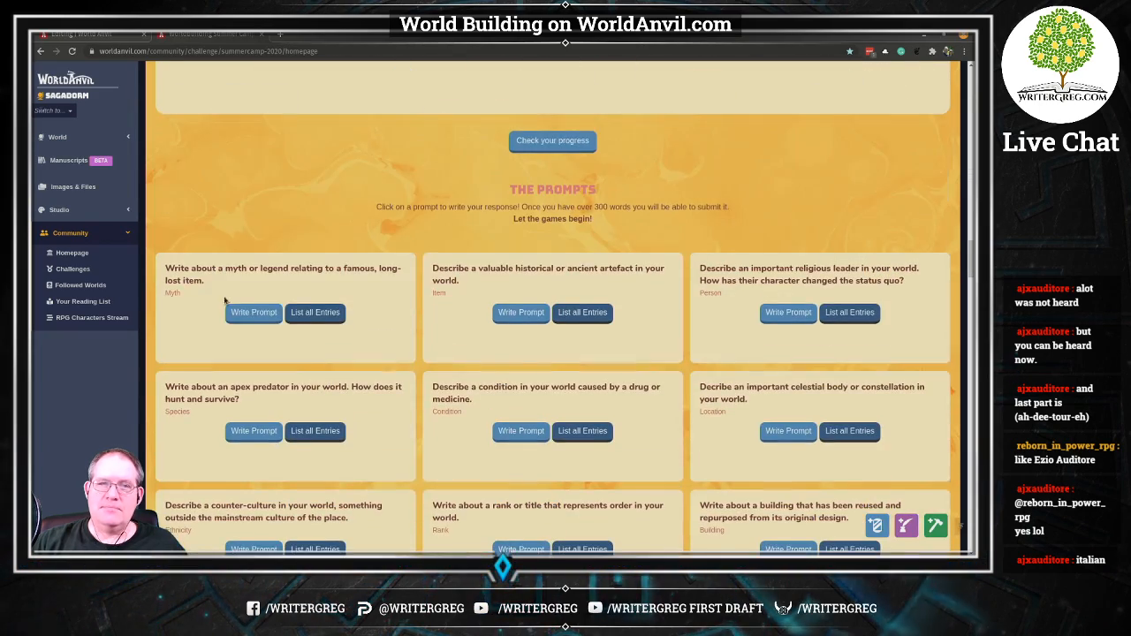
left_click_drag(209, 284, 164, 277)
key("ctrl+c")
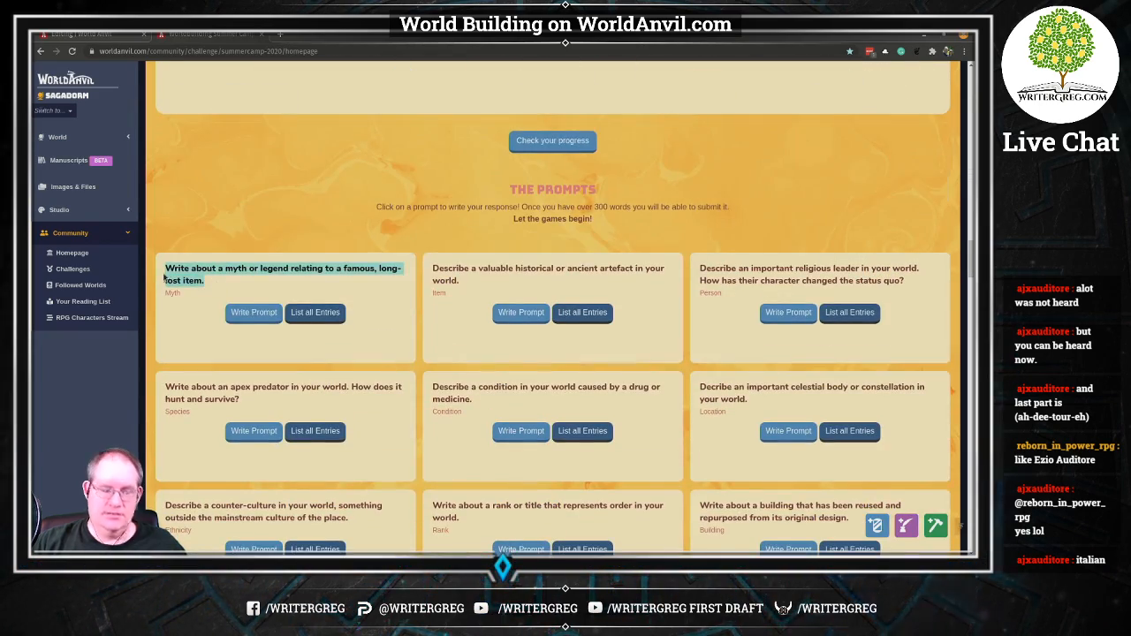
Title the myth article "(MYTH: Write about a myth or legend relating to a famous, long-lost item.)" using the copied prompt.
left_click(399, 276)
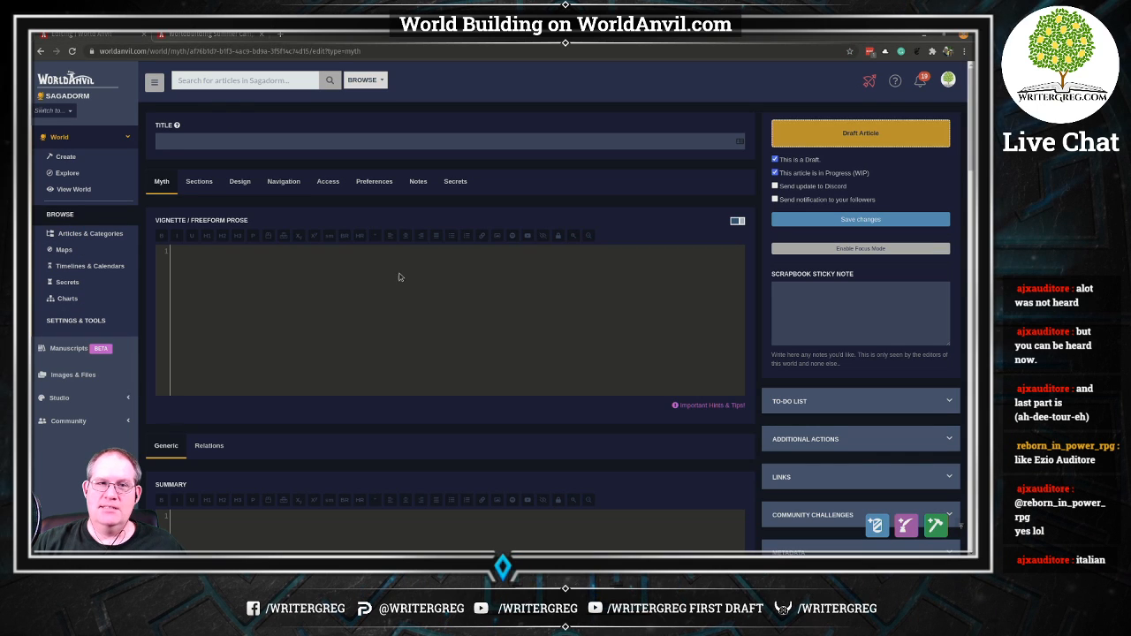
left_click(271, 137)
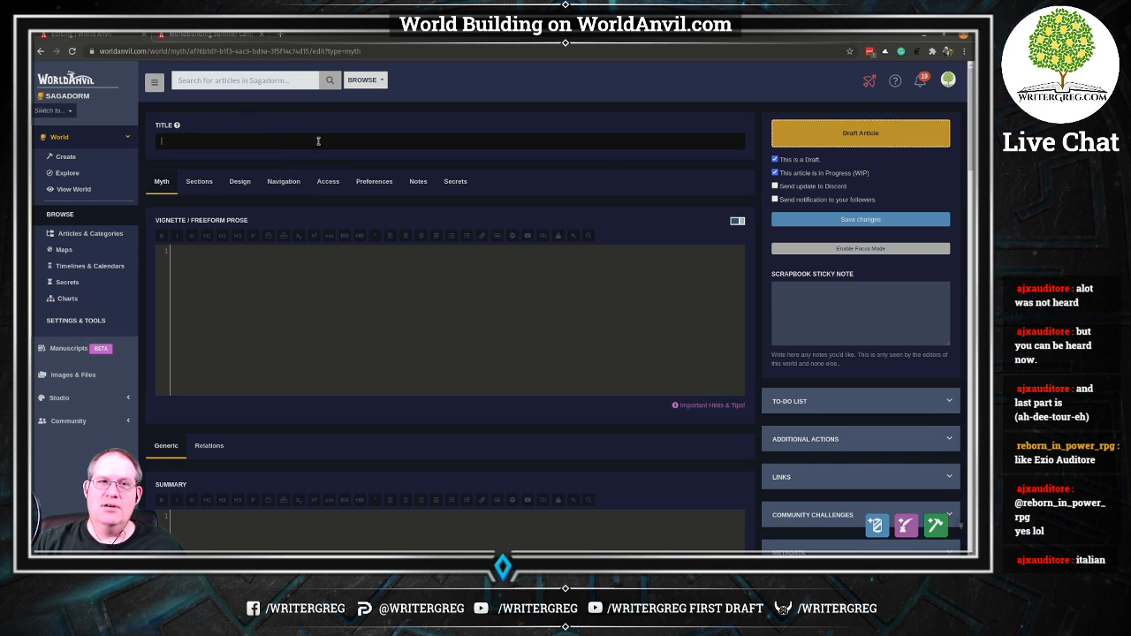
key("ctrl+v")
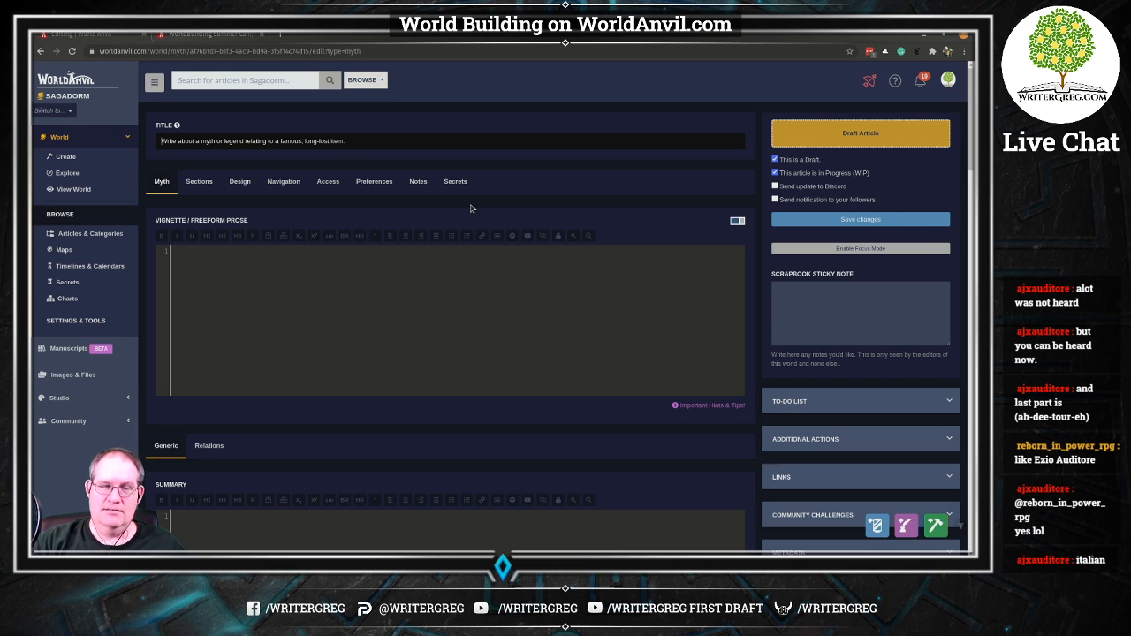
type("MYTH:")
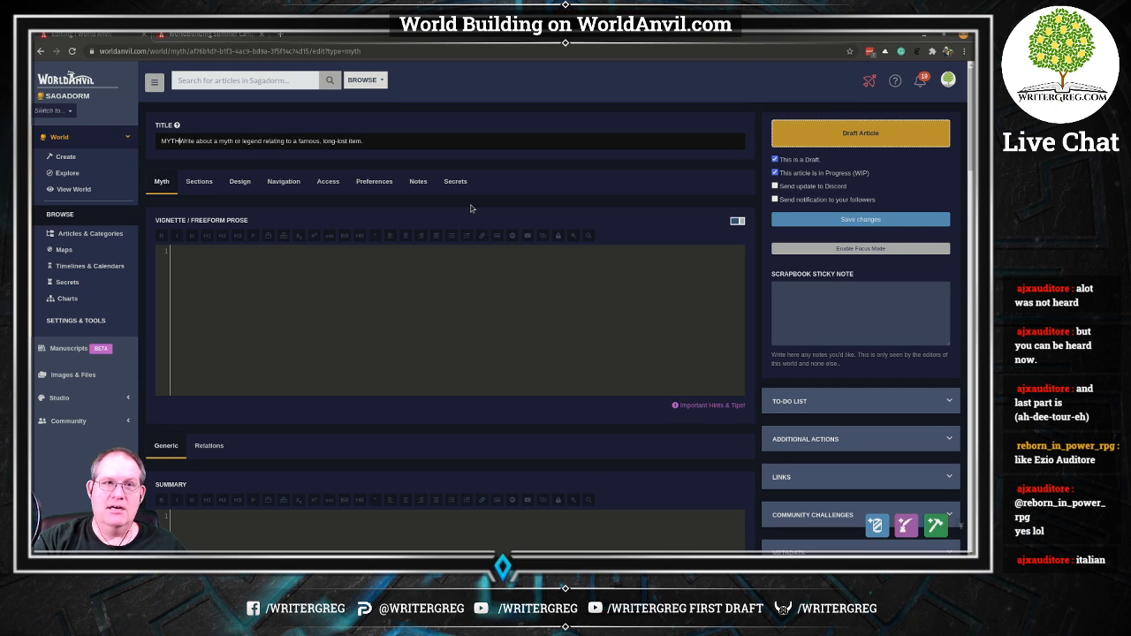
key("End")
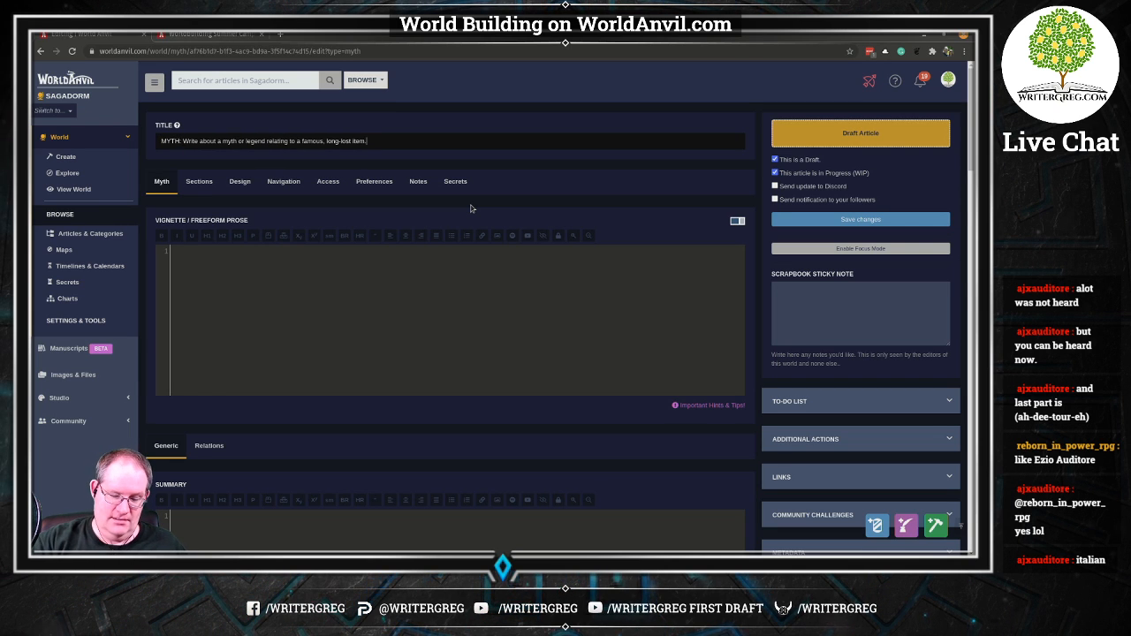
type("(")
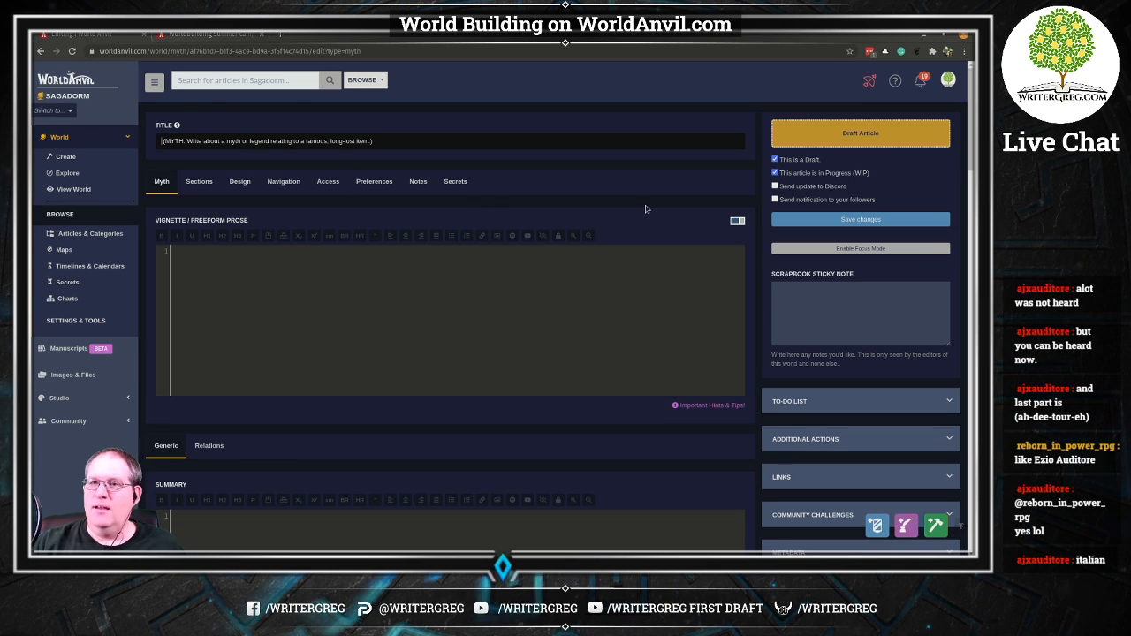
Turn off the article's draft status and check its access setting before returning to the myth content.
left_click(775, 160)
left_click(832, 220)
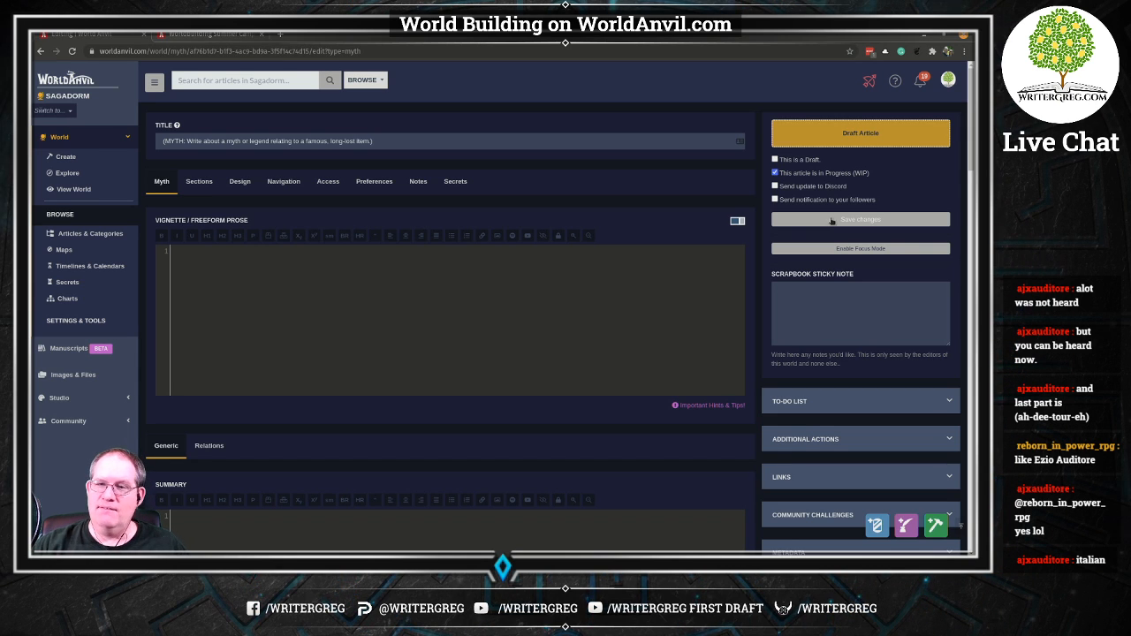
left_click(328, 182)
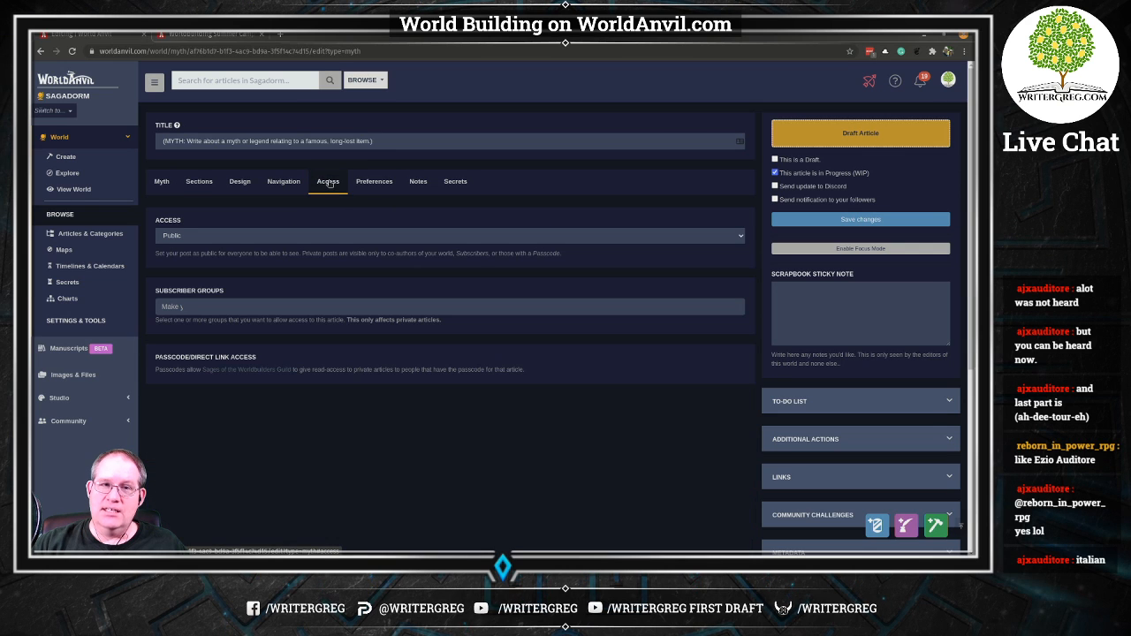
left_click(163, 182)
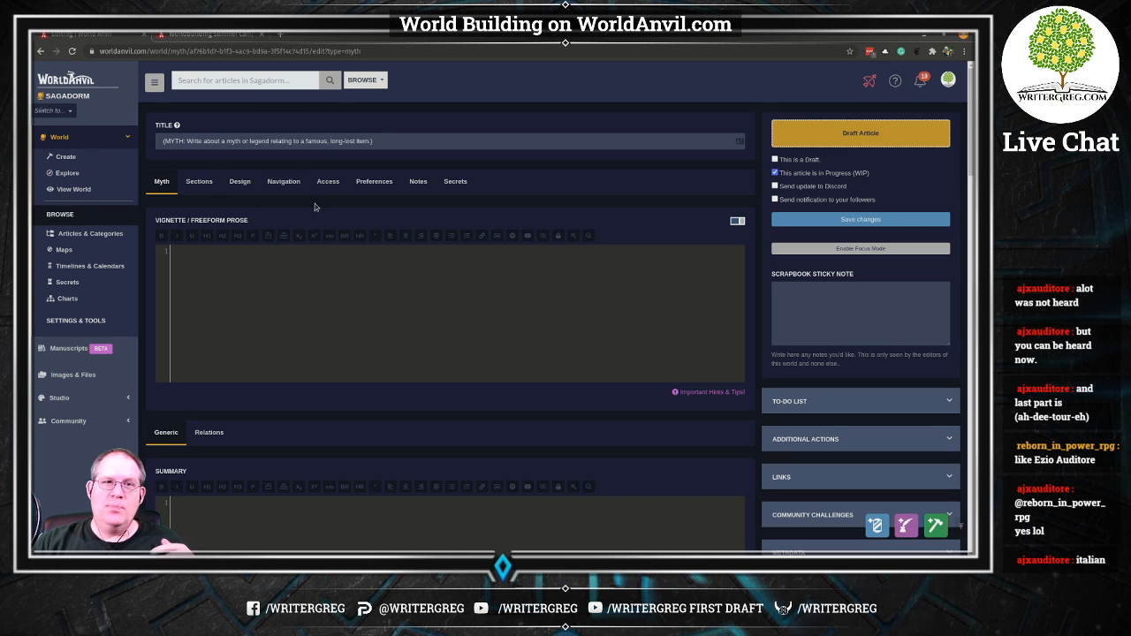
Add "The Dragon Staff" in front of the parenthesised prompt in the title and save the article.
left_click(242, 141)
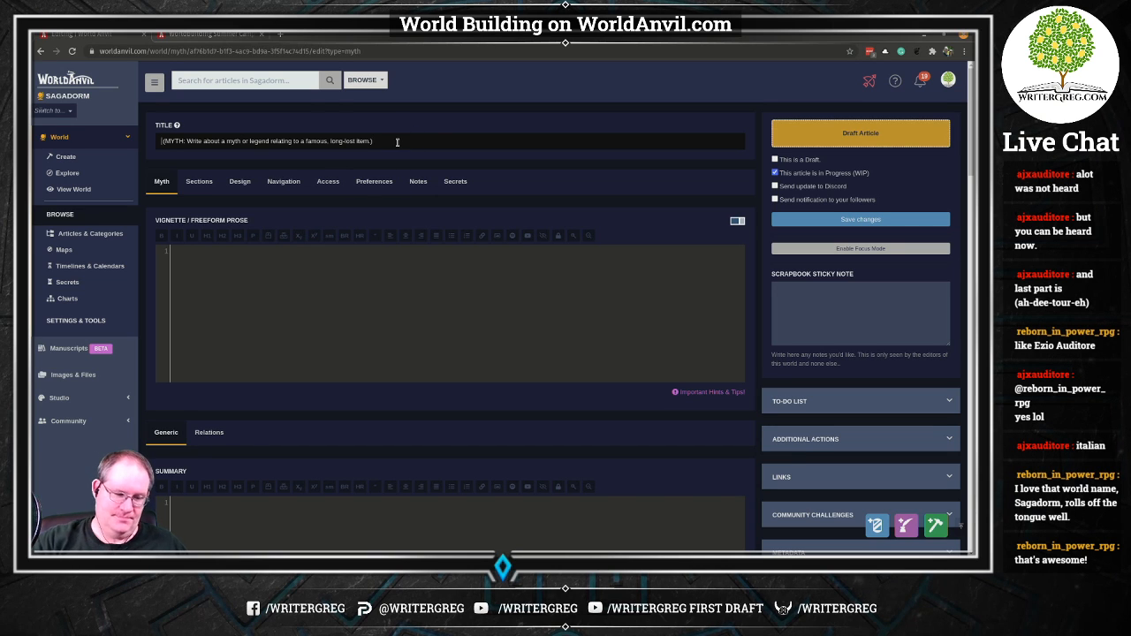
type("The Dra")
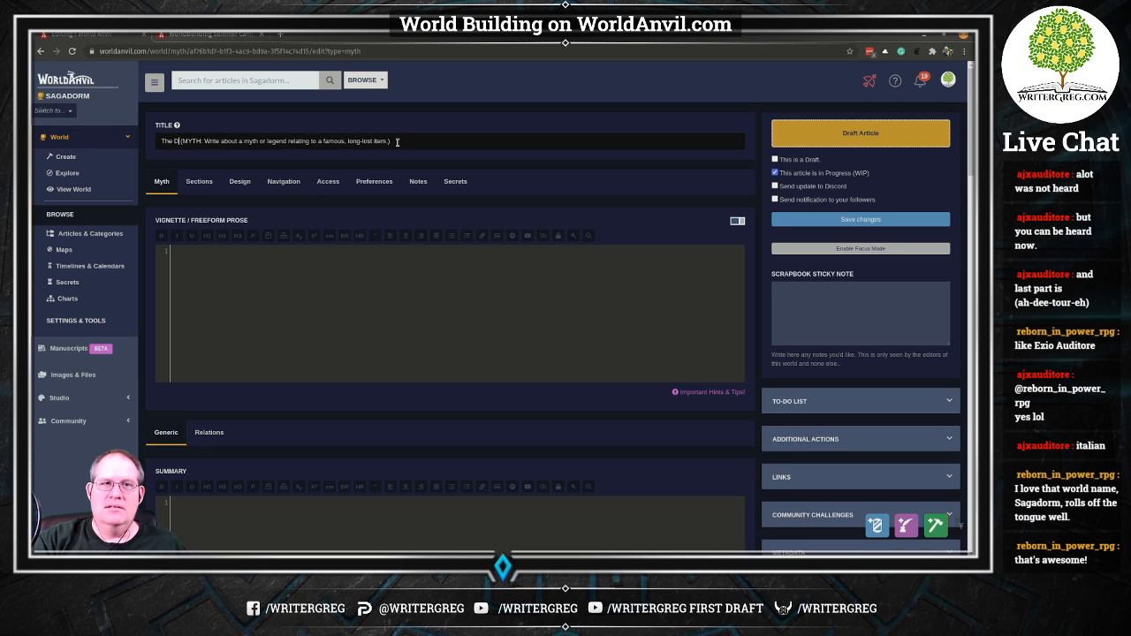
type("gon Staff")
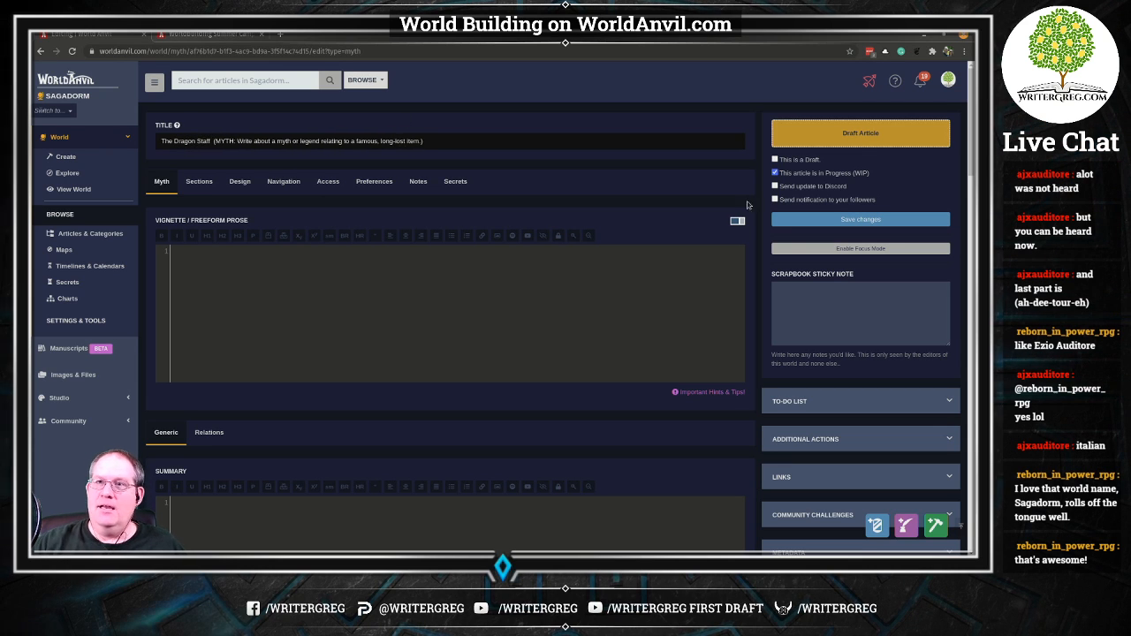
left_click(852, 222)
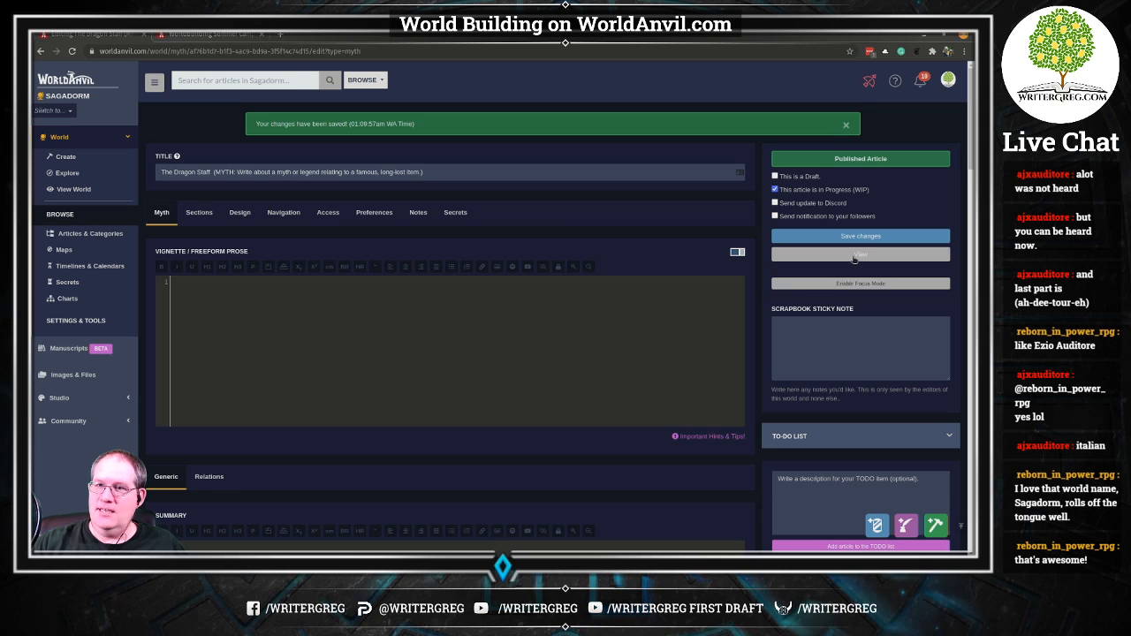
View the published Dragon Staff article in a new tab and return to its editor.
right_click(818, 257)
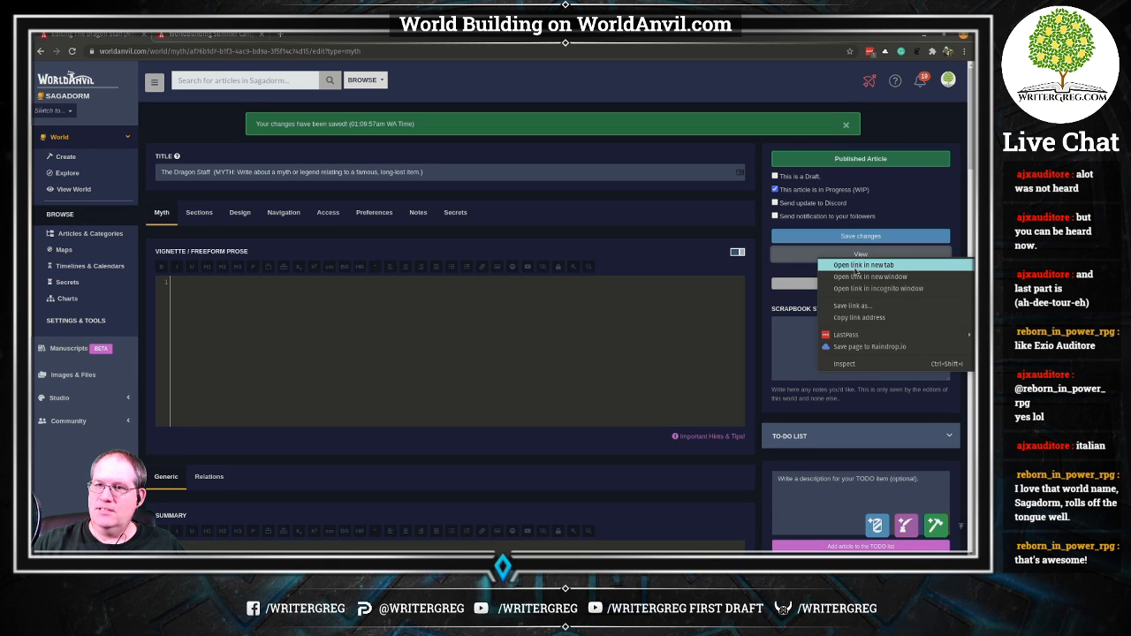
left_click(855, 266)
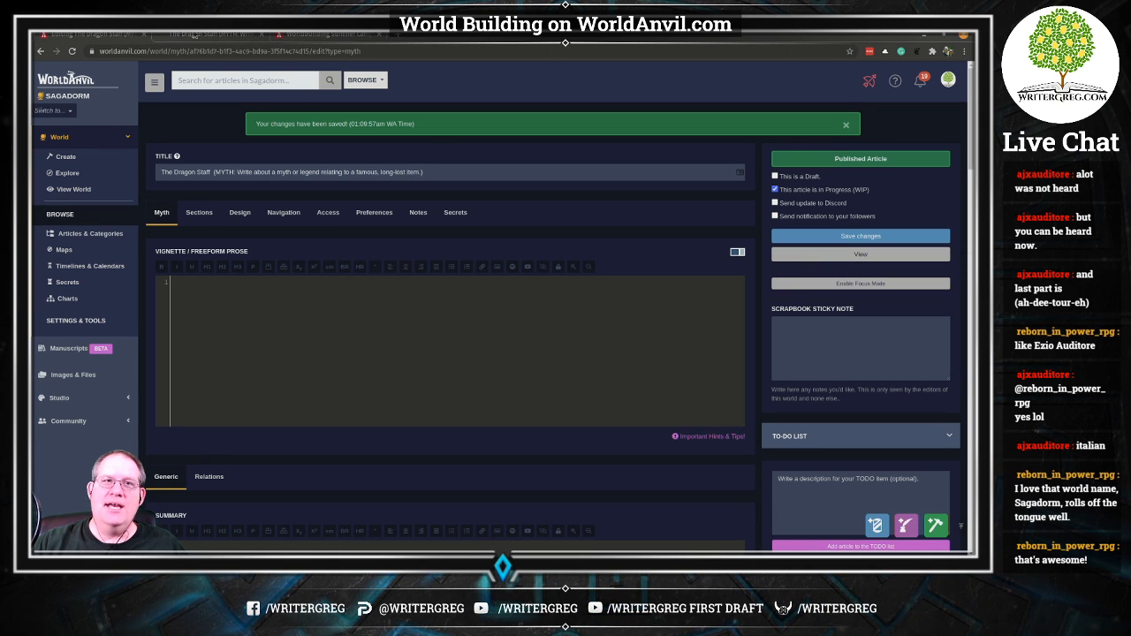
left_click(194, 33)
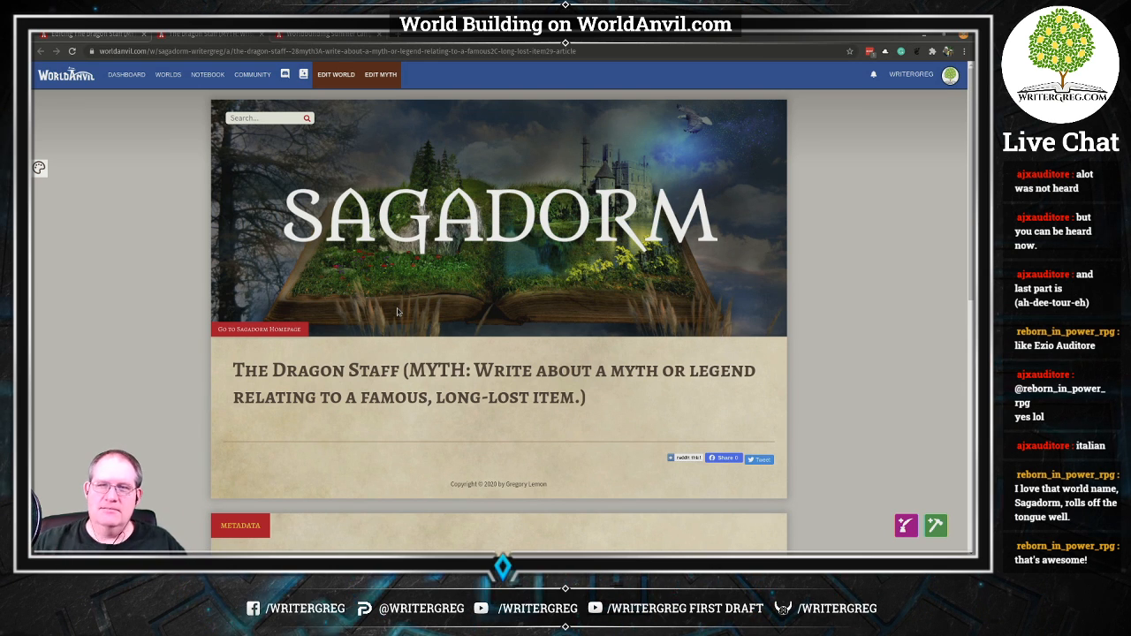
left_click(106, 35)
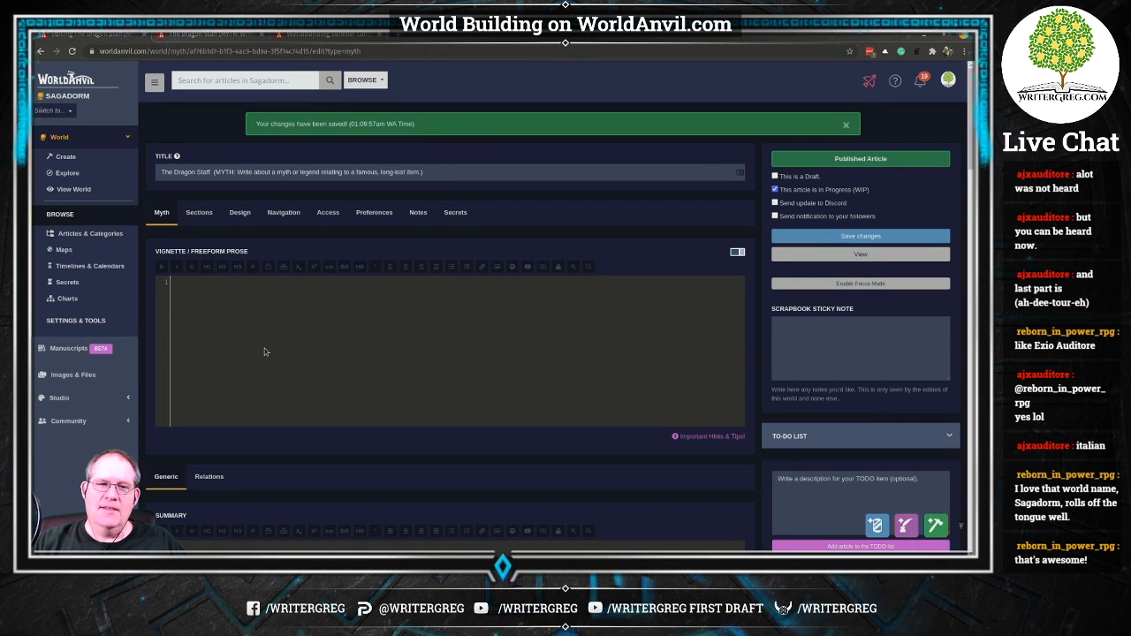
Review the empty Vignette and Summary fields of the Dragon Staff myth article.
scroll(296, 342, "down", 2)
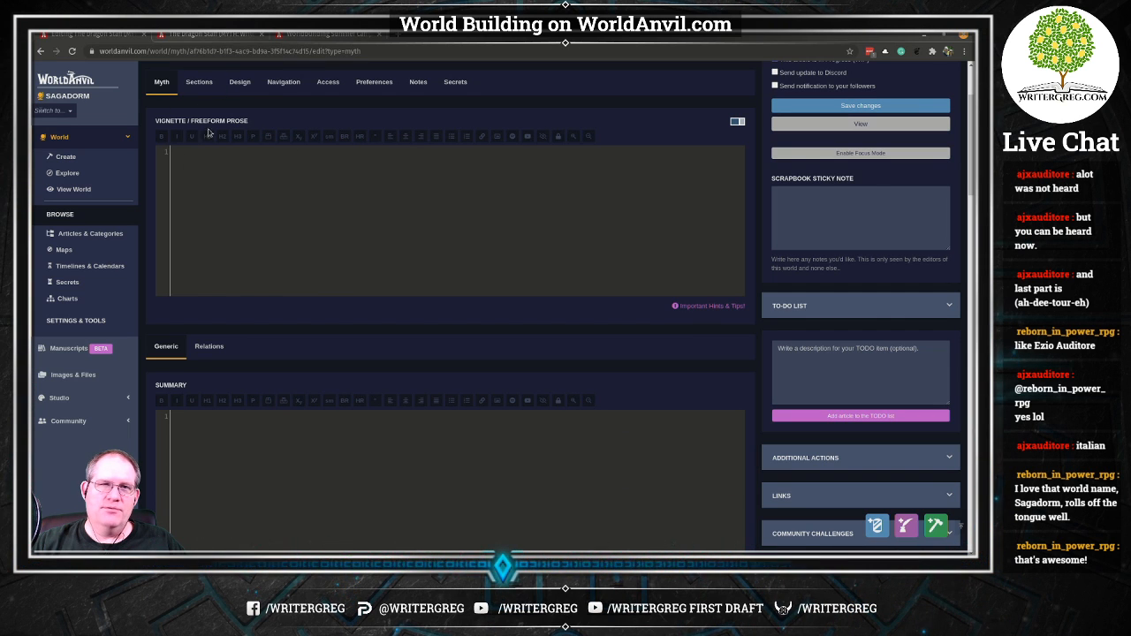
scroll(283, 196, "down", 2)
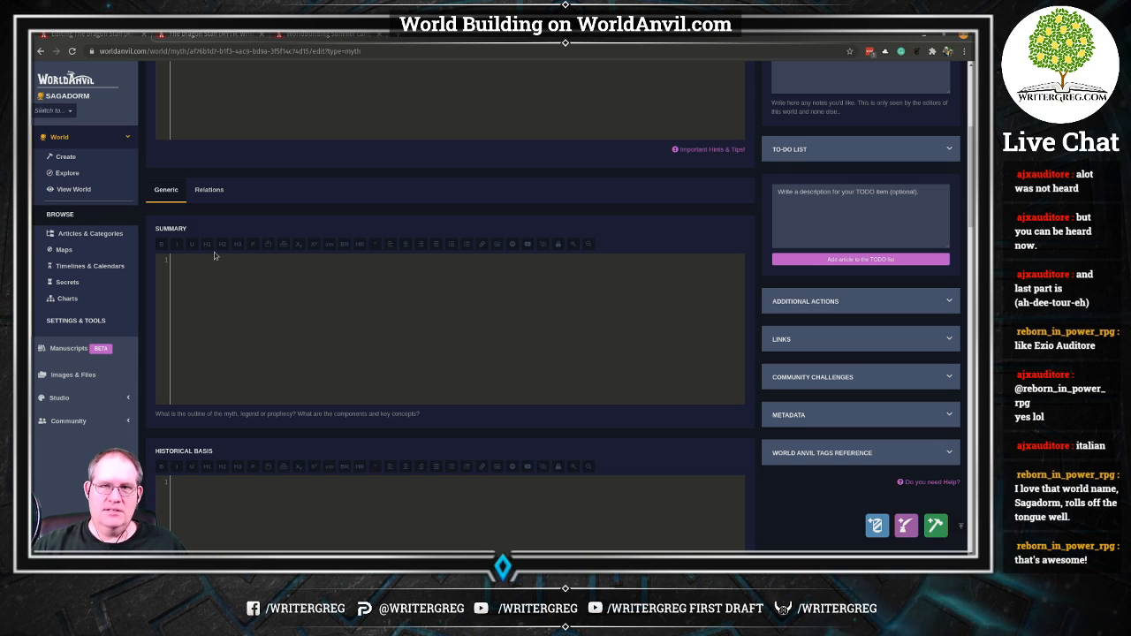
key("ctrl+s")
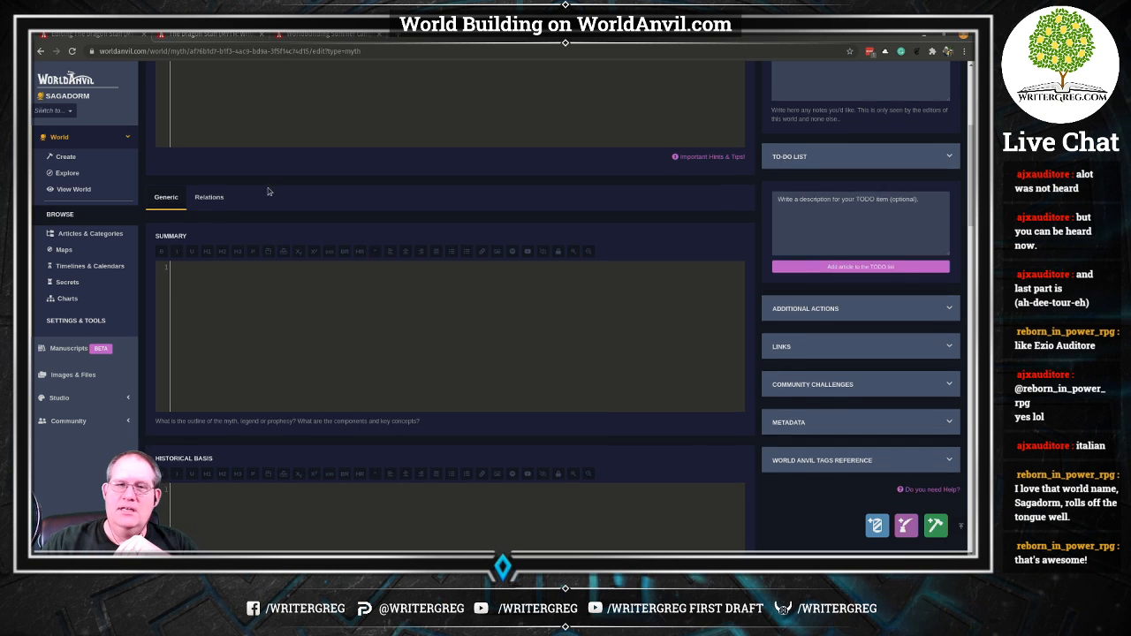
scroll(350, 335, "down", 2)
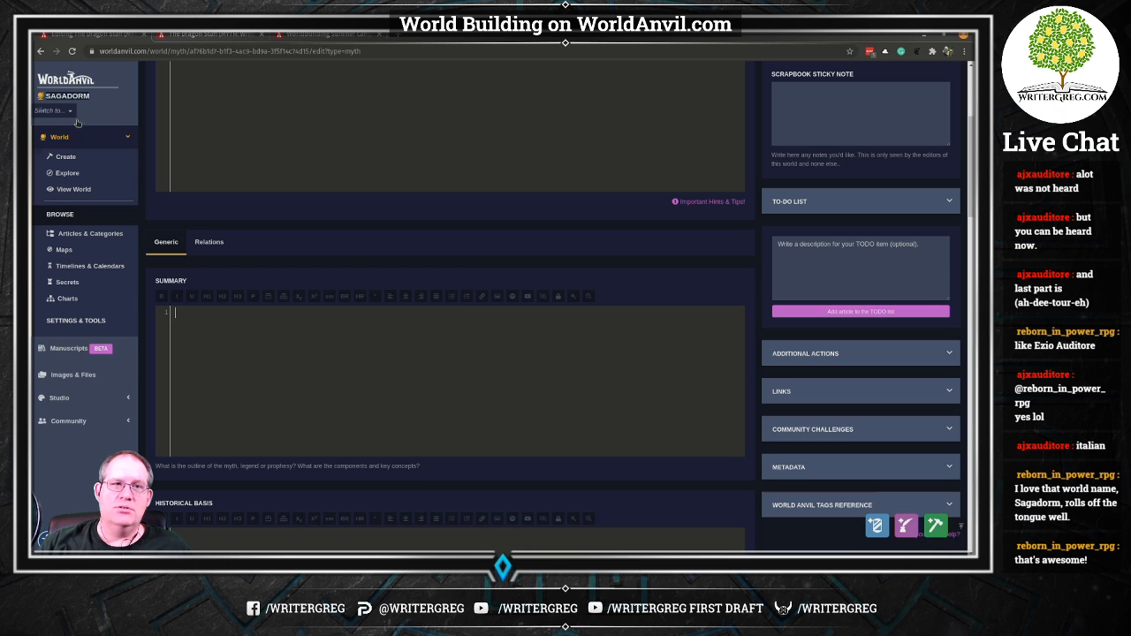
Open the Sagadorm world homepage in a new tab and look over its World Codex and featured articles.
right_click(76, 189)
left_click(78, 200)
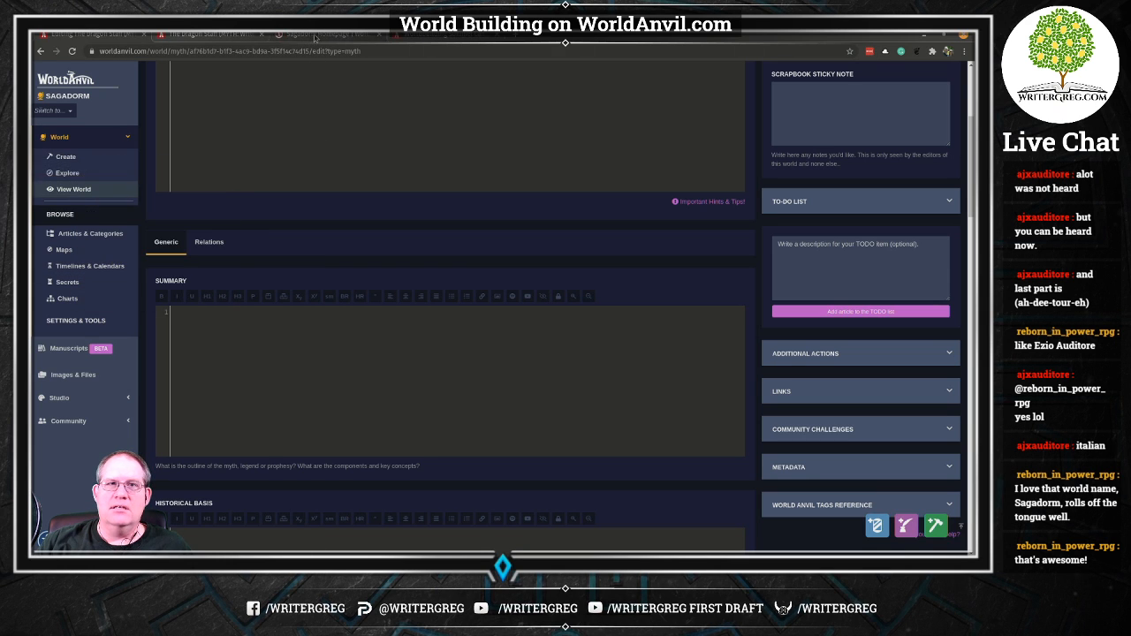
left_click(315, 36)
scroll(794, 386, "down", 3)
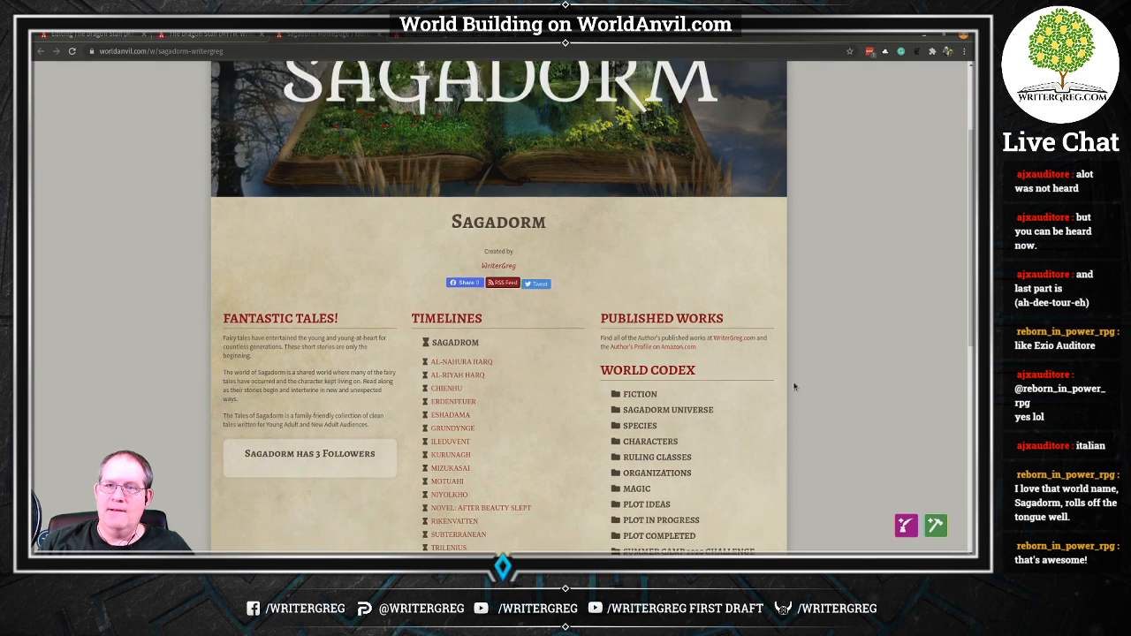
scroll(793, 386, "down", 3)
mouse_move(497, 439)
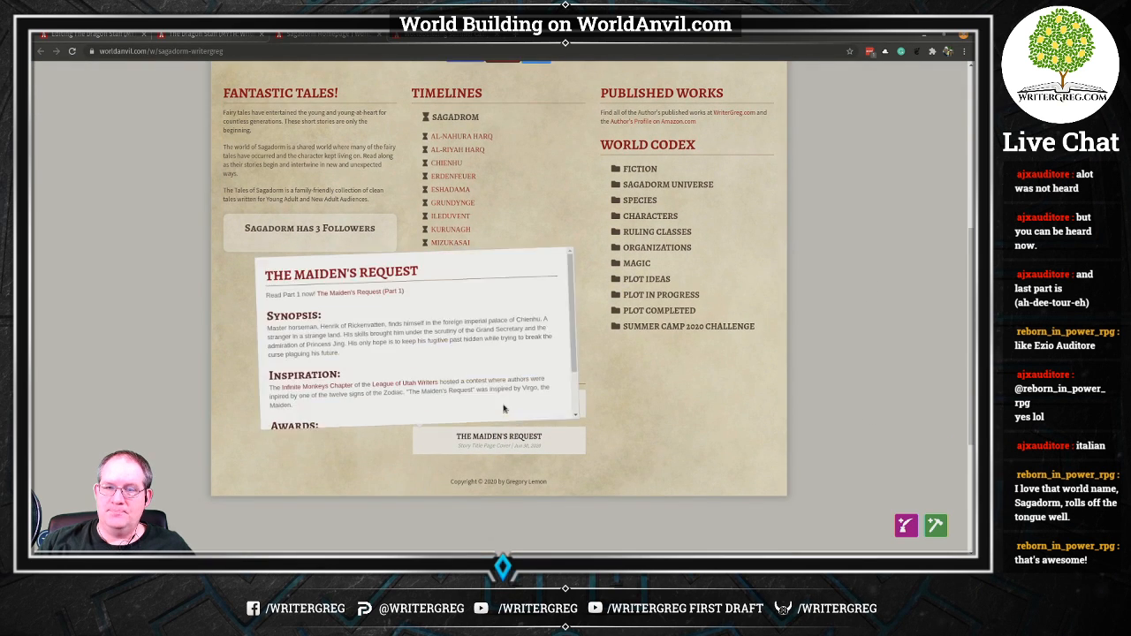
Open the featured article "The Runaway's Hope" in a new tab and view its synopsis.
right_click(528, 401)
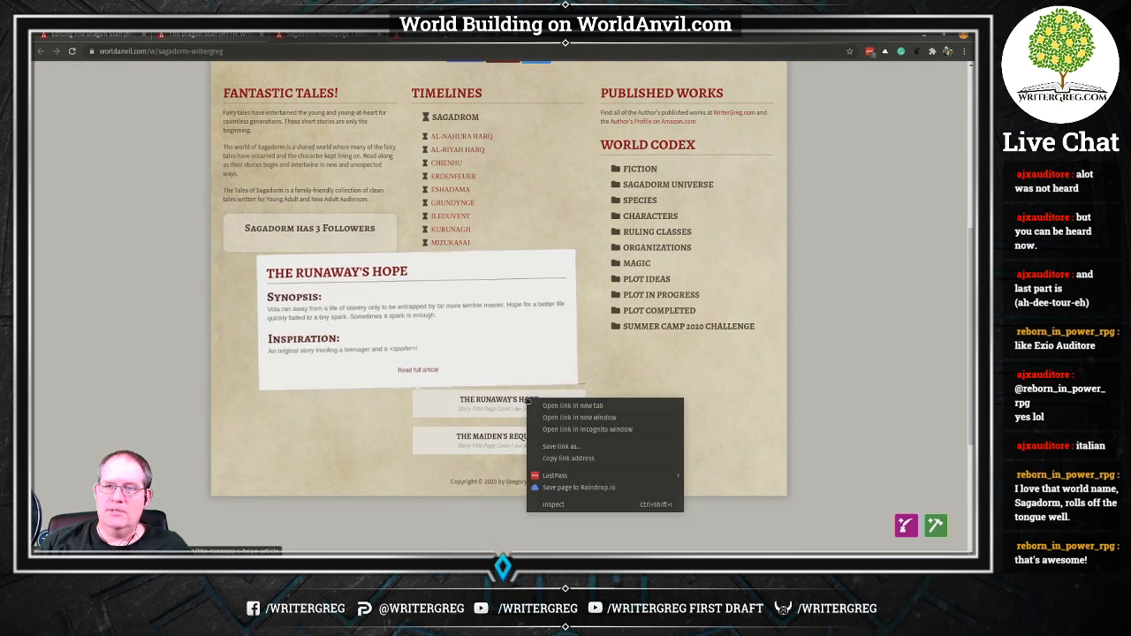
left_click(543, 406)
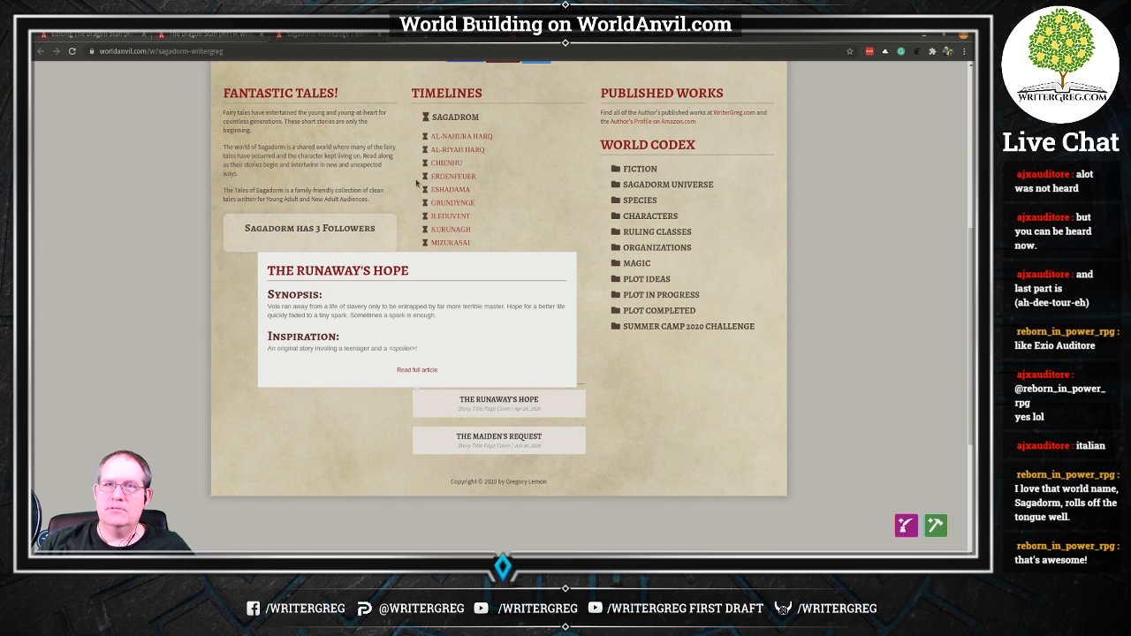
left_click(433, 39)
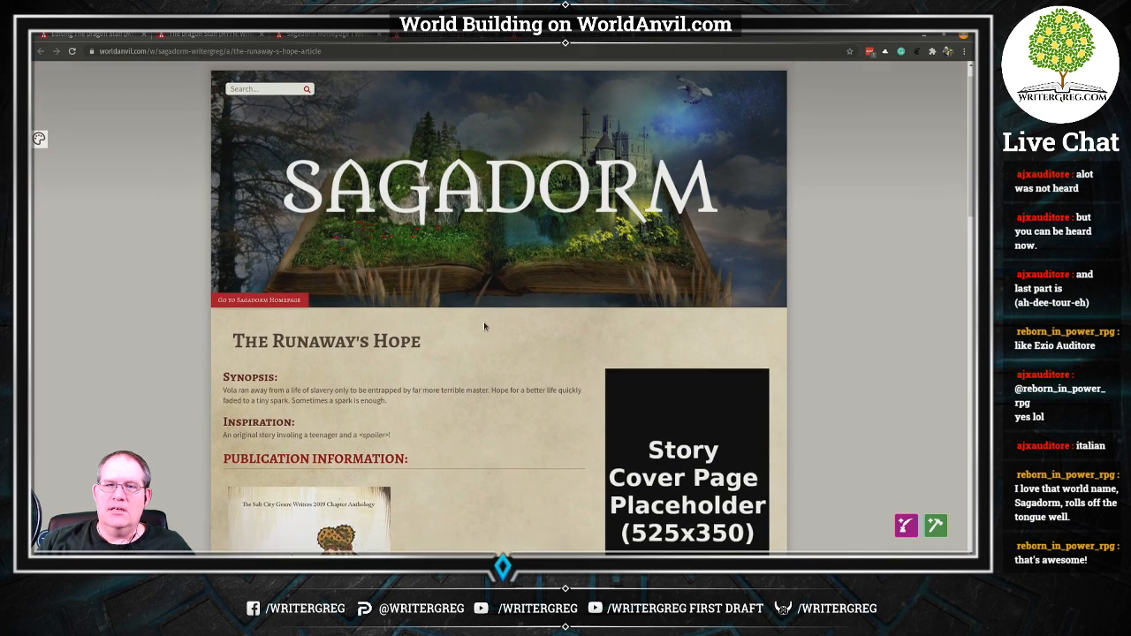
scroll(484, 327, "up", 1)
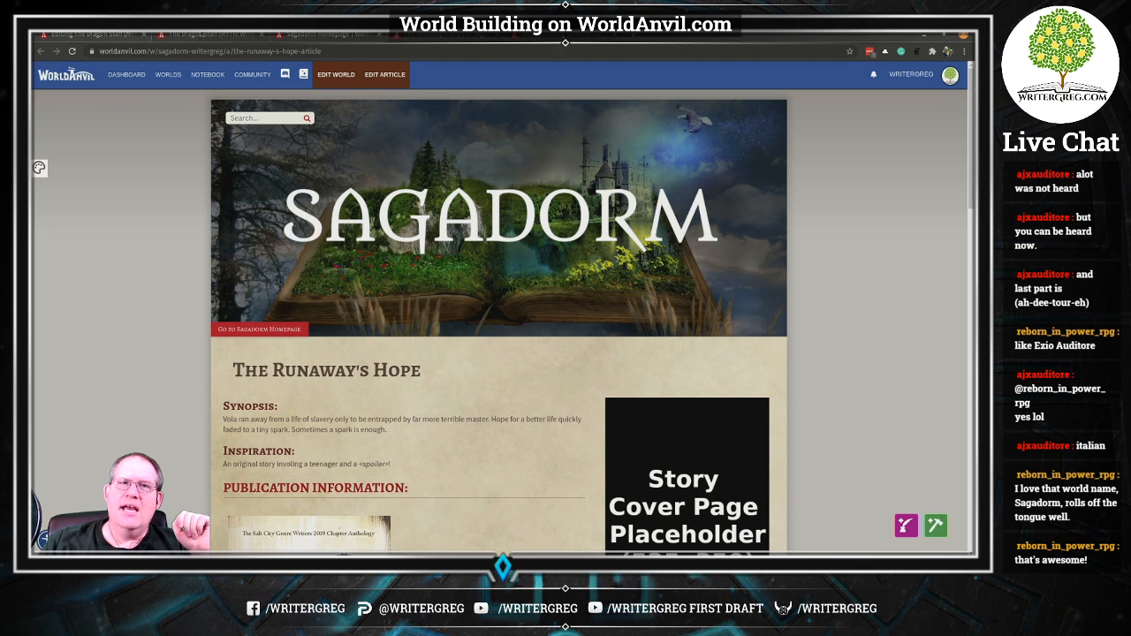
Return to the Dragon Staff editor and begin the Summary with "The Dragon Staff was first created and wielded by".
left_click(200, 36)
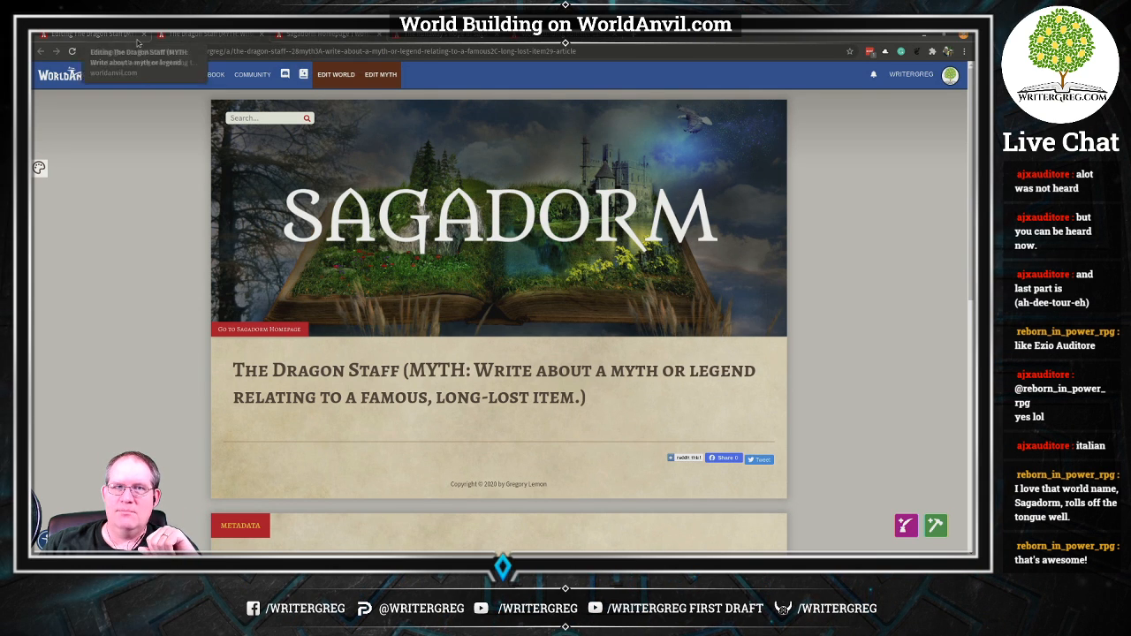
left_click(109, 37)
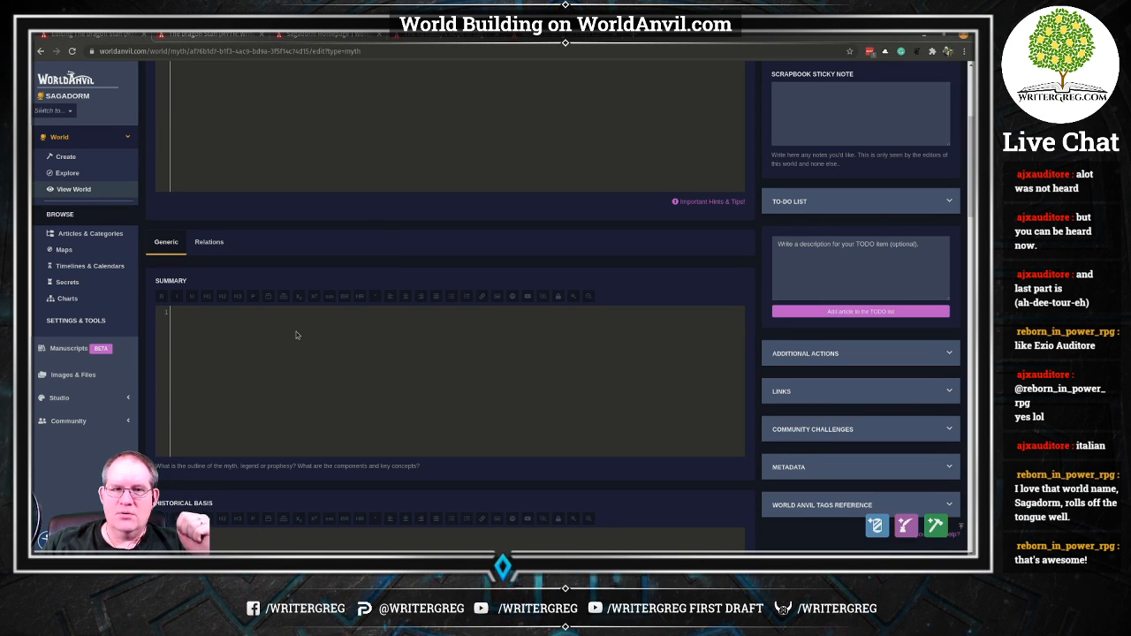
scroll(280, 212, "up", 3)
scroll(284, 202, "up", 1)
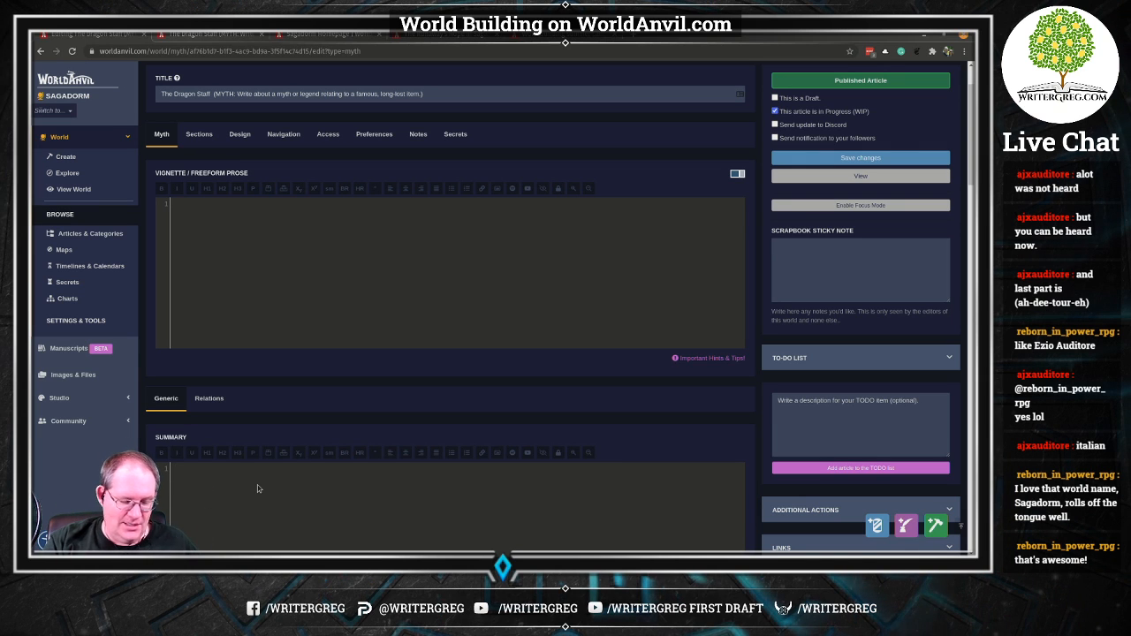
scroll(263, 433, "down", 1)
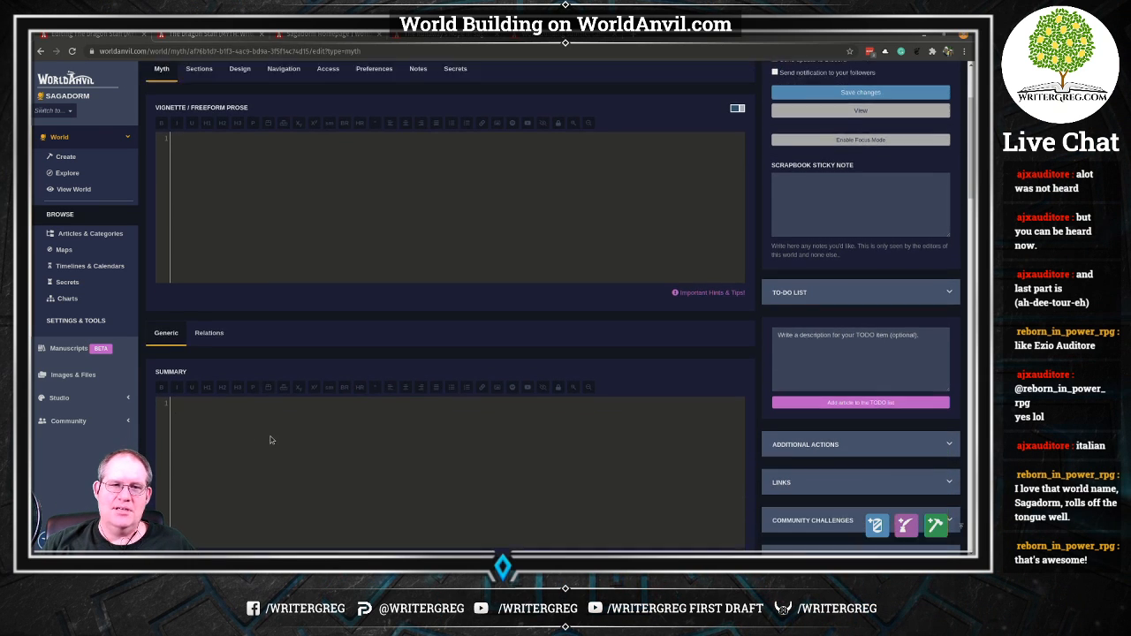
left_click(271, 440)
type("The Drag")
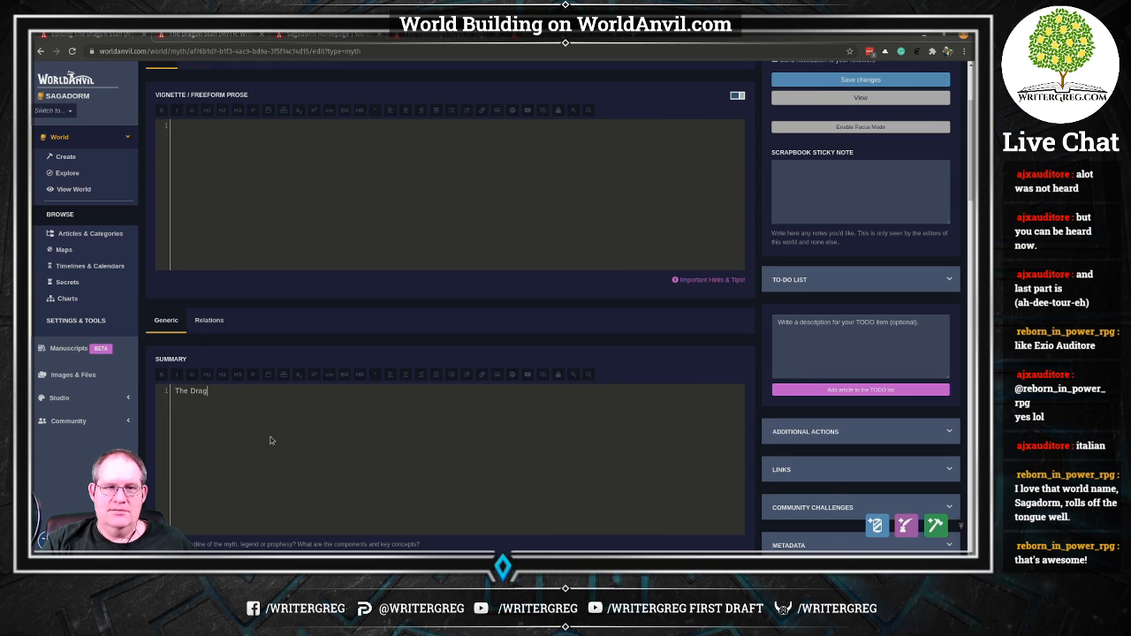
type("on")
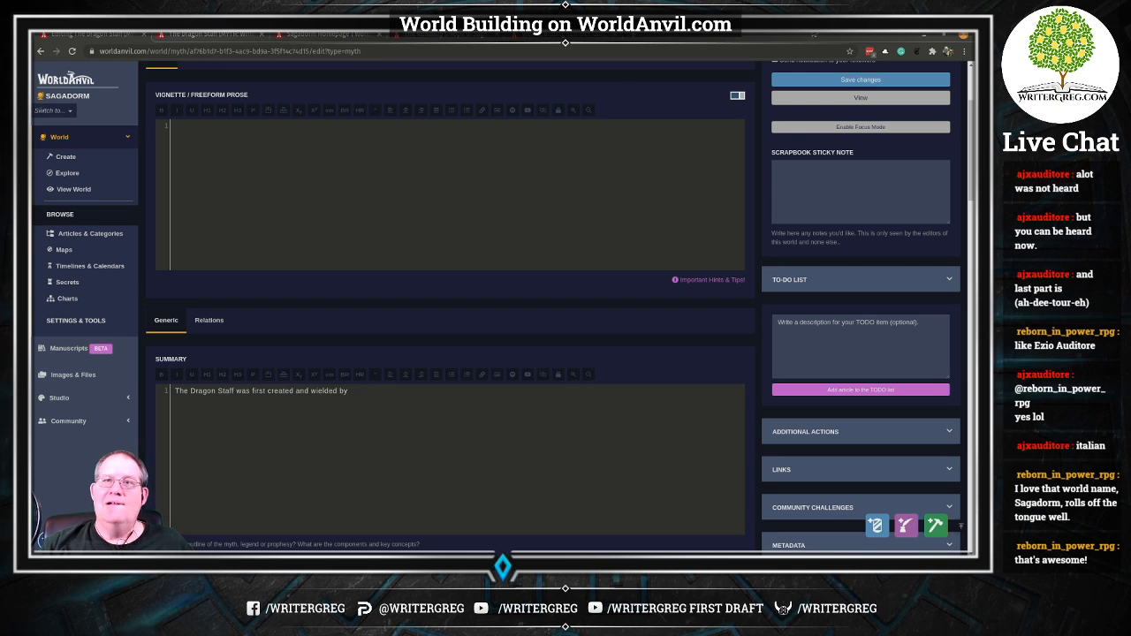
Look through "The Runaway's Hope" article down to its sub-articles and metadata, and close its tab.
left_click(421, 38)
scroll(360, 274, "down", 10)
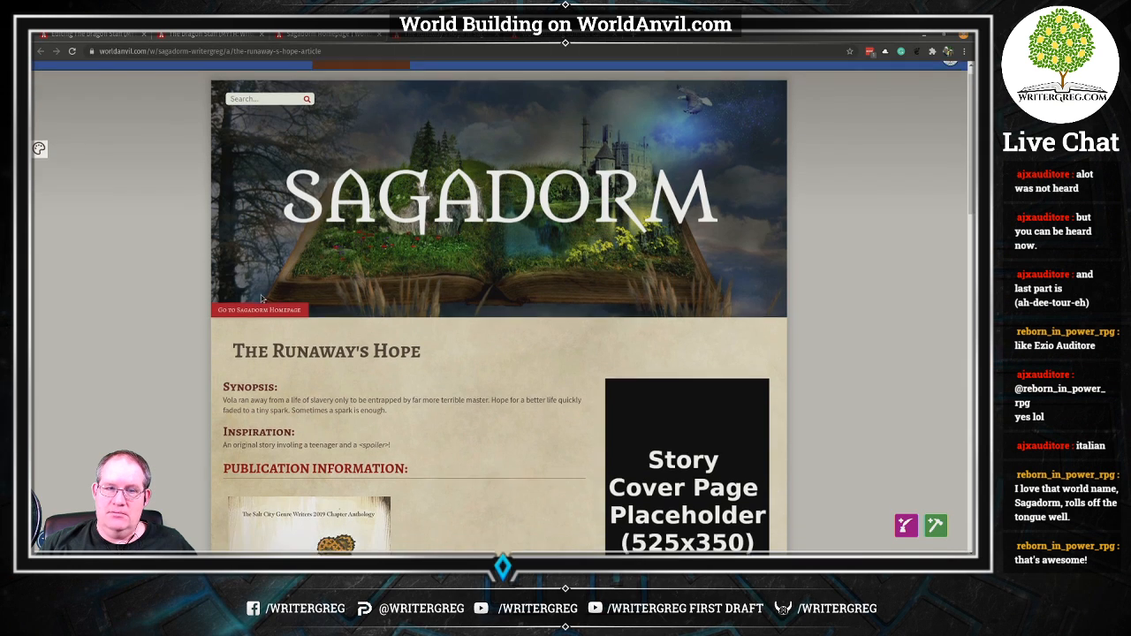
scroll(540, 380, "down", 10)
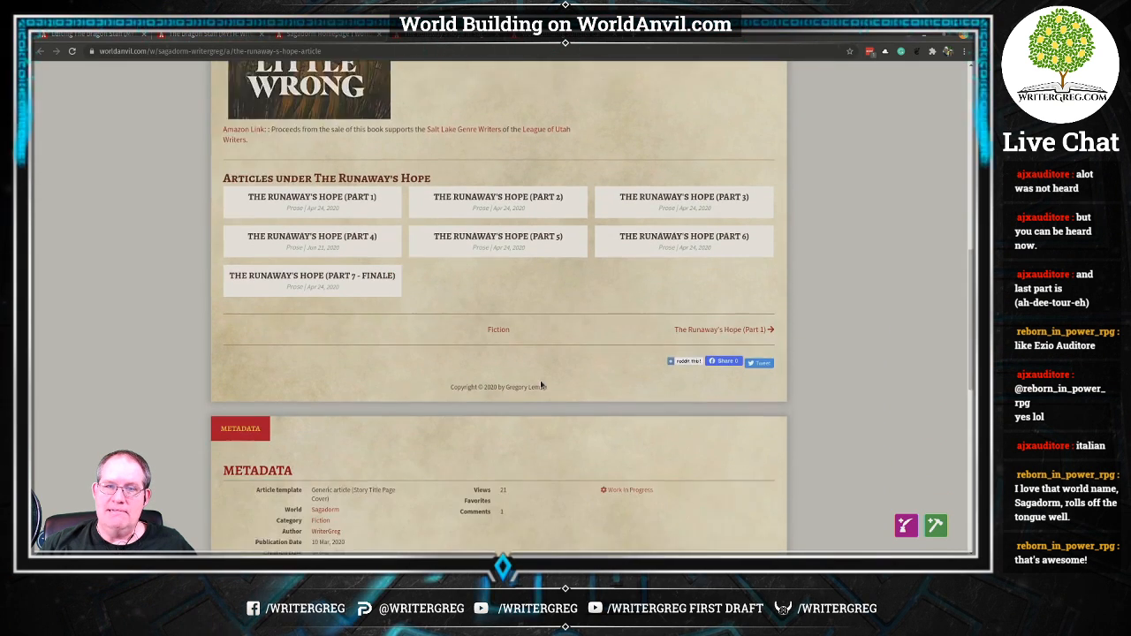
scroll(541, 386, "up", 7)
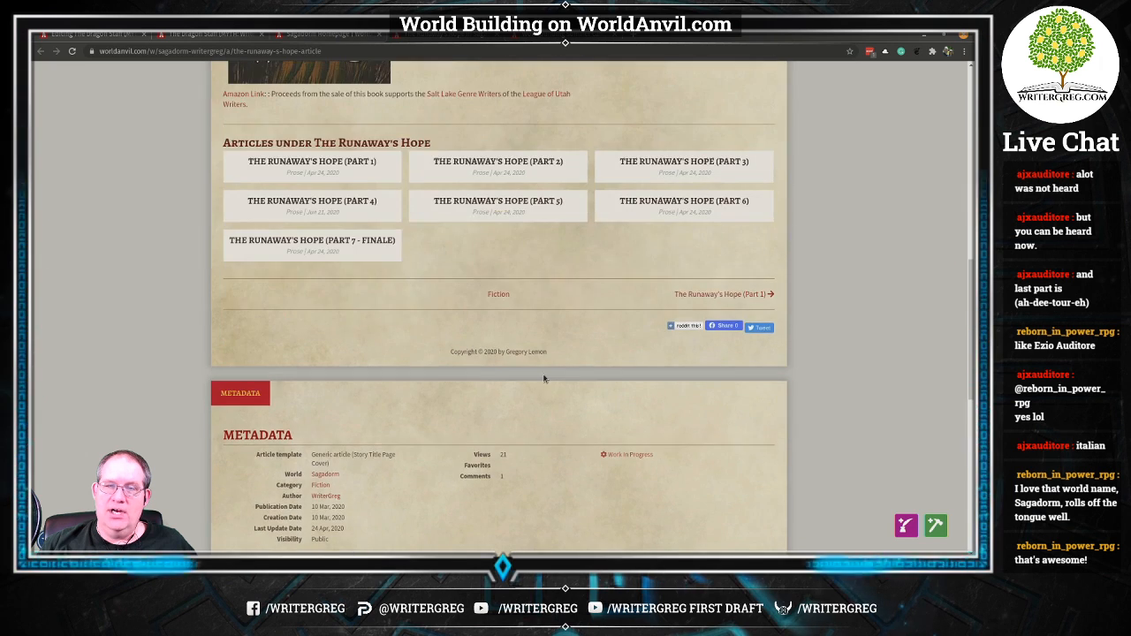
scroll(543, 373, "up", 5)
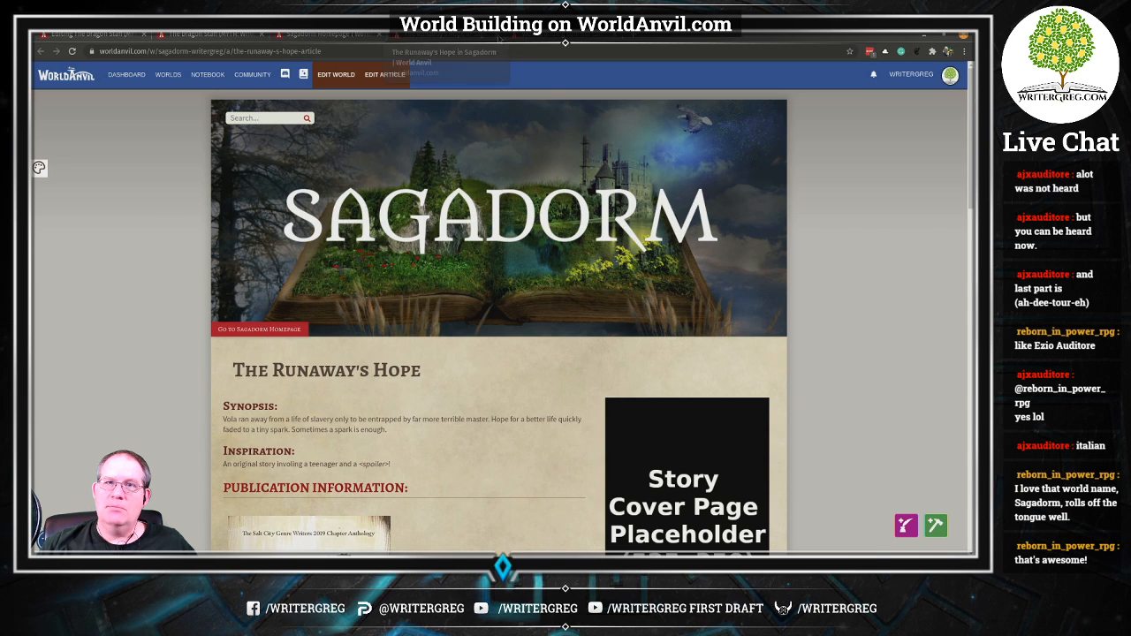
left_click(499, 38)
Expand the Fiction category on the Sagadorm homepage, check "The Runaway's Hope" in a new tab, and close that tab.
left_click(345, 36)
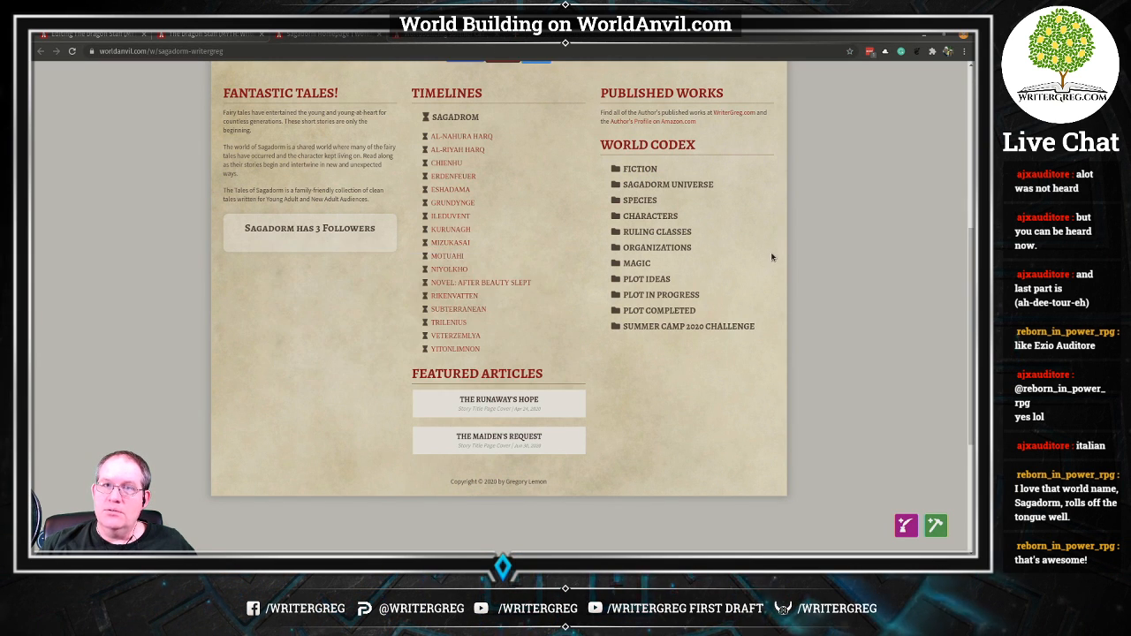
left_click(641, 171)
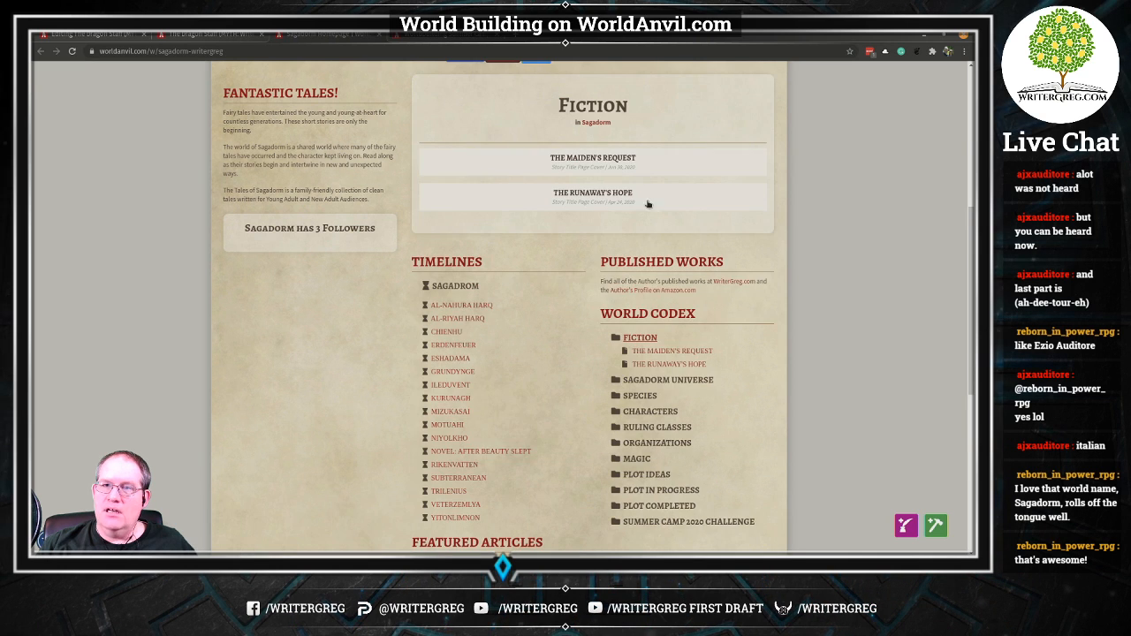
right_click(671, 371)
left_click(674, 372)
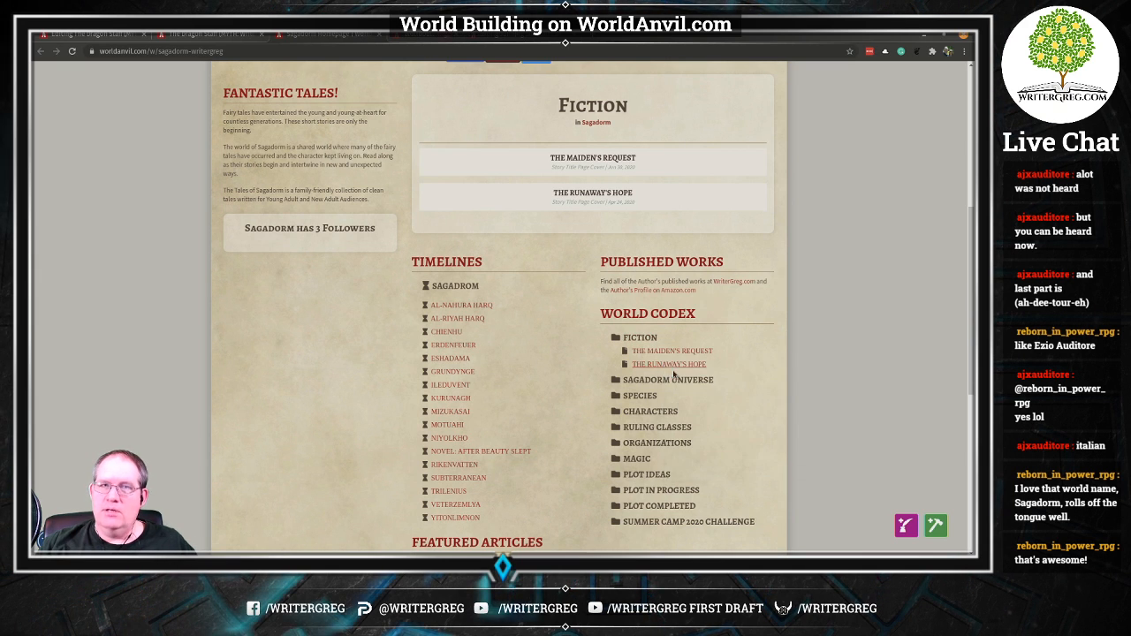
left_click(439, 38)
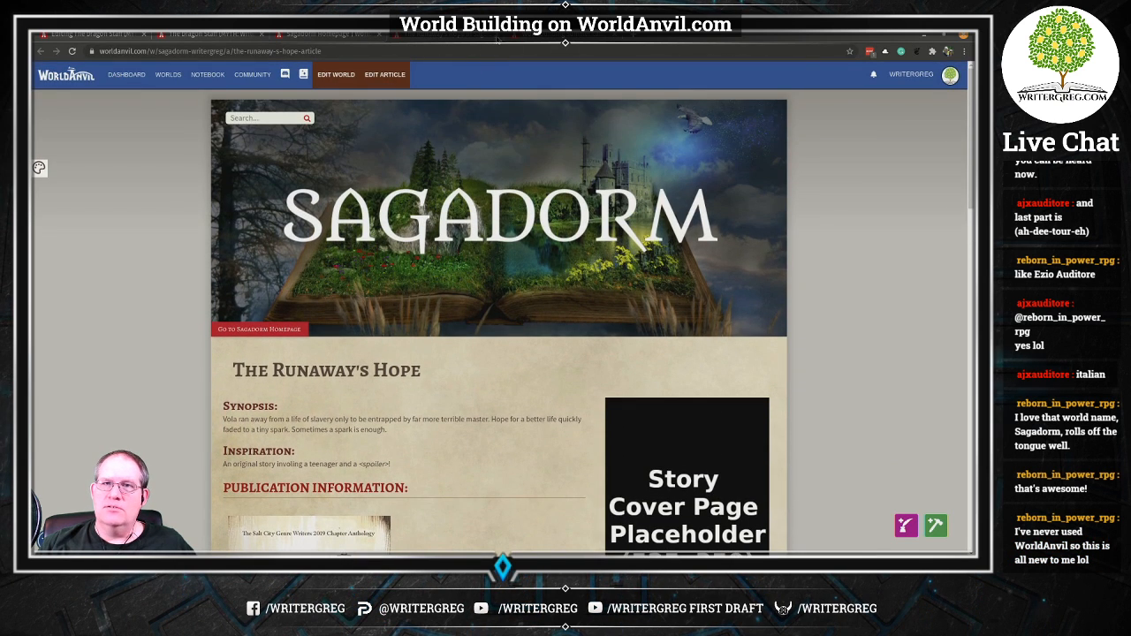
left_click(498, 38)
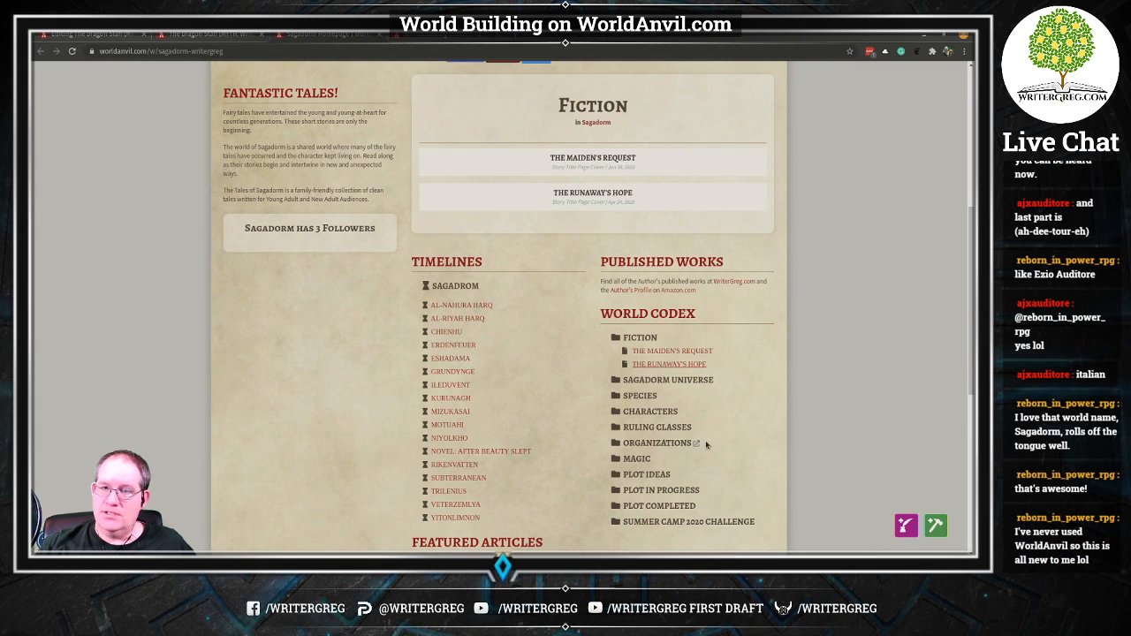
Open "Short Story: The Runaway's Hope" from the Plot Completed category in a new tab and examine its characters and locations.
left_click(655, 510)
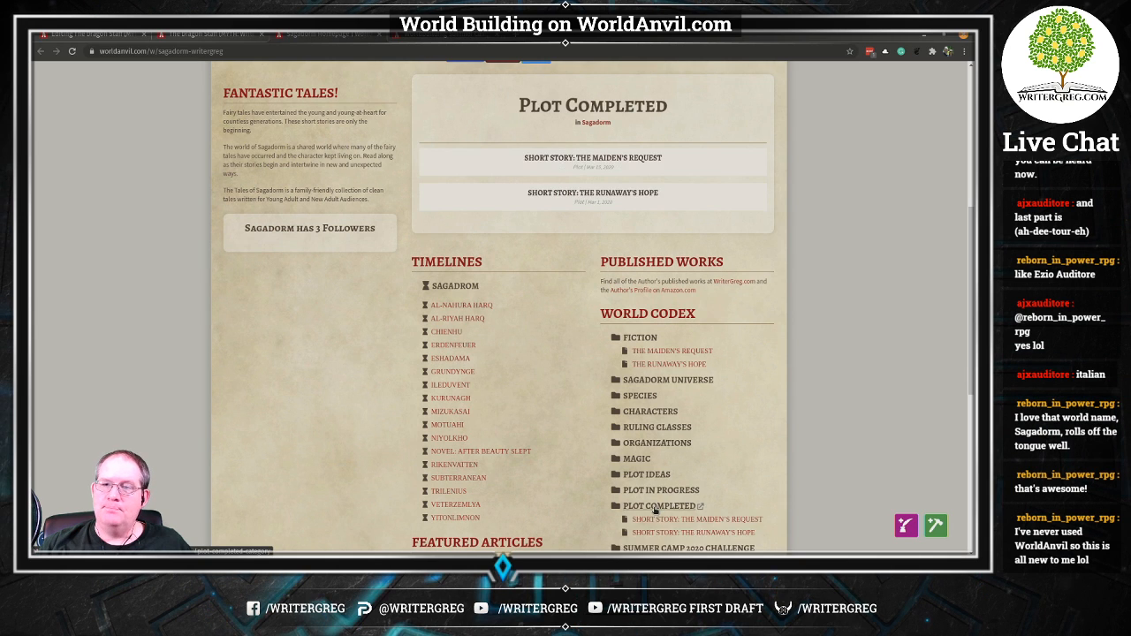
scroll(721, 422, "down", 2)
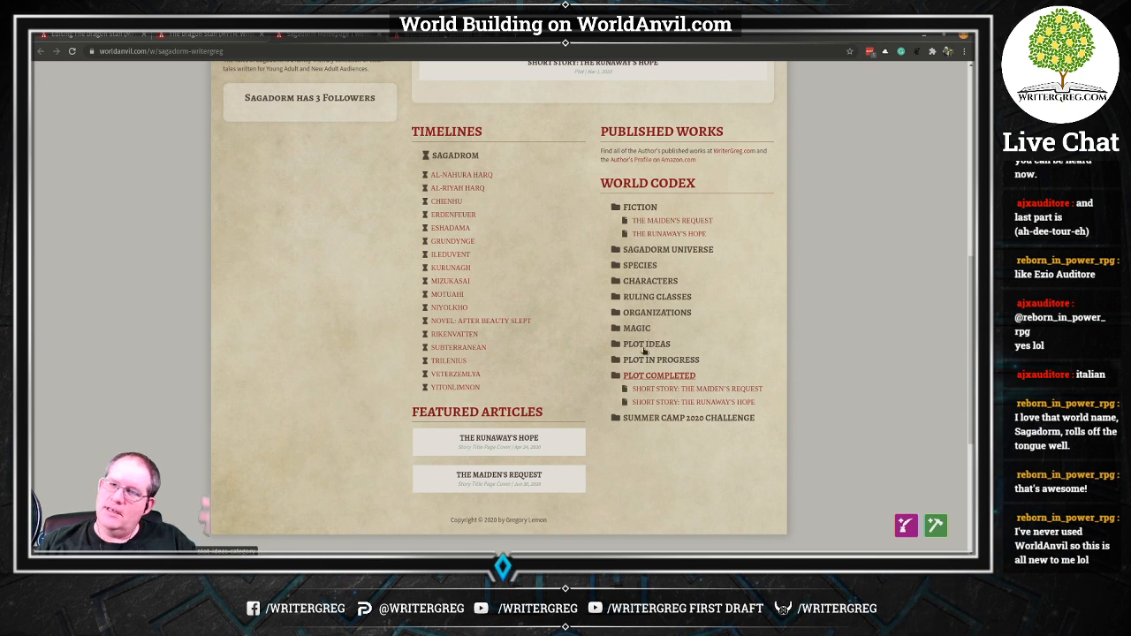
right_click(662, 404)
left_click(678, 410)
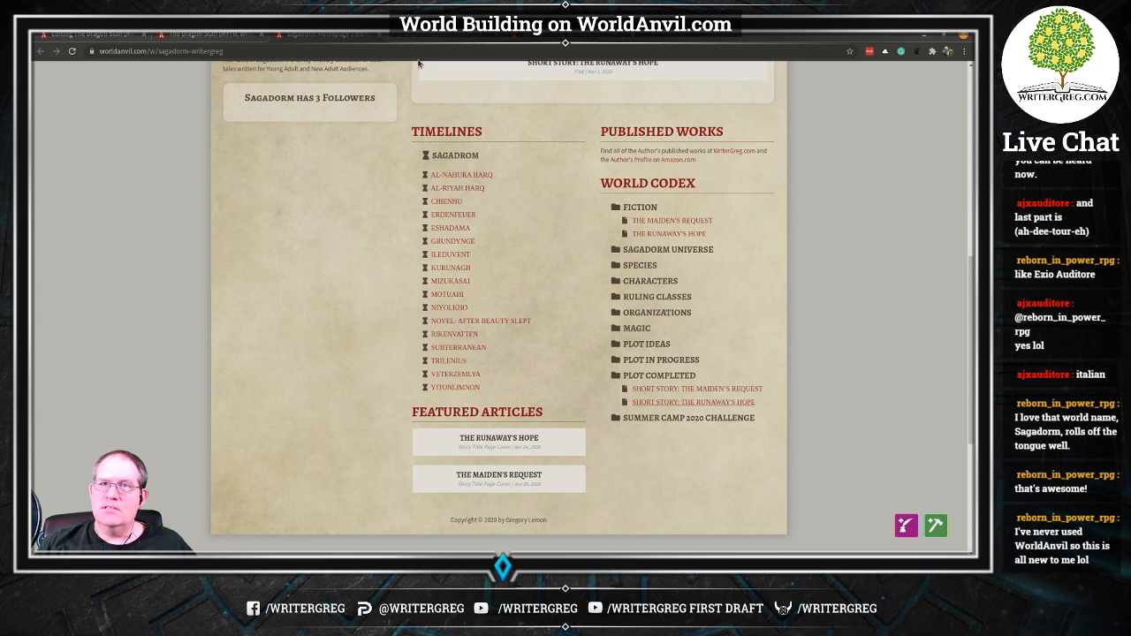
scroll(473, 382, "down", 3)
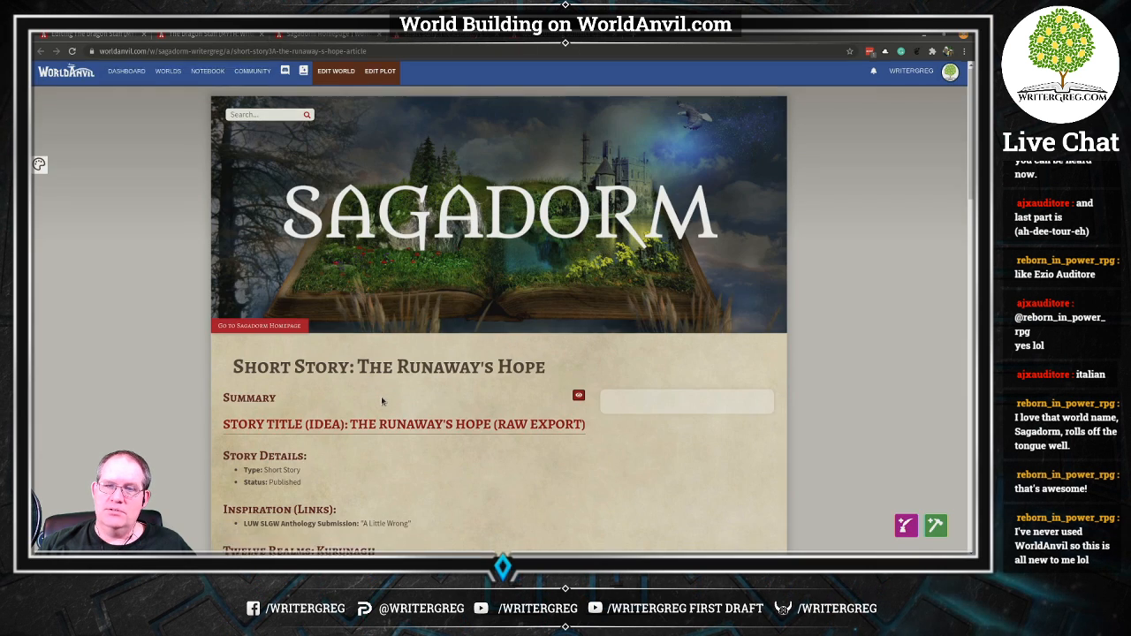
scroll(473, 383, "down", 2)
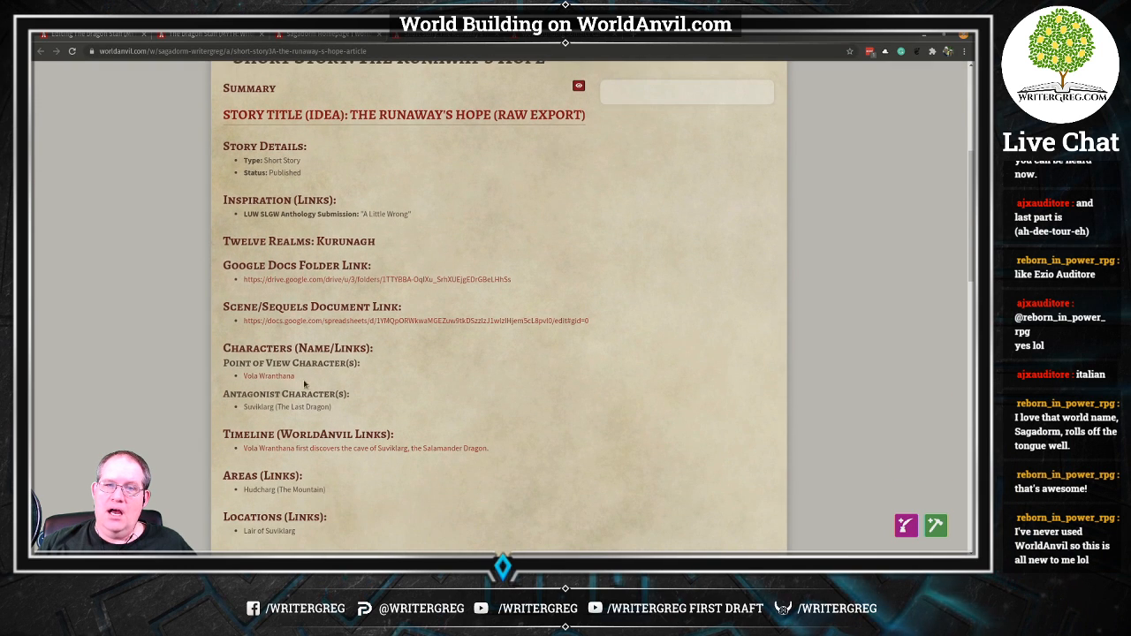
Open the point-of-view character Vola Wranthana's article in a new tab and read the character details.
right_click(277, 377)
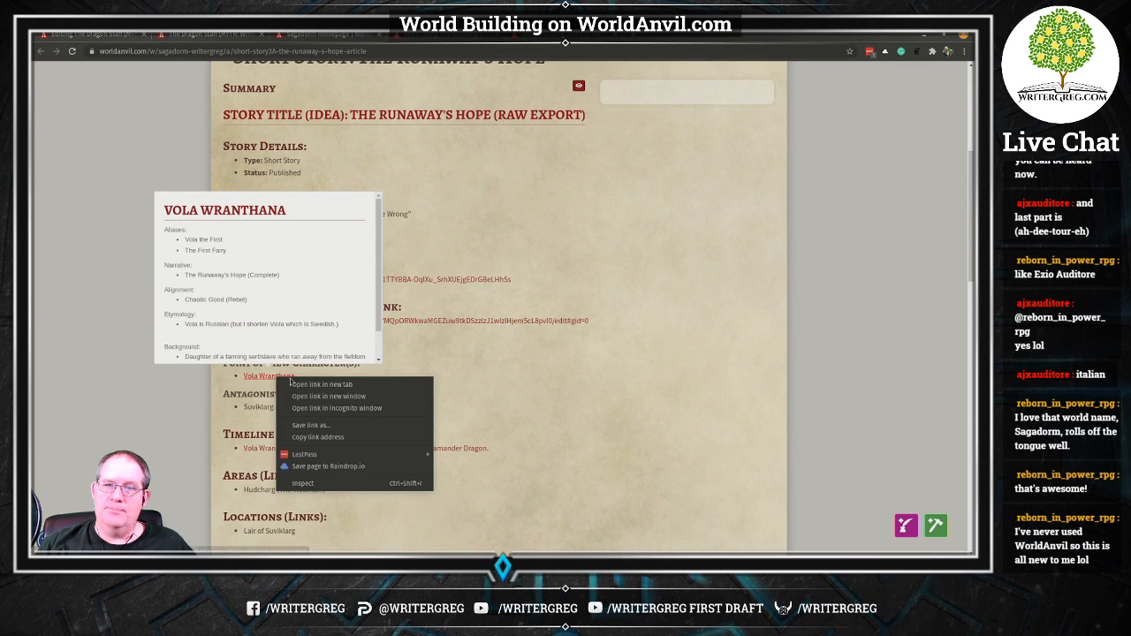
left_click(294, 386)
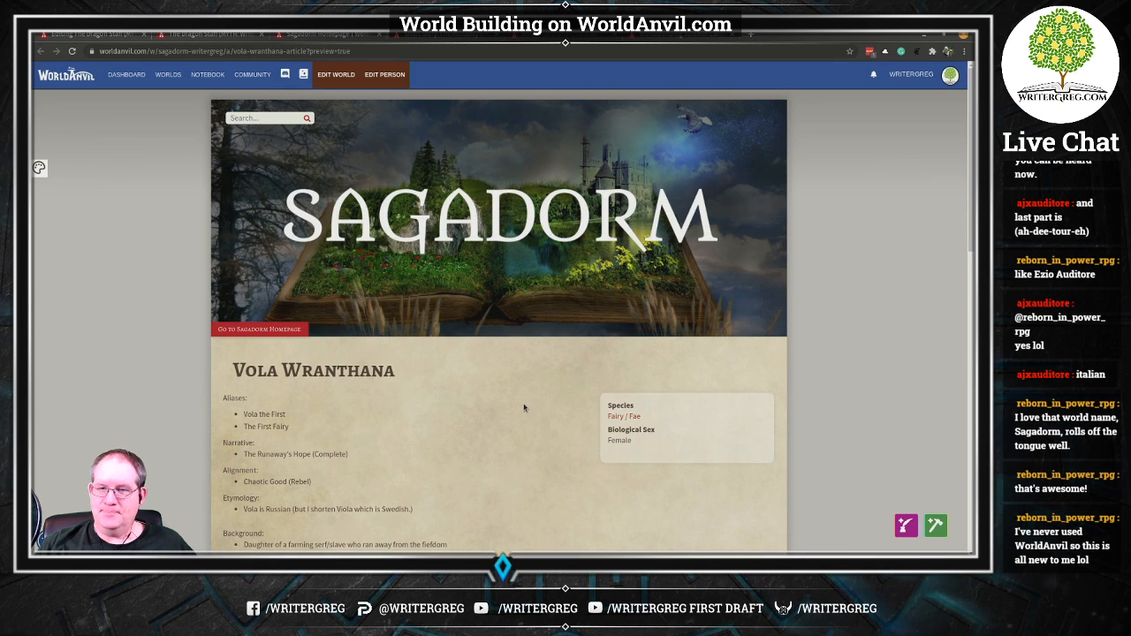
scroll(390, 389, "down", 3)
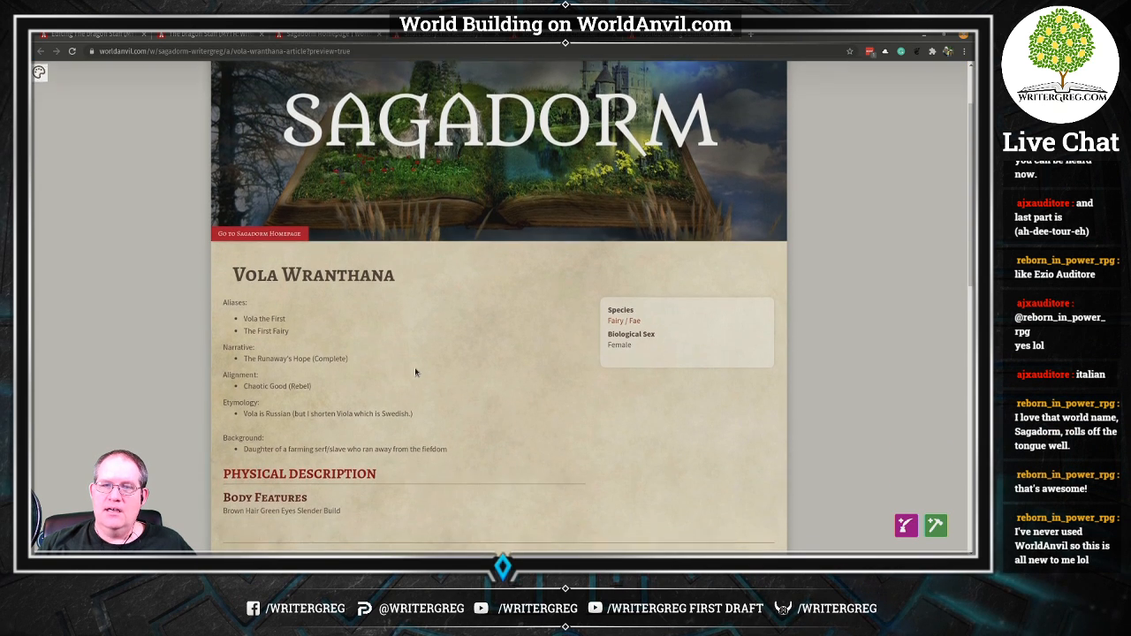
scroll(400, 359, "up", 3)
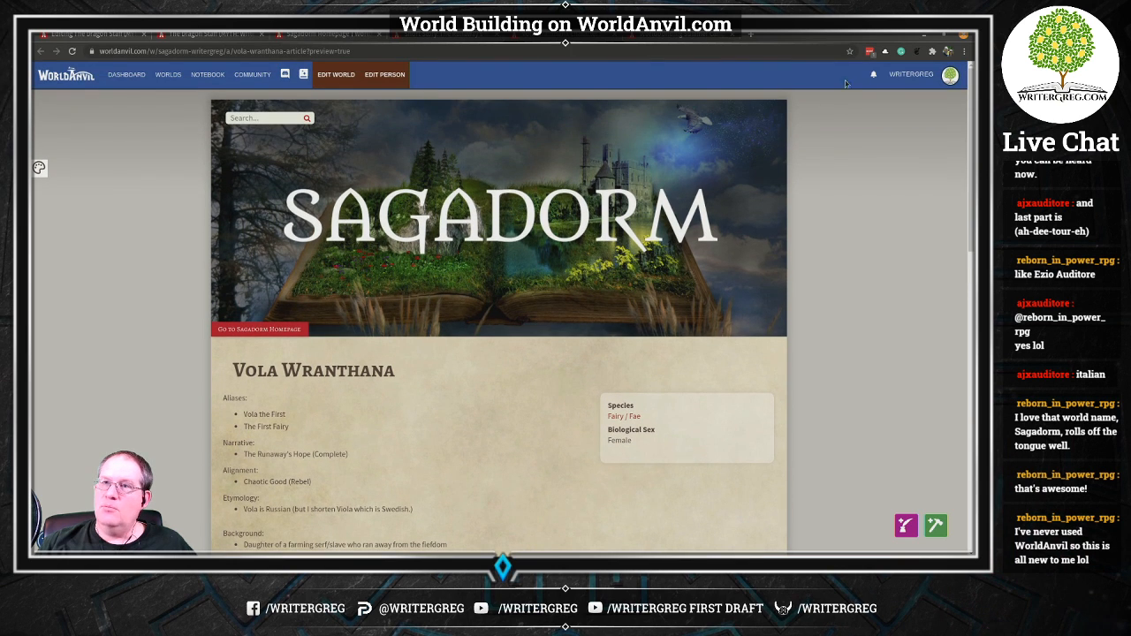
Open the Vola Wranthana article for editing and copy its textual link.
left_click(396, 76)
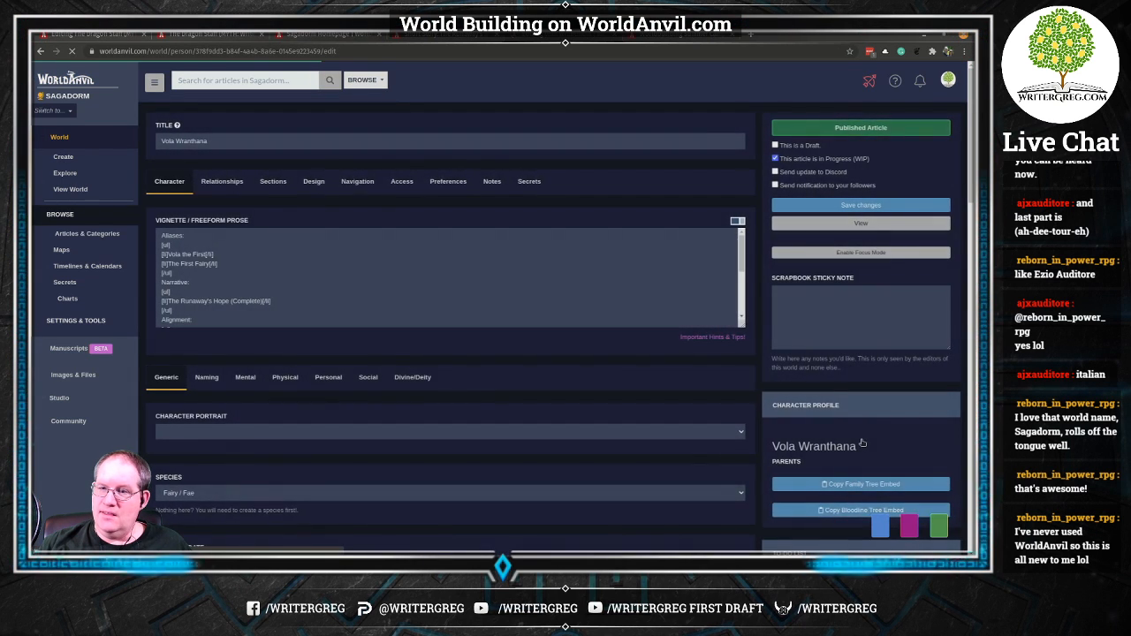
scroll(862, 443, "down", 2)
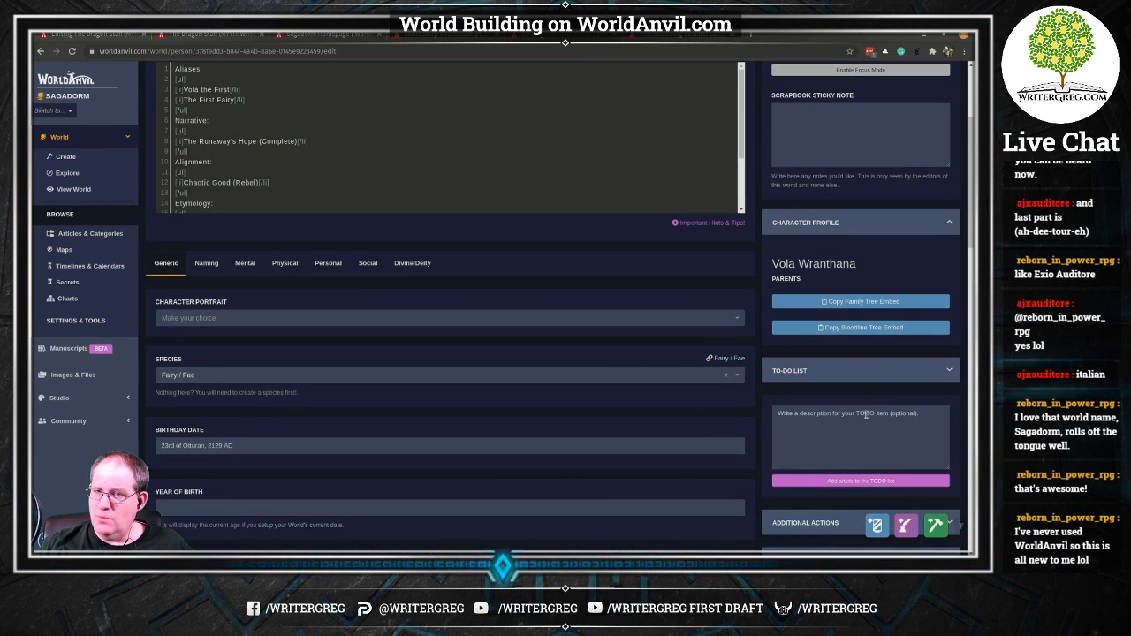
scroll(866, 417, "down", 2)
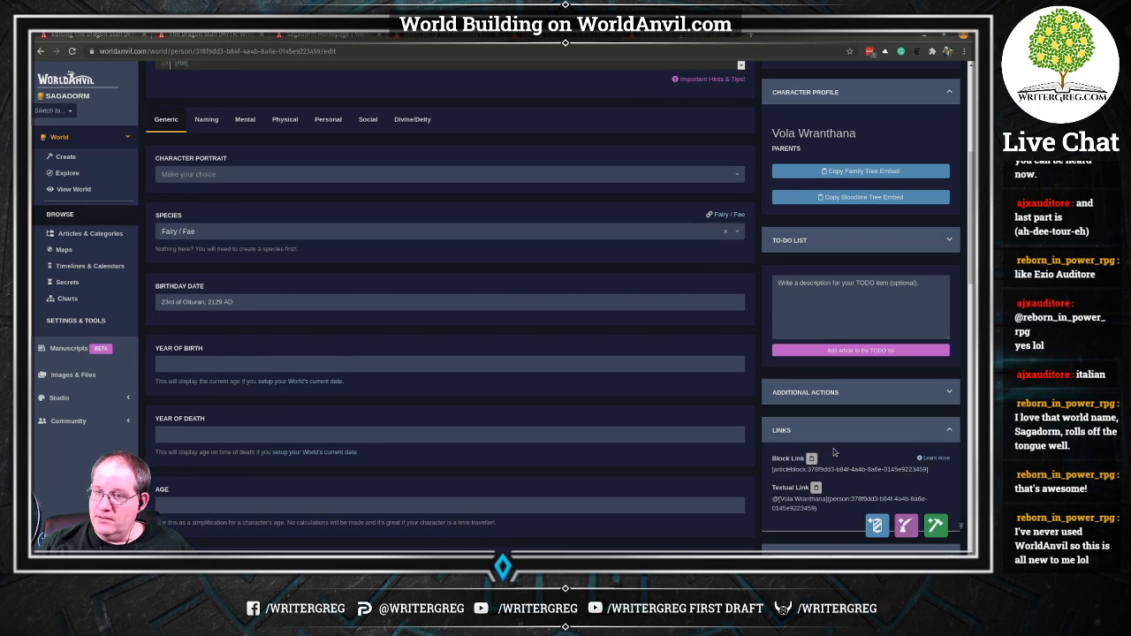
scroll(833, 452, "down", 1)
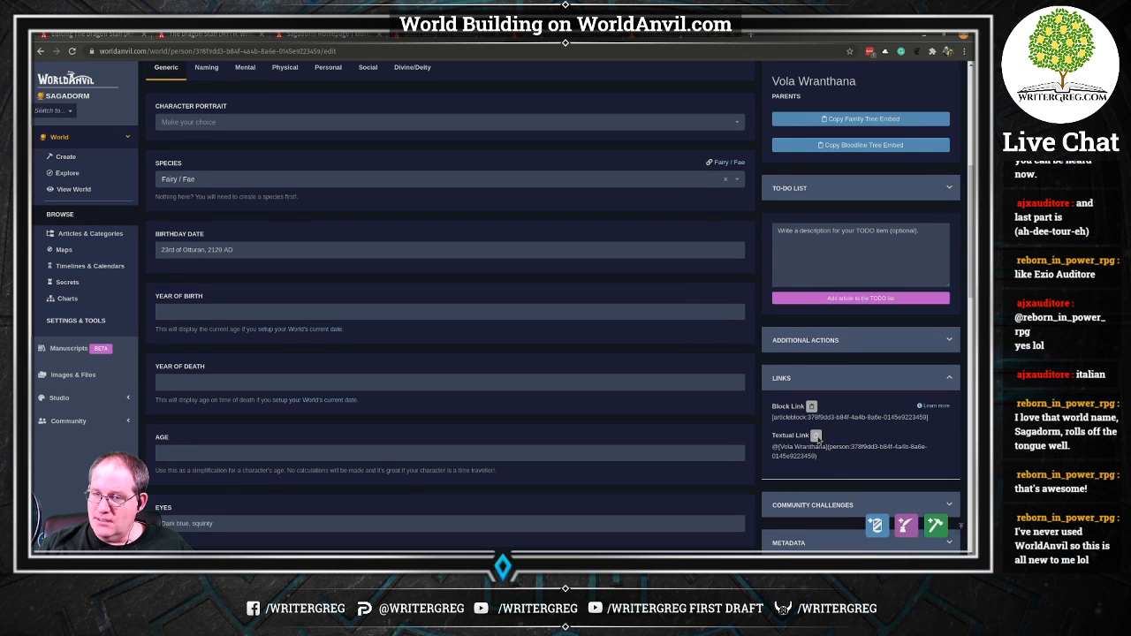
left_click(816, 436)
Paste Vola Wranthana's textual link after "wielded by" in the Dragon Staff summary, and continue the sentence with "on the island of".
left_click(217, 37)
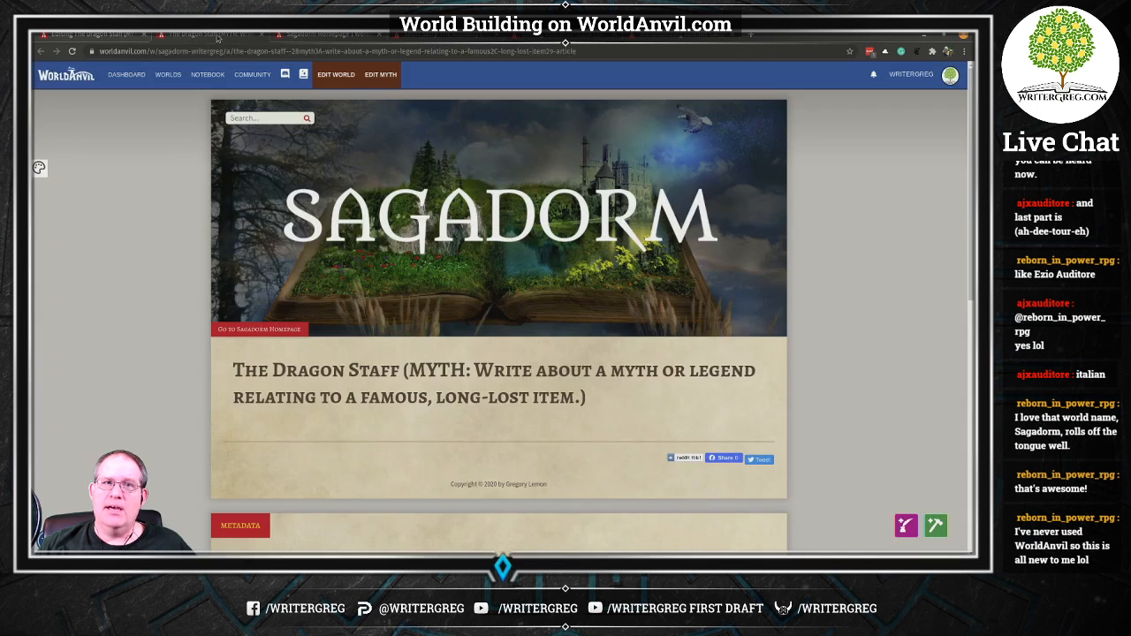
left_click(110, 38)
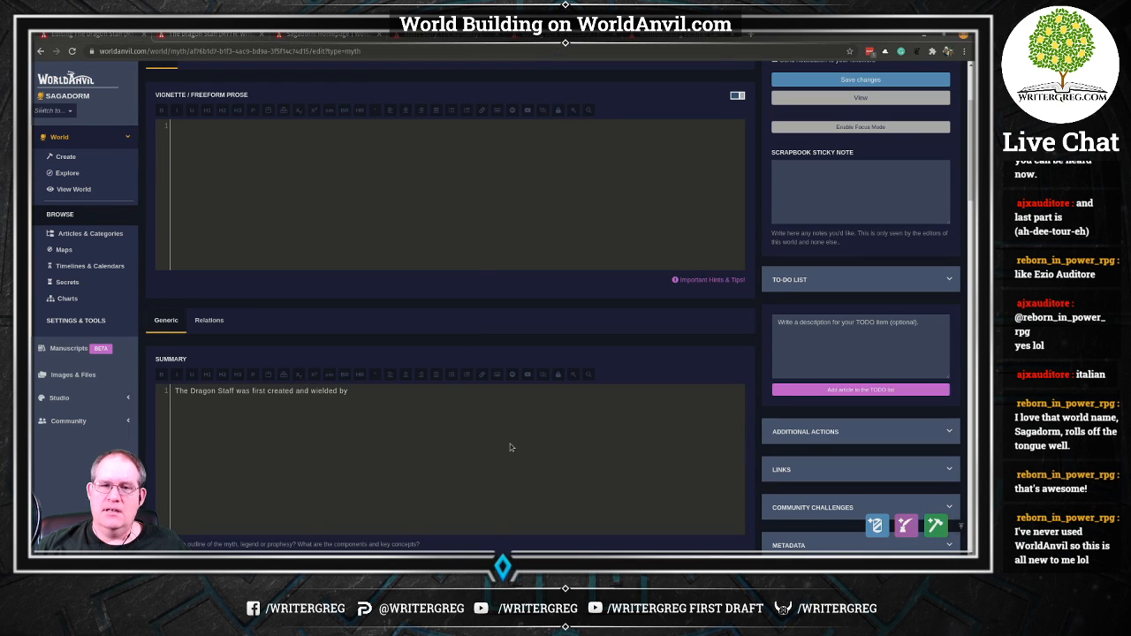
key("ctrl+v")
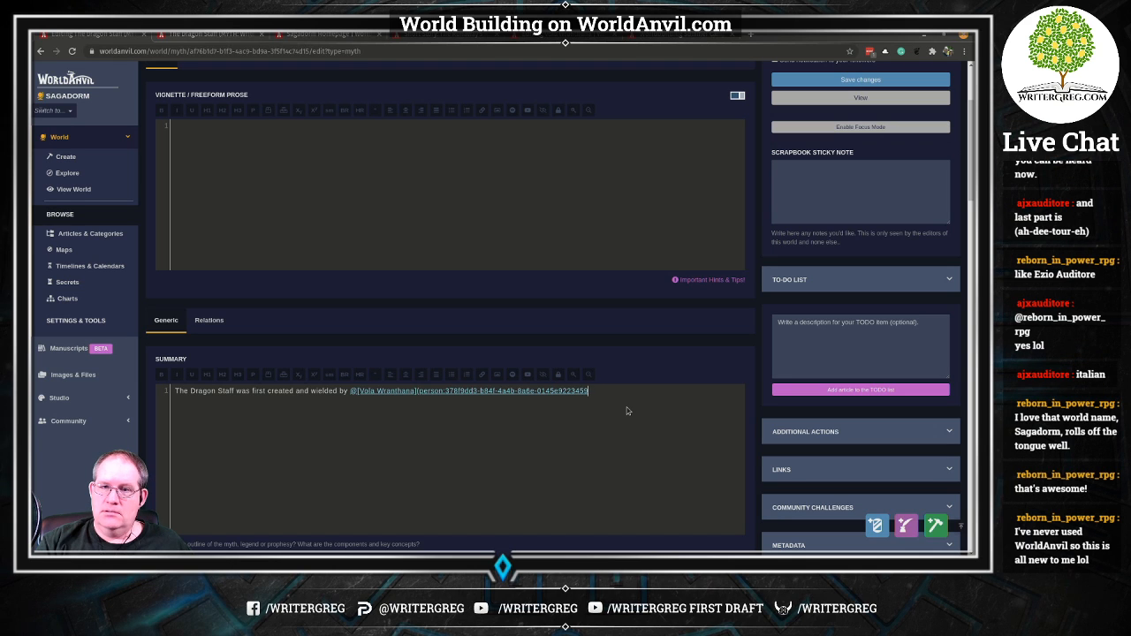
type(") pm f")
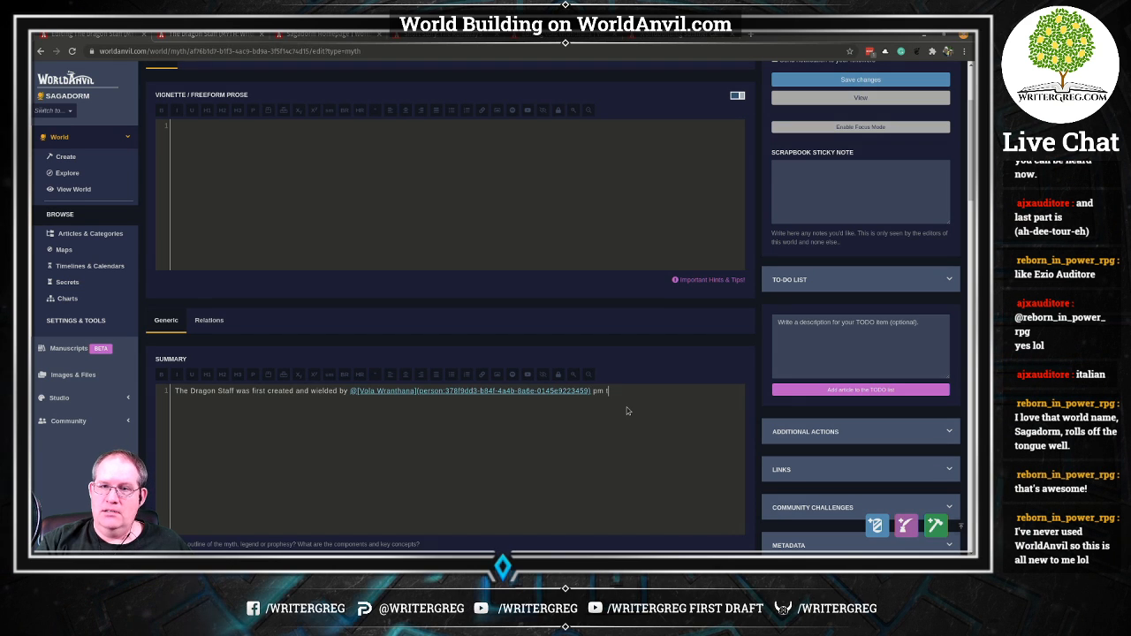
type("n the s")
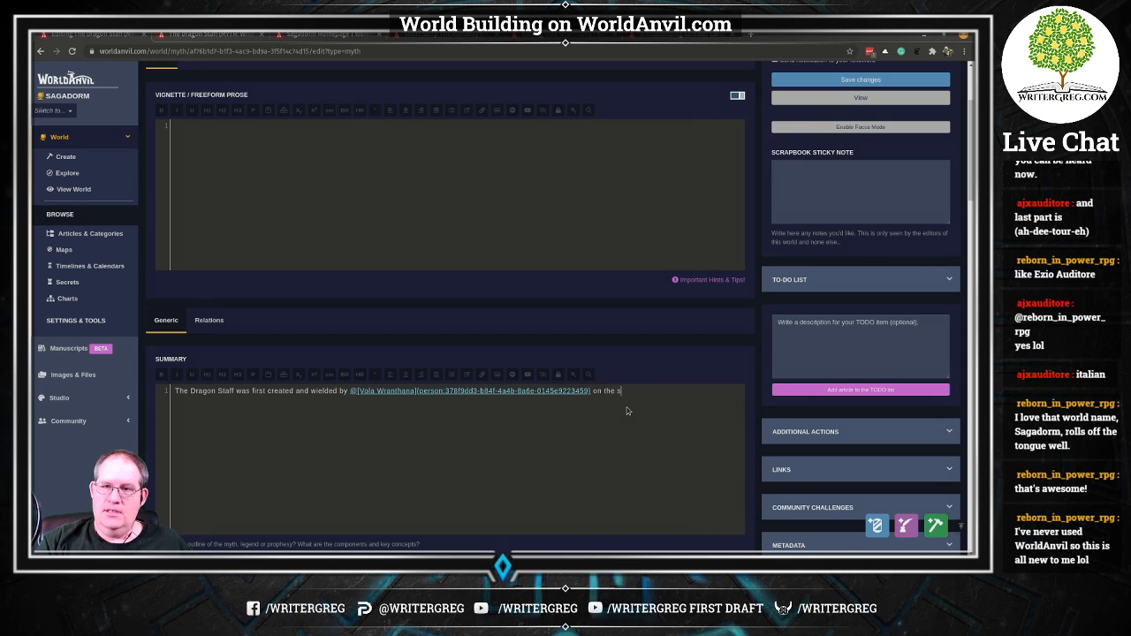
type("iland ")
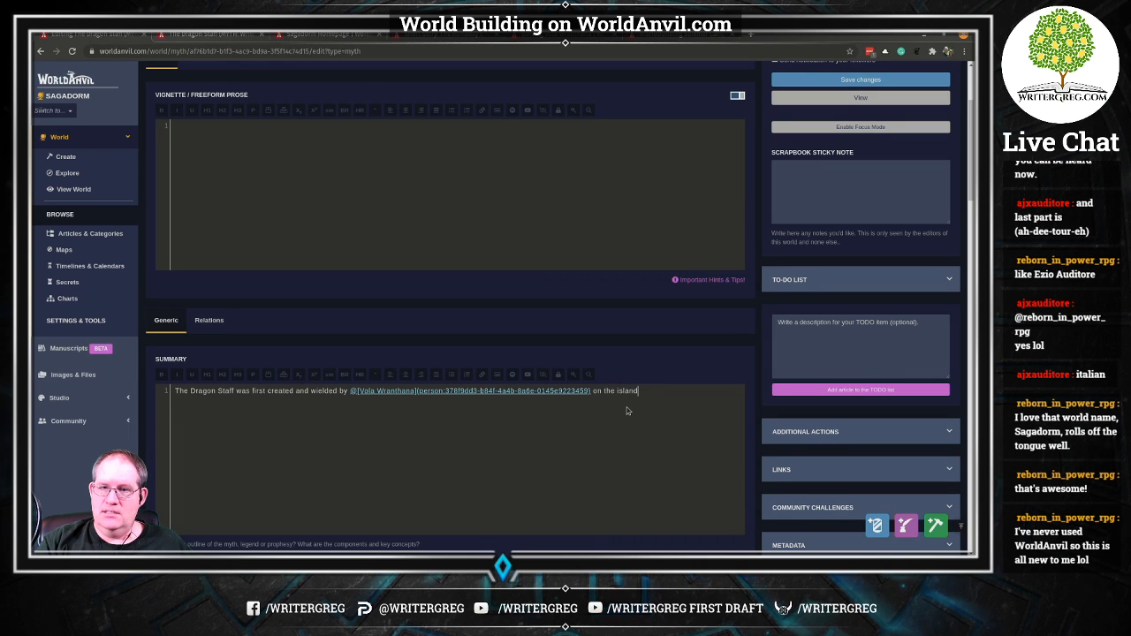
type("of")
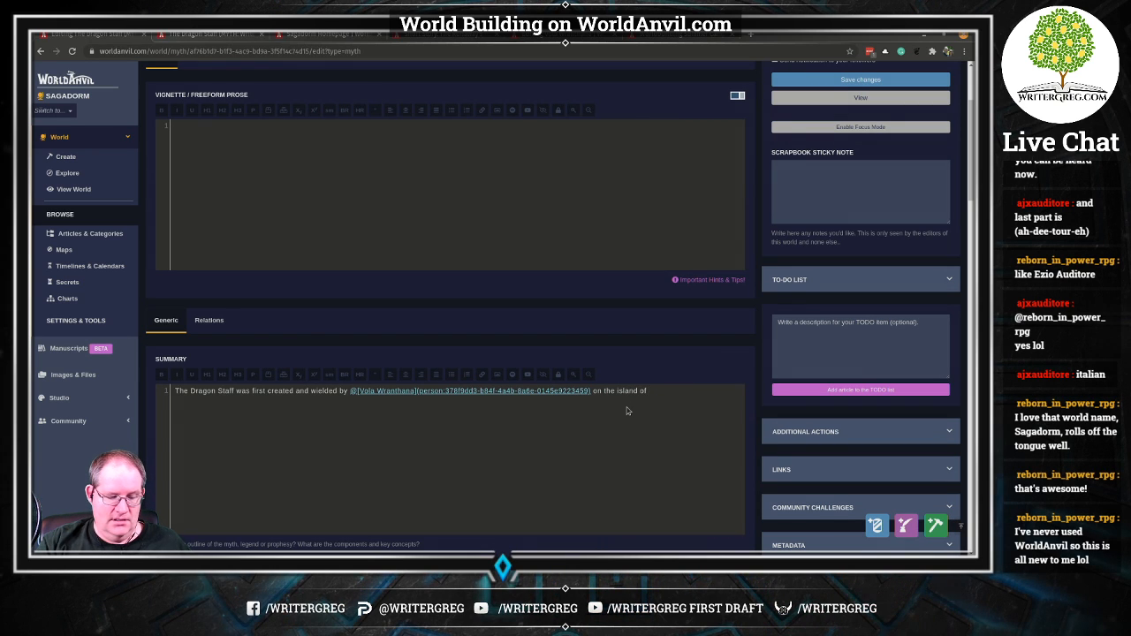
Start an "@[k" mention for the island in the summary, and check Vola Wranthana's published article for its name.
type(" @[k")
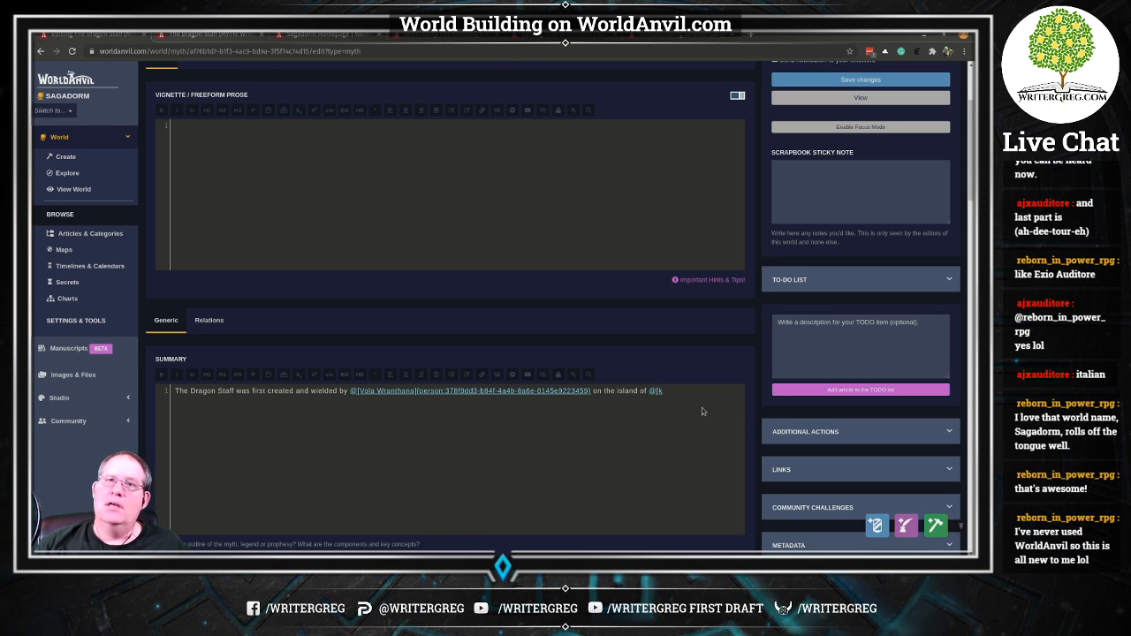
left_click(669, 38)
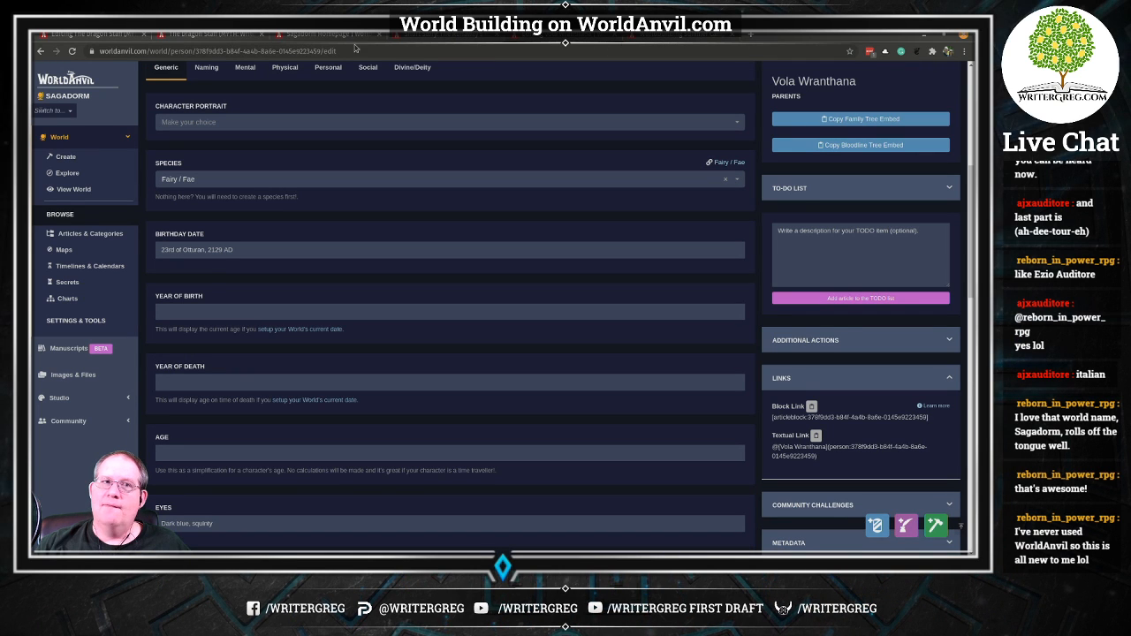
left_click(40, 52)
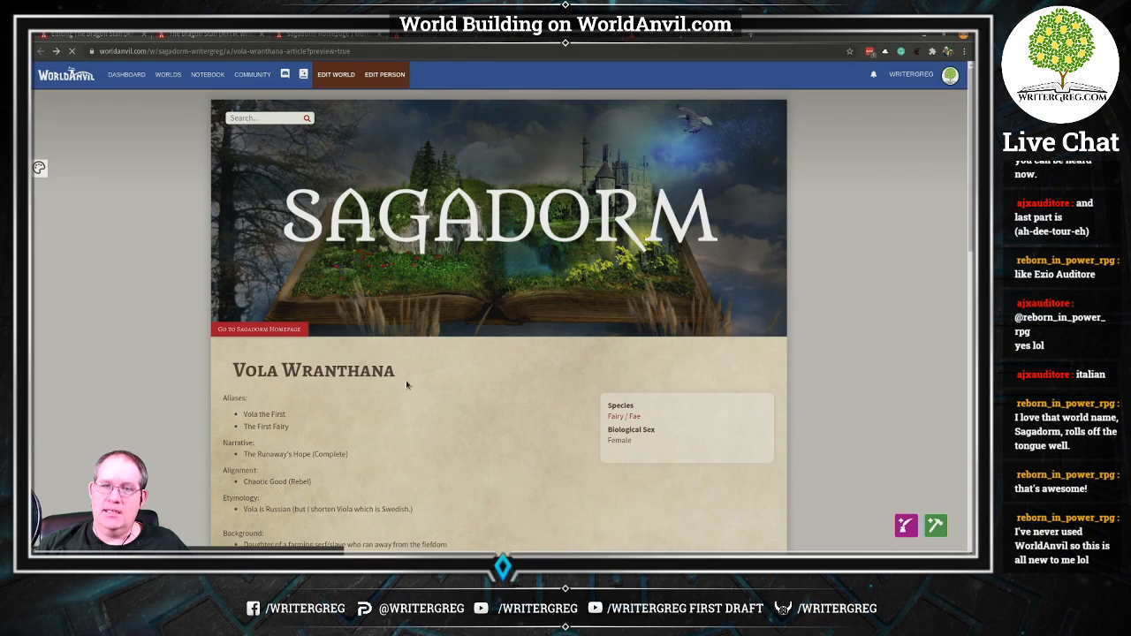
scroll(368, 424, "down", 3)
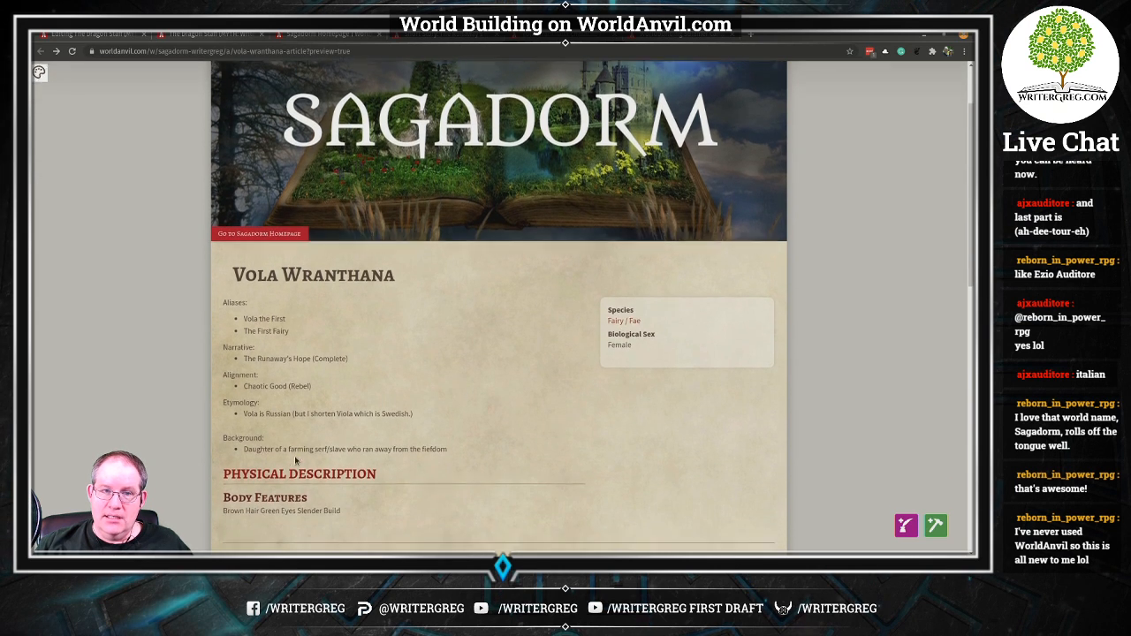
scroll(292, 449, "up", 2)
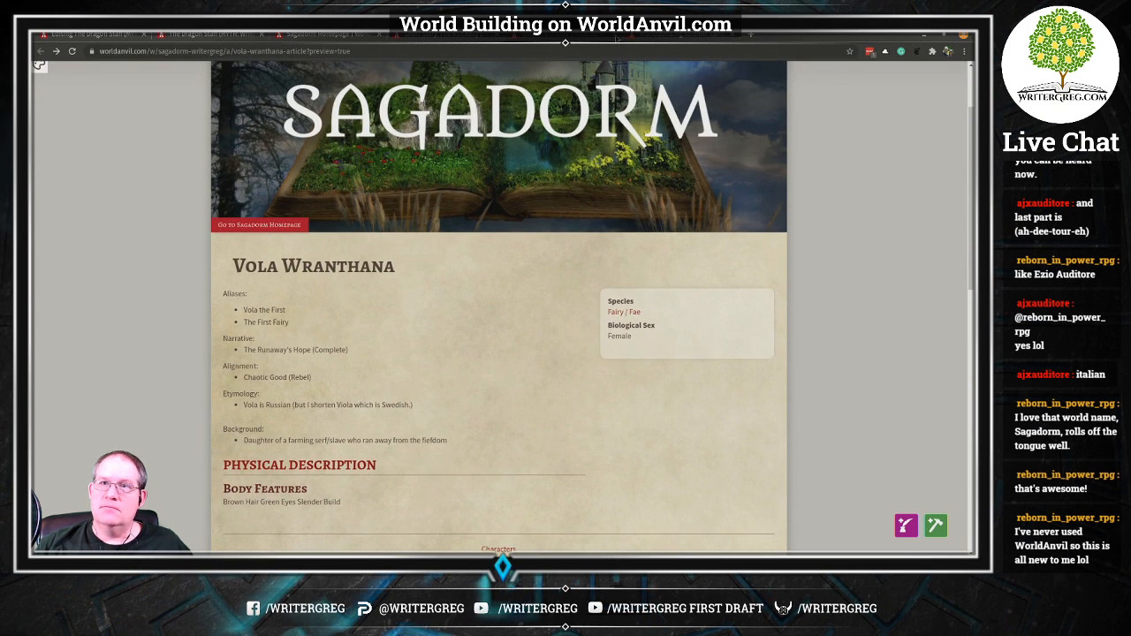
Find the realm in the "Short Story: The Runaway's Hope" article and copy the name "Kurunagh".
left_click(457, 38)
left_click(456, 38)
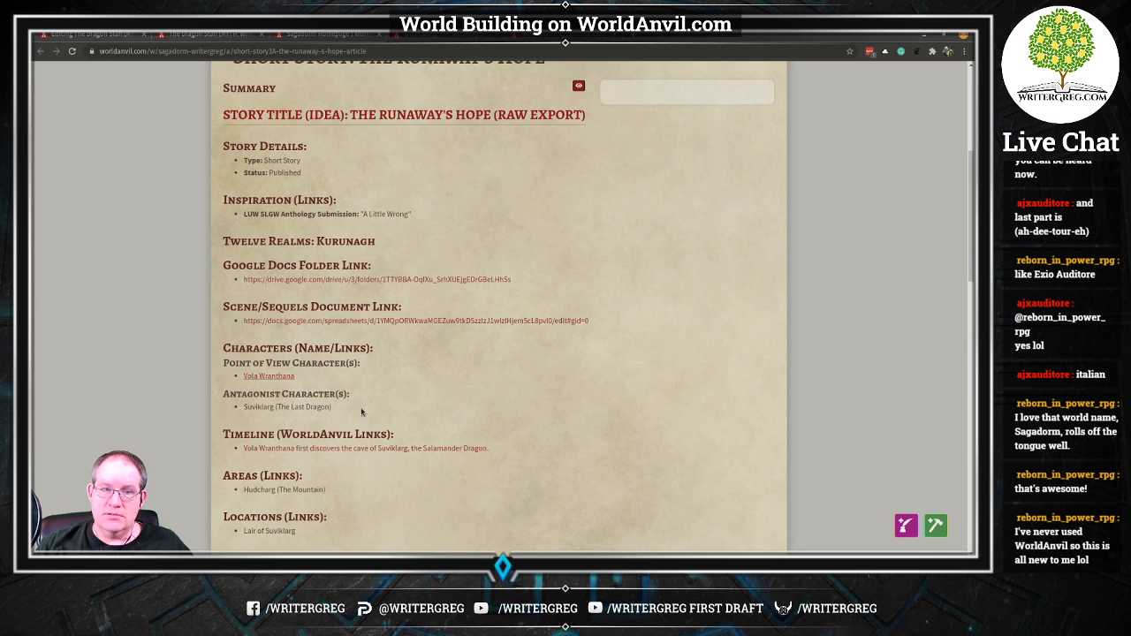
scroll(292, 416, "down", 1)
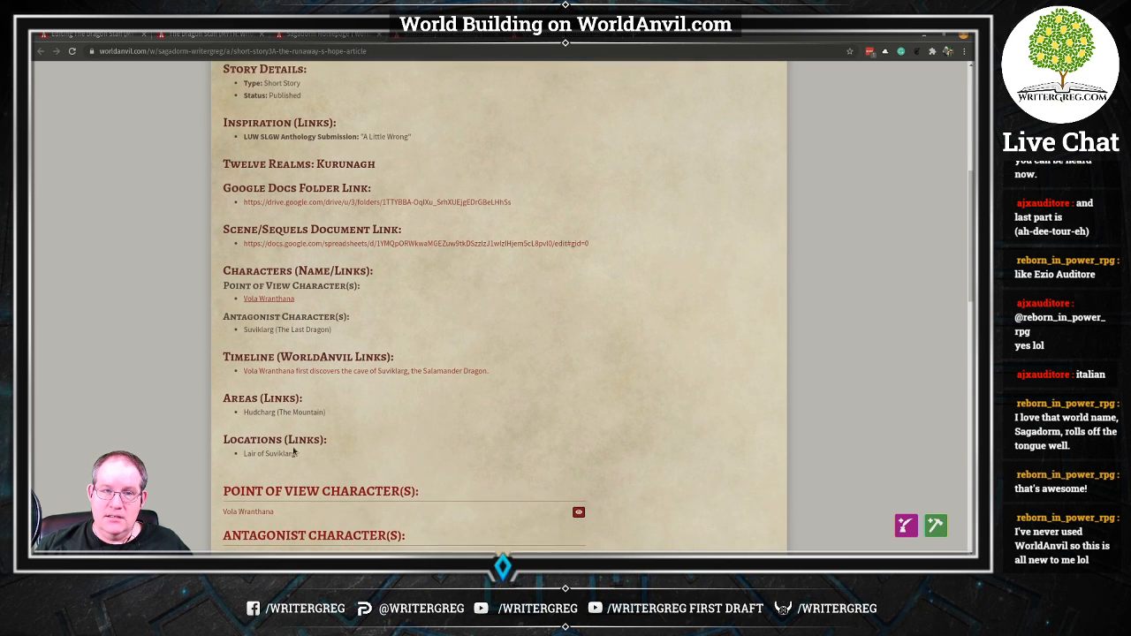
scroll(306, 438, "up", 2)
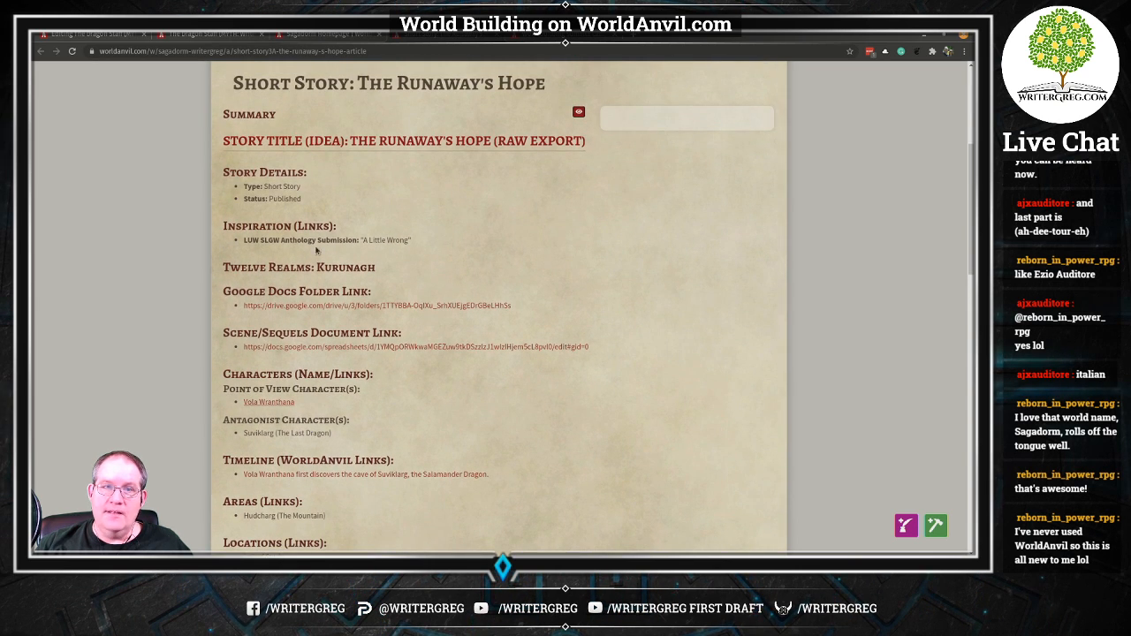
double_click(345, 267)
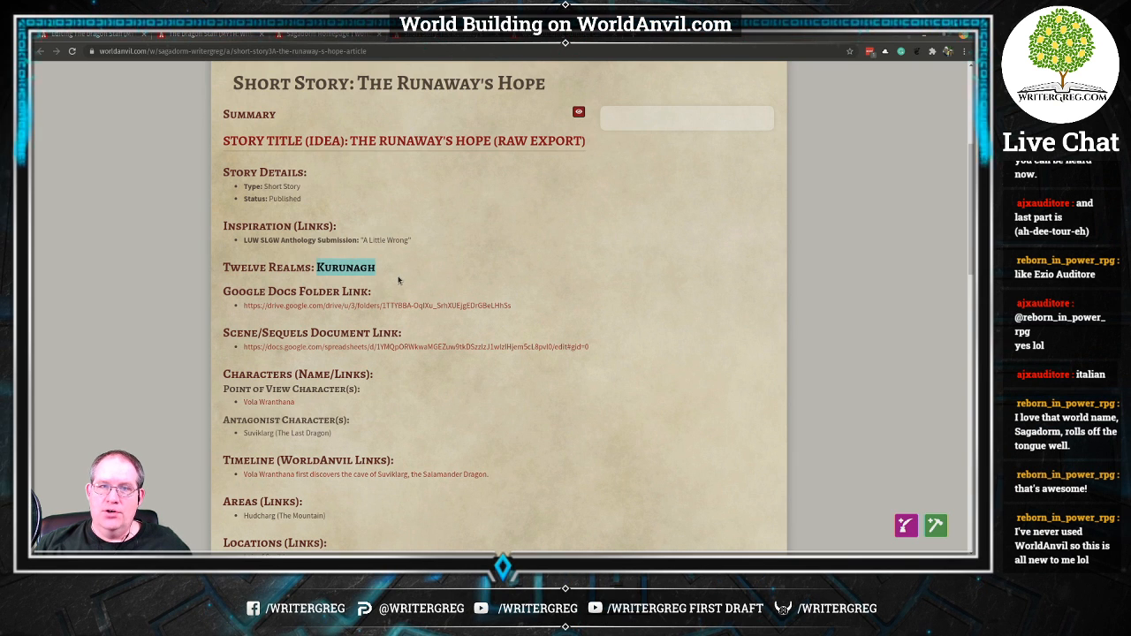
right_click(350, 265)
left_click(376, 272)
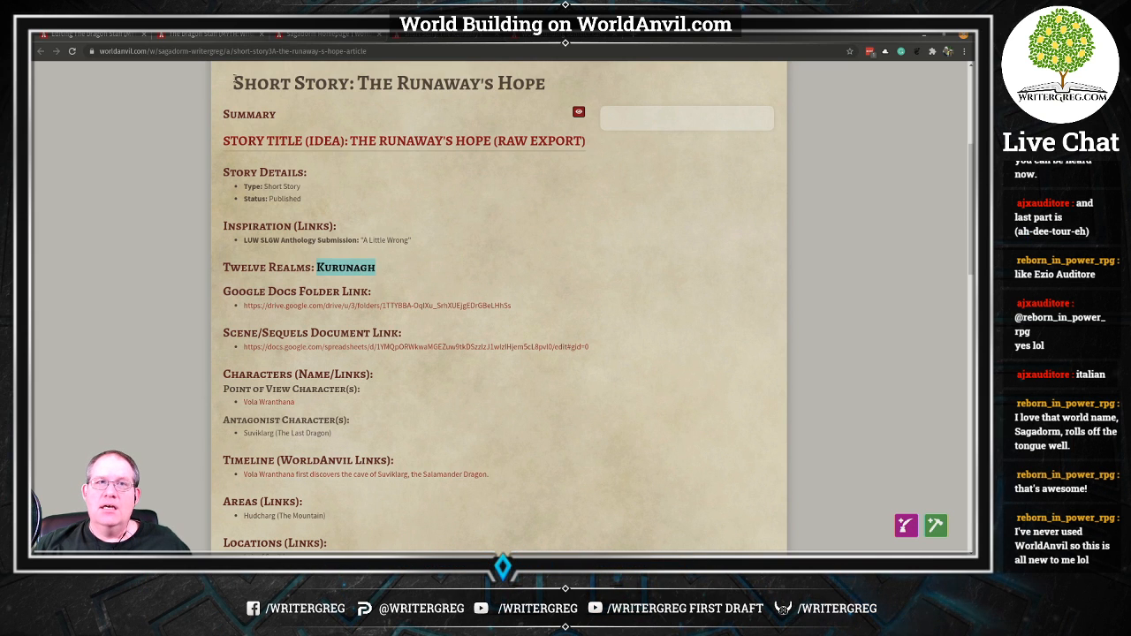
key("ctrl+w")
Try to mention the realm in the Dragon Staff summary by pasting its name as "@[Kurunagh]", and delete the attempt back to the "@".
left_click(107, 38)
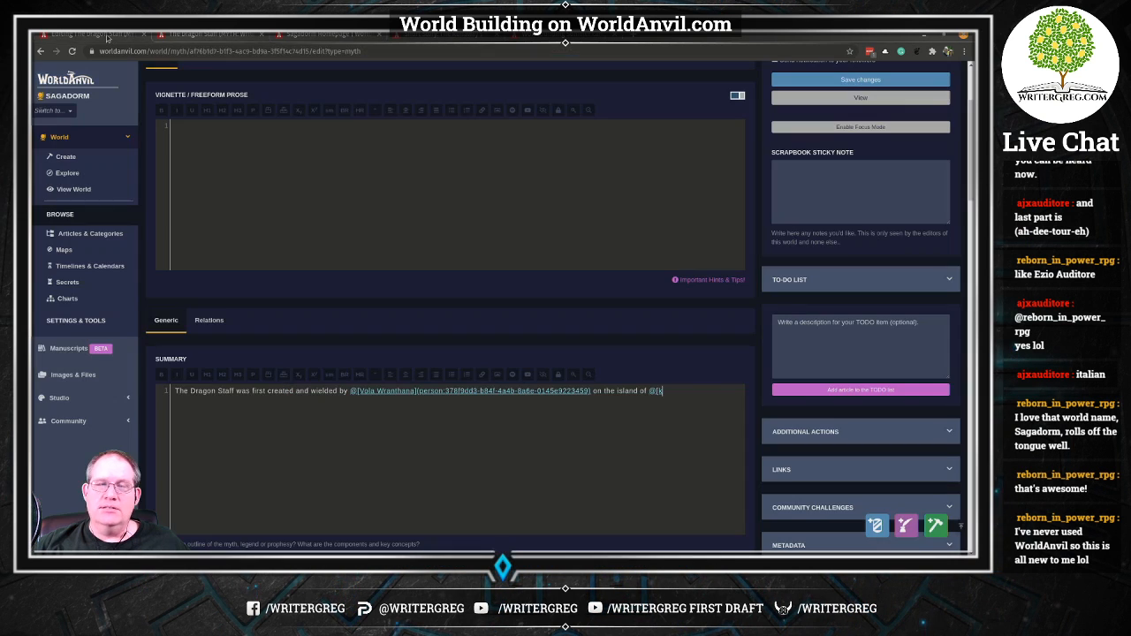
left_click(708, 406)
key("BackSpace")
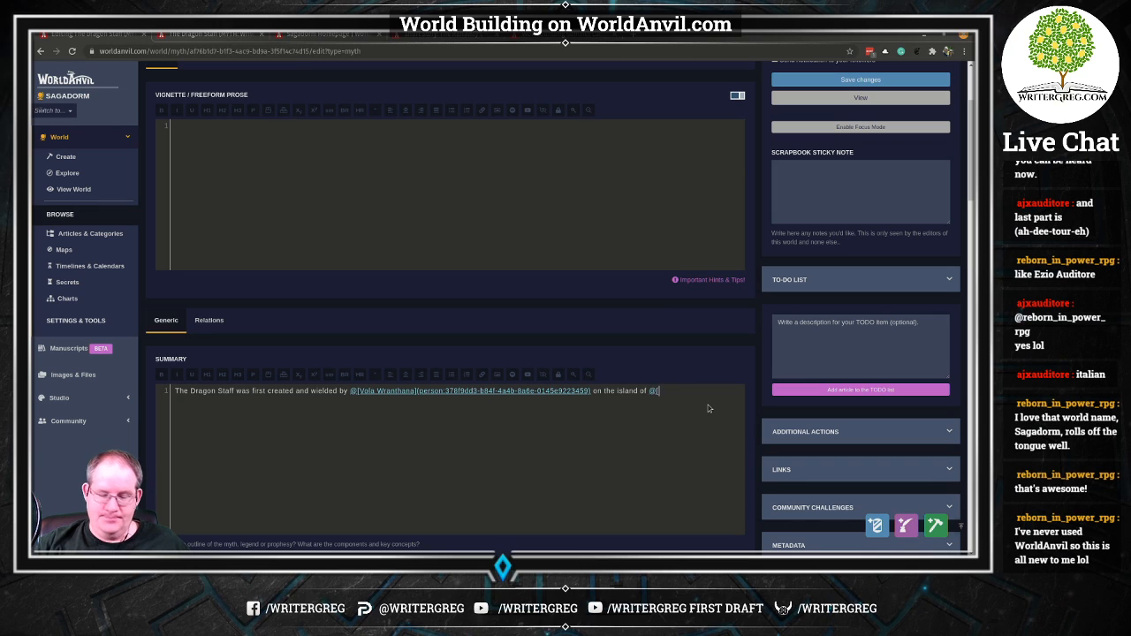
key("ctrl+v")
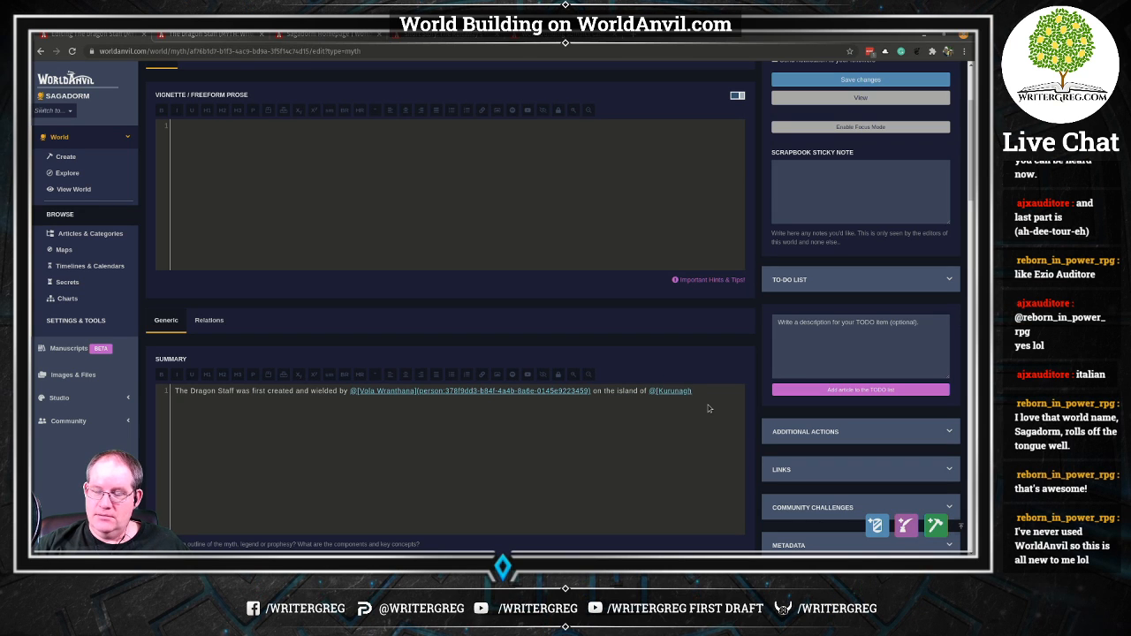
type("]")
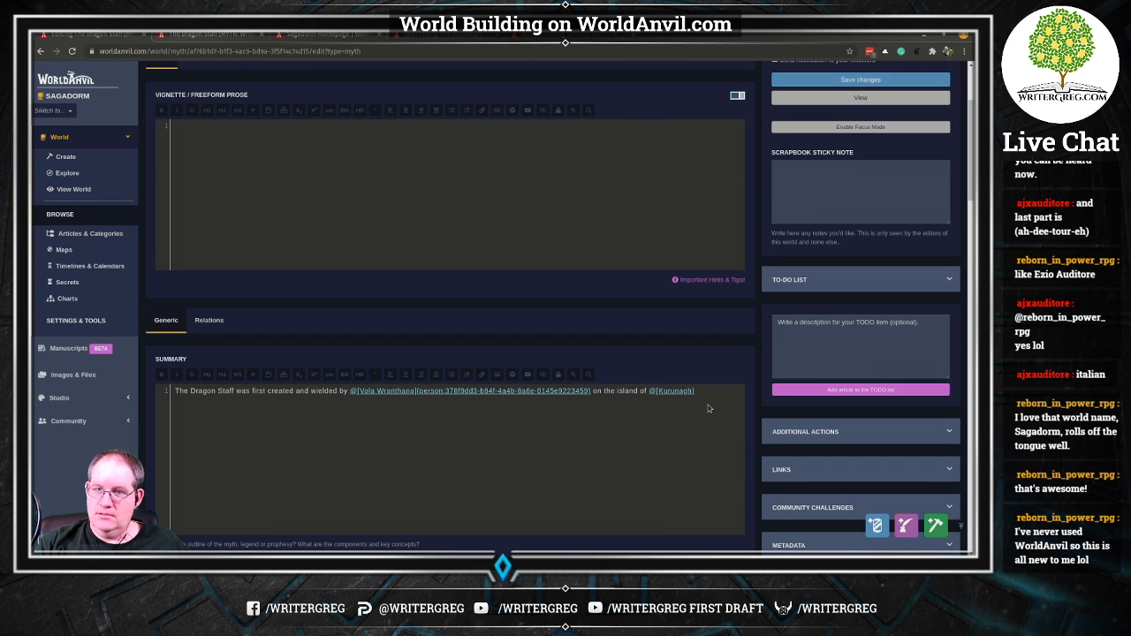
type("(")
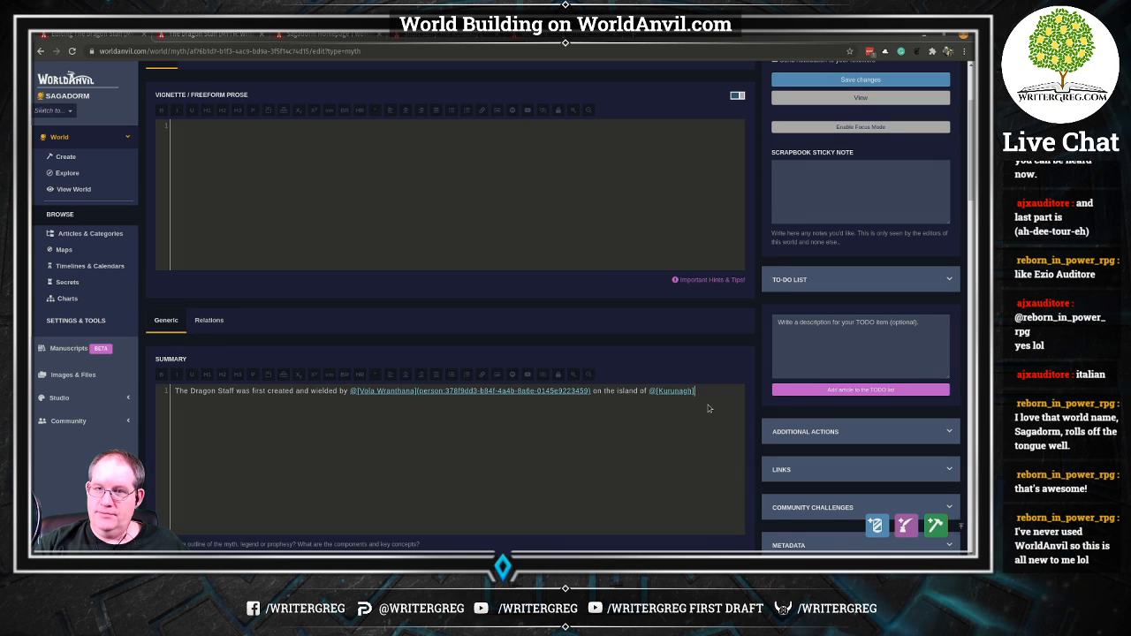
key("BackSpace")
key("BackSpace")
key("BackSpace")
key("BackSpace")
key("BackSpace")
key("BackSpace")
key("BackSpace")
key("BackSpace")
key("BackSpace")
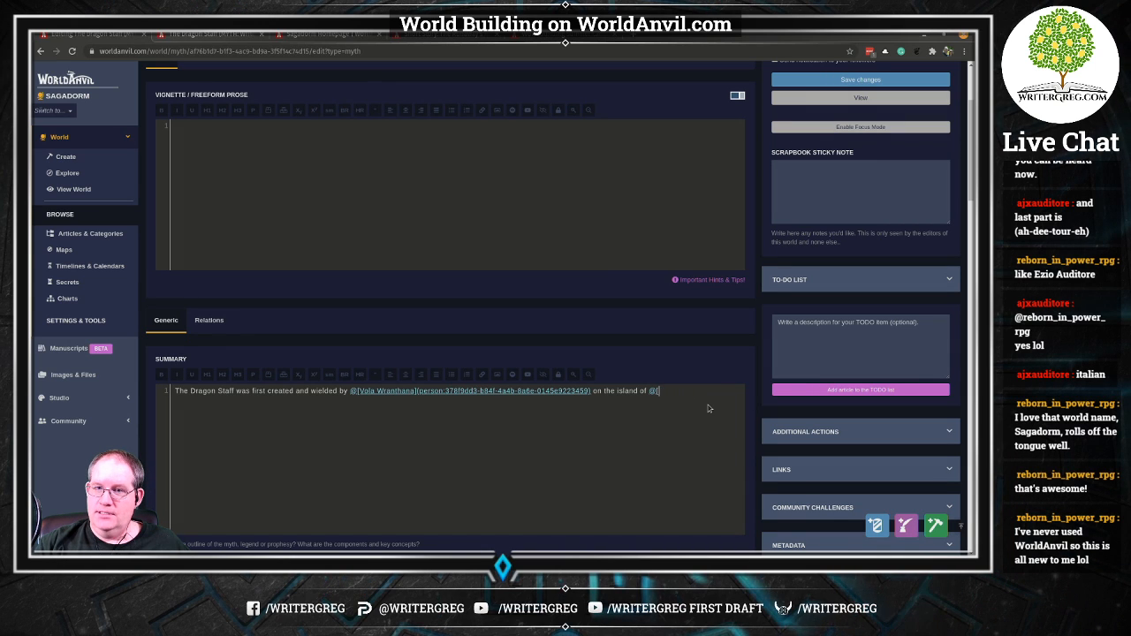
key("BackSpace")
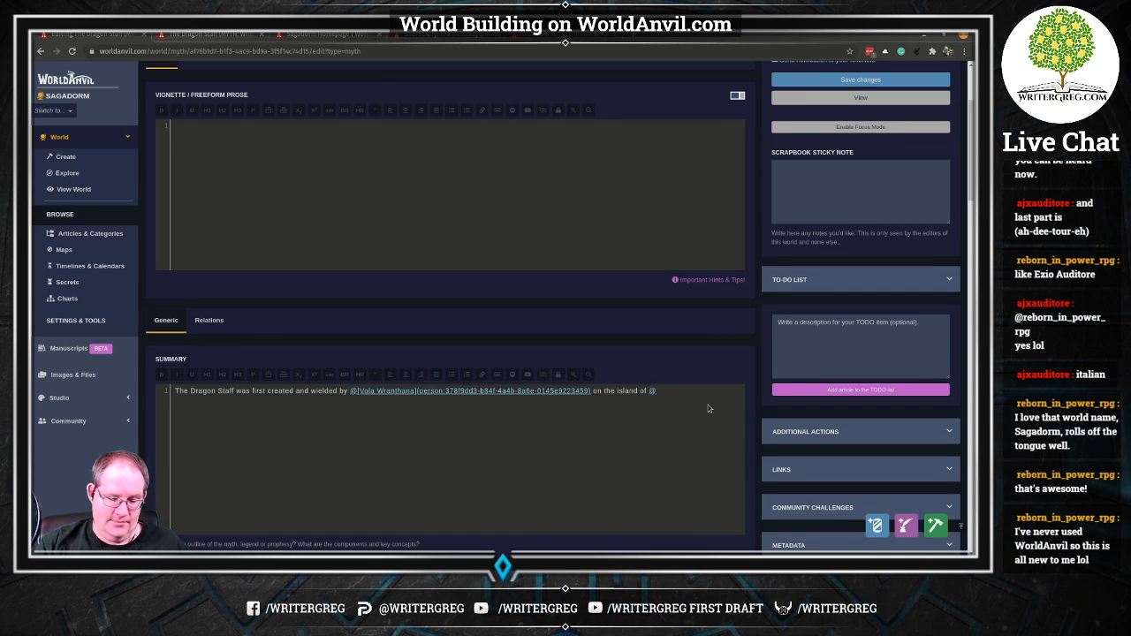
Retry the realm mention by entering "[Kuru" after the "@", and clear the whole mention from the summary.
type("[Kuru")
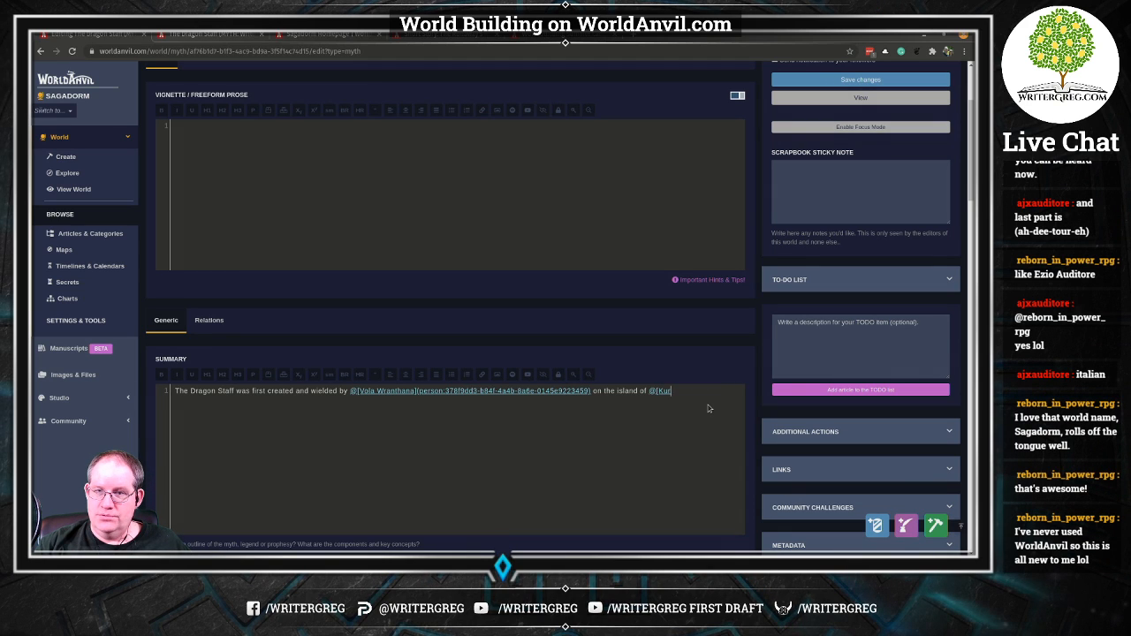
key("BackSpace")
key("BackSpace")
key("BackSpace")
key("BackSpace")
key("BackSpace")
key("BackSpace")
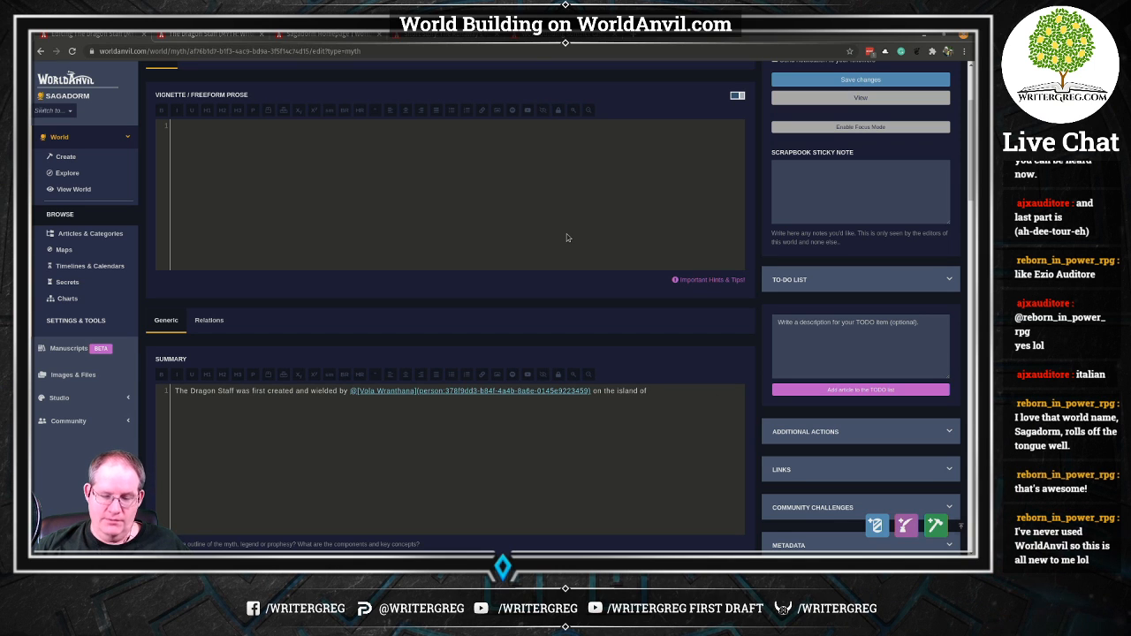
Open the Kurunagh article in a new tab from the Realms section of "Short Story: The Runaway's Hope" and switch to it.
left_click(329, 35)
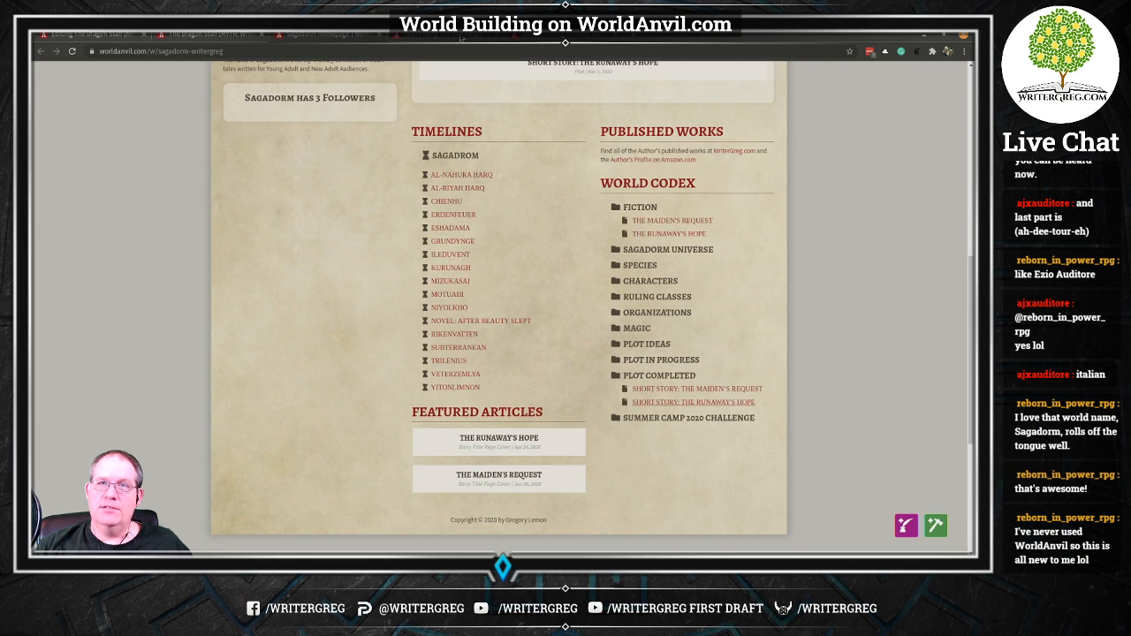
left_click(461, 38)
left_click(445, 263)
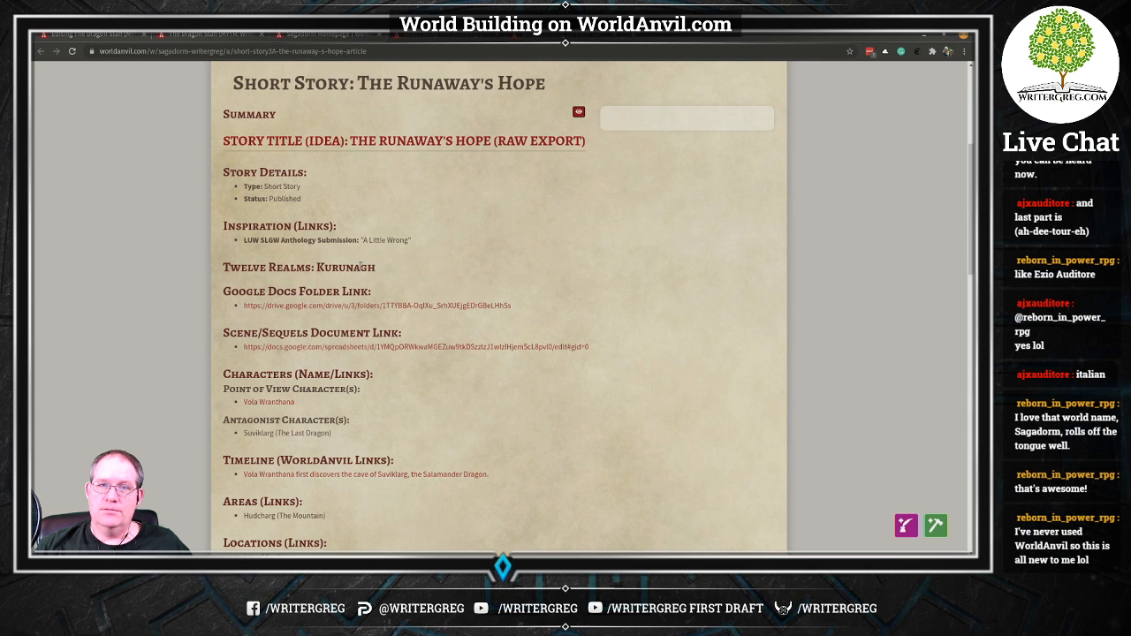
scroll(369, 267, "down", 5)
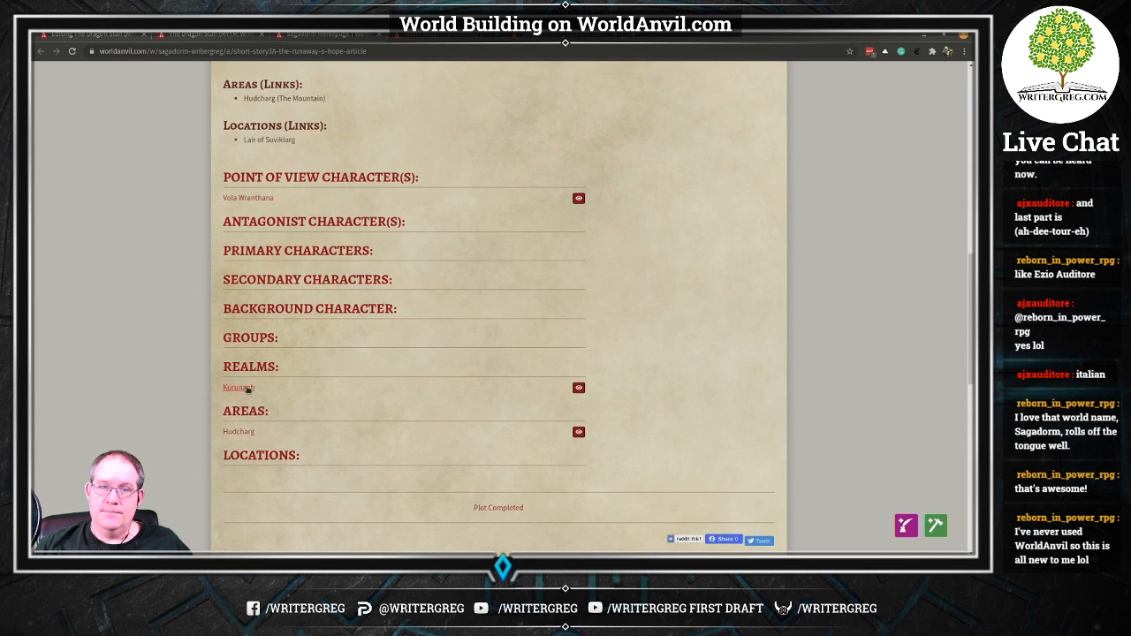
right_click(248, 389)
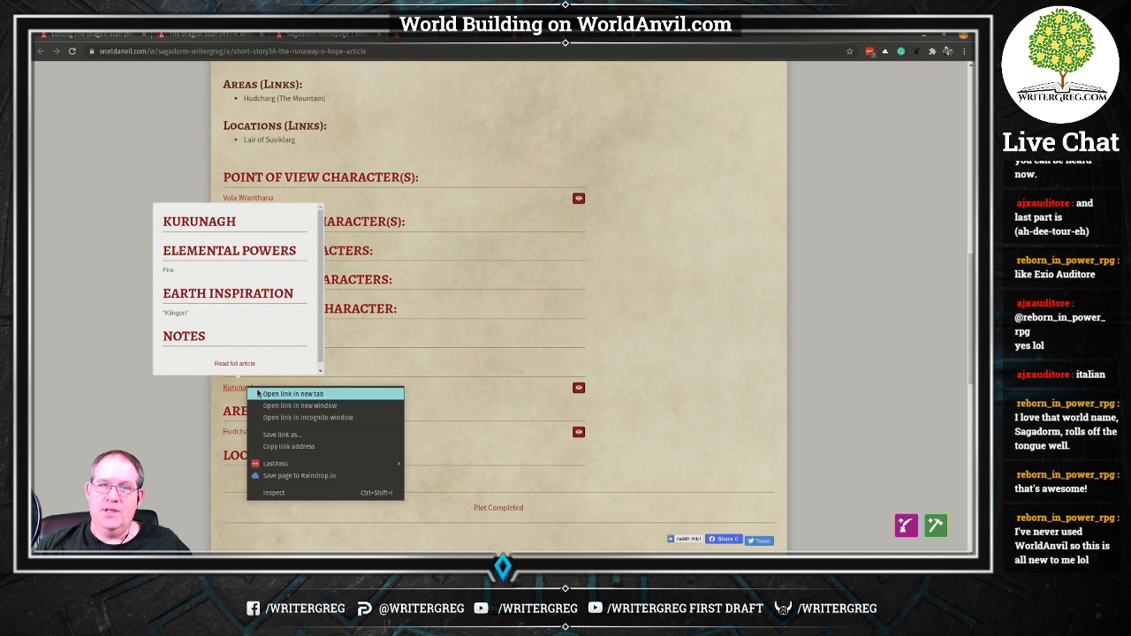
left_click(258, 394)
left_click(535, 38)
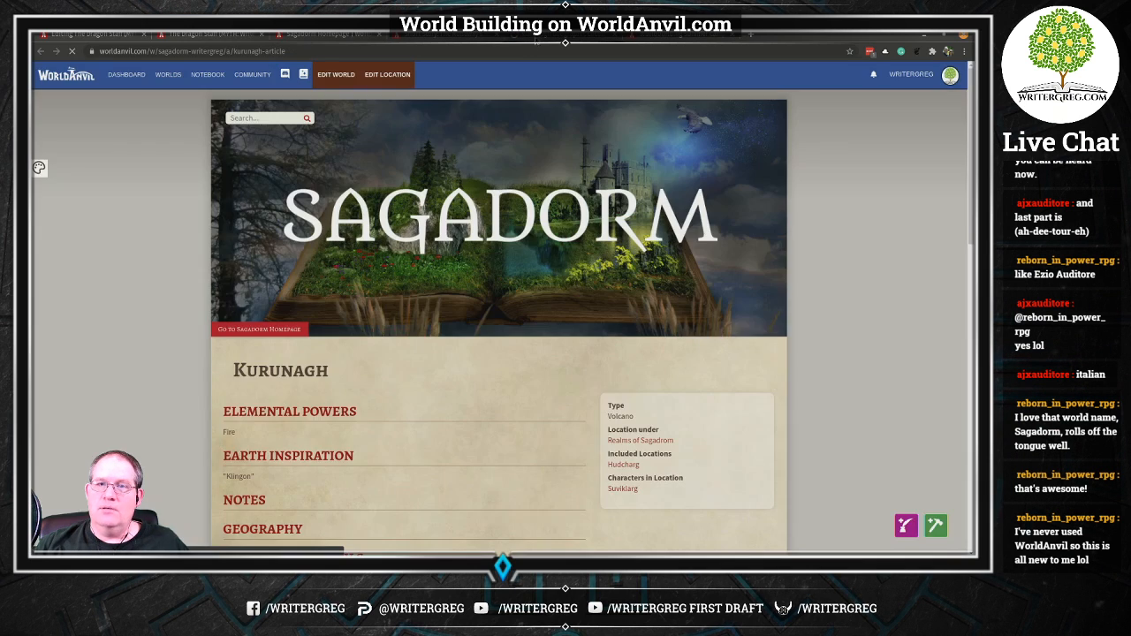
Open the Kurunagh location for editing and copy its textual link from the article's links.
scroll(245, 348, "down", 2)
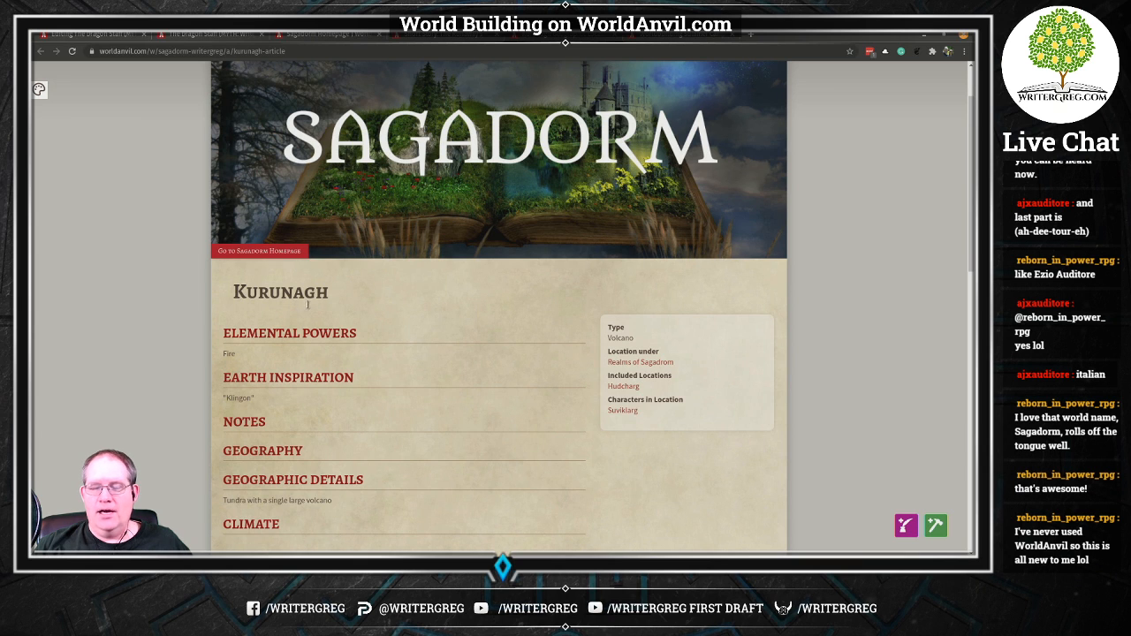
scroll(308, 305, "down", 4)
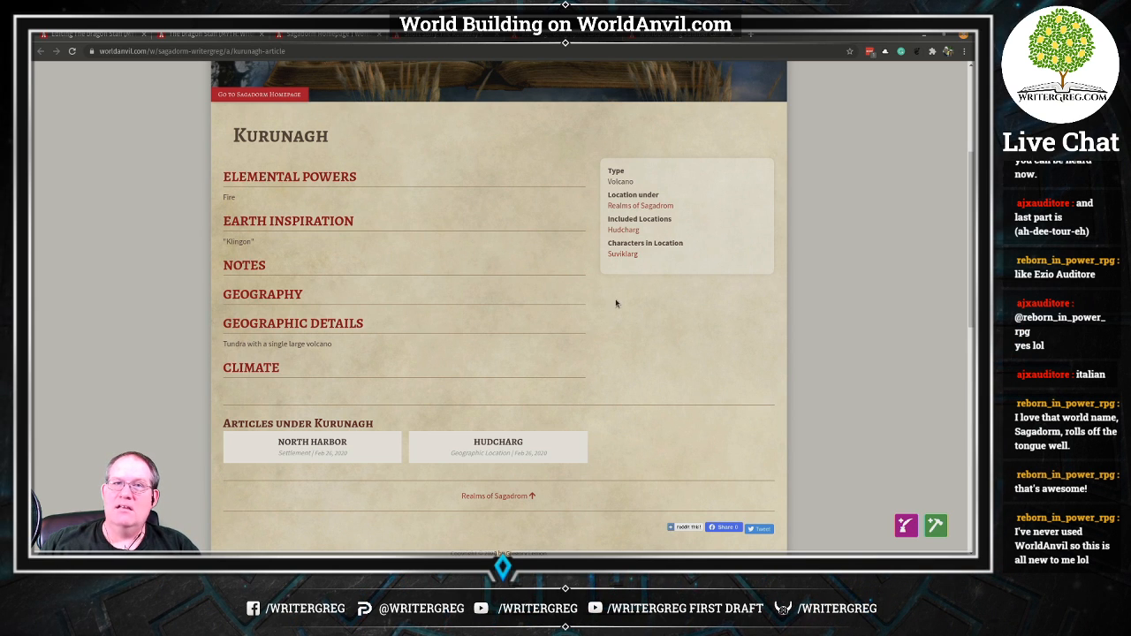
scroll(643, 279, "up", 3)
scroll(642, 279, "up", 1)
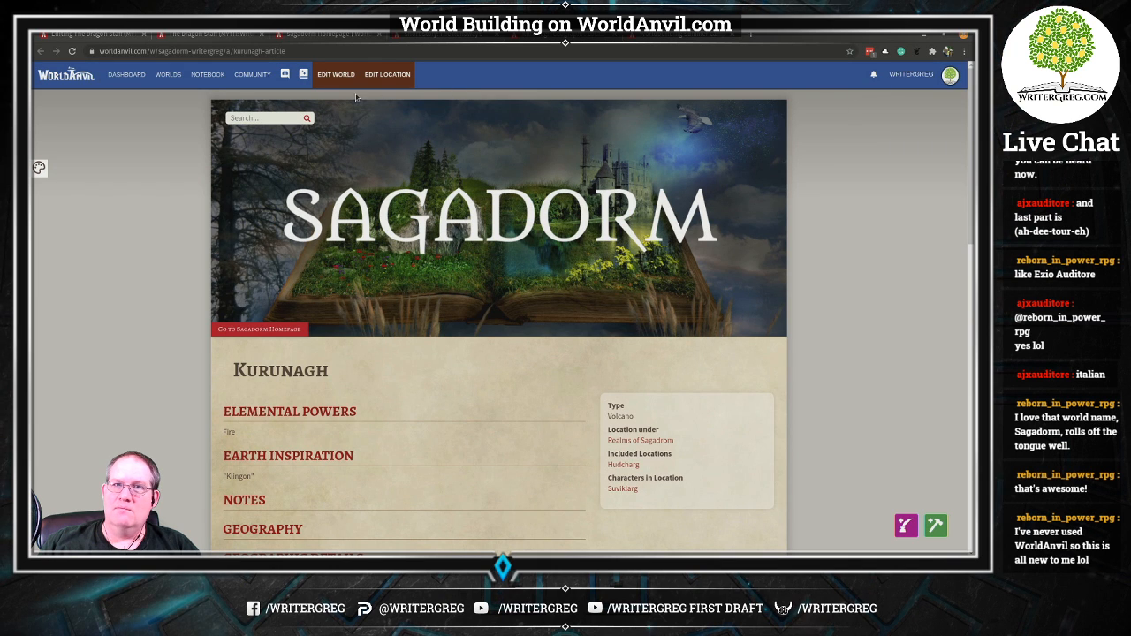
left_click(387, 75)
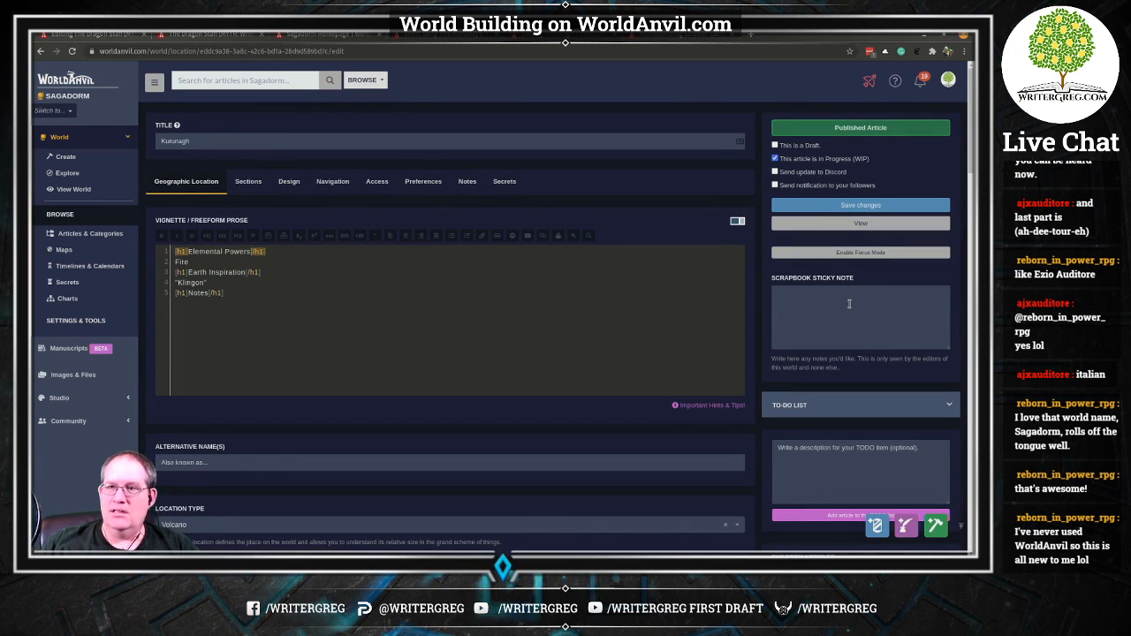
scroll(862, 353, "down", 5)
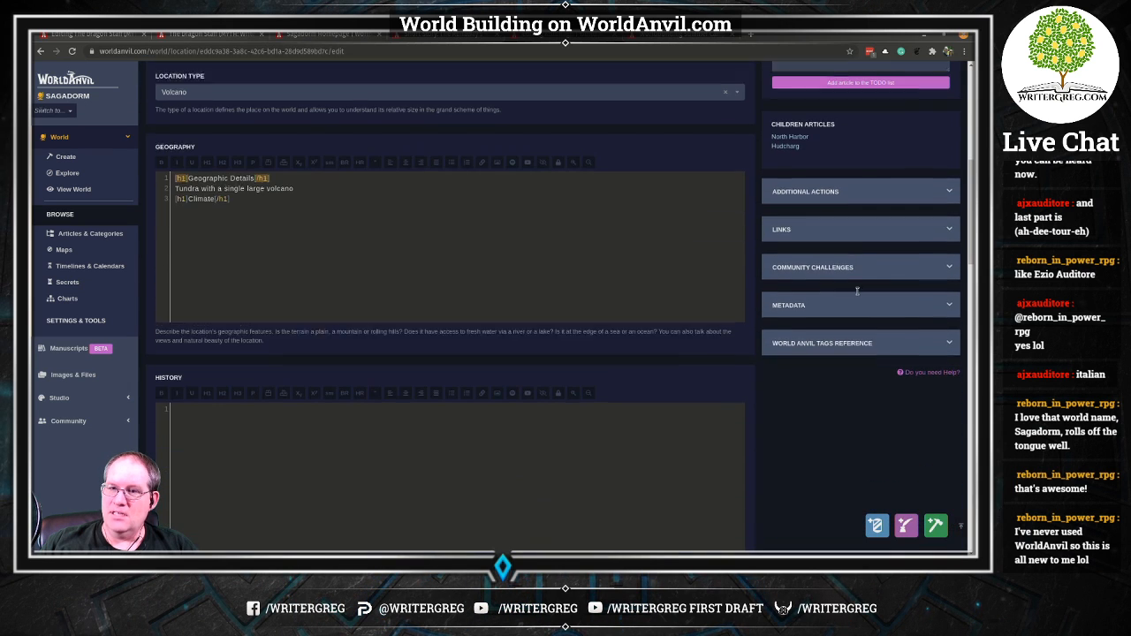
left_click(844, 221)
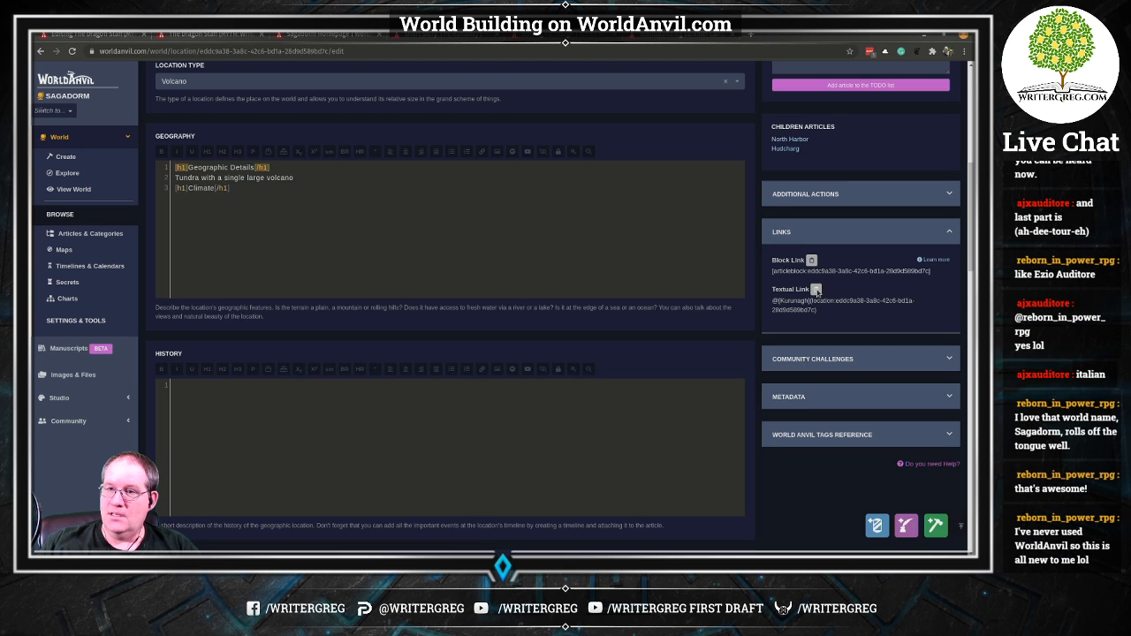
left_click(815, 290)
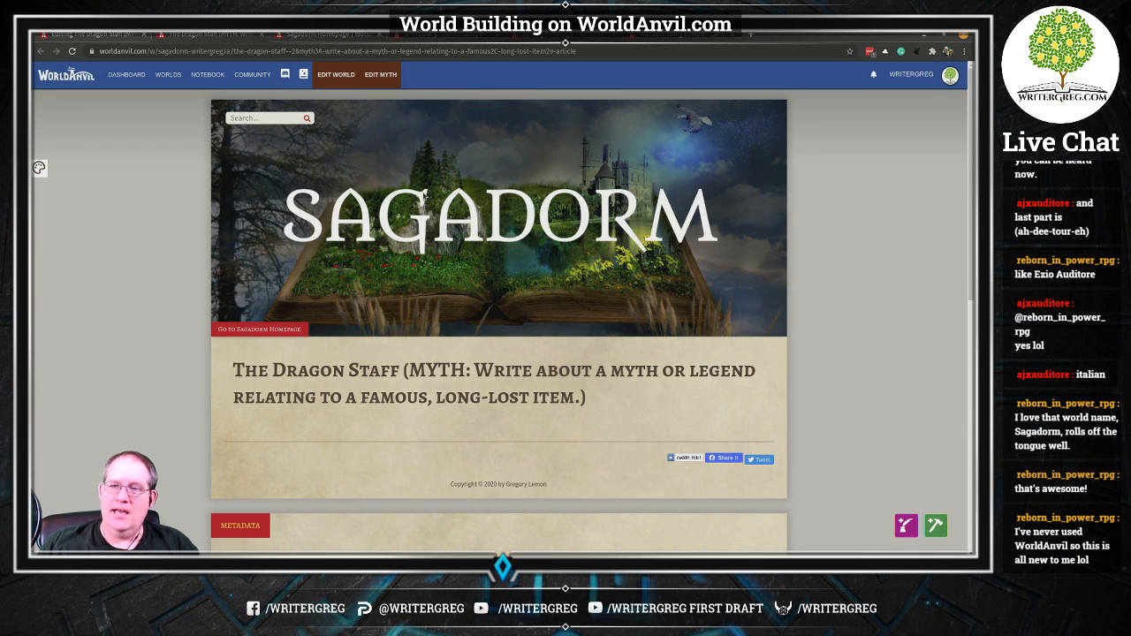
Paste the Kurunagh link after "on the island of" in the Dragon Staff summary, end the sentence with a period, and save the changes.
left_click(201, 36)
left_click(97, 36)
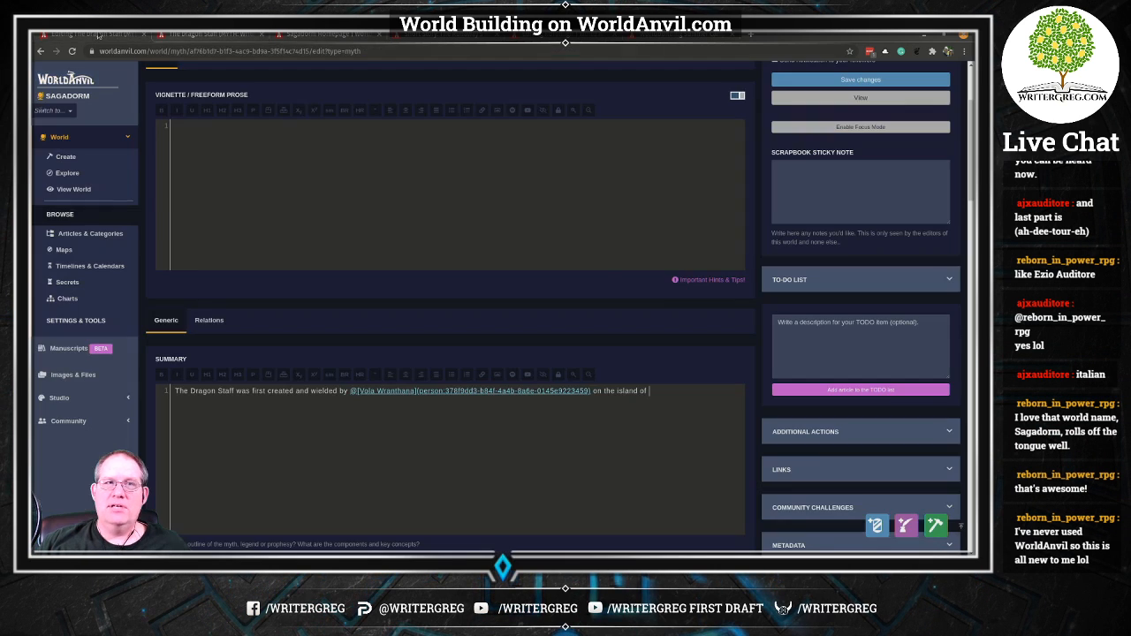
key("ctrl+v")
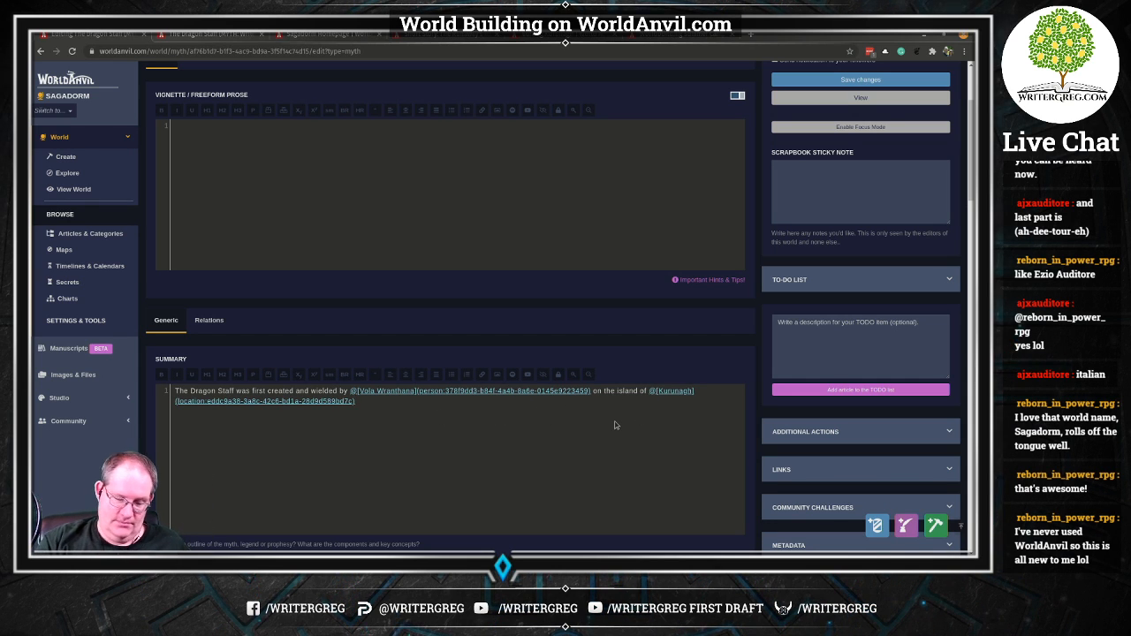
type(".")
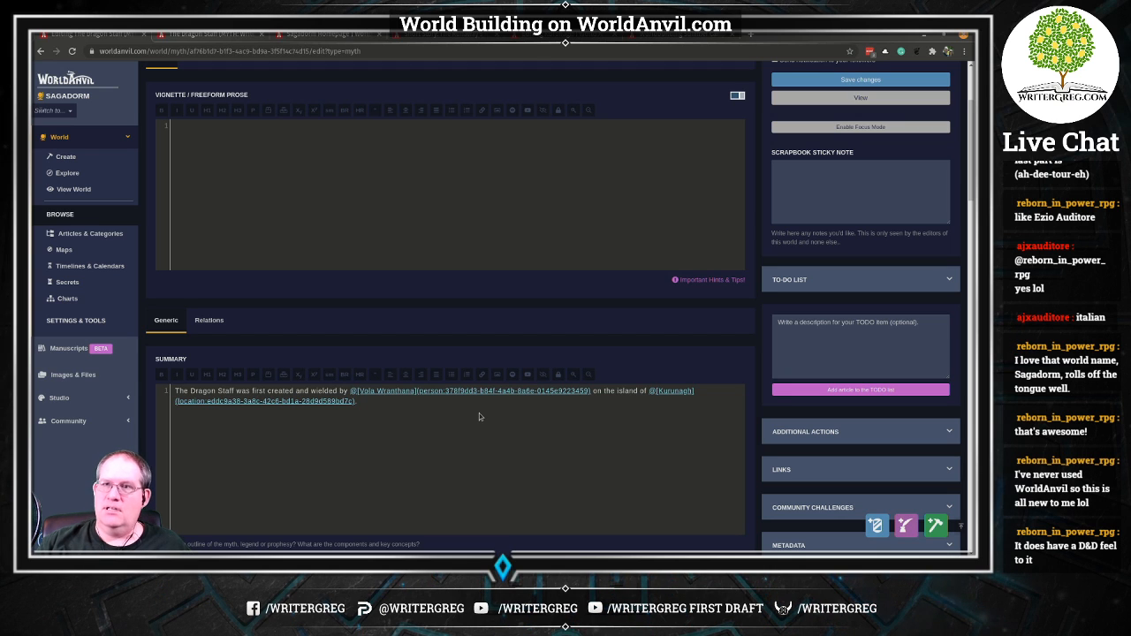
left_click(820, 81)
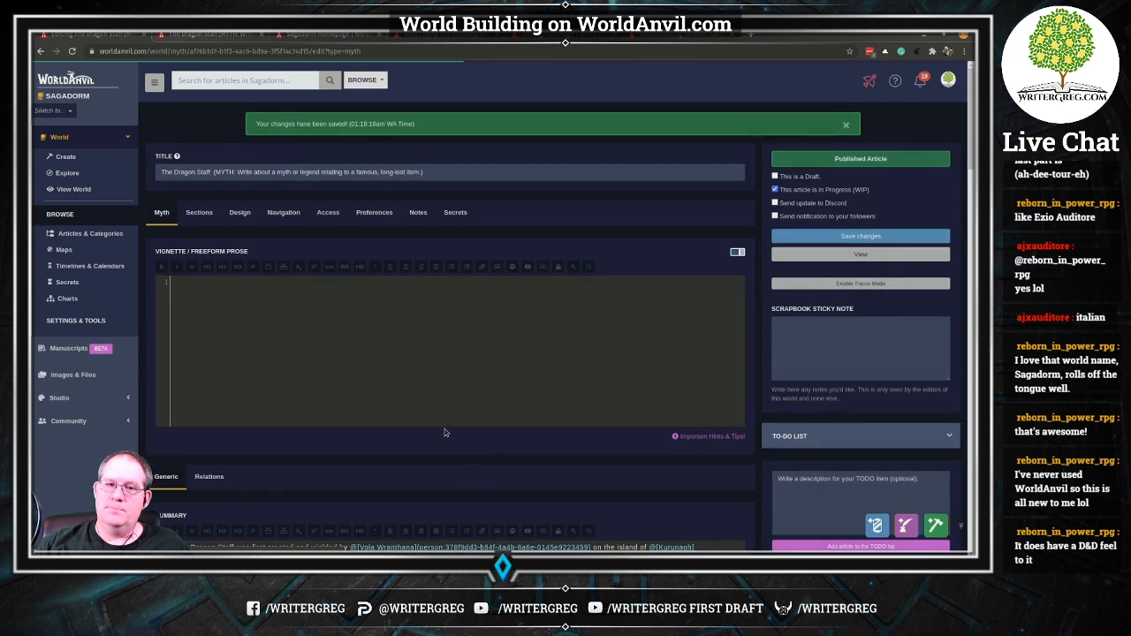
Continue the summary with "It is made of gold harvested from the horde of the final dragon,".
scroll(445, 431, "down", 3)
left_click(389, 375)
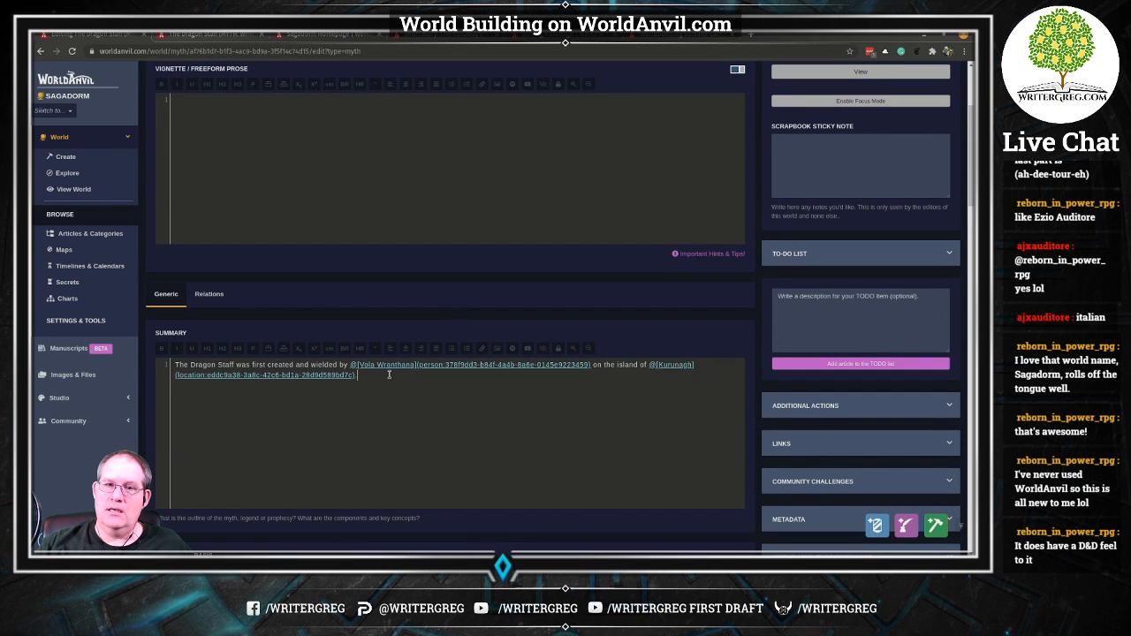
type("It is m")
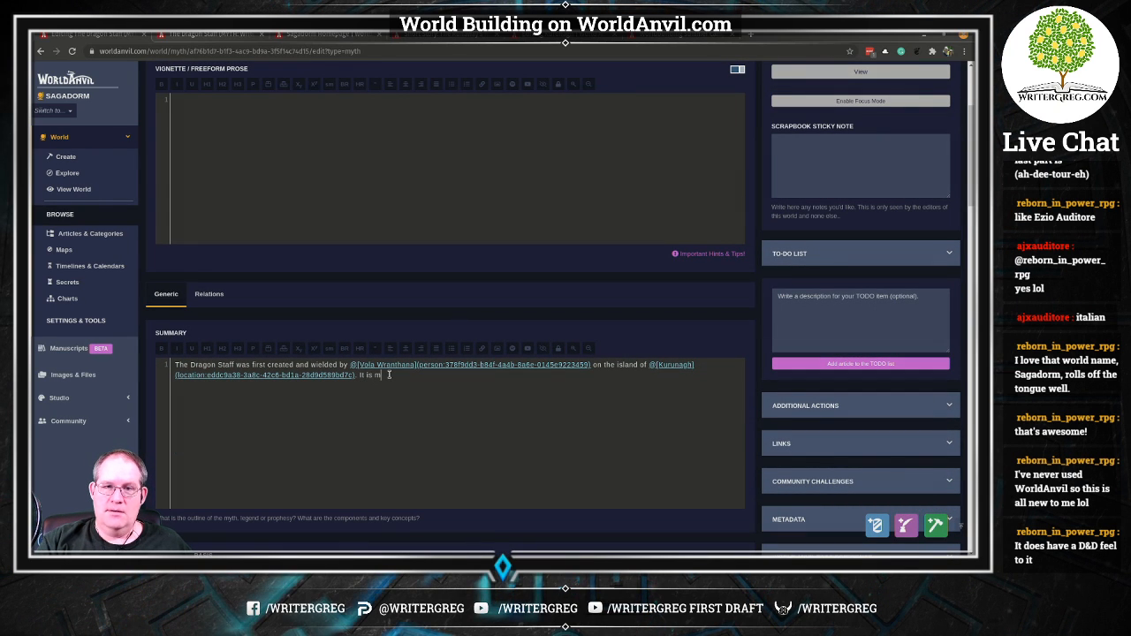
type("ade of ")
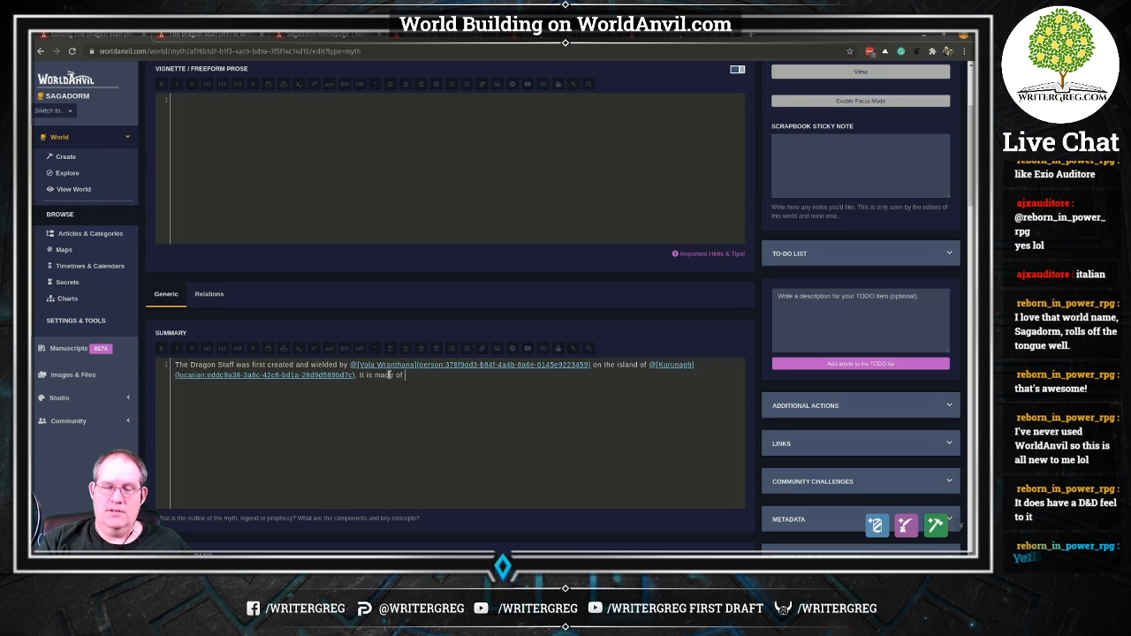
type("gold")
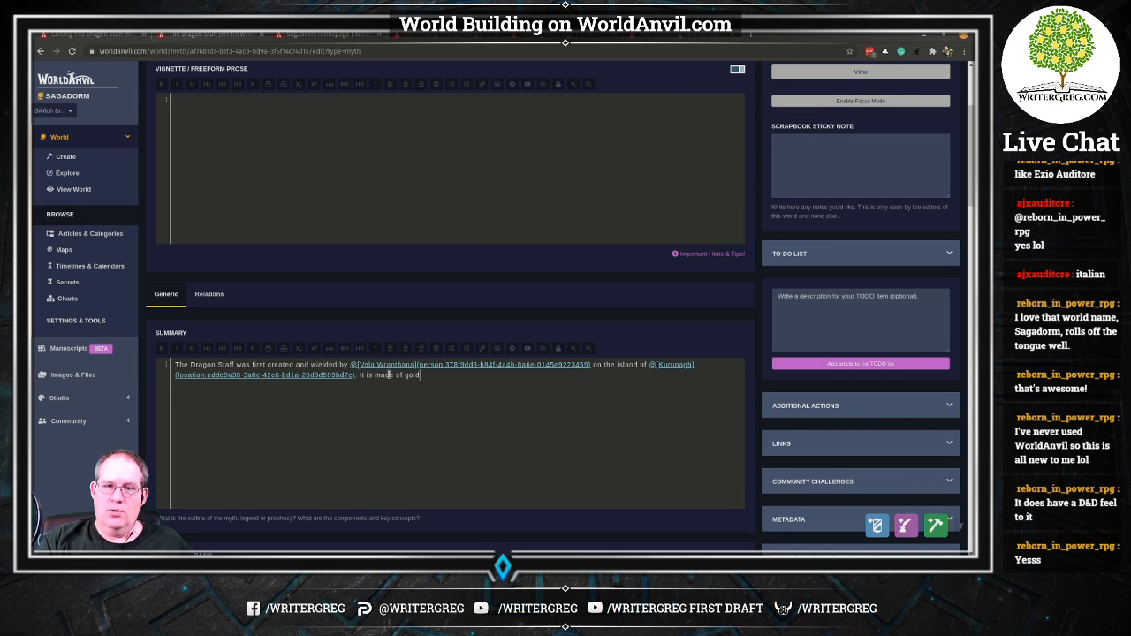
type(" harvested")
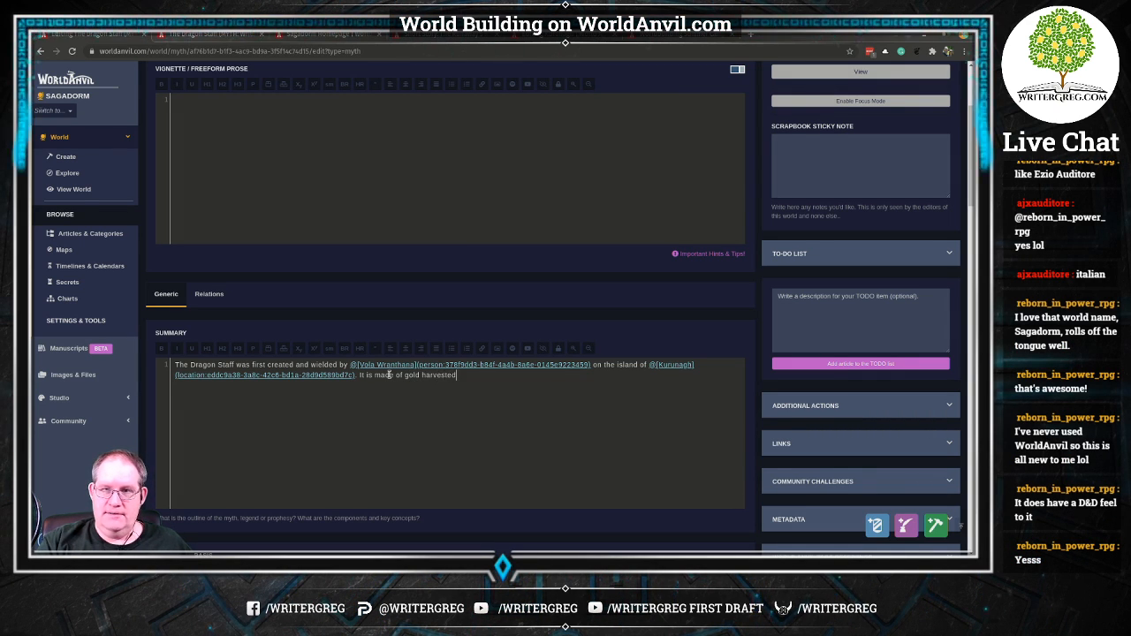
type(" from the")
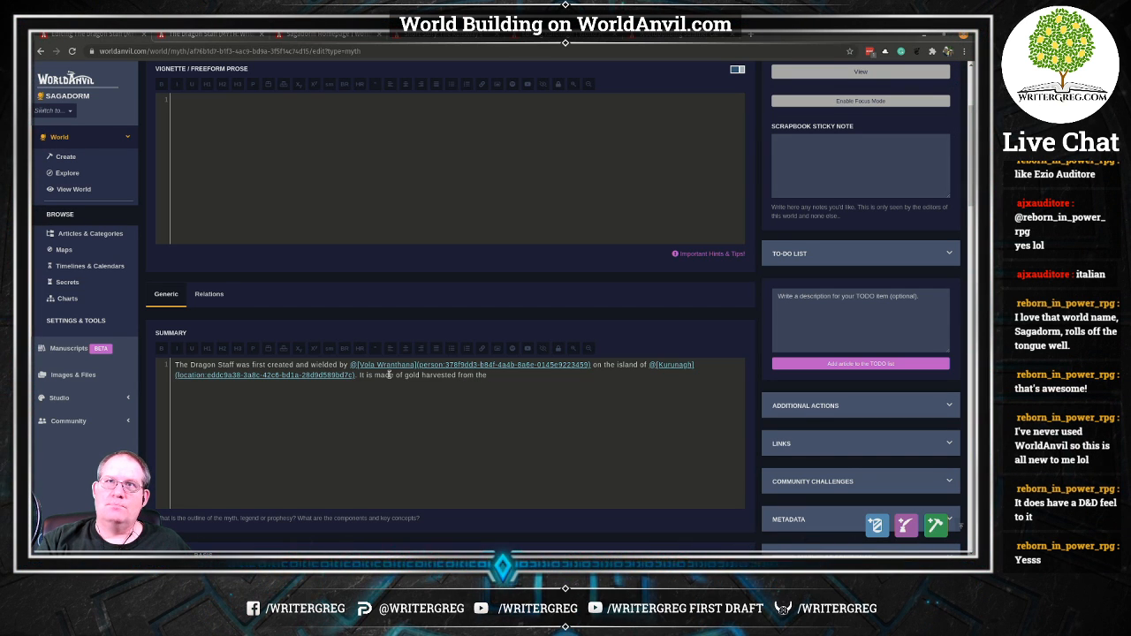
type(" ho")
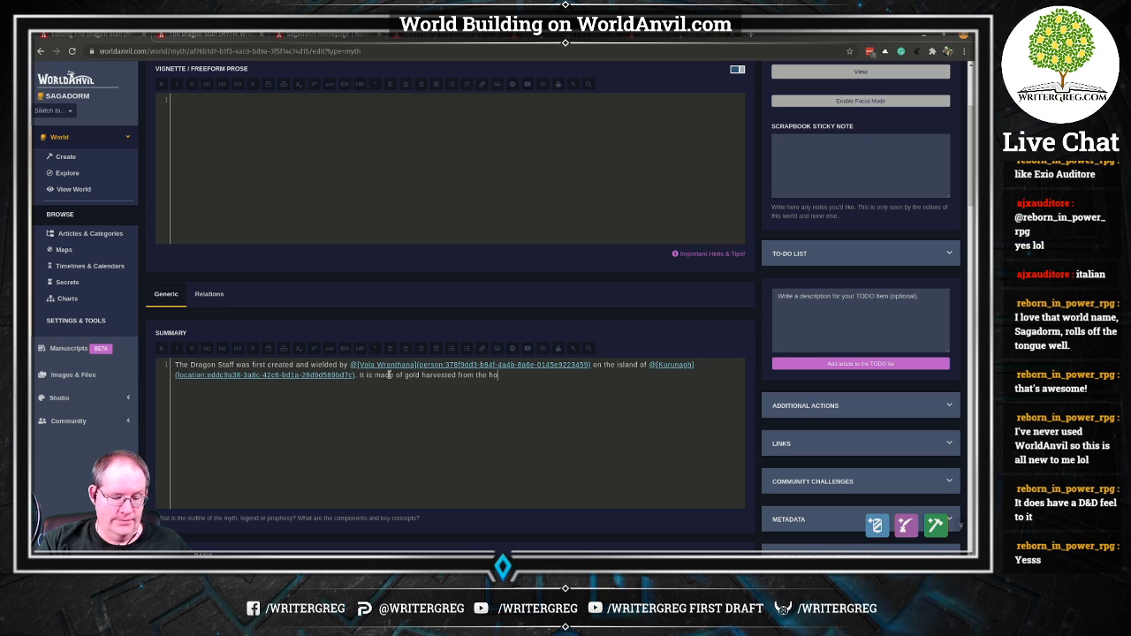
type("rde of")
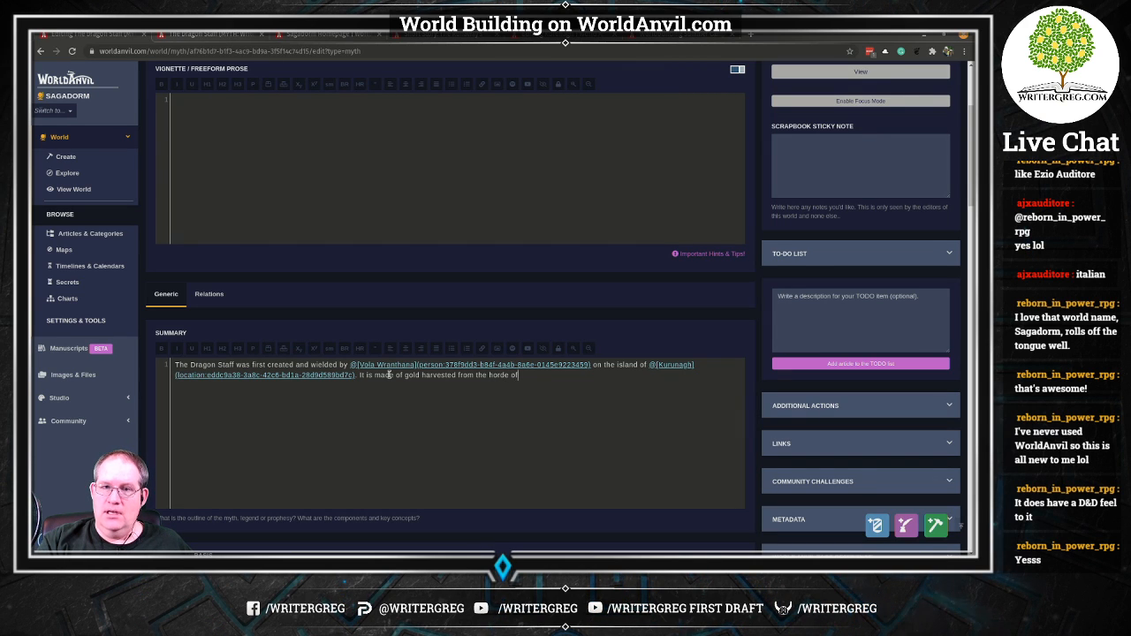
type(" the final drag")
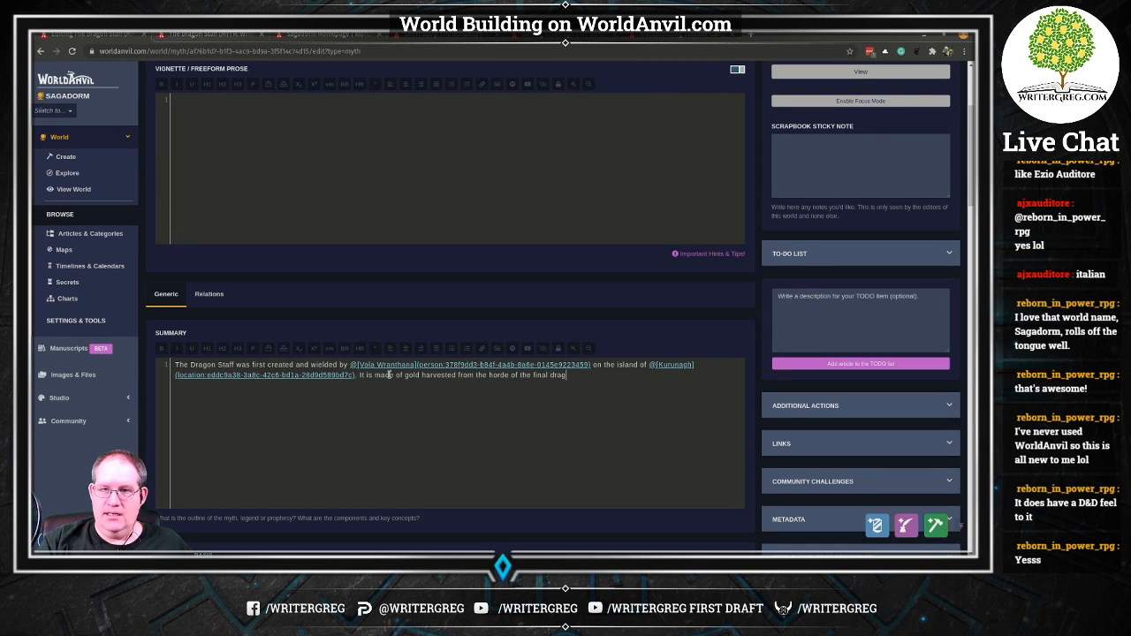
type("on. ")
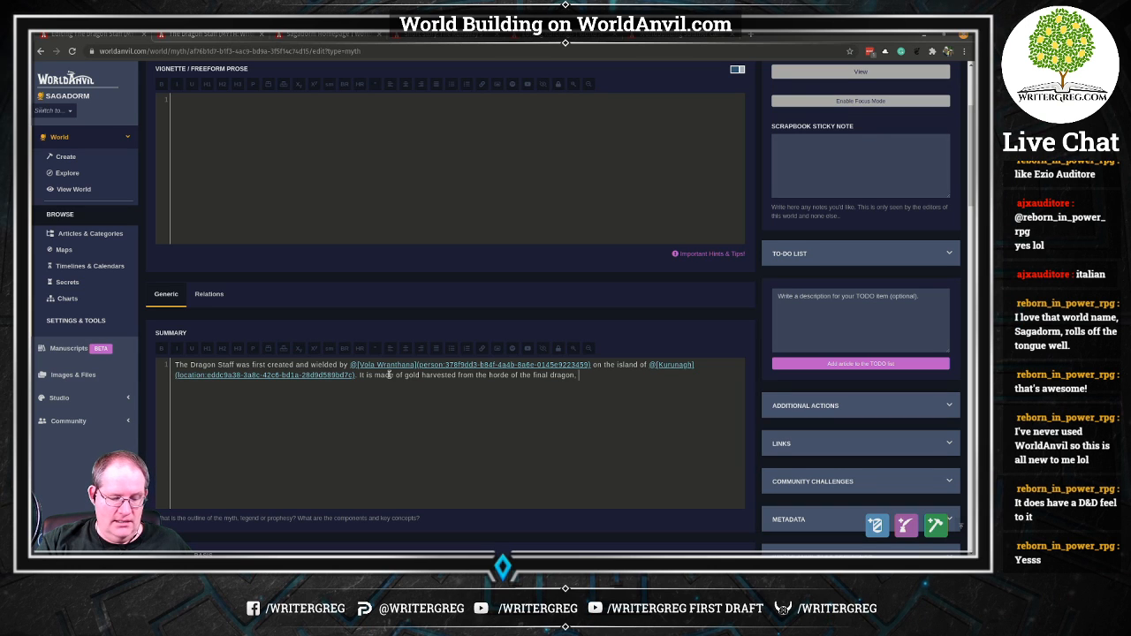
Try to mention the final dragon in the summary as "@[Suviklarg", and delete the attempted mention.
type("@[S")
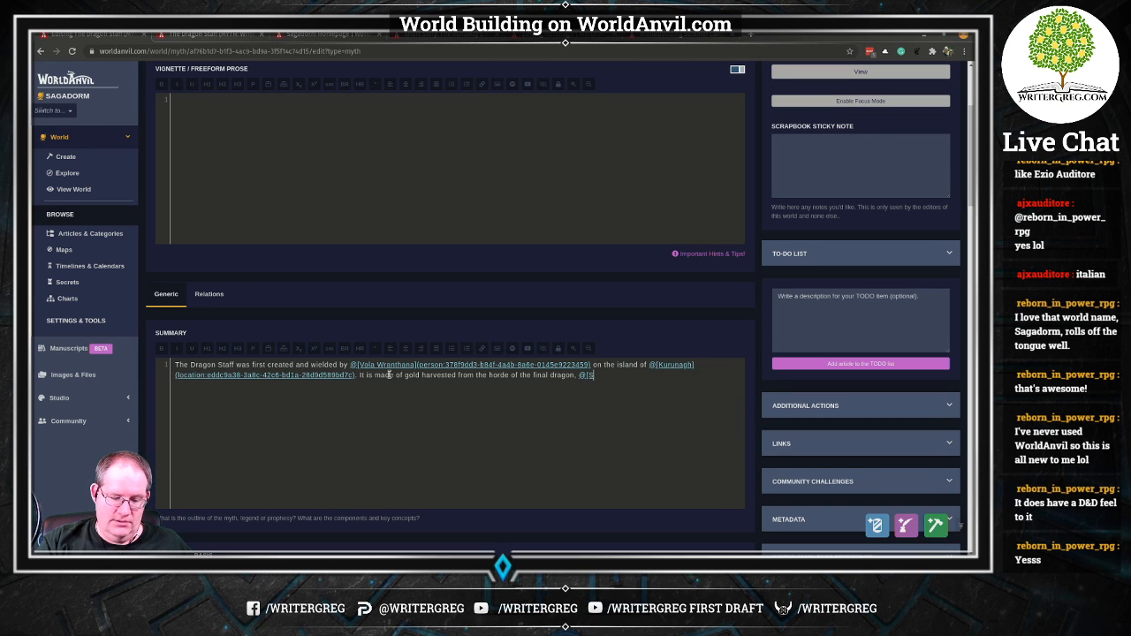
type("uvi")
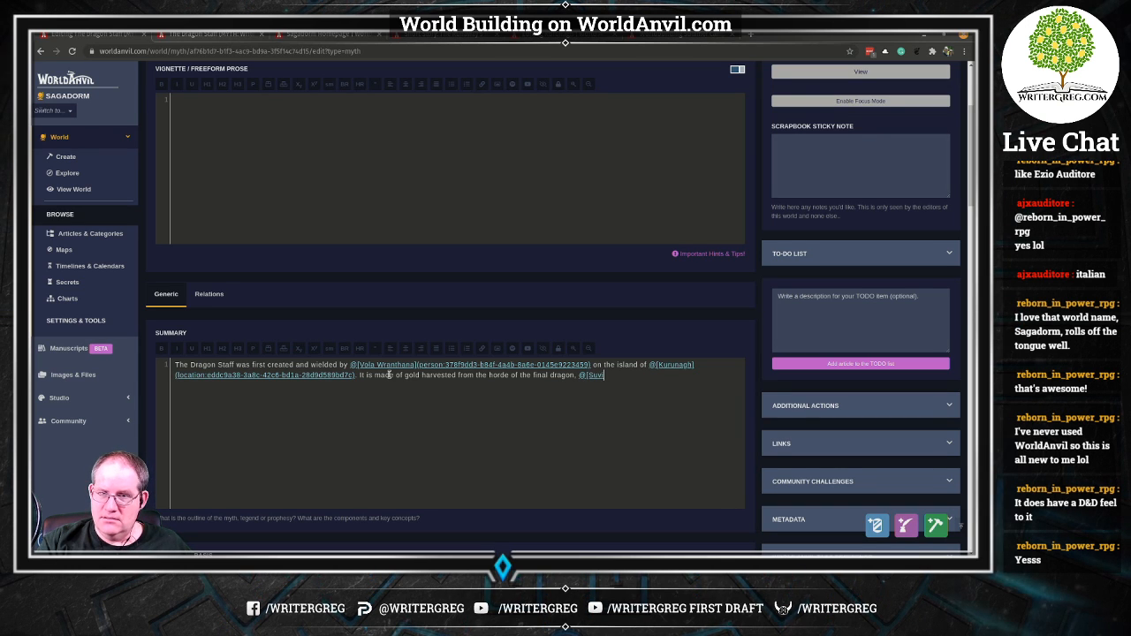
type("klarp")
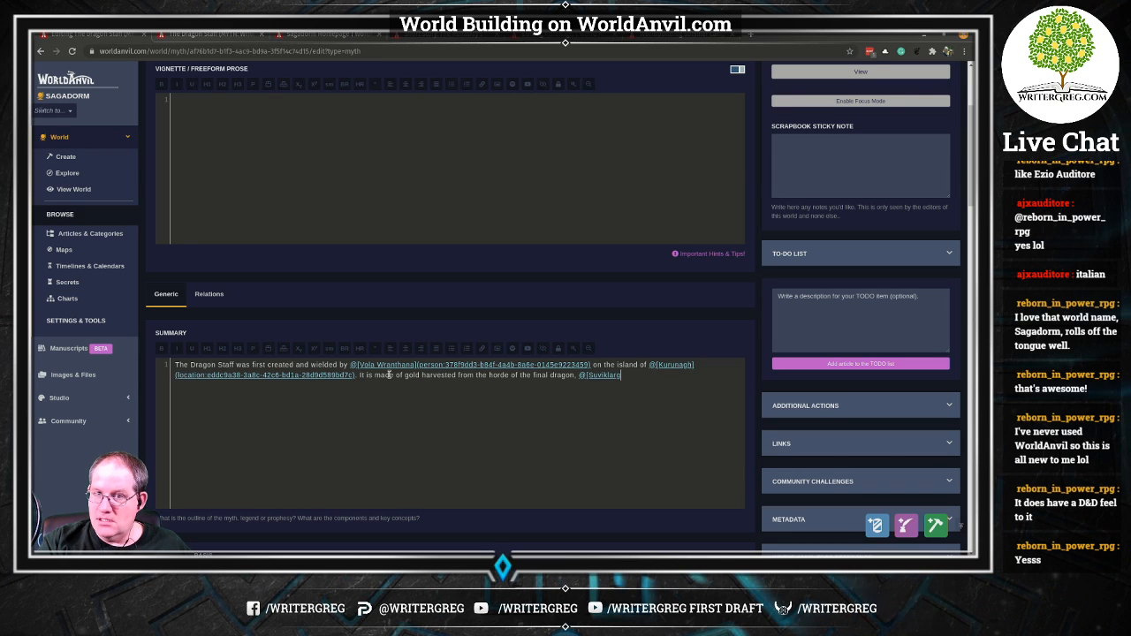
key("BackSpace")
key("BackSpace")
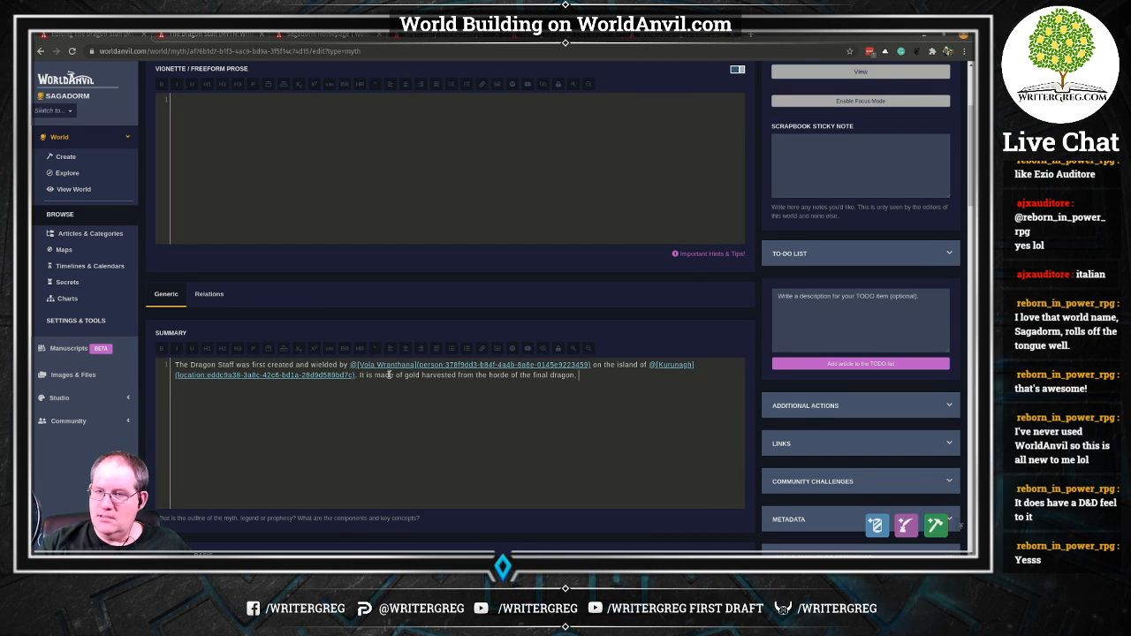
Find the antagonist dragon in the "Short Story: The Runaway's Hope" article and copy the name "Suviklarg".
scroll(782, 318, "down", 2)
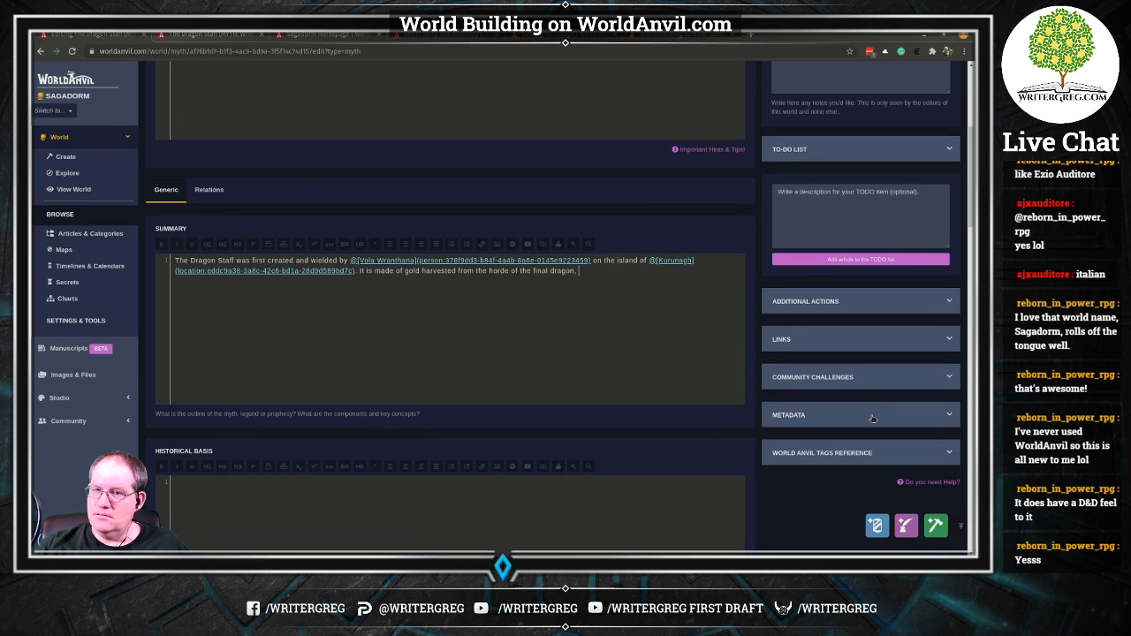
left_click(481, 34)
left_click(543, 34)
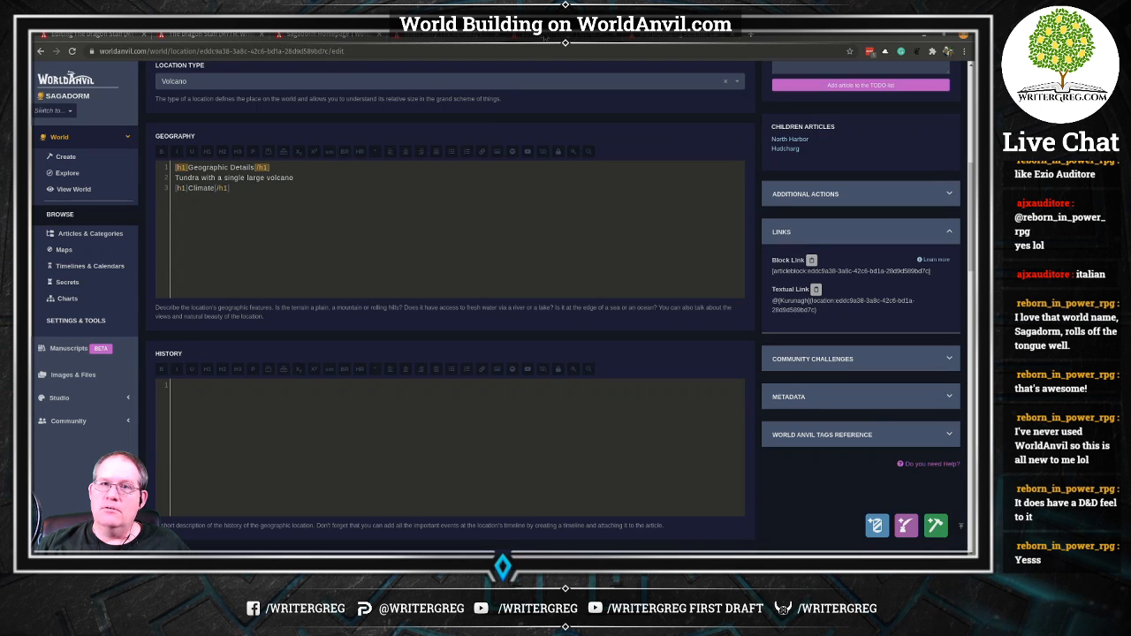
left_click(329, 36)
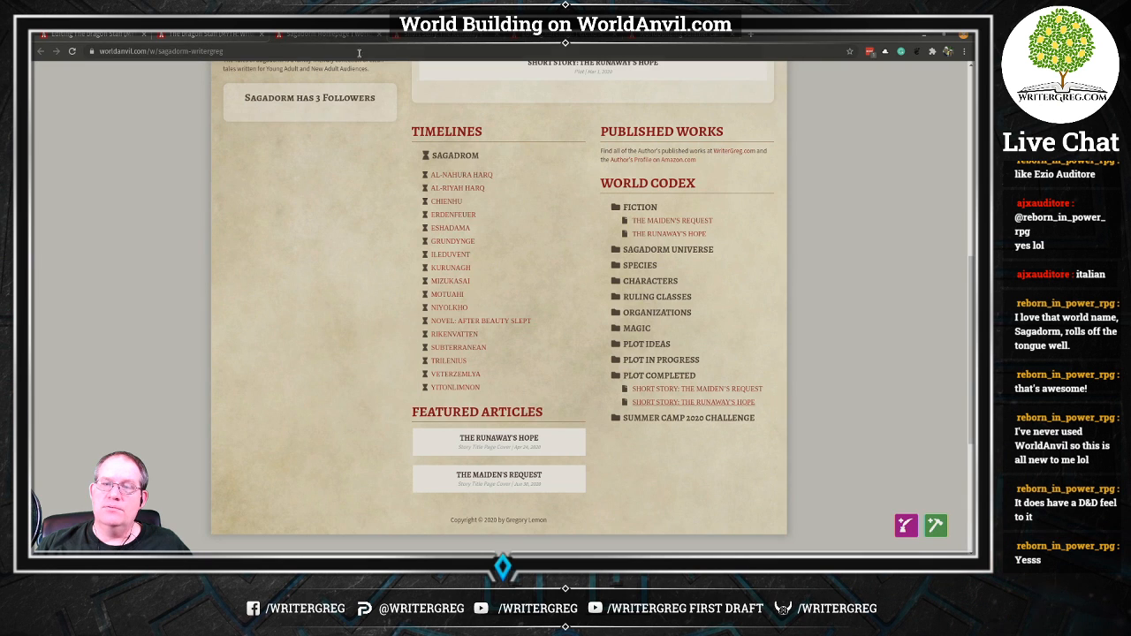
left_click(434, 37)
scroll(316, 242, "up", 3)
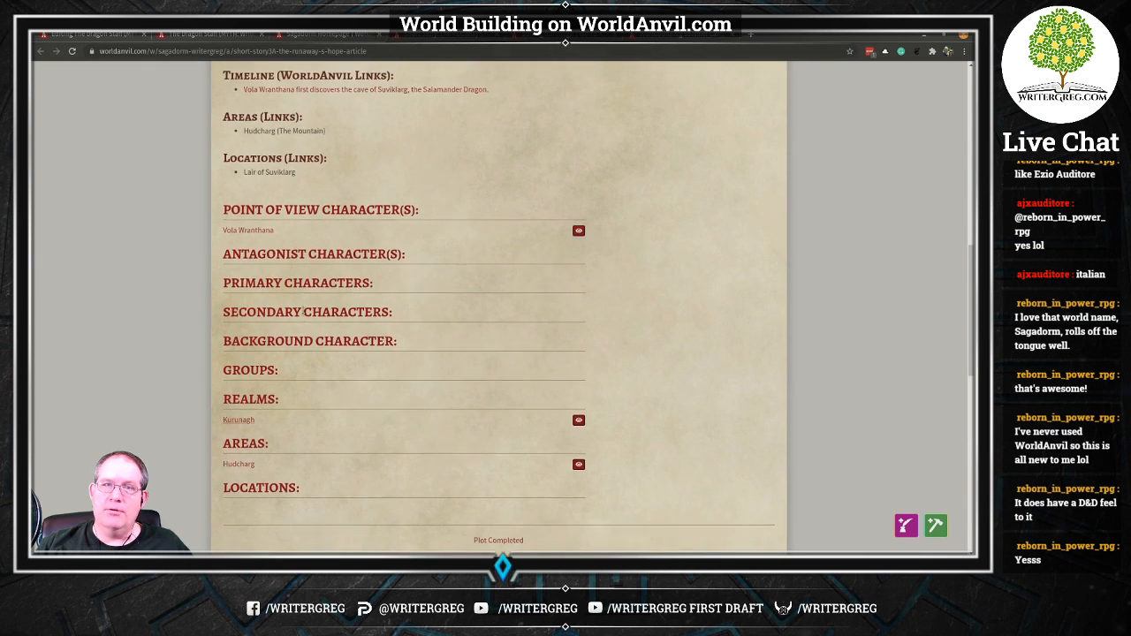
scroll(316, 243, "up", 1)
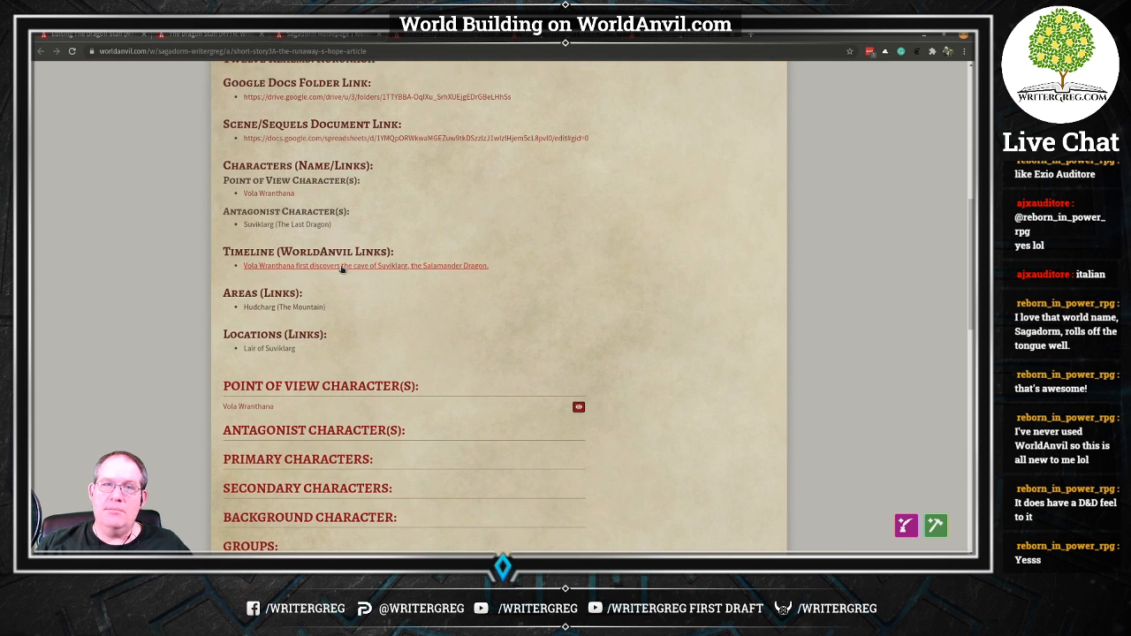
double_click(253, 225)
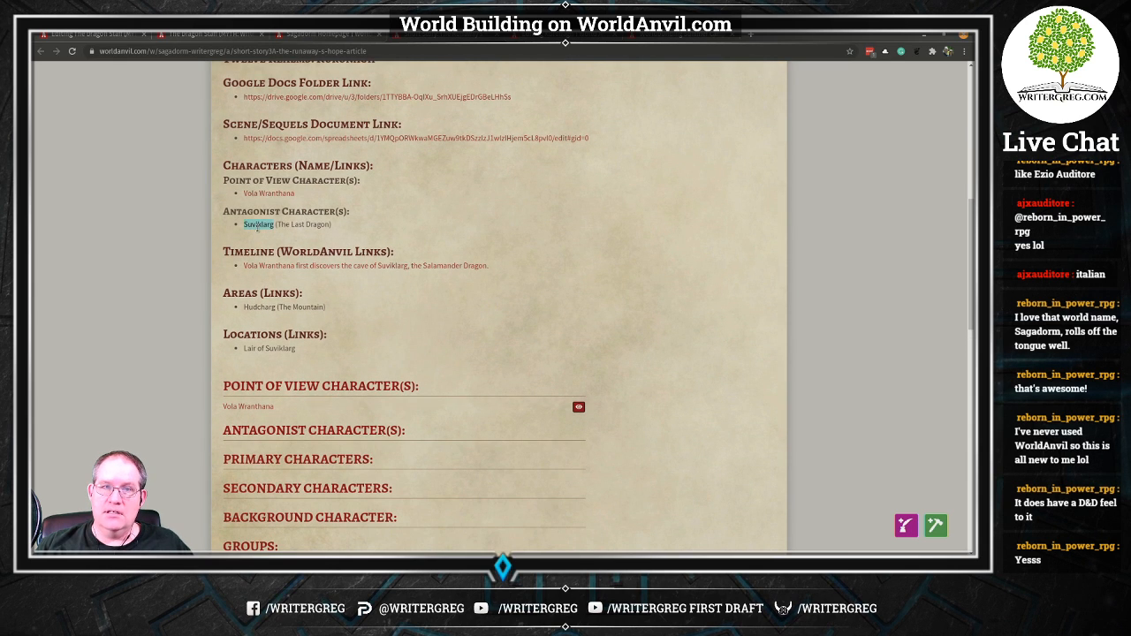
right_click(257, 227)
left_click(279, 234)
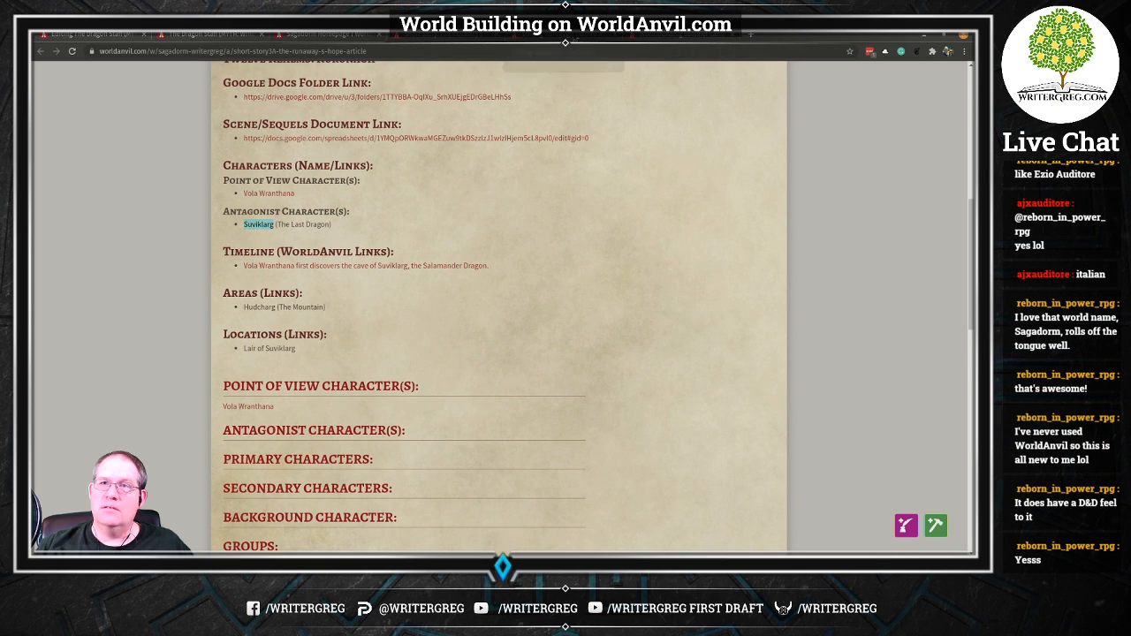
Find "suviklarg" among the Characters articles in the Sagadorm world codex and open that article.
left_click(346, 35)
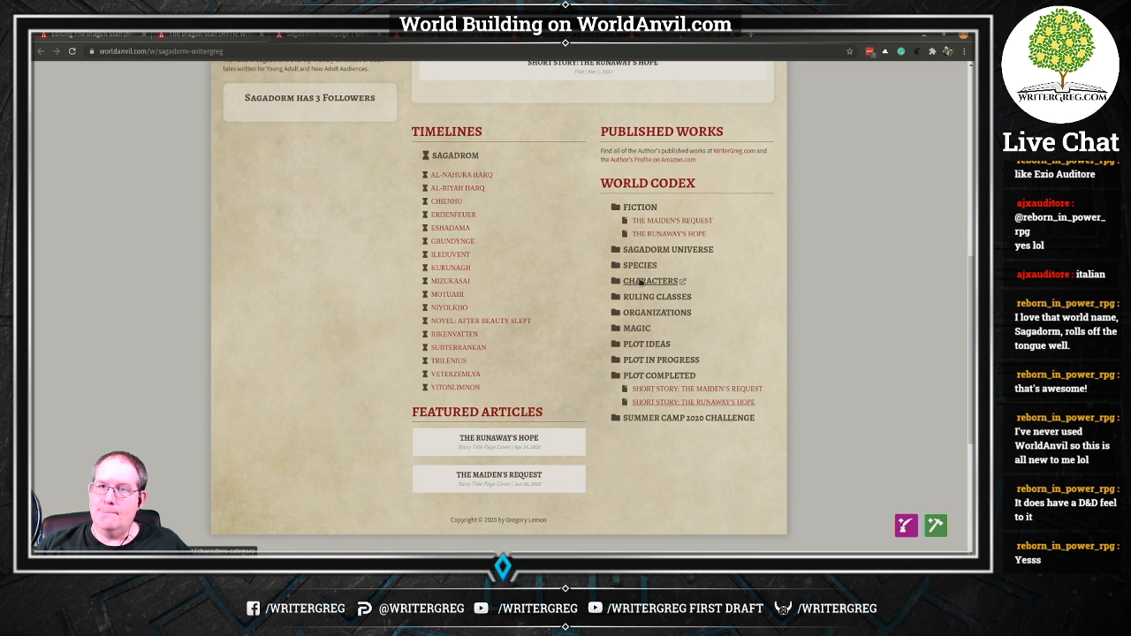
left_click(646, 281)
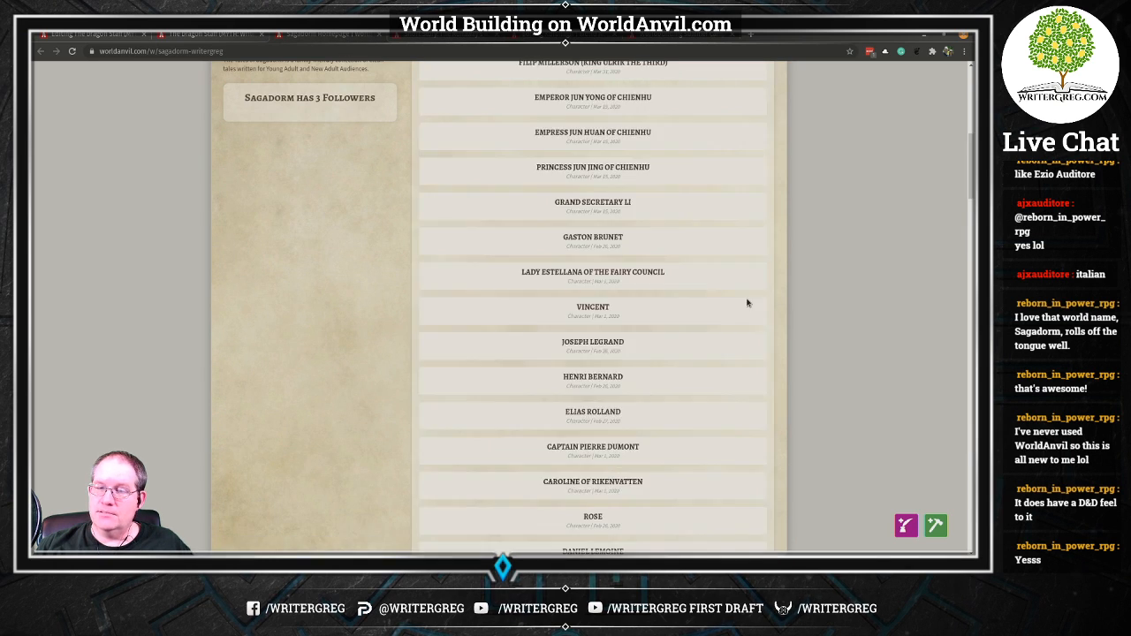
key("ctrl+f")
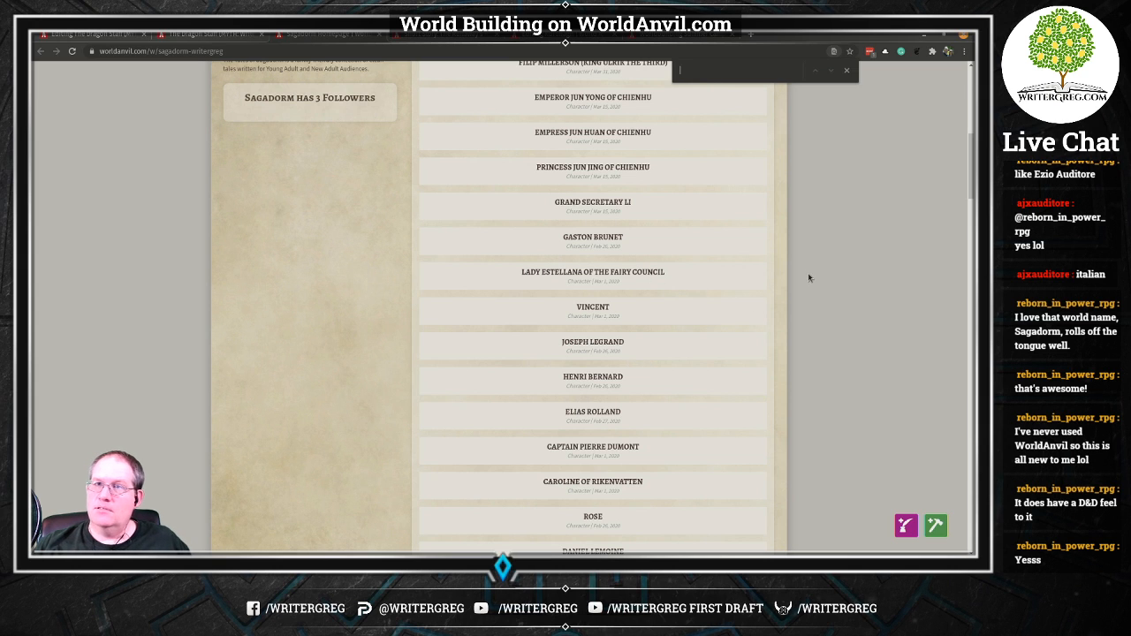
type("suviklarg")
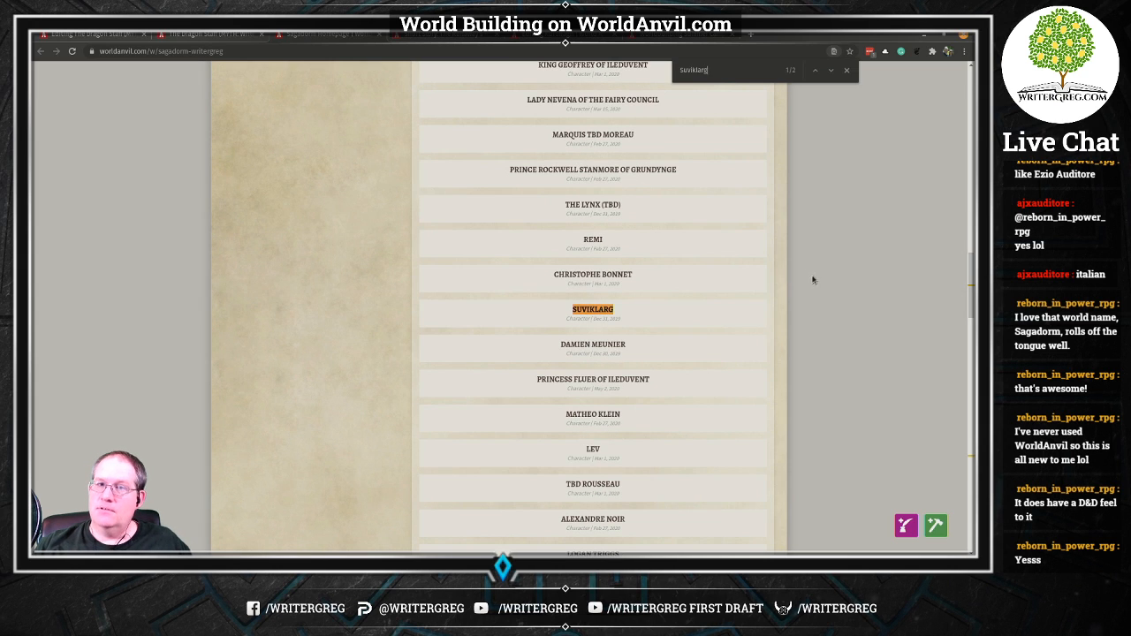
left_click(598, 311)
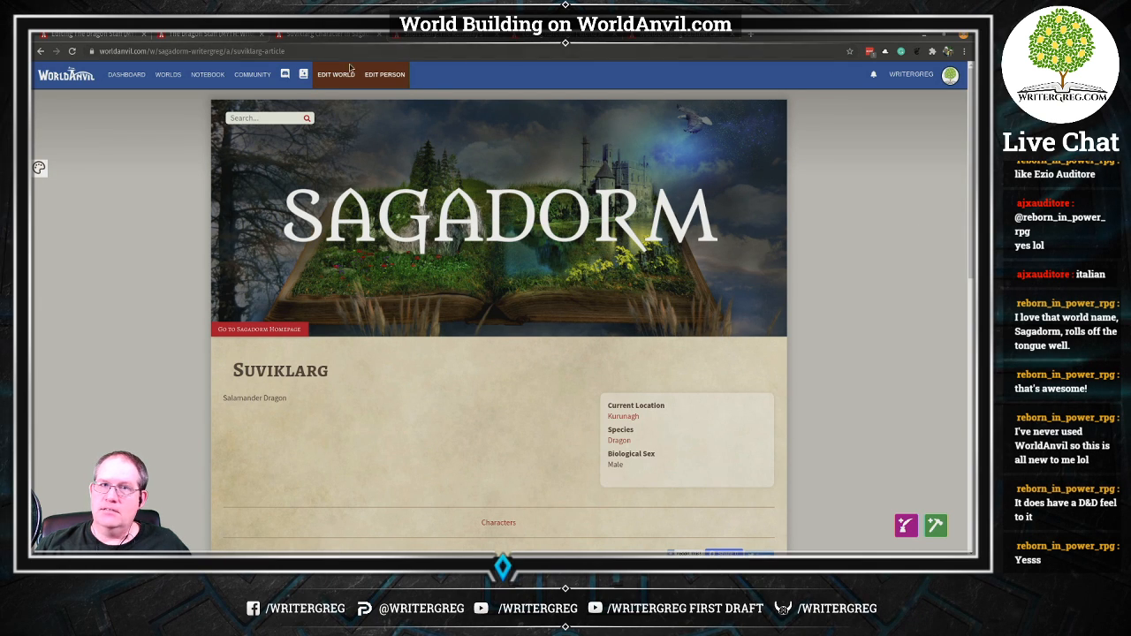
Copy the textual link from the Suviklarg article's edit page and paste it after "the final dragon," in the Dragon Staff summary, ending with a period.
left_click(394, 76)
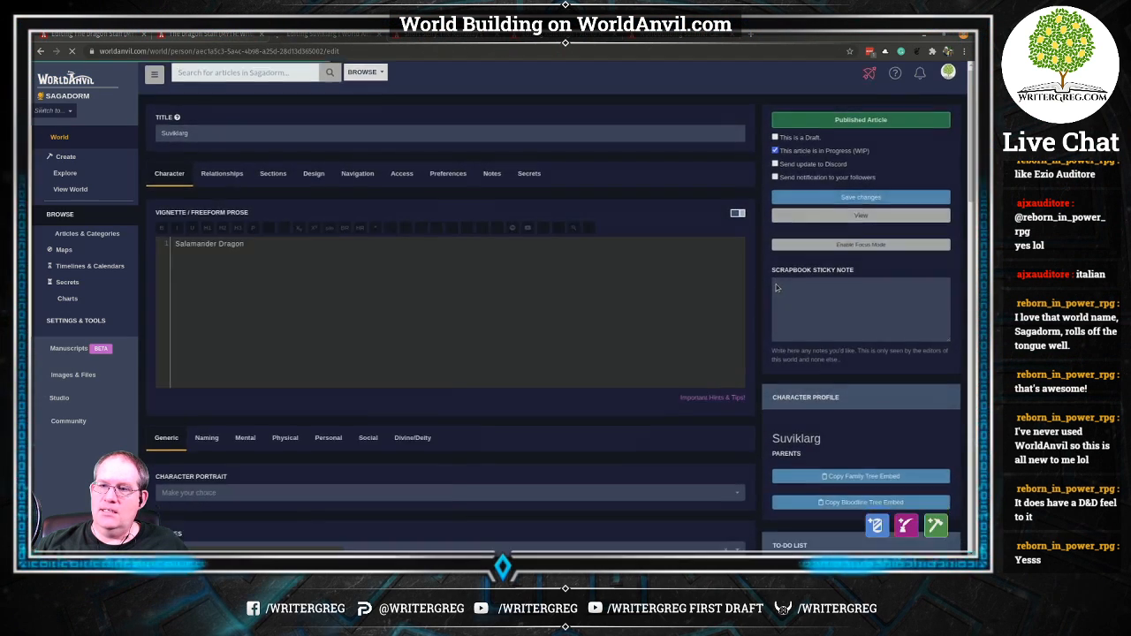
scroll(877, 393, "down", 3)
scroll(877, 393, "down", 1)
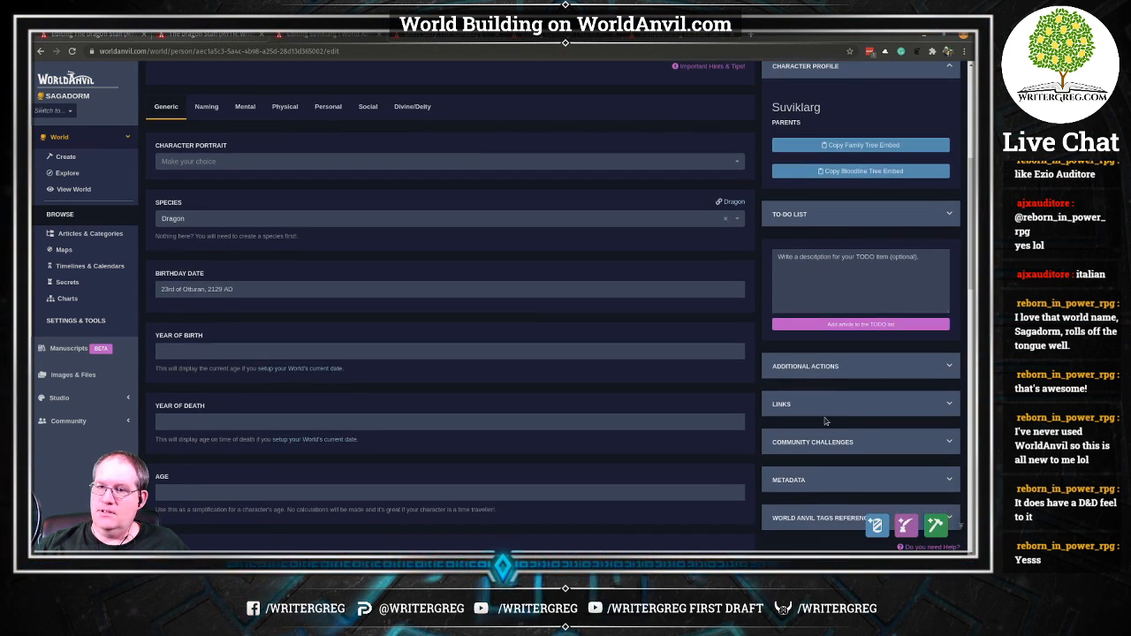
left_click(848, 403)
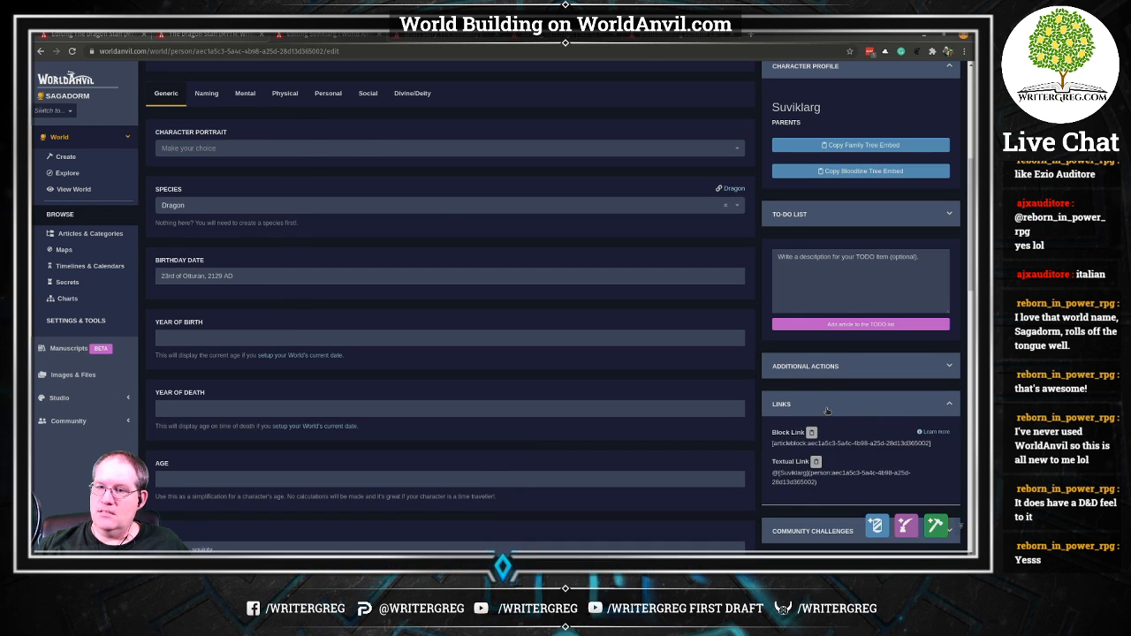
left_click(816, 463)
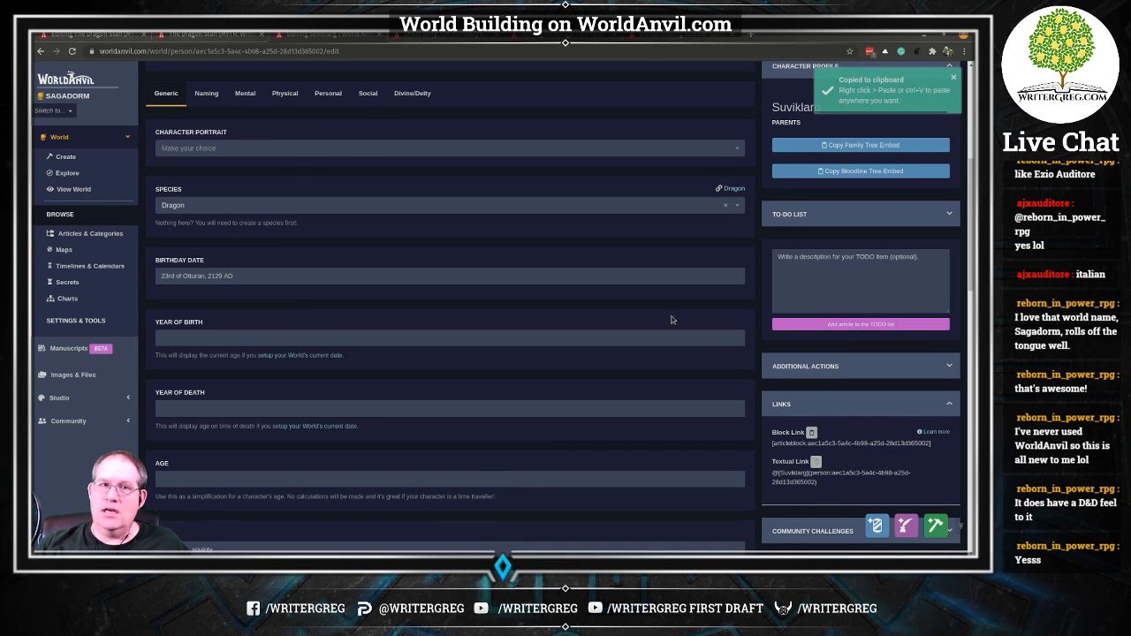
left_click(118, 36)
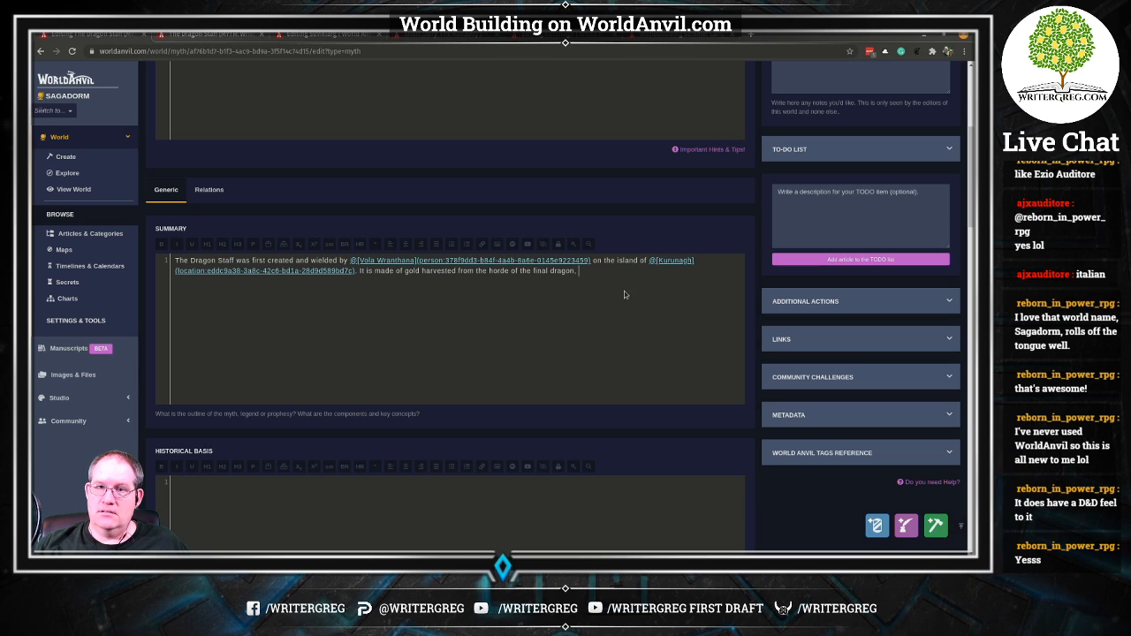
key("ctrl+v")
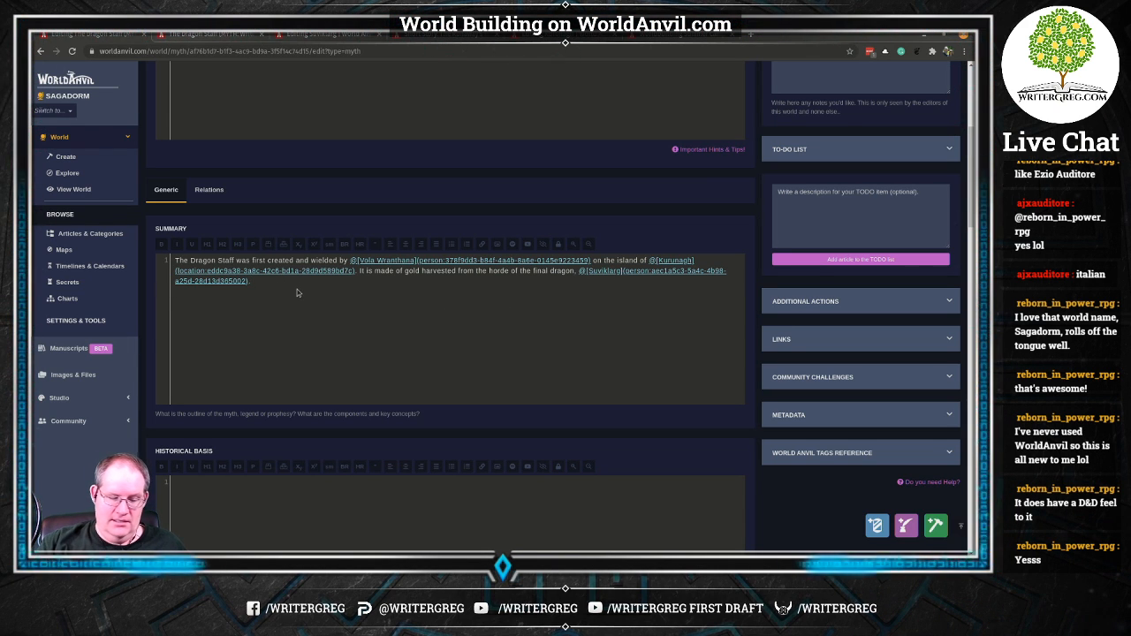
Begin a new summary paragraph: "The staff looks like dragon scales along the rod and the top is a dragon's claw holding a large gem, or "core."".
key("Return")
key("Return")
type("The")
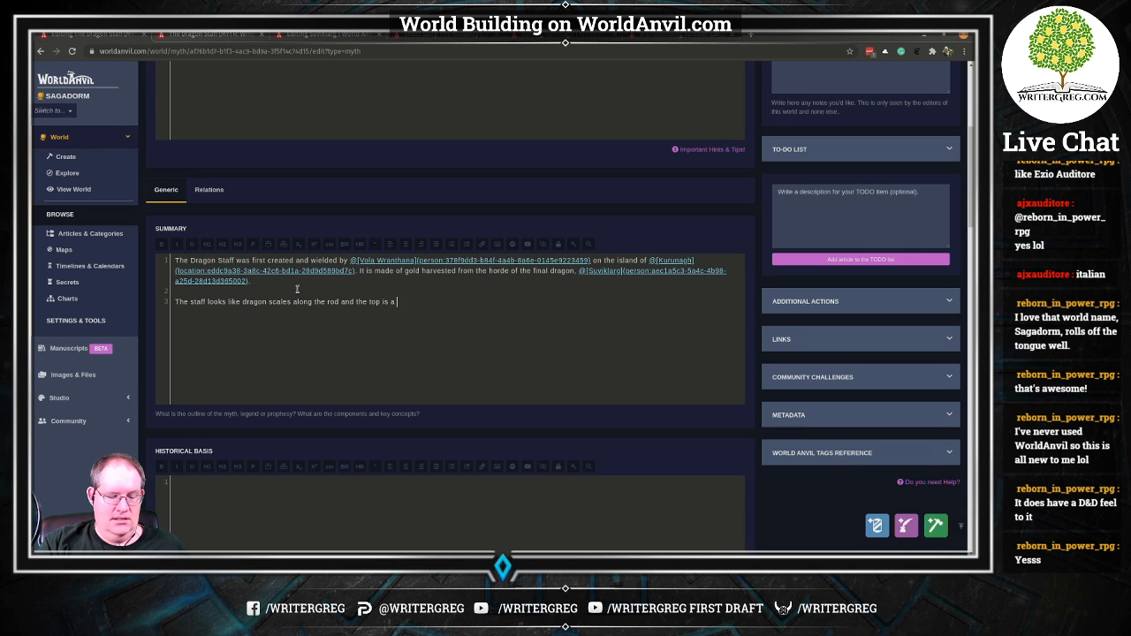
type("dragon")
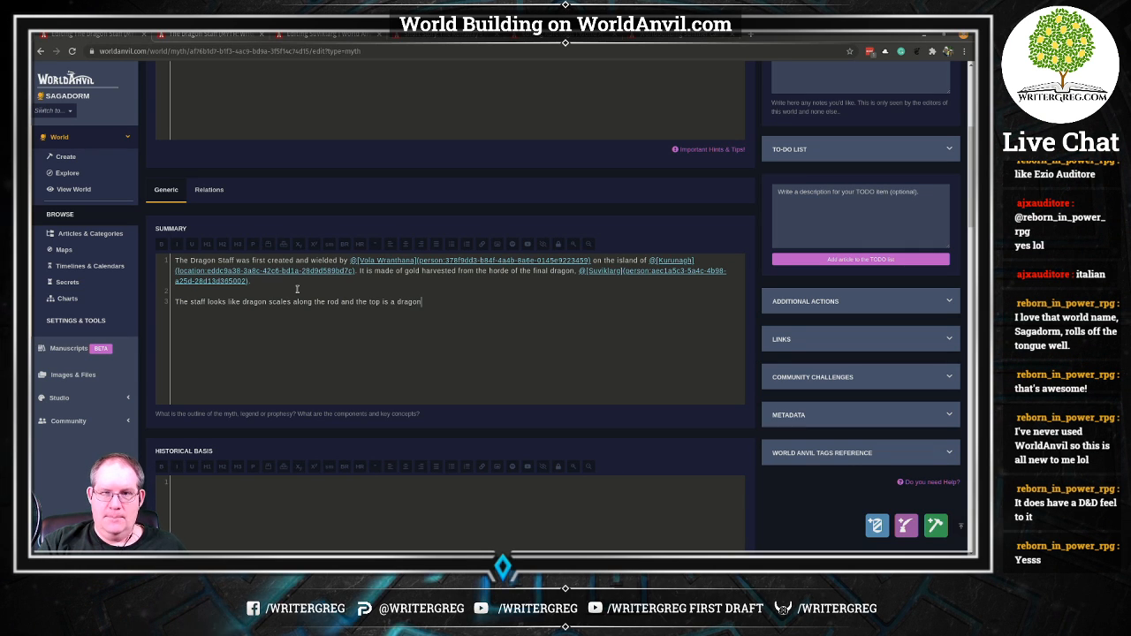
type("'s claw holding a")
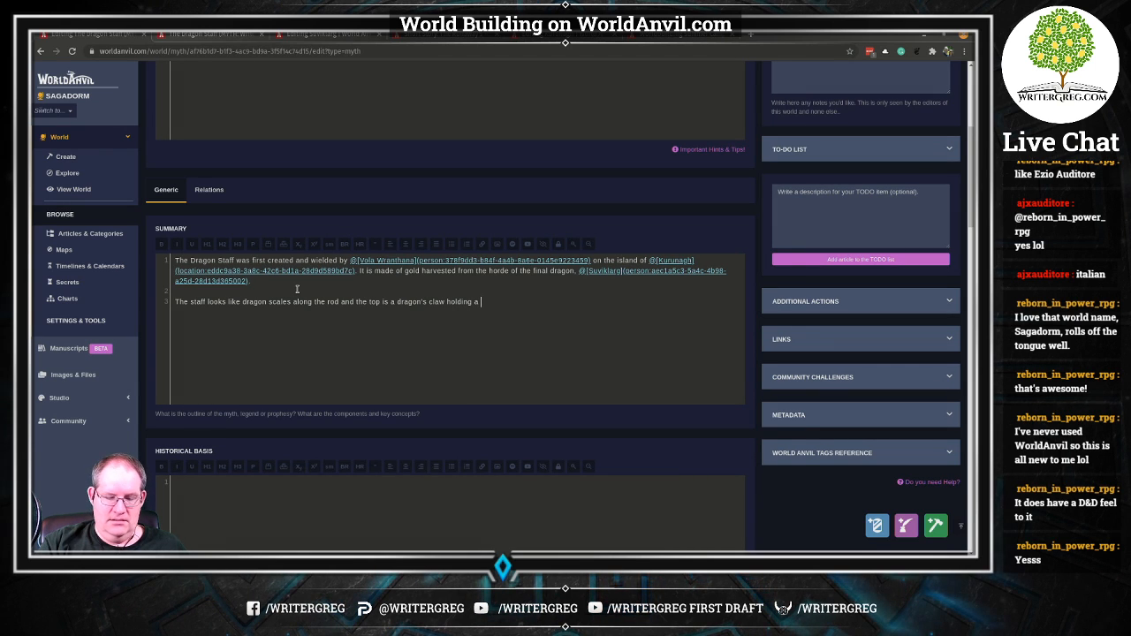
type(" large gem")
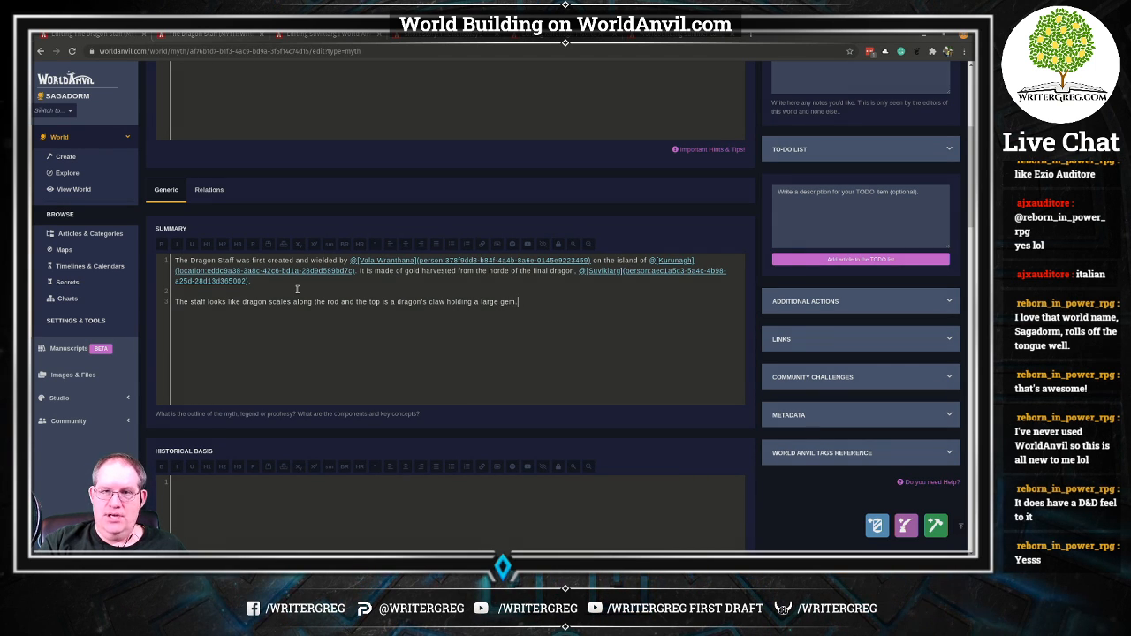
type(".")
key("BackSpace")
type(", or ")
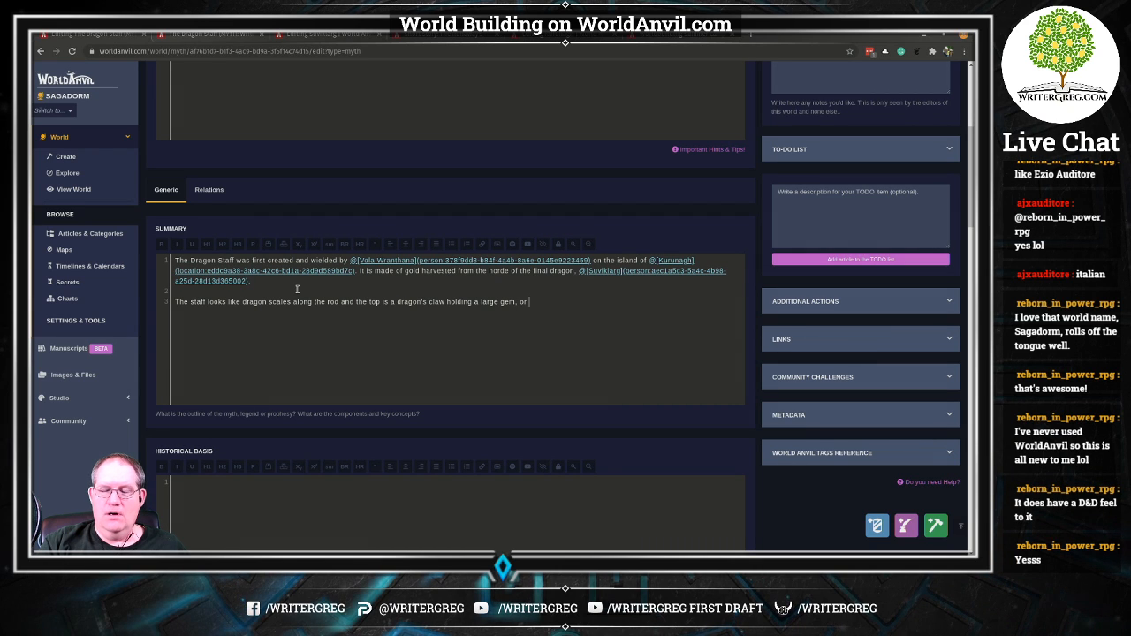
type("\"co")
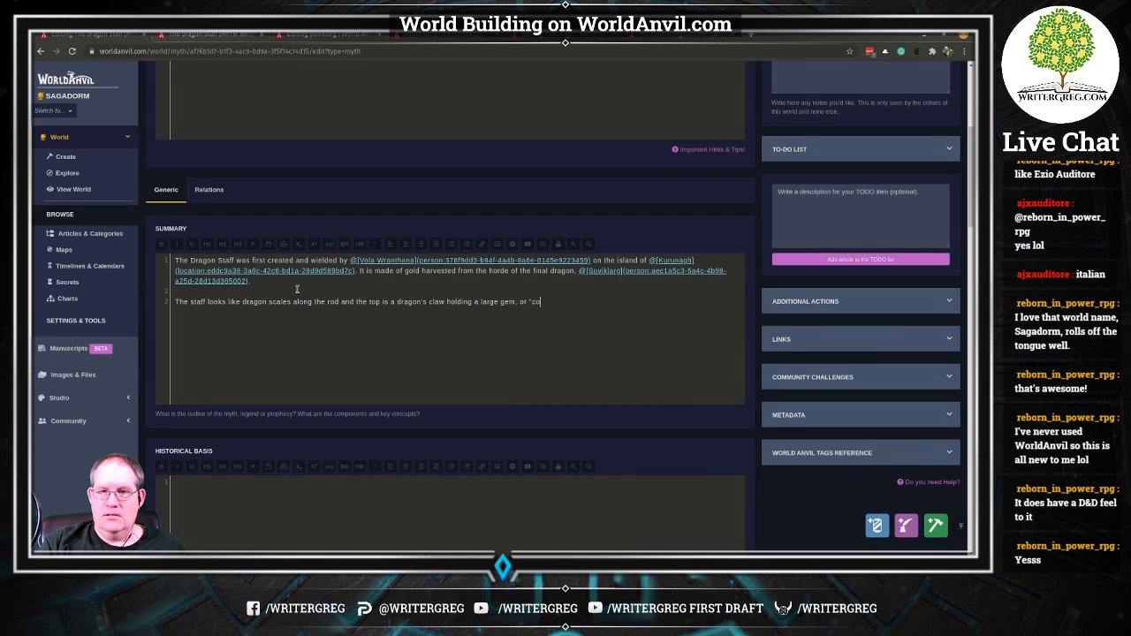
type("re.\" T")
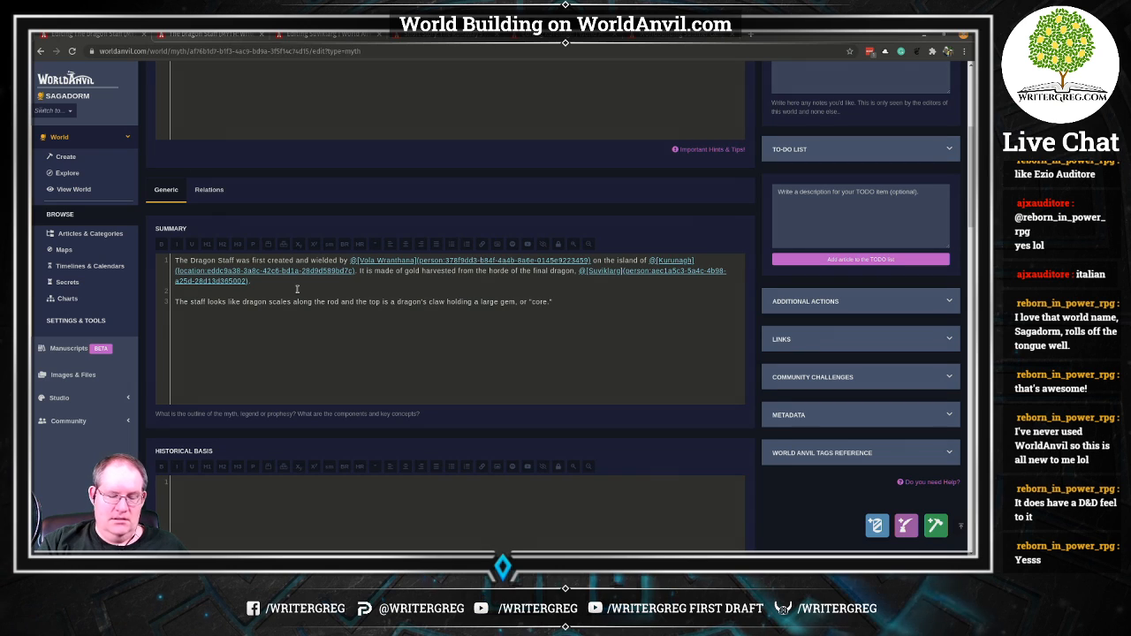
Continue the second summary paragraph with "The core is the final remains of".
type("he core is")
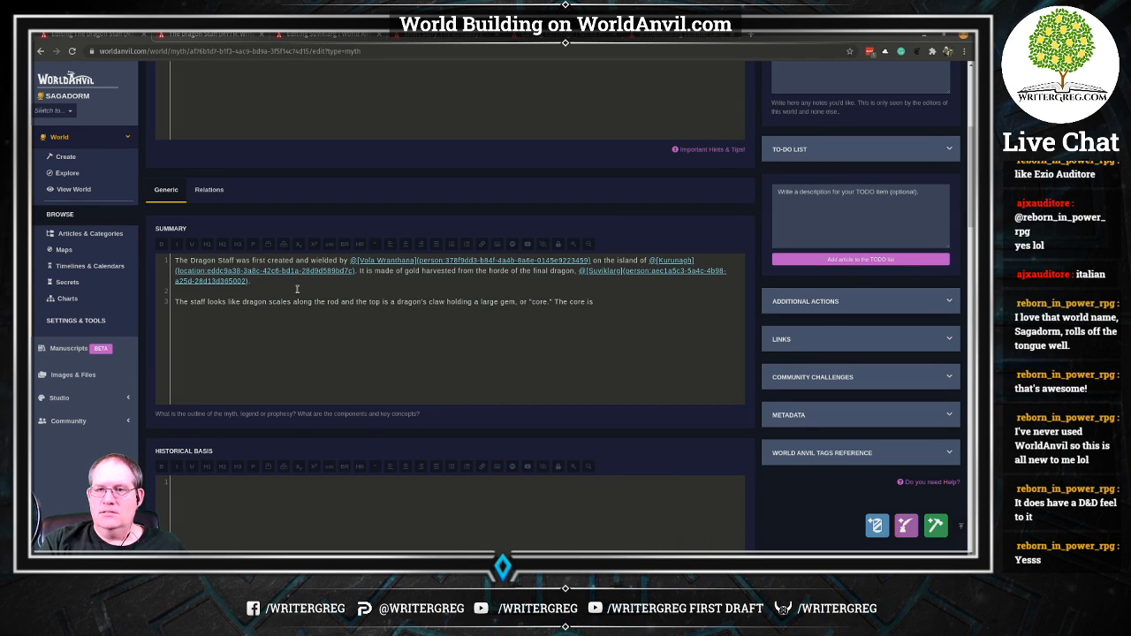
type(" the")
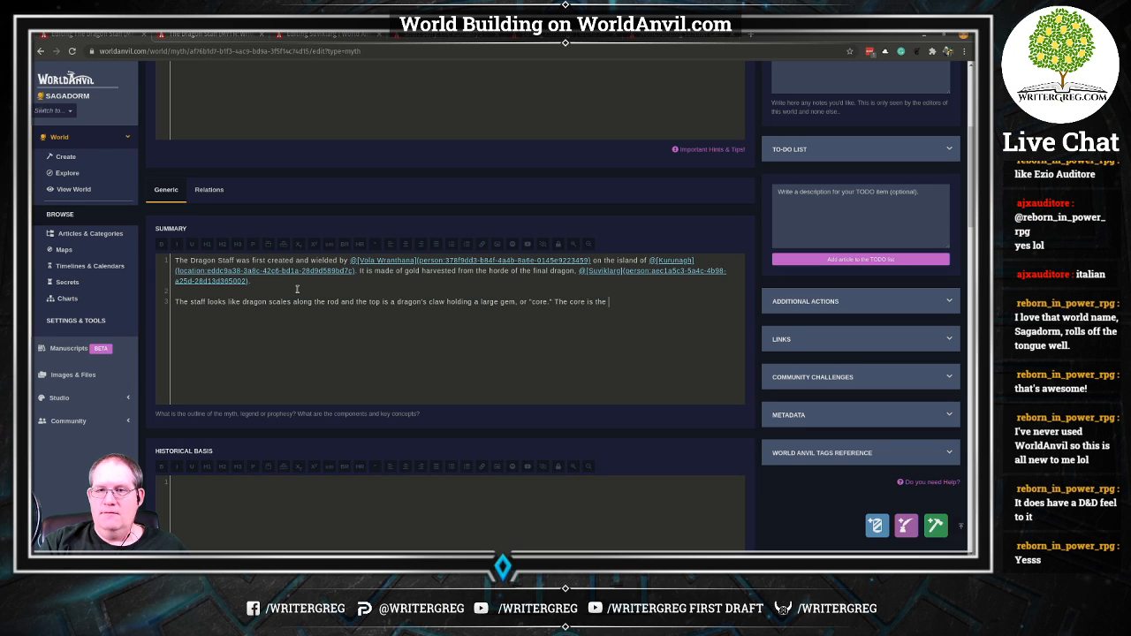
type(" final remains of")
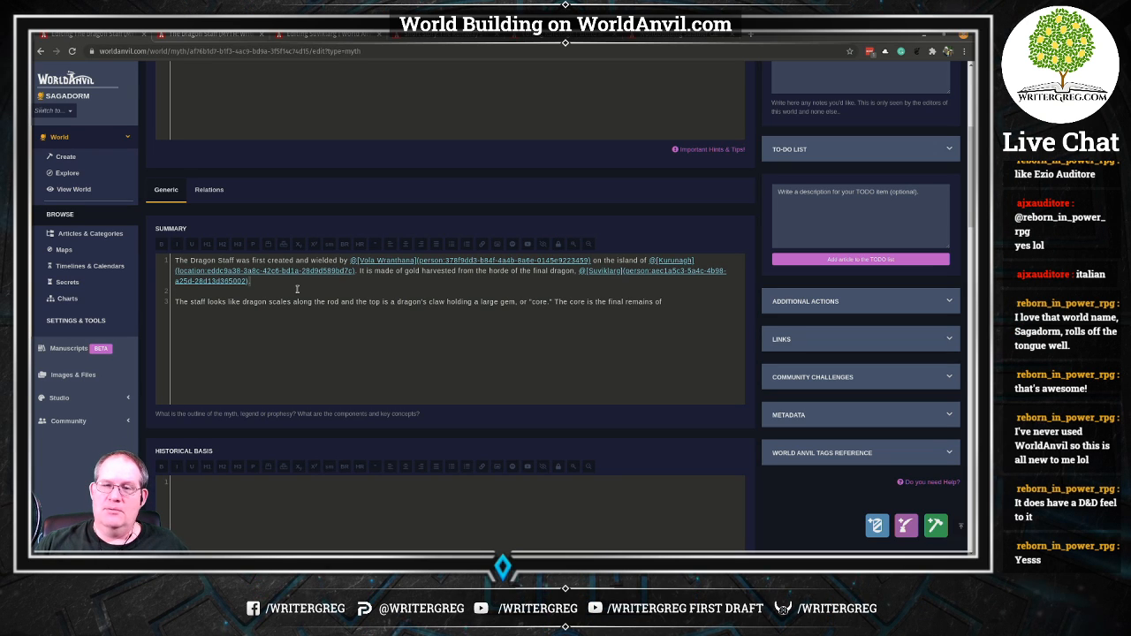
Duplicate the Suviklarg link from the first paragraph after "the final remains of" and finish the sentence with "after his death.".
key("shift+Left")
key("shift+Left")
key("shift+Left")
key("shift+Left")
key("shift+Left")
key("shift+Left")
key("shift+Left")
key("shift+Left")
key("shift+Left")
key("shift+Left")
key("shift+Left")
key("shift+Left")
key("shift+Left")
key("shift+Left")
key("shift+Left")
key("shift+Left")
key("shift+Left")
key("shift+Left")
key("shift+Left")
key("shift+Left")
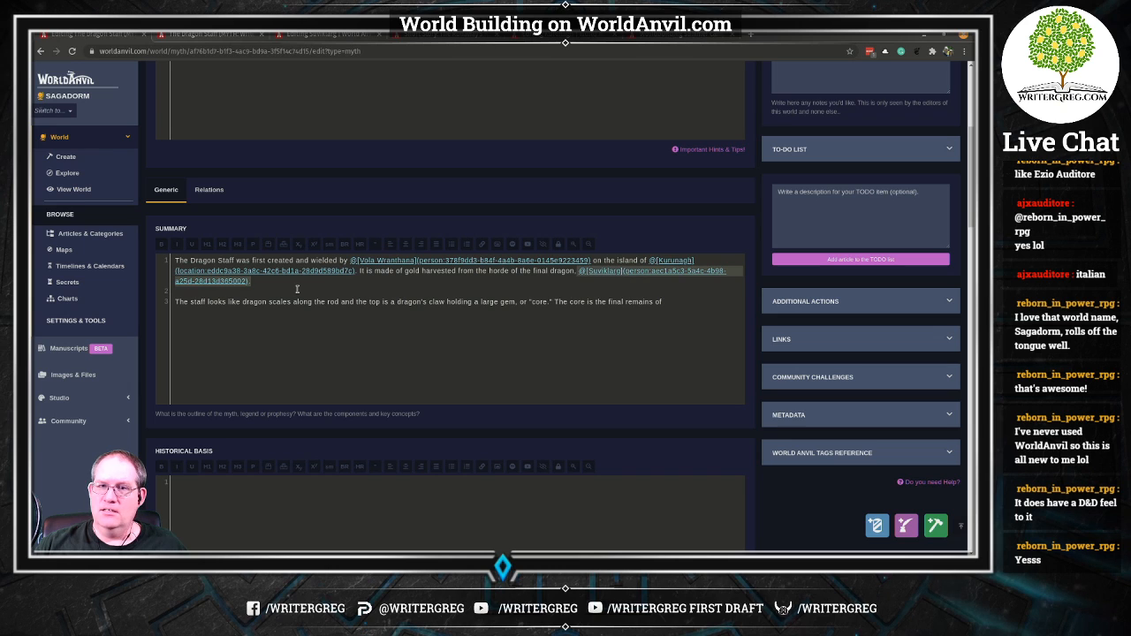
key("Right")
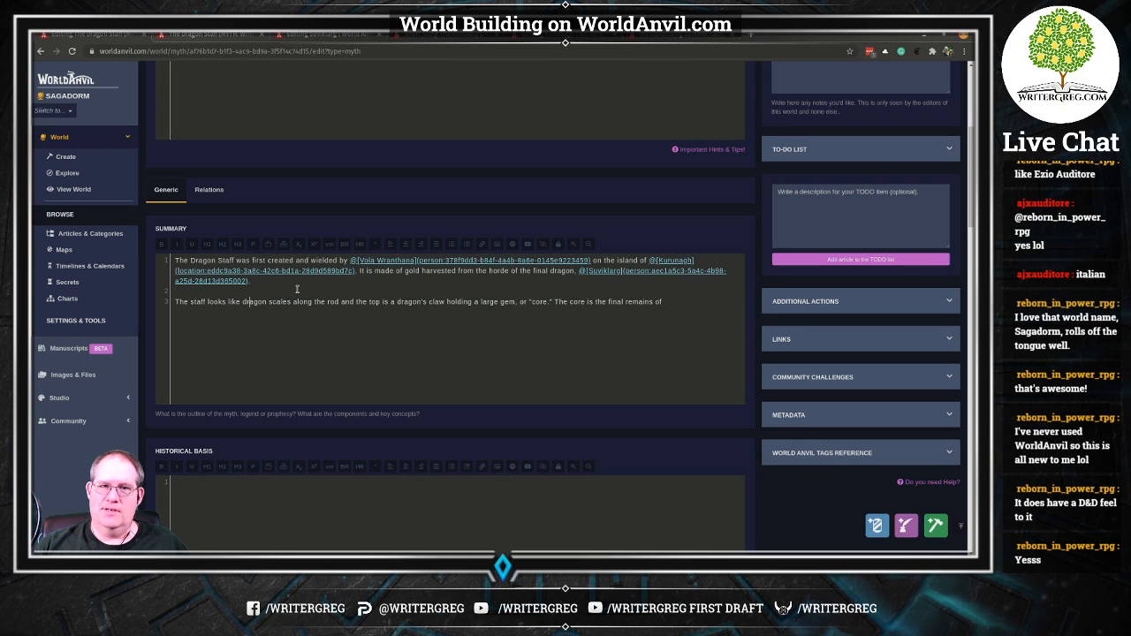
key("End")
key("ctrl+v")
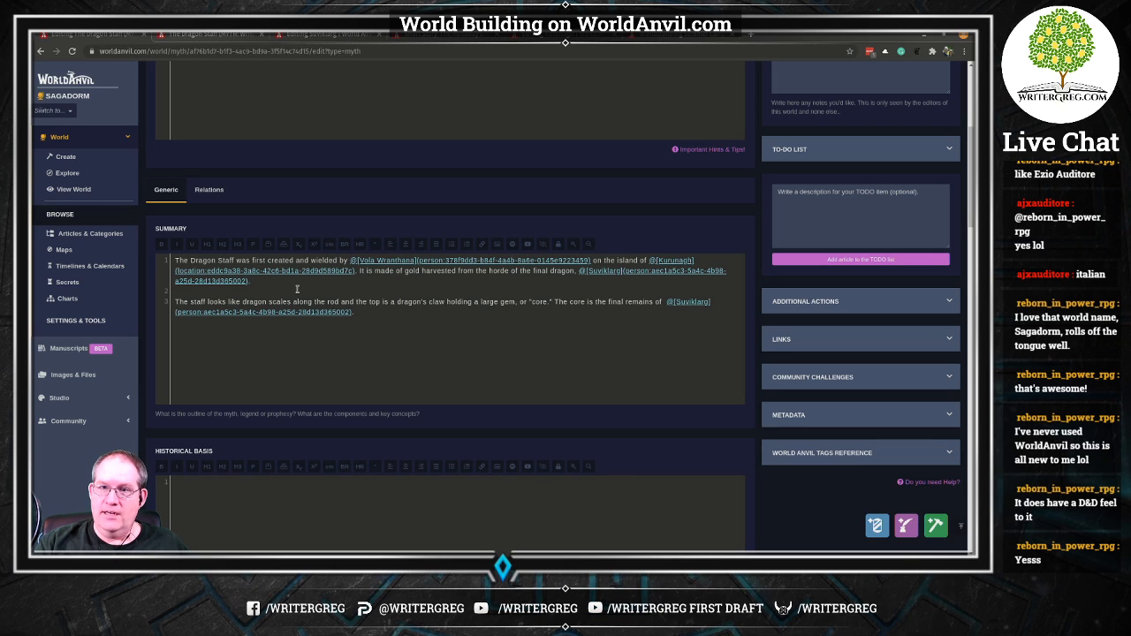
type("after his death.")
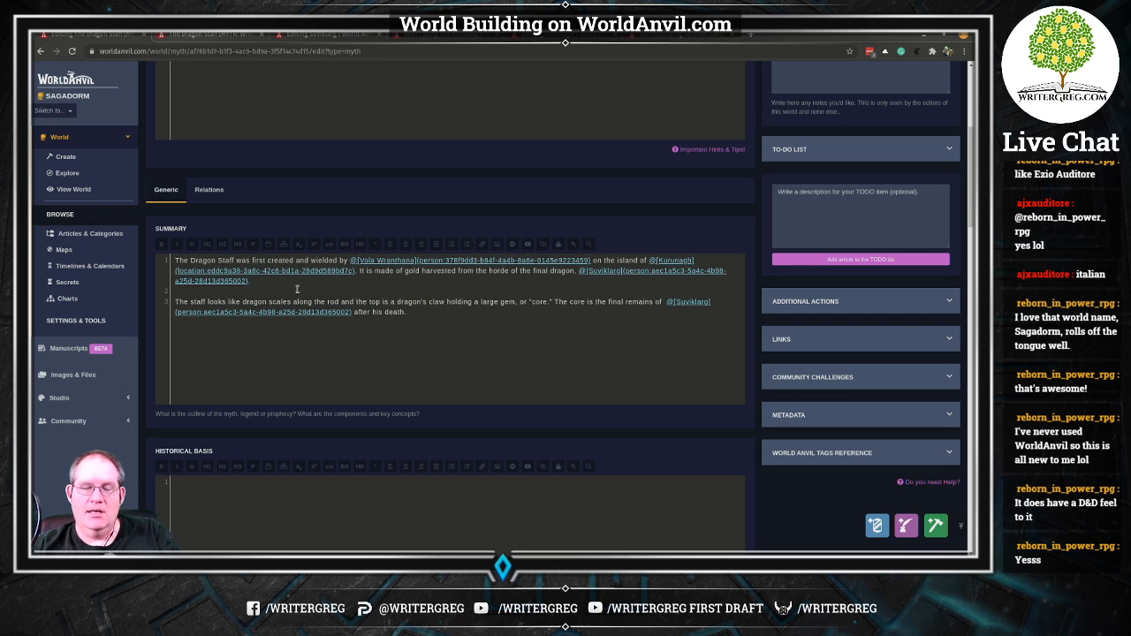
Save the changes to the Dragon Staff article.
scroll(838, 159, "up", 2)
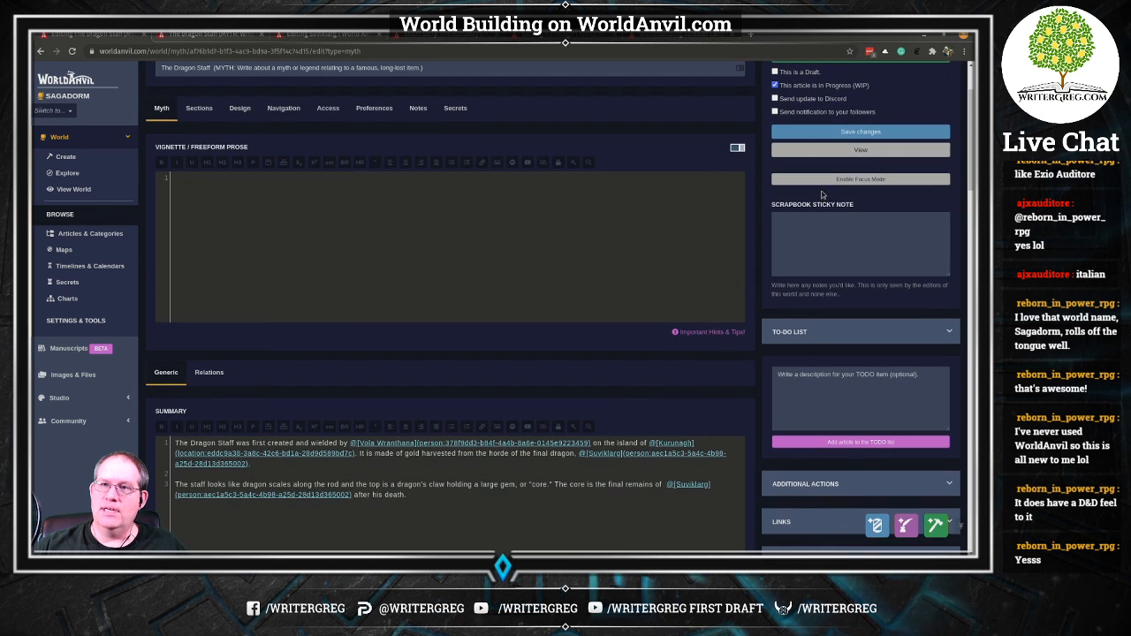
left_click(849, 131)
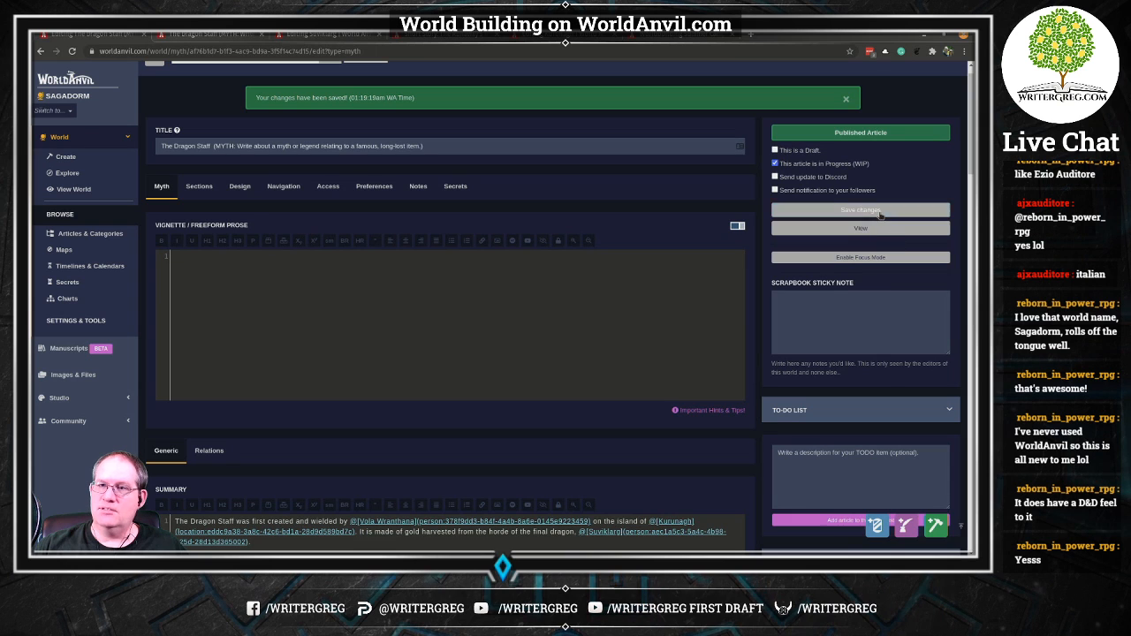
left_click(874, 212)
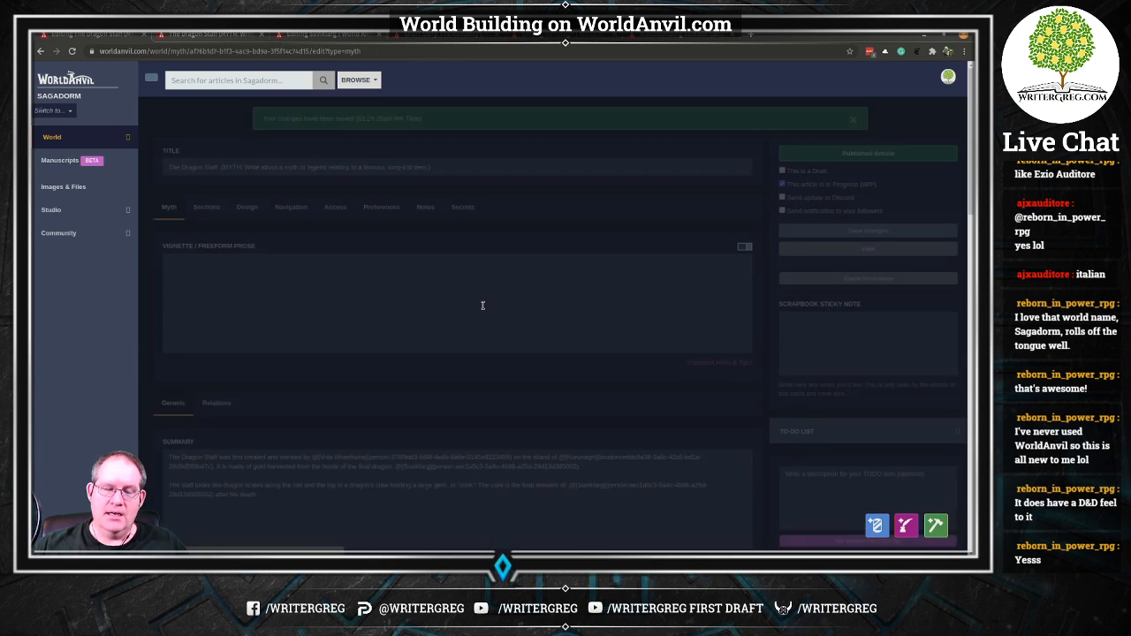
Review the summary against its guiding question about the myth's outline, components and key concepts.
scroll(469, 300, "down", 2)
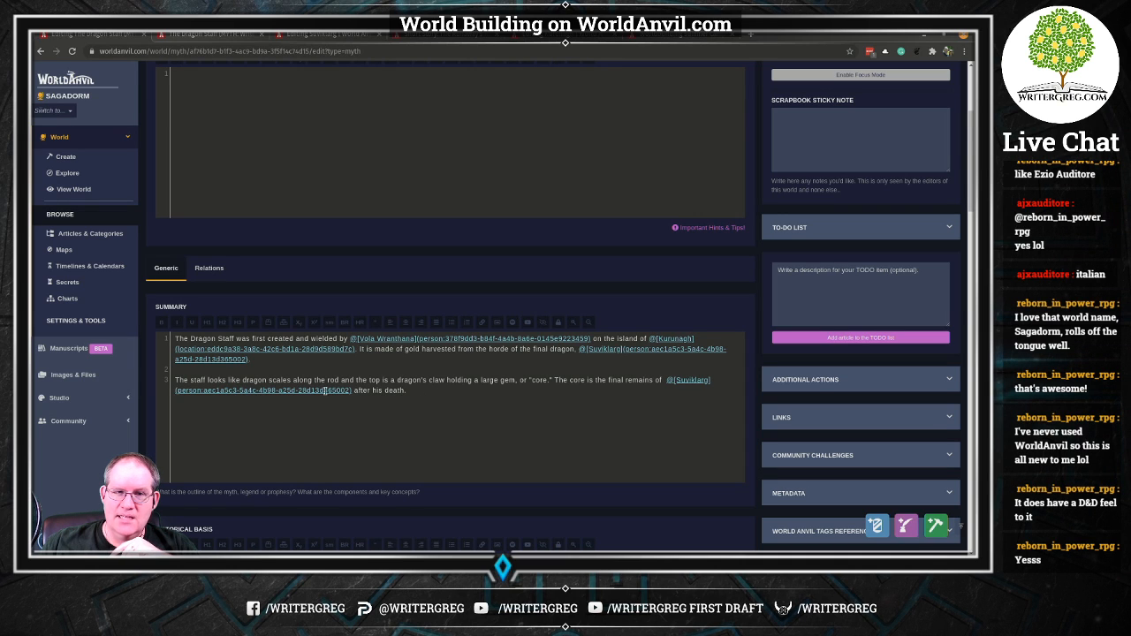
scroll(422, 392, "down", 1)
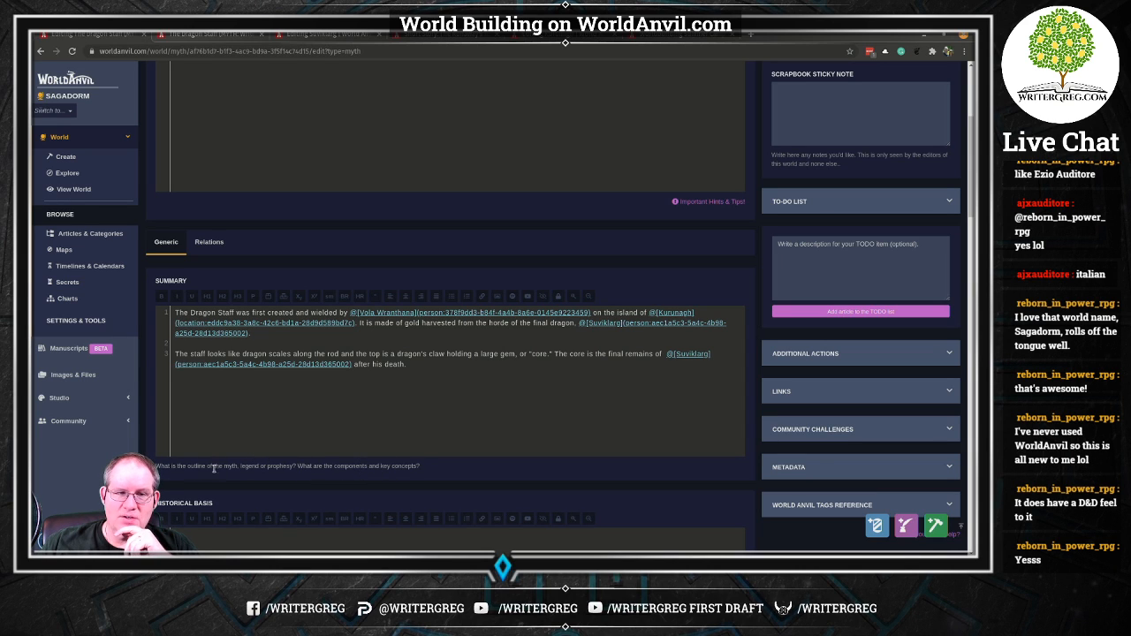
left_click_drag(166, 468, 443, 473)
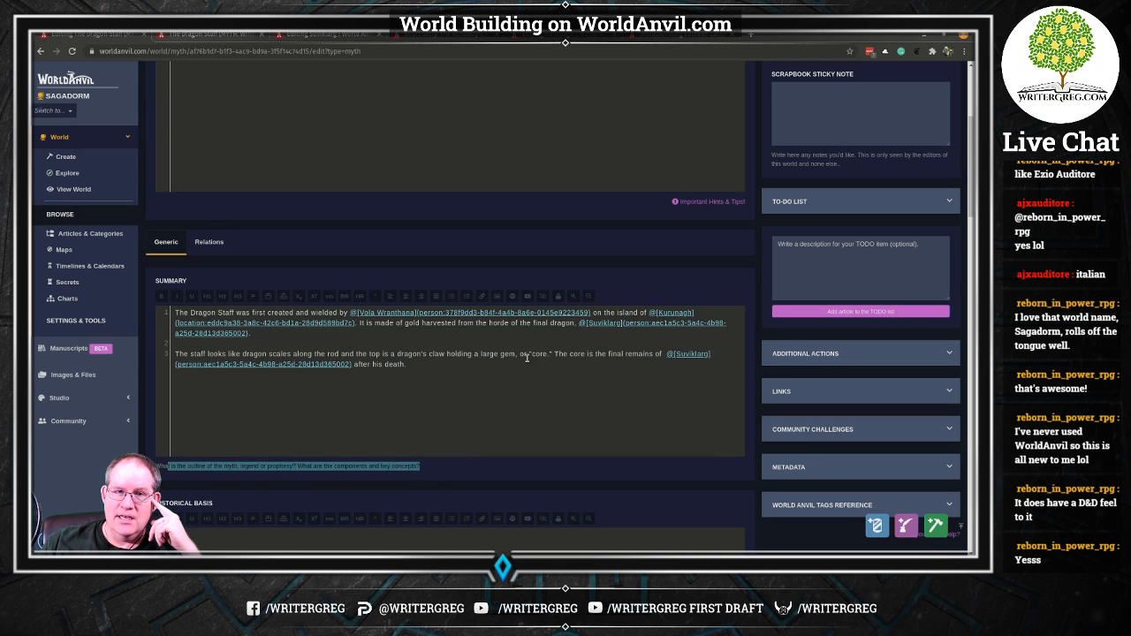
left_click(436, 364)
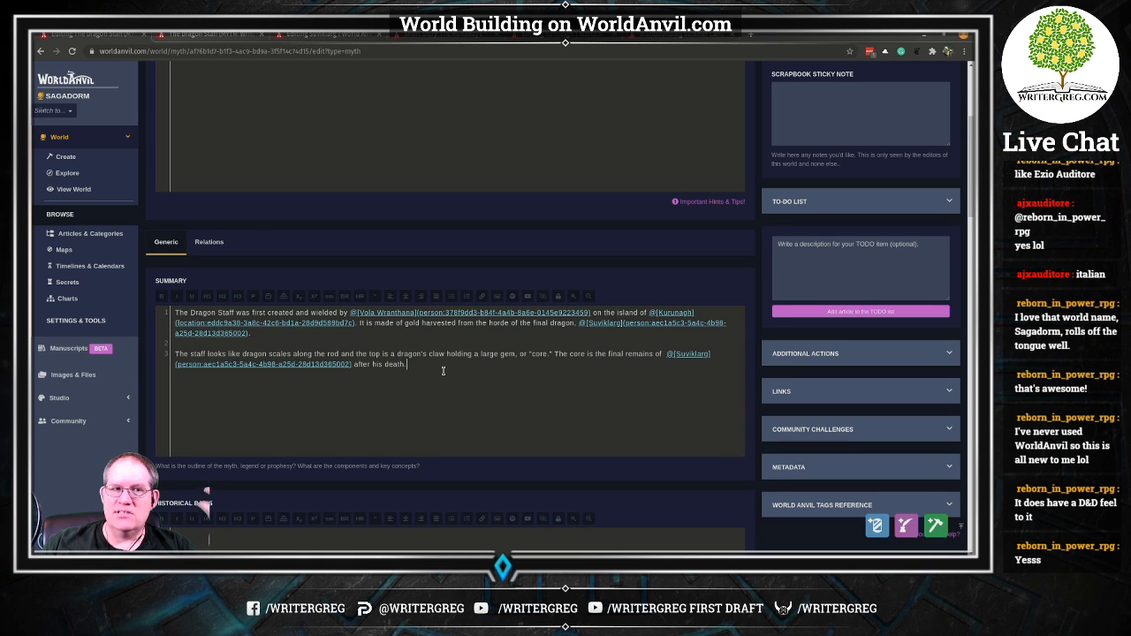
Return to the "Short Story: The Runaway's Hope" article and look through its realms, areas and locations.
scroll(445, 362, "down", 1)
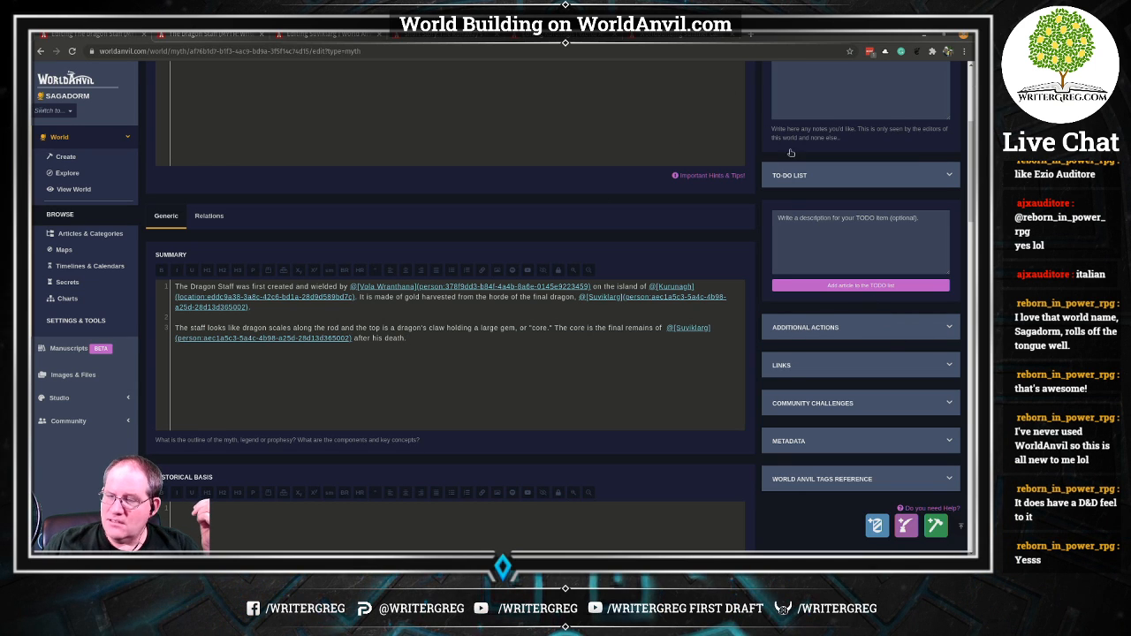
left_click(219, 35)
left_click(318, 35)
left_click(428, 37)
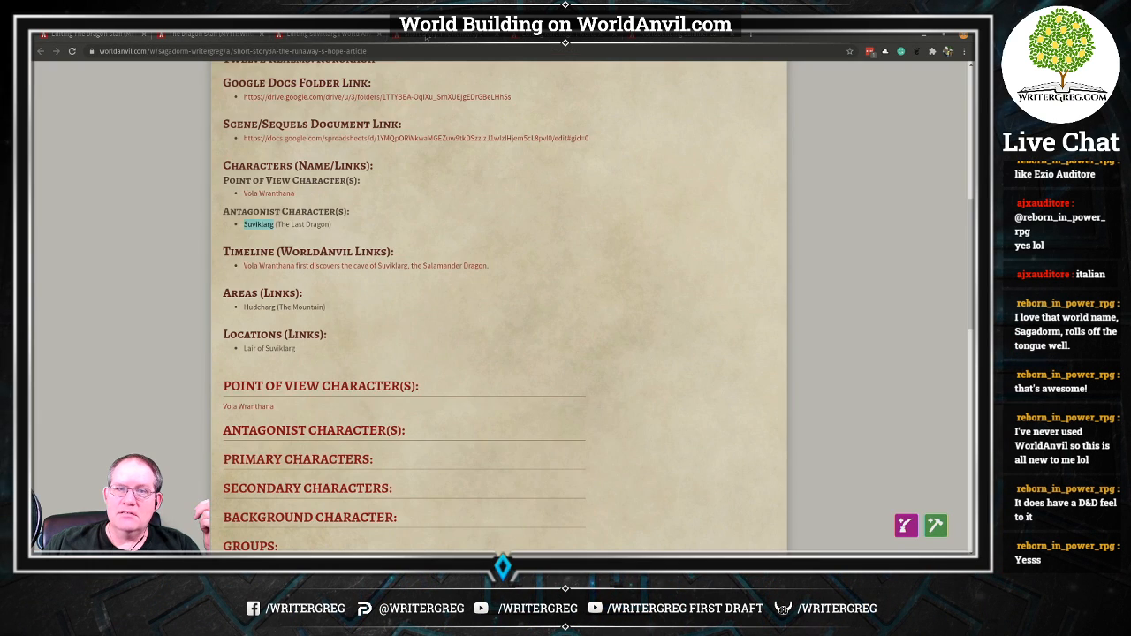
scroll(429, 113, "down", 5)
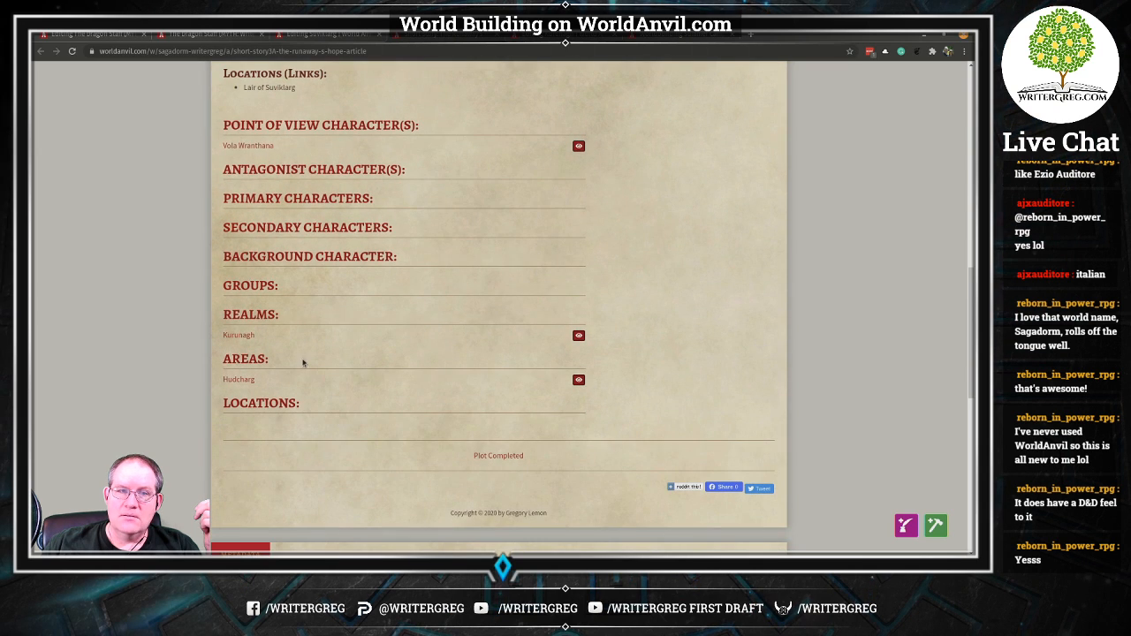
Open the Kurunagh timeline from the Sagadorm world homepage and examine the dates of its events involving Vola.
scroll(528, 245, "up", 3)
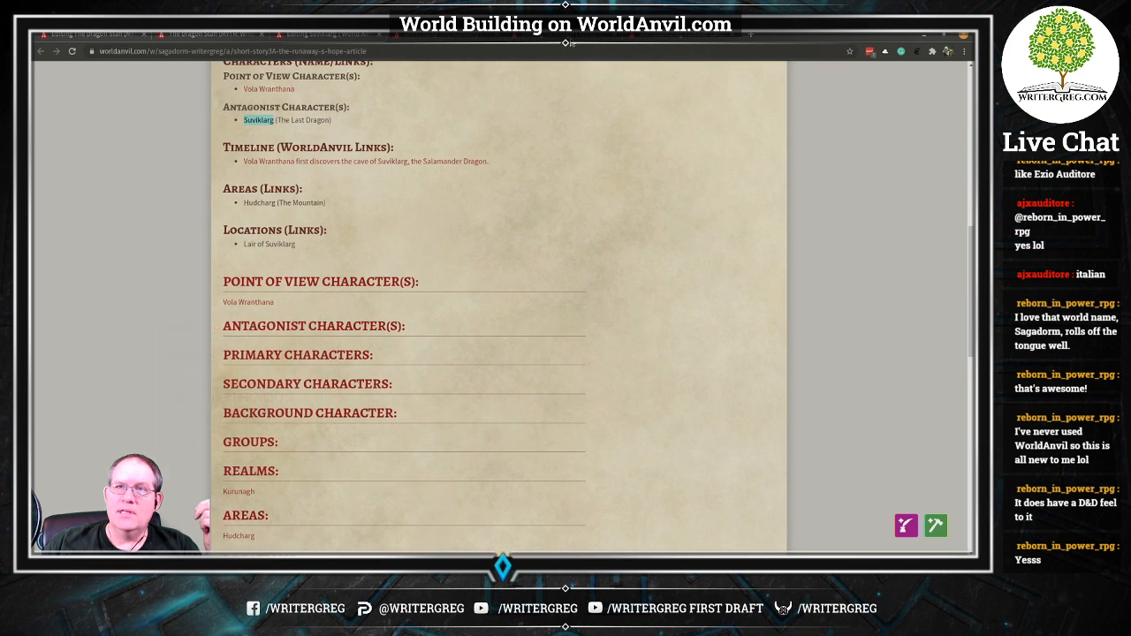
left_click(548, 39)
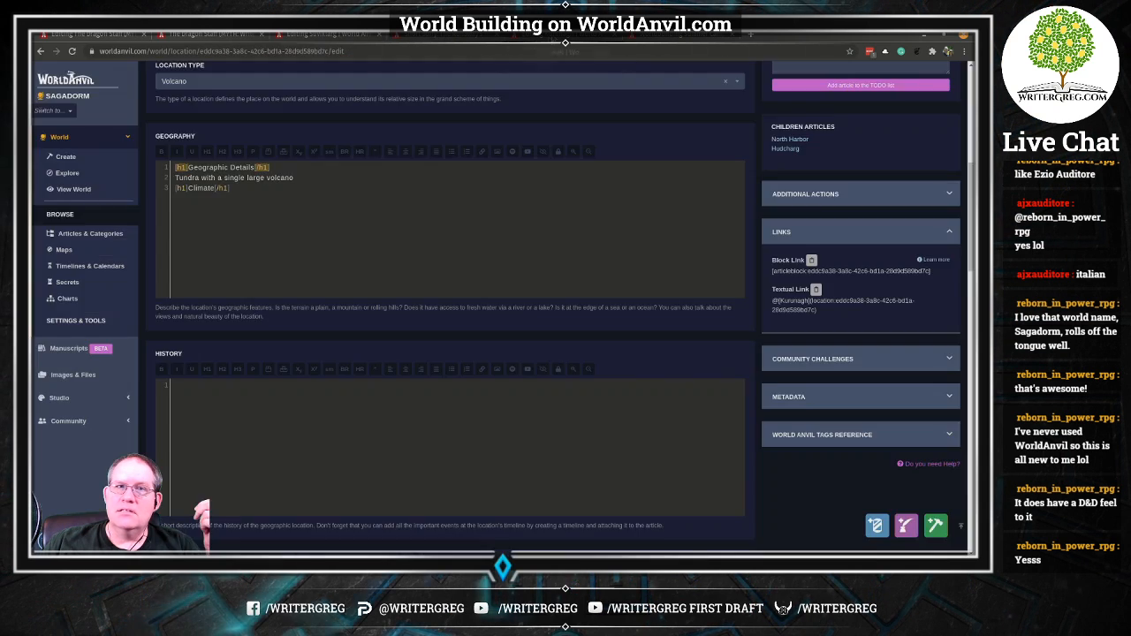
left_click(84, 99)
scroll(651, 402, "down", 3)
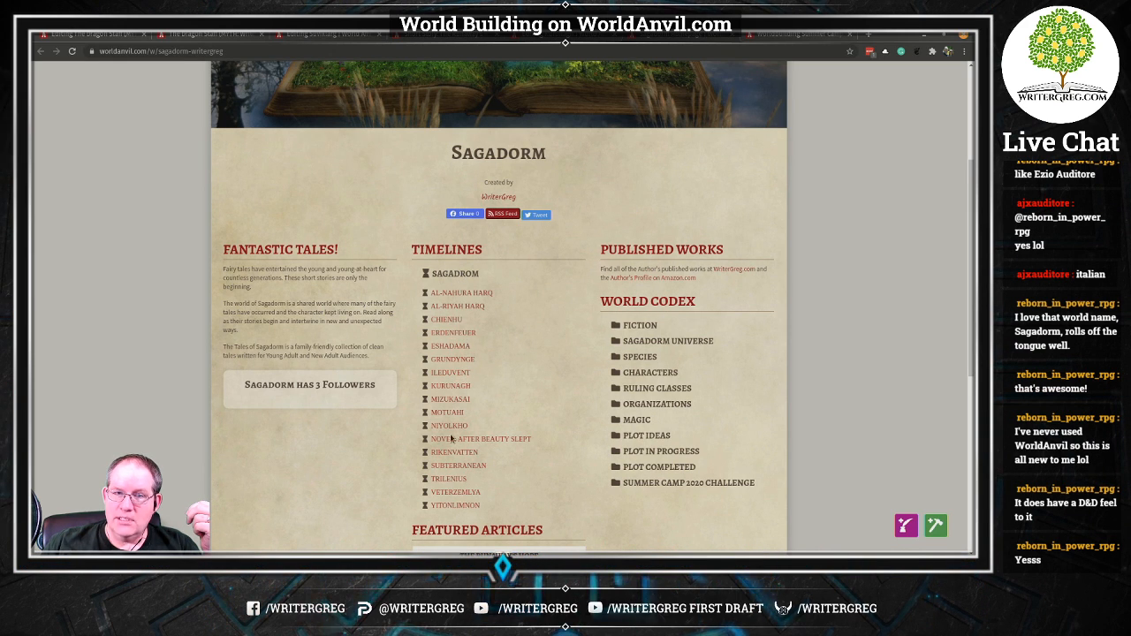
left_click(451, 386)
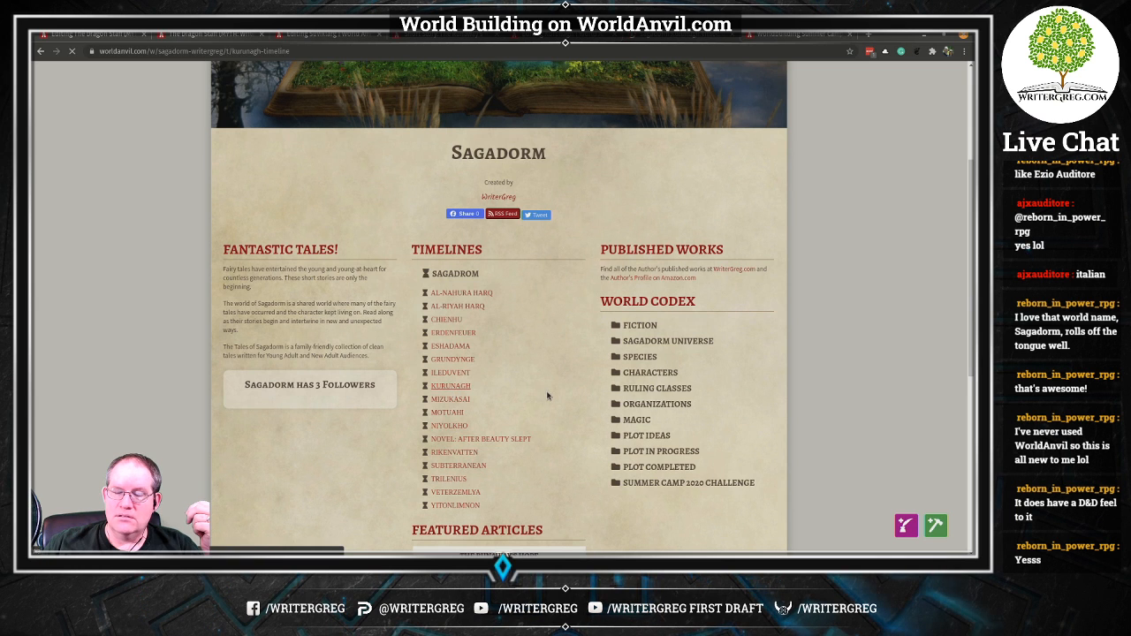
scroll(545, 395, "down", 3)
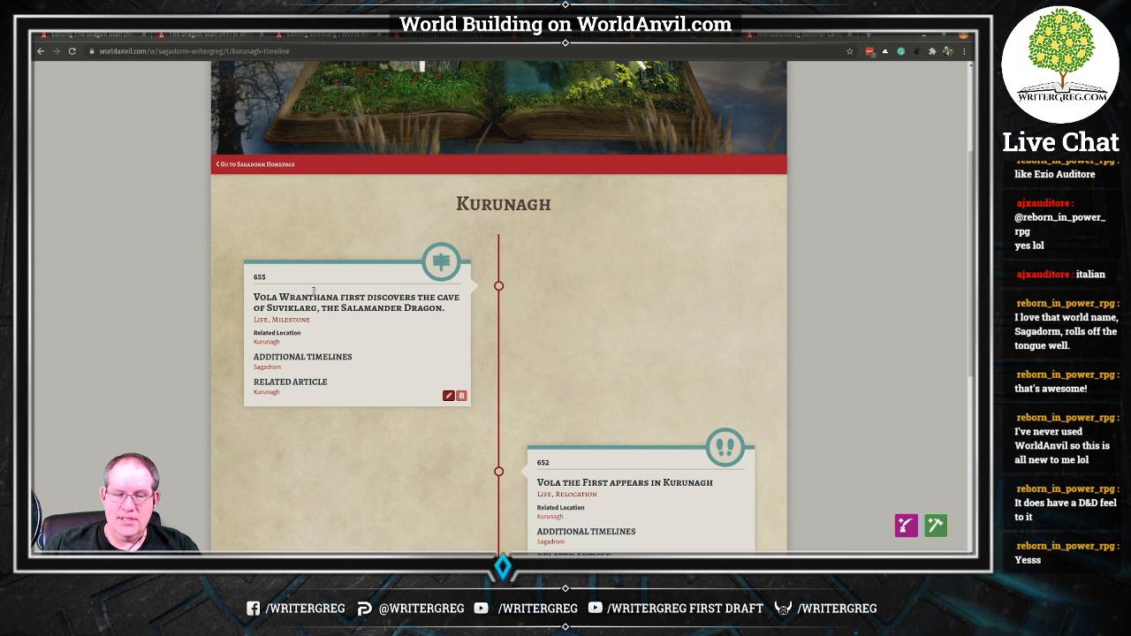
scroll(312, 288, "down", 3)
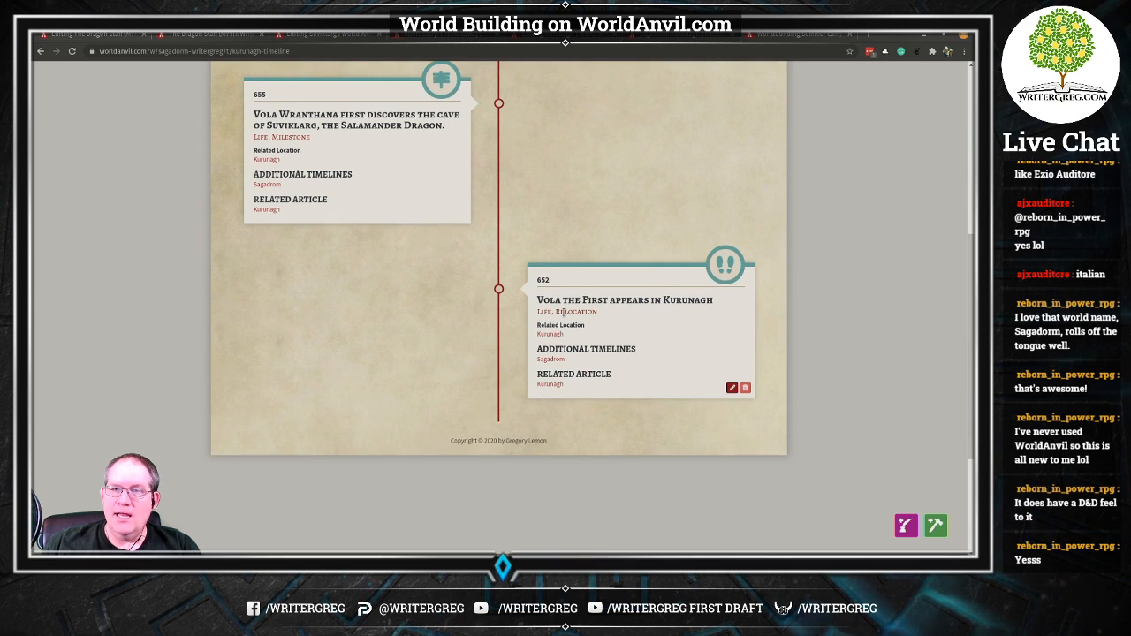
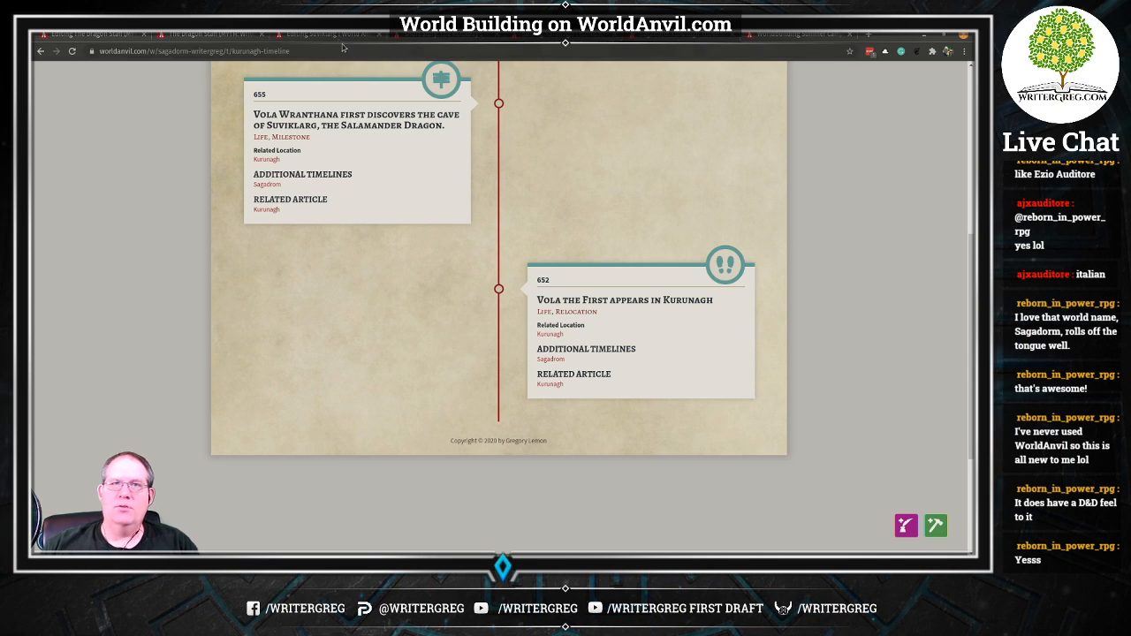
Return to editing the Dragon Staff article and begin its Historical Basis with "The events behind creating the".
left_click(215, 36)
left_click(93, 38)
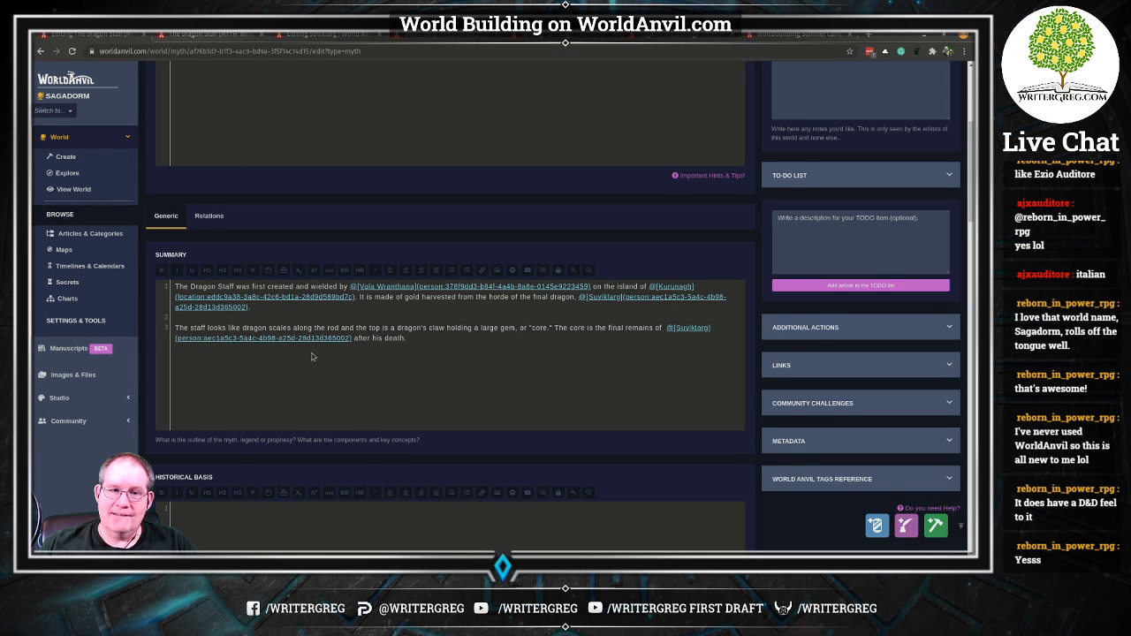
scroll(438, 332, "down", 1)
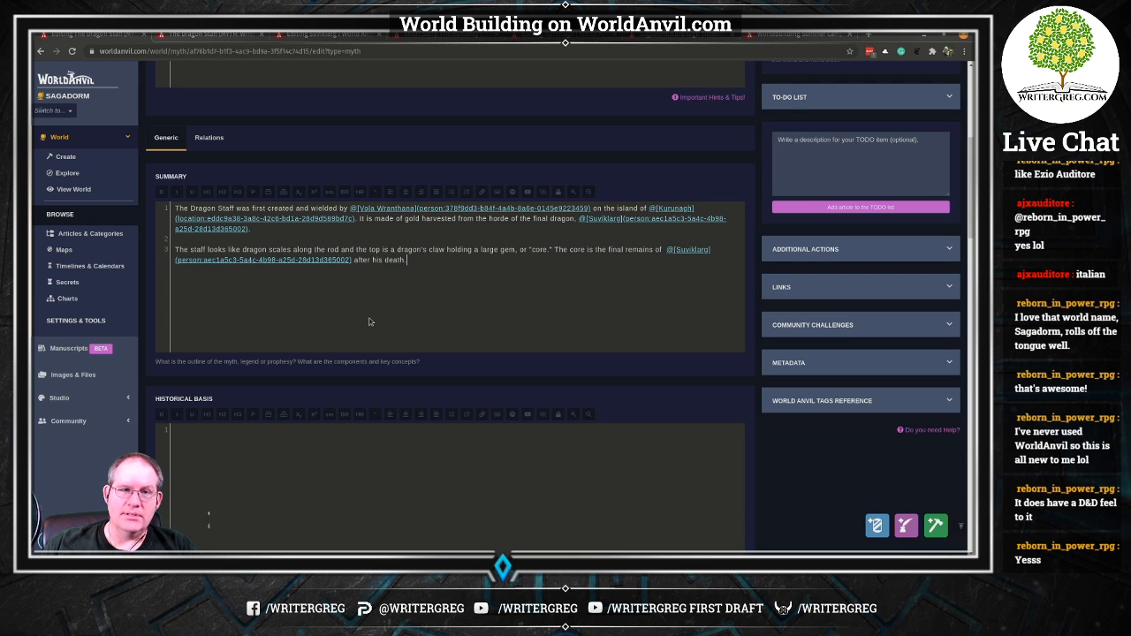
scroll(370, 322, "down", 2)
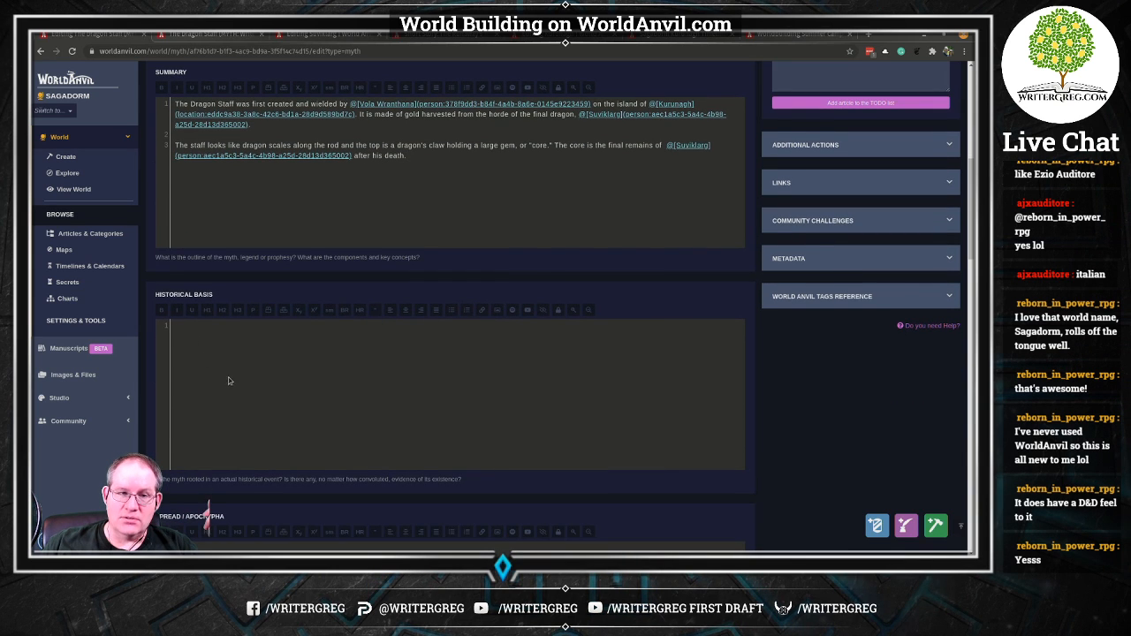
scroll(228, 381, "down", 2)
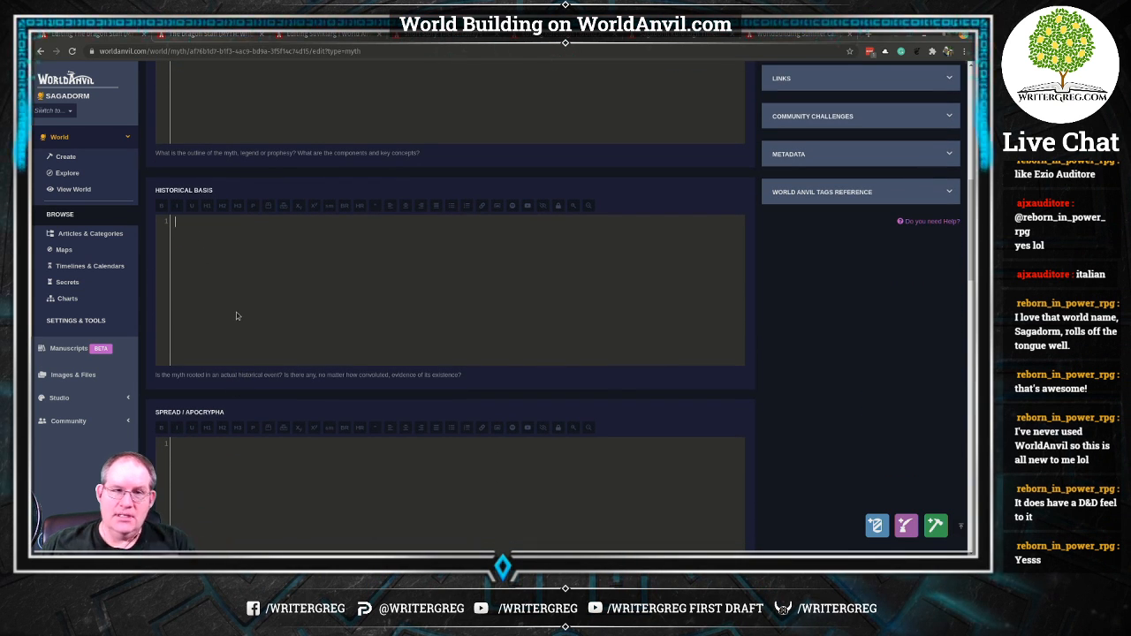
type("The ")
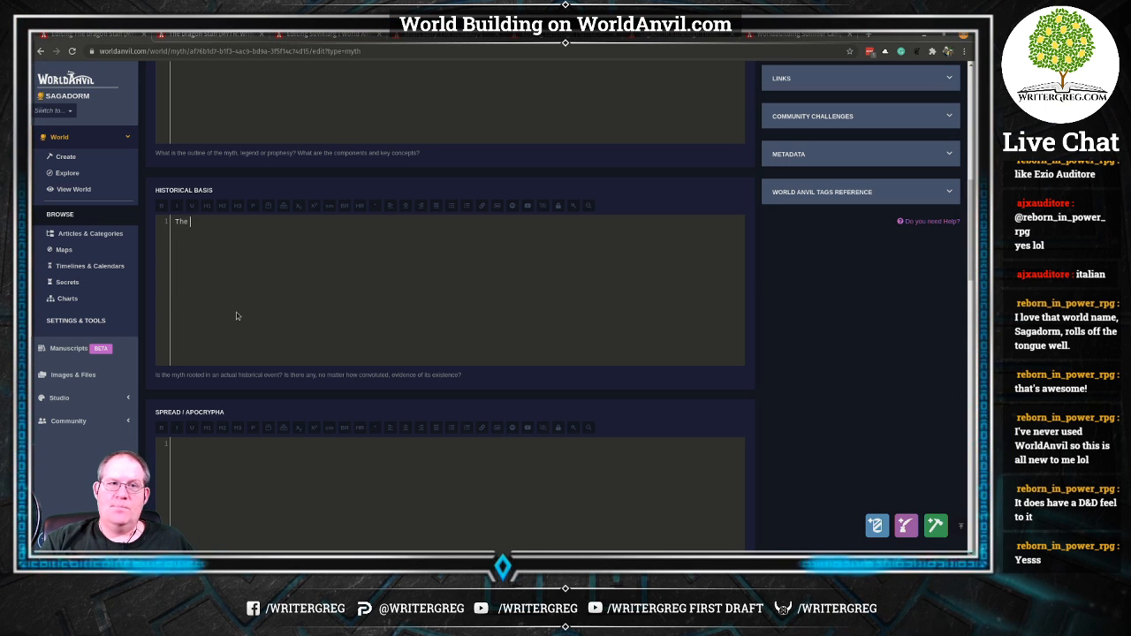
type("events be")
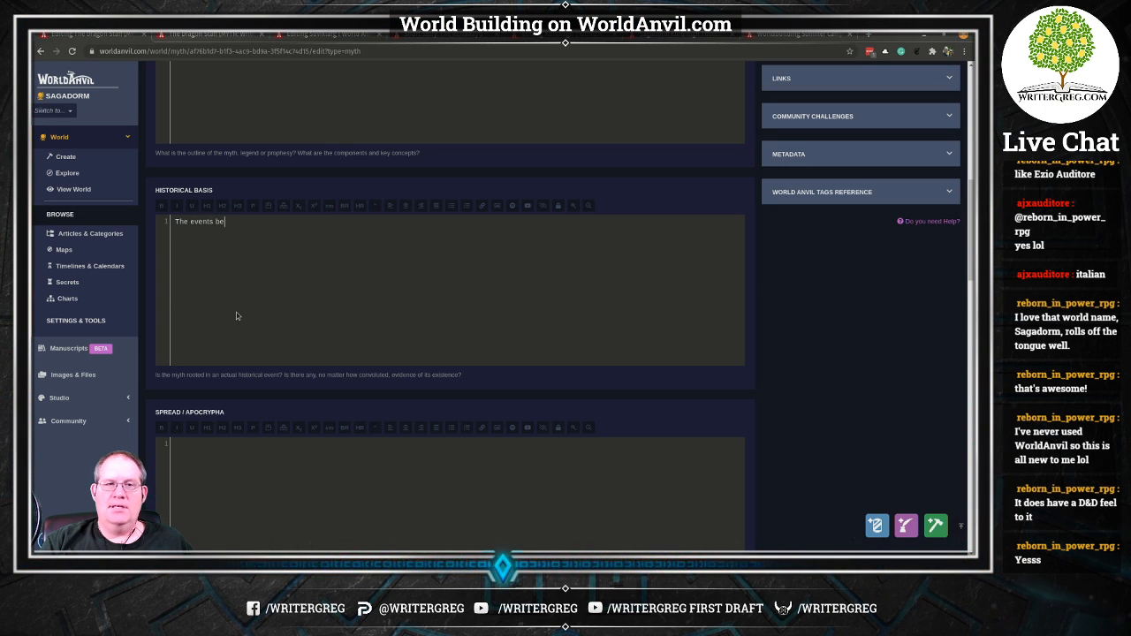
type("hind craet")
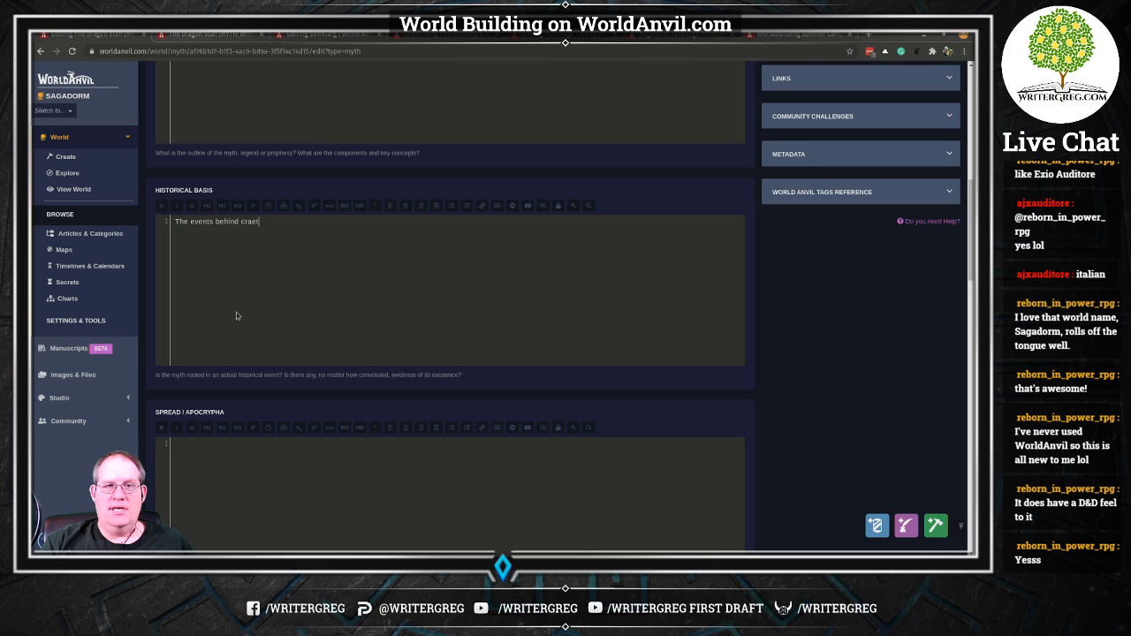
key("BackSpace")
key("BackSpace")
key("BackSpace")
type("eating the")
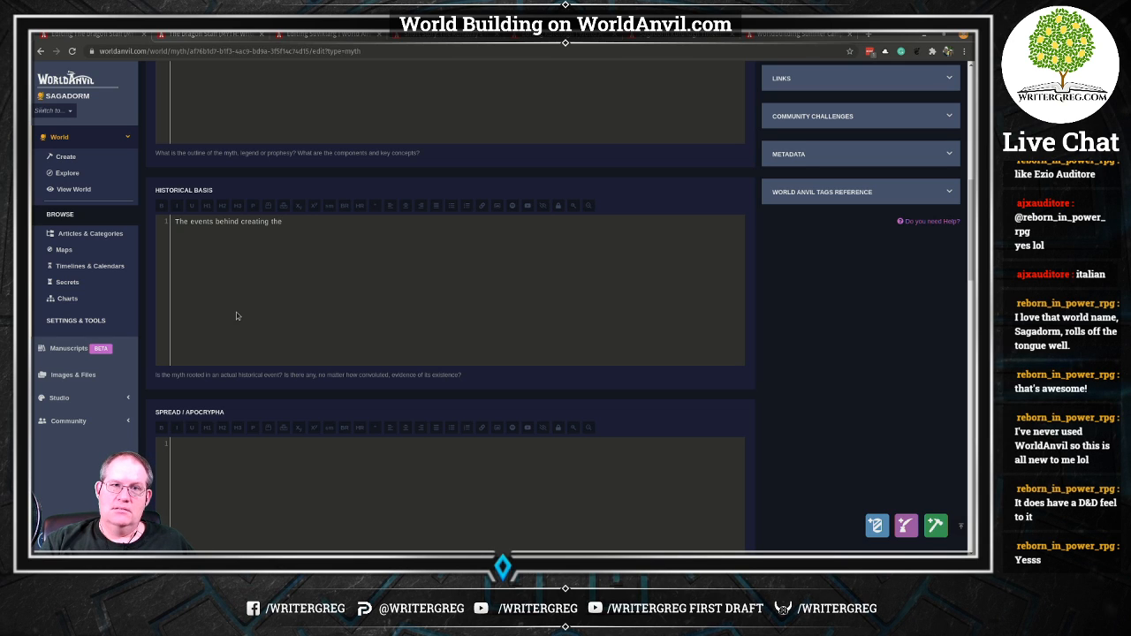
Continue the Historical Basis with ""Dragon Staff" actually happened. It is an actual artifact that was passed down through the generations.".
scroll(298, 225, "up", 2)
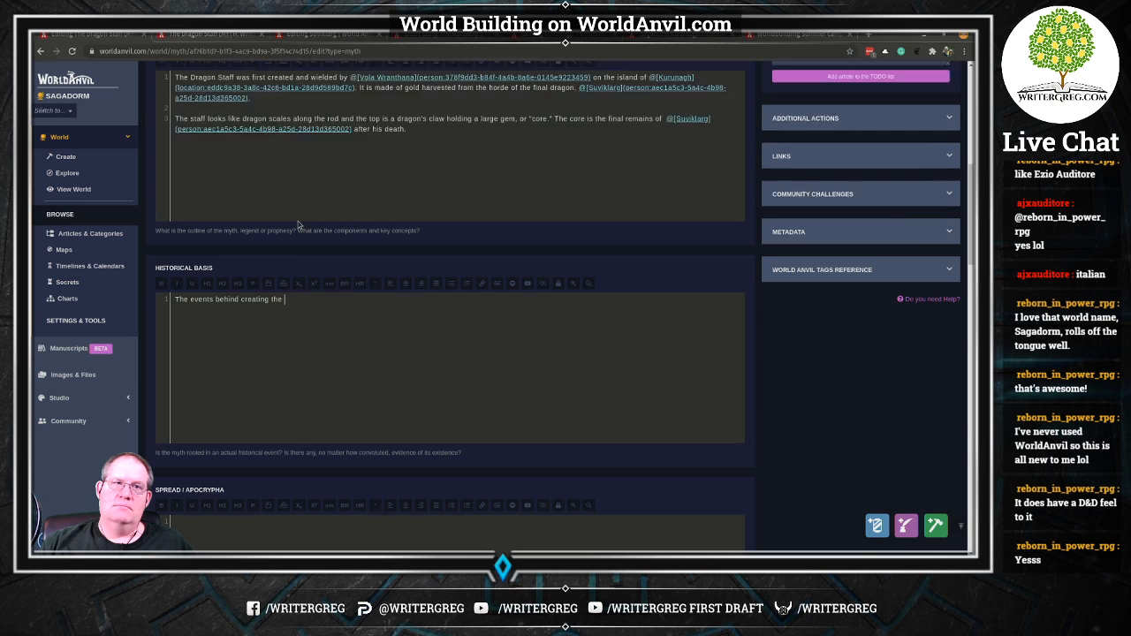
scroll(297, 224, "up", 5)
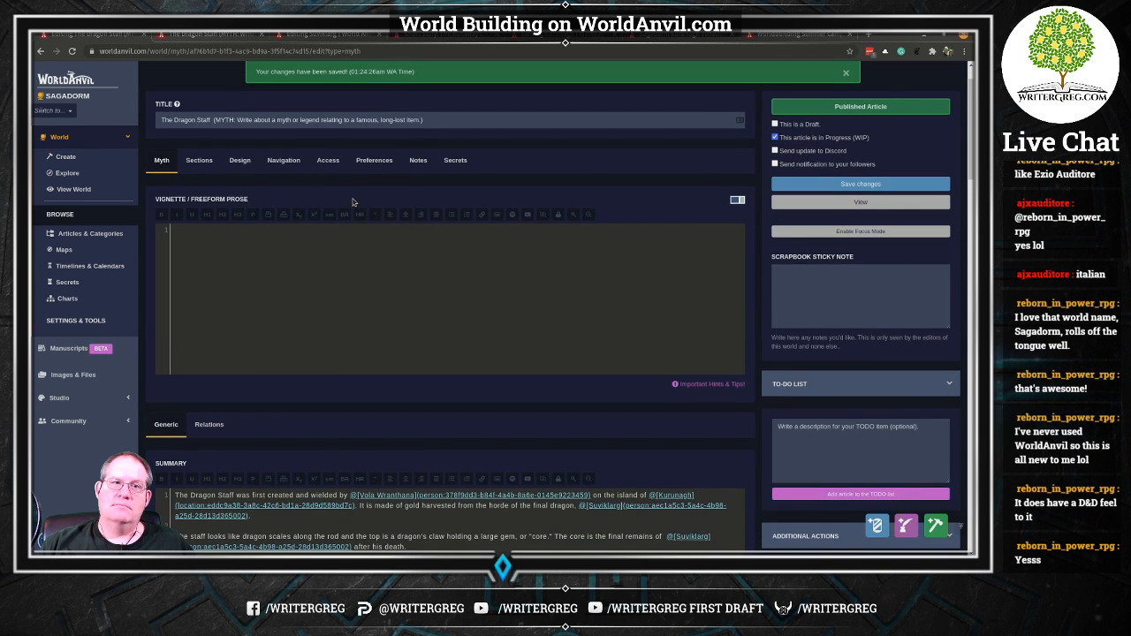
scroll(351, 202, "down", 7)
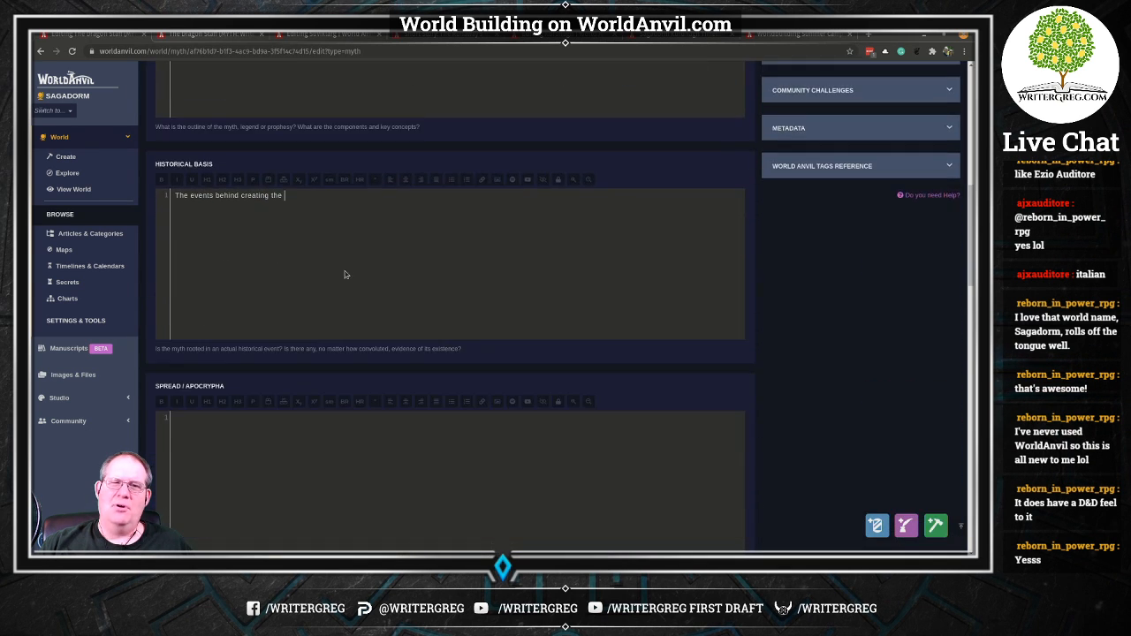
type("\"")
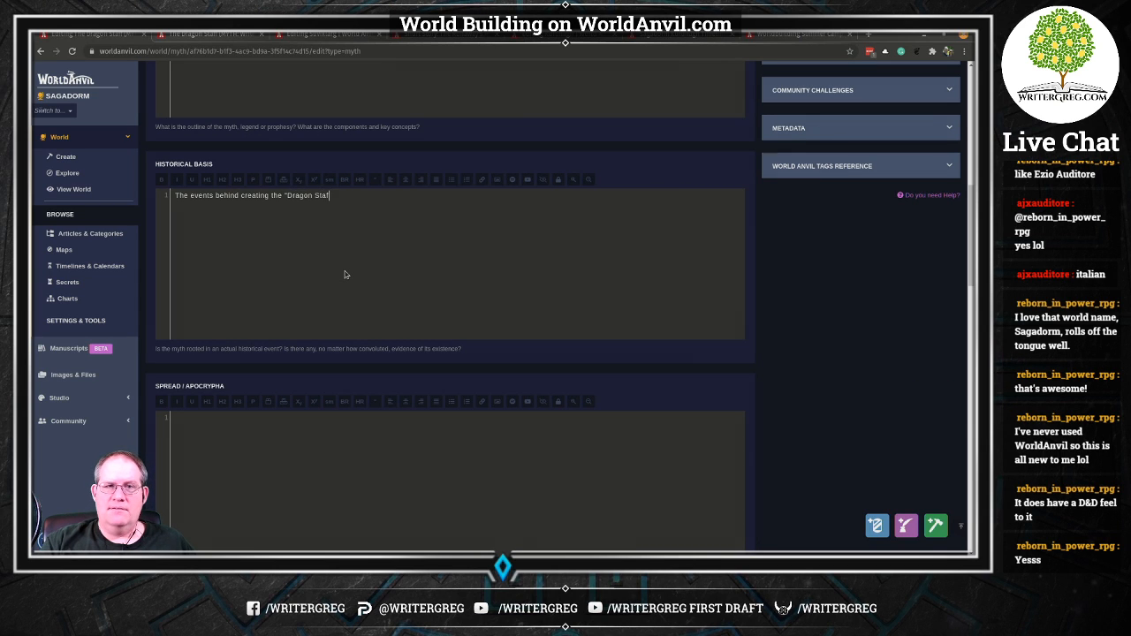
type("Dragon Staff\" actually happened. It is an a")
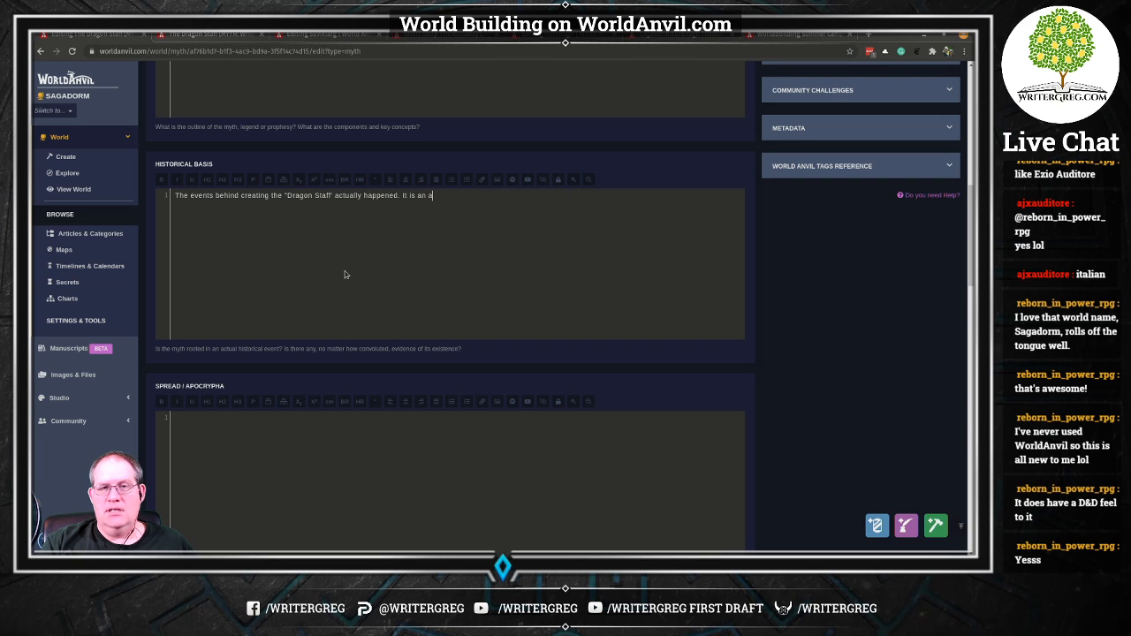
type("ctual artifact that was passed d")
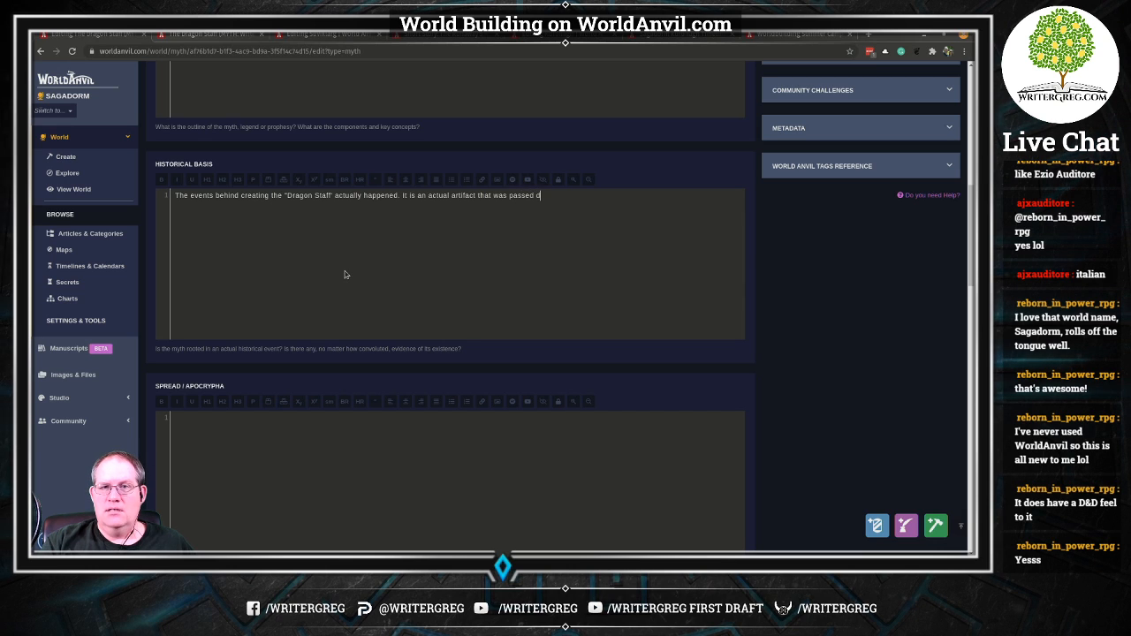
type("own through the gen")
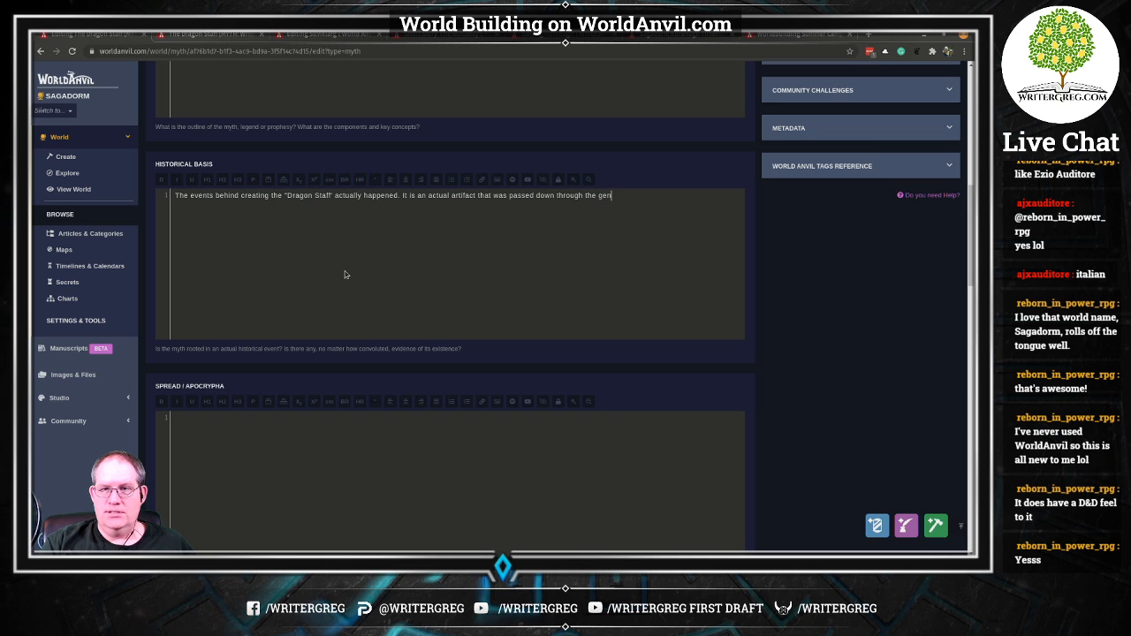
type("erations.")
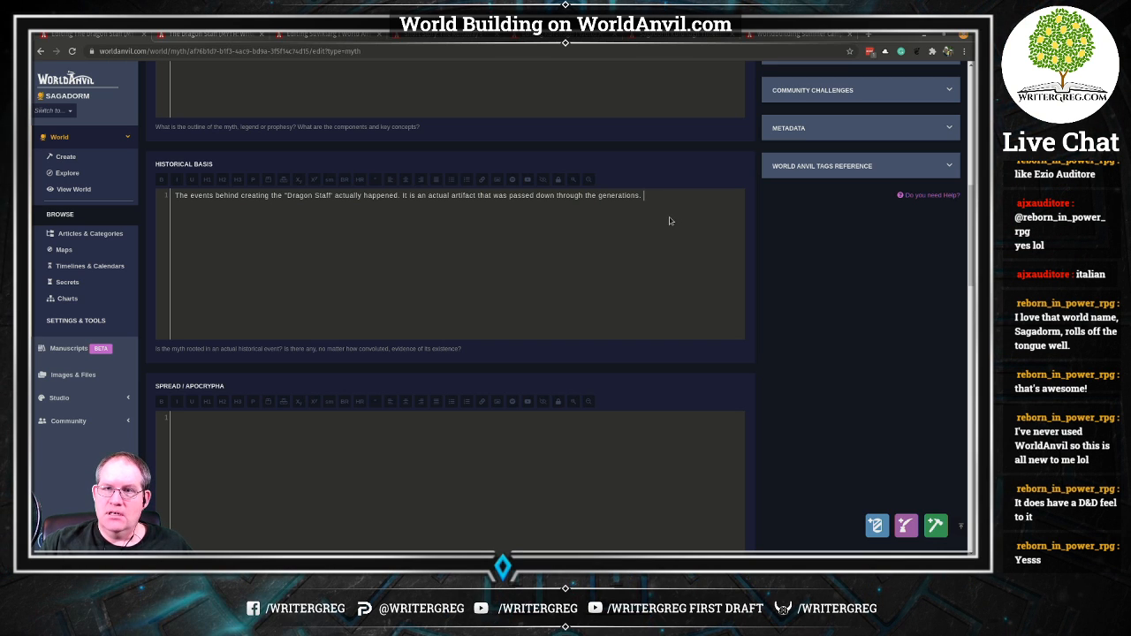
Start another sentence in the Historical Basis reading "It was first seen by humans in".
type("it was")
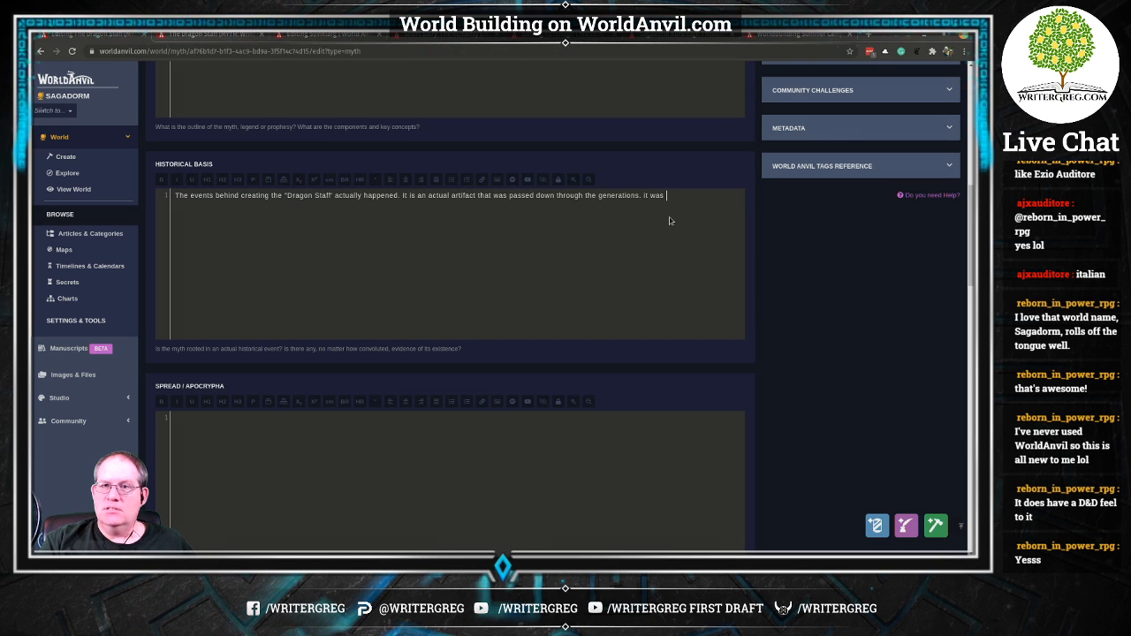
key("BackSpace")
key("BackSpace")
key("BackSpace")
key("BackSpace")
key("BackSpace")
key("BackSpace")
type("I")
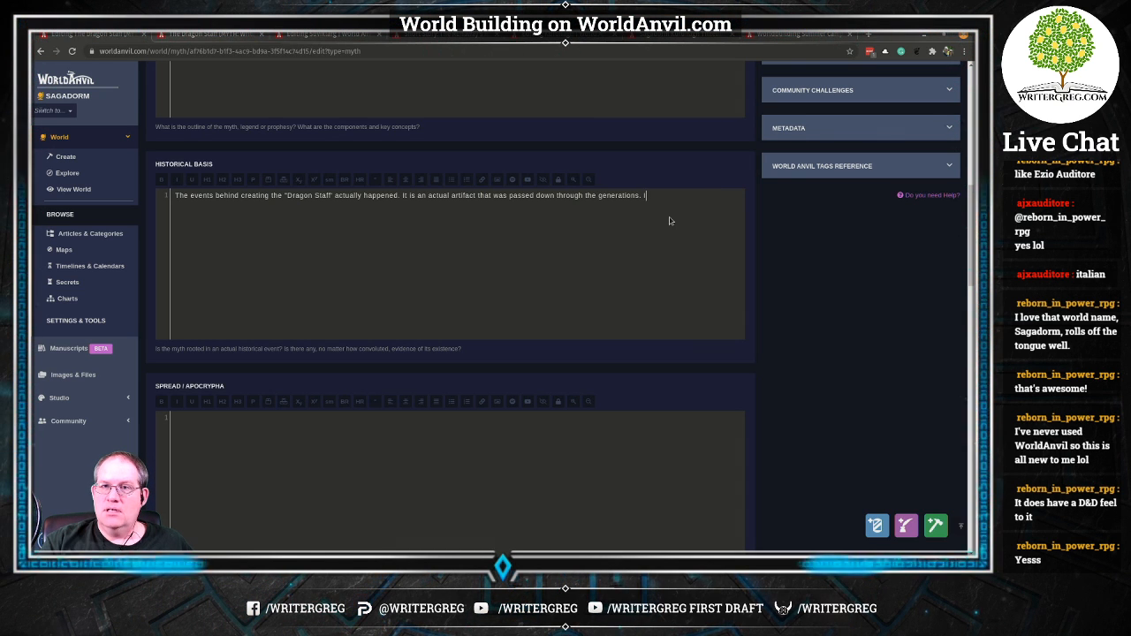
type("t was first ")
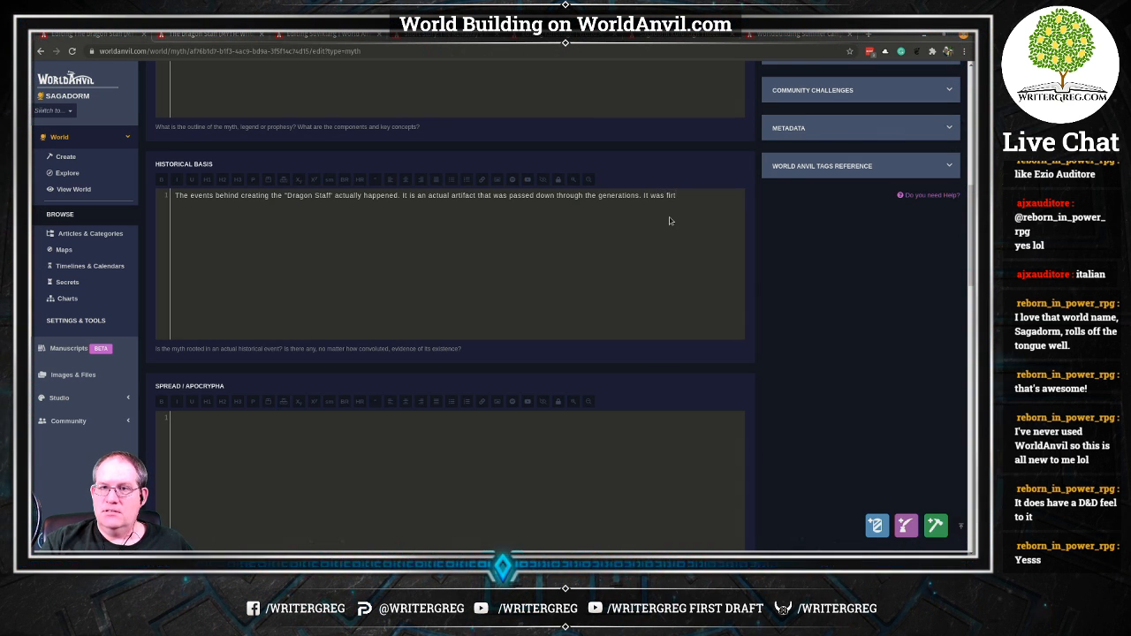
type("seen ")
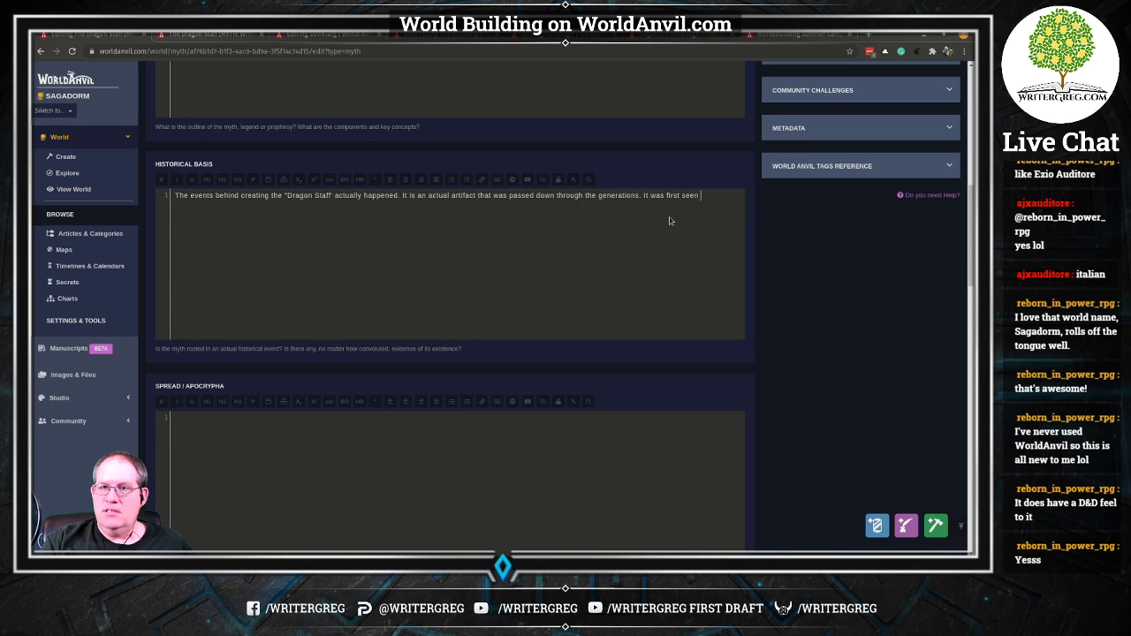
type("by human")
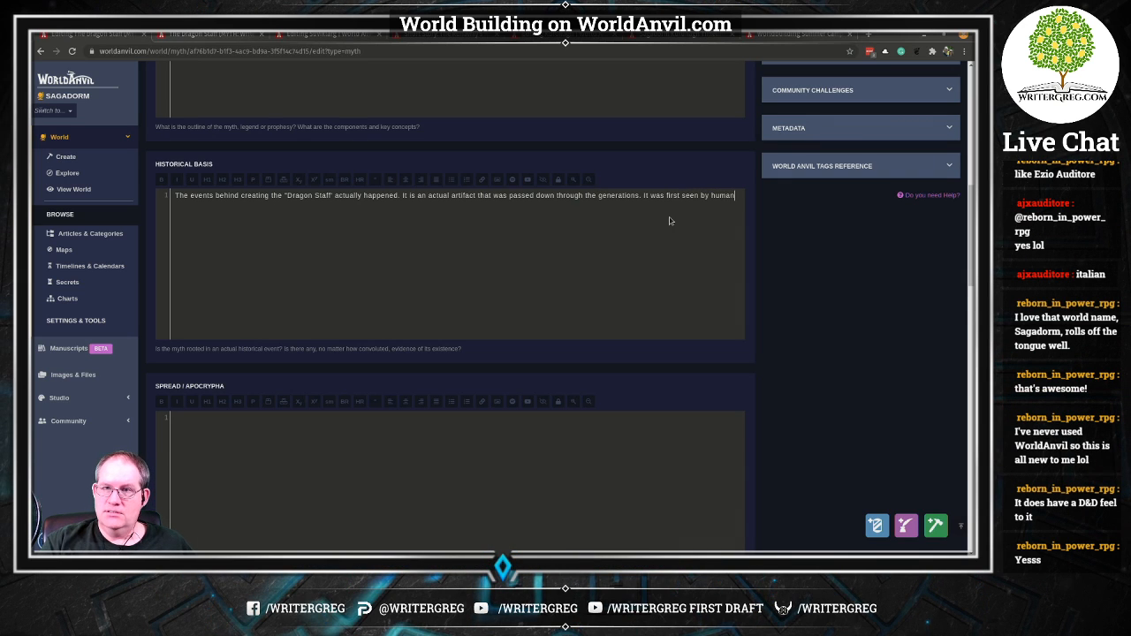
type("s in")
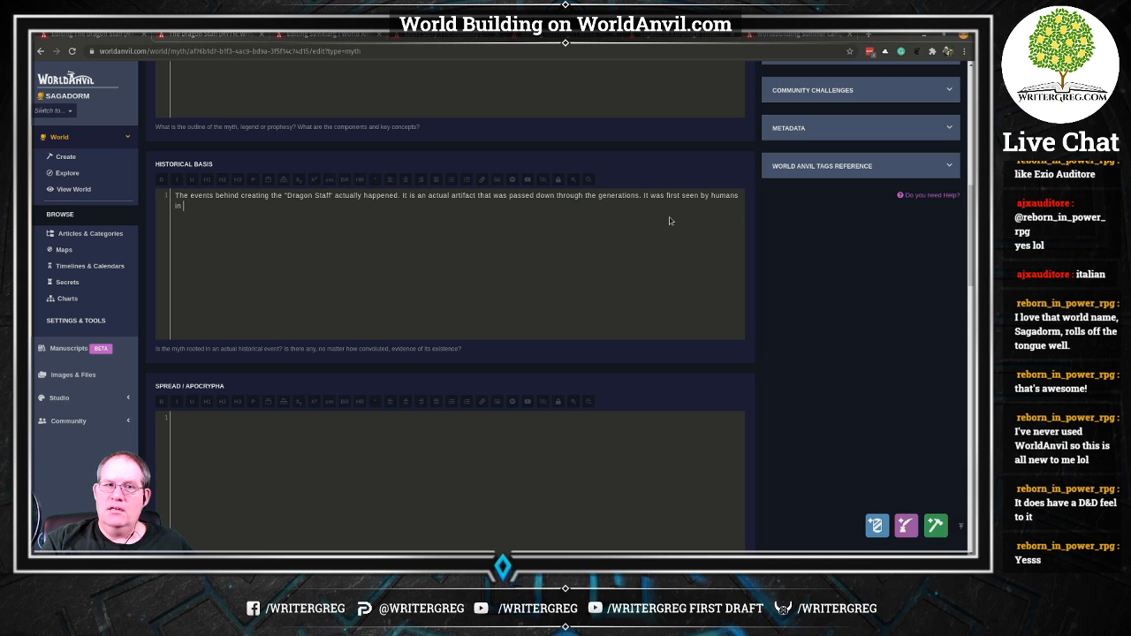
Try a mention link for the place in the Historical Basis, replacing it with the plain text "North Harbor".
type(" @[")
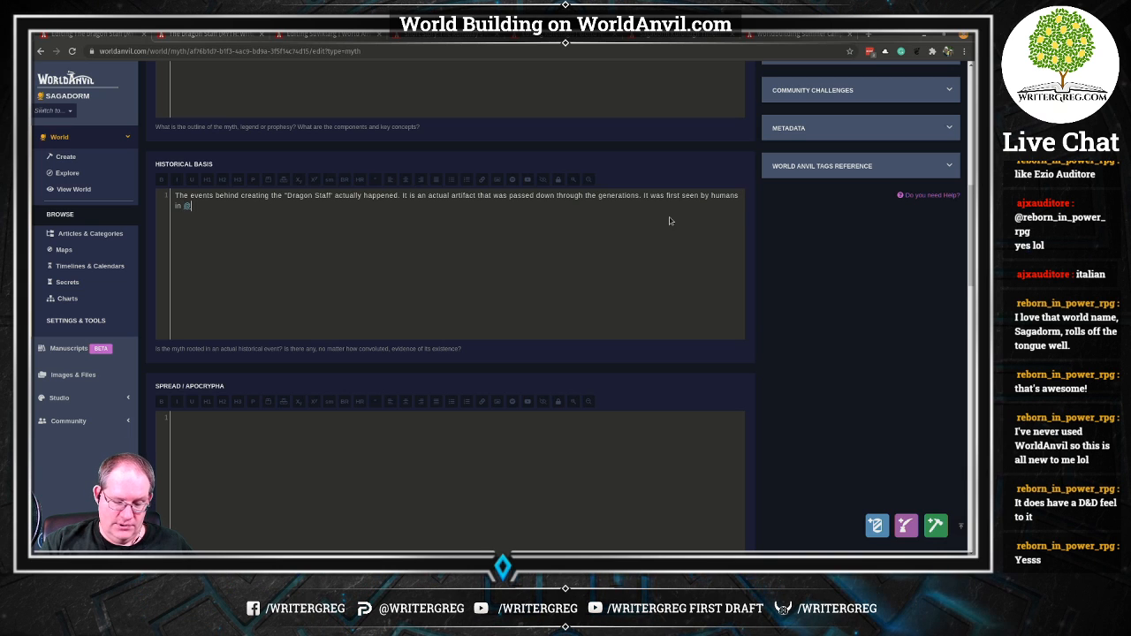
type("North")
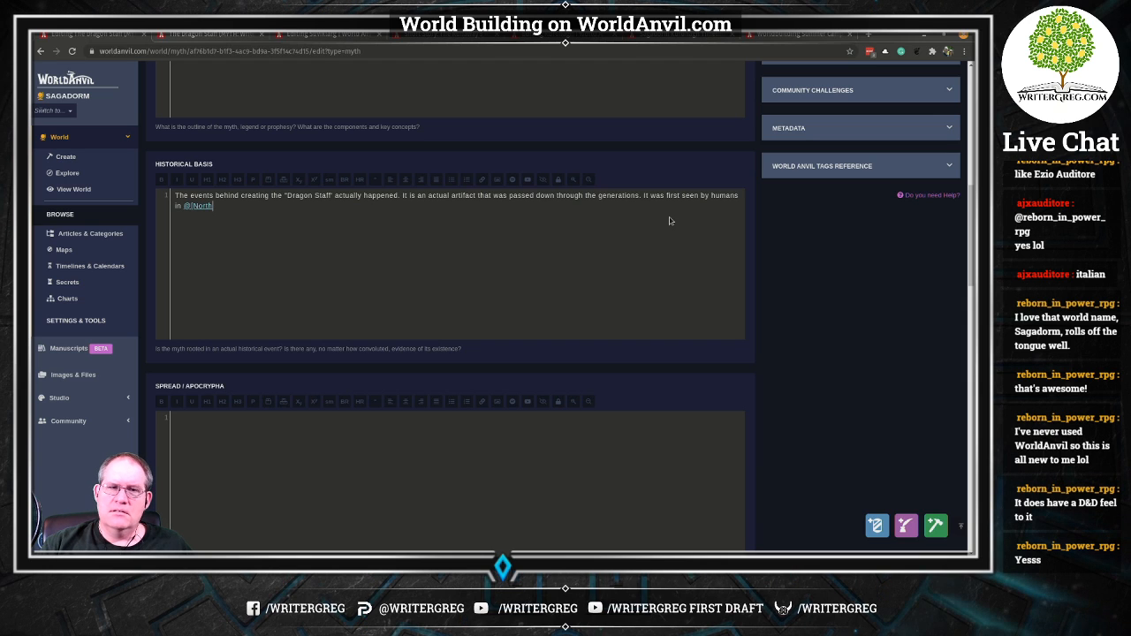
key("BackSpace")
key("BackSpace")
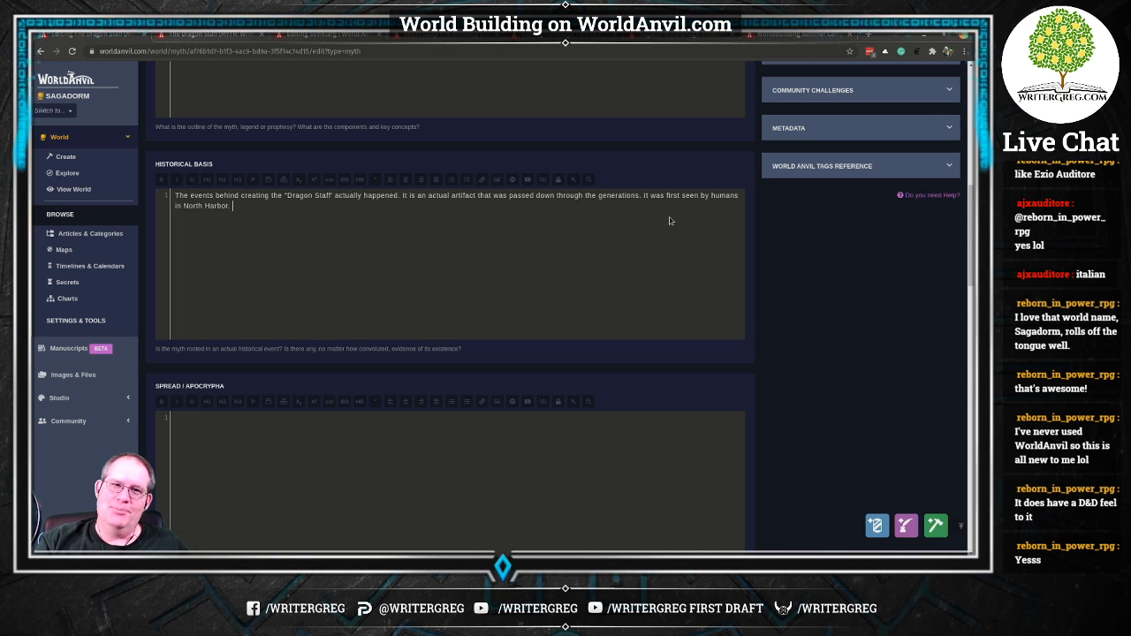
key("BackSpace")
key("BackSpace")
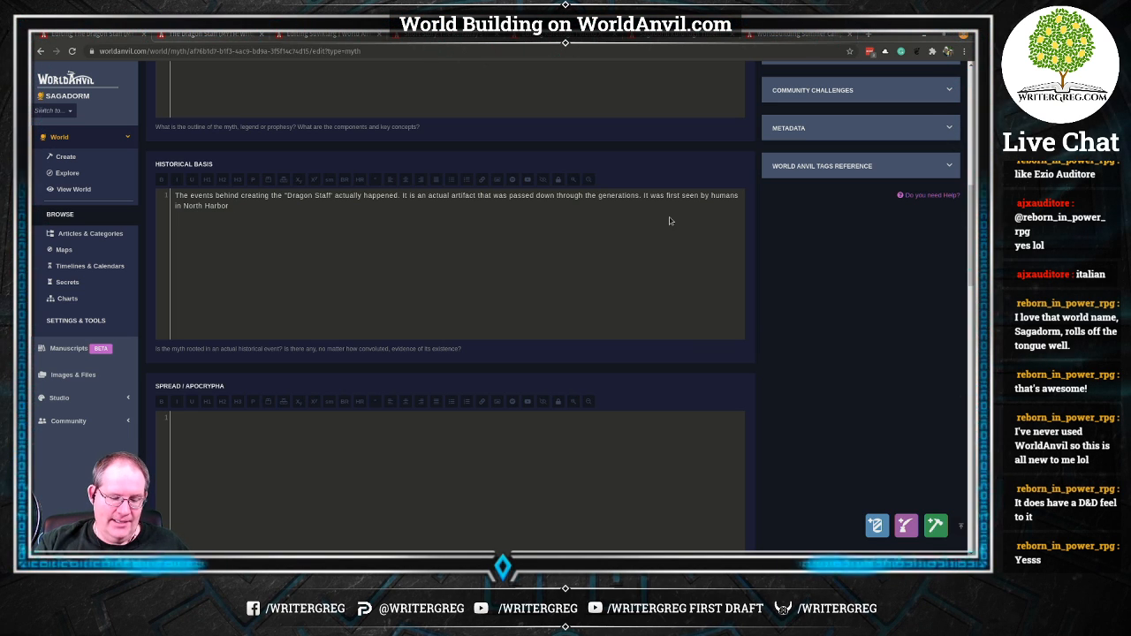
Finish the Historical Basis sentence with "in 652 BCE." and start a new paragraph after a blank line.
type("in ")
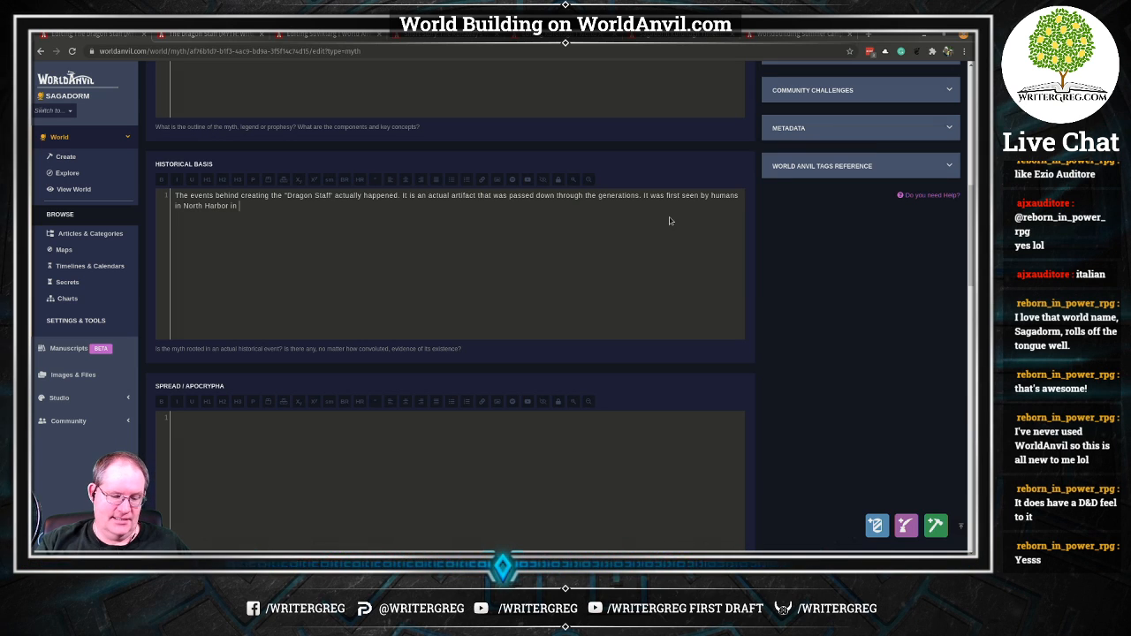
type("652 ")
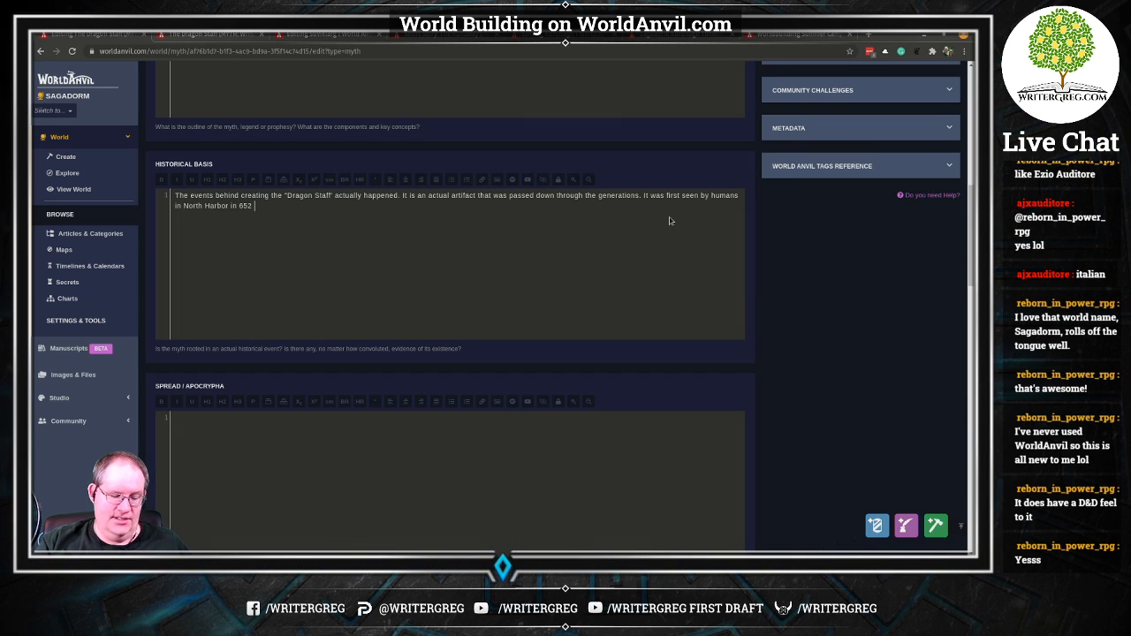
type("BC")
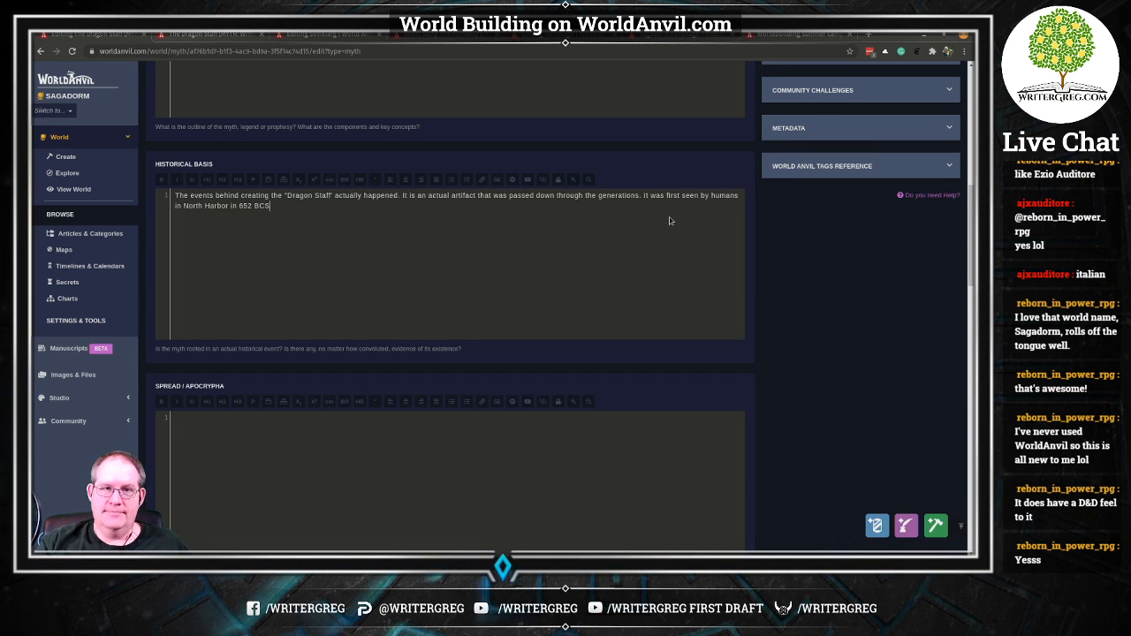
type("E.")
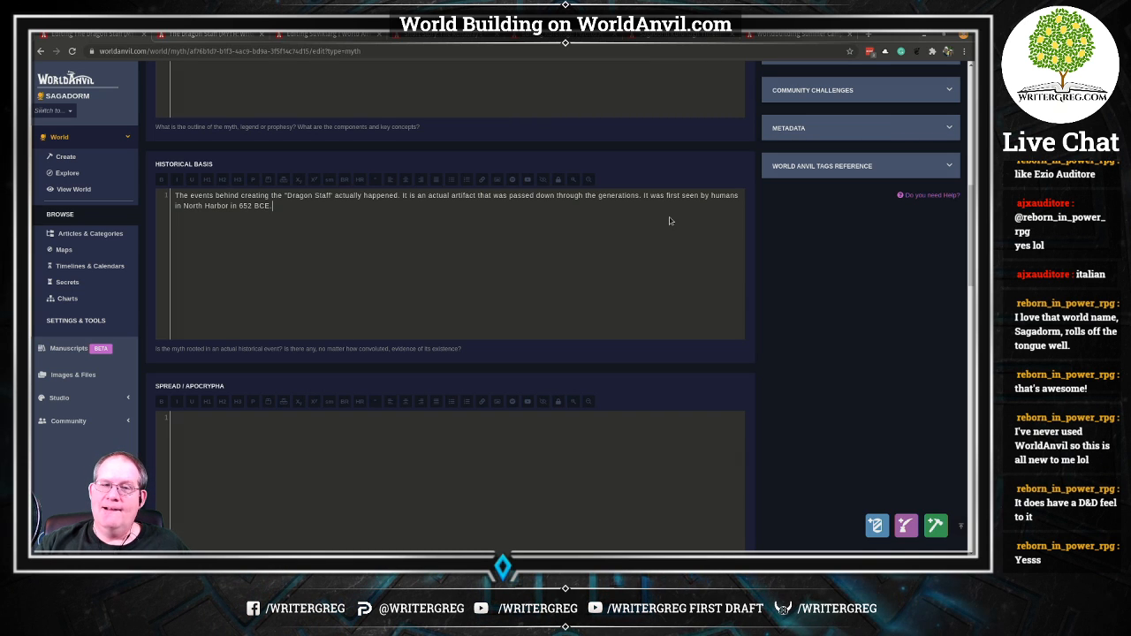
key("Return")
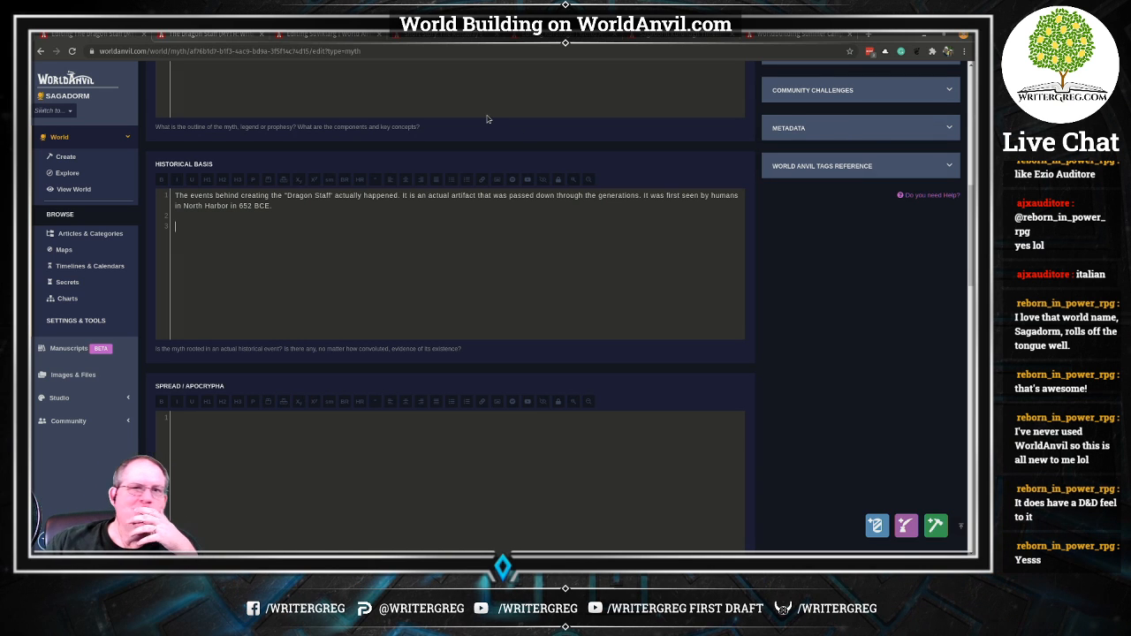
Review the article's summary and write "The offical history of the Fairies records that the "Dragon Staff" was buried with" in the new Historical Basis paragraph.
scroll(469, 239, "up", 10)
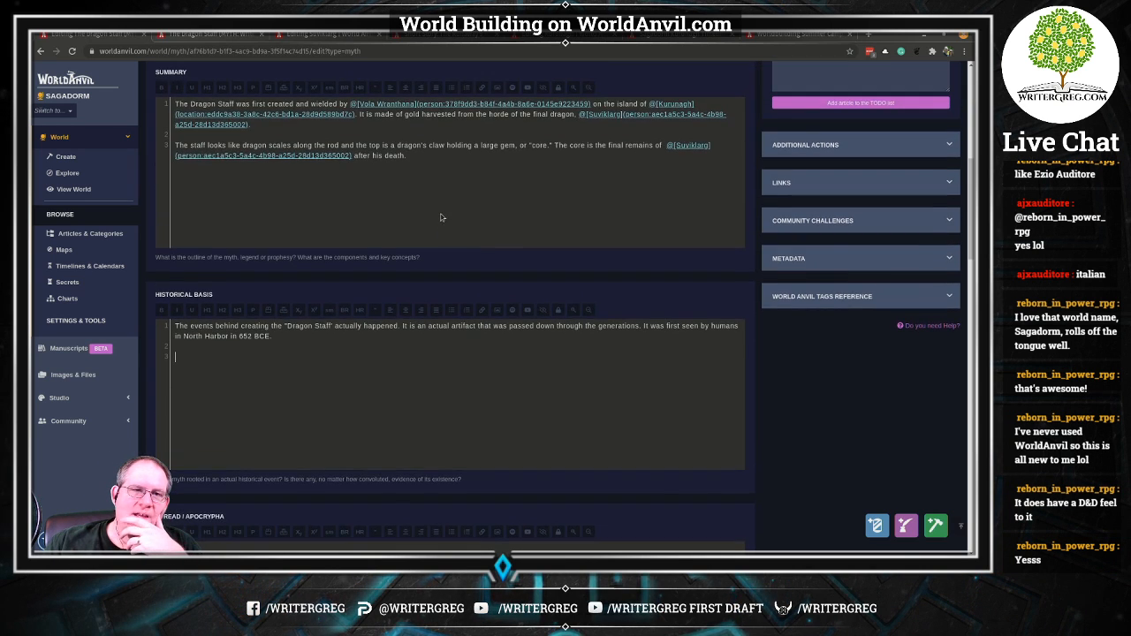
scroll(463, 192, "up", 3)
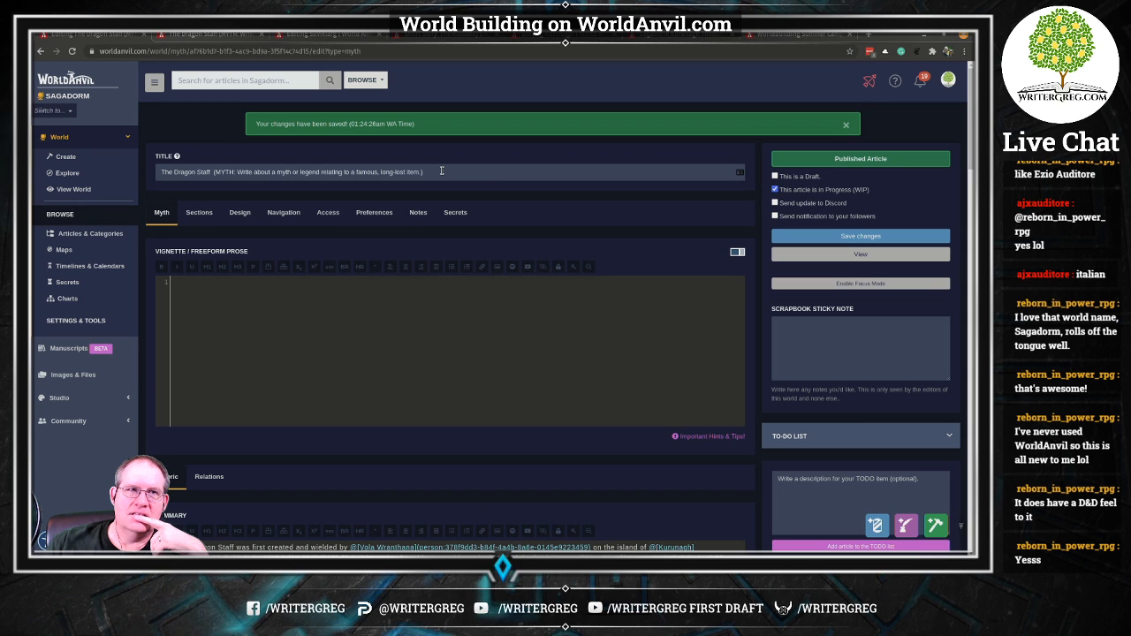
scroll(441, 173, "down", 3)
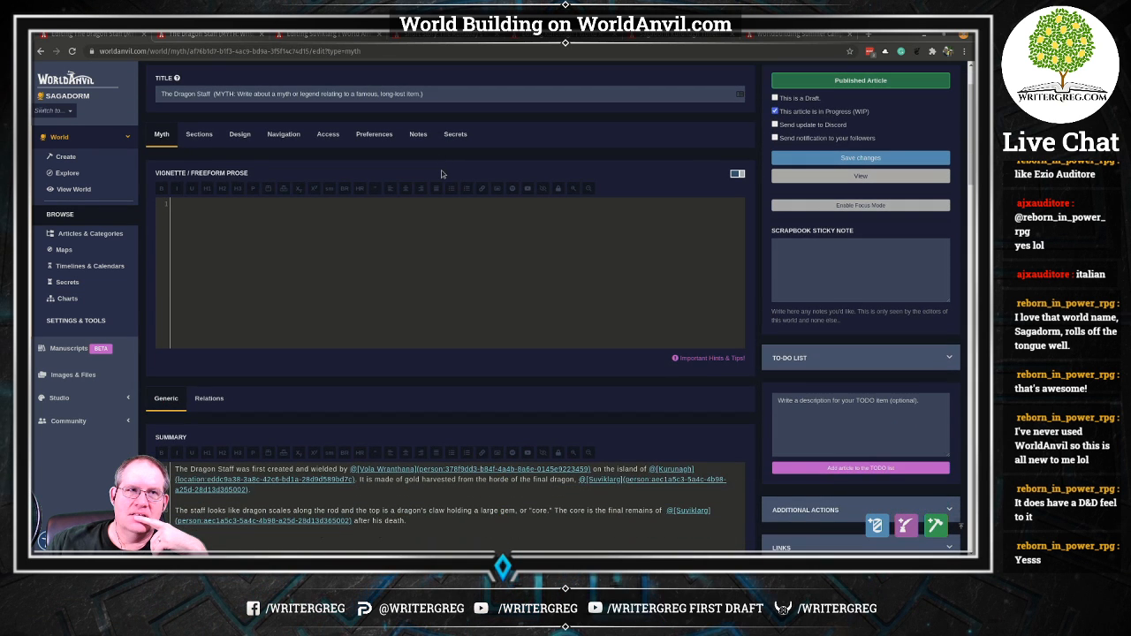
scroll(443, 175, "down", 1)
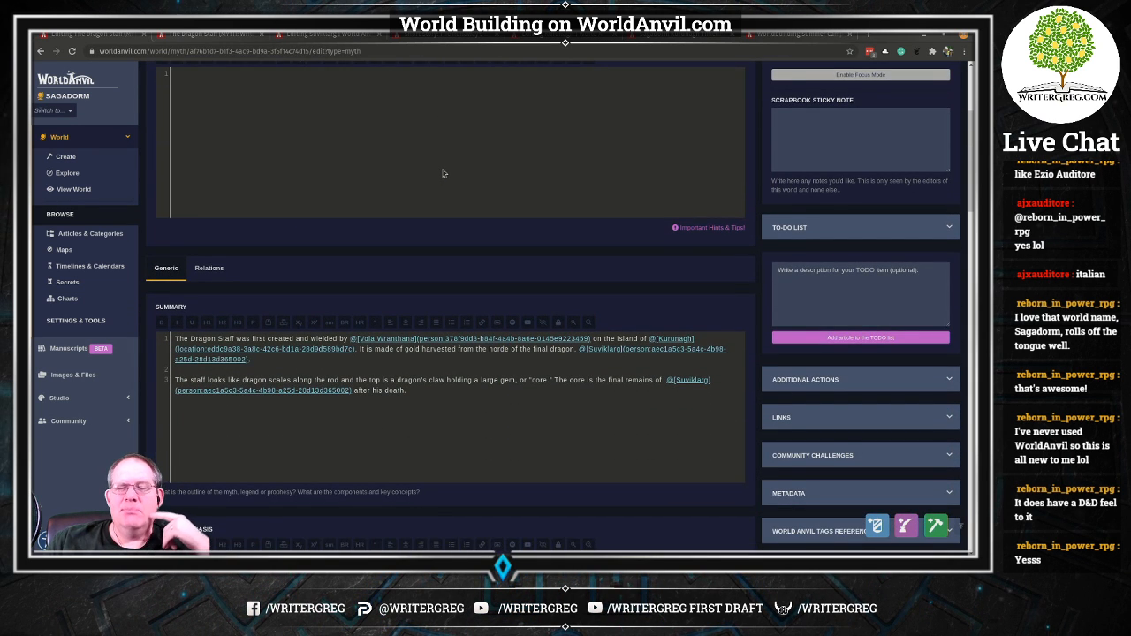
scroll(444, 173, "down", 2)
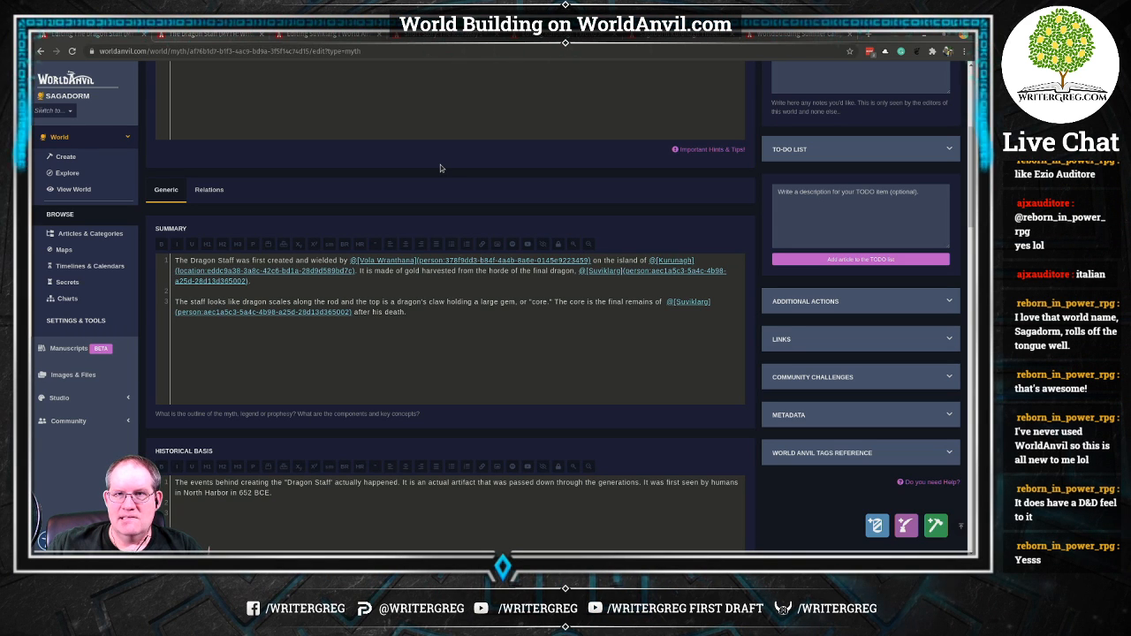
scroll(440, 168, "down", 2)
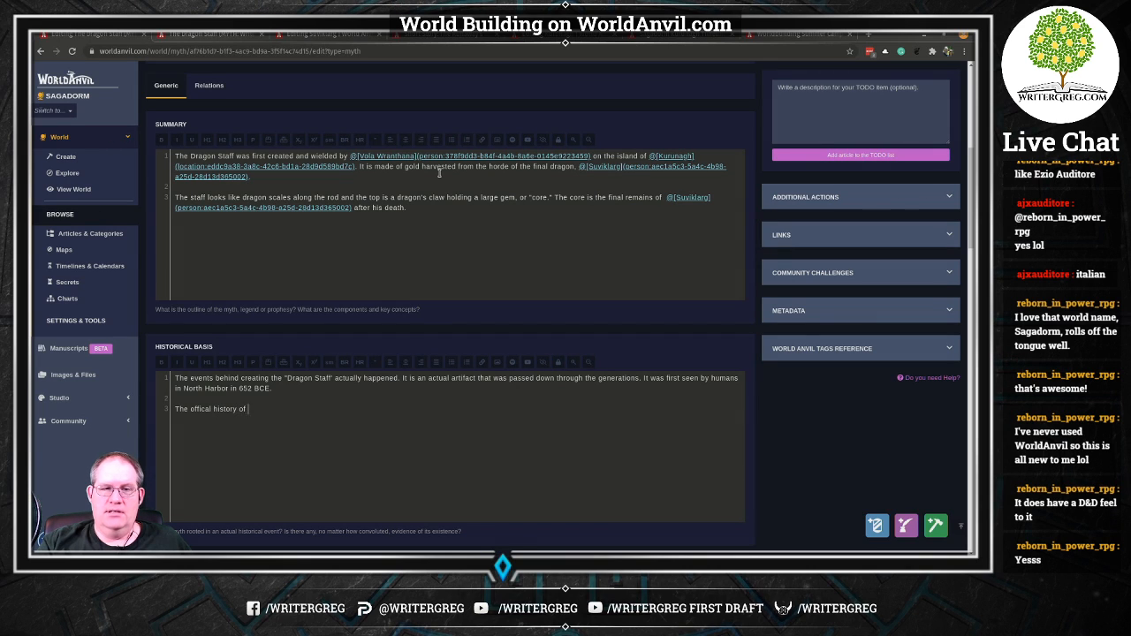
type("ry")
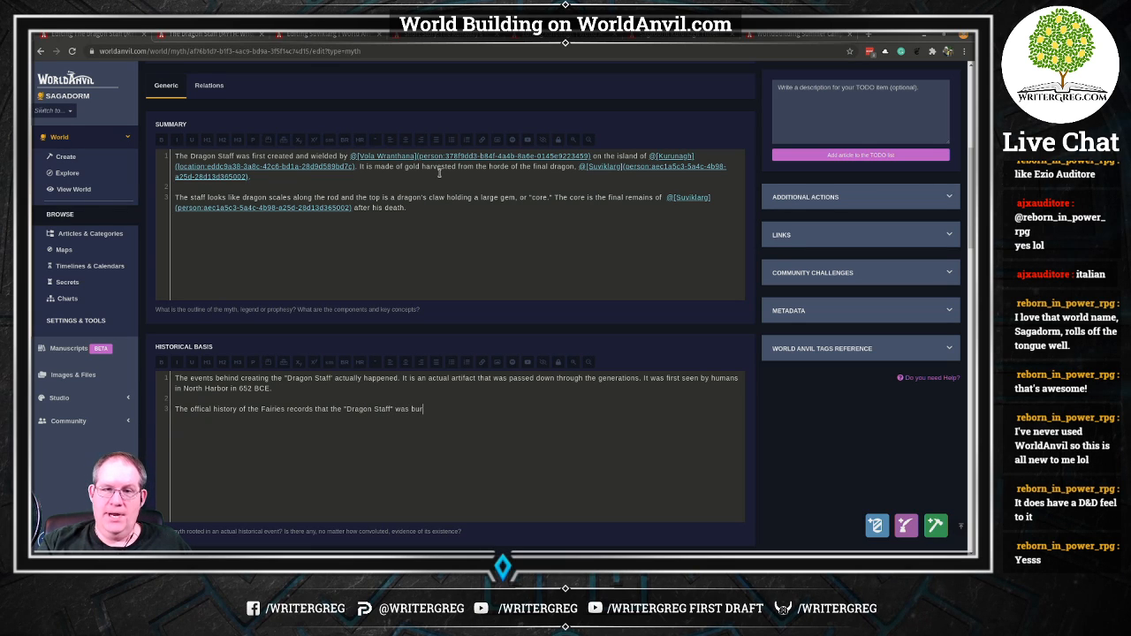
type("with")
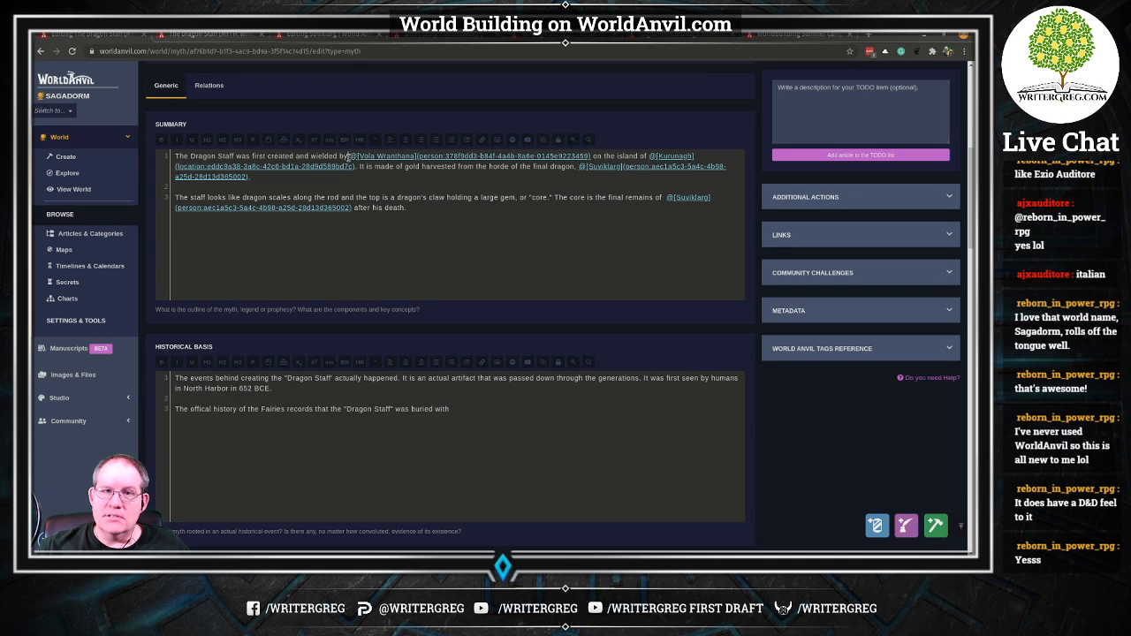
Copy Vola's mention link from the Summary to the end of the Historical Basis text and complete the sentence with "upon her death.".
left_click_drag(348, 157, 593, 158)
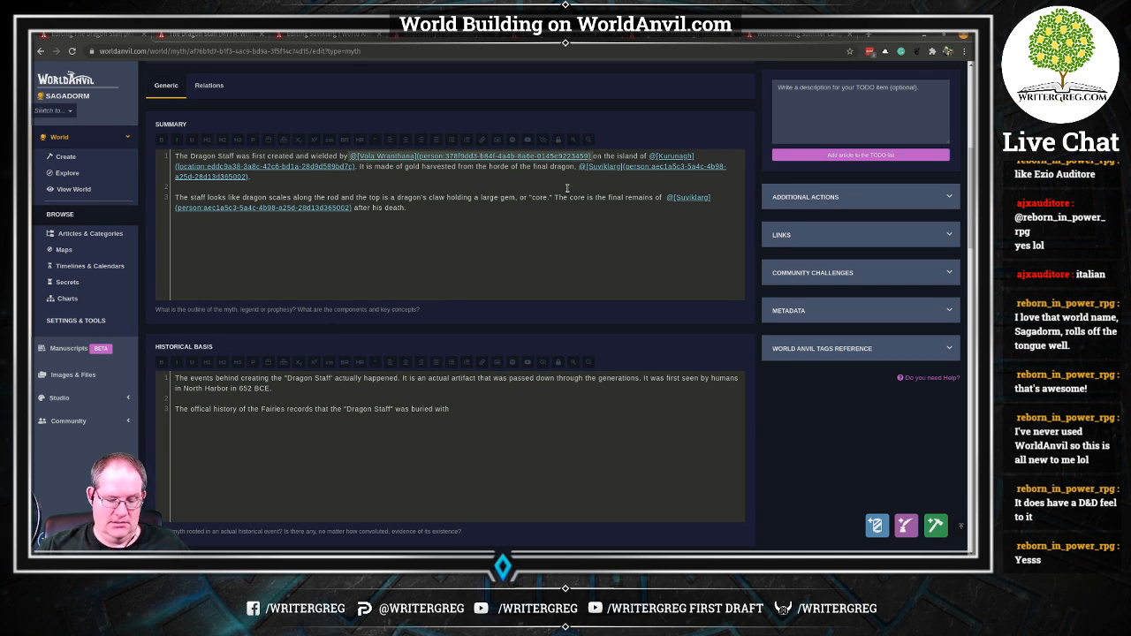
key("ctrl+c")
left_click(468, 408)
key("ctrl+v")
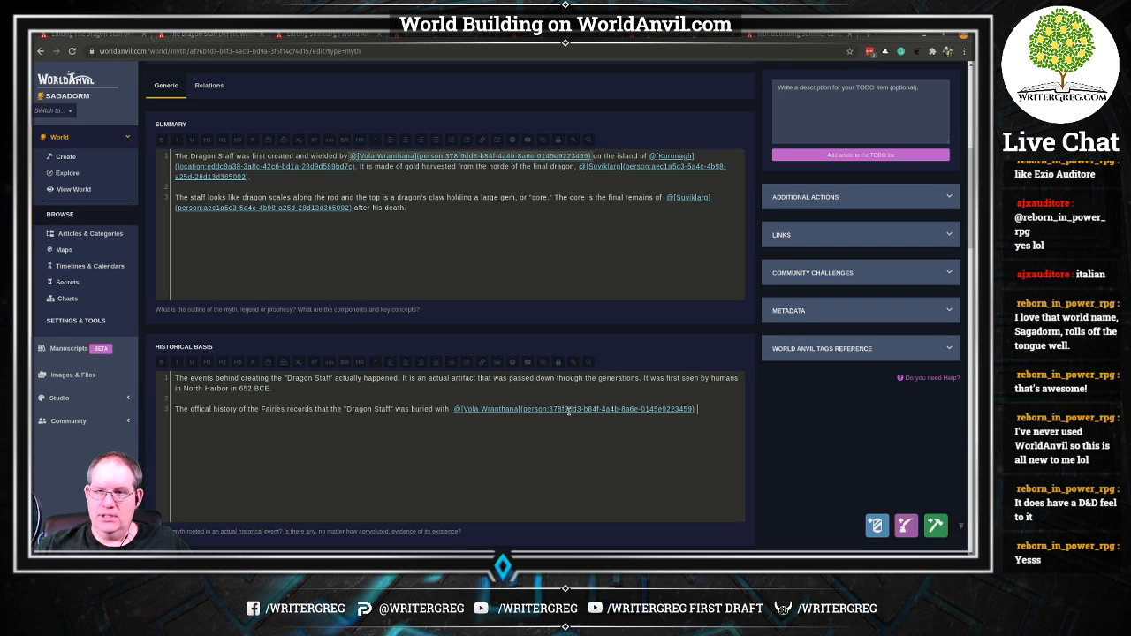
type("upon")
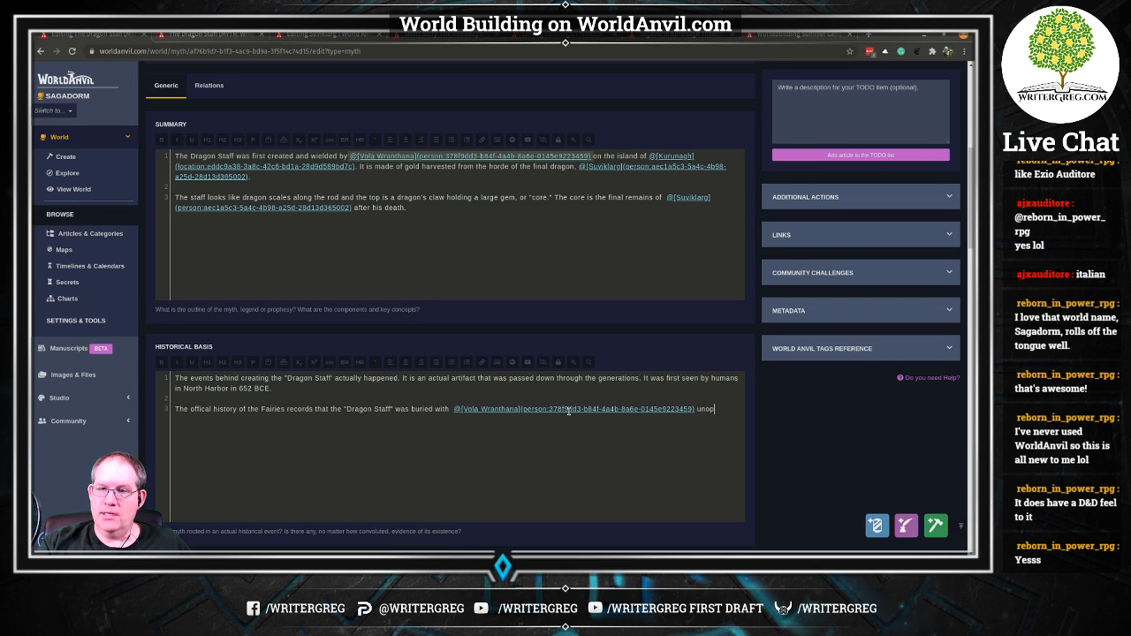
type(" her")
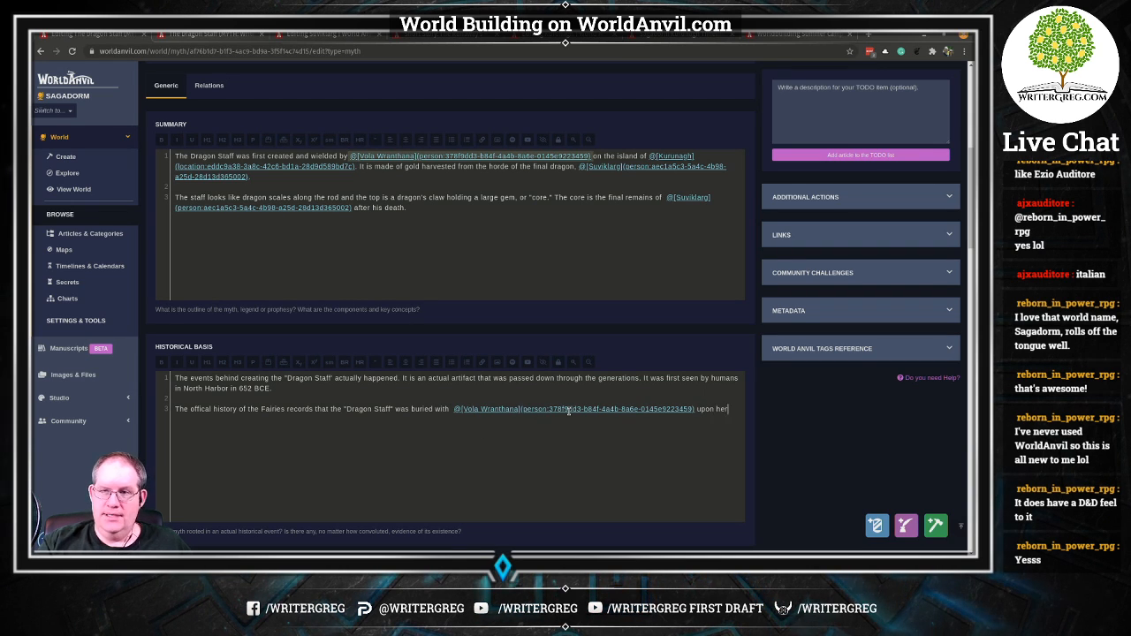
type(" death.")
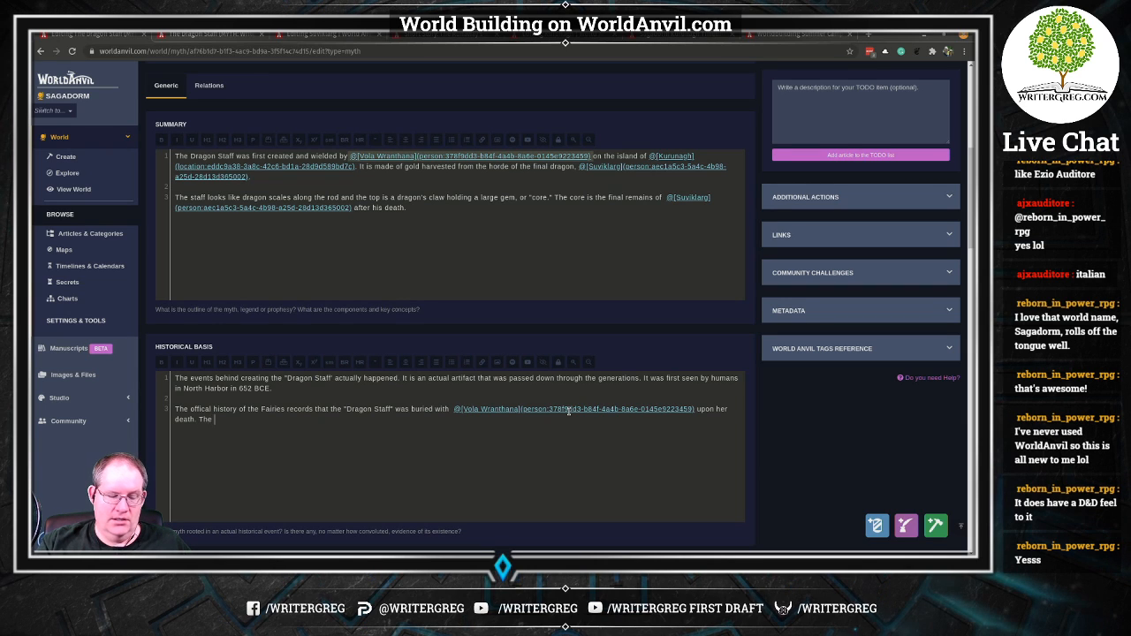
Begin another sentence in the Historical Basis reading "Her tomb in".
type("The")
type("Her t")
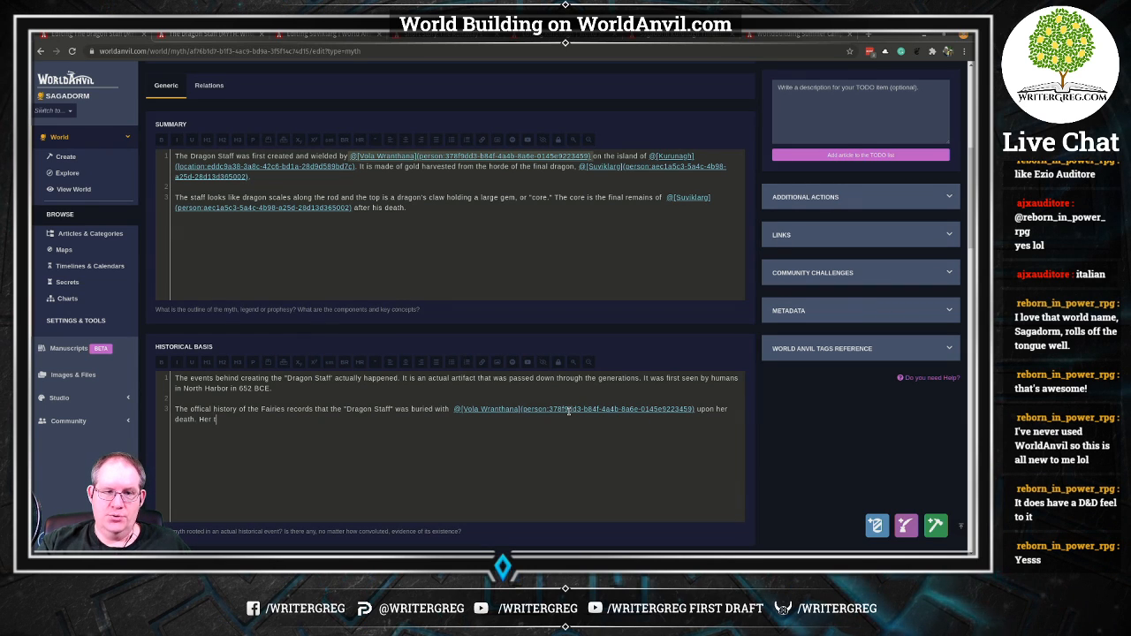
type("omb i")
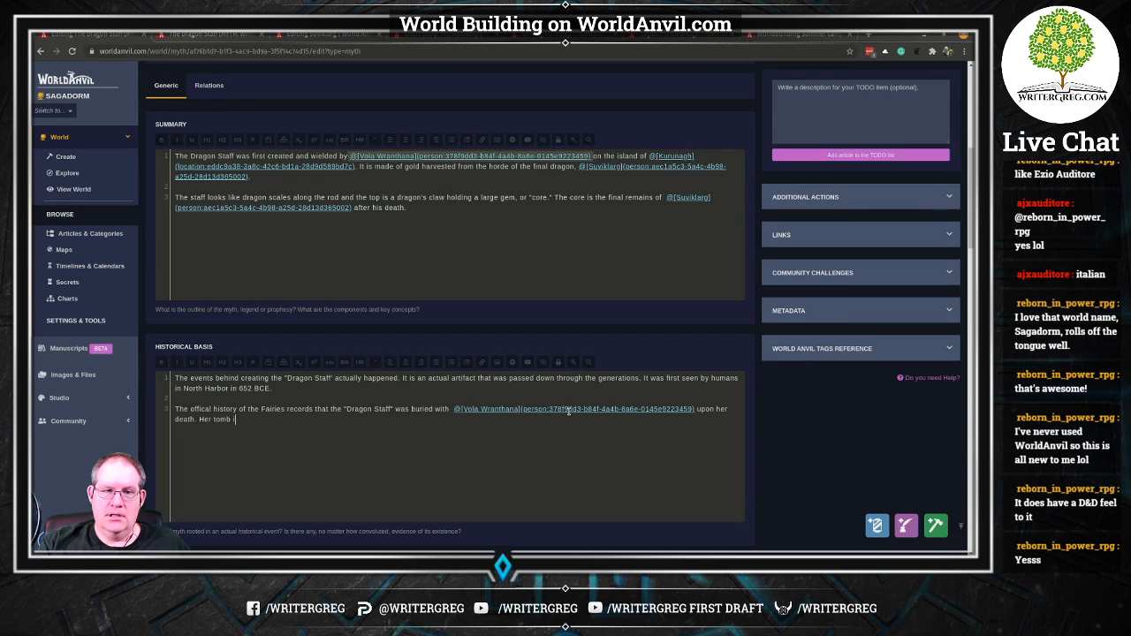
type("n")
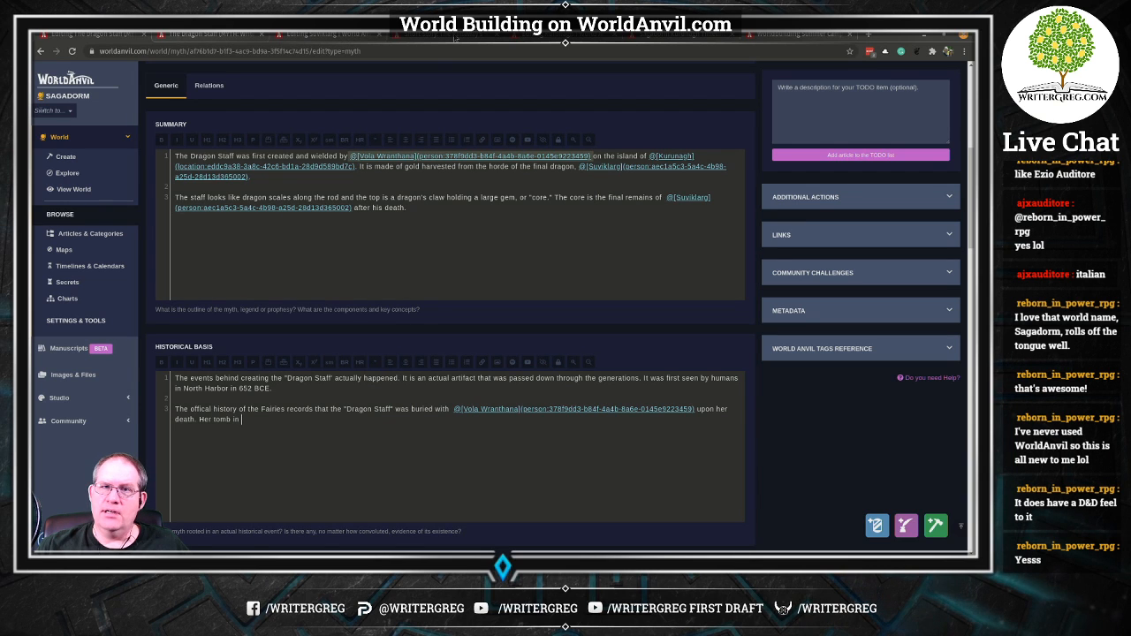
Check the Kurunagh article and timeline, and open the Trilenius timeline from the Sagadorm world homepage to examine its first events.
left_click(455, 33)
left_click(563, 33)
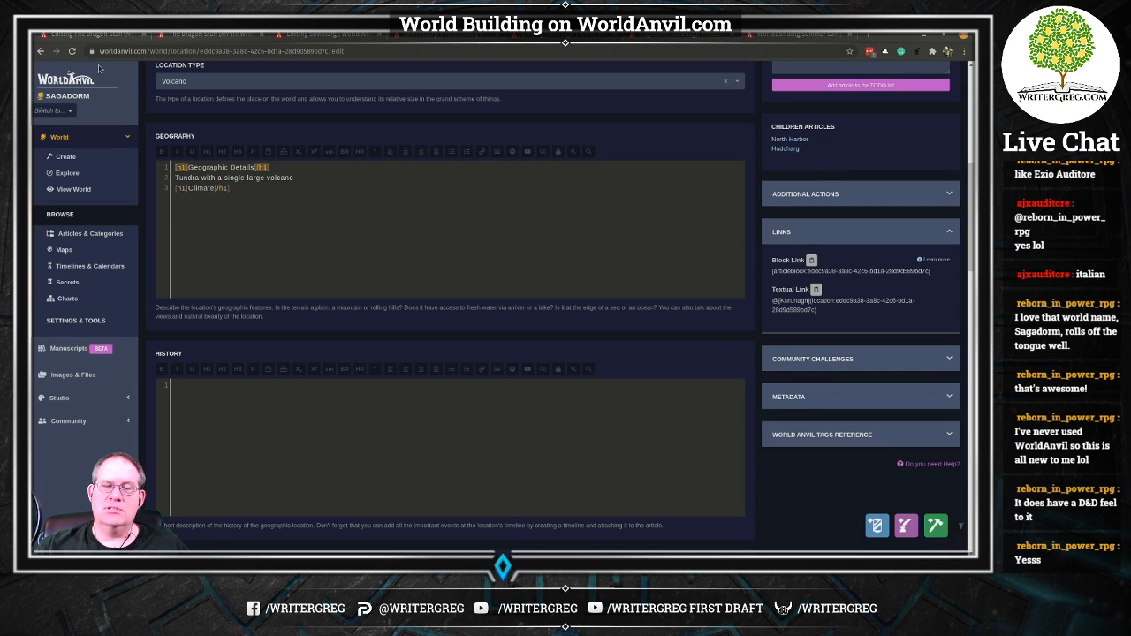
left_click(40, 51)
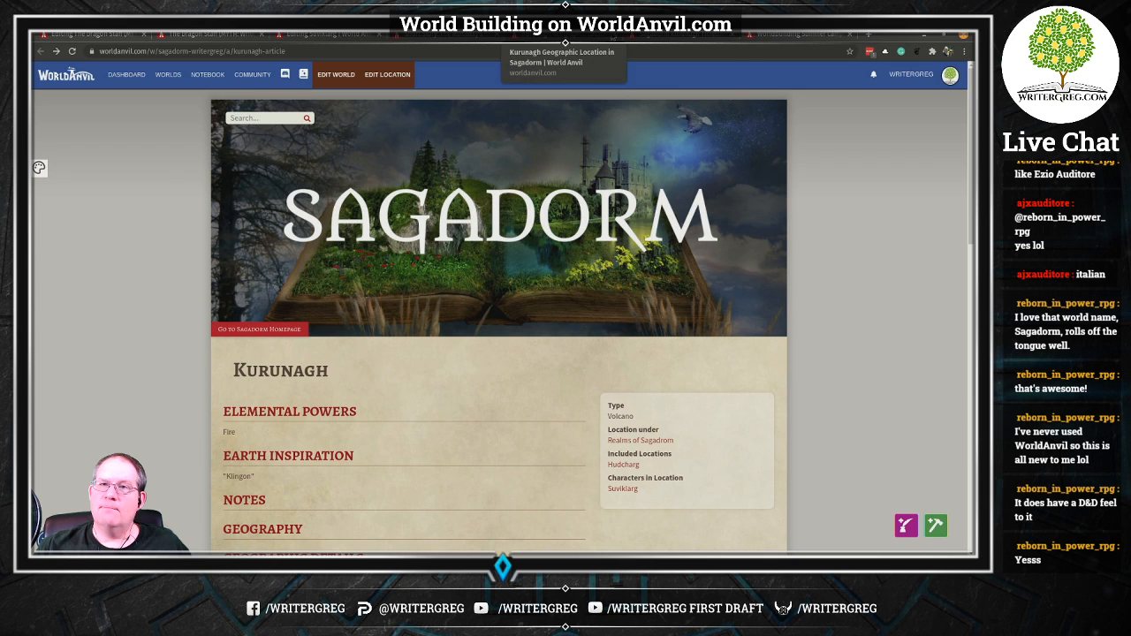
left_click(612, 35)
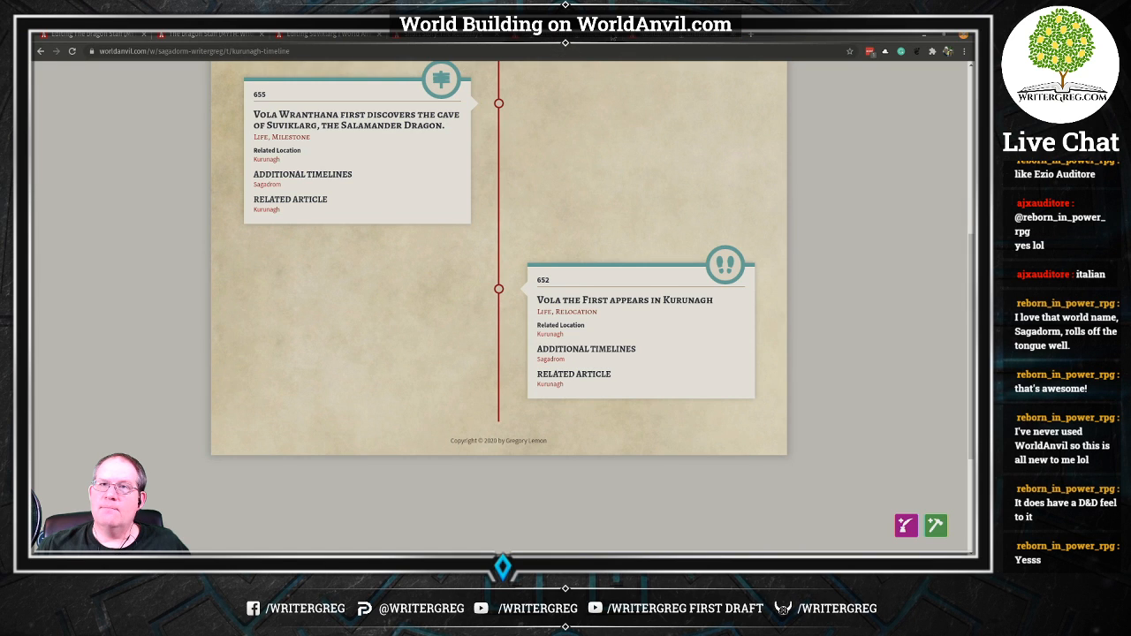
left_click(40, 53)
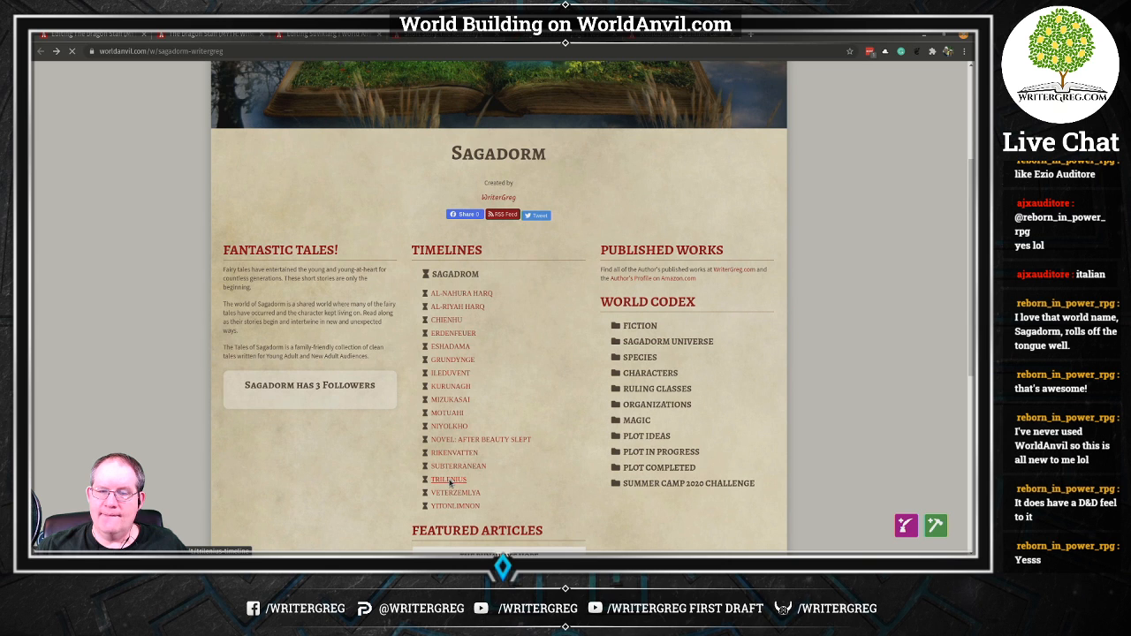
left_click(449, 481)
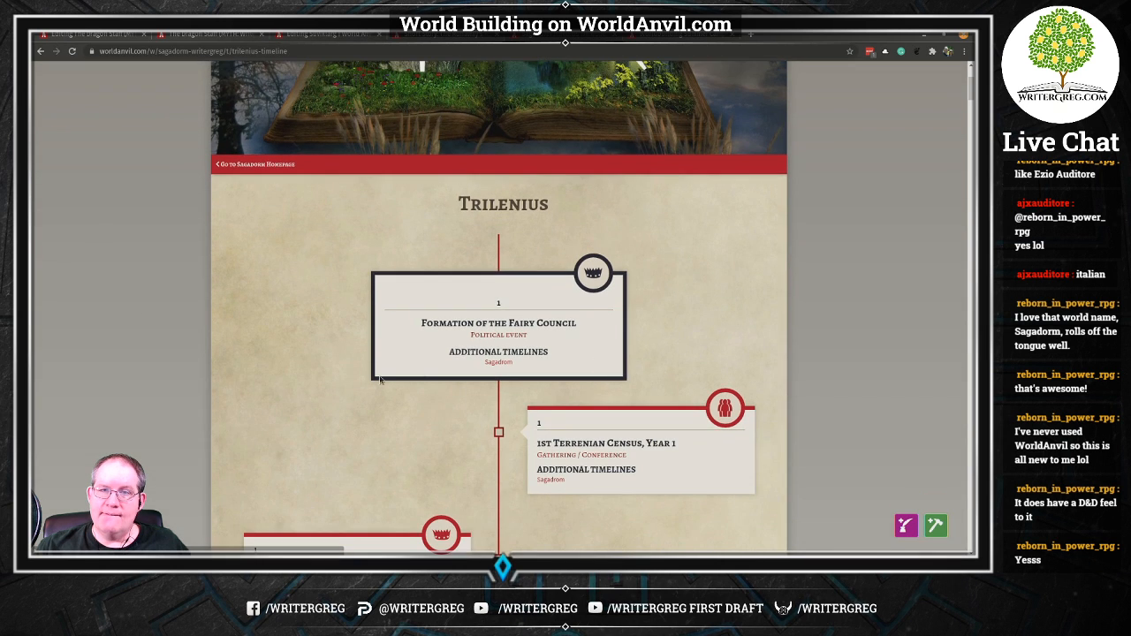
scroll(712, 303, "down", 2)
scroll(686, 315, "up", 2)
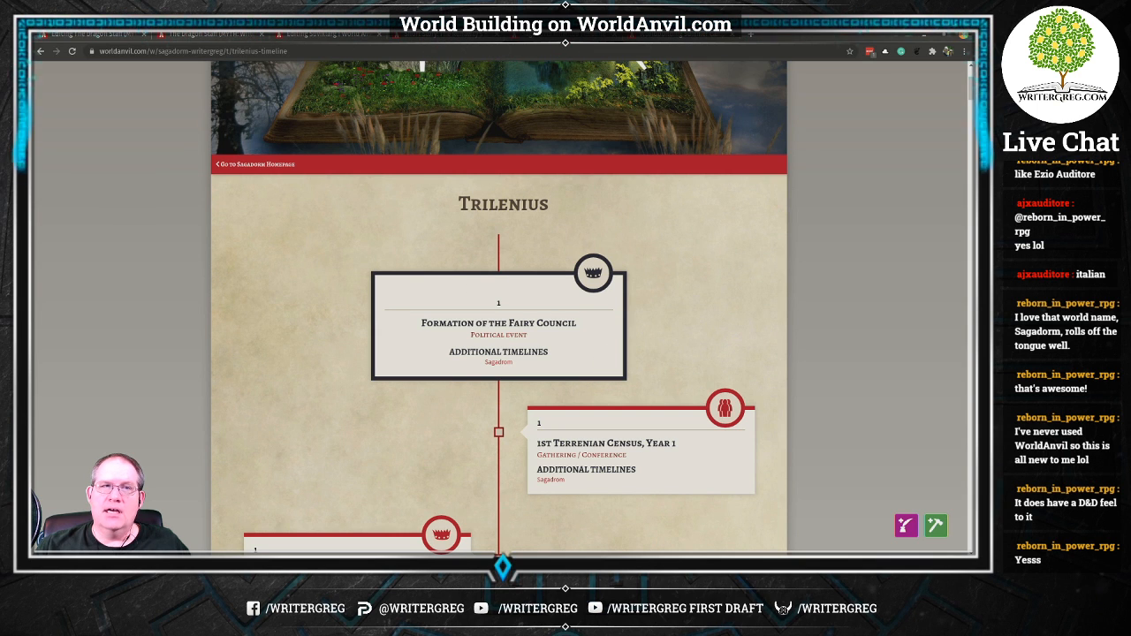
Return to the Sagadorm homepage, open the Sagadorm Universe category and look through its timelines and the World Codex categories.
left_click(41, 51)
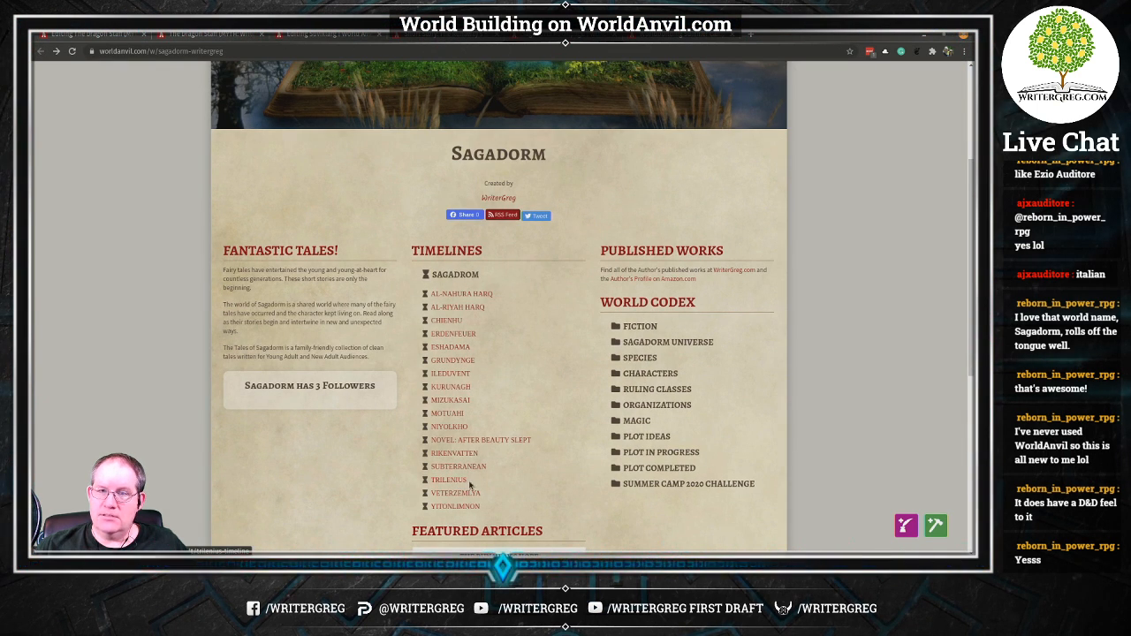
left_click(645, 343)
scroll(509, 303, "down", 3)
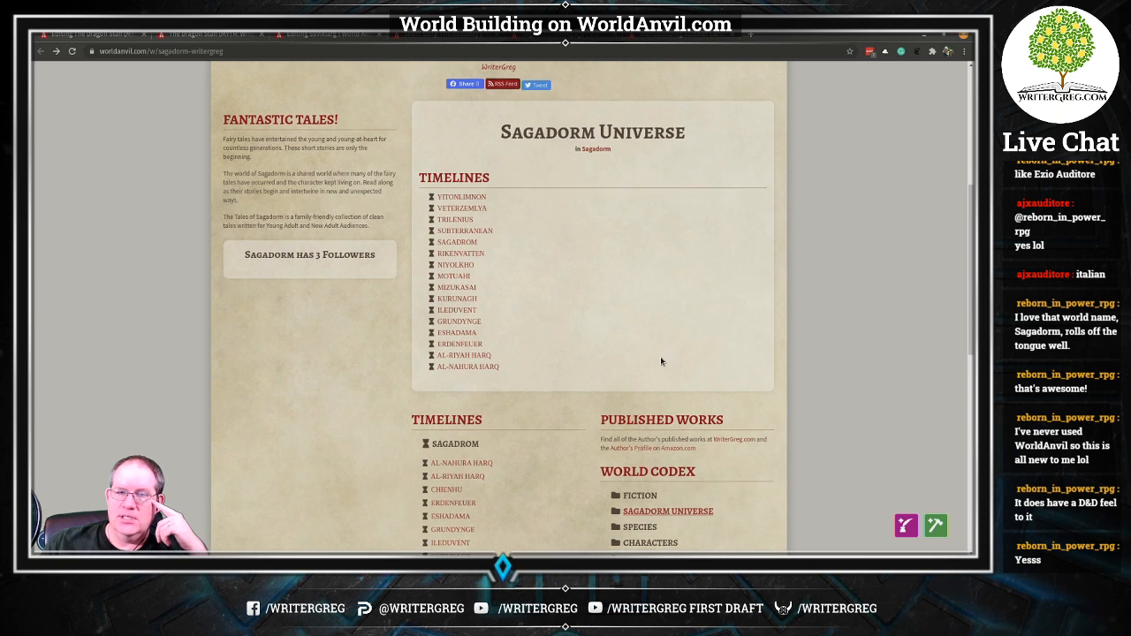
scroll(586, 354, "down", 5)
scroll(698, 376, "up", 2)
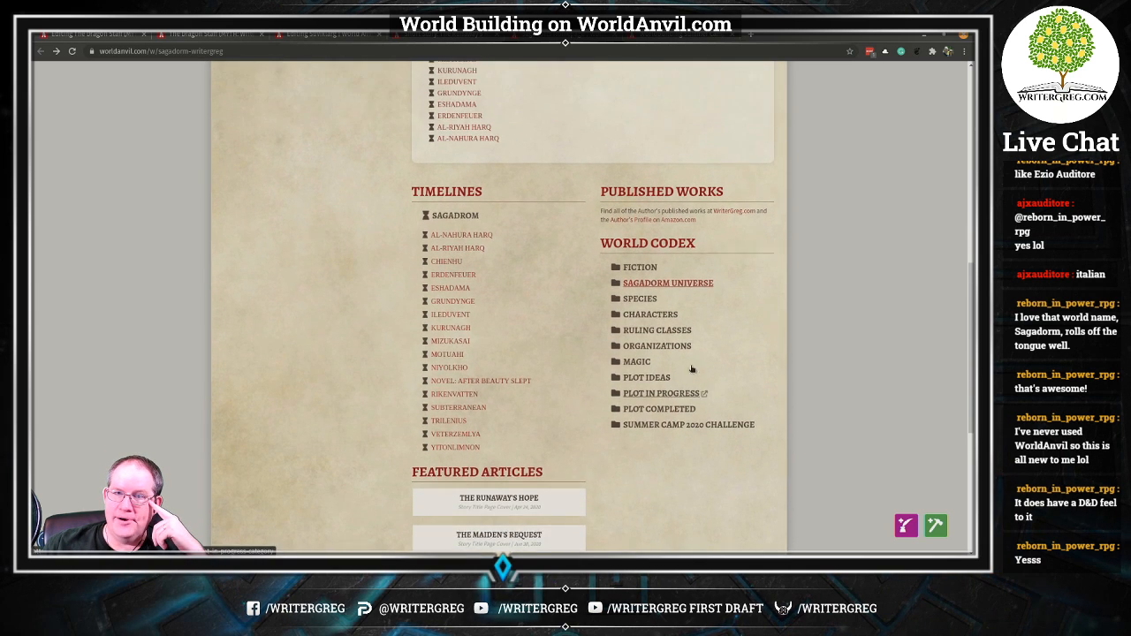
scroll(528, 276, "up", 7)
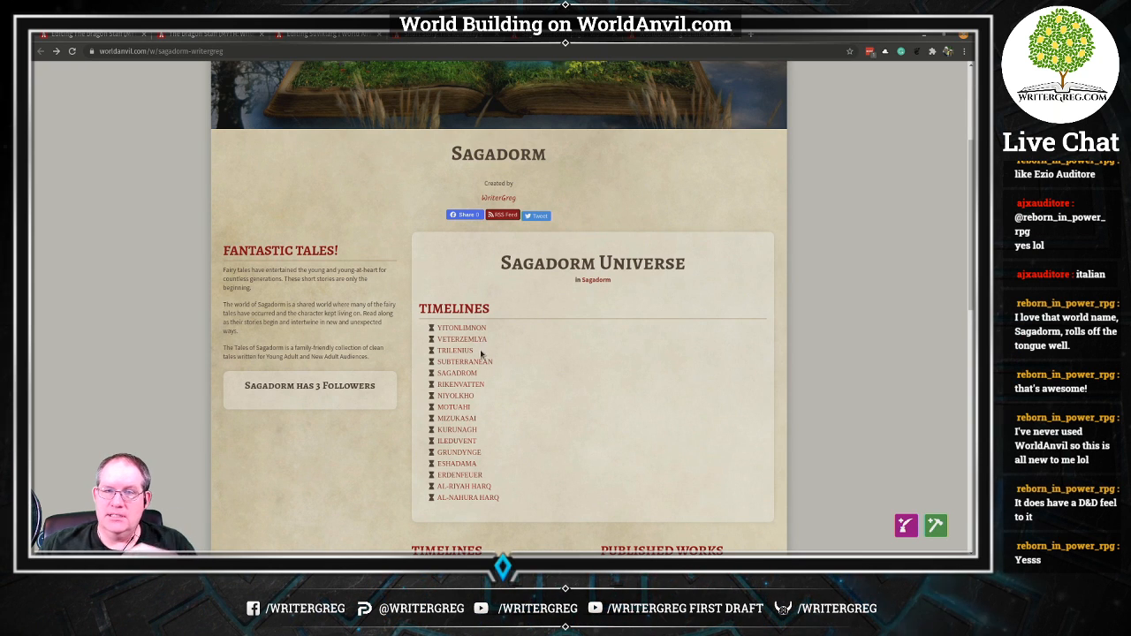
Copy the name TRILENIUS from the Sagadorm Universe timeline list to the end of "Her tomb in" in the Historical Basis.
left_click_drag(484, 353, 436, 351)
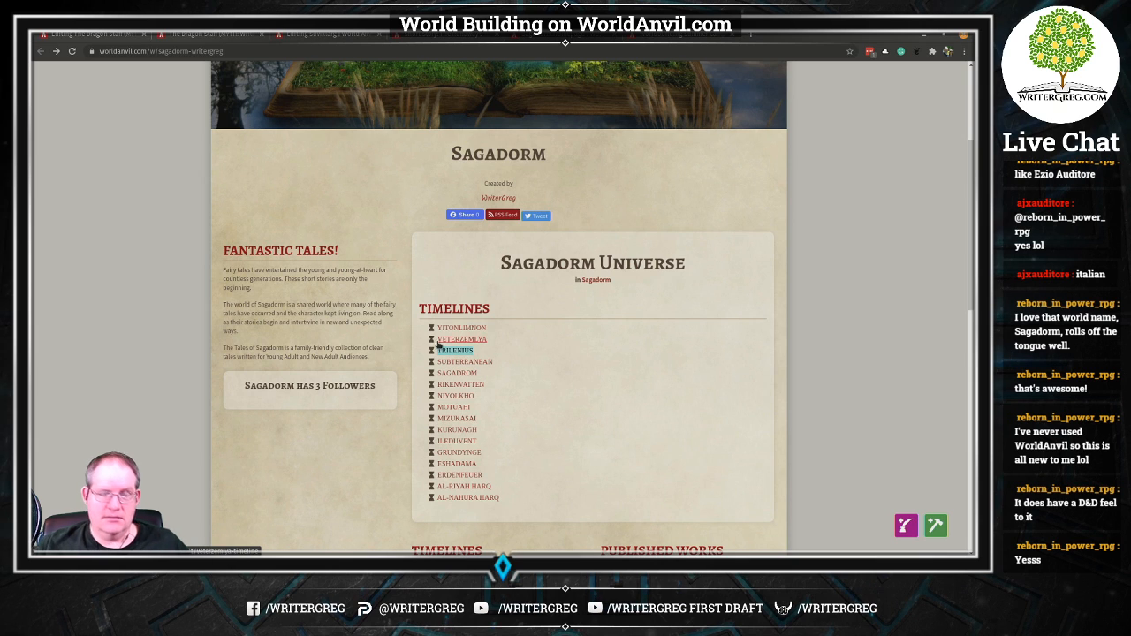
left_click(189, 35)
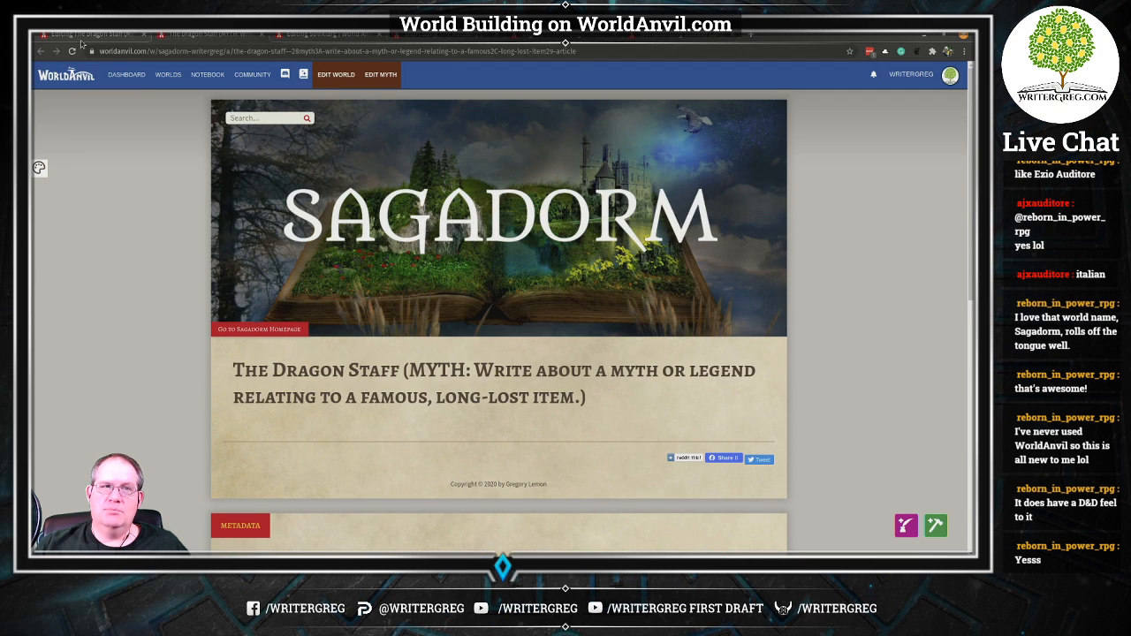
left_click(85, 35)
type("TRILE")
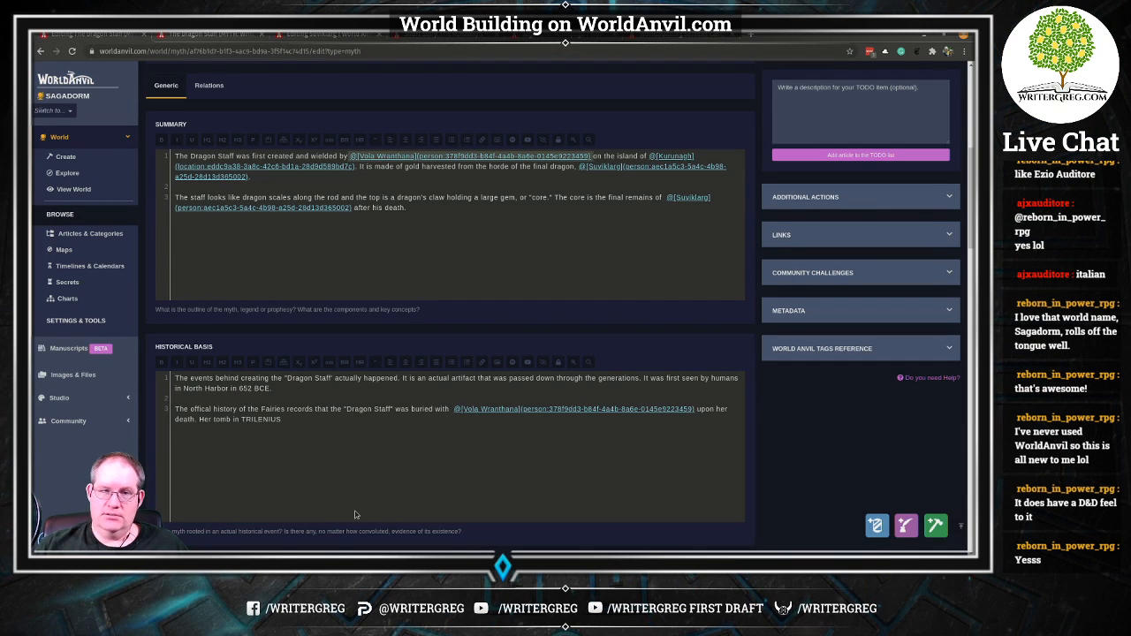
type("NIUS")
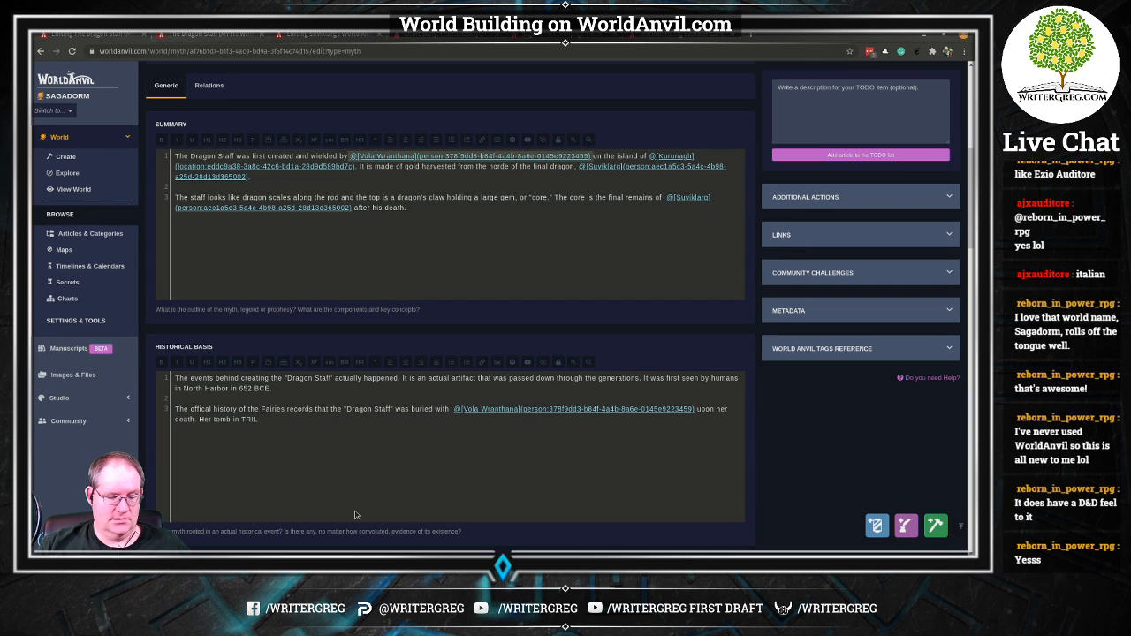
type(". ")
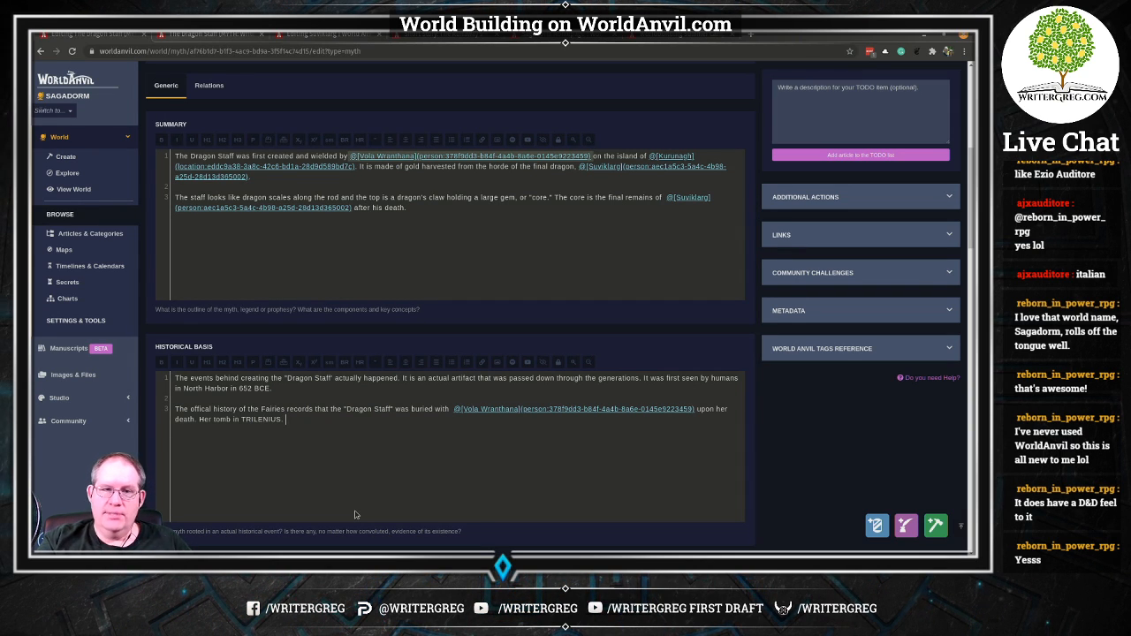
key("BackSpace")
key("BackSpace")
Complete the tomb sentence in the Historical Basis with "was raided 7 years after her burial where the staff was looted.".
type(" was ")
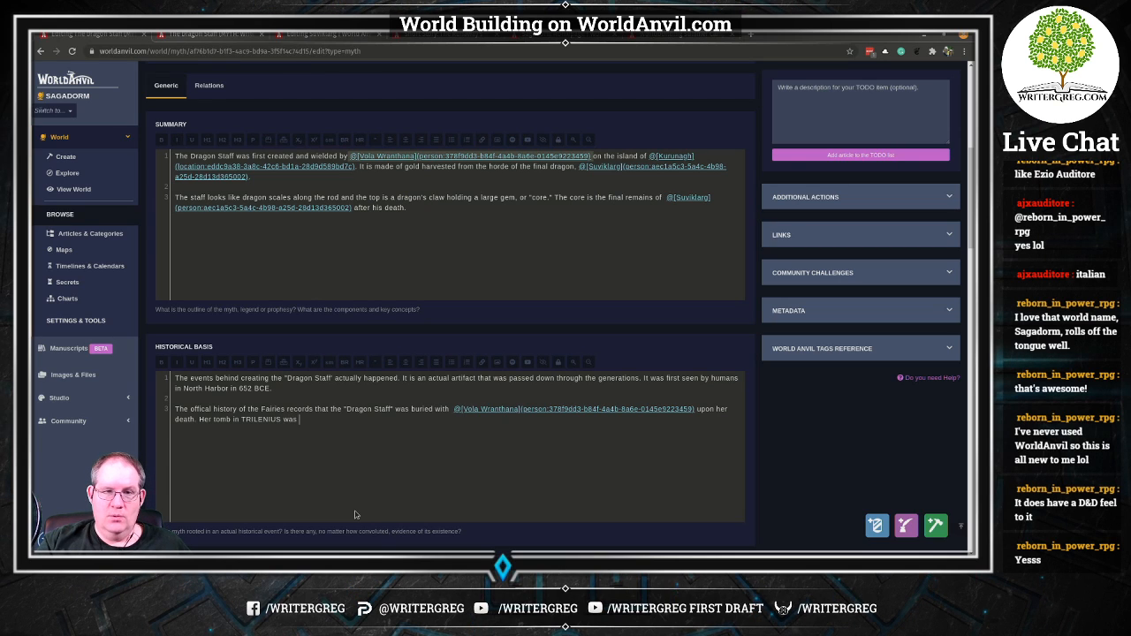
type("raided")
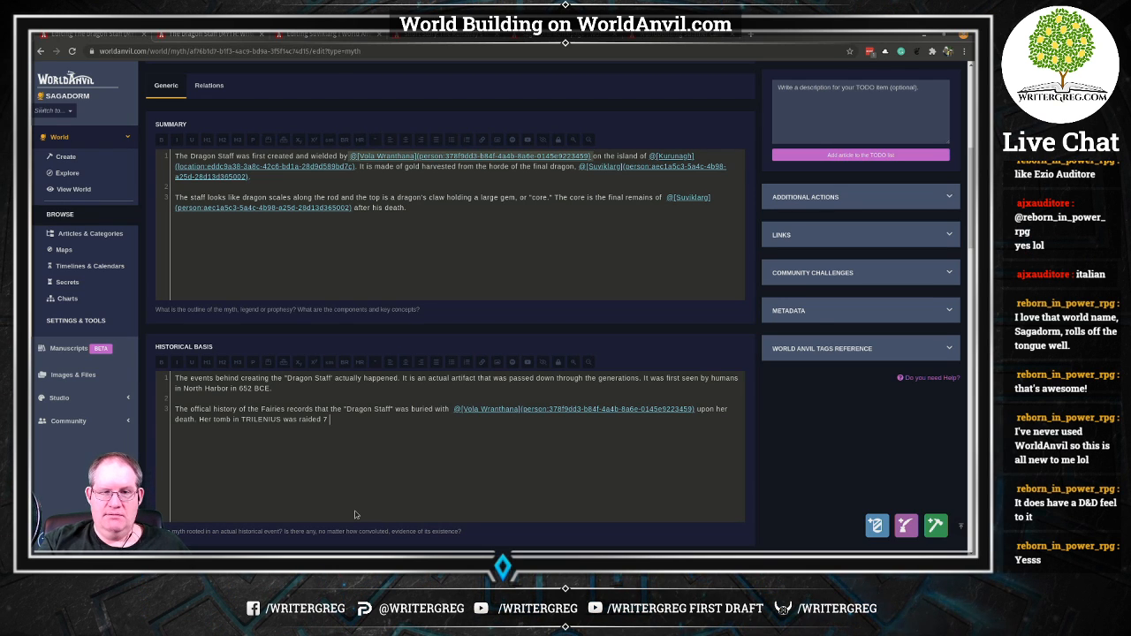
type("7 years aft")
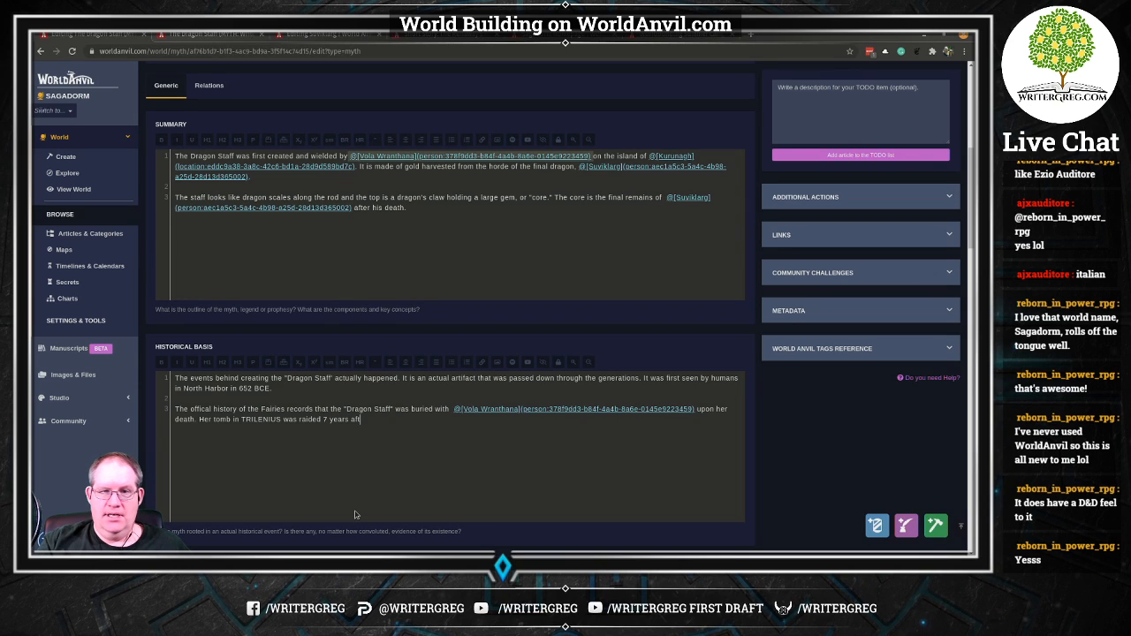
type("er her")
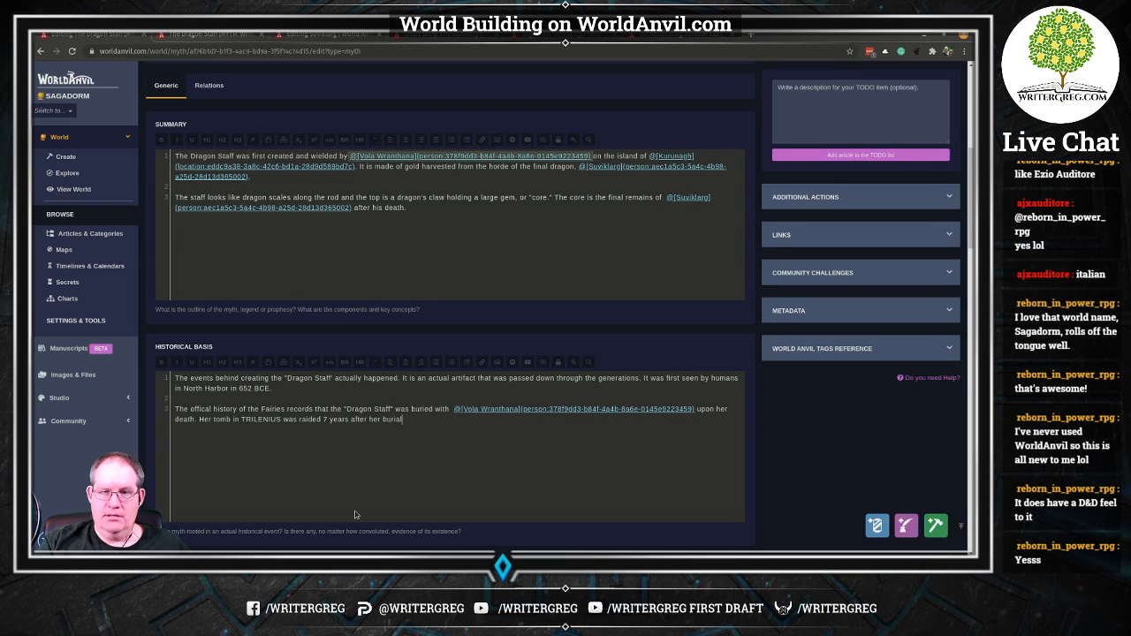
type(" burial. ")
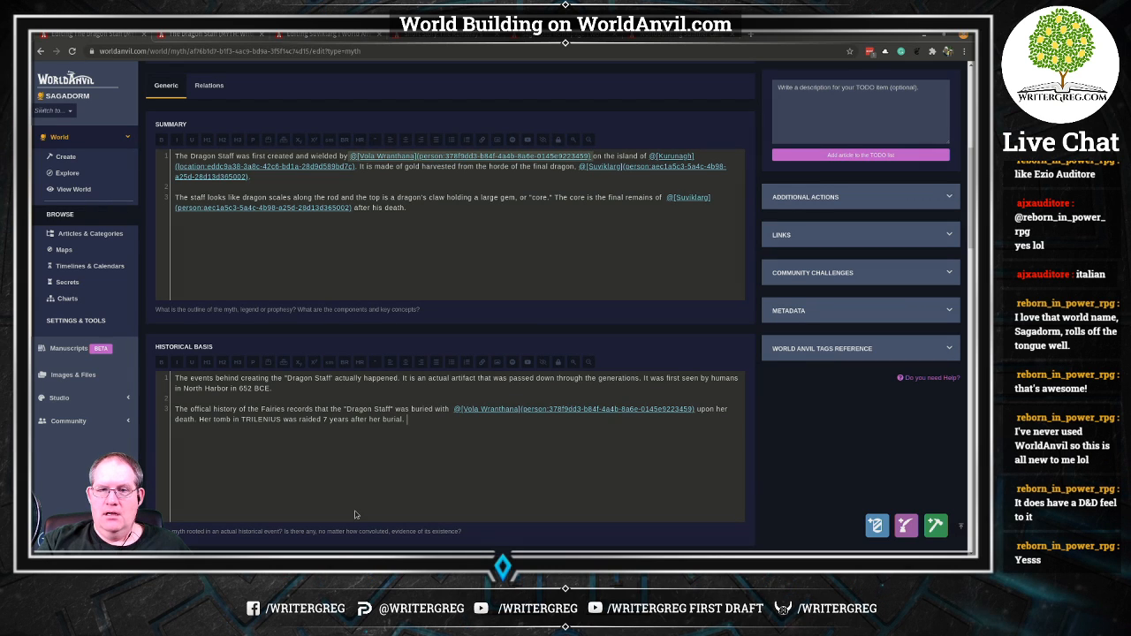
type("The")
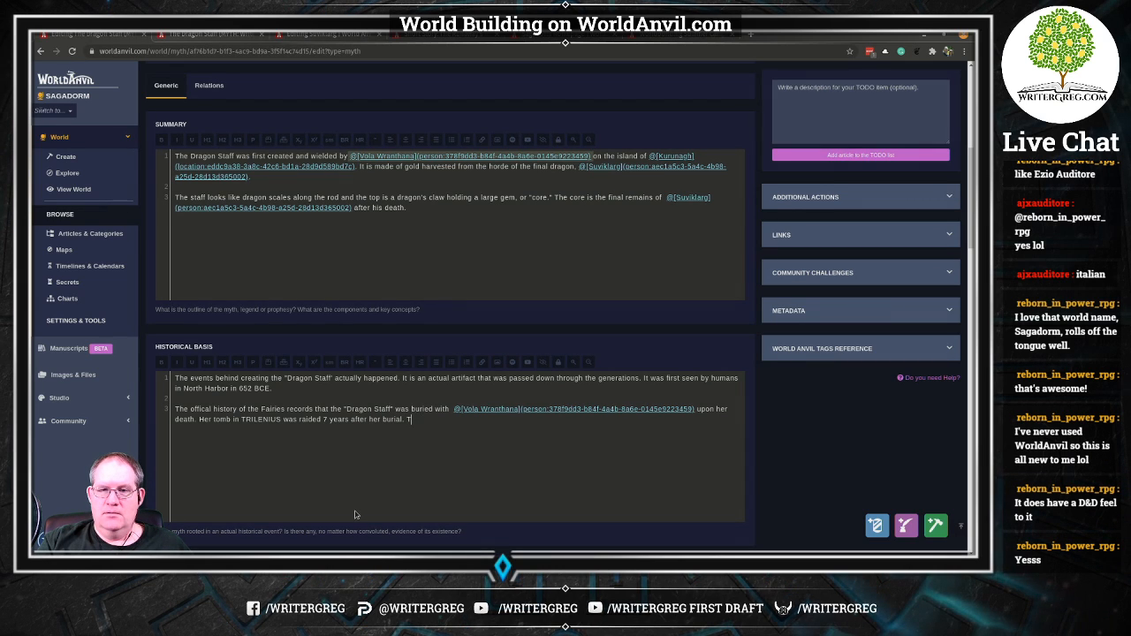
key("BackSpace")
key("BackSpace")
key("BackSpace")
type("where the sta")
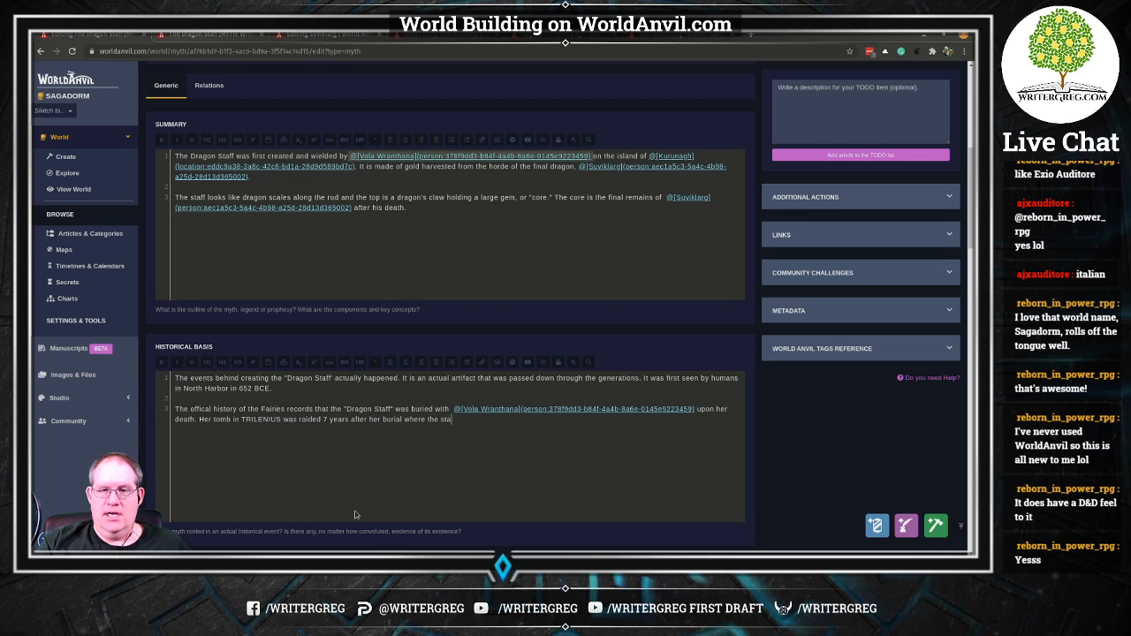
type("ff was ")
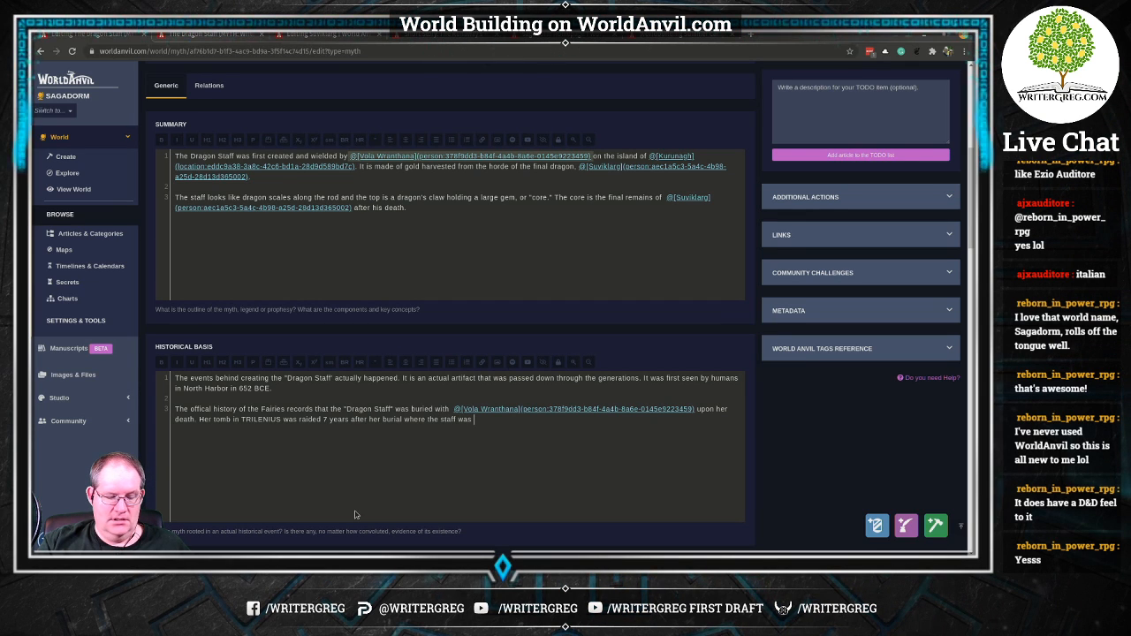
type("looted. ")
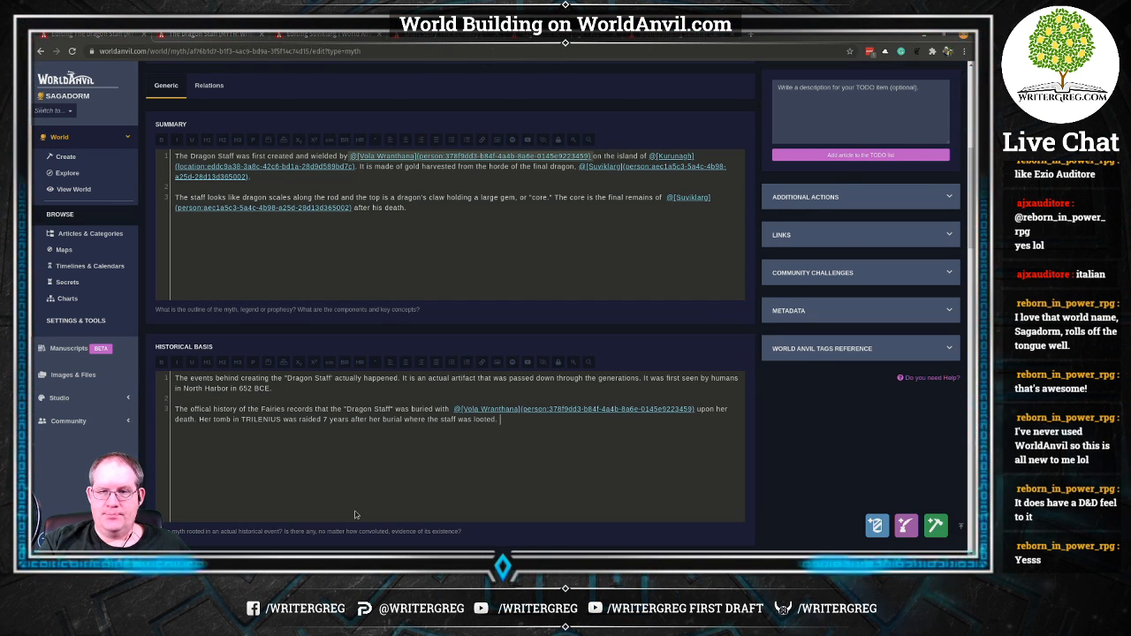
Add a Historical Basis sentence that the Dragon Staff's journeys have become legendary as many fairy or fae are rumored to possess it and its power.
type("The his")
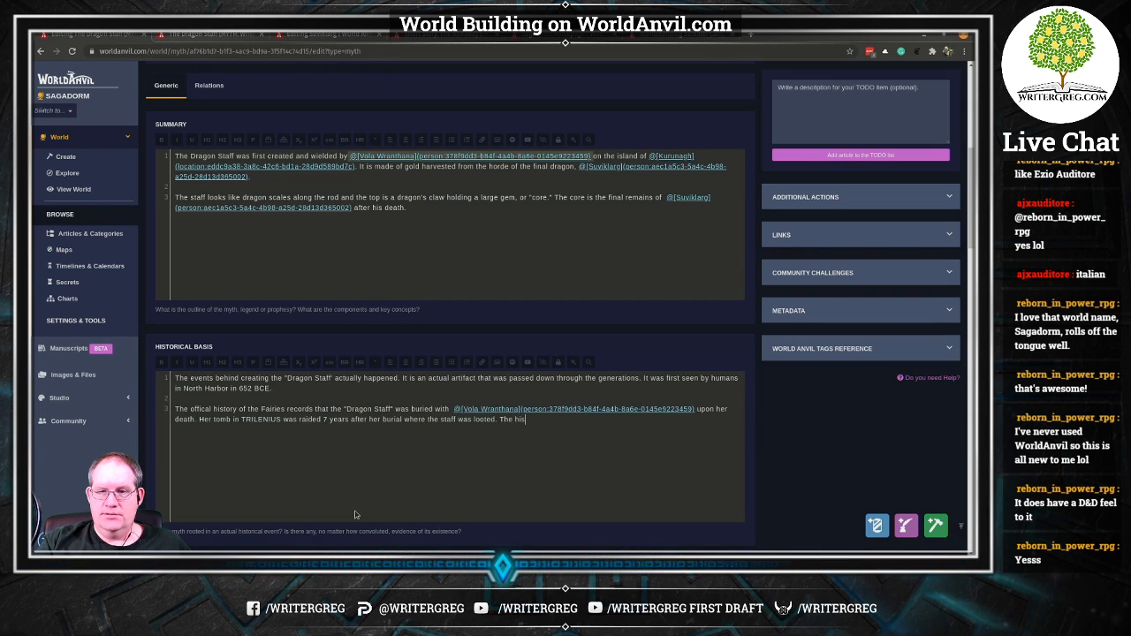
type("tory of the journeys of the Dragon Staff have become legenda")
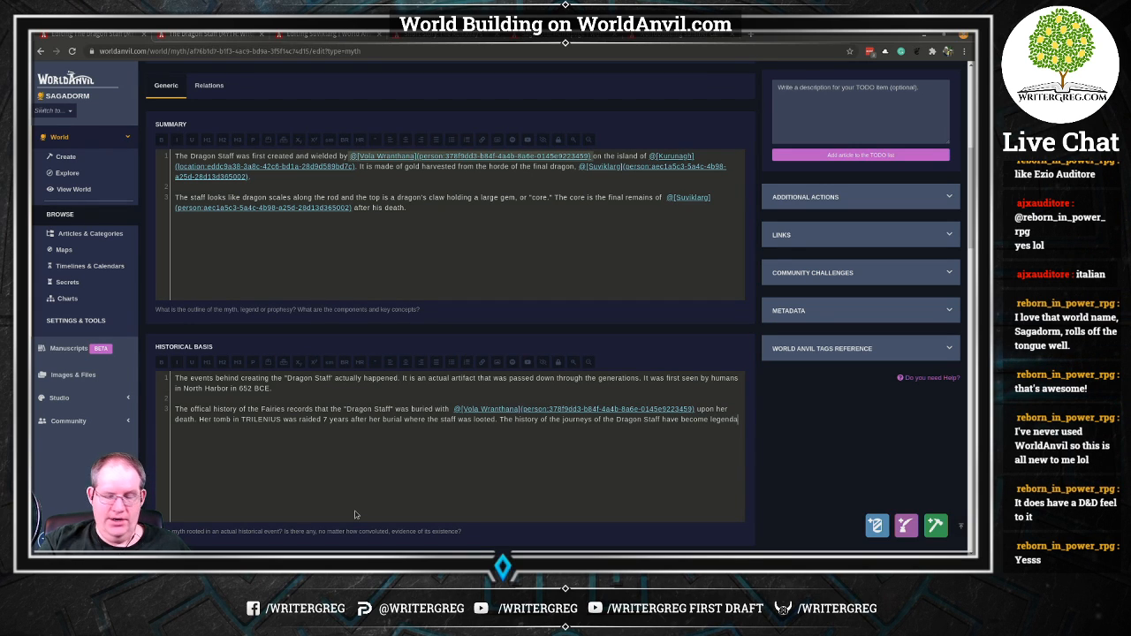
type("ry as")
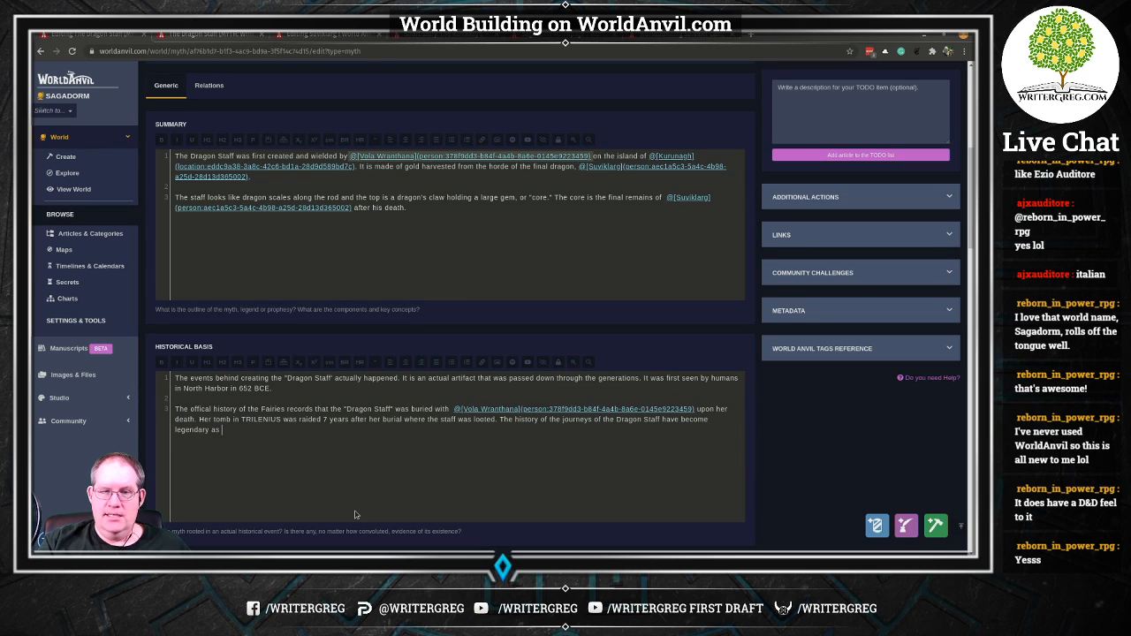
type(" many")
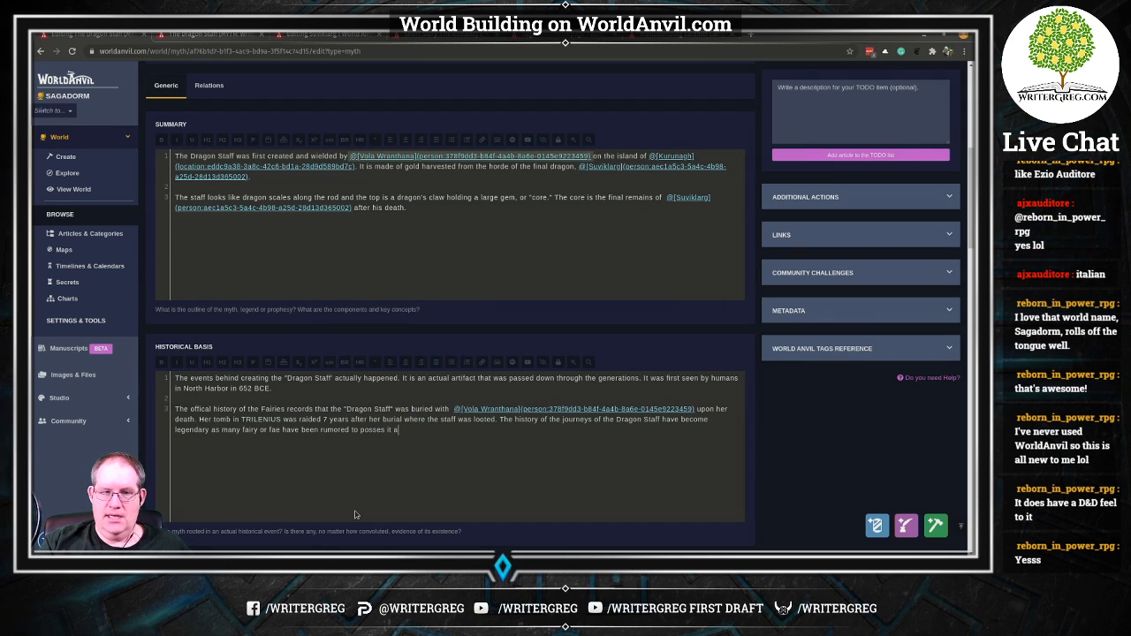
type("nd its power.")
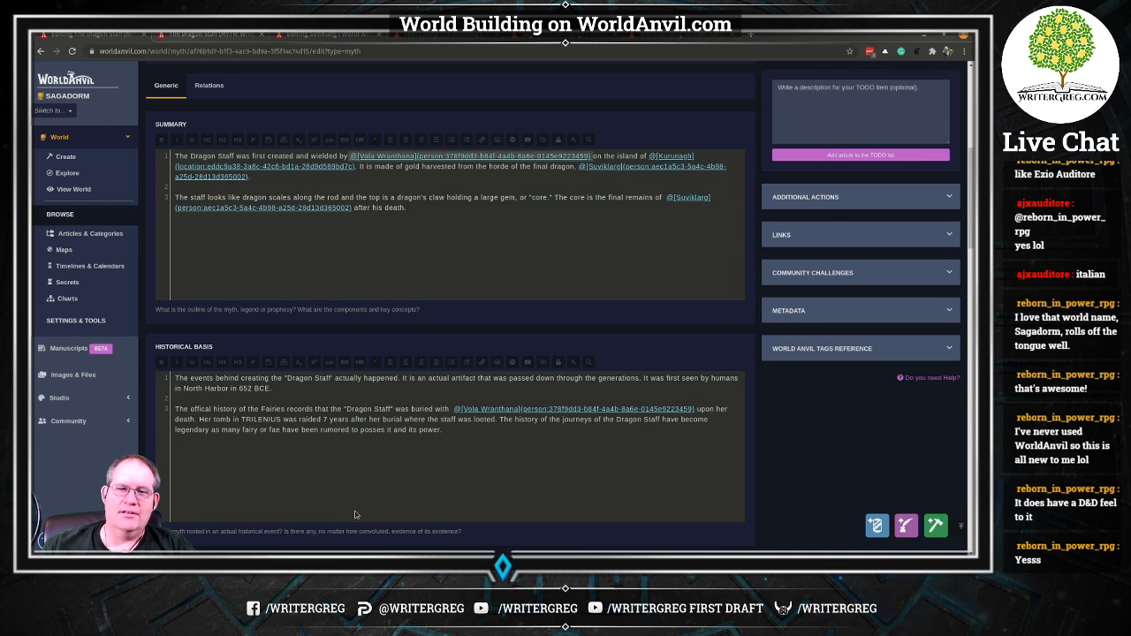
Save the changes to the Dragon Staff myth article.
scroll(797, 229, "up", 13)
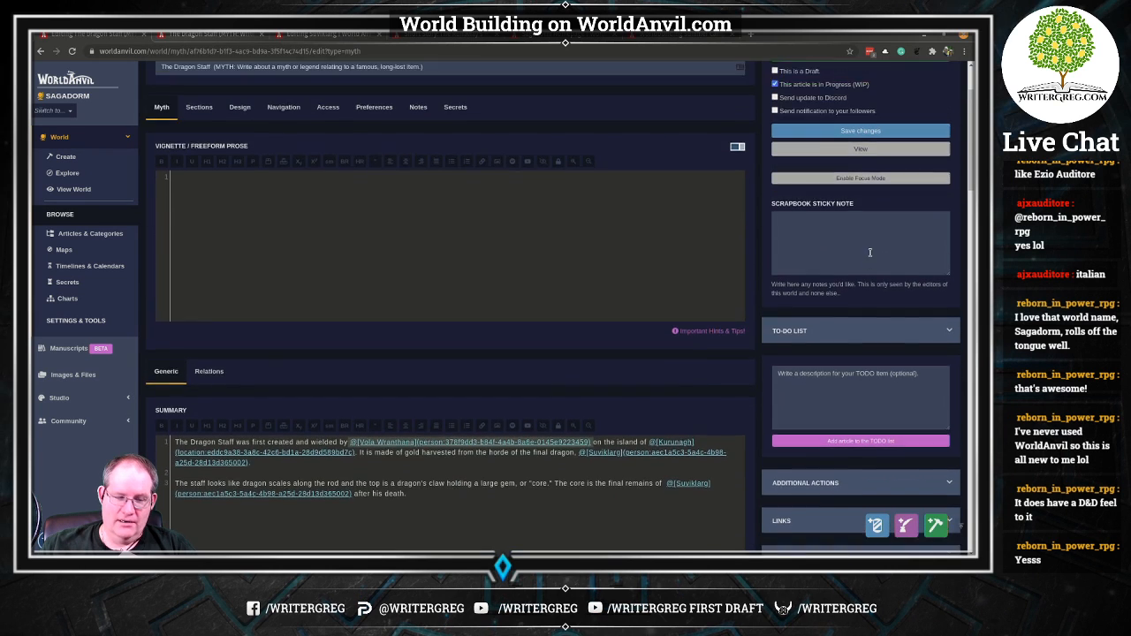
scroll(866, 252, "up", 1)
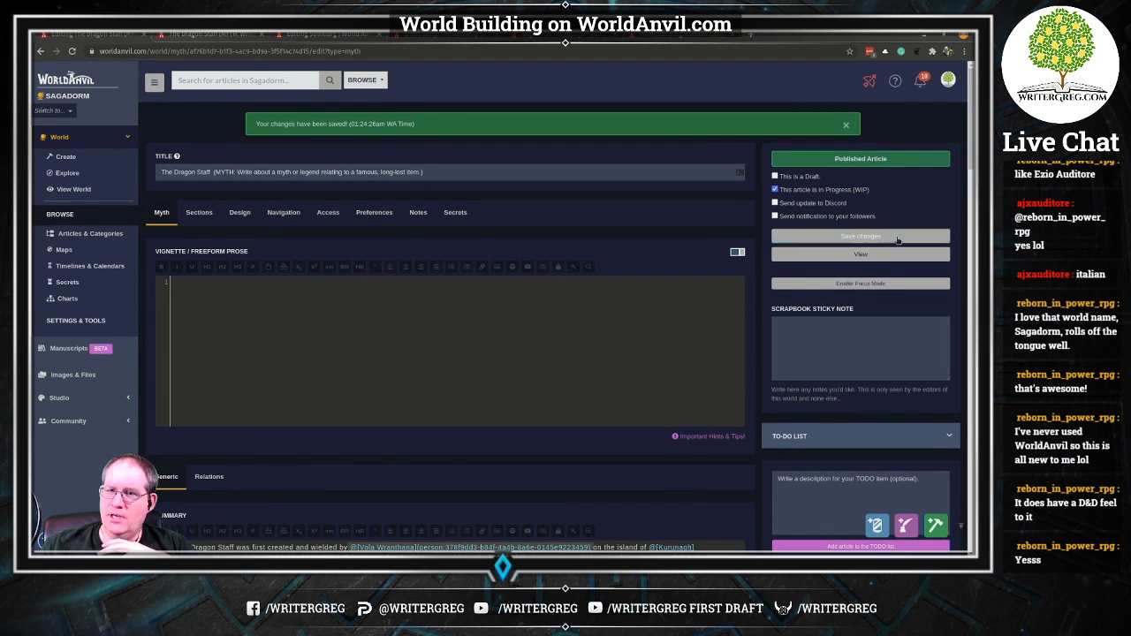
left_click(866, 239)
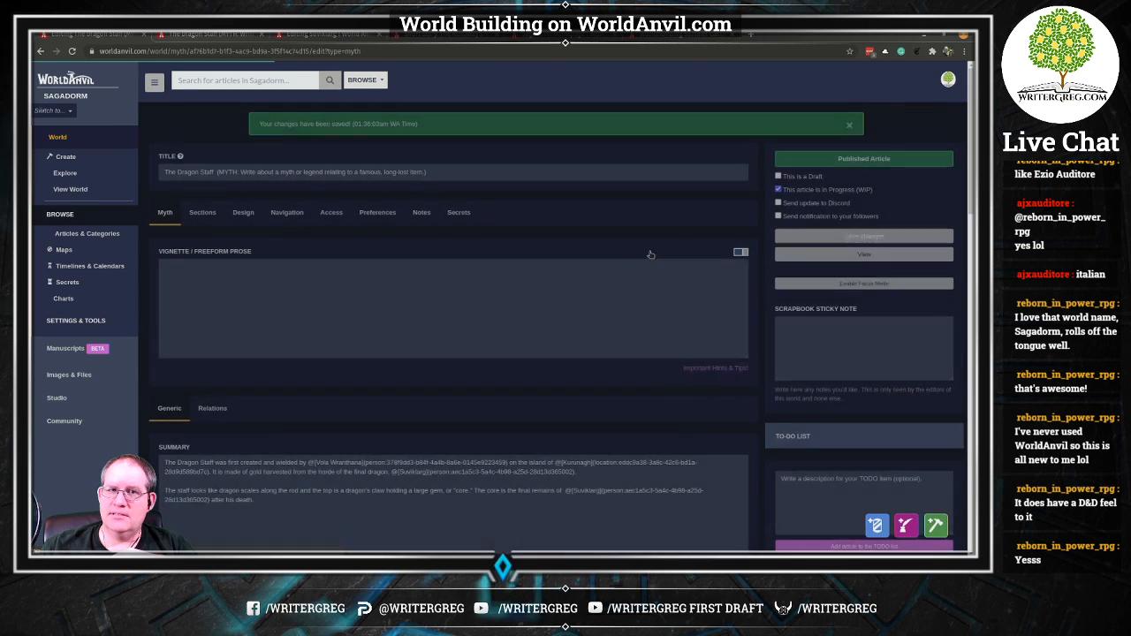
Begin the Spread / Apocrypha text with "The historical knowledge of the Dragon Staff is well known amongst those who study fairy lore.".
scroll(488, 404, "down", 10)
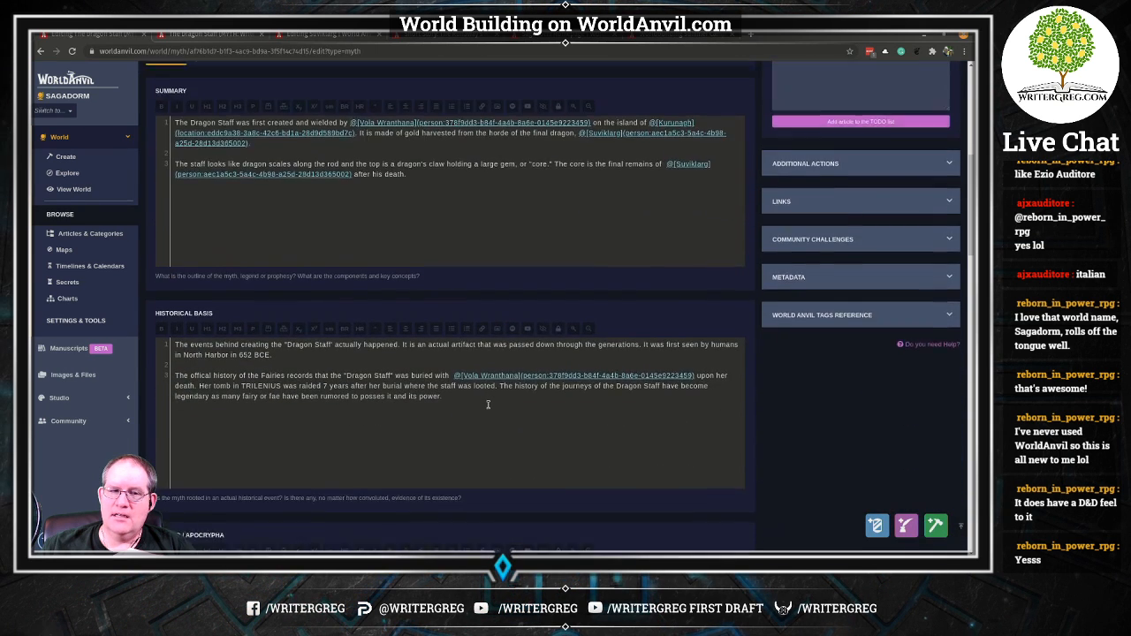
scroll(488, 405, "down", 1)
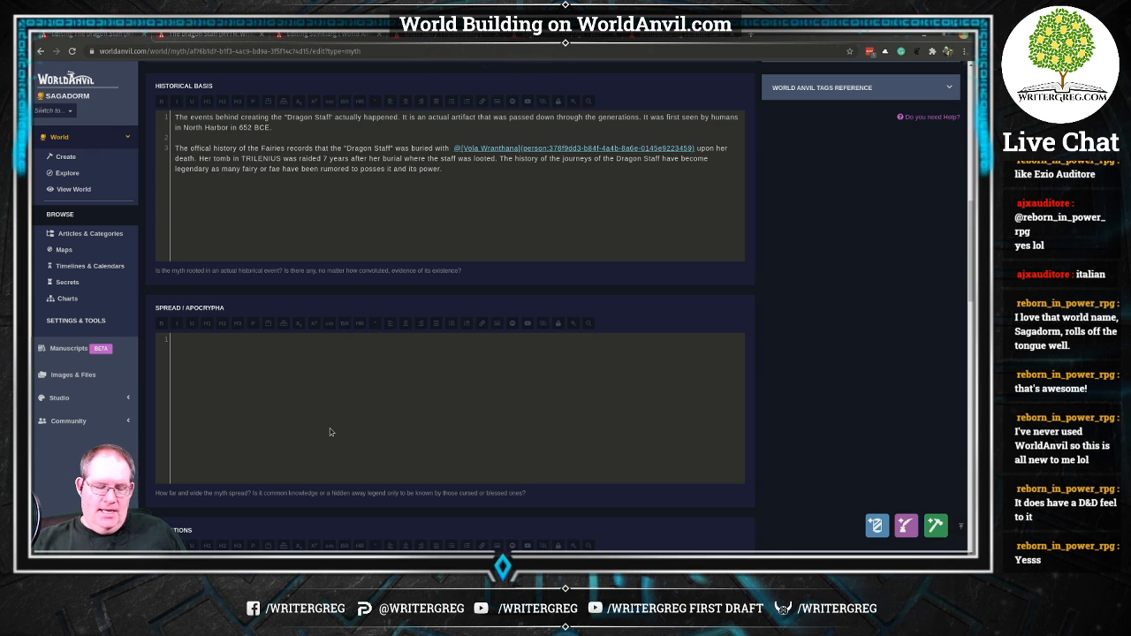
type("The knowl")
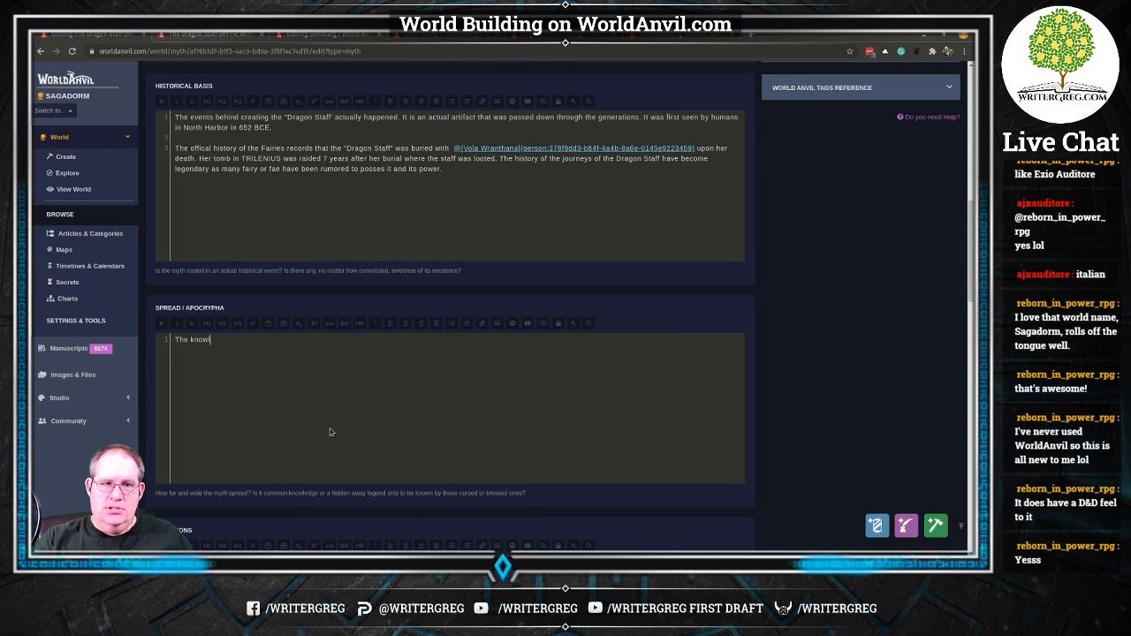
type("edge of the Dr")
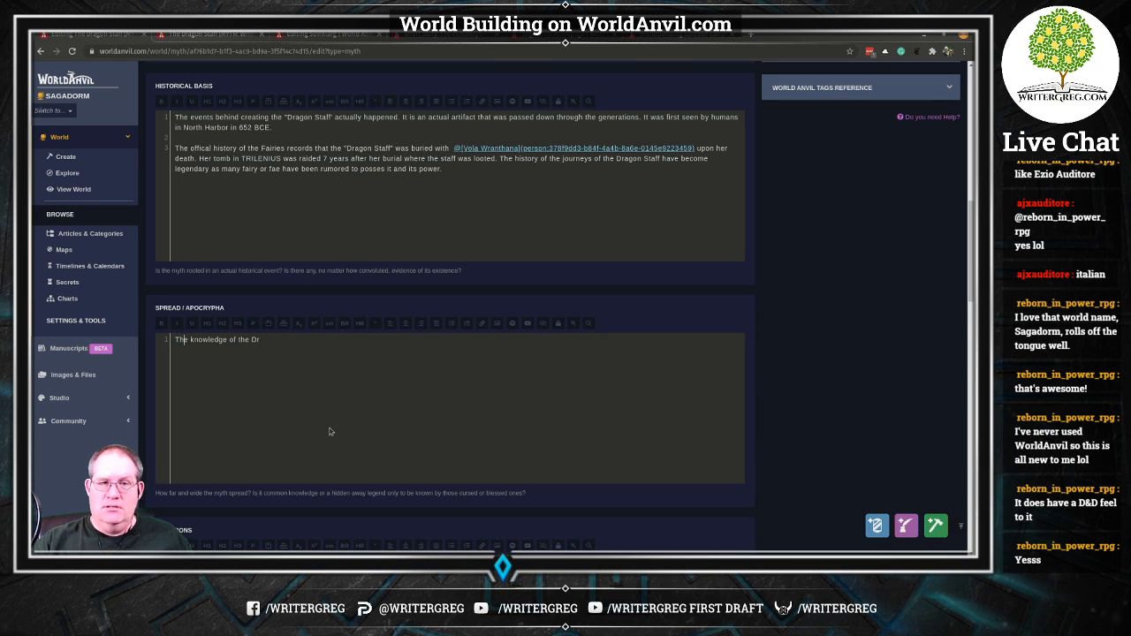
type("histo")
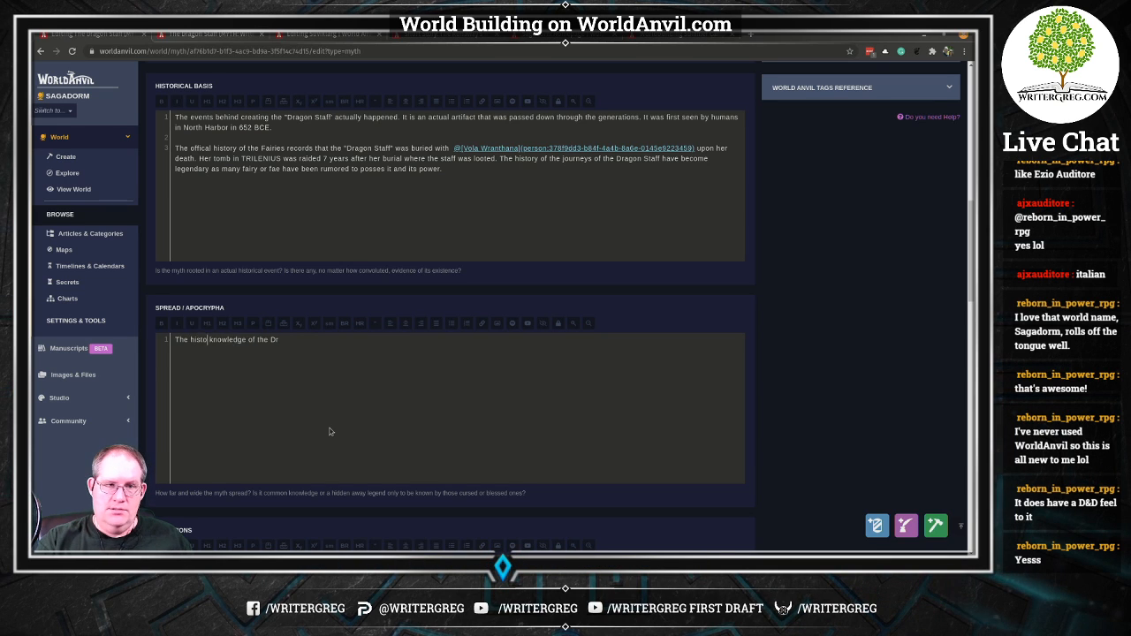
type("rical")
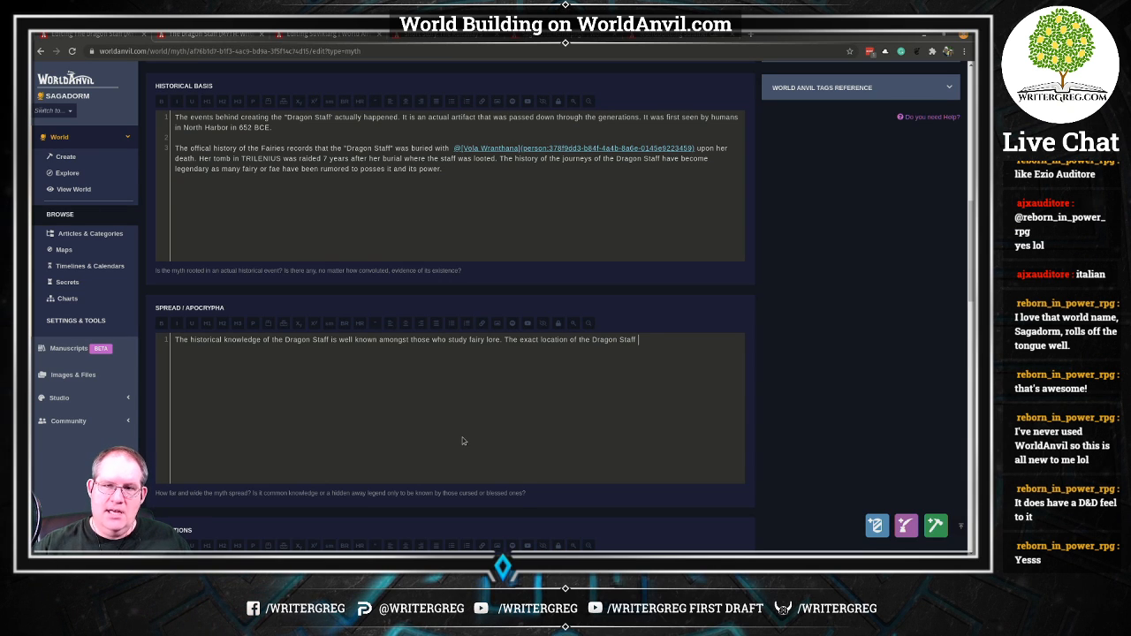
Complete the Spread / Apocrypha location sentence with "is unknown and of great interest of the Fairy Council who works to try to track and recover it.".
type("is ")
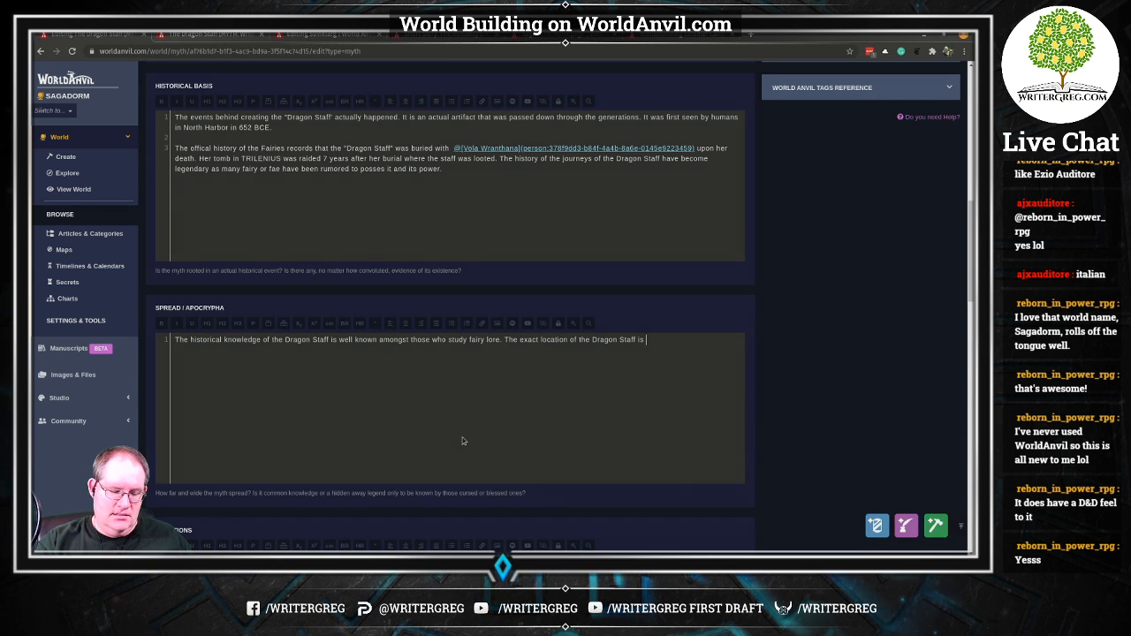
type("unknown and o")
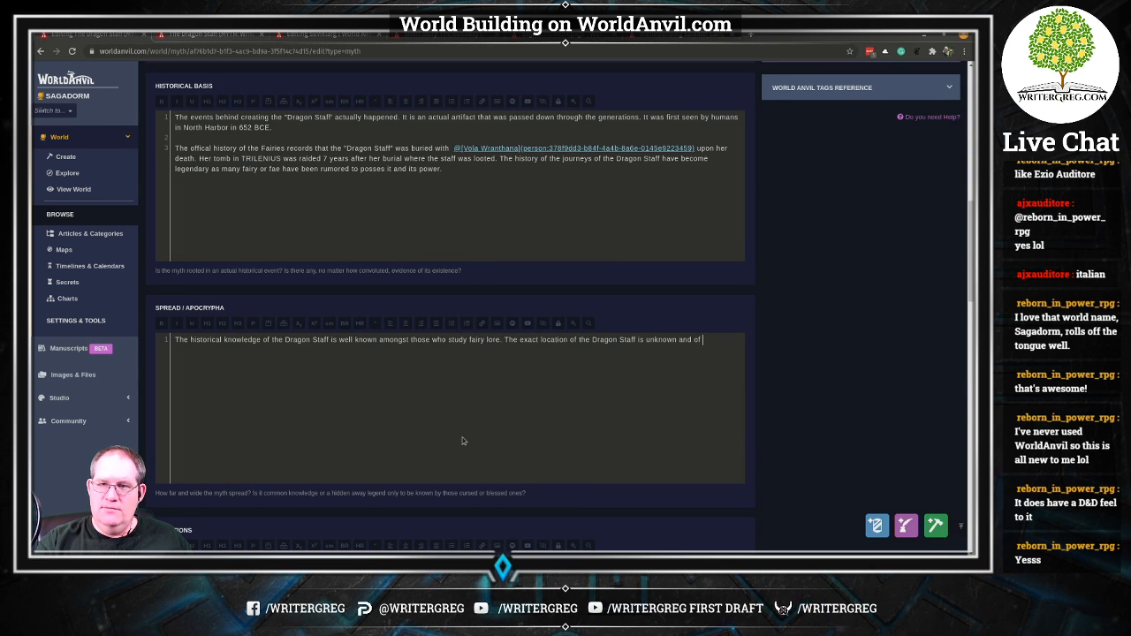
type("f great inter")
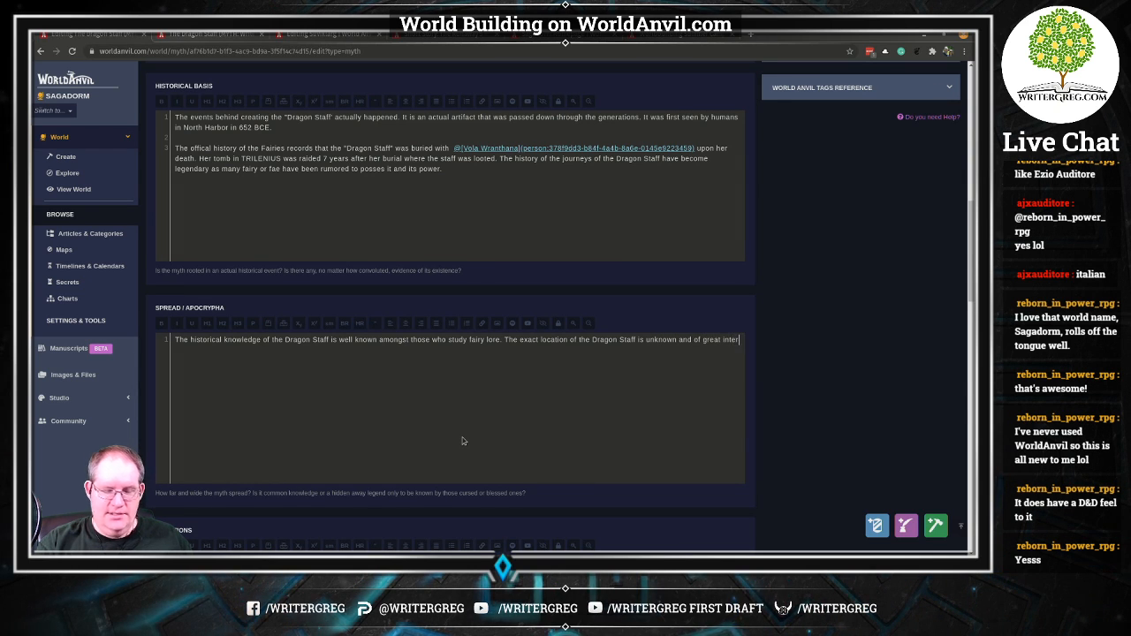
type("est of the ")
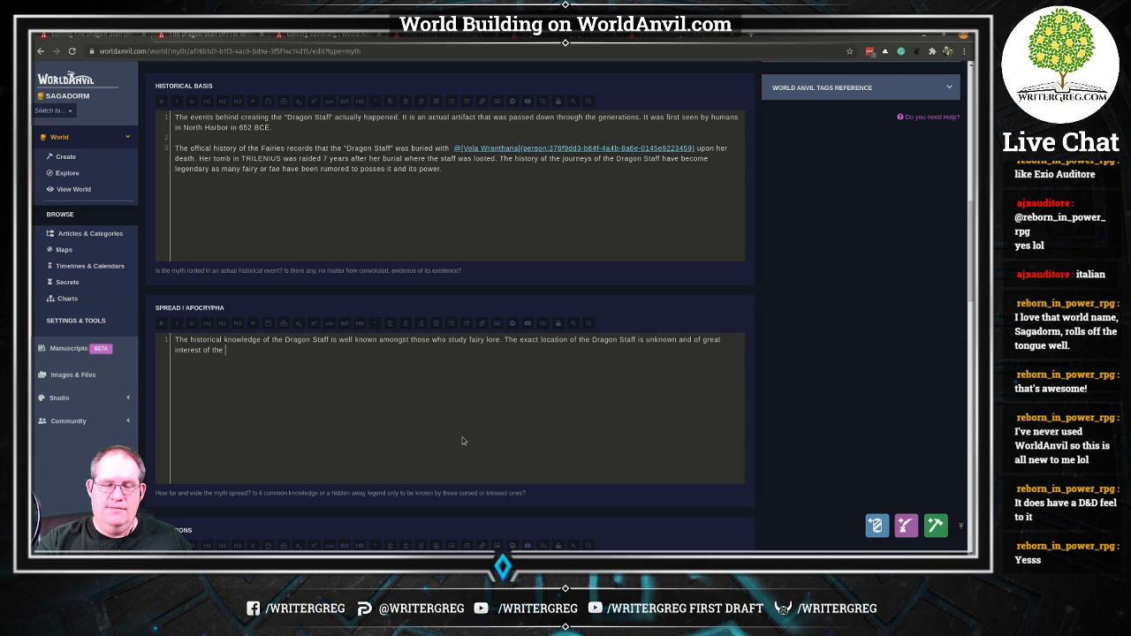
type("Fairy Coun")
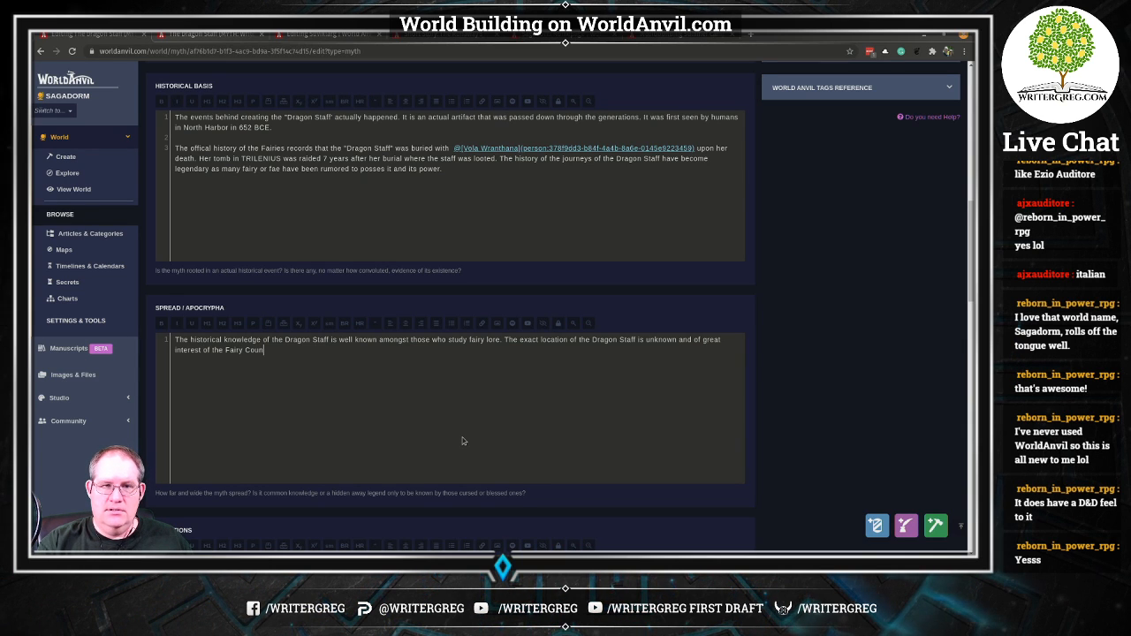
type("cil who wor")
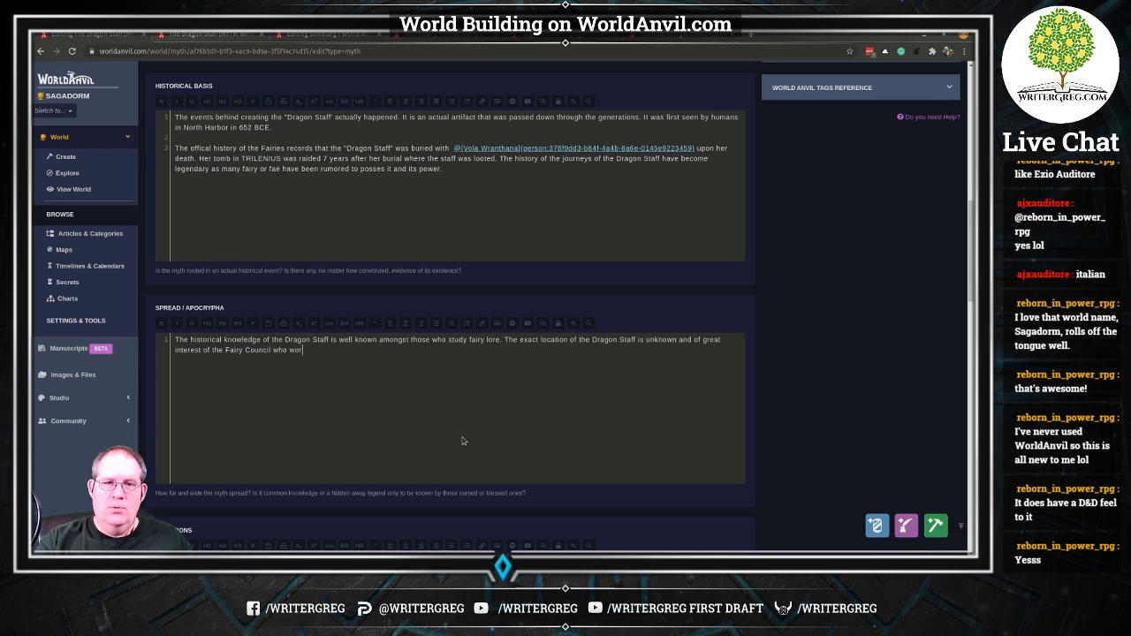
type("ks ")
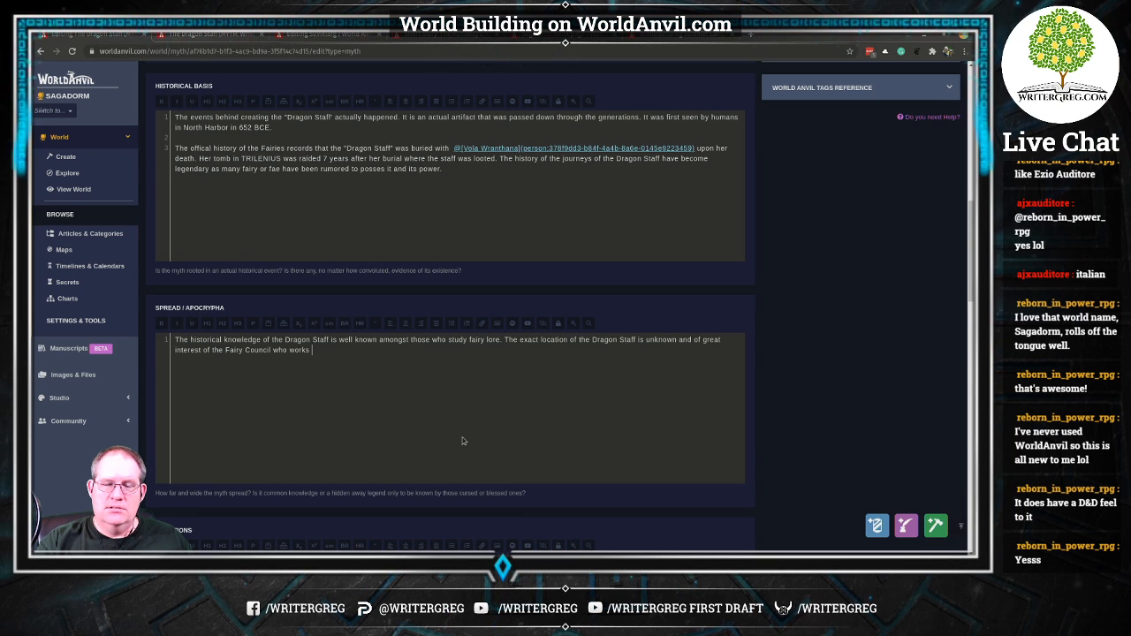
type("to")
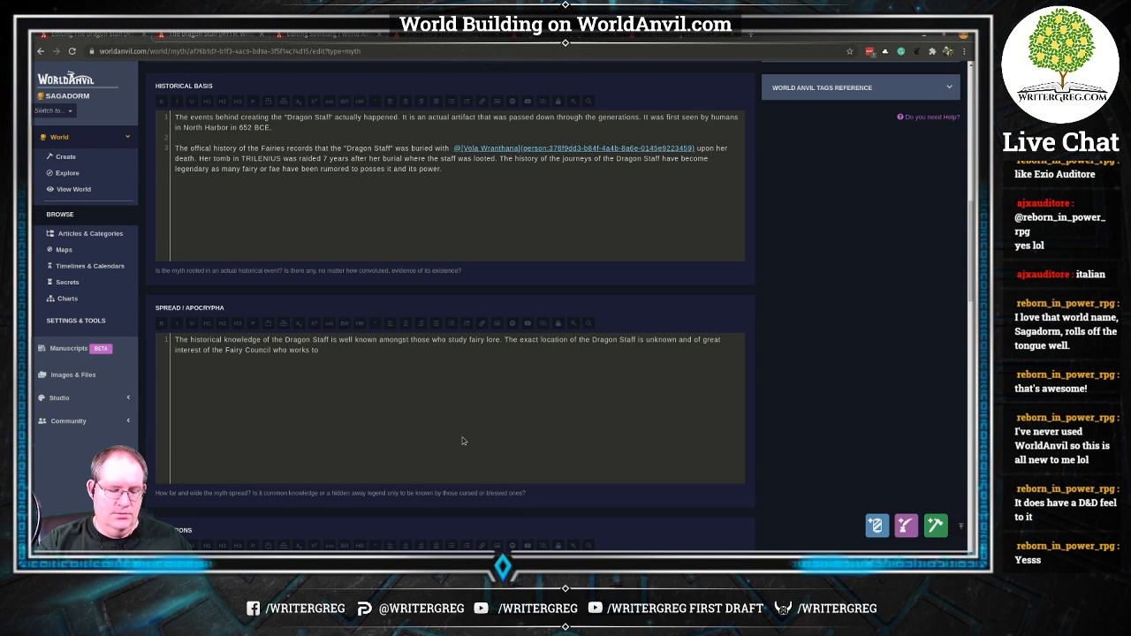
type(" try to ")
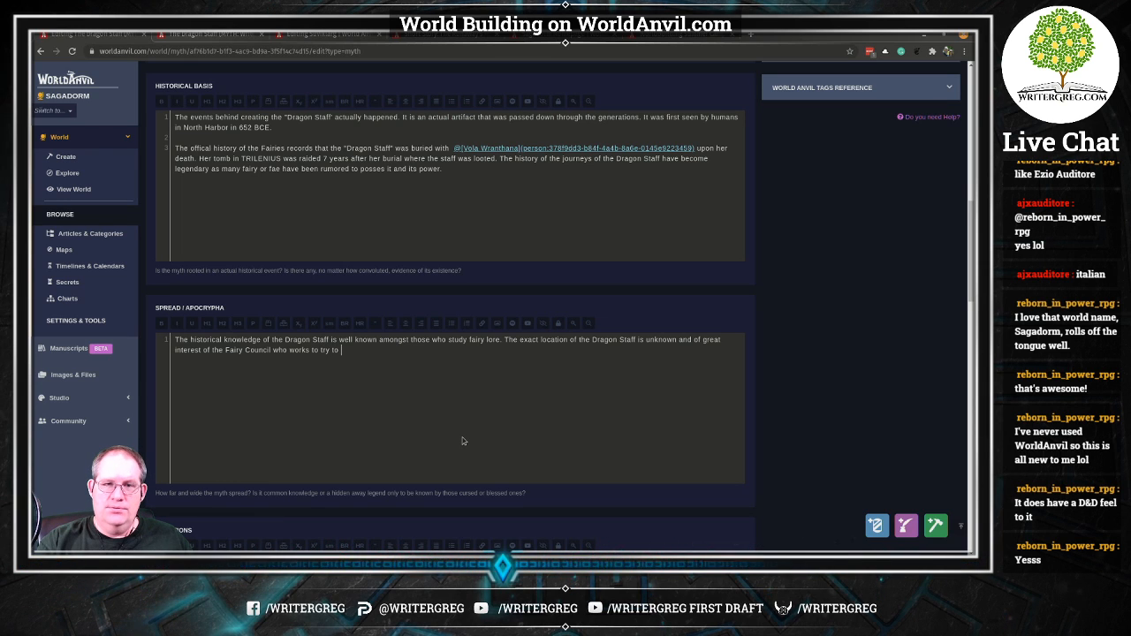
type("track i")
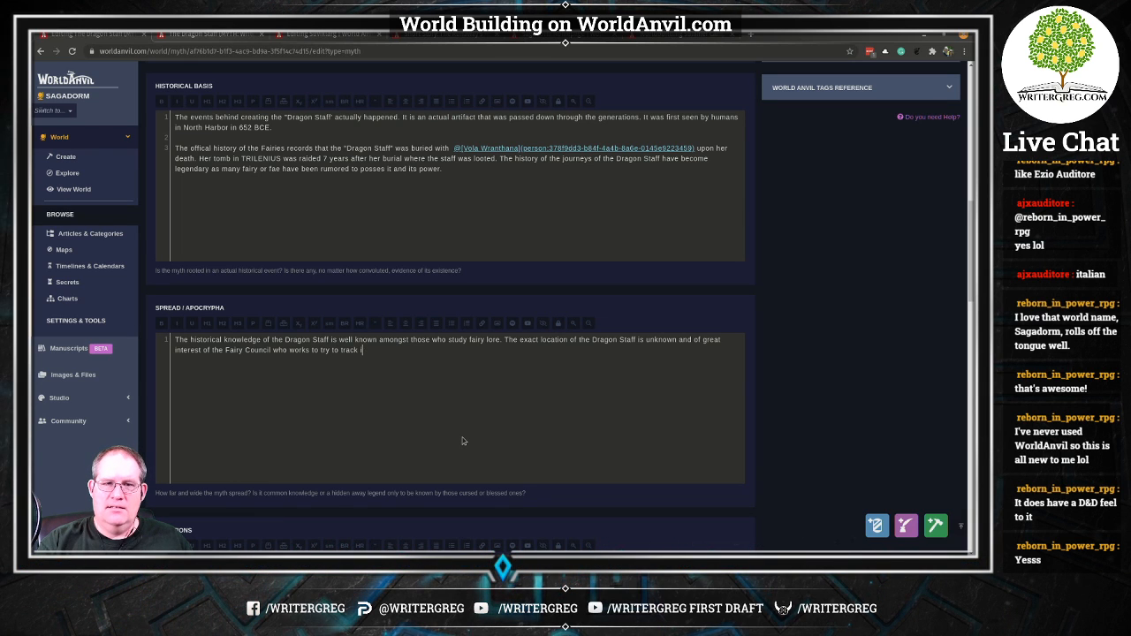
key("BackSpace")
type("and recov")
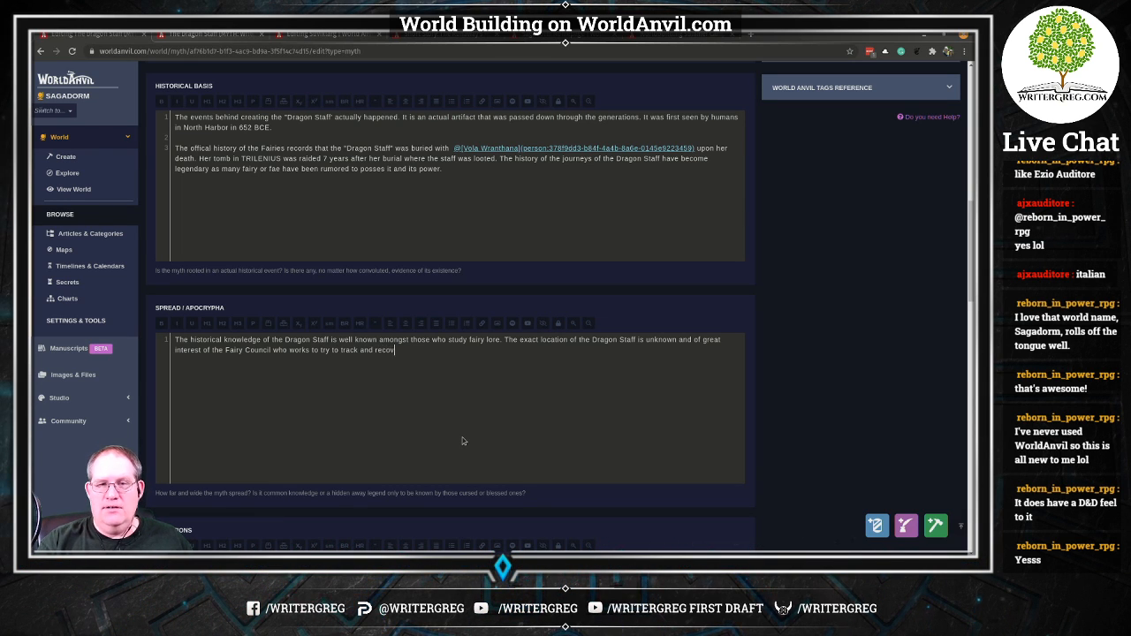
type("er it.")
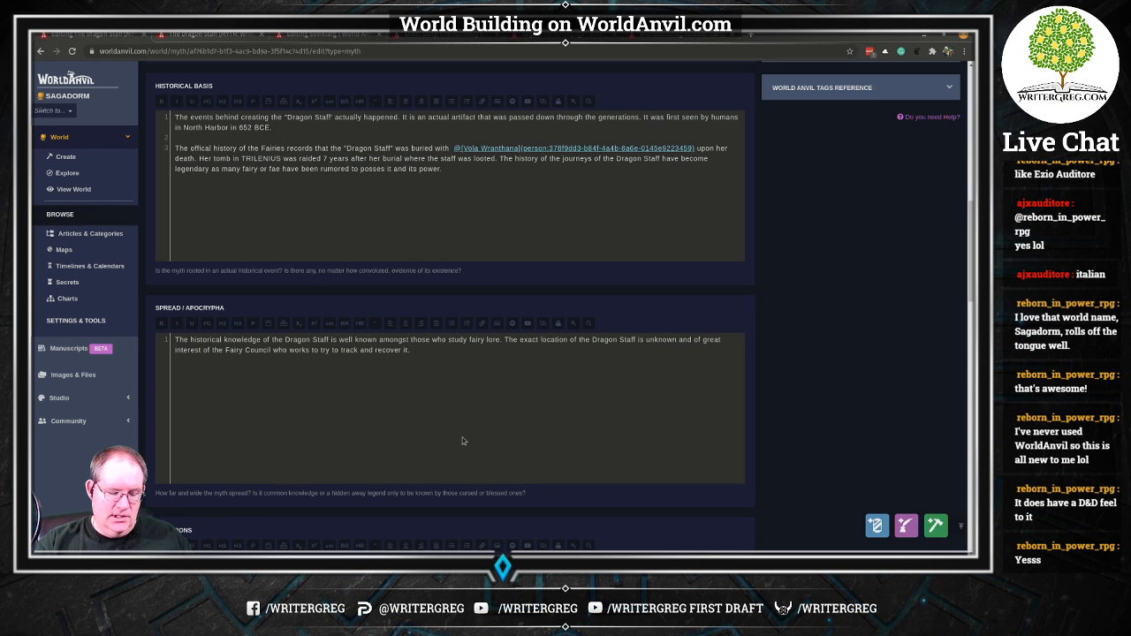
Add "The Rangers of the Fairy Council were formed to explore the world in search of the Dragon Staff and other powerful or historical artifacts." to Spread / Apocrypha.
type("The")
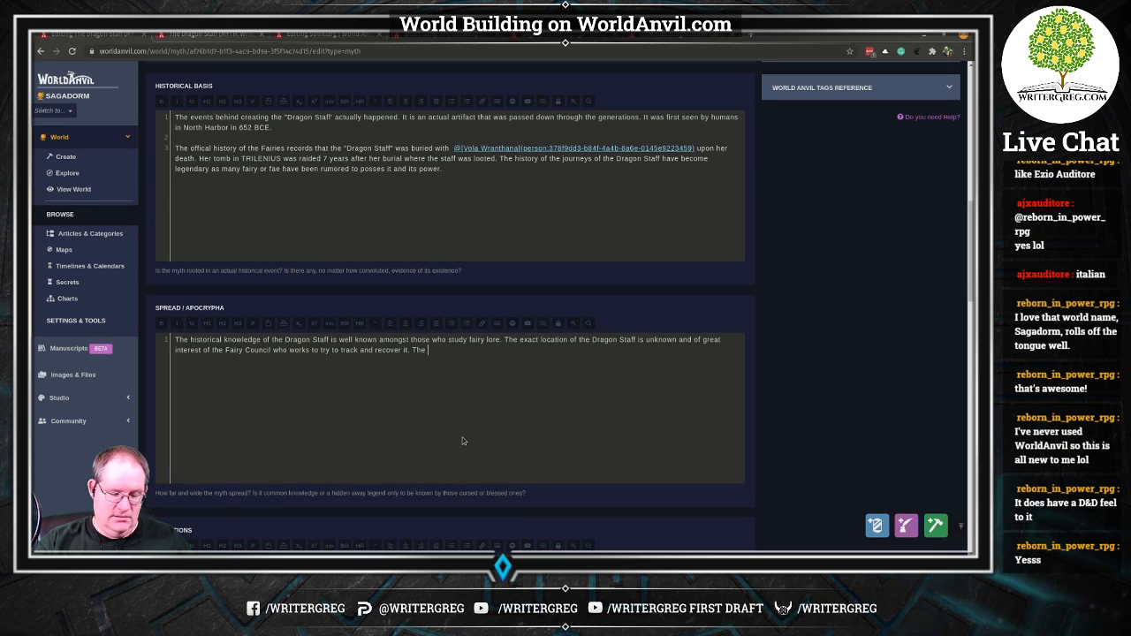
type("Rangers")
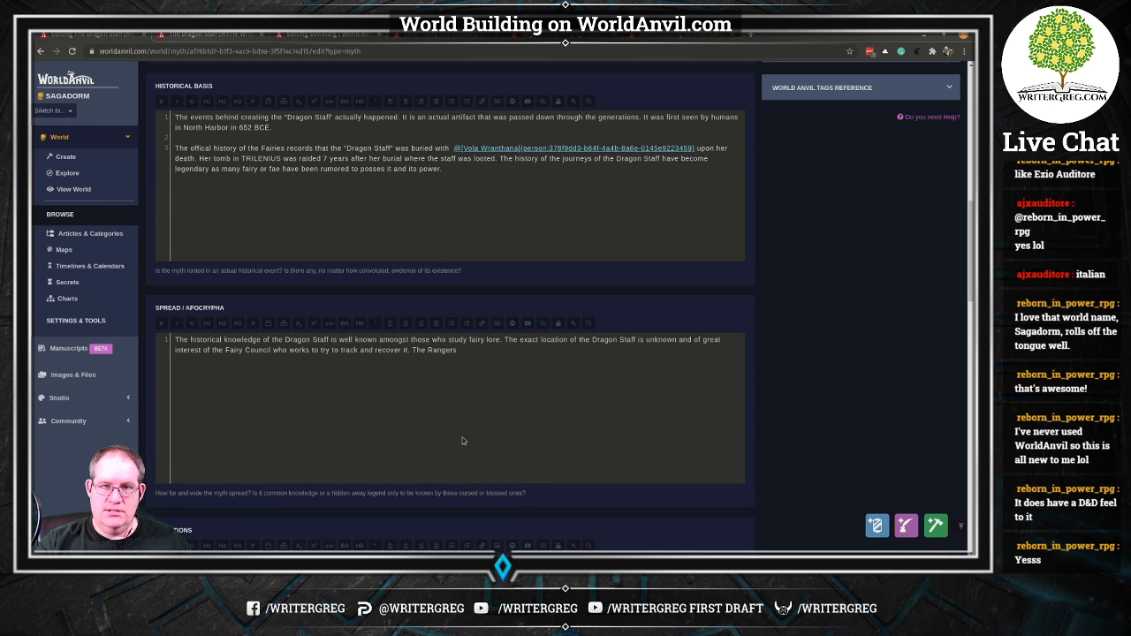
type(" of the Fairy Council were formed to explore the worl")
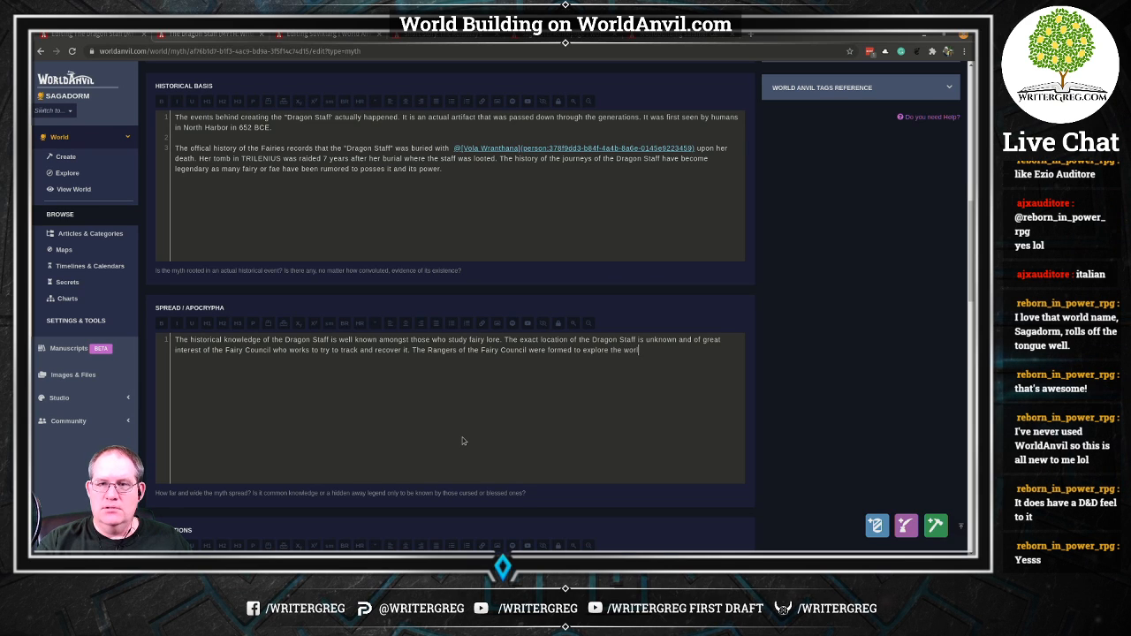
type("d in search of the Dragon Sta")
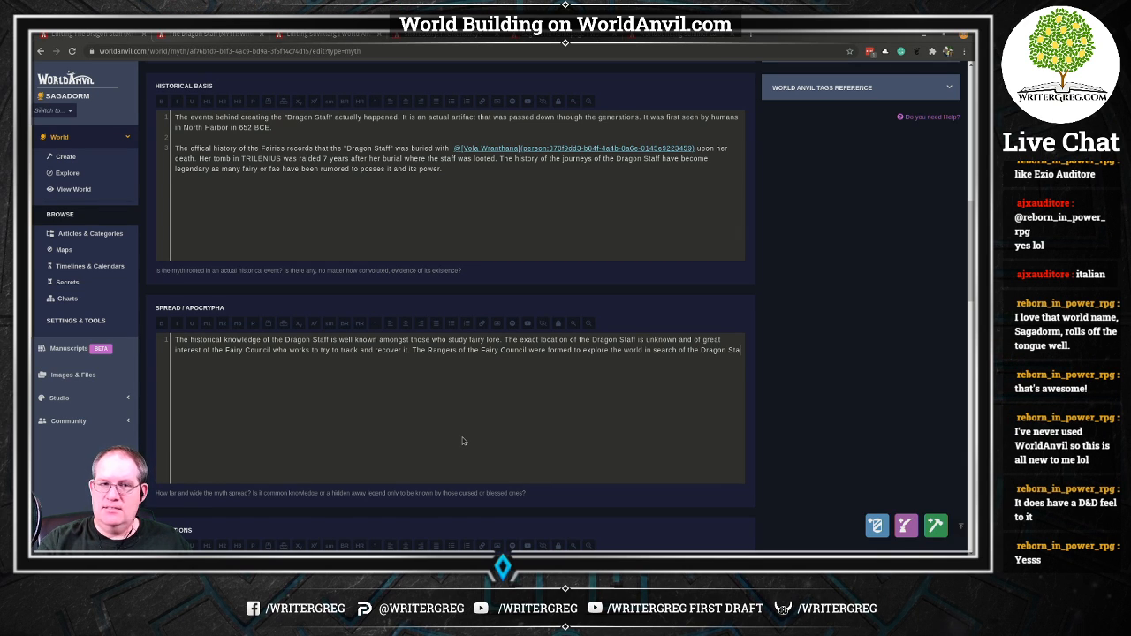
type("ff and other")
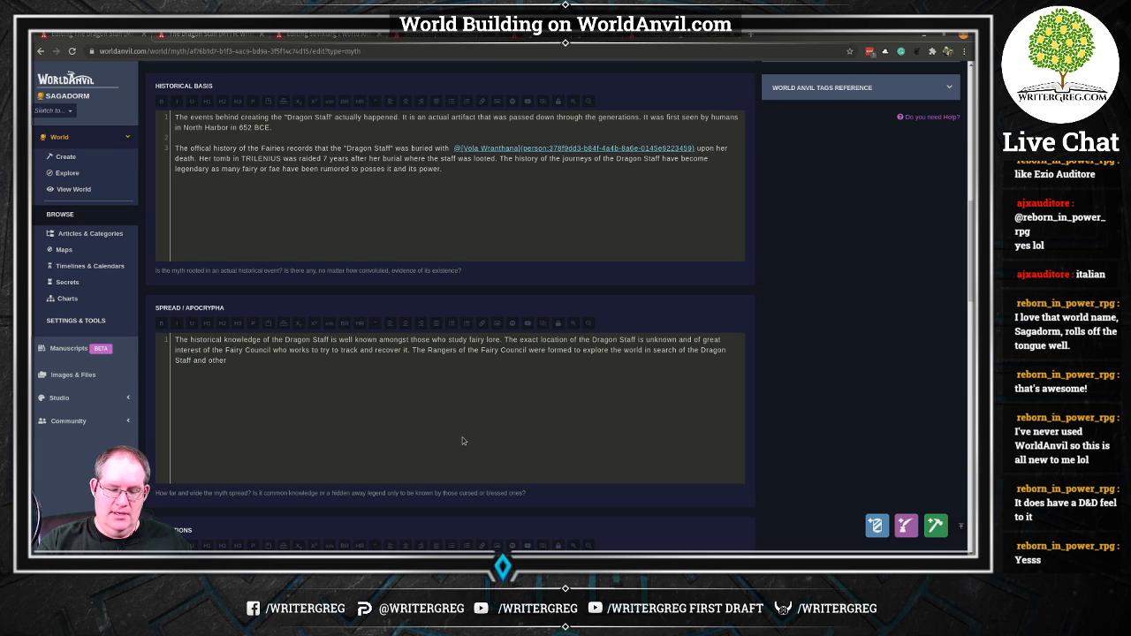
type(" powerful art")
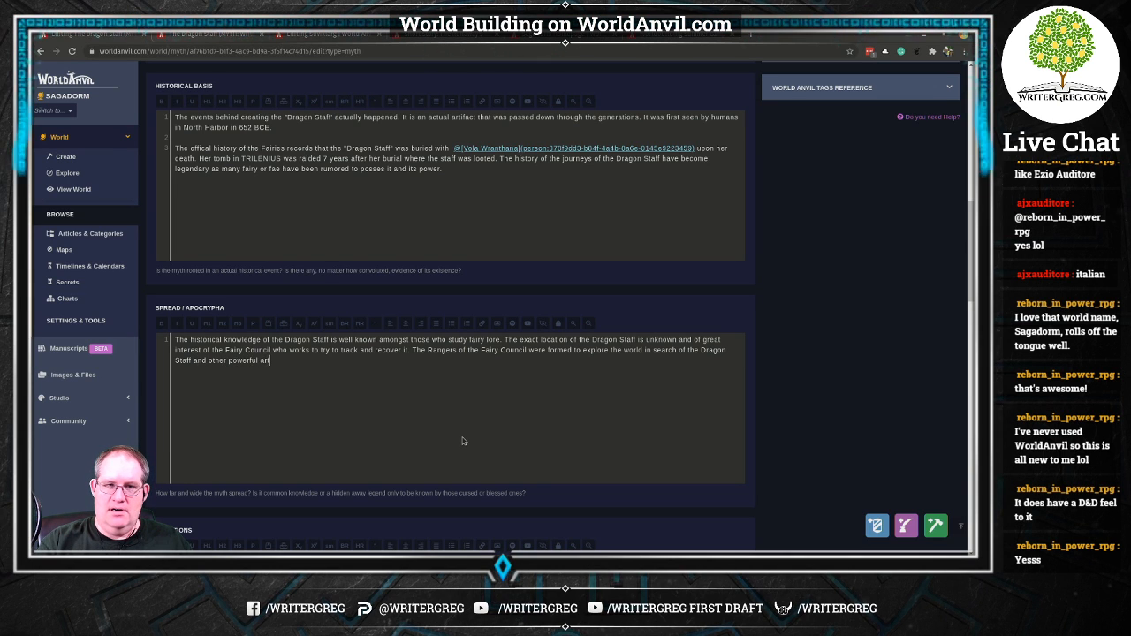
key("BackSpace")
key("BackSpace")
key("BackSpace")
type("or s")
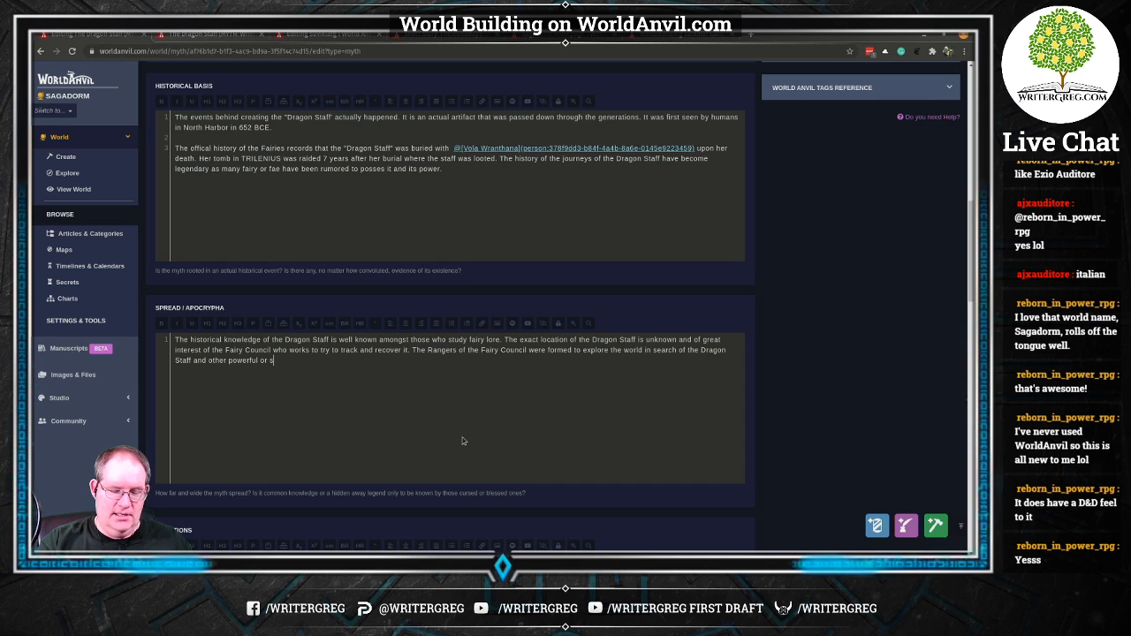
key("BackSpace")
type("historical ")
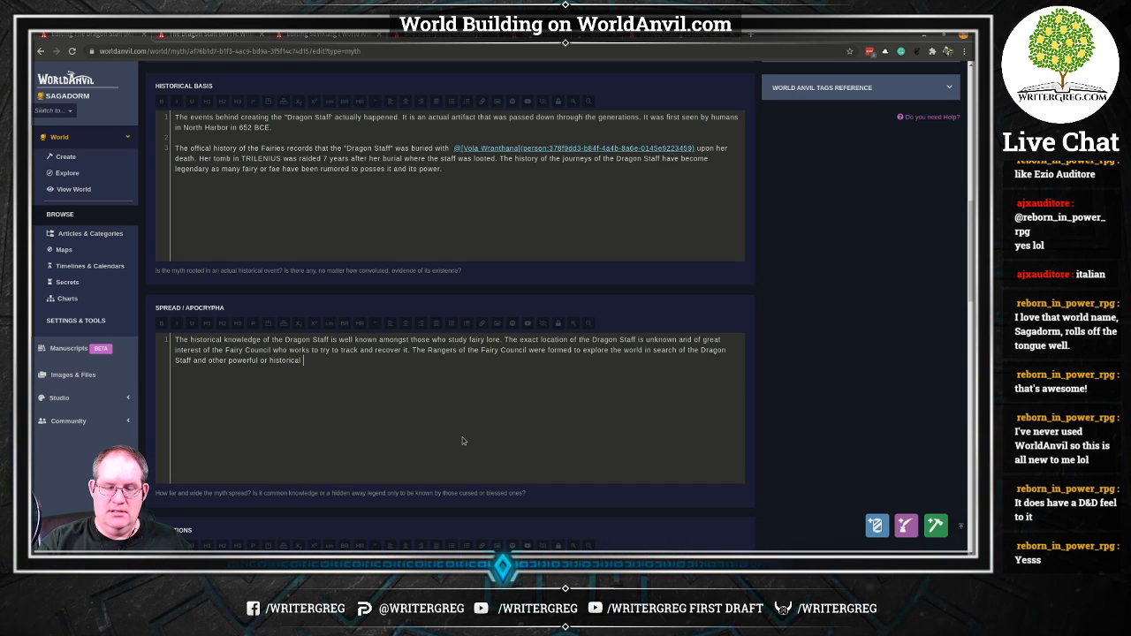
type("artifacts.")
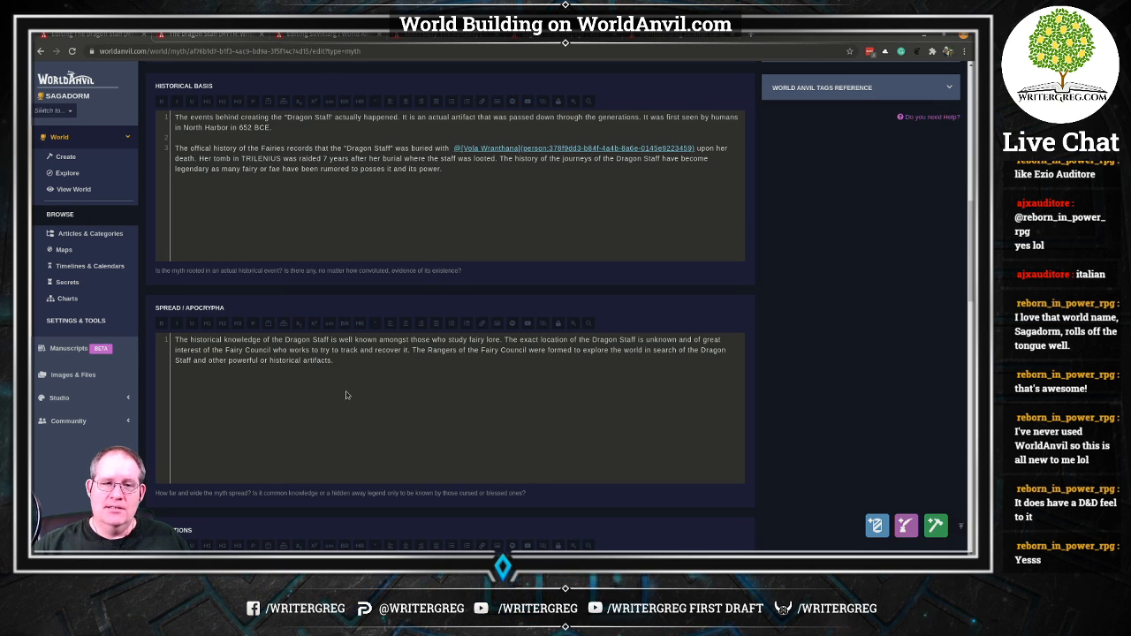
Begin the Variations text with "The legend of the Dragon Staff is intreguing because no one knows for sure where it is.".
scroll(353, 402, "down", 3)
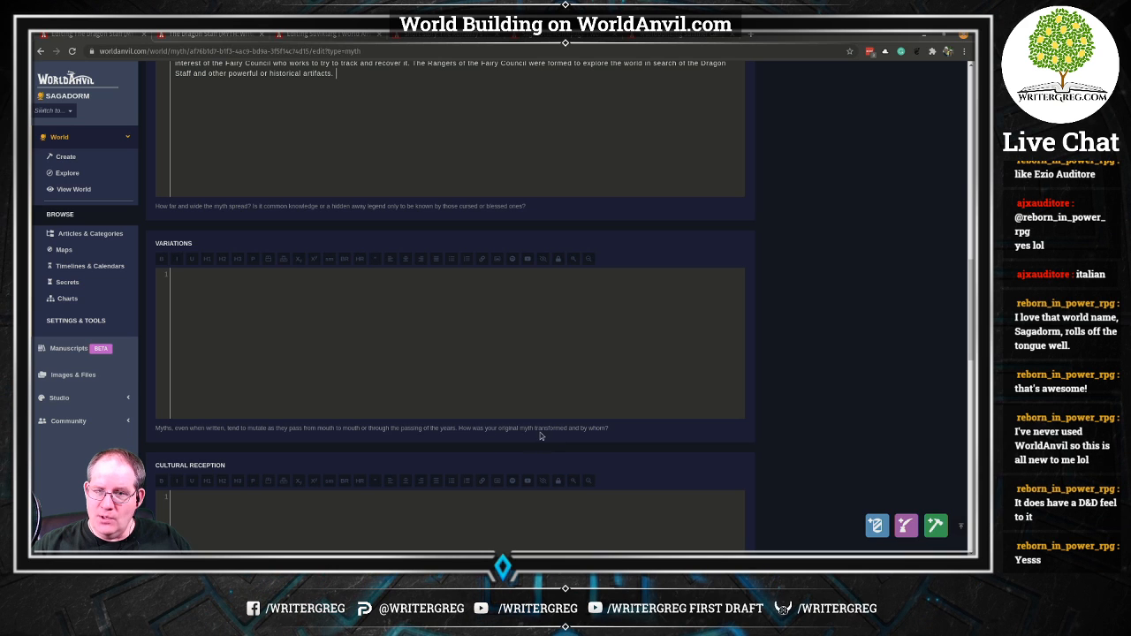
left_click(382, 305)
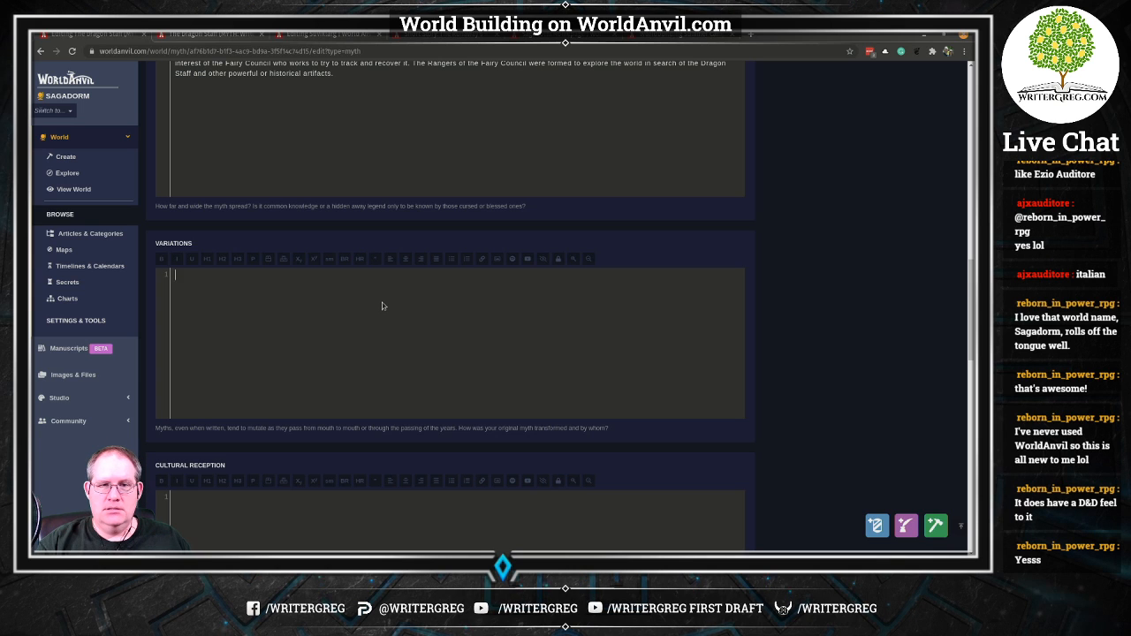
type("The")
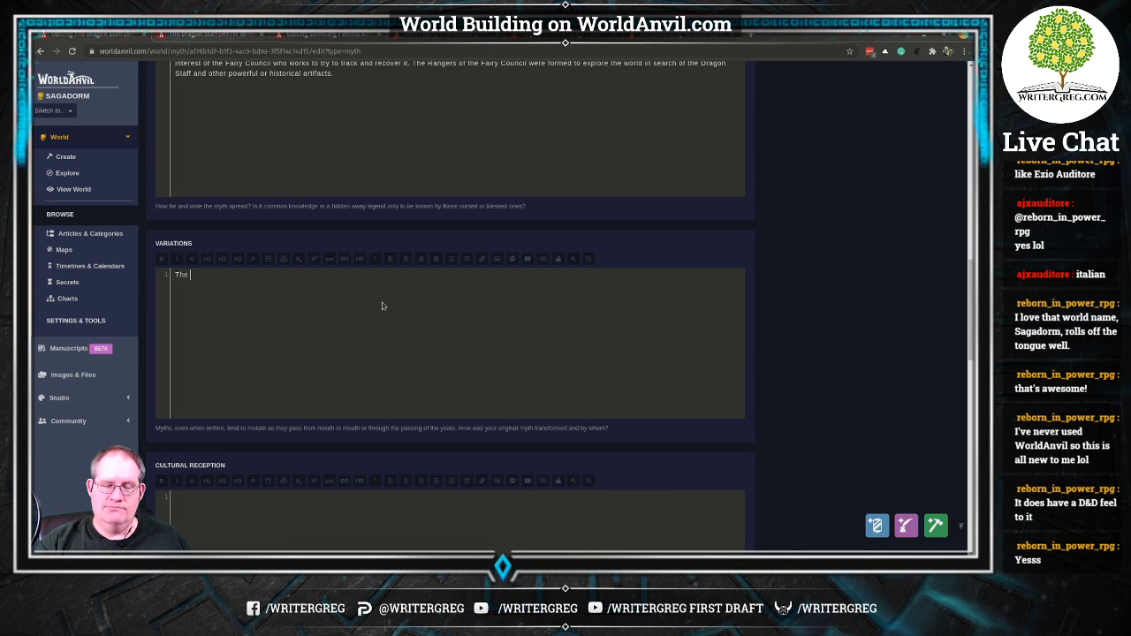
type(" le")
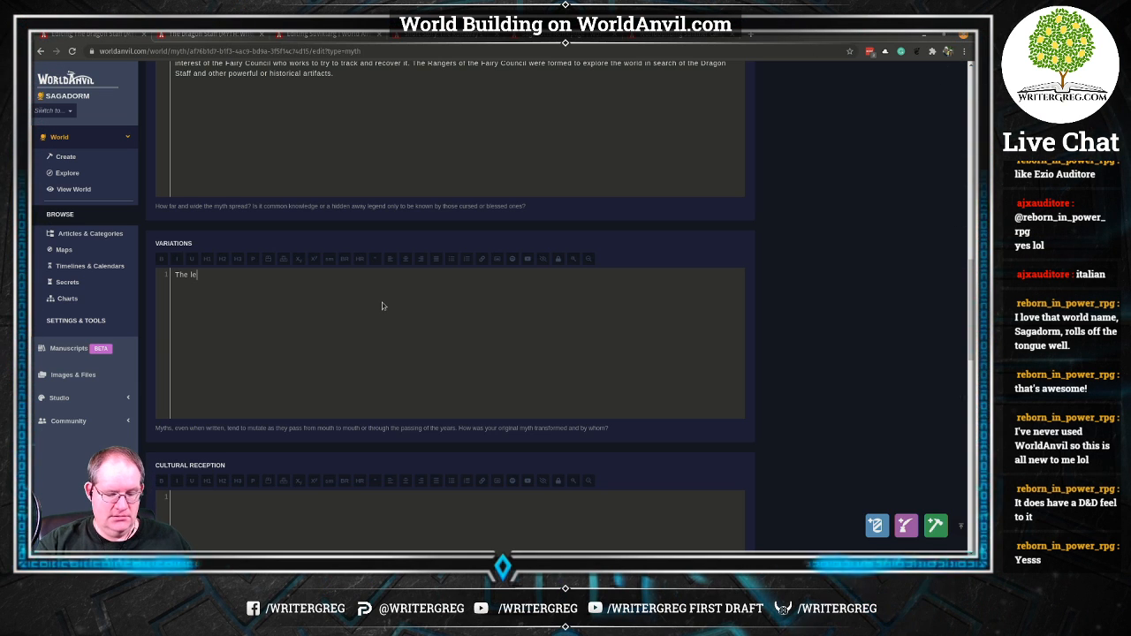
type("gend of the Drag")
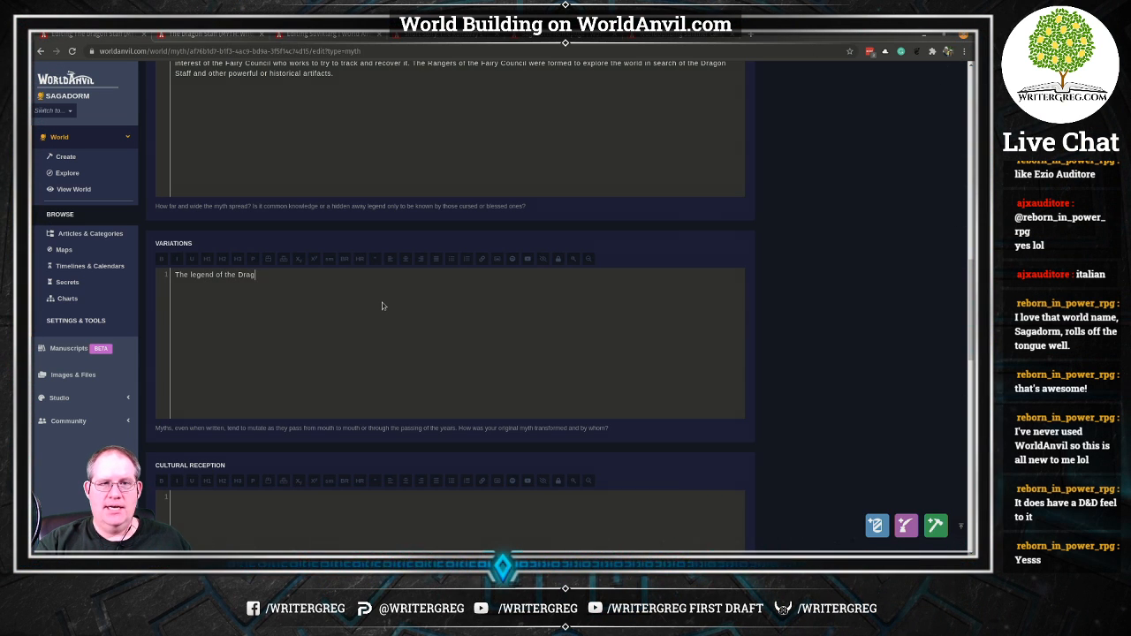
type("on Staff is ")
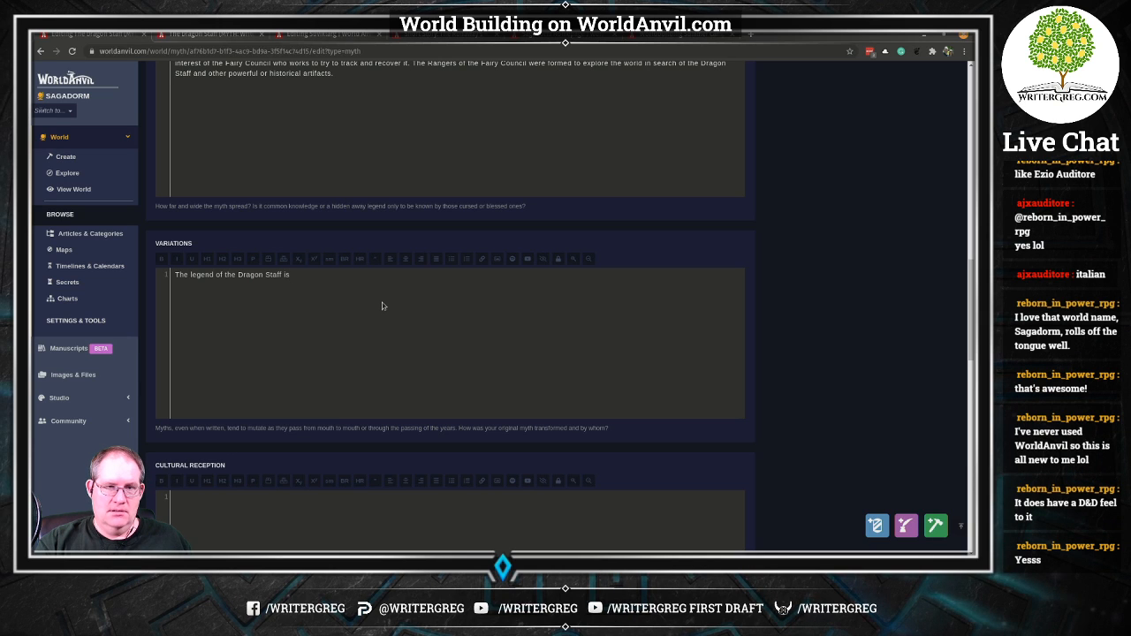
type("i")
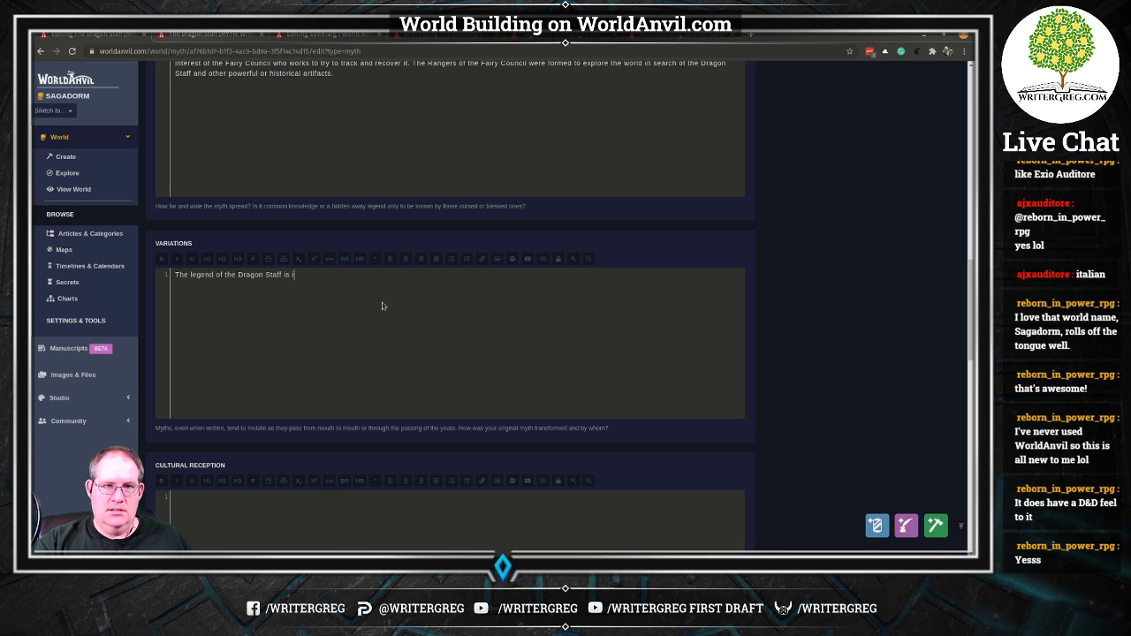
type("nt")
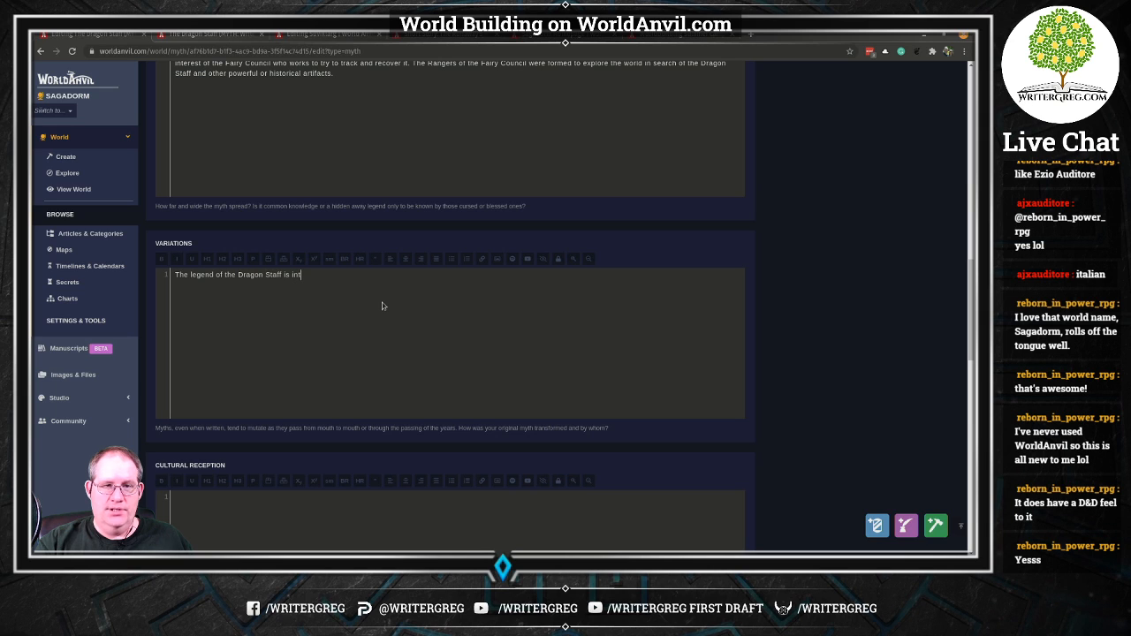
type("reguing because")
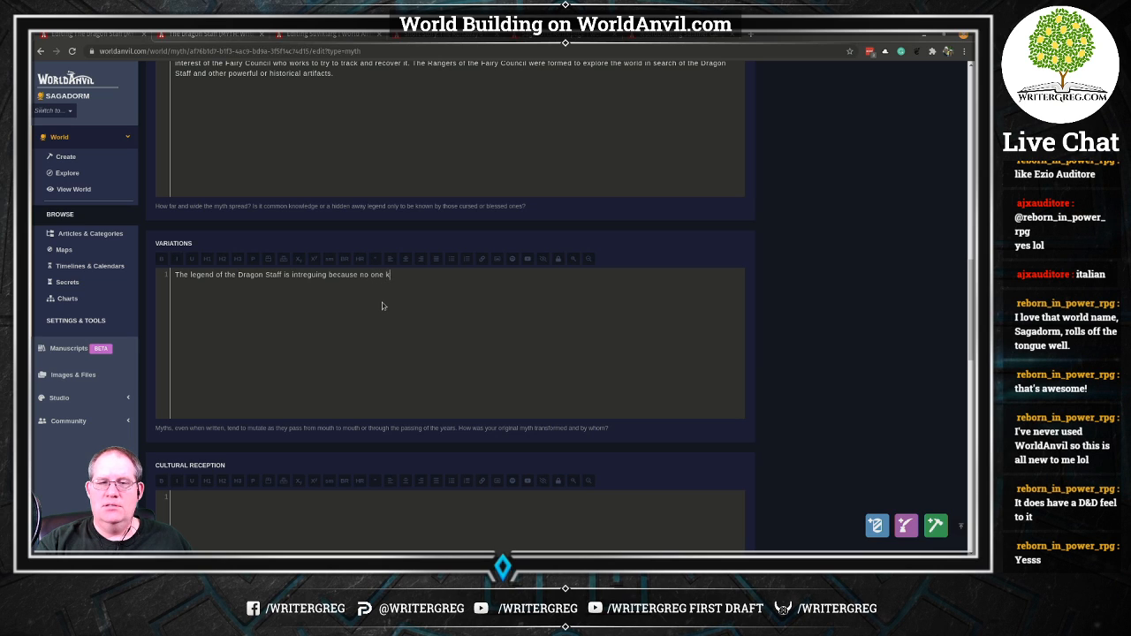
type("no one knows for sure")
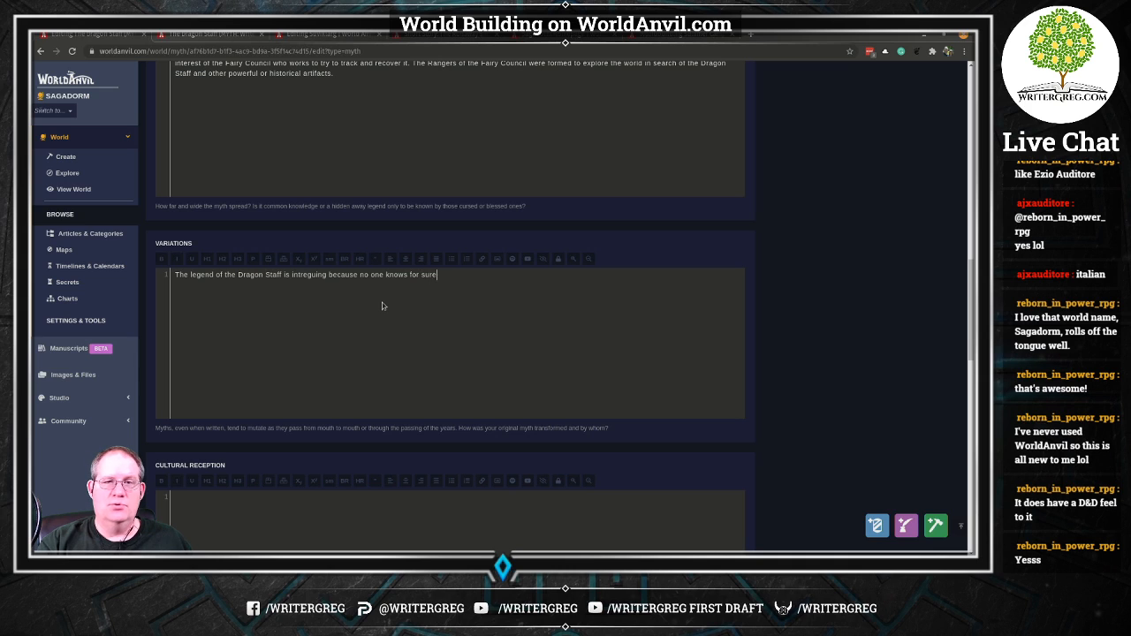
type(" where it is.")
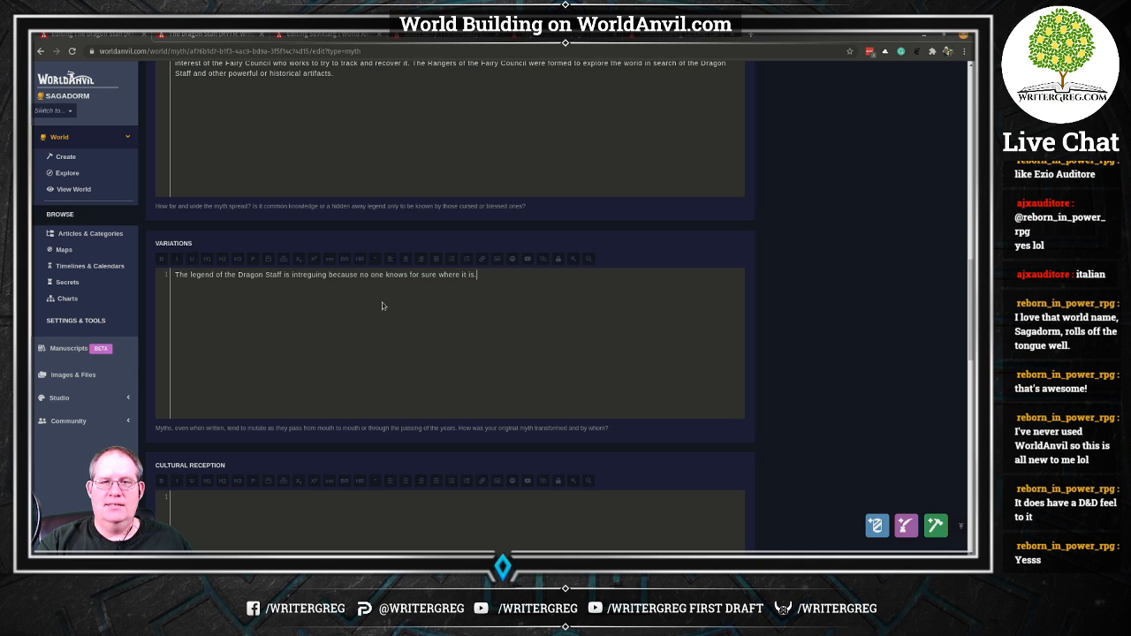
Add a second Variations sentence starting with "The rumors of the powers of the staff are".
type(" The ru")
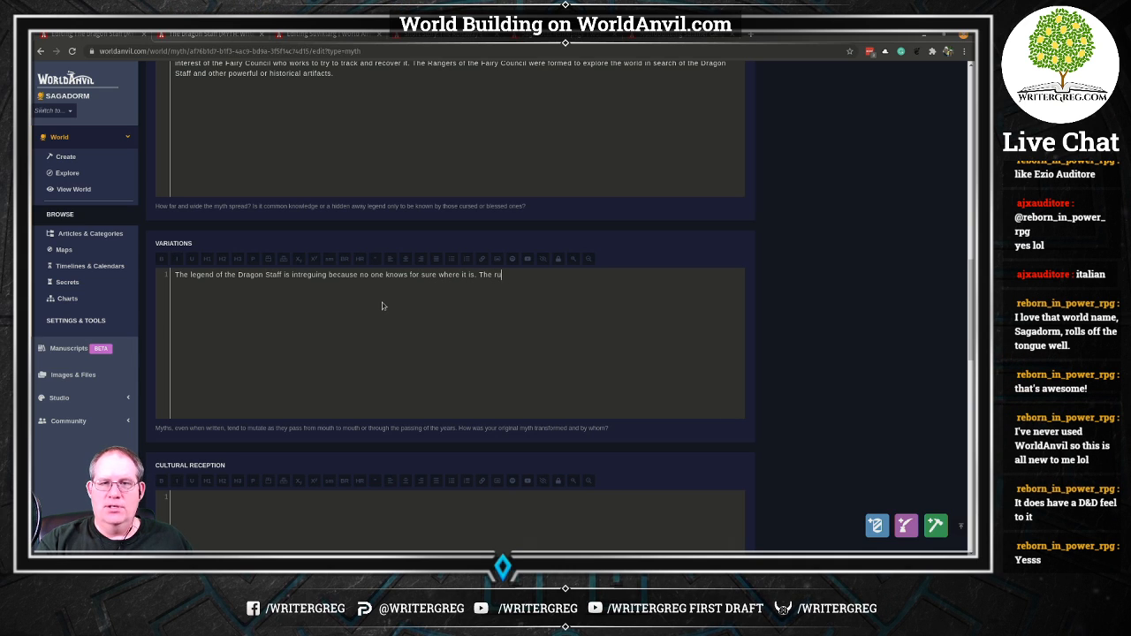
type("mors of the powers of the staff are exa")
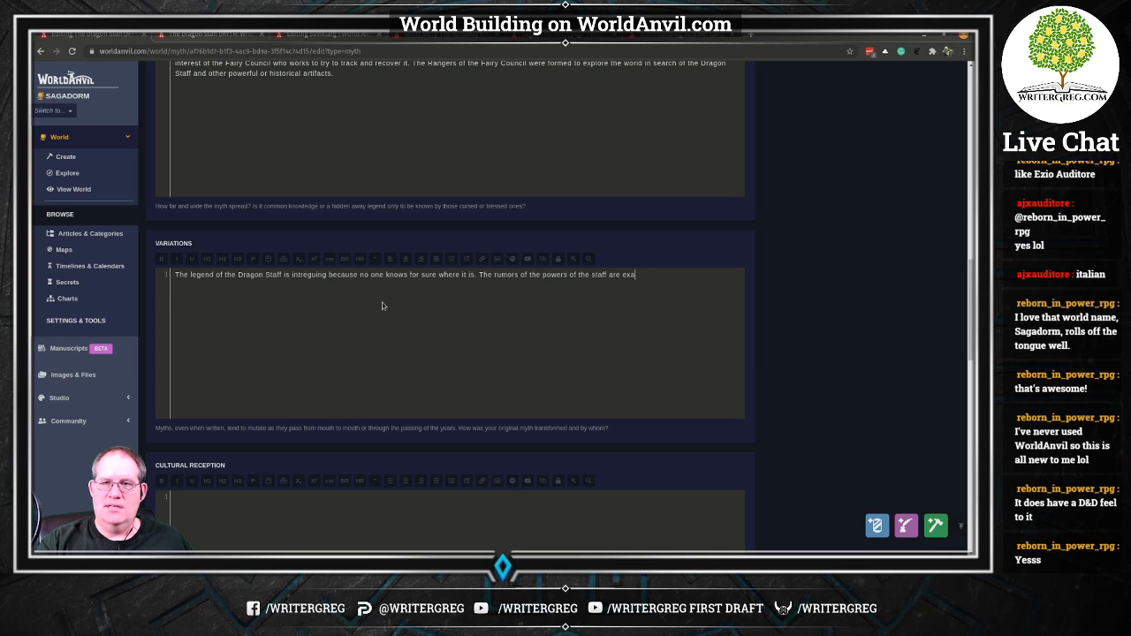
Complete the Variations sentence about the staff's powers with "exaggerated but not well documented as Vola never explained her staff to anyone.".
type("ggerated but not")
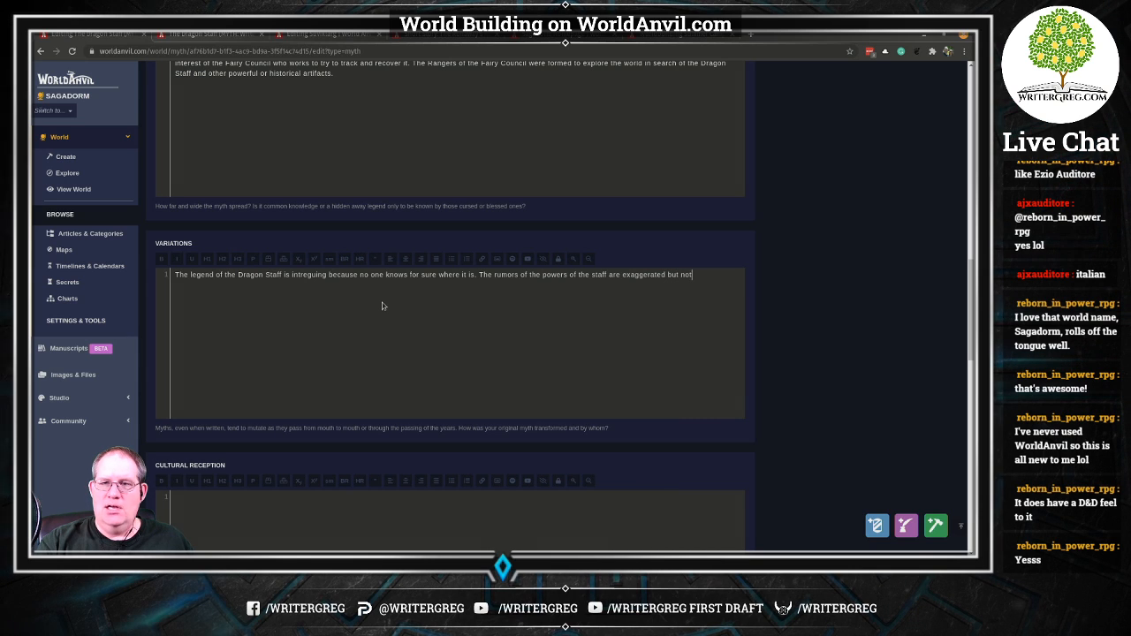
type(" well doc")
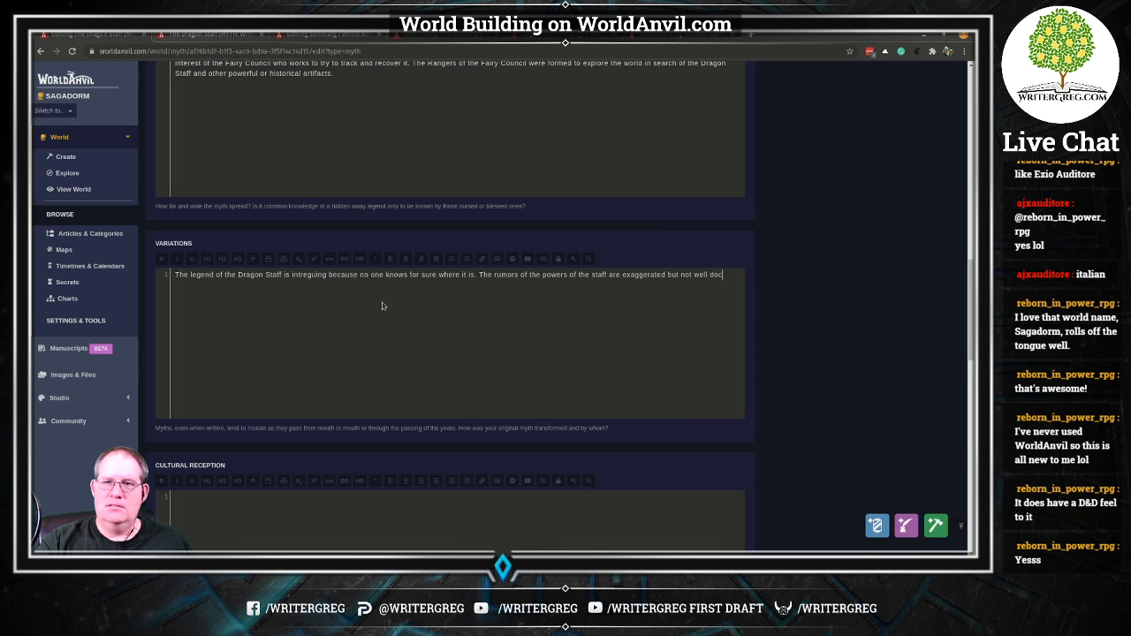
type("umented as")
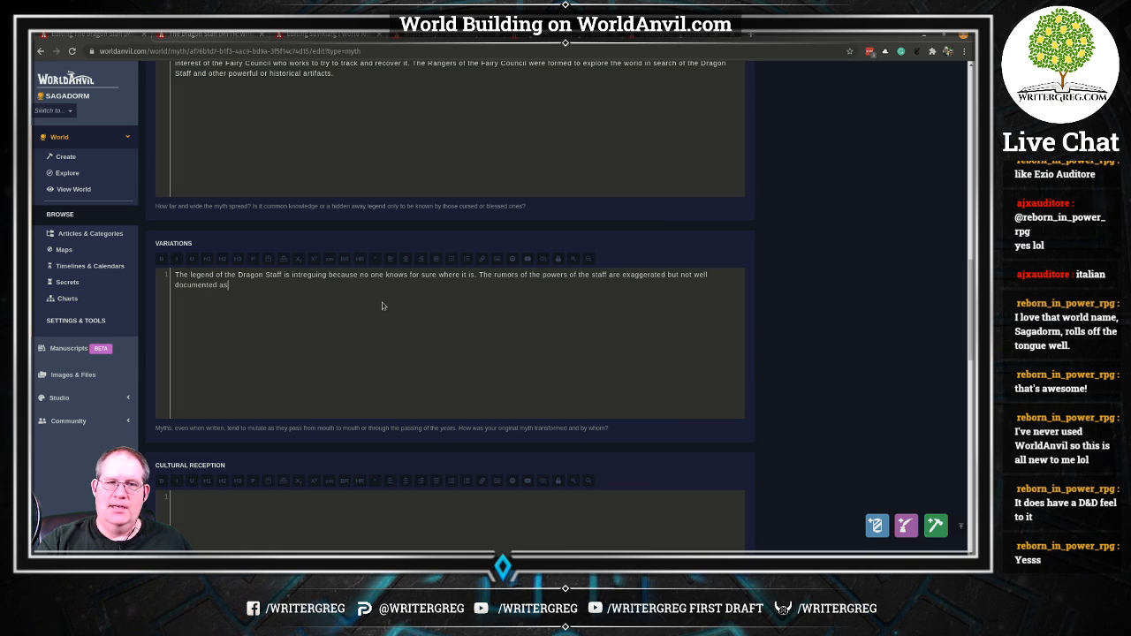
type(" Vola nev")
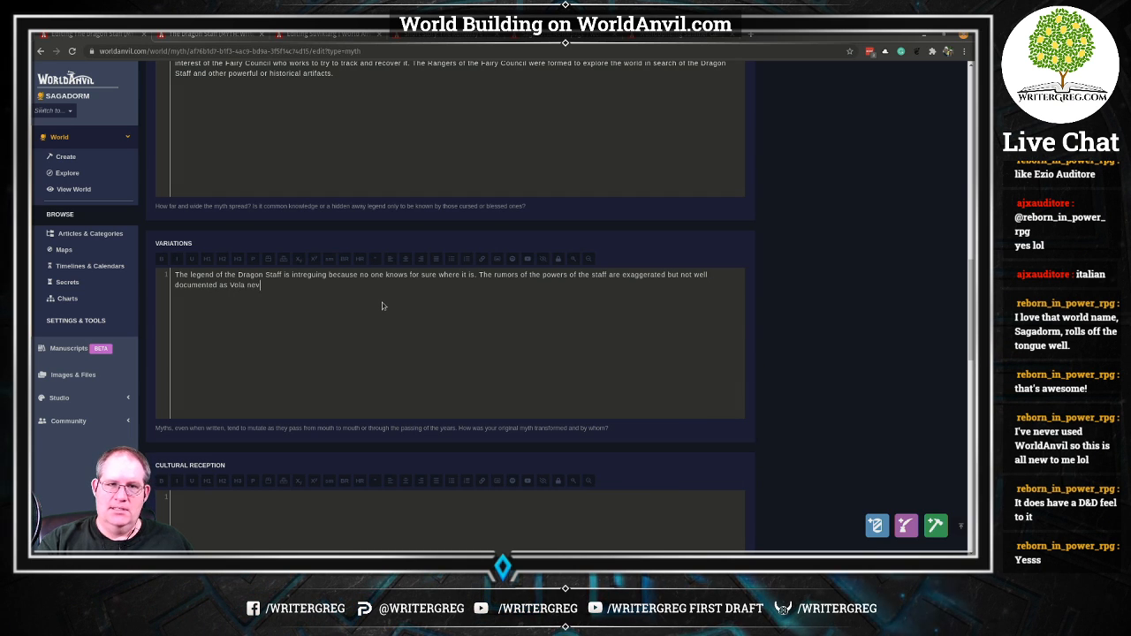
type("er explain")
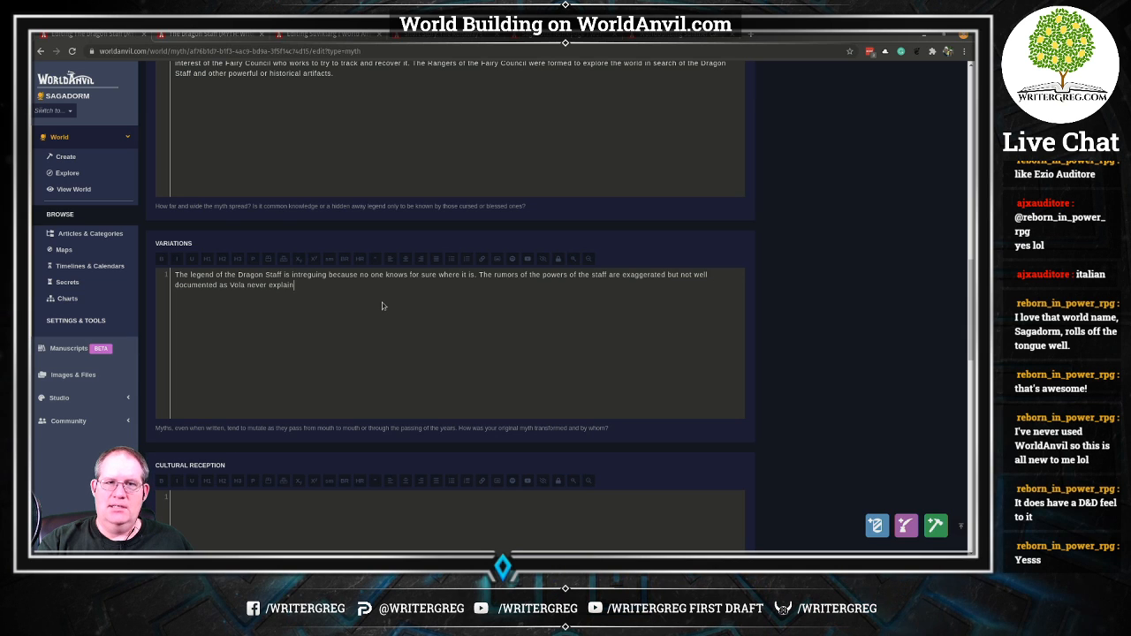
type("ed her")
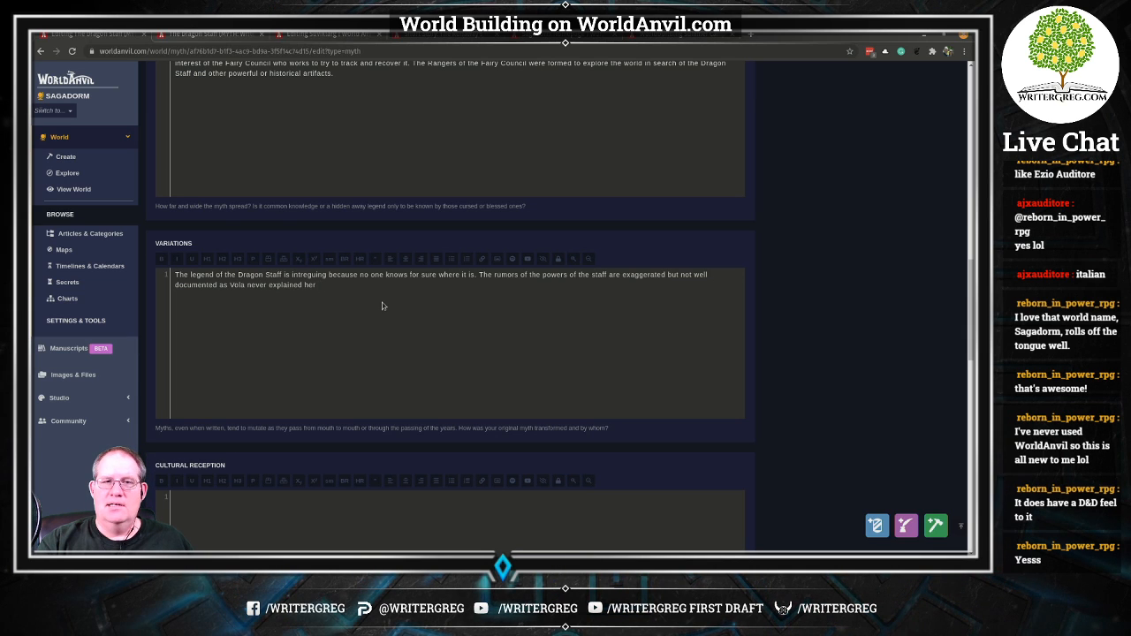
type(" staff")
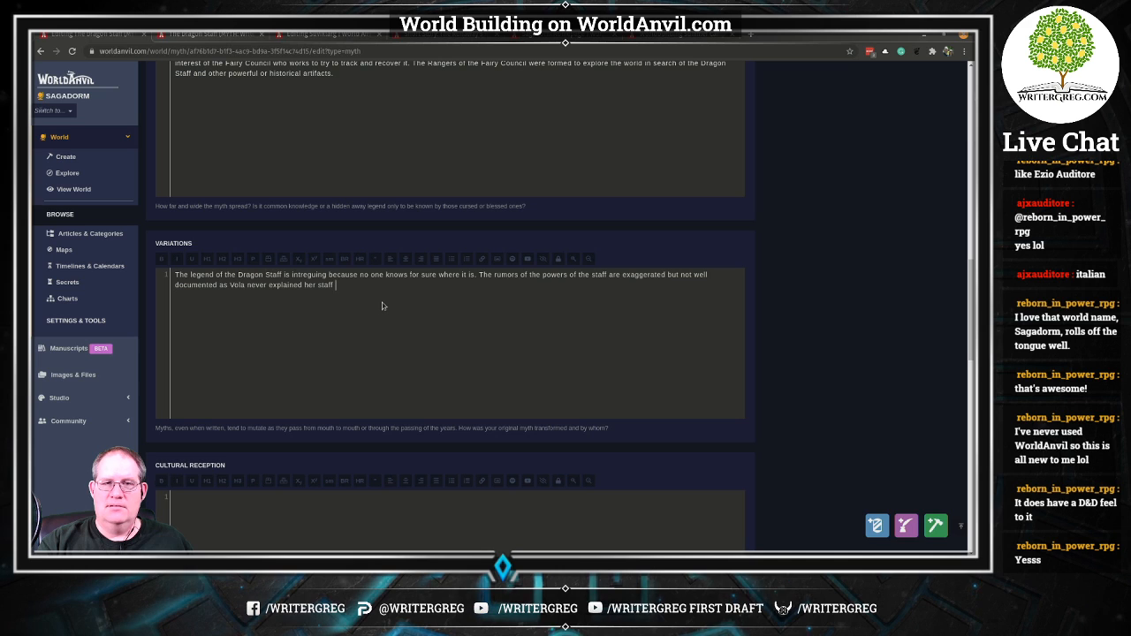
type(" to any")
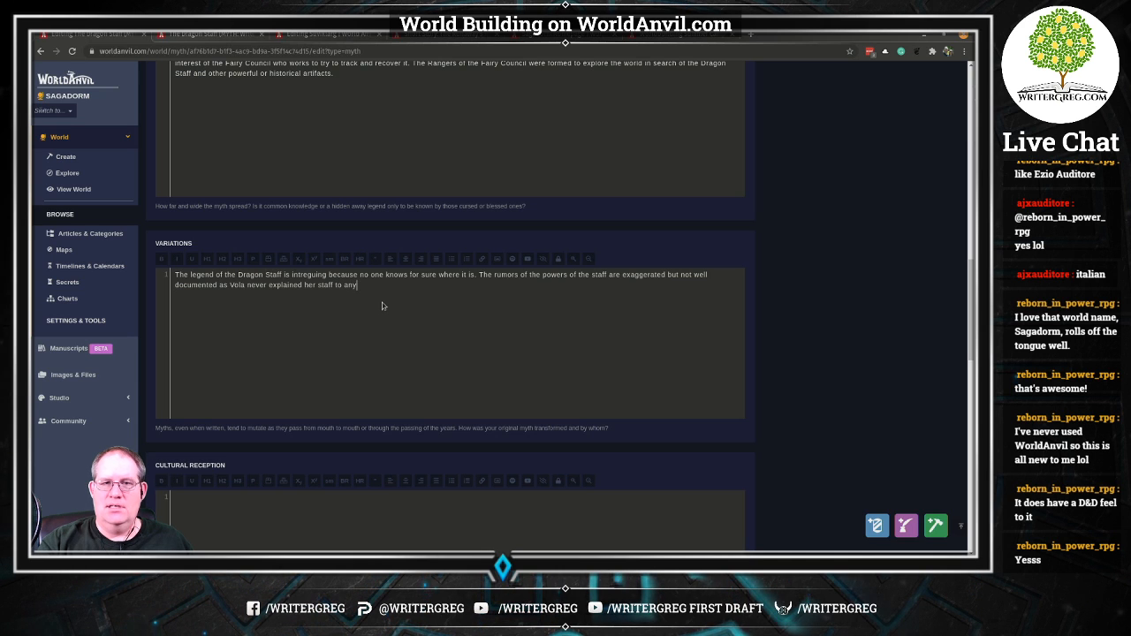
type("one.")
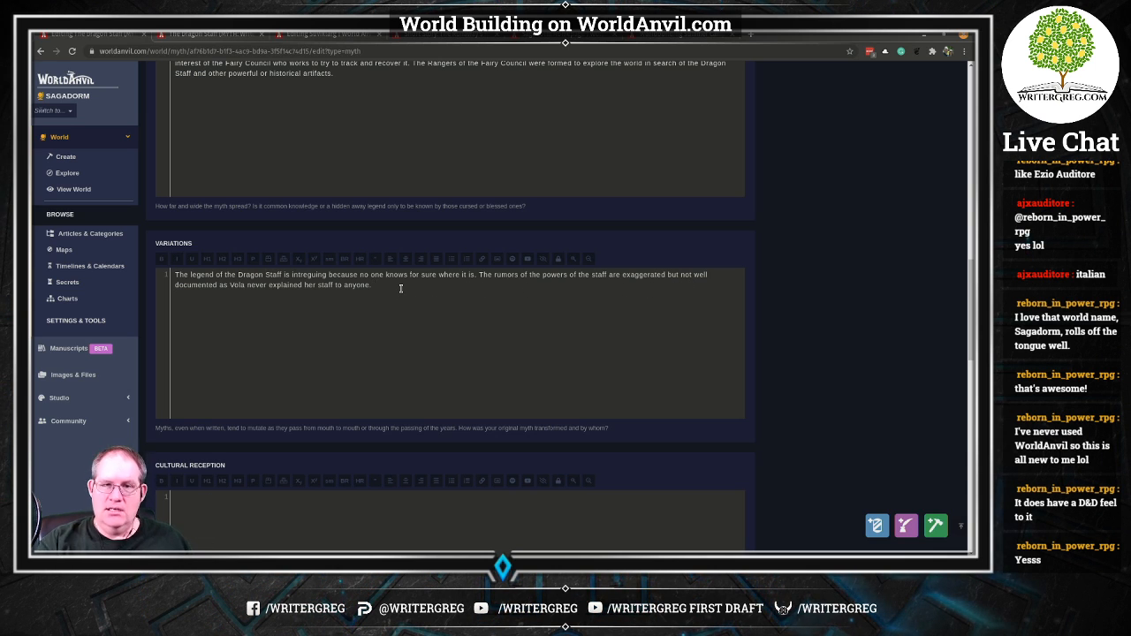
Add the sentence "She never intended the staff to be used after her passing." to Variations and begin a new paragraph below a blank line.
type("She ne")
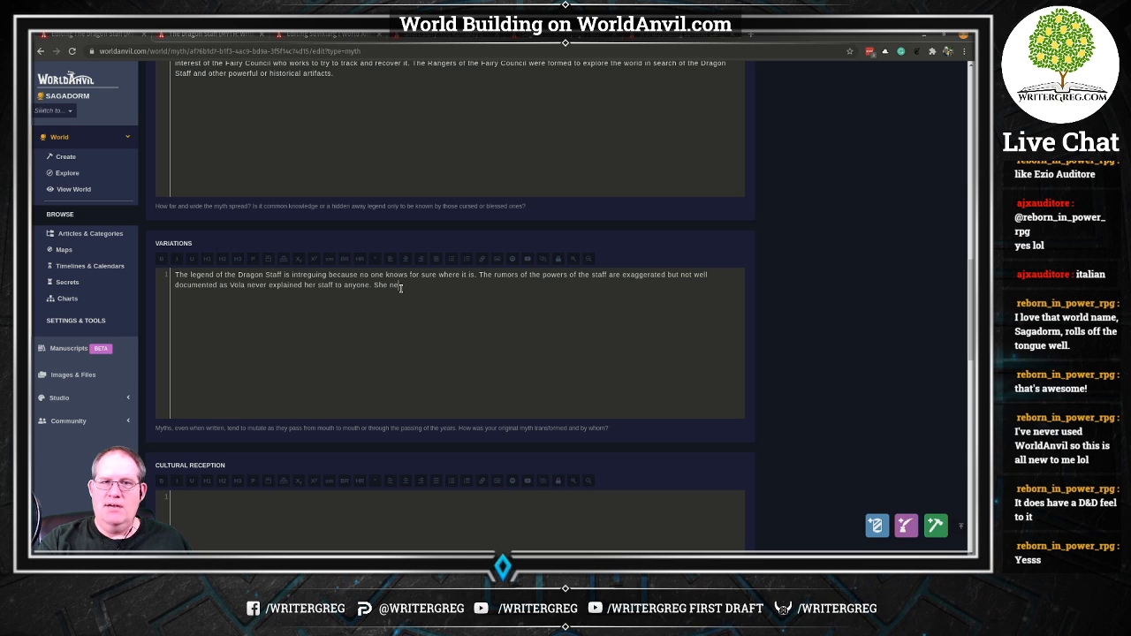
type("ver intene")
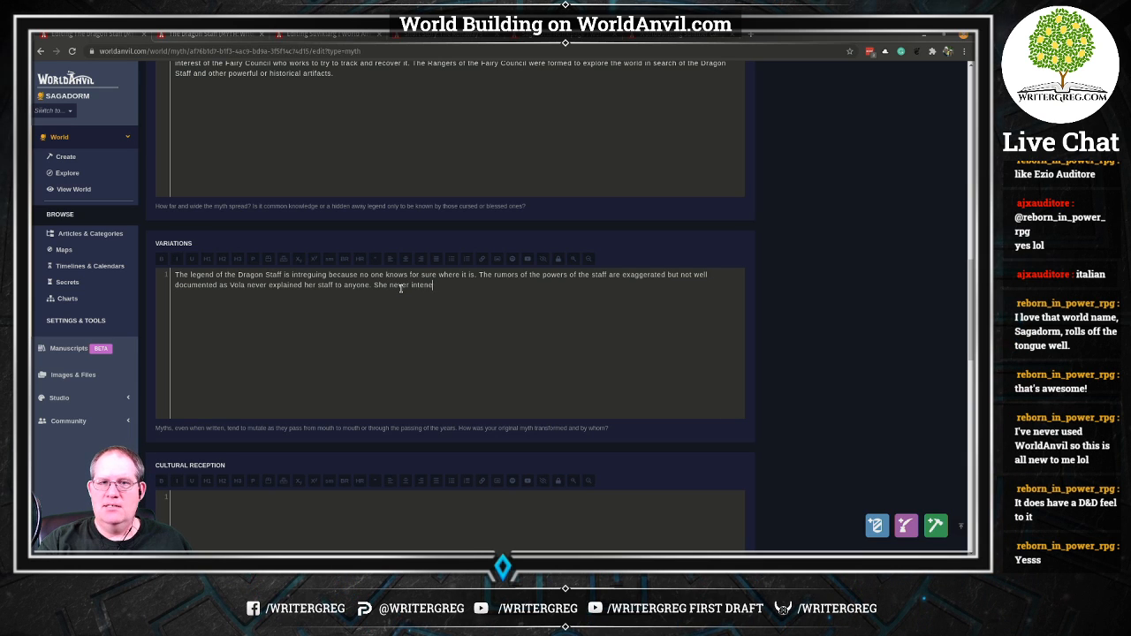
key("BackSpace")
type("ded the sa")
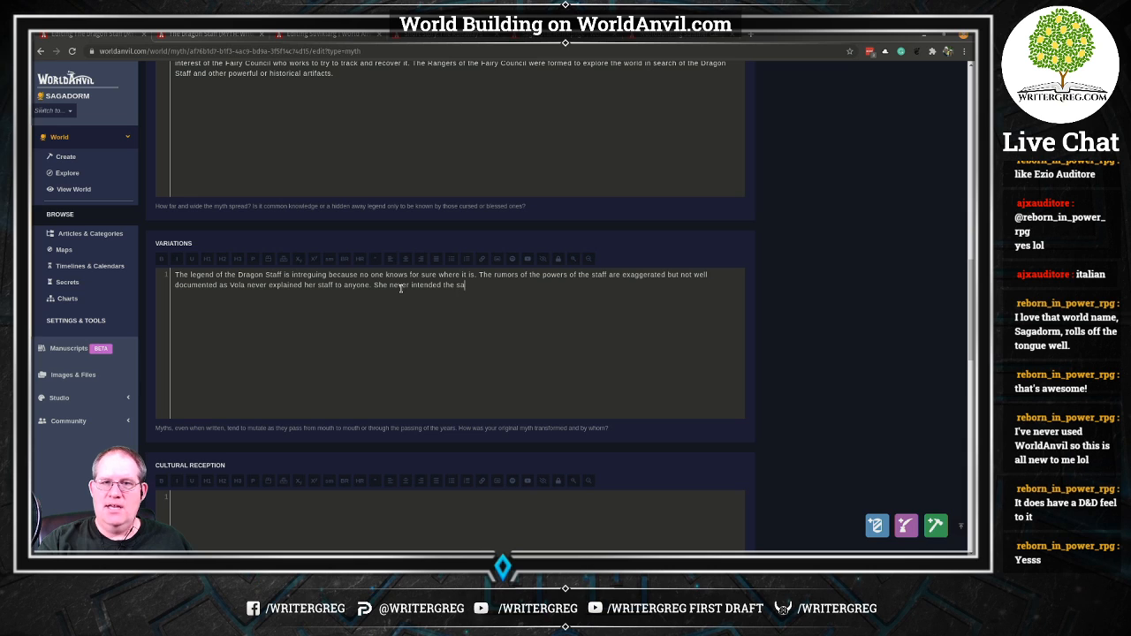
key("BackSpace")
type("taff t")
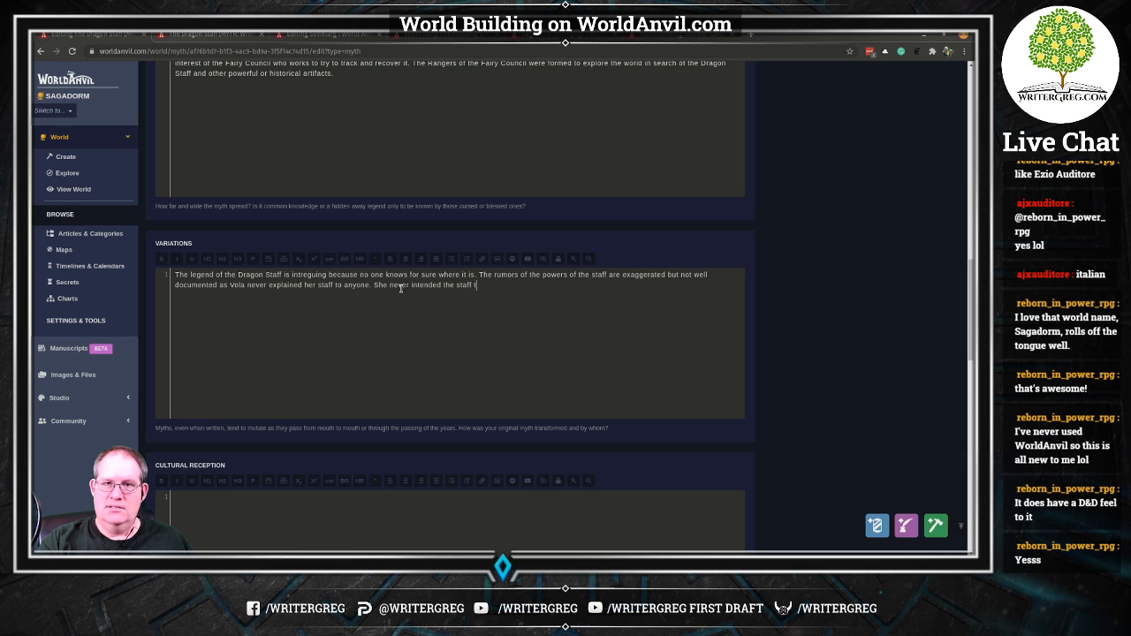
type("o be used outw")
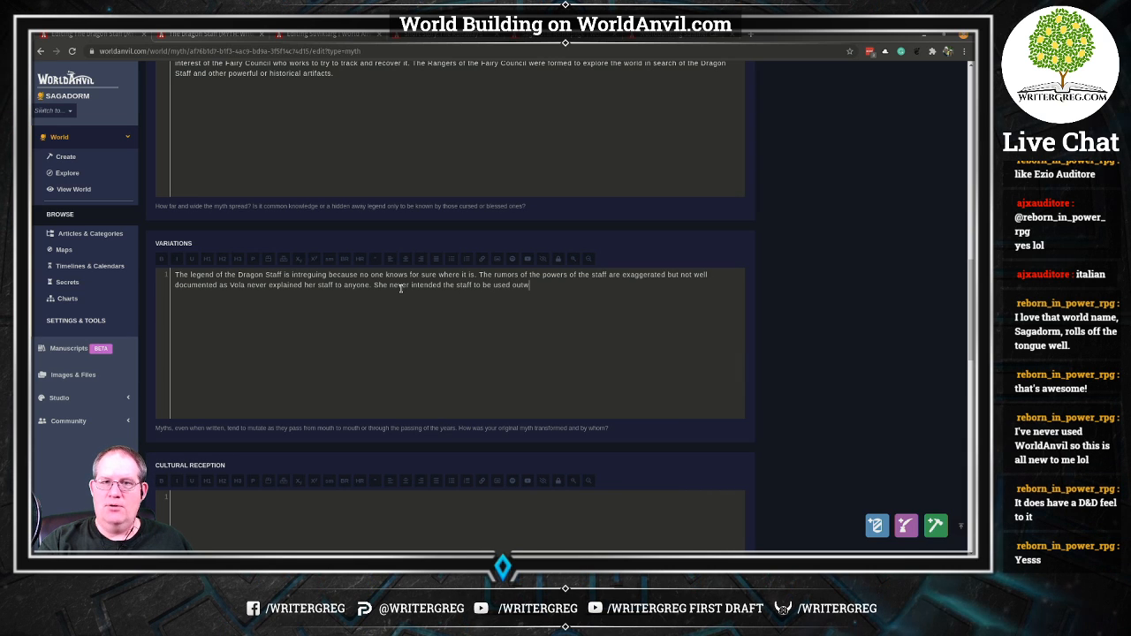
key("BackSpace")
key("BackSpace")
key("BackSpace")
key("BackSpace")
type("a")
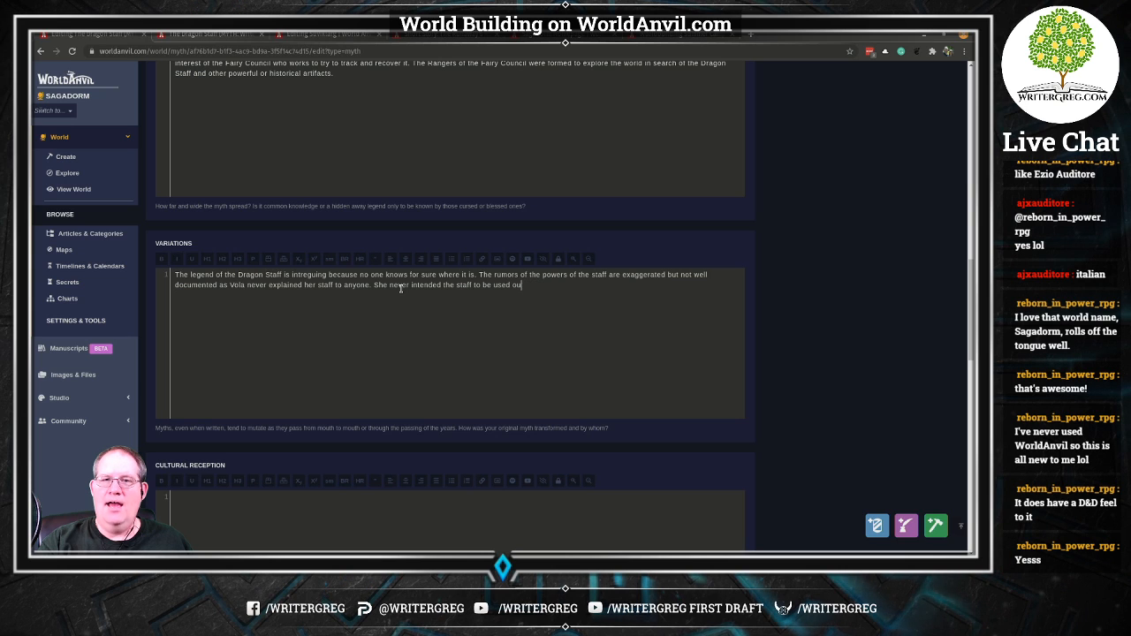
type("fter her passing.  T")
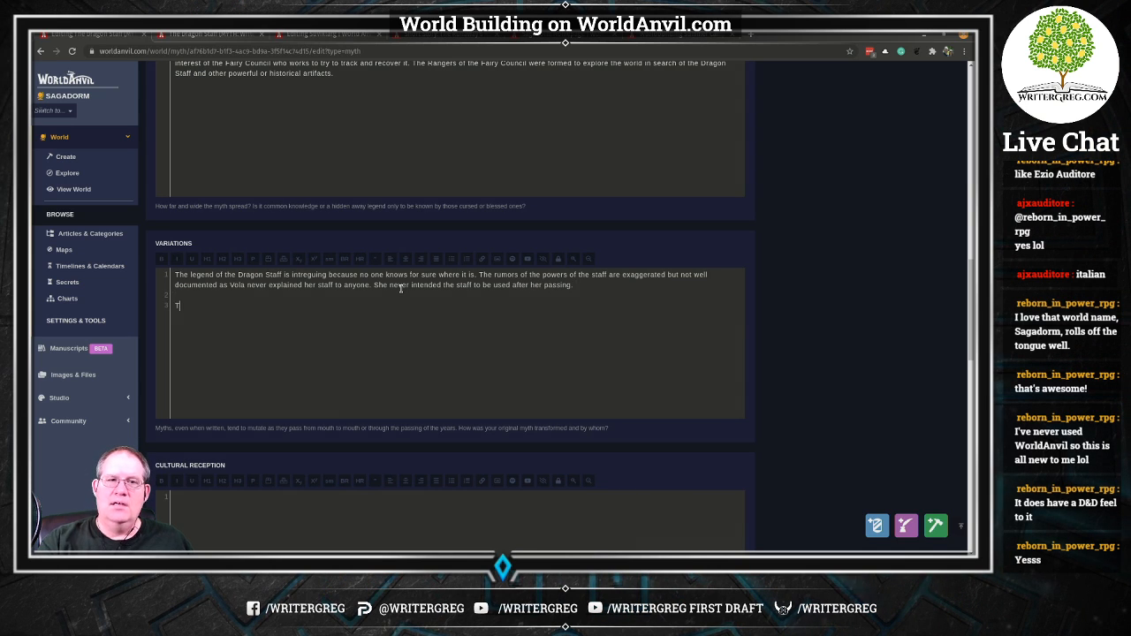
Write "The core (or gem of power) of" in the new Variations paragraph, followed by the Suviklarg article mention copied from the Summary.
type("he core (or")
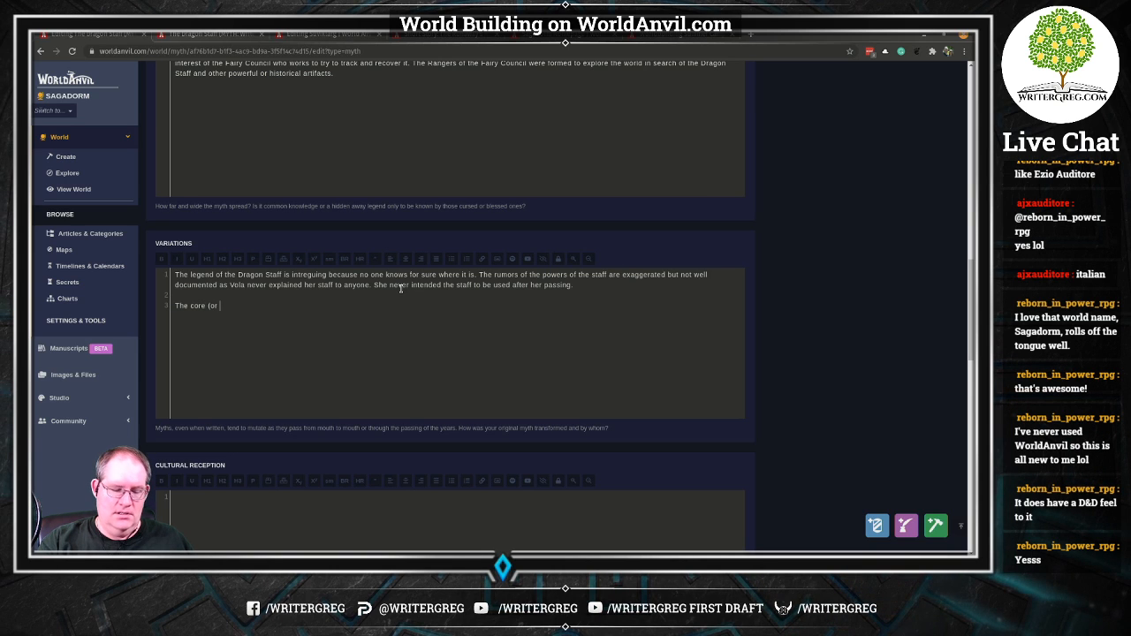
type(" gem of power")
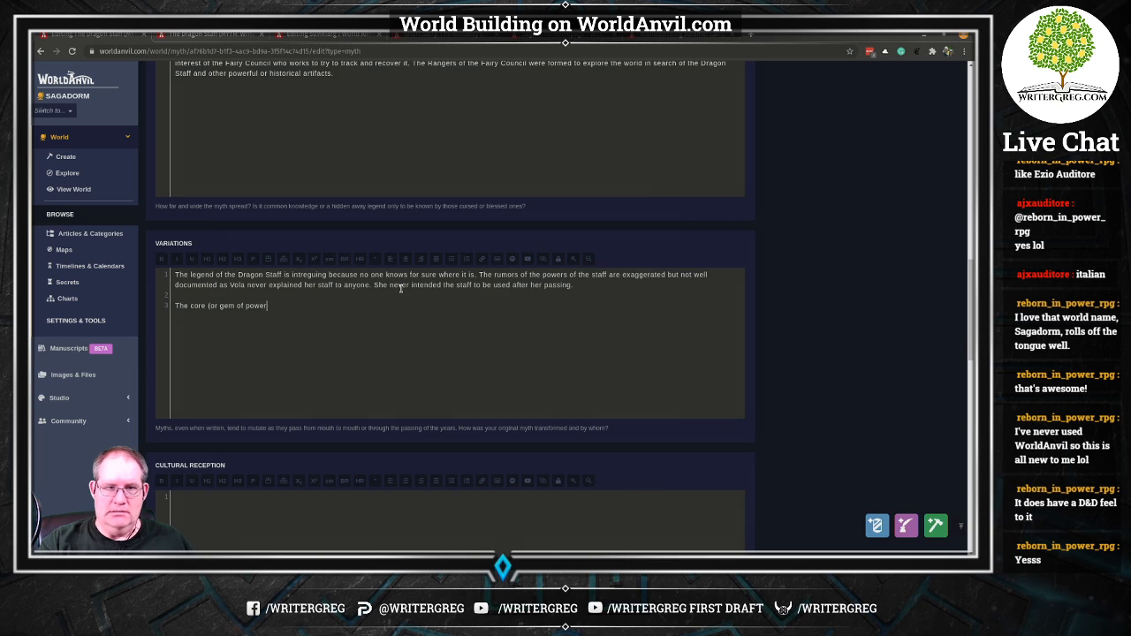
type(") of")
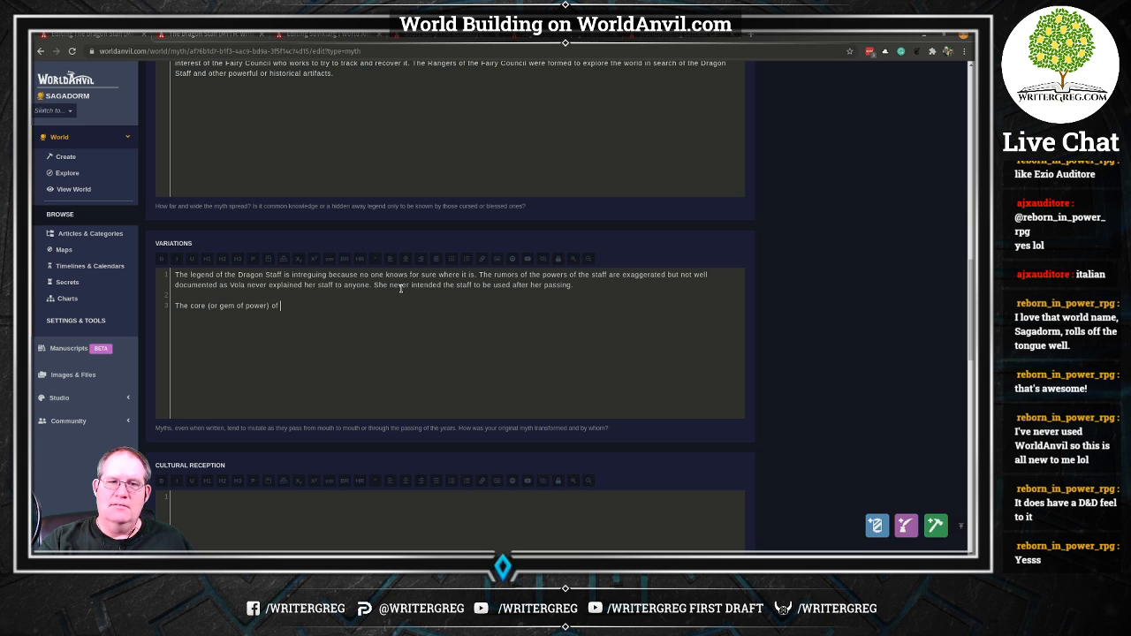
scroll(534, 236, "up", 10)
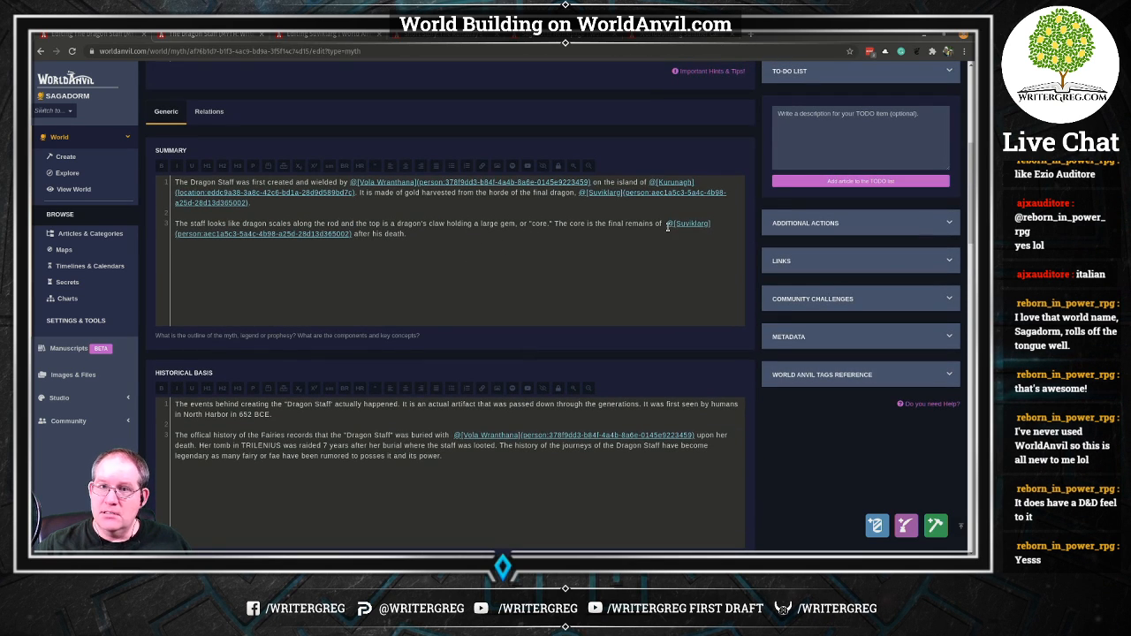
left_click_drag(666, 224, 354, 233)
key("ctrl+c")
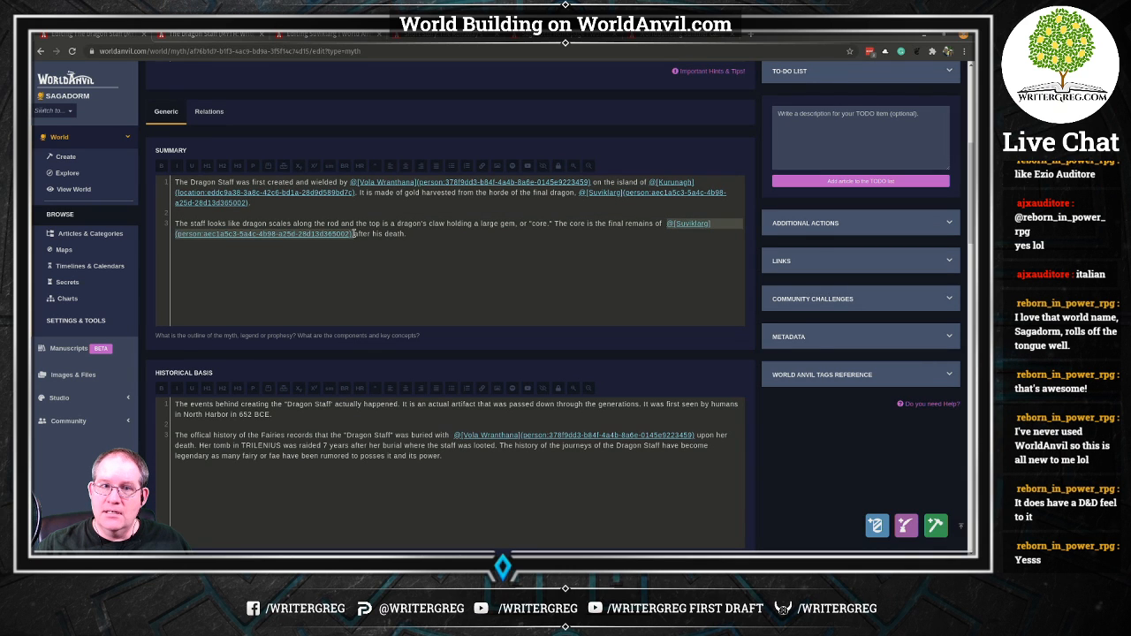
scroll(457, 332, "down", 5)
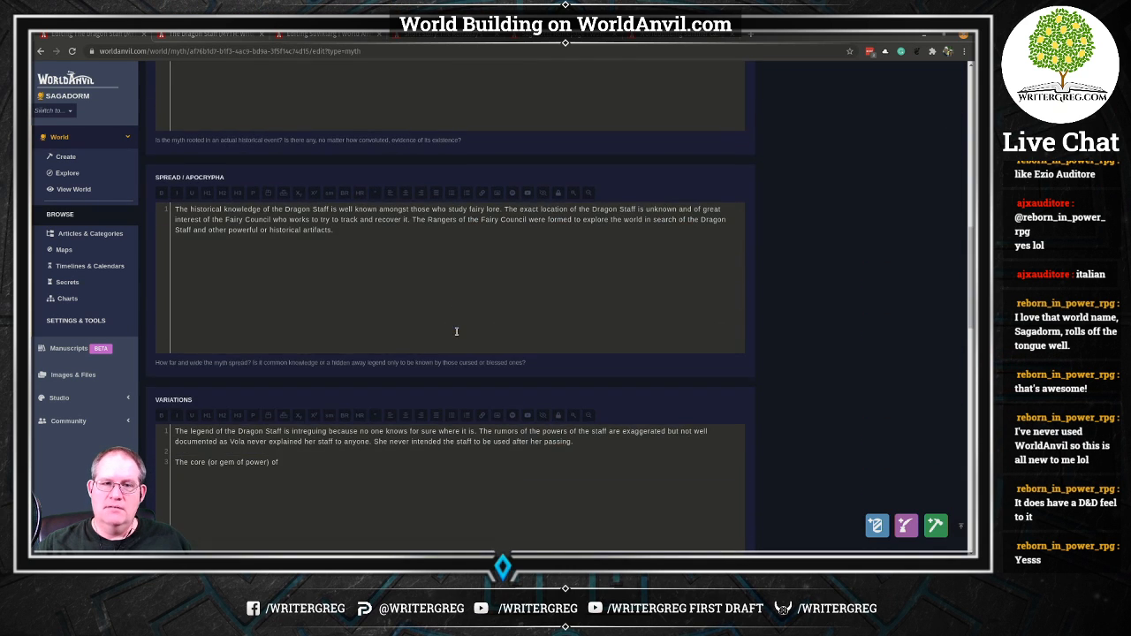
key("ctrl+v")
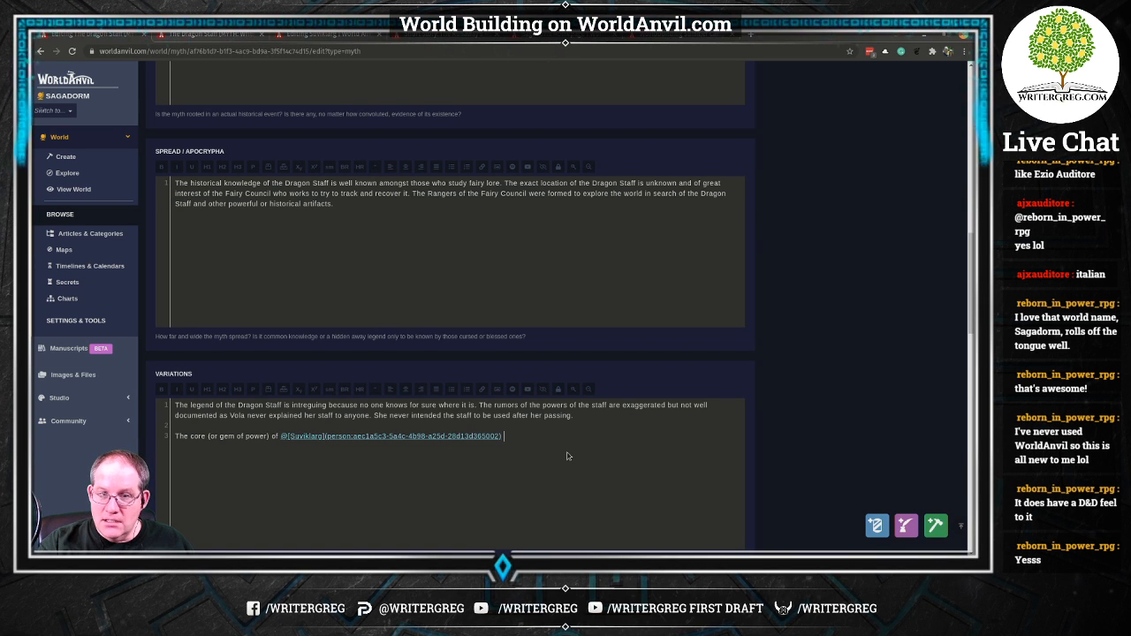
type("does ")
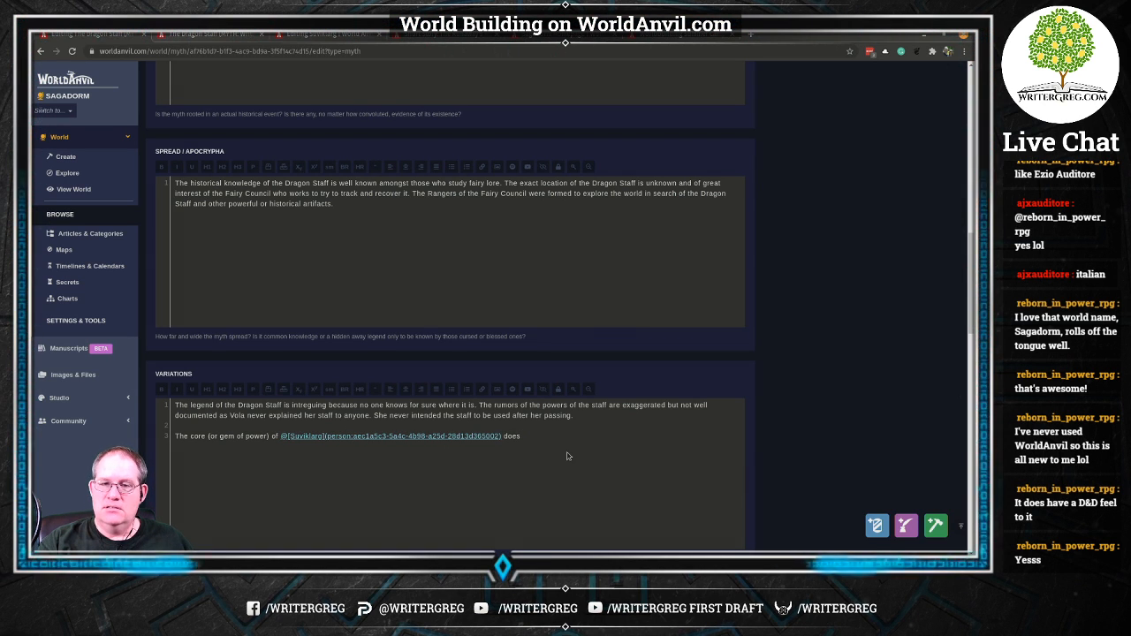
type("not")
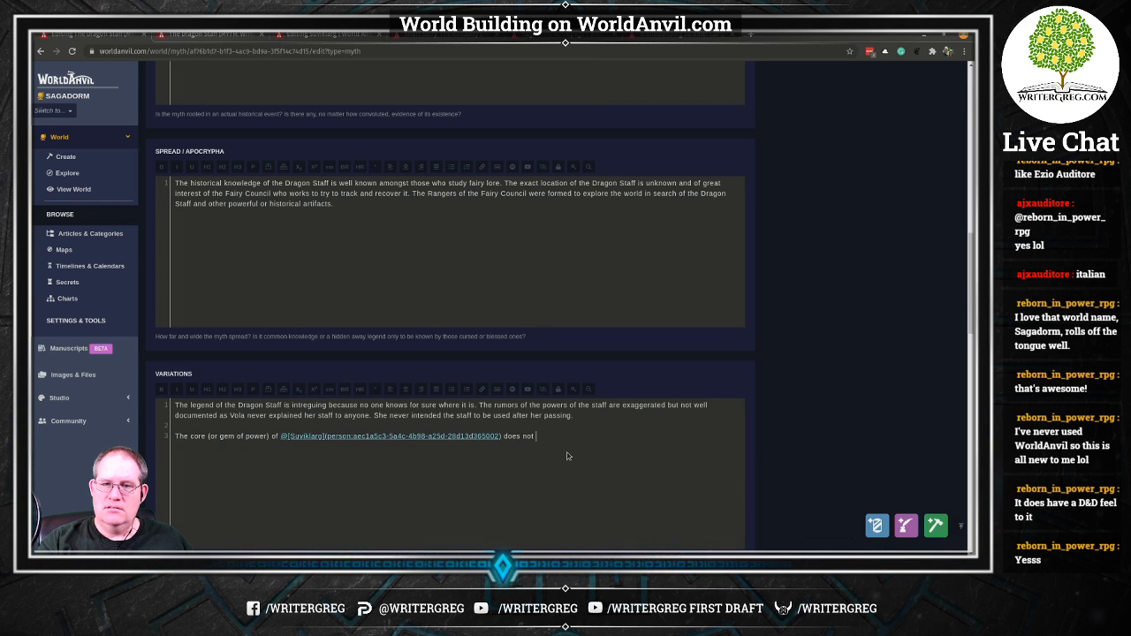
type(" have n")
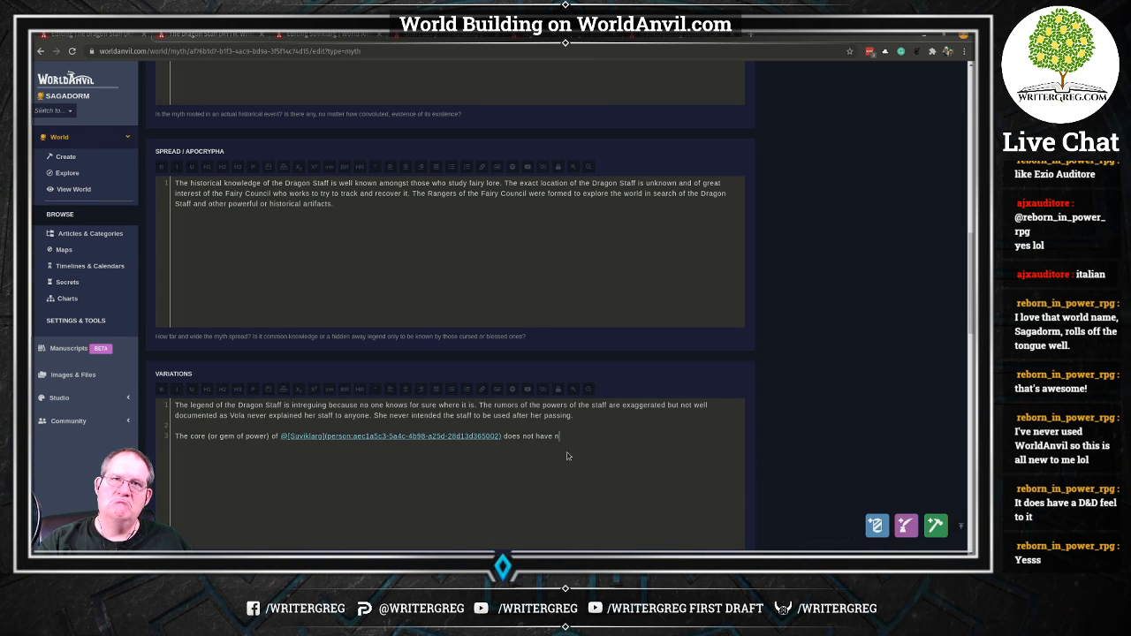
Reword the opening of the second Variations paragraph to "It is rumored that the core".
type("It is rum")
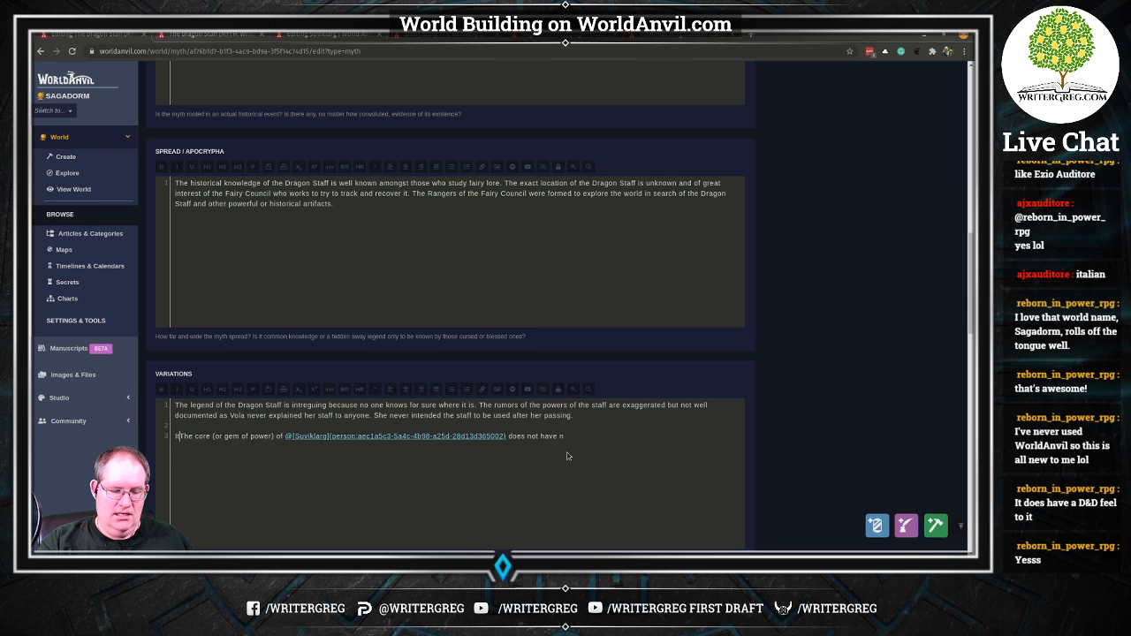
type("ored that")
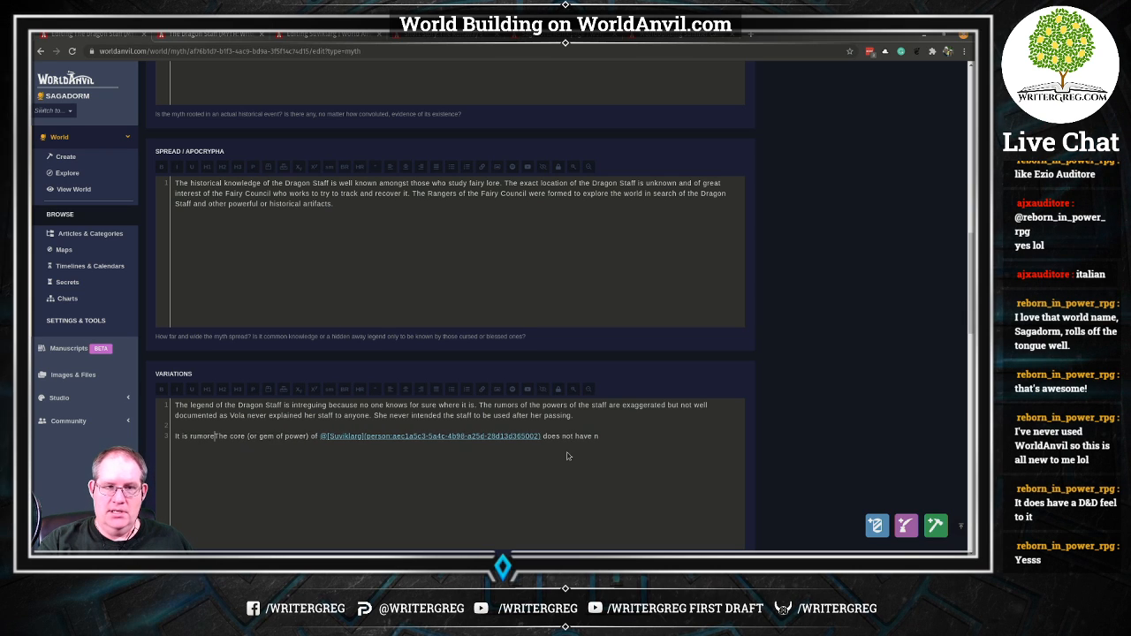
key("Delete")
type("that")
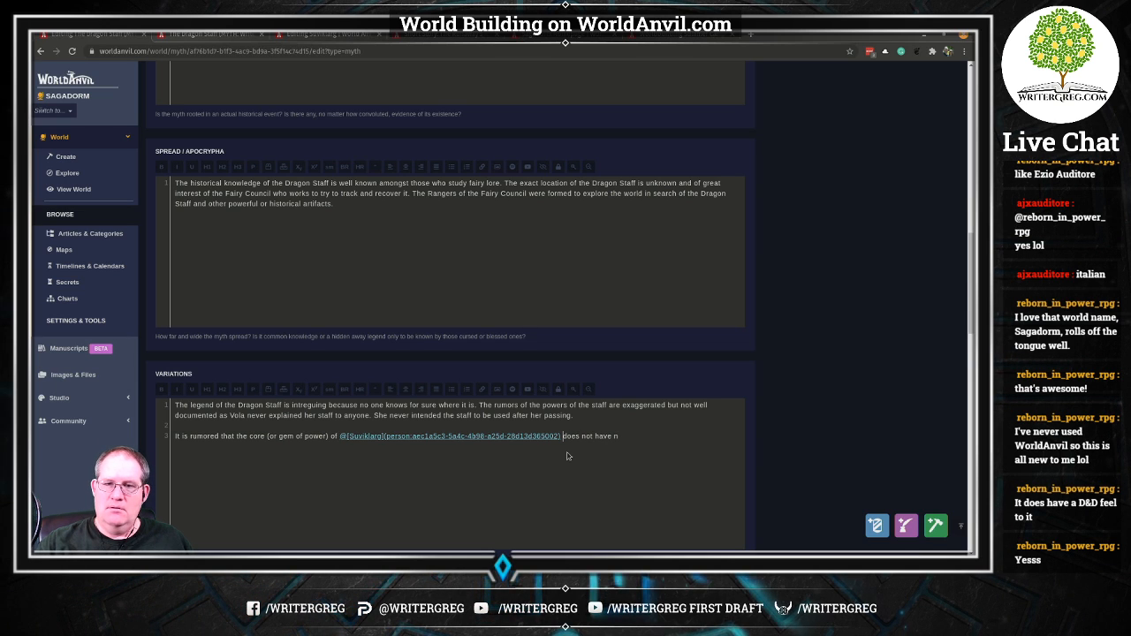
Replace the unfinished wording after the Suviklarg mention with "mounted upon the staff increases the power of its weilder.".
type("mounted upon")
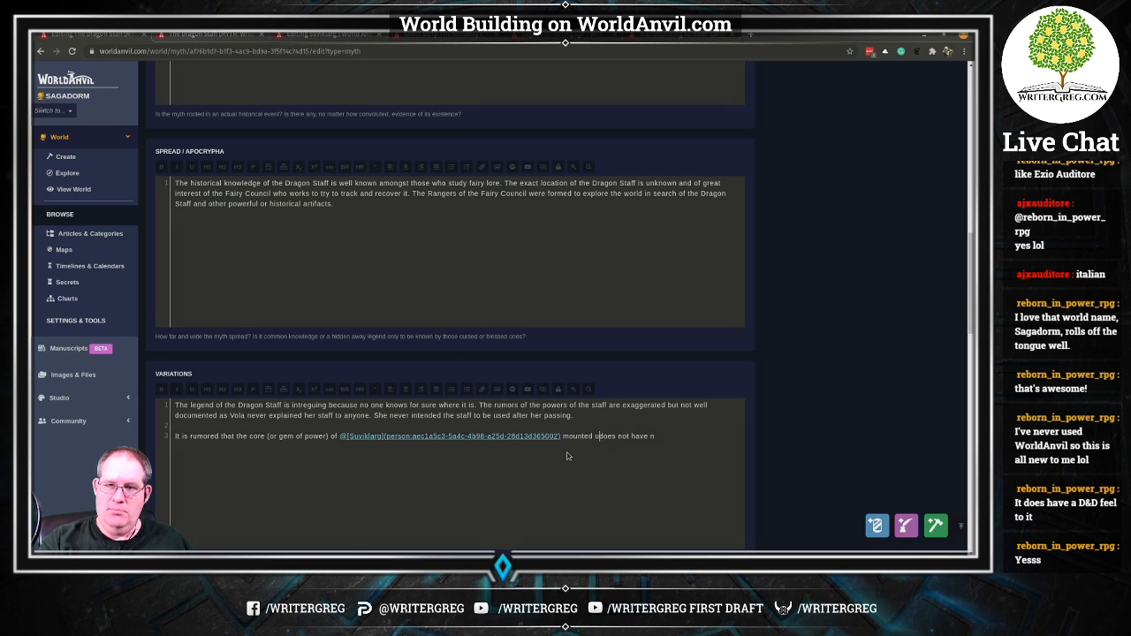
type(" the staf")
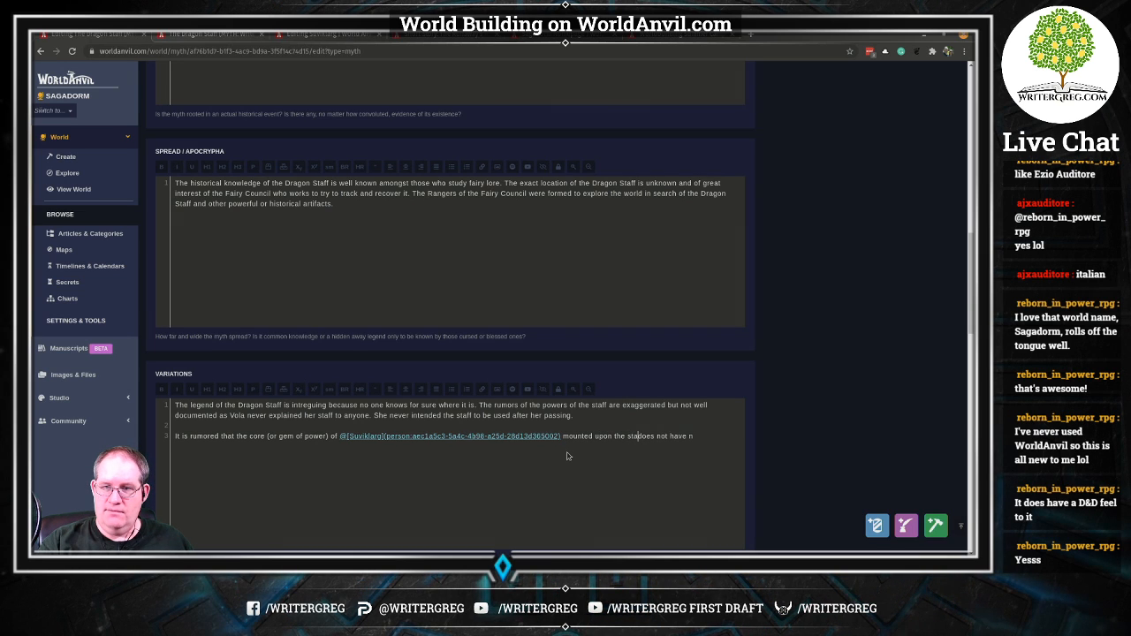
type("f")
key("shift+End")
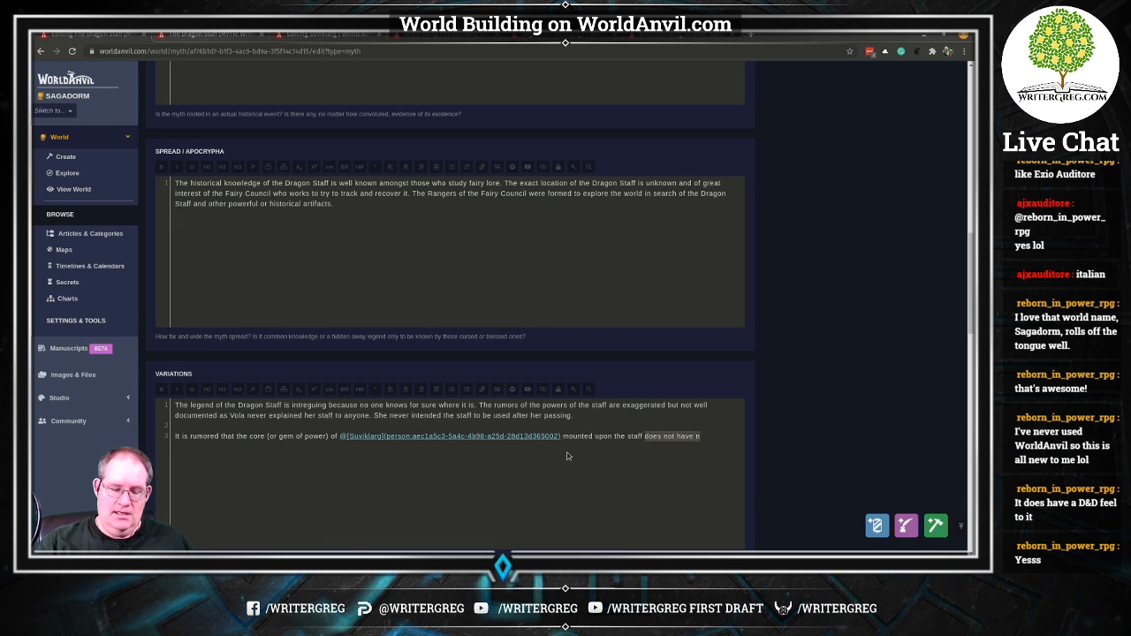
type("increases")
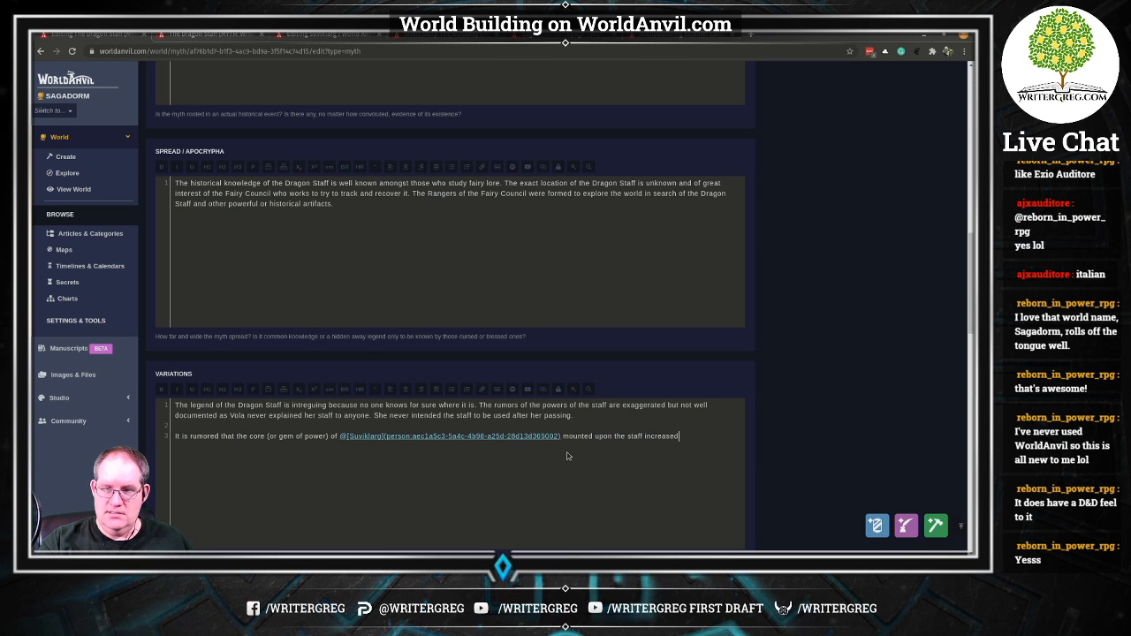
type(" the power of th")
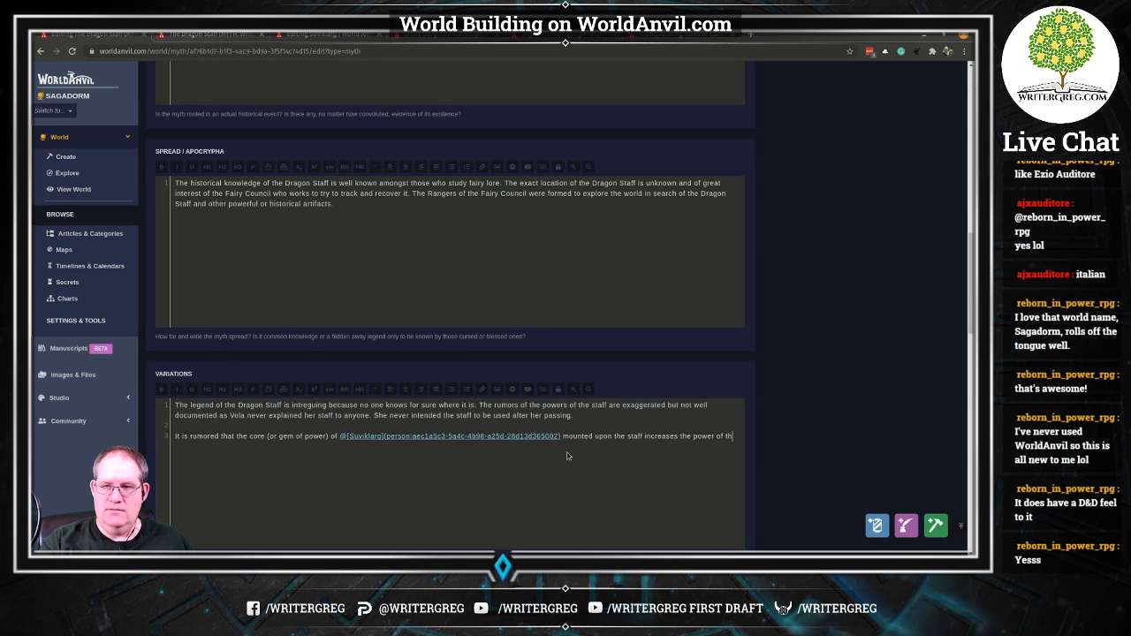
type("ts we")
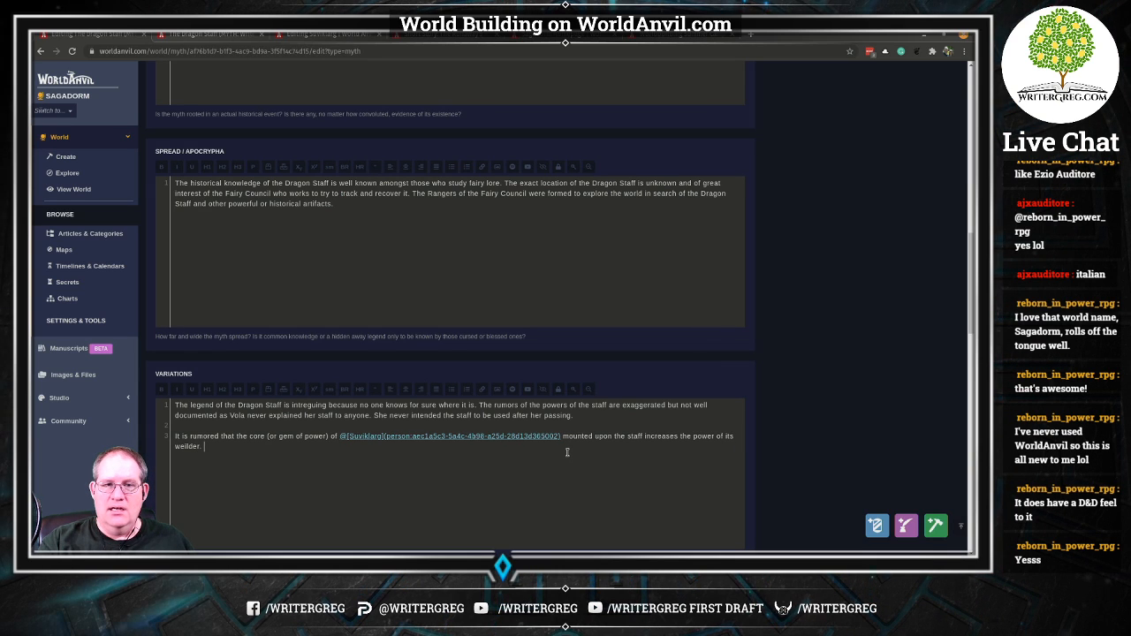
Finish the rumor sentence in the second Variations paragraph with the word "weilder.".
type("ilder. ")
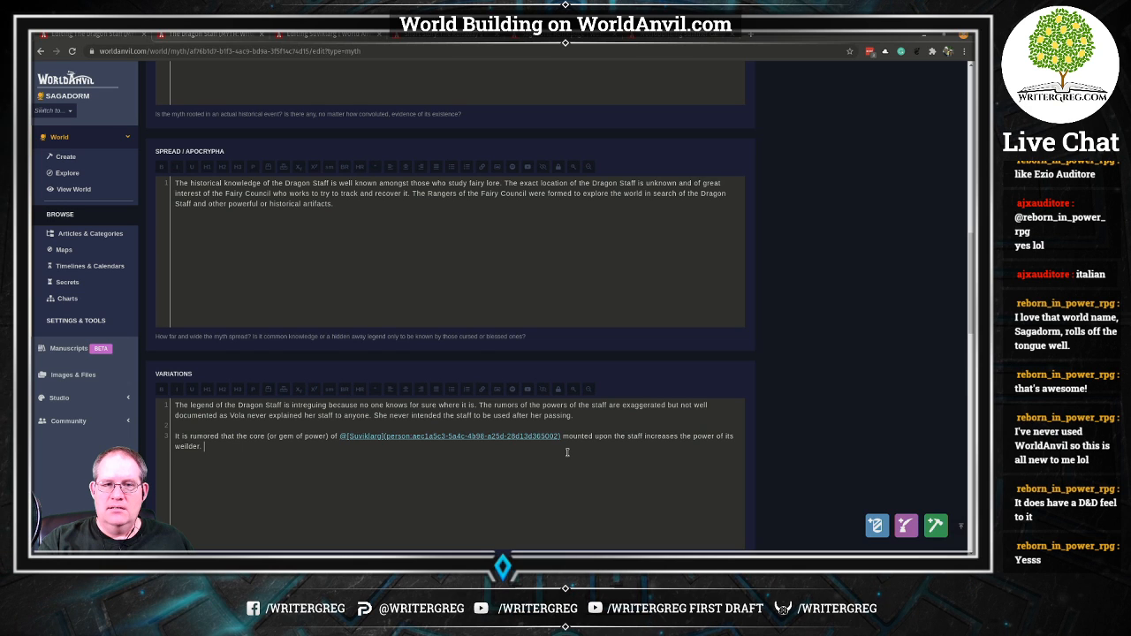
type("A")
key("BackSpace")
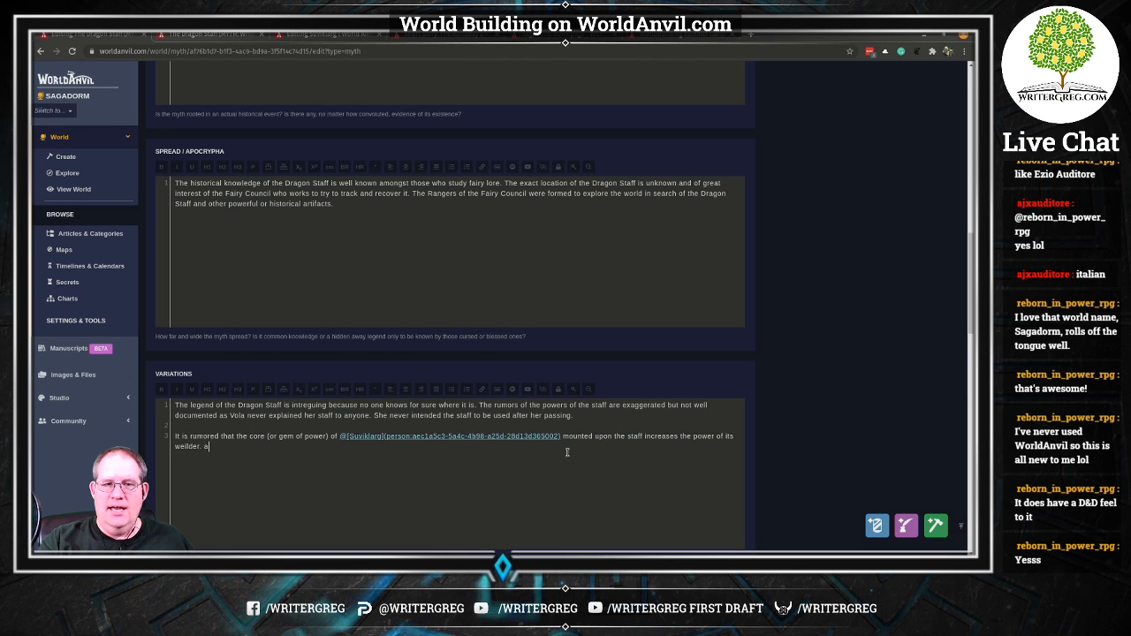
type("The core is")
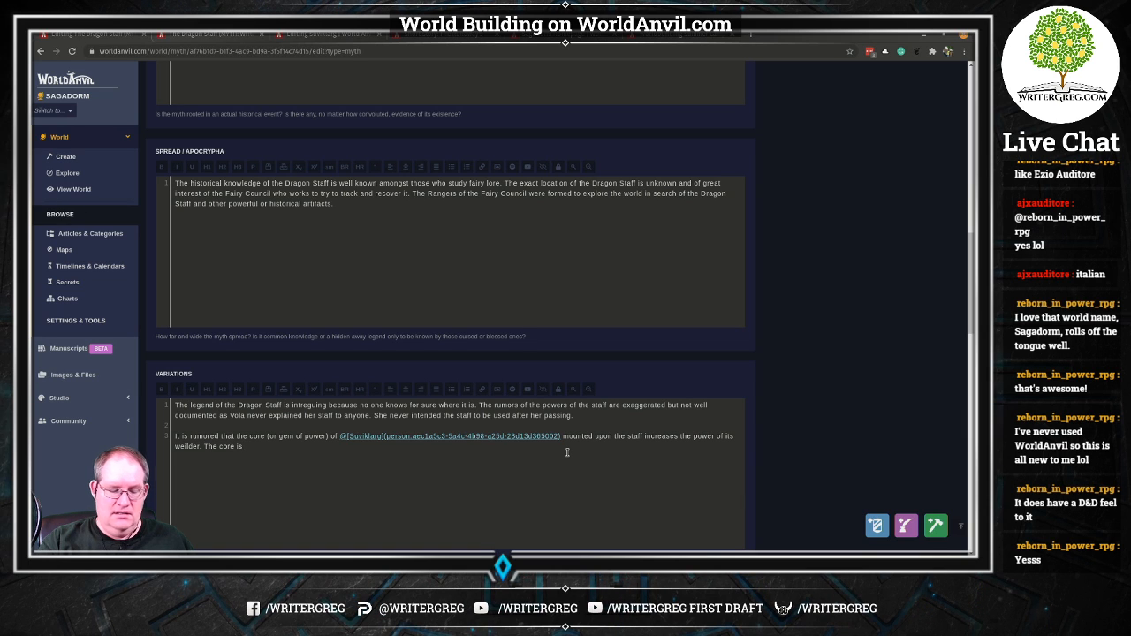
key("BackSpace")
key("BackSpace")
key("BackSpace")
key("BackSpace")
key("BackSpace")
key("BackSpace")
key("BackSpace")
key("BackSpace")
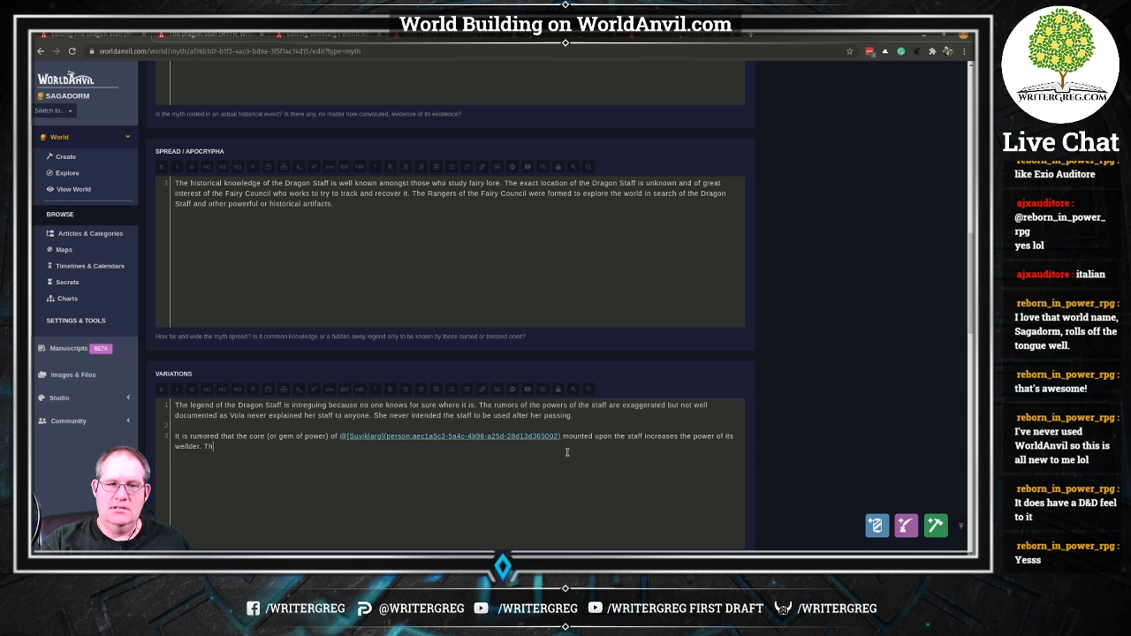
Add to Variations "This is true to the extent that this was a dragon core, as opposed to cores from more common creatures.".
type("is is true t")
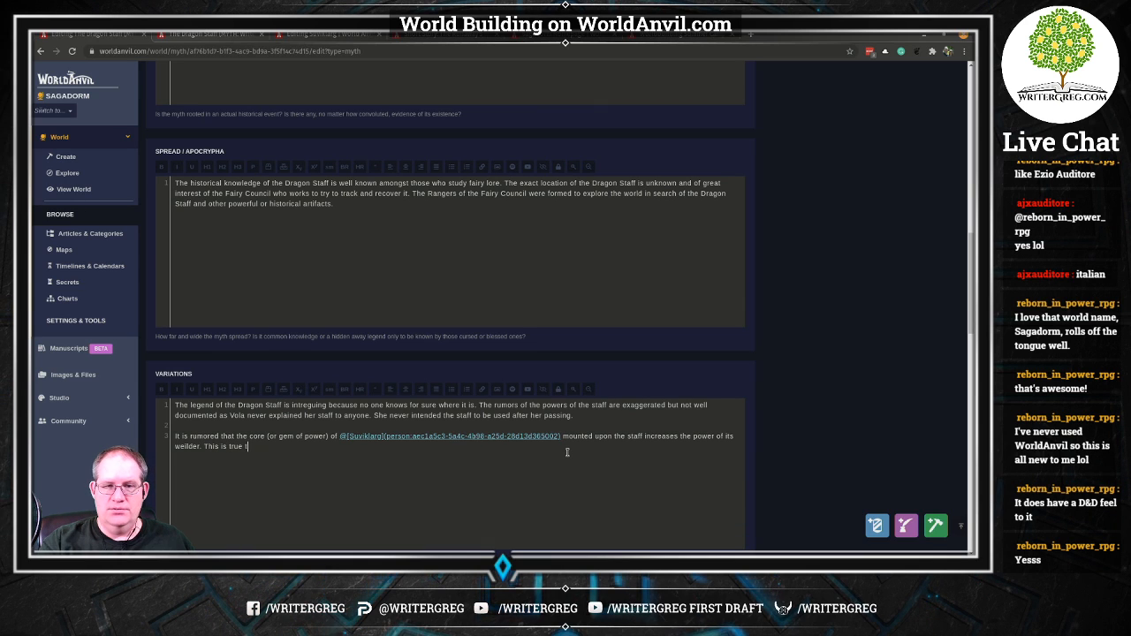
type("o the extent")
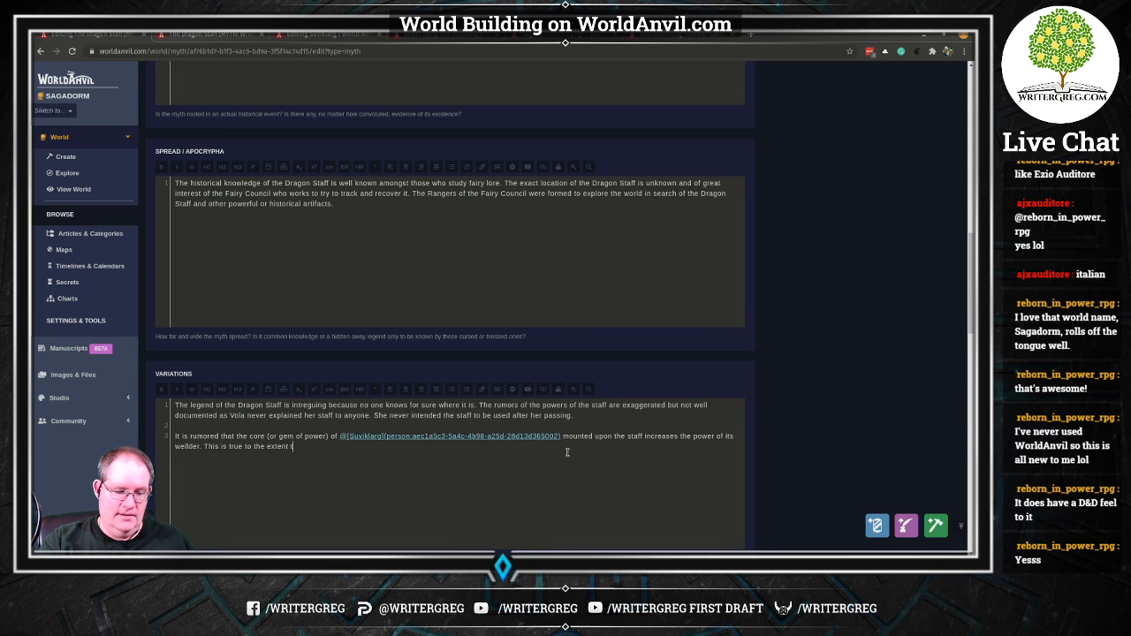
type(" that this was a ")
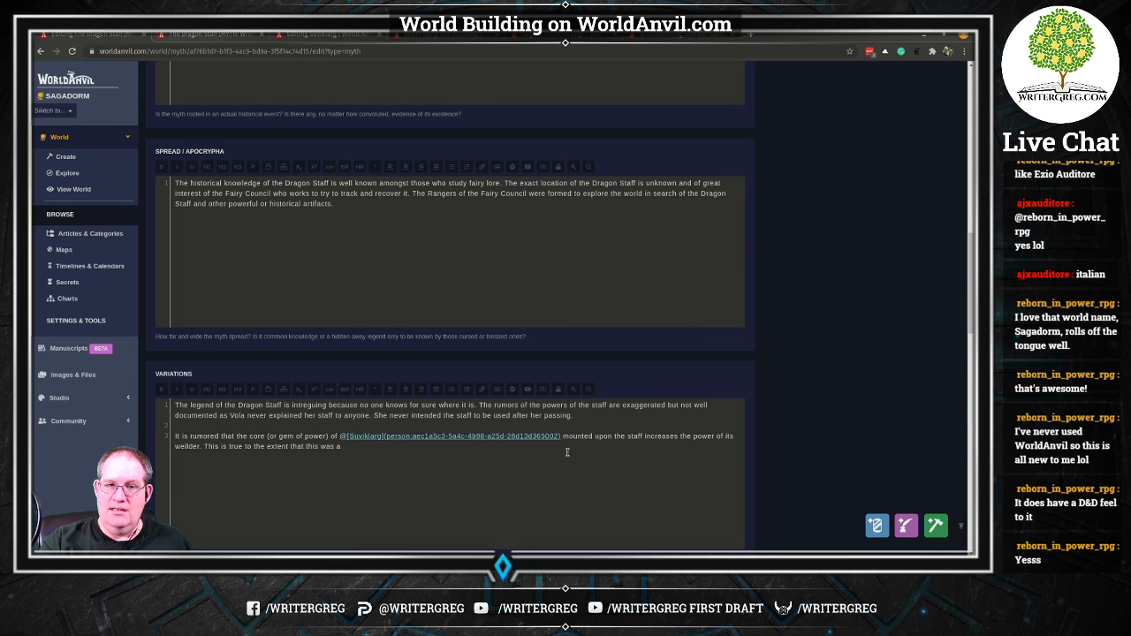
type("D")
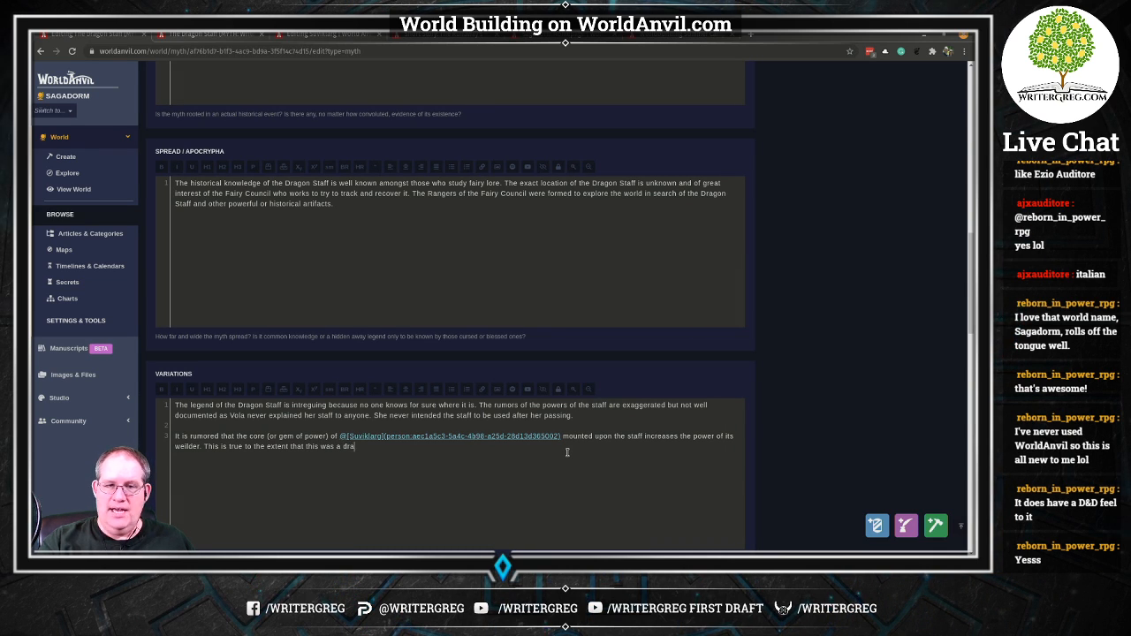
type("ragon core")
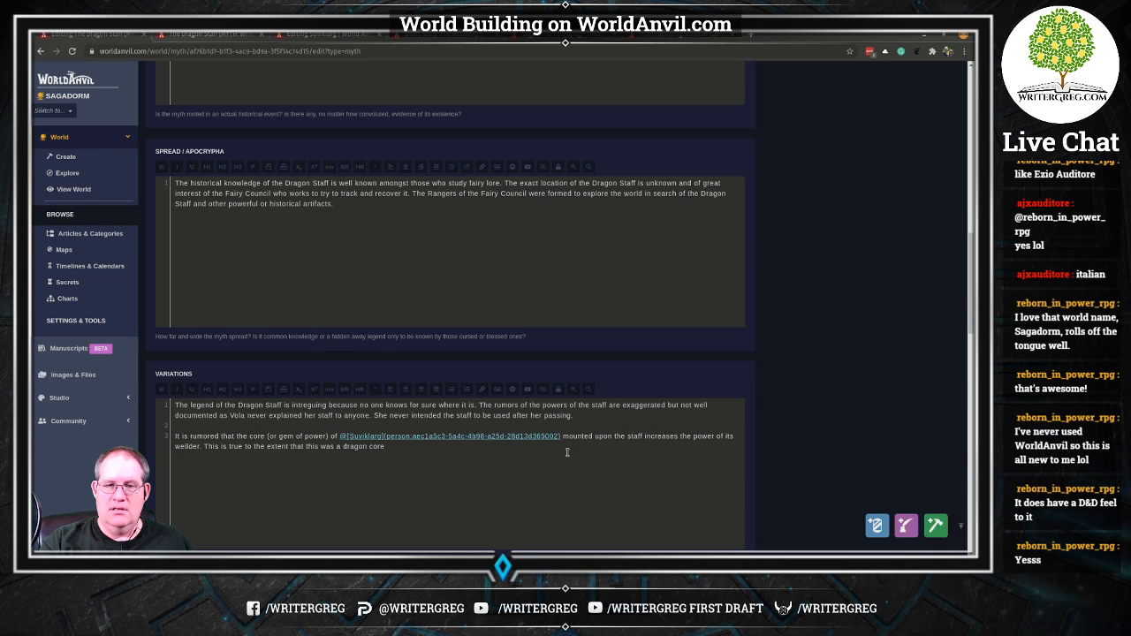
type(", as o")
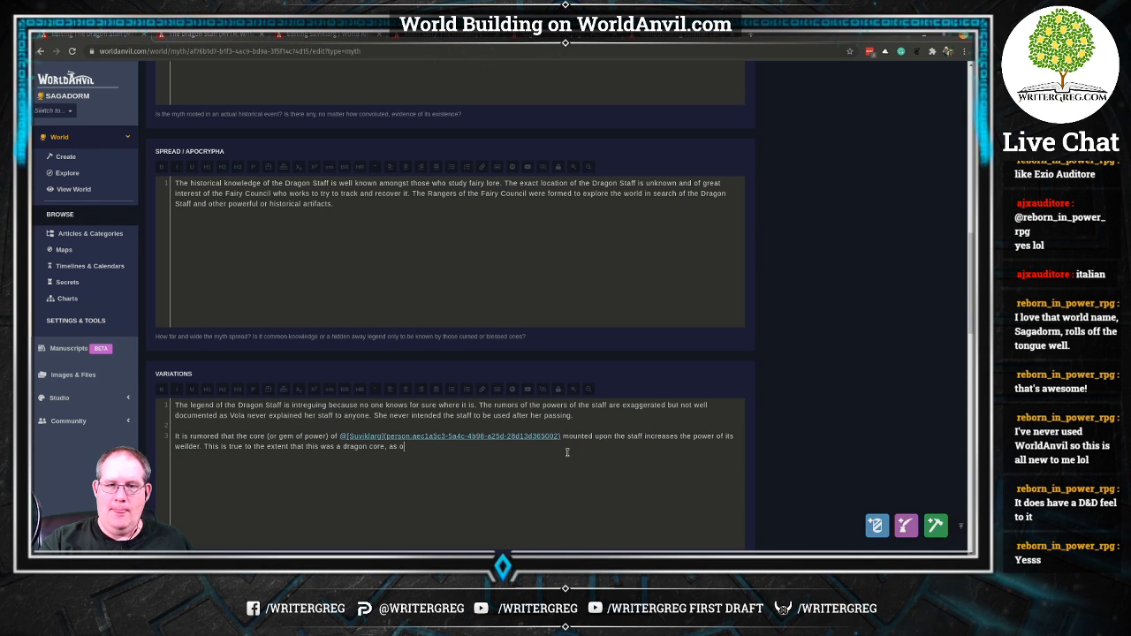
type("pposed to cores ")
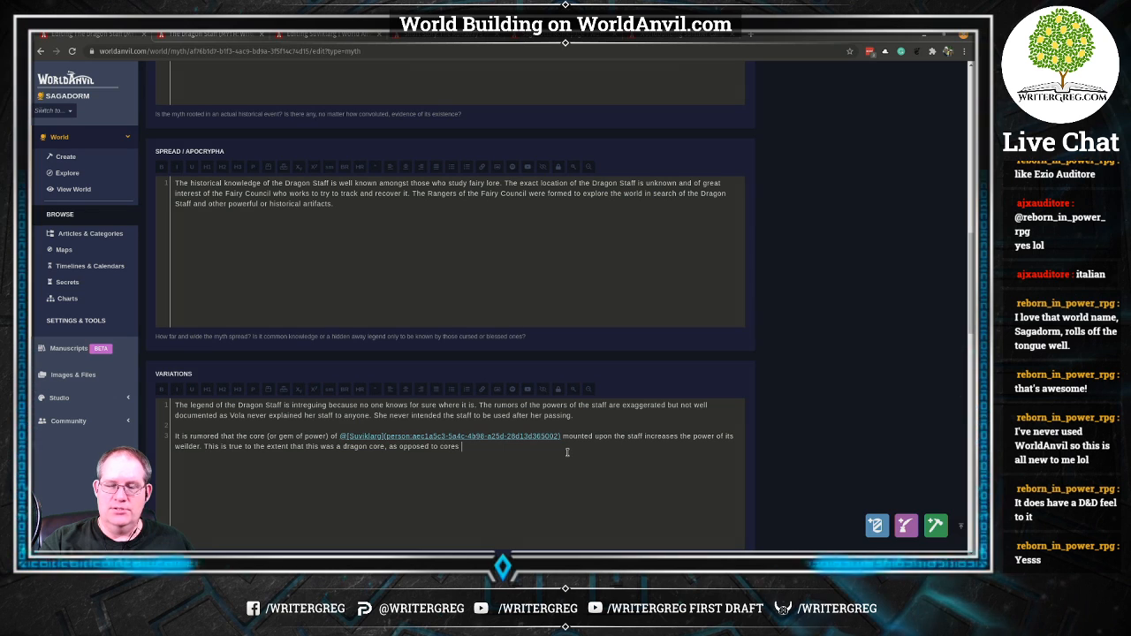
type("from more commo")
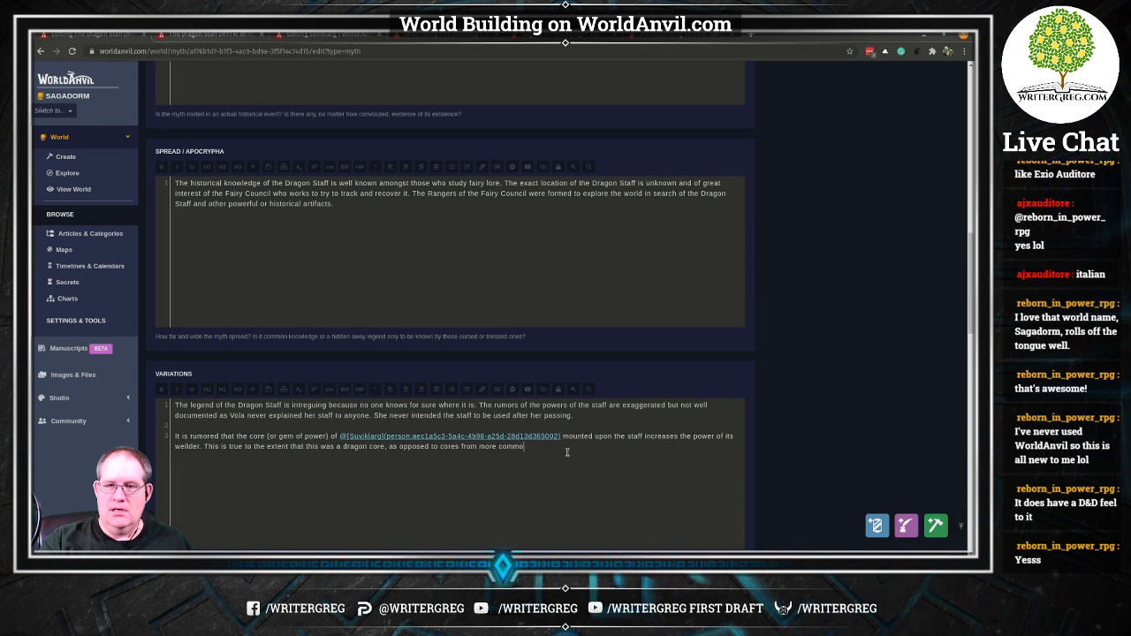
type("n cra")
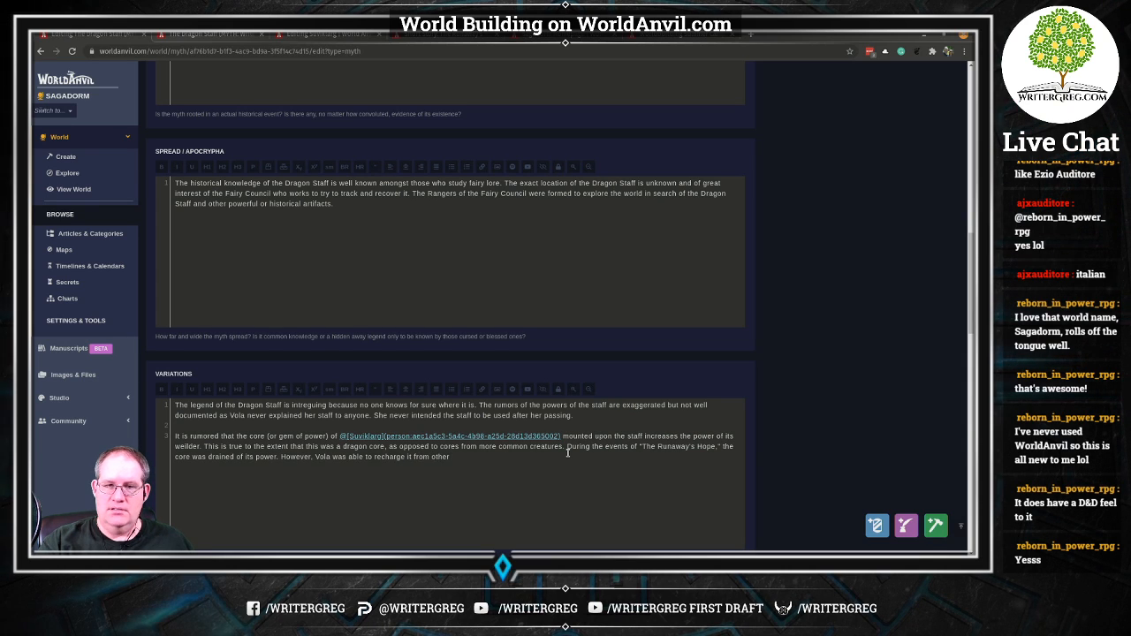
Finish the sentence about Vola recharging the core with "'common' cores she found in her travels." and save the article changes.
type("ommon\" core")
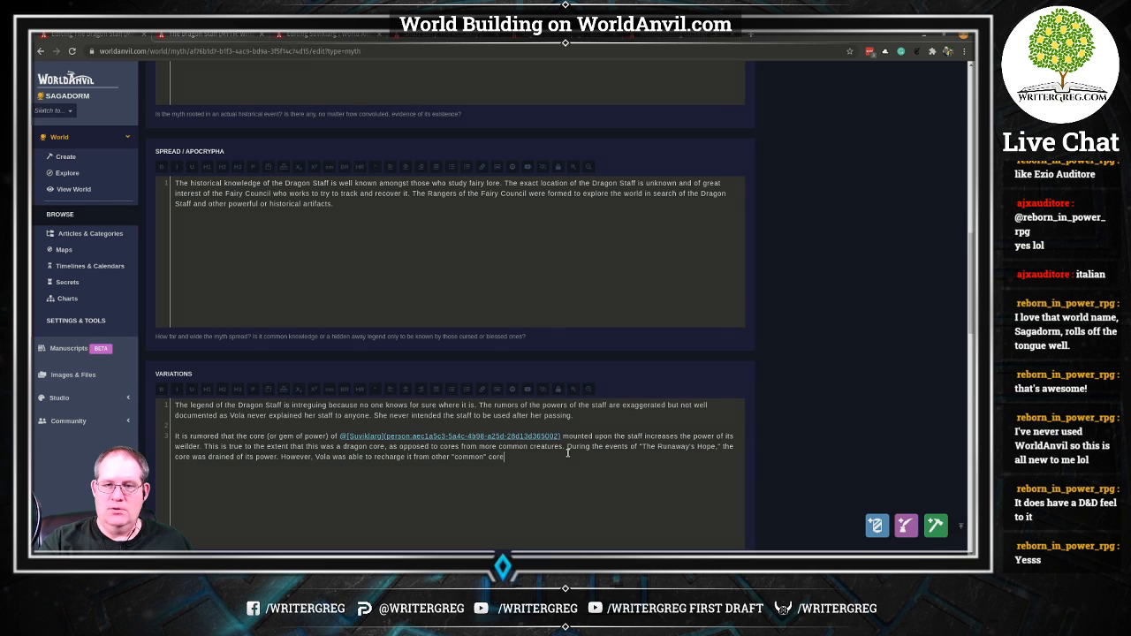
type("s she ")
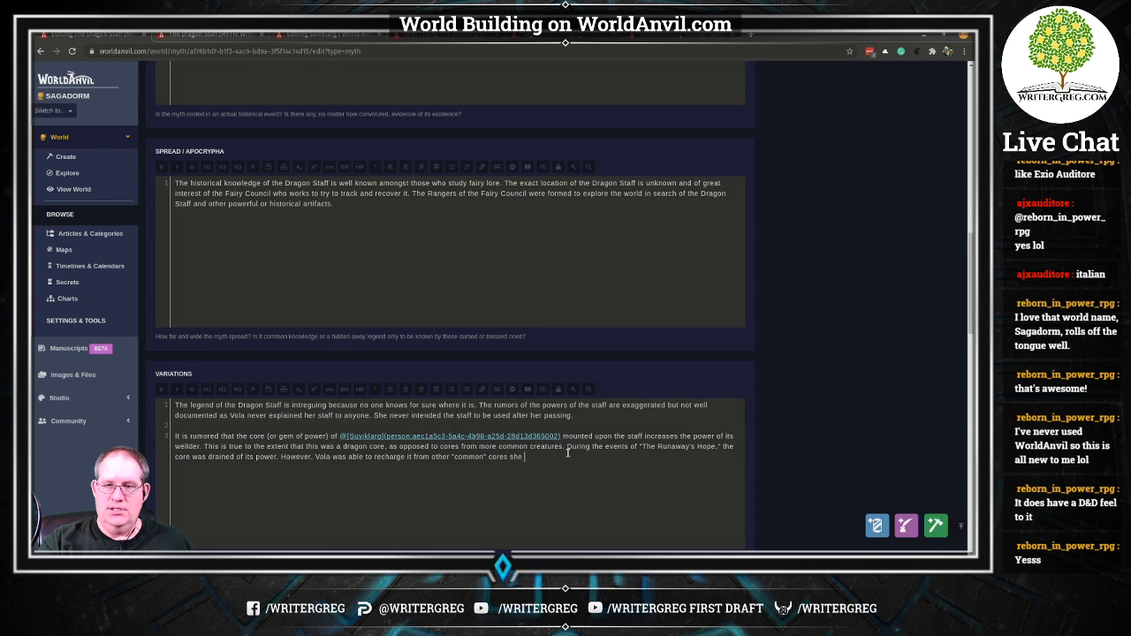
type("found in ")
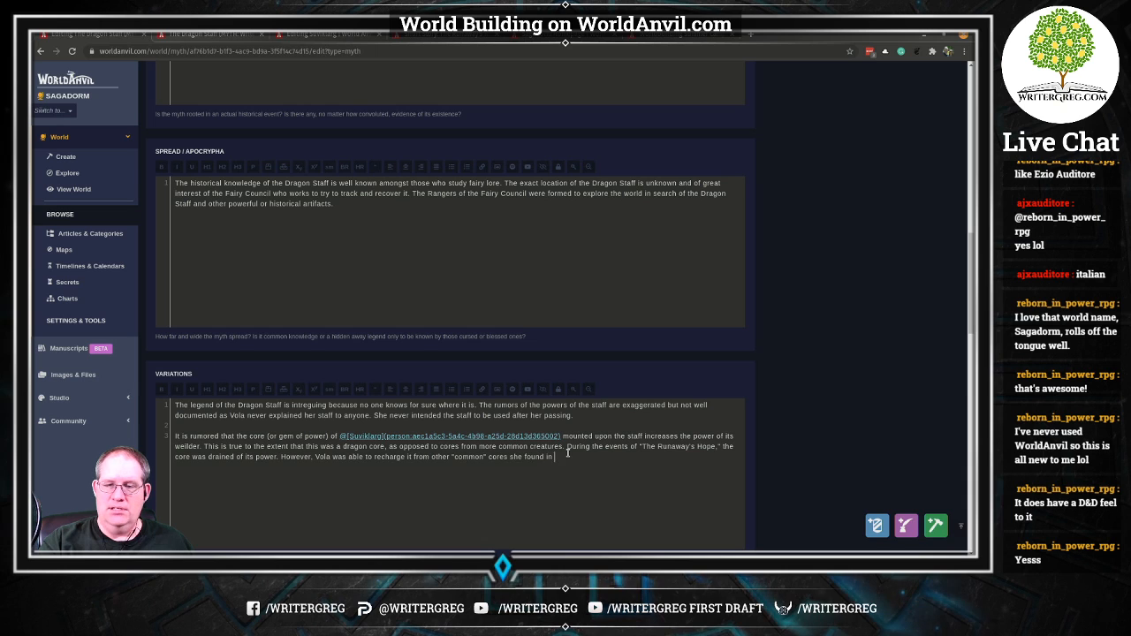
type("her trave")
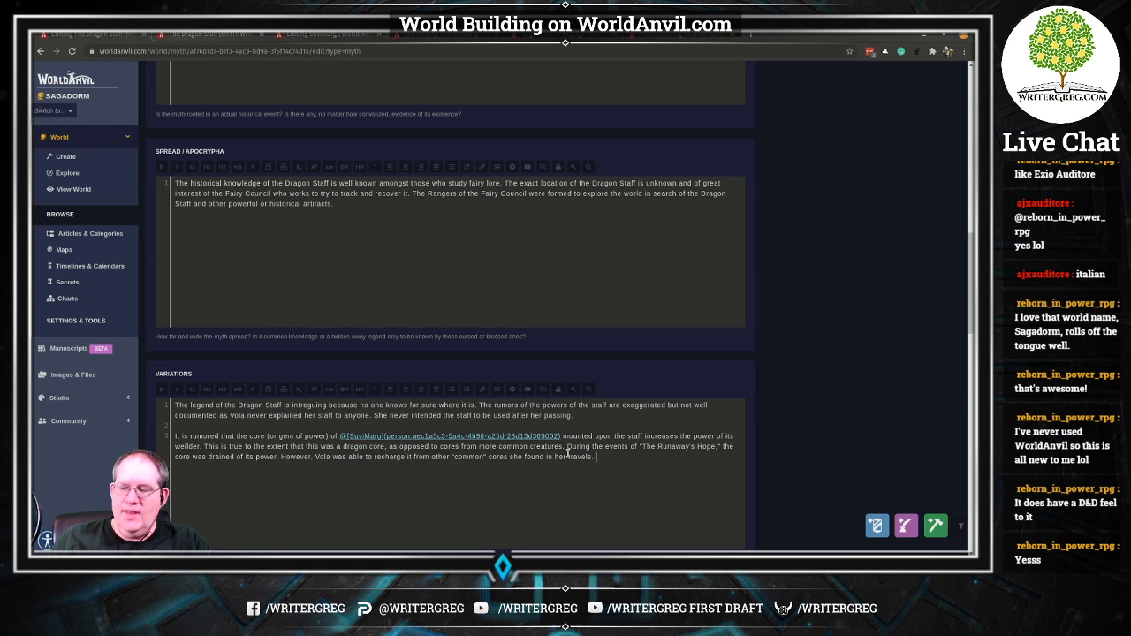
scroll(796, 448, "up", 20)
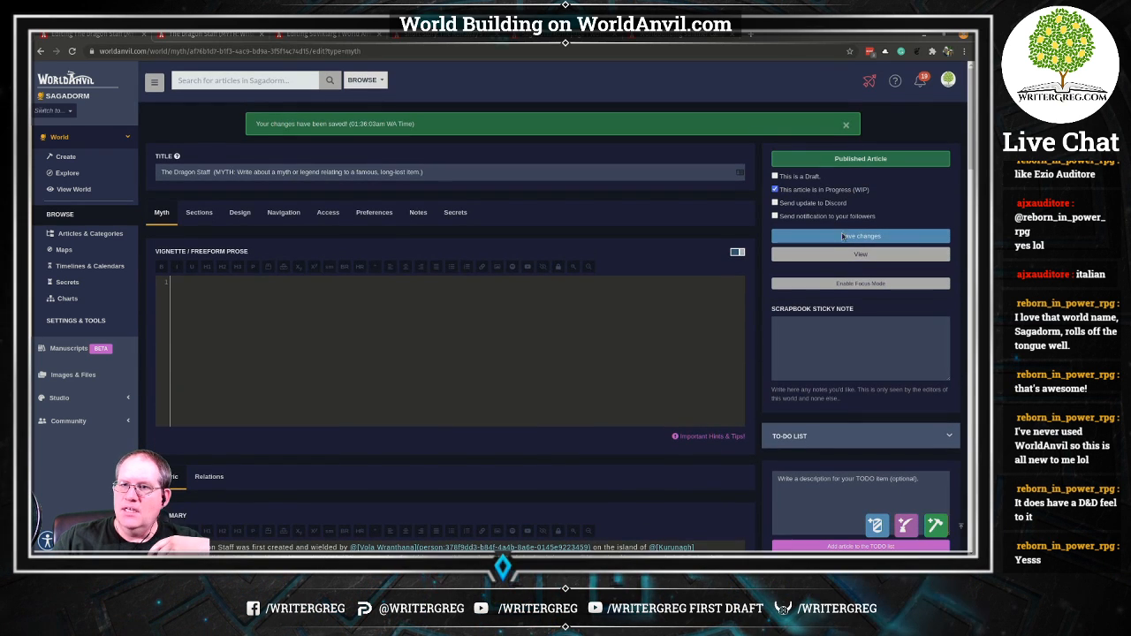
left_click(843, 236)
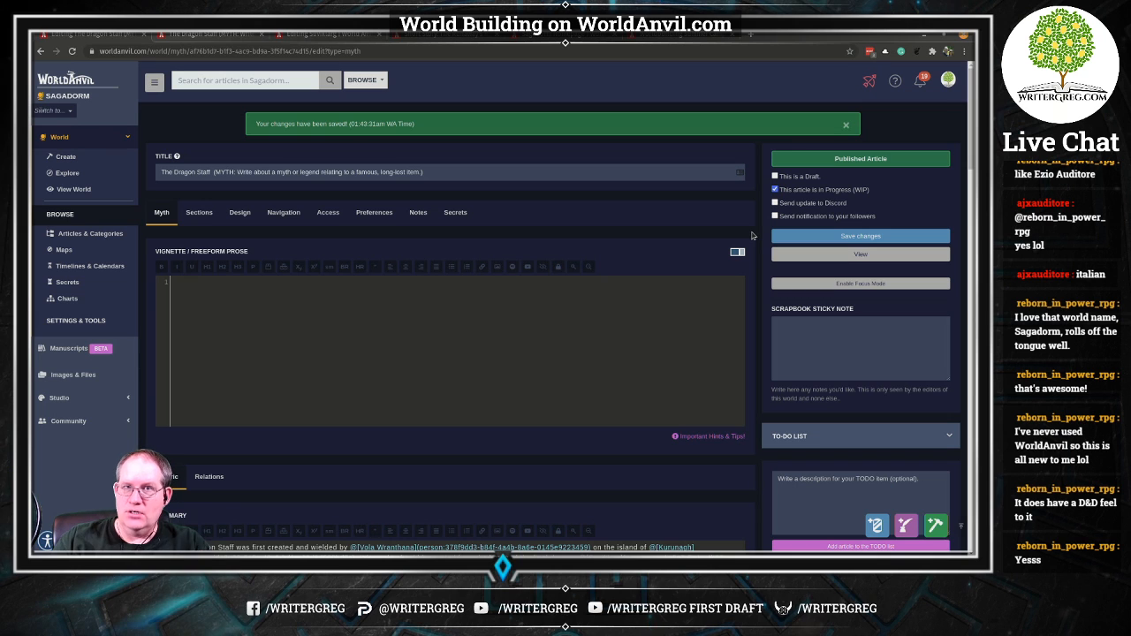
Begin a new sentence at the end of the second Variations paragraph with the capitalized word "Magical".
scroll(631, 255, "down", 5)
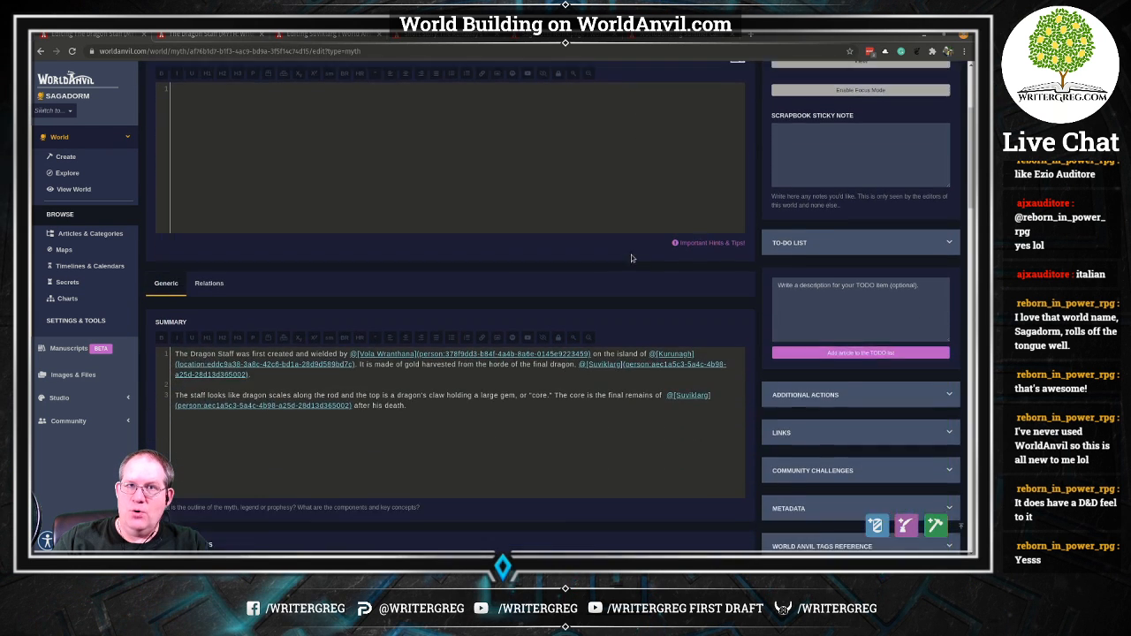
scroll(624, 259, "down", 5)
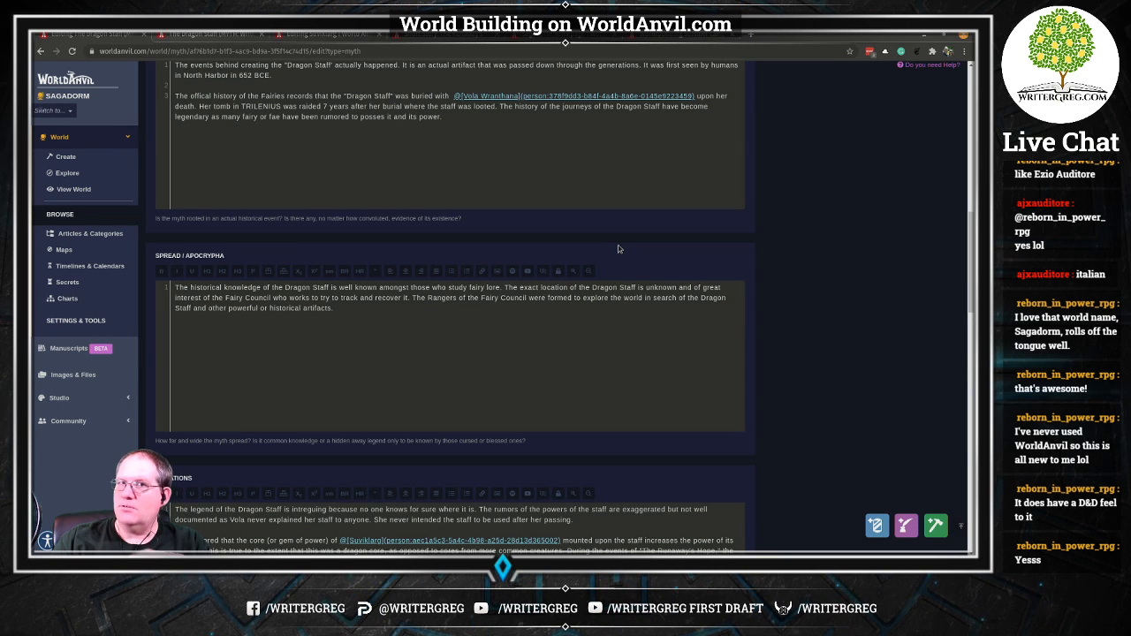
scroll(618, 248, "down", 3)
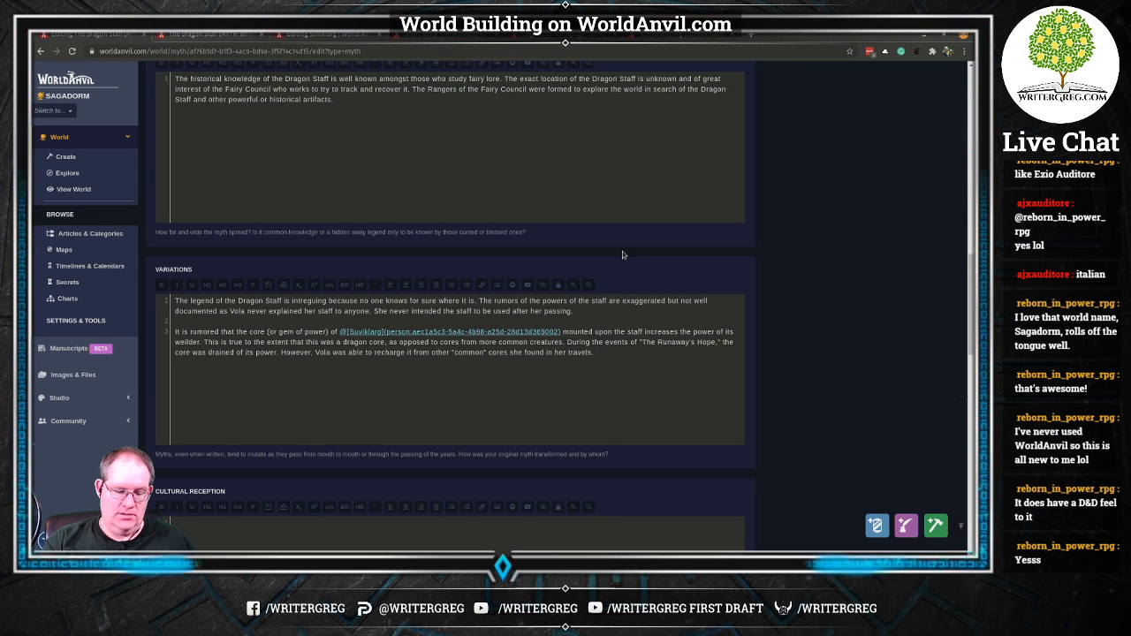
type("magical")
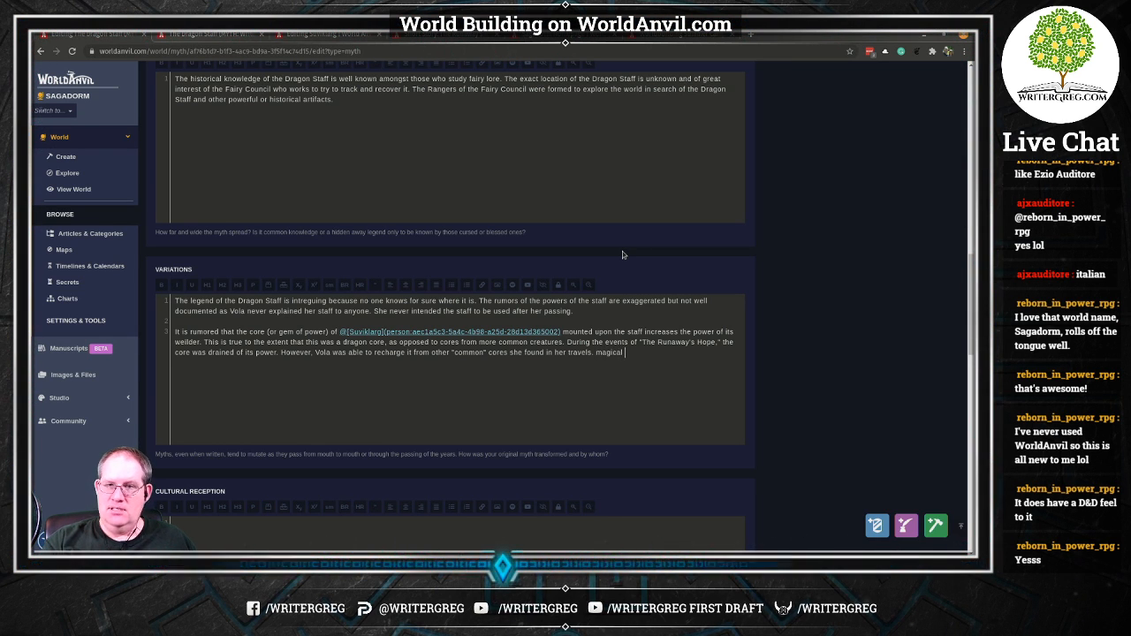
key("Left")
key("Left")
key("Left")
key("Left")
key("Left")
key("Left")
key("Left")
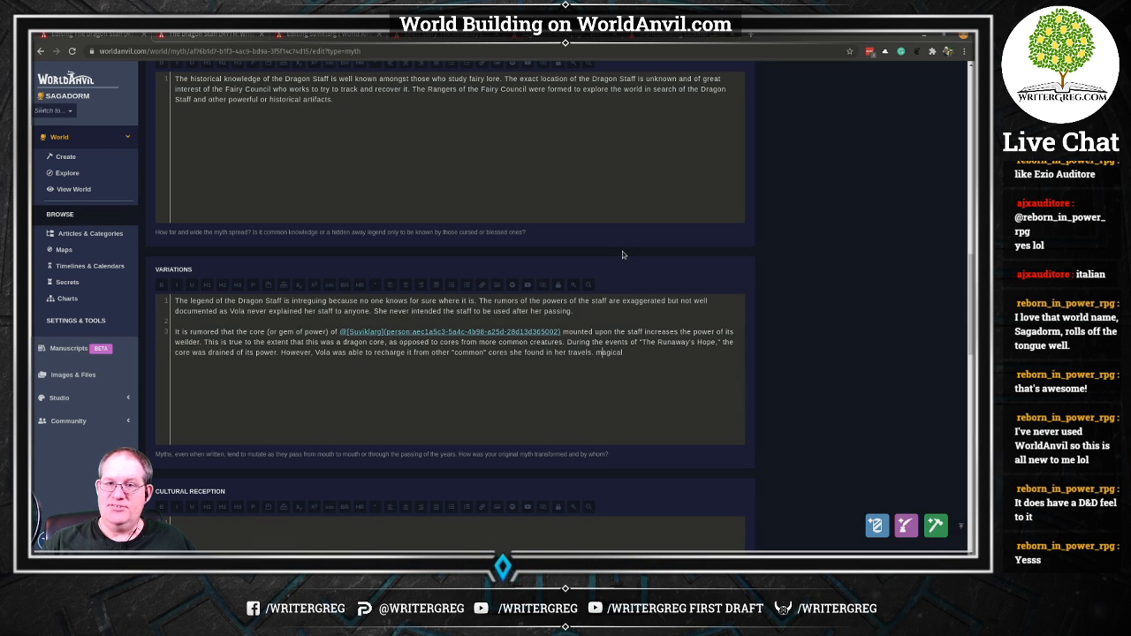
key("BackSpace")
type("M")
key("End")
type("e")
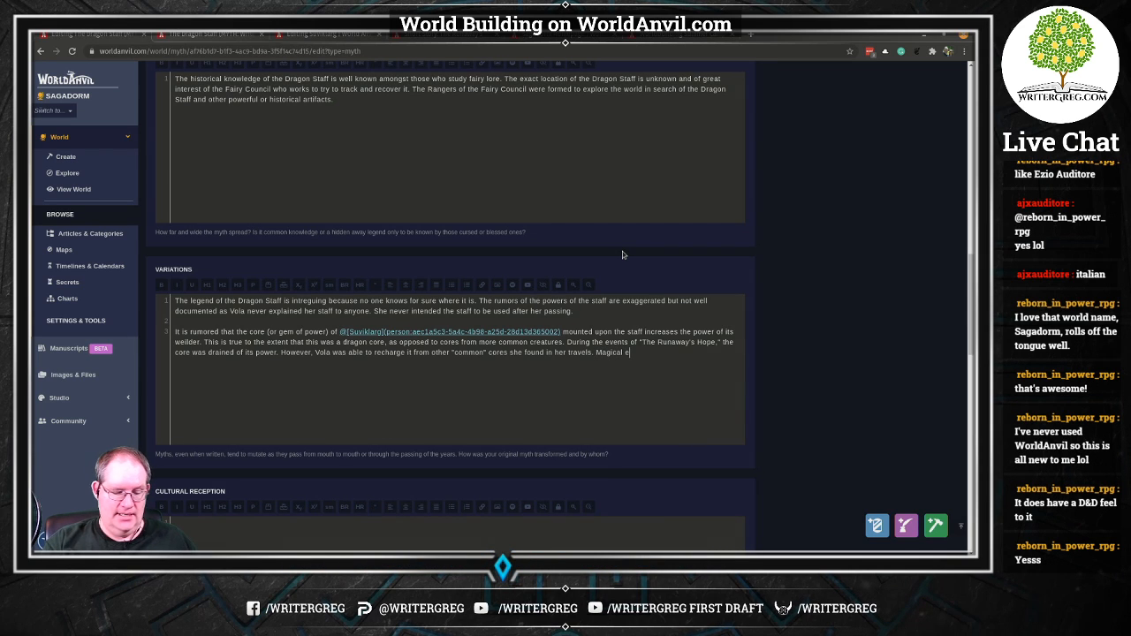
Continue the new Variations sentence after "Magical" with "essence extracted from common cores".
type("ssence es")
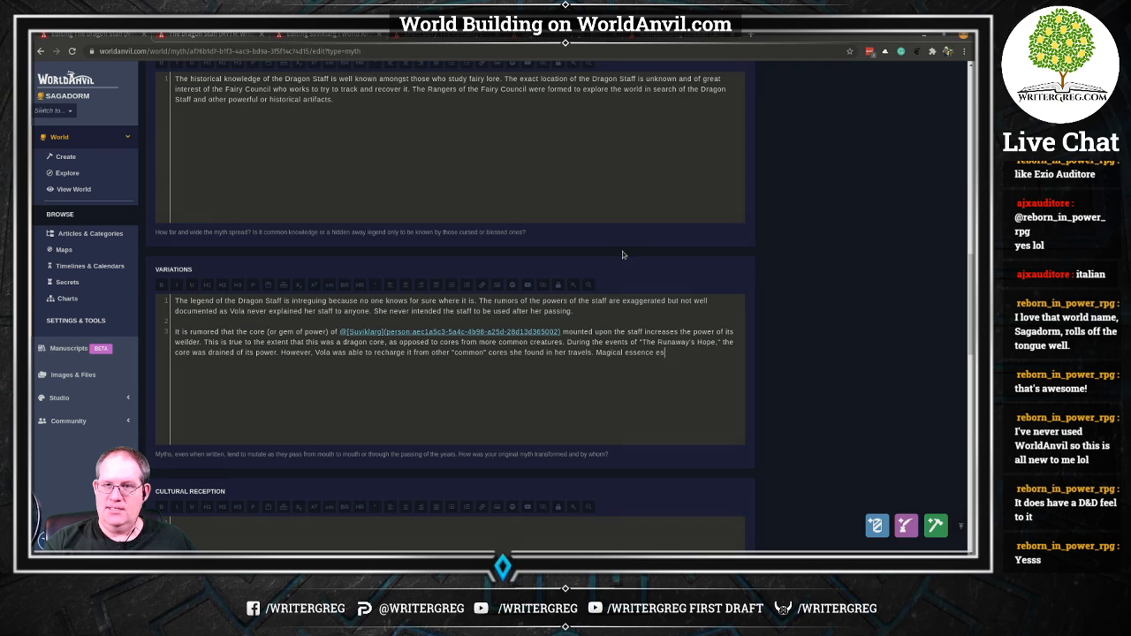
key("BackSpace")
type("xtracted fro")
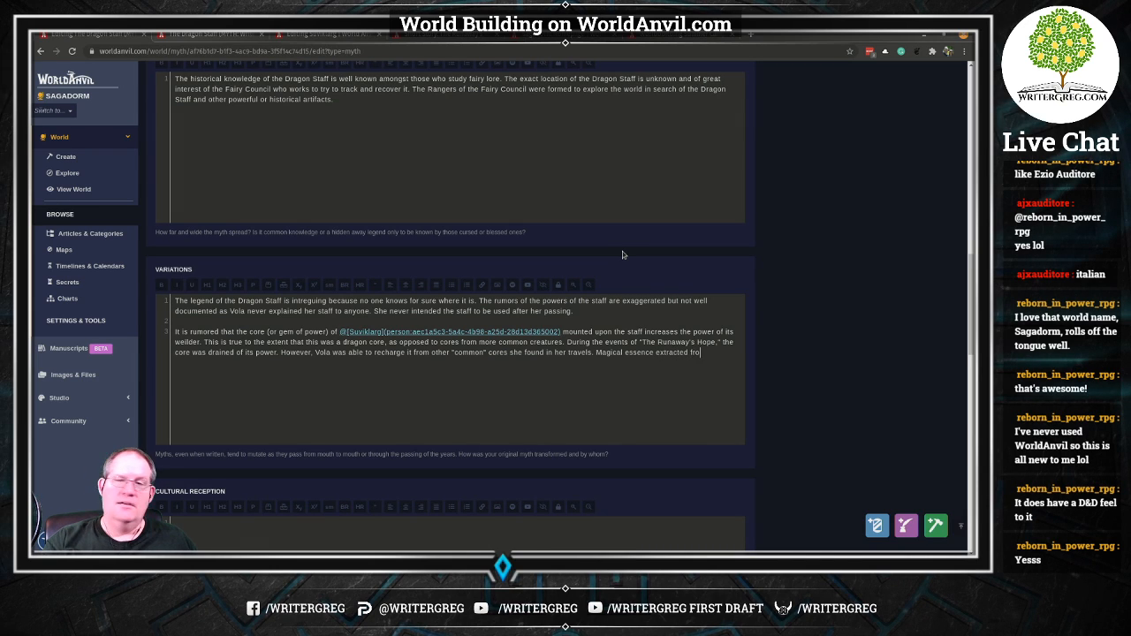
type("m cores")
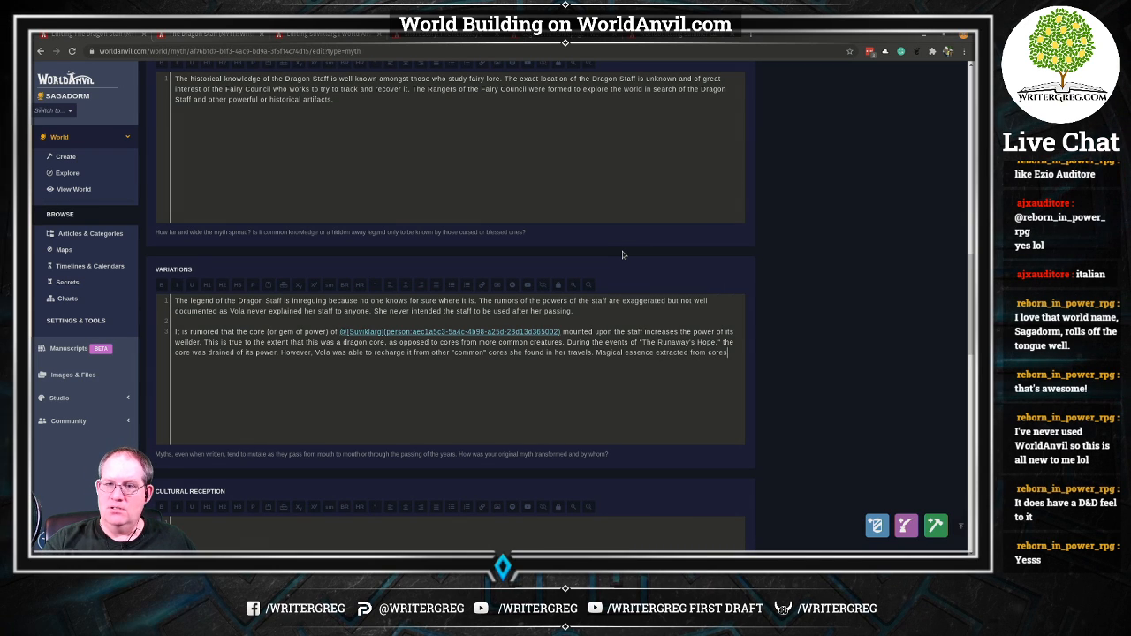
key("BackSpace")
key("BackSpace")
key("BackSpace")
type("mmon co")
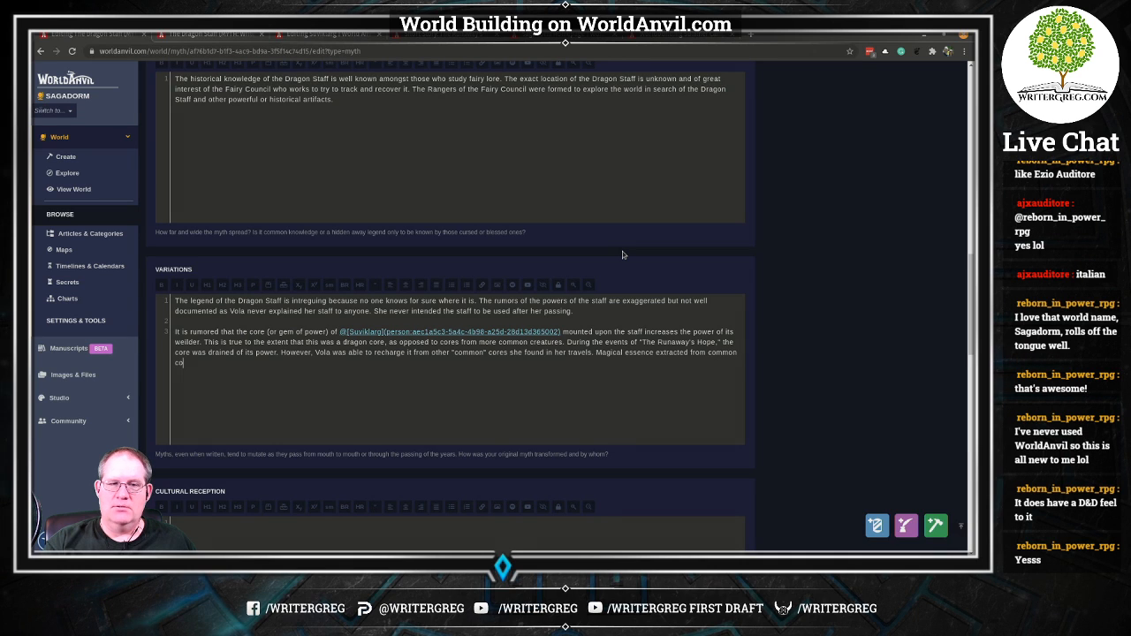
type("res")
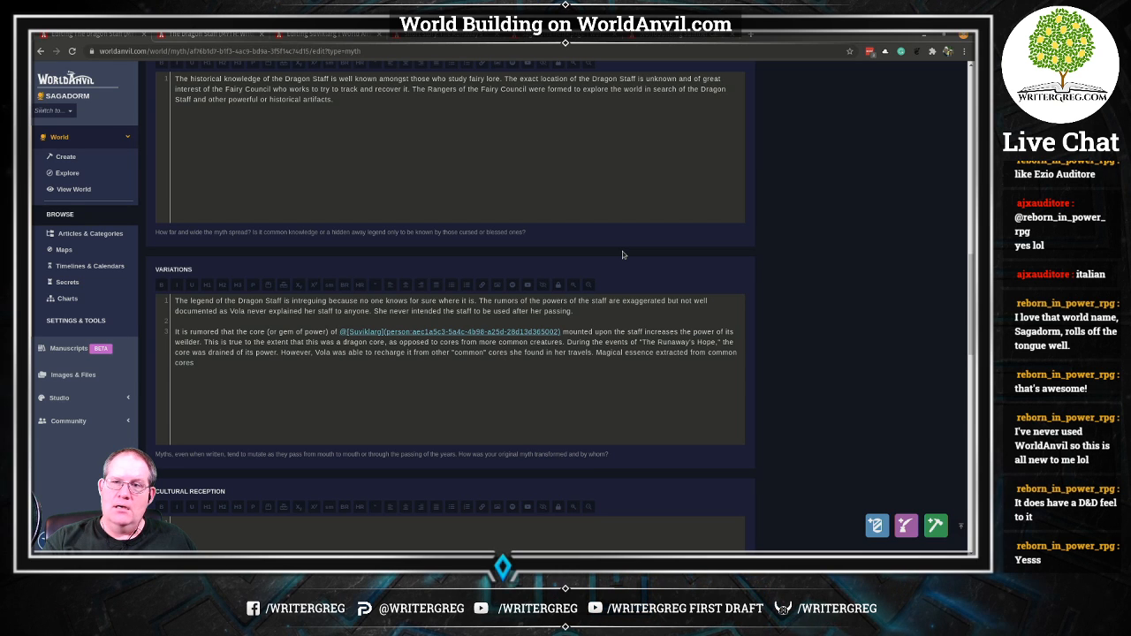
Complete the magical essence sentence in Variations with "is amplified when placed within a dragon core.".
type("is amp")
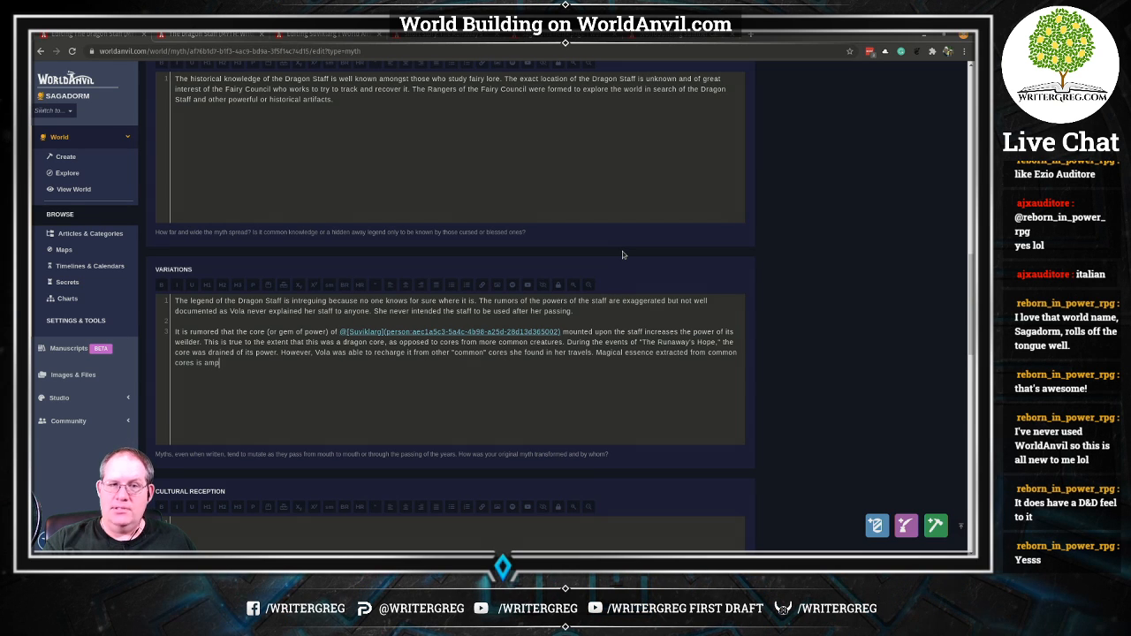
type("lified when ")
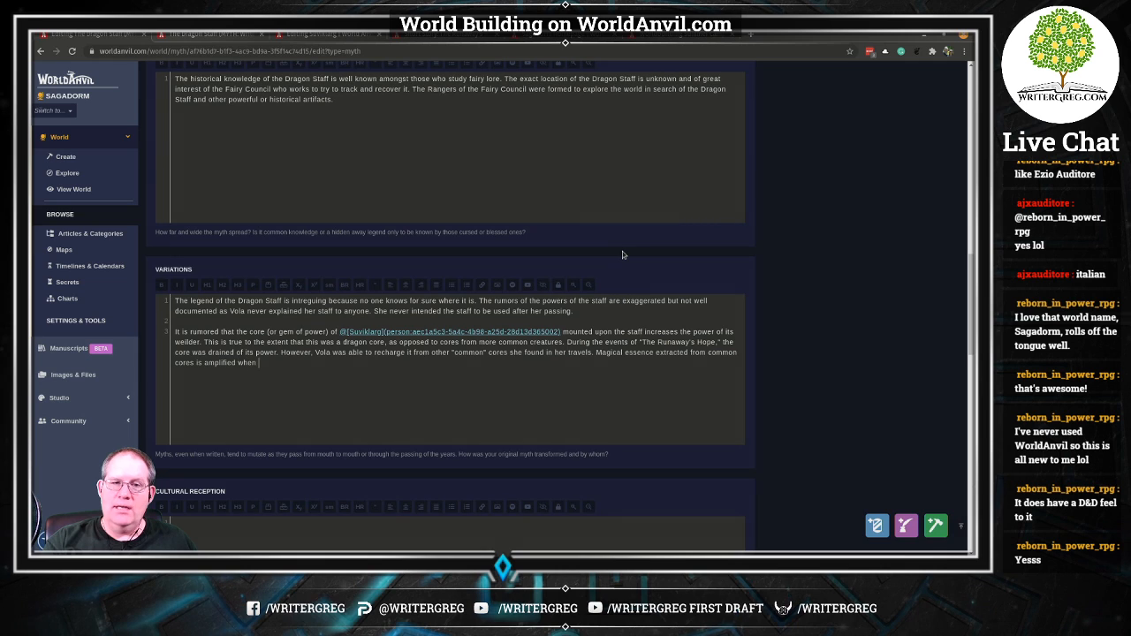
type("placed wit")
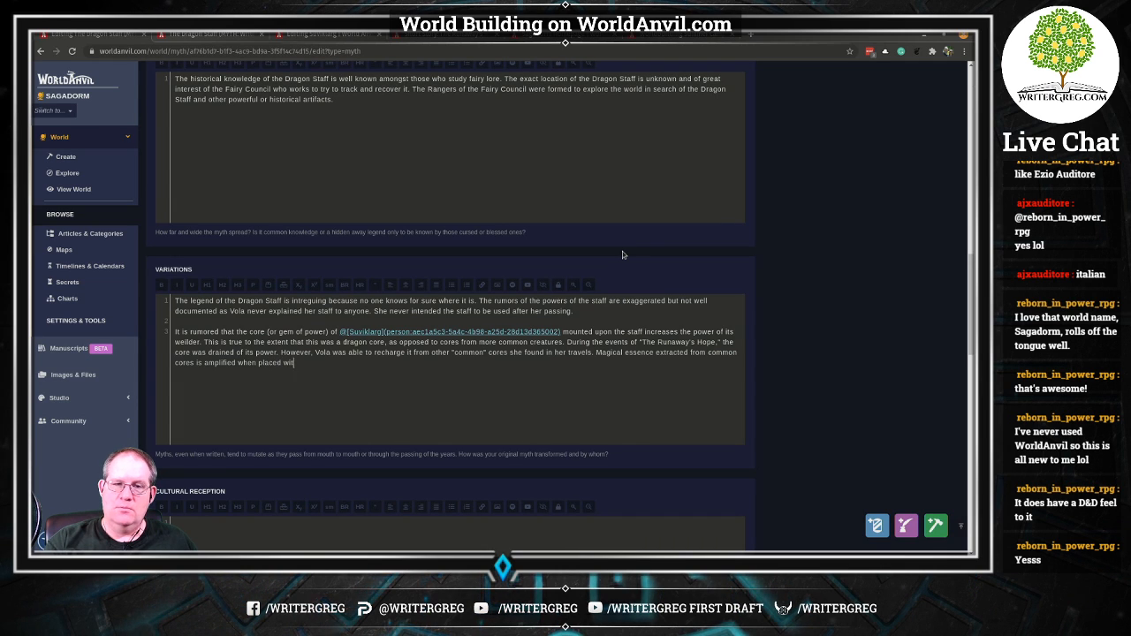
type("hin a drag")
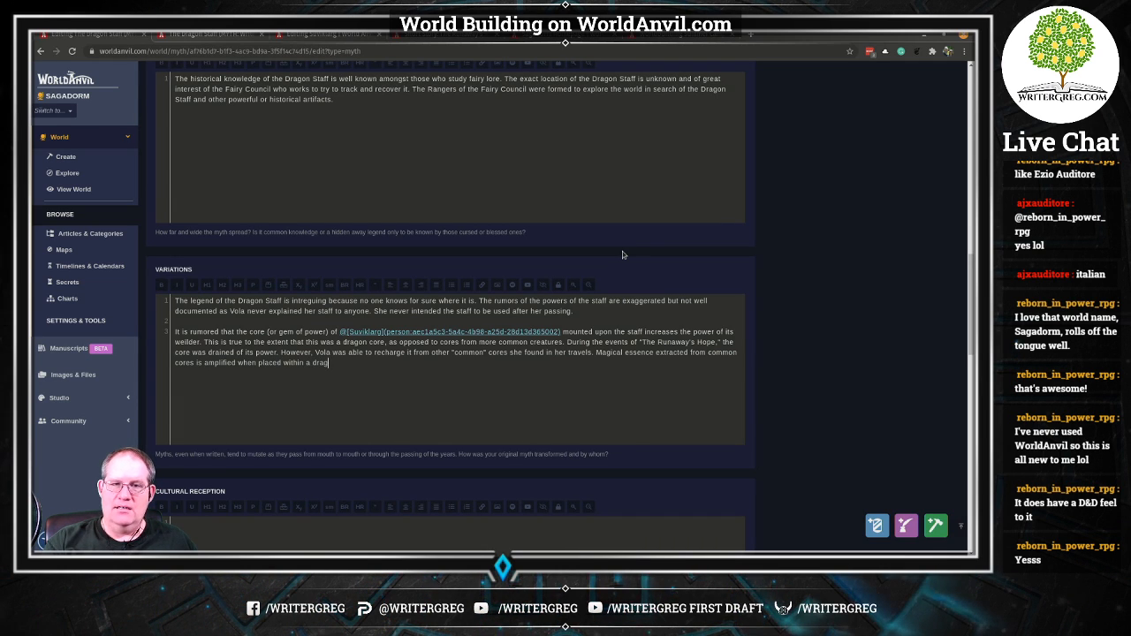
type("on core.  ")
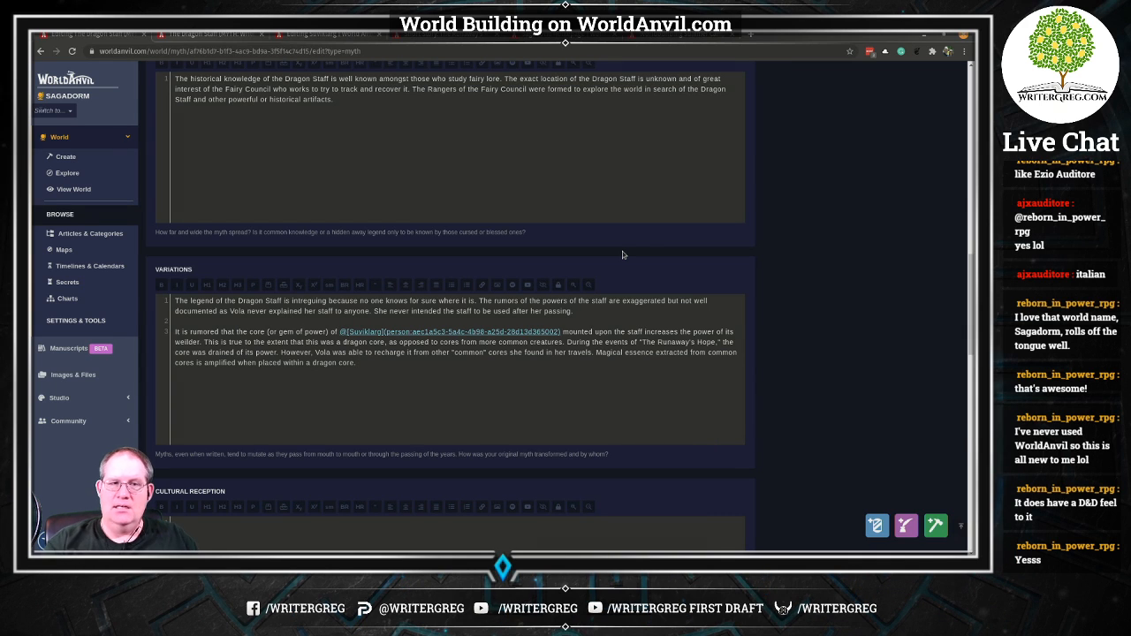
Add a third paragraph to the Variations section reading "The Dragon Staff is the only known dragon core.".
type("Te")
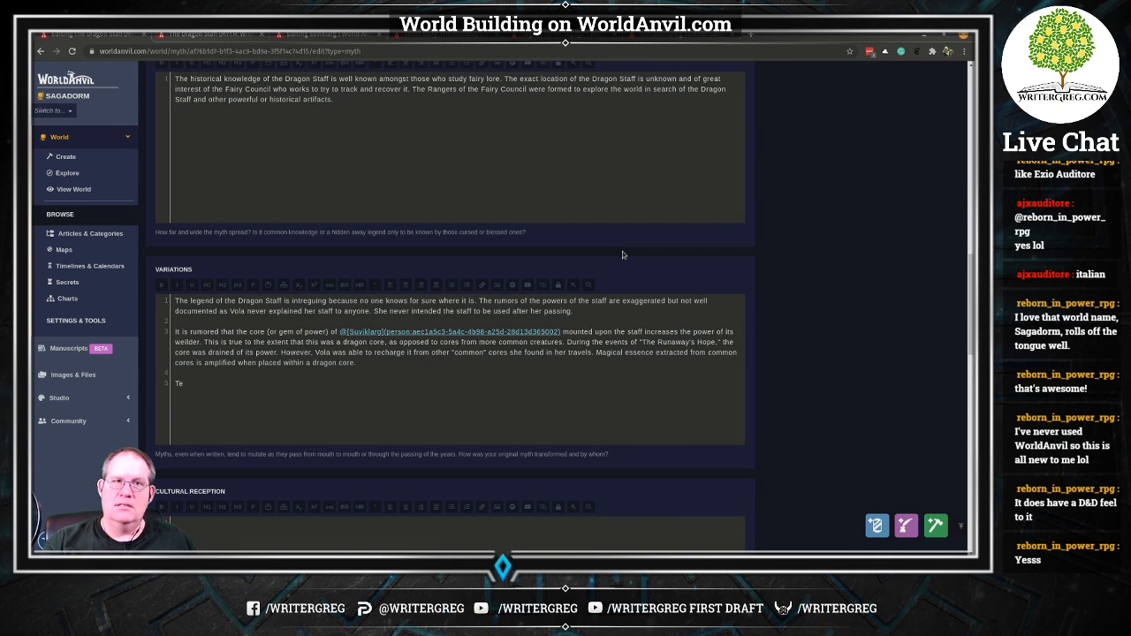
type("he")
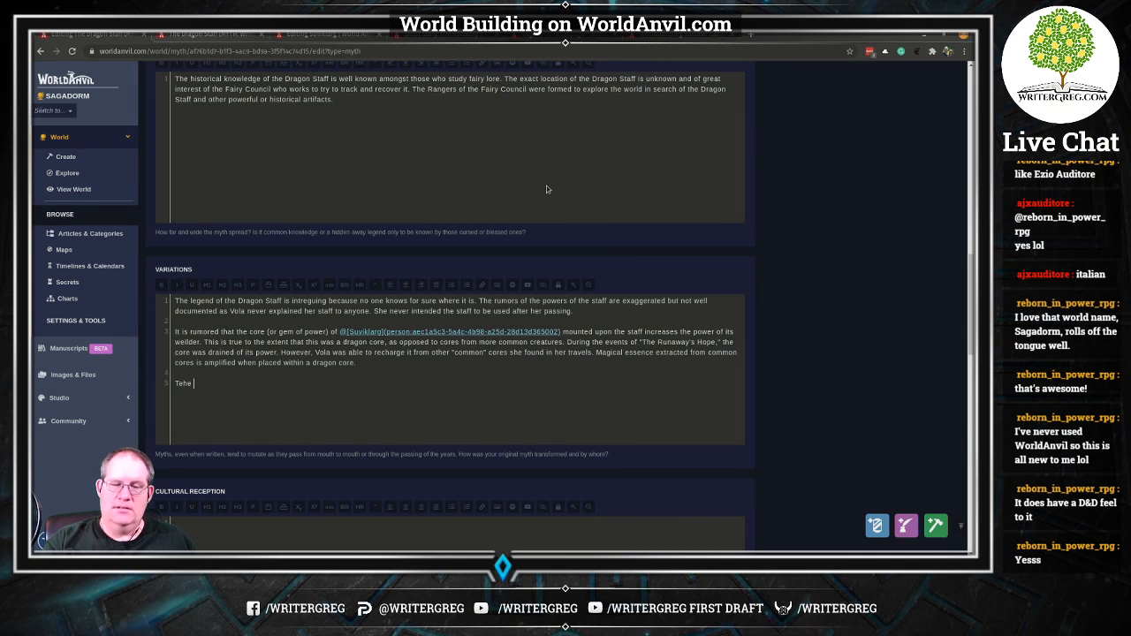
key("BackSpace")
key("BackSpace")
key("BackSpace")
key("BackSpace")
type("he Drago")
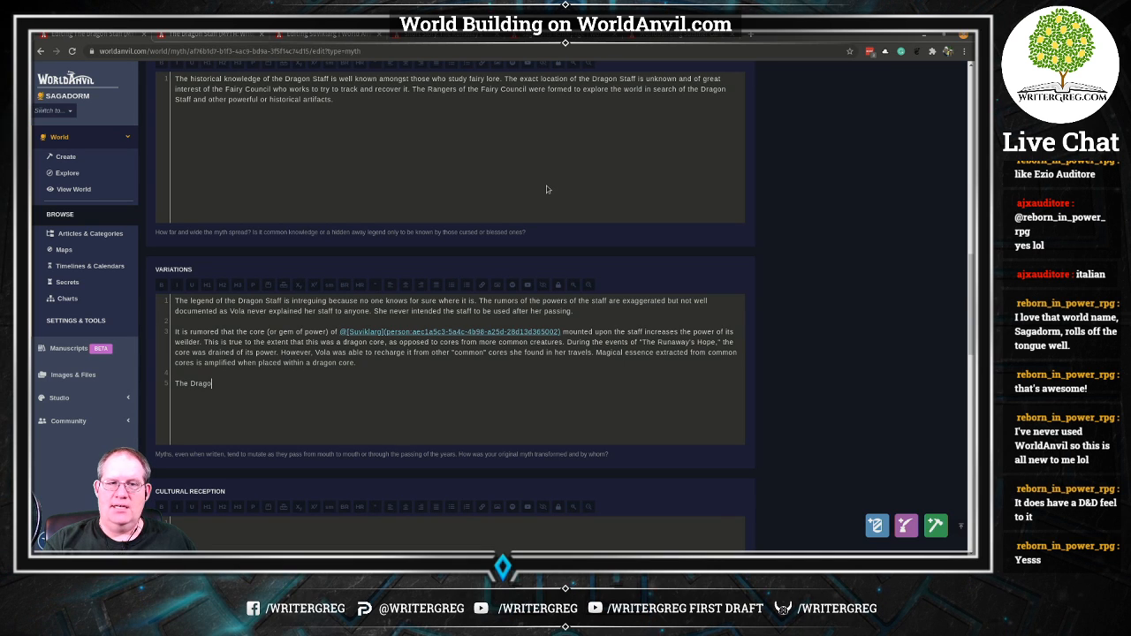
type("n Staff is t")
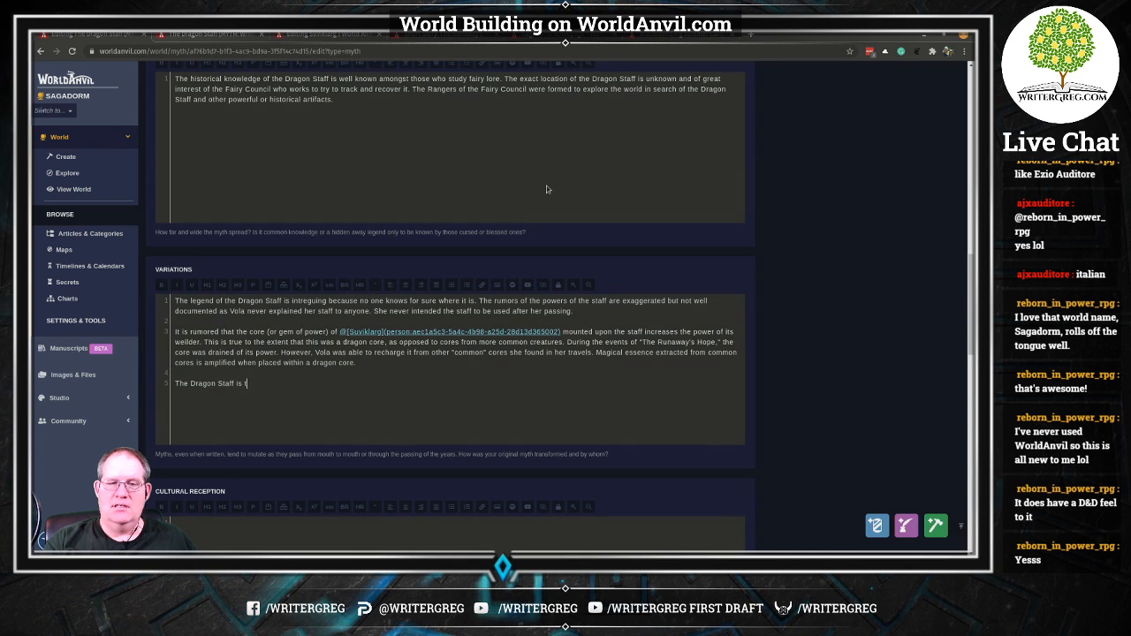
type("he only known ")
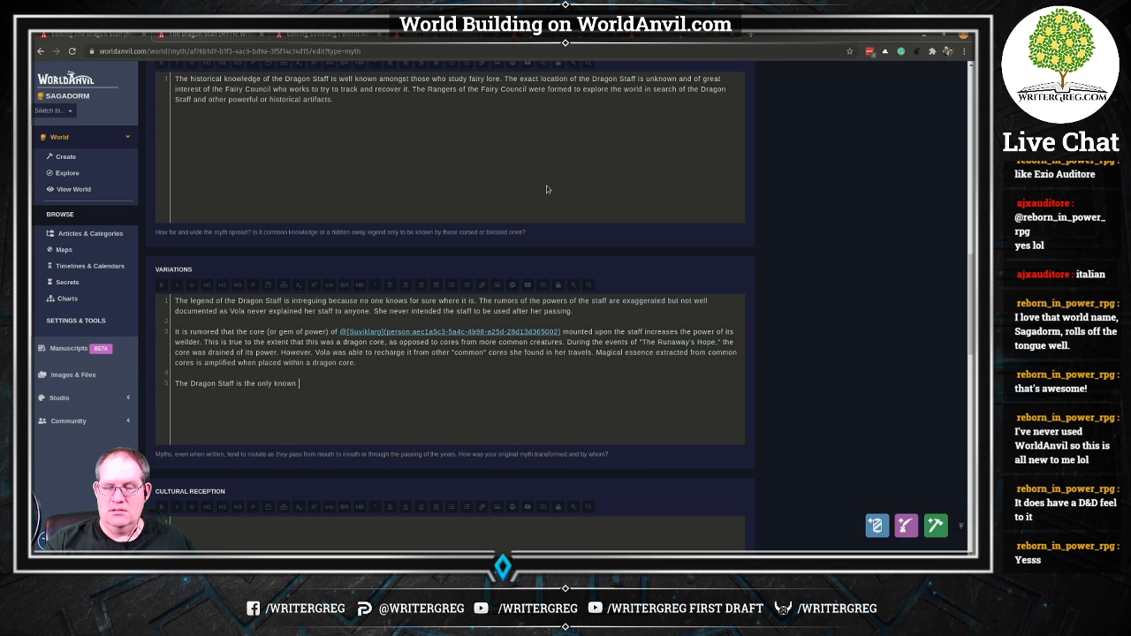
type("dragon ")
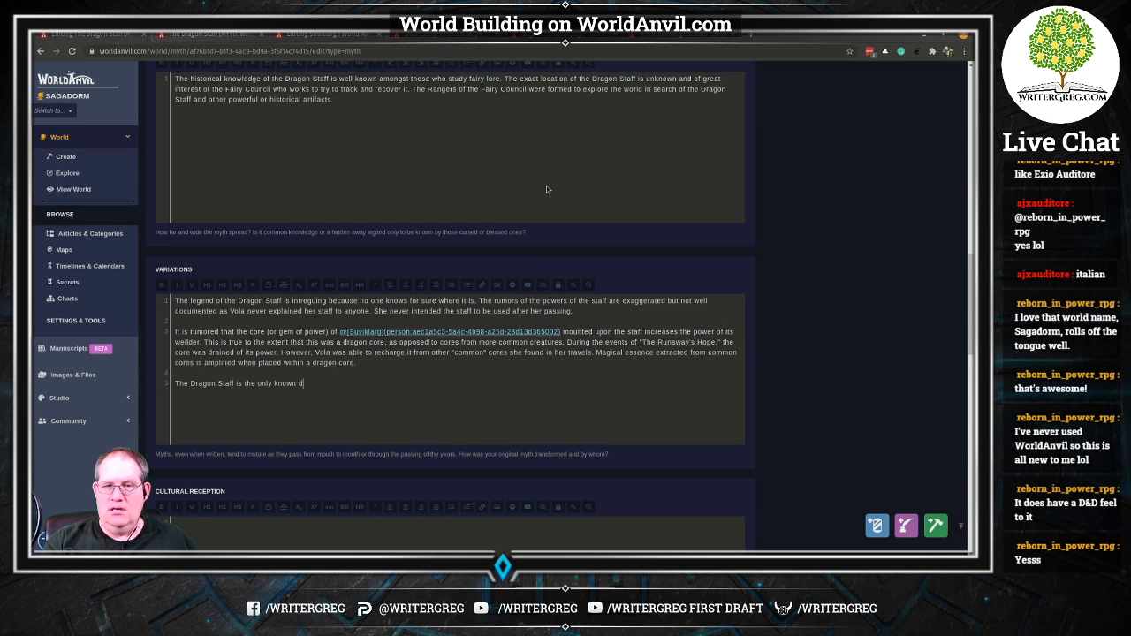
type("core.")
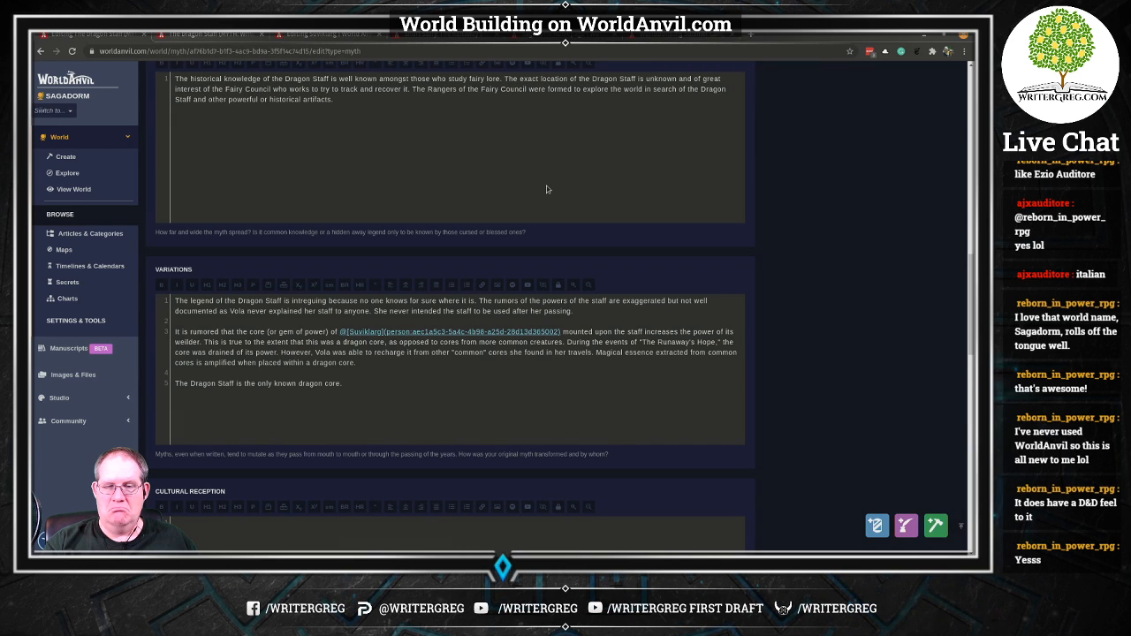
Continue the third Variations paragraph with "Other cores may exist from other dragons but".
type("Ot")
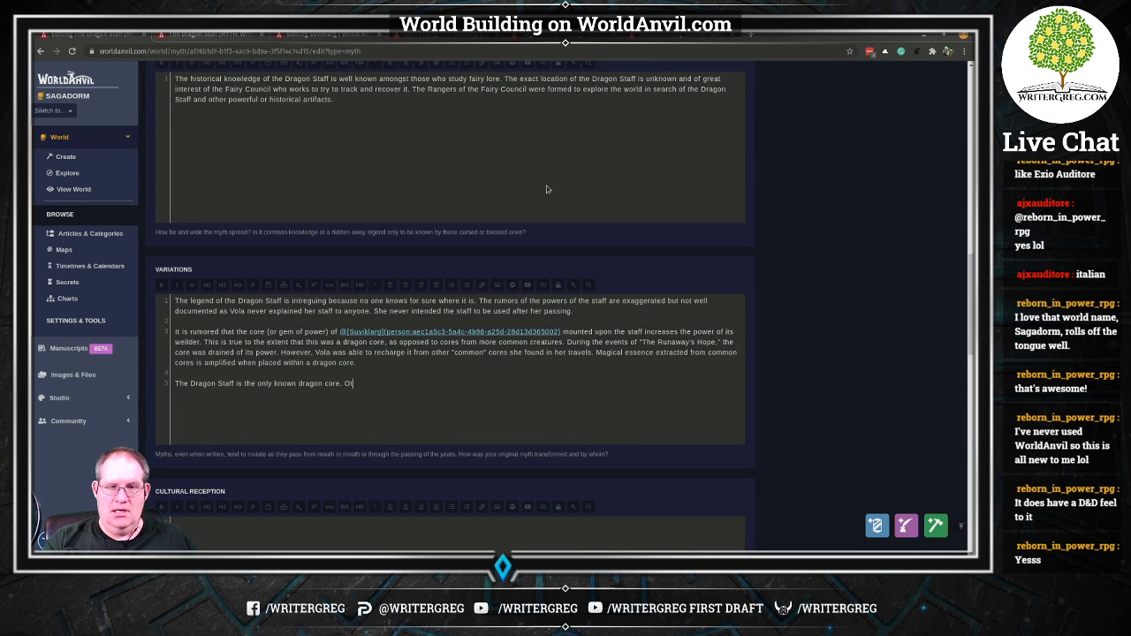
type("her cores may")
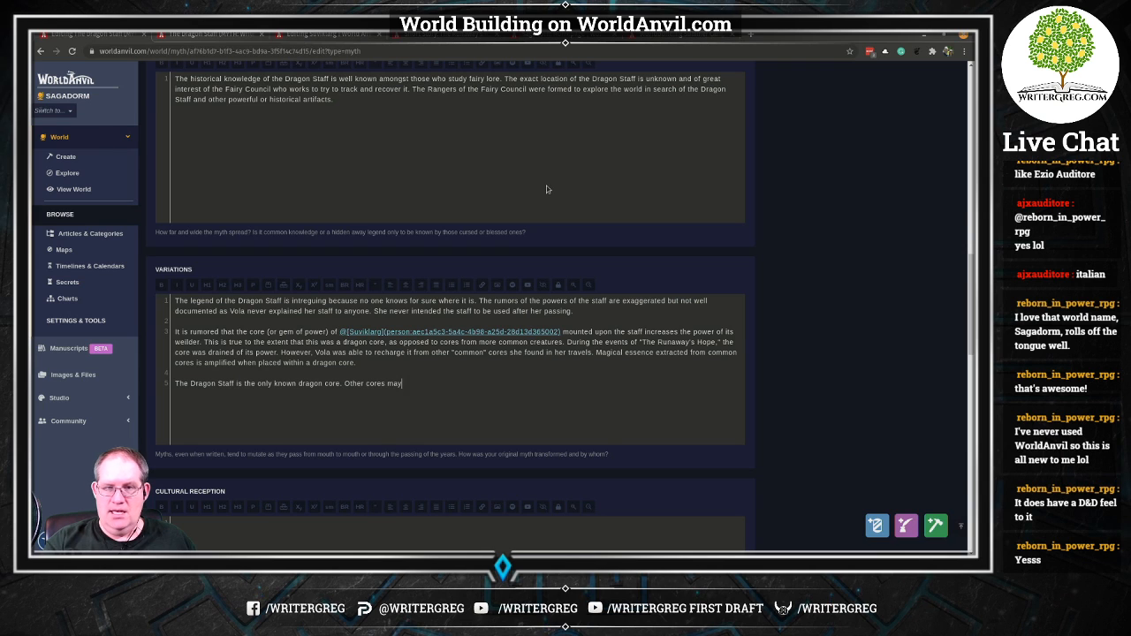
type(" exist from the")
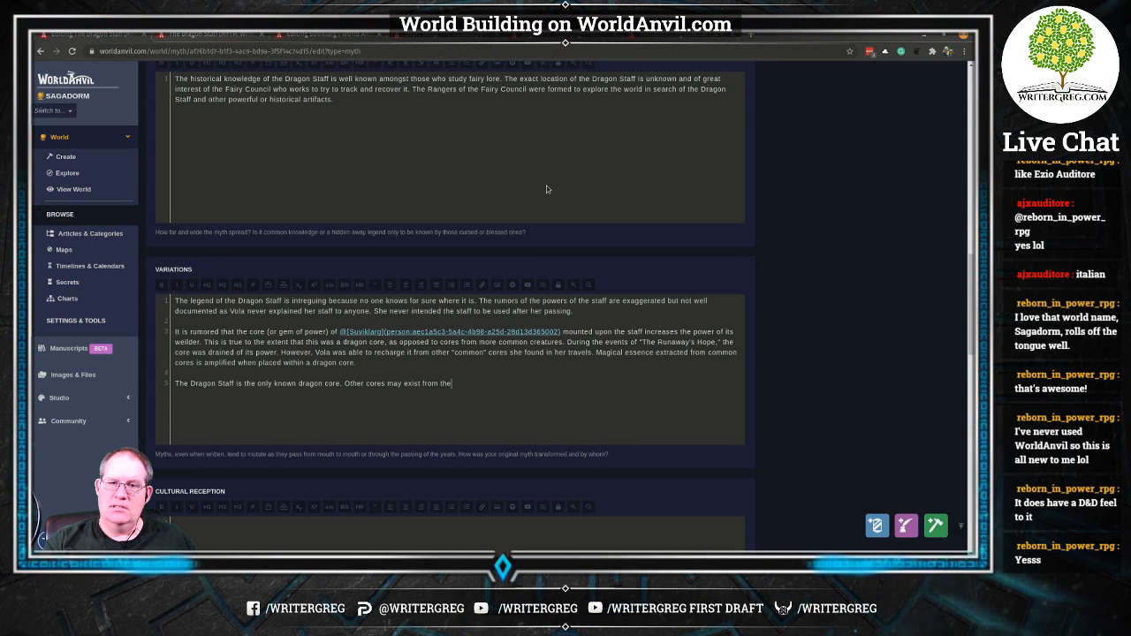
key("BackSpace")
key("BackSpace")
key("BackSpace")
key("BackSpace")
type("other dragons")
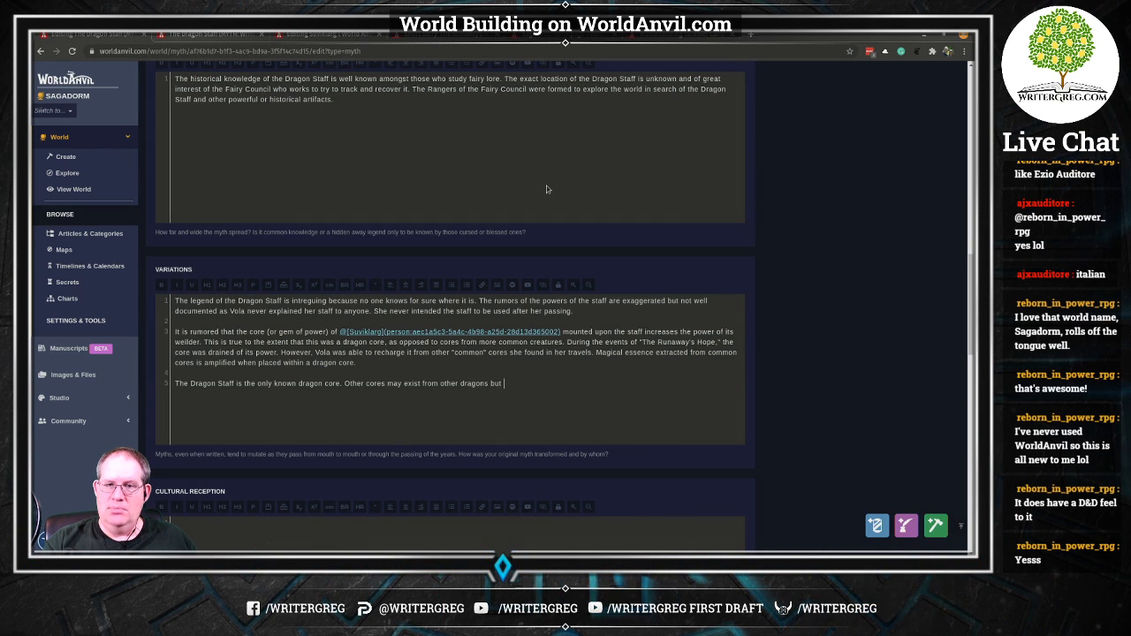
type(" but")
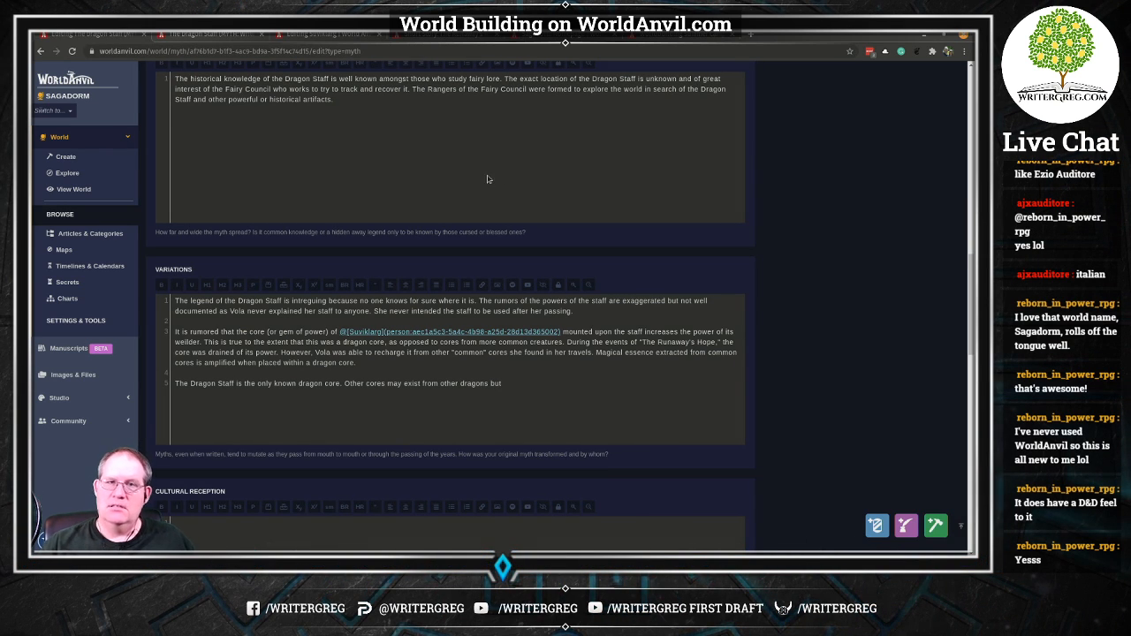
Copy the Suviklarg mention from the Summary after "but" and complete the sentence with "hunted most of these down in an effort to extend his life.".
scroll(506, 177, "up", 5)
scroll(533, 272, "up", 2)
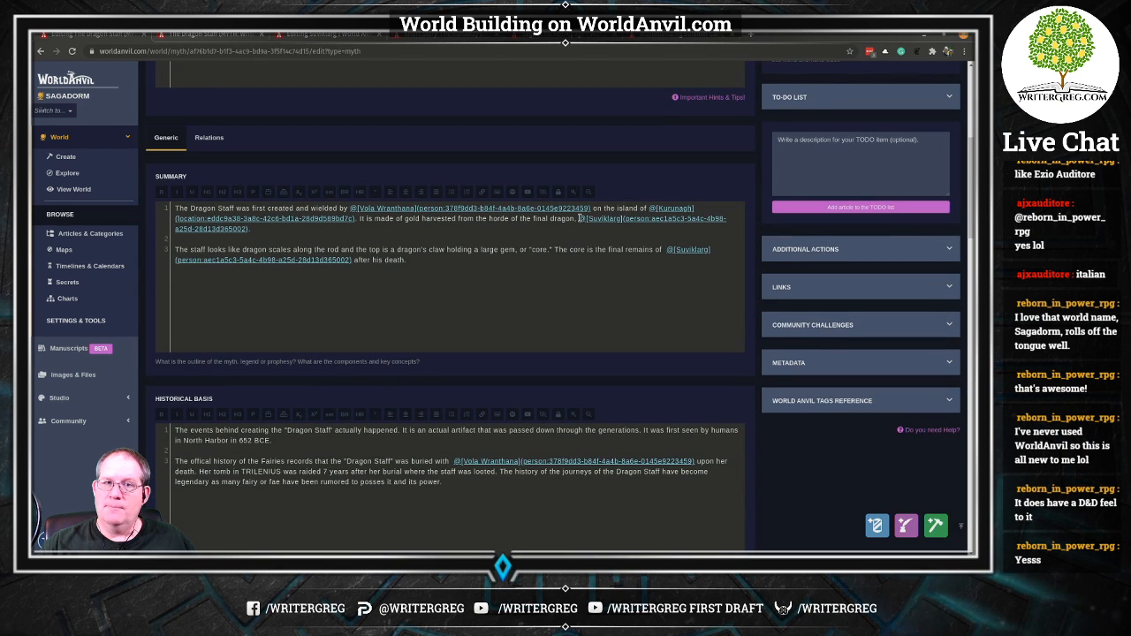
left_click_drag(578, 218, 580, 225)
key("ctrl+c")
scroll(559, 306, "down", 10)
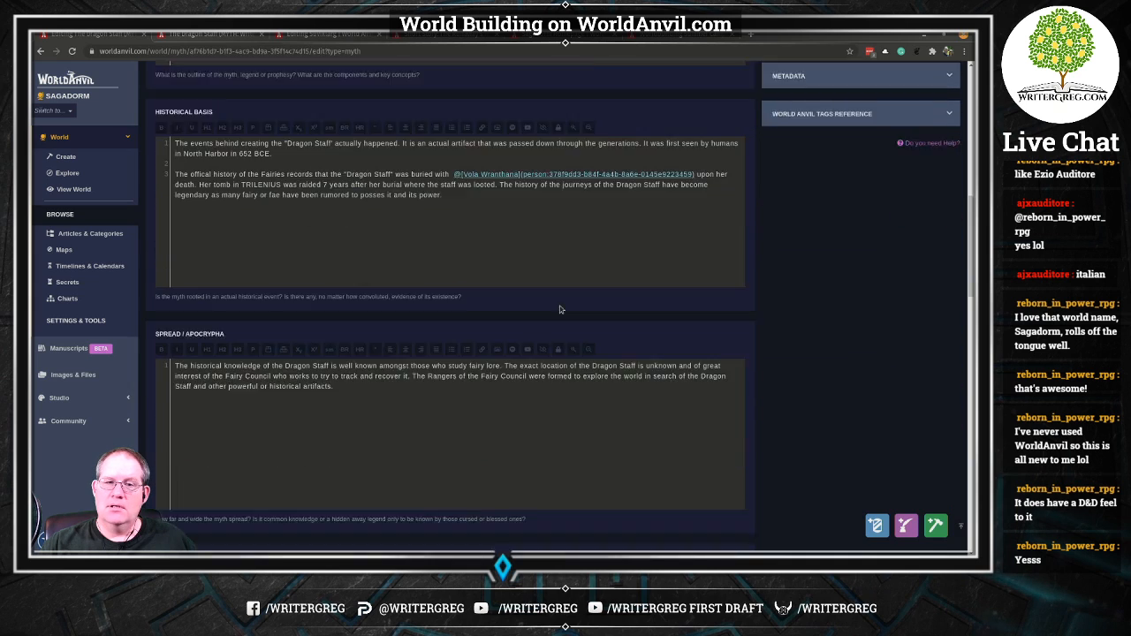
left_click(522, 305)
key("ctrl+v")
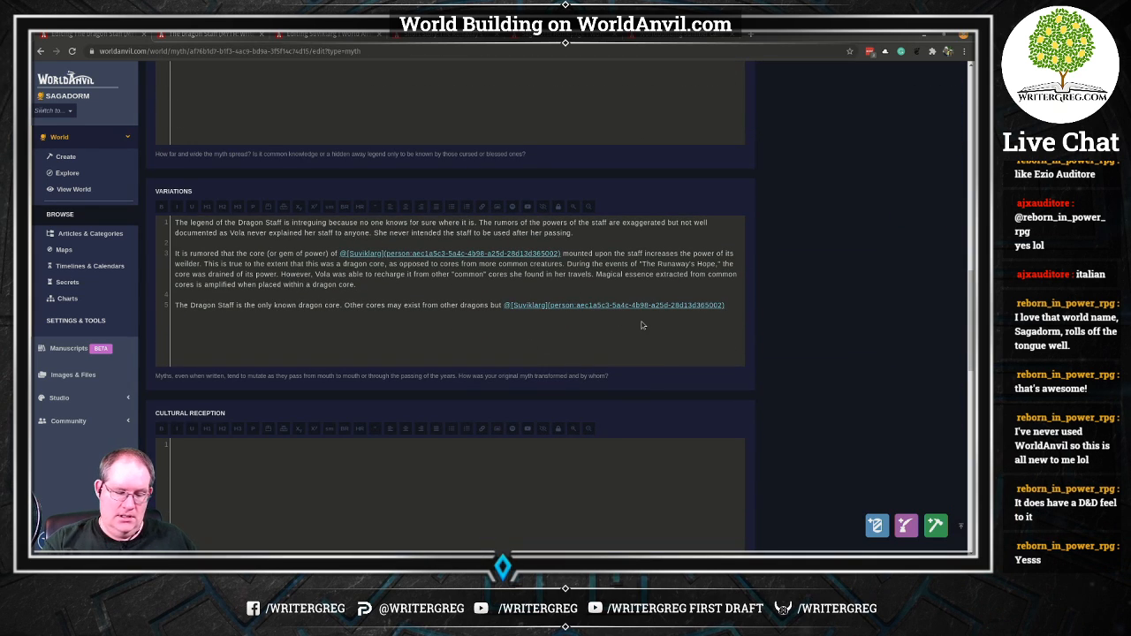
type("hunted most of these")
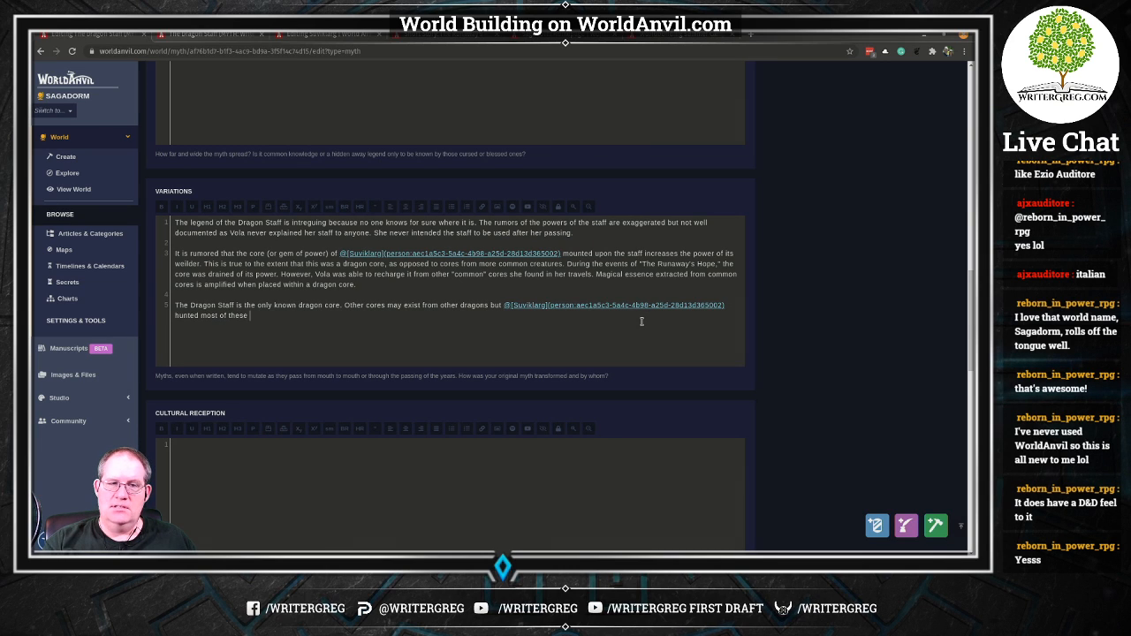
type(" down in an effort to extend his life.")
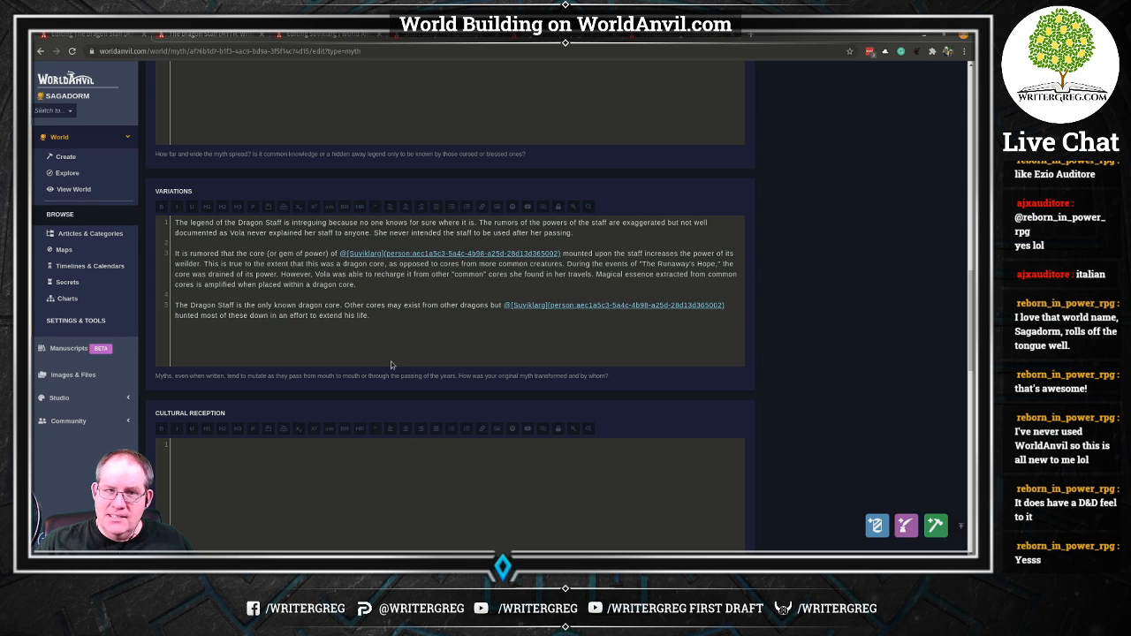
Move the second and third Variations paragraphs about the dragon core to the end of the Historical Basis text as separate paragraphs.
scroll(392, 366, "up", 5)
scroll(425, 297, "up", 3)
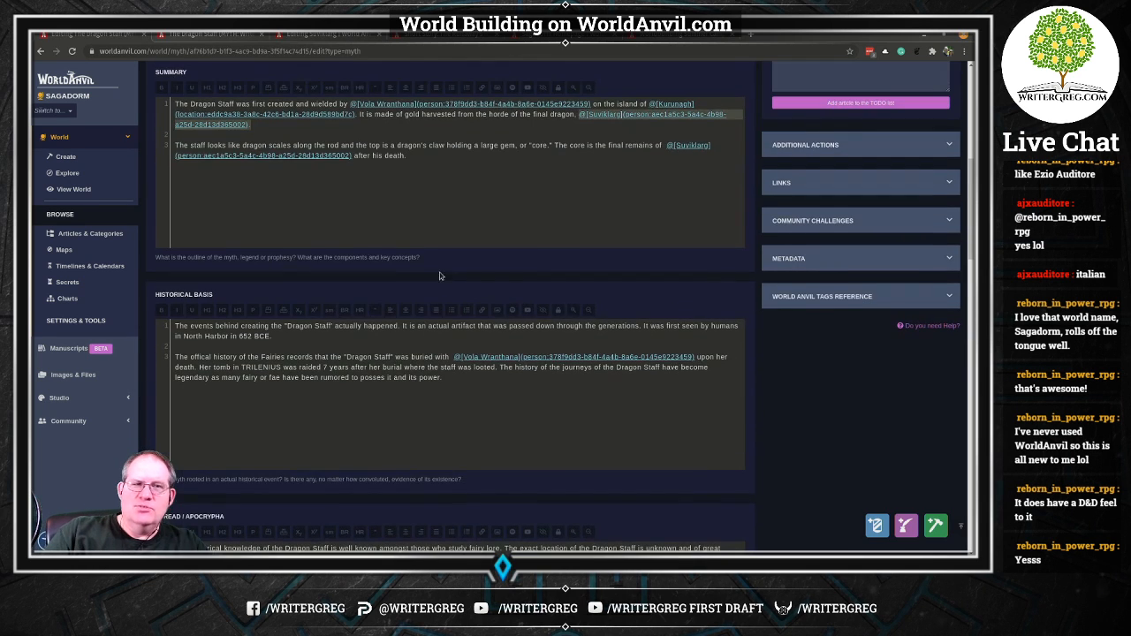
scroll(436, 301, "up", 3)
scroll(436, 309, "down", 3)
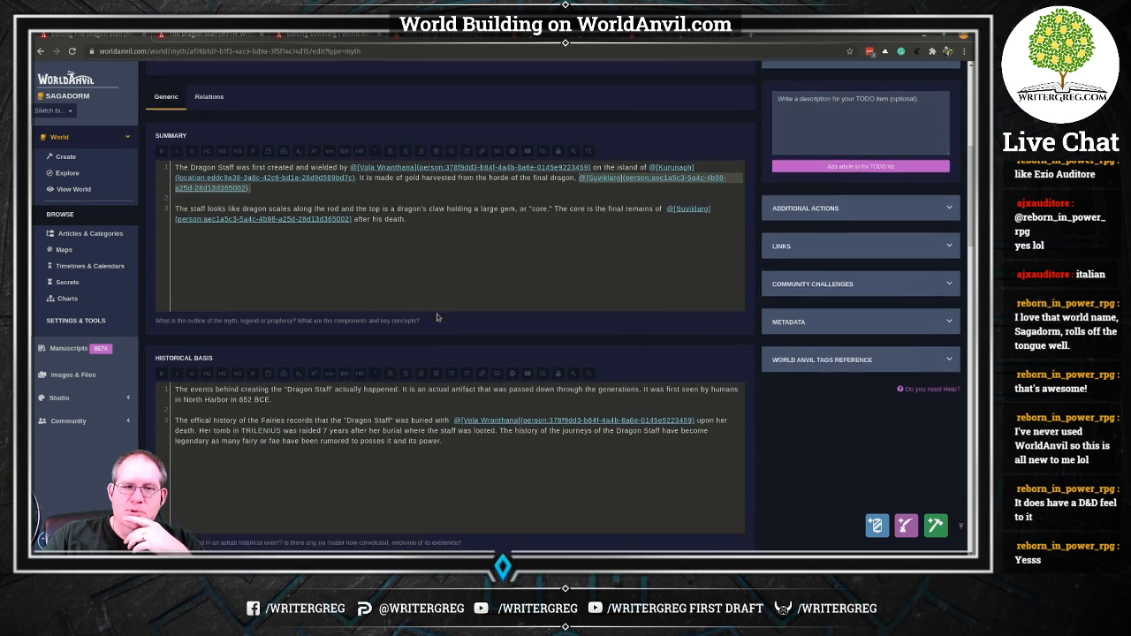
scroll(208, 268, "down", 6)
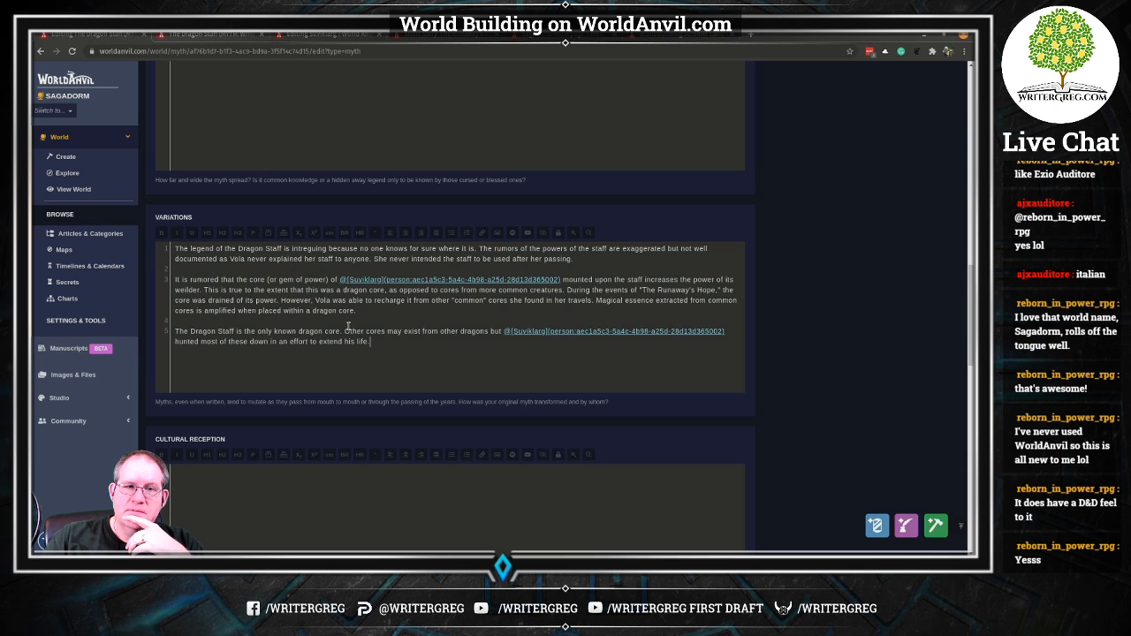
scroll(389, 355, "up", 3)
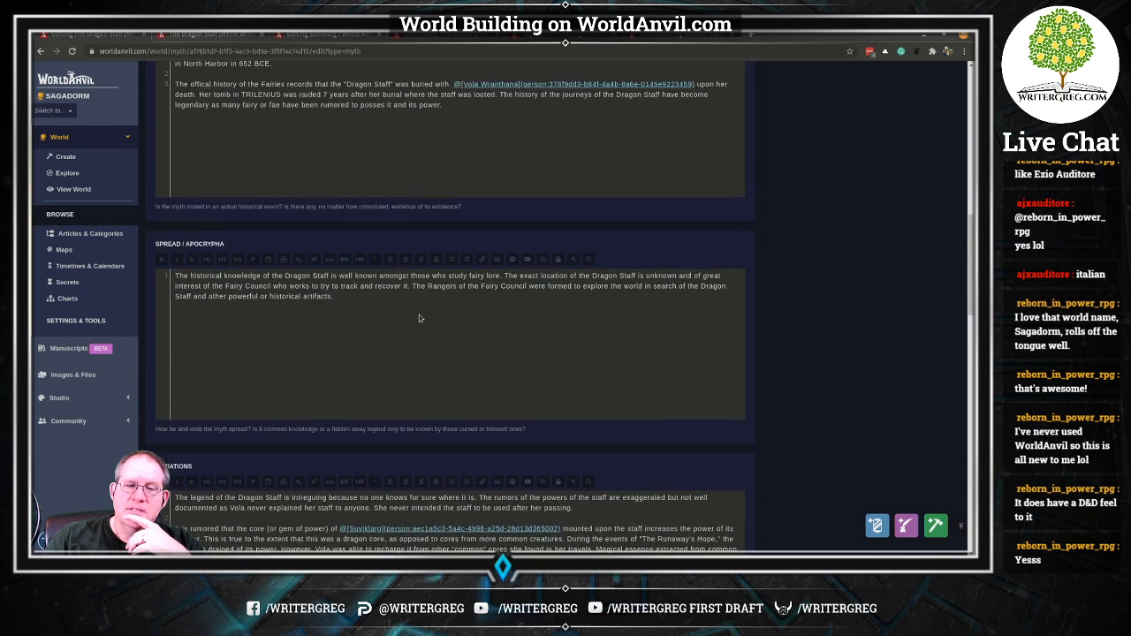
scroll(387, 389, "down", 2)
left_click_drag(387, 394, 167, 337)
key("ctrl+x")
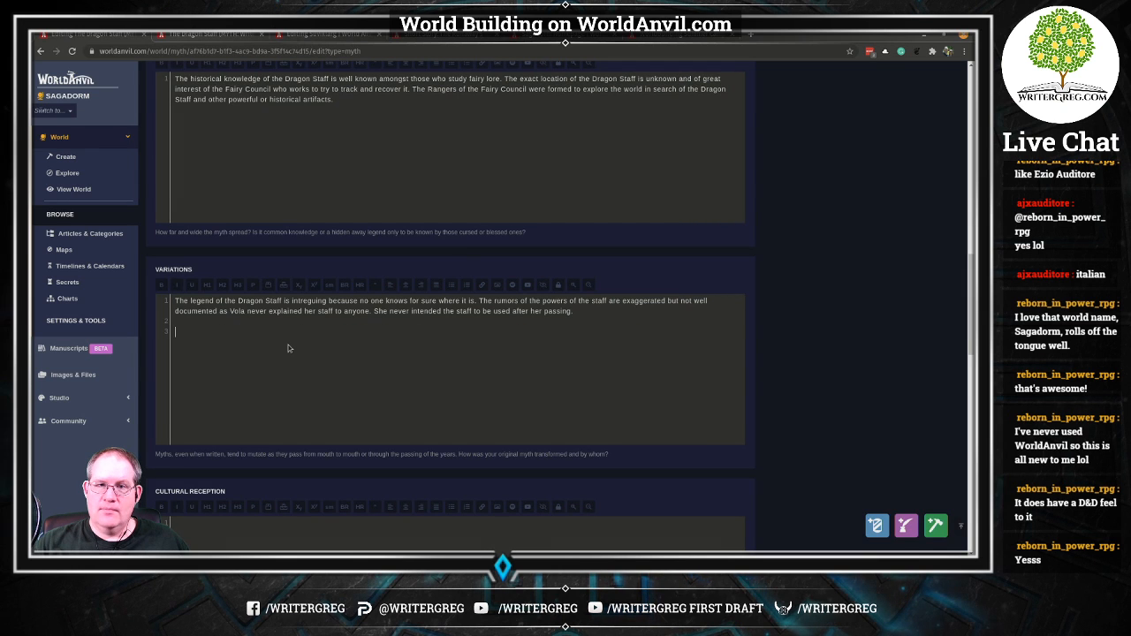
scroll(302, 340, "up", 3)
scroll(301, 340, "up", 2)
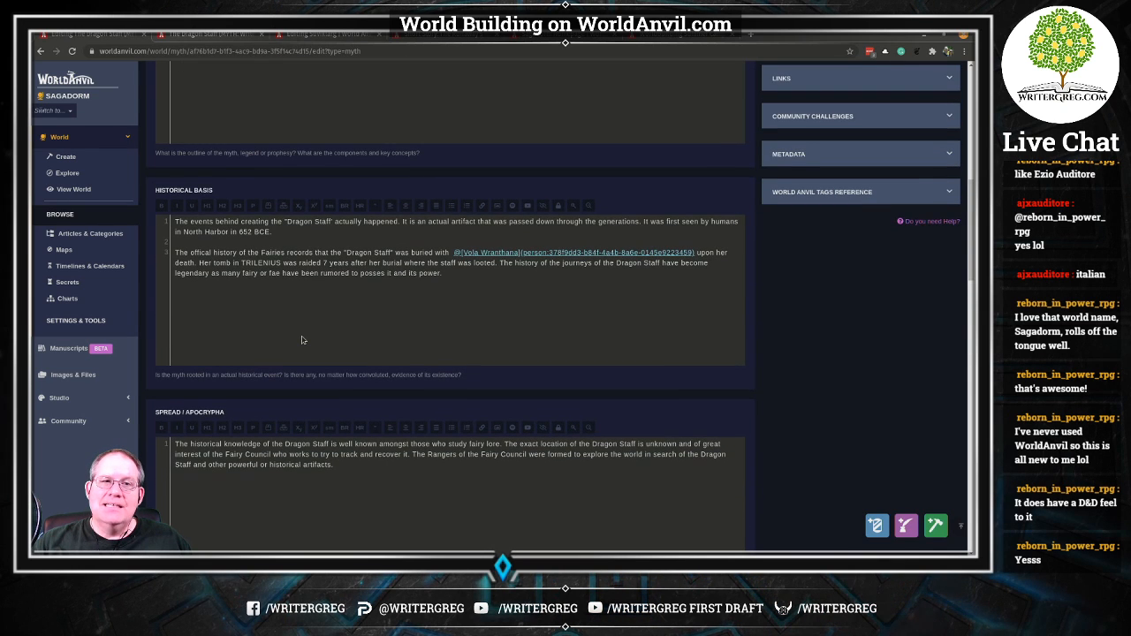
key("Return")
key("Return")
key("ctrl+v")
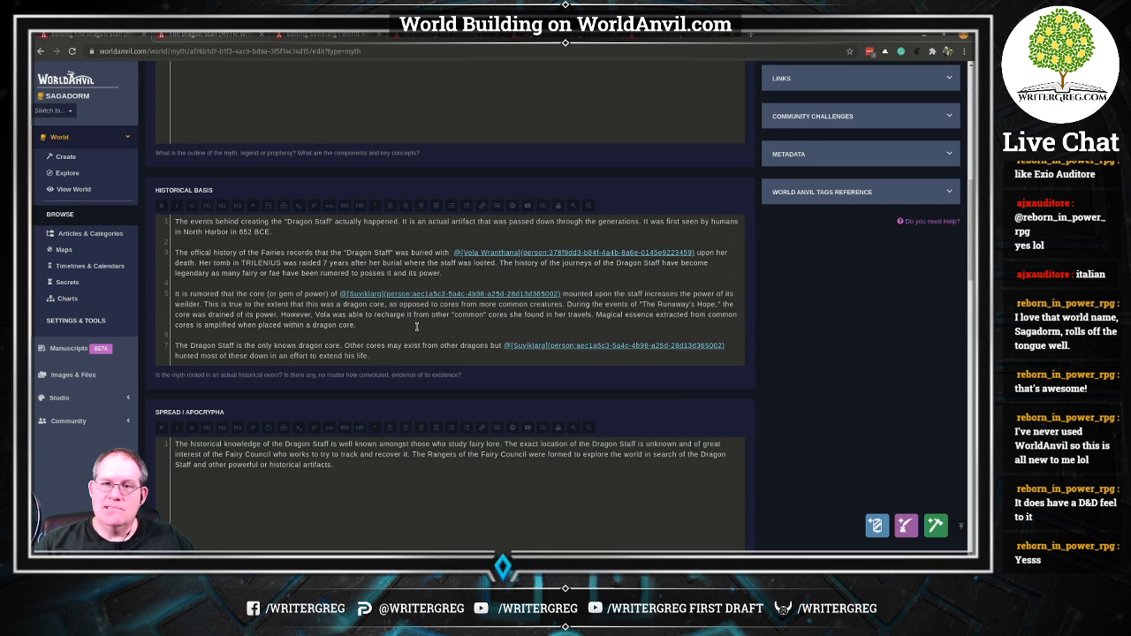
Start a new second paragraph in Variations with "The variations of the legend of the Dragon Staff".
scroll(459, 333, "down", 1)
scroll(459, 332, "down", 3)
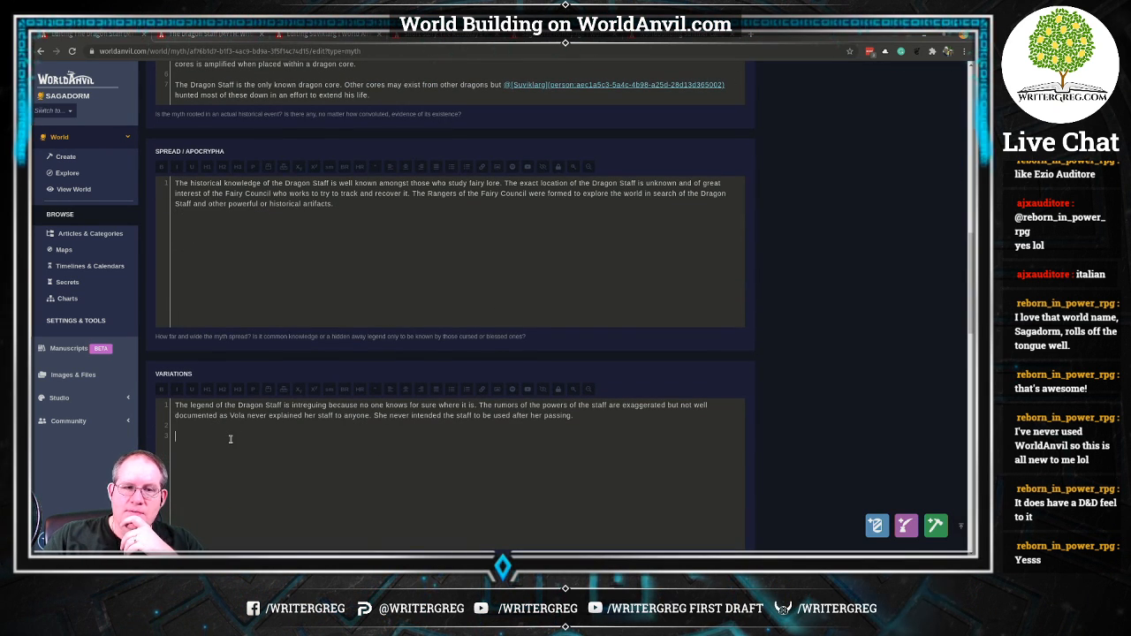
left_click(240, 434)
type("The ")
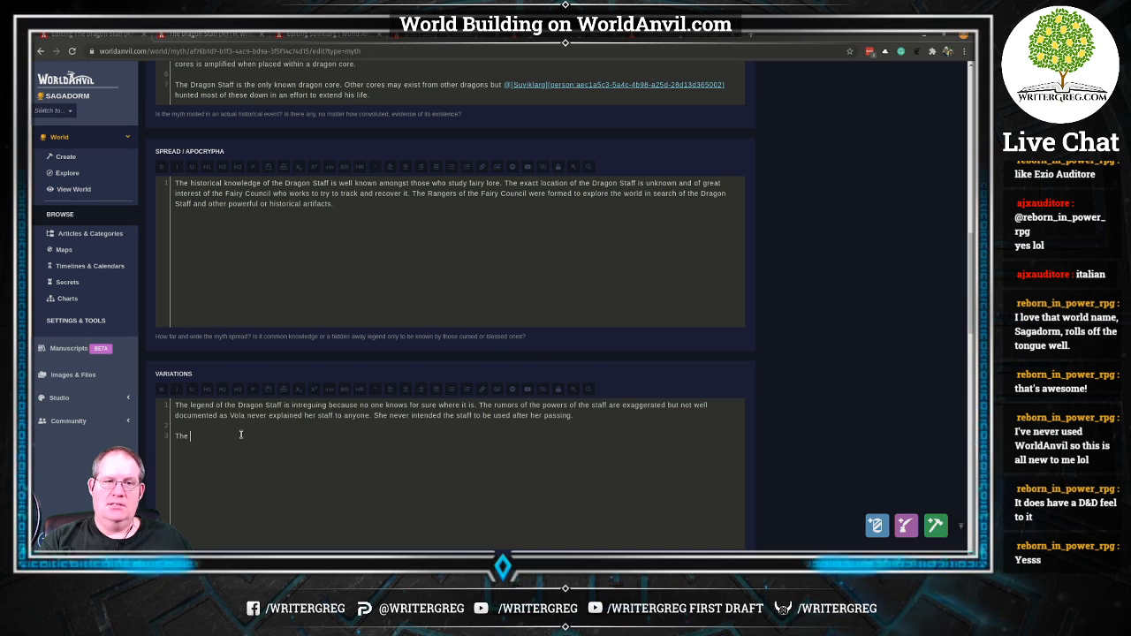
type("variatio")
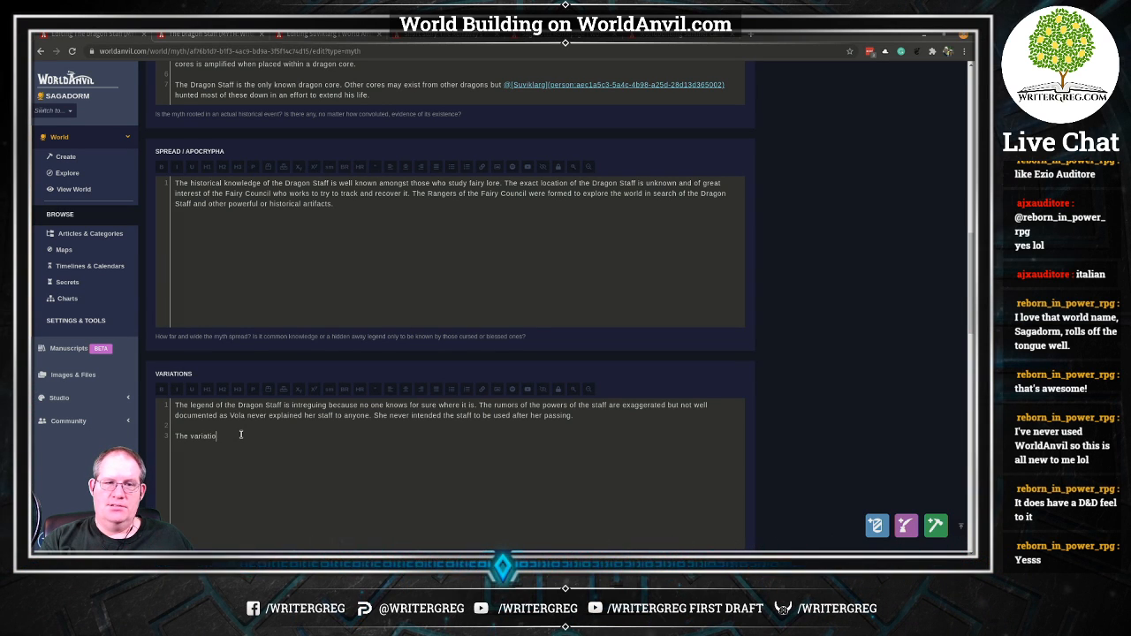
type("ns of the legend of")
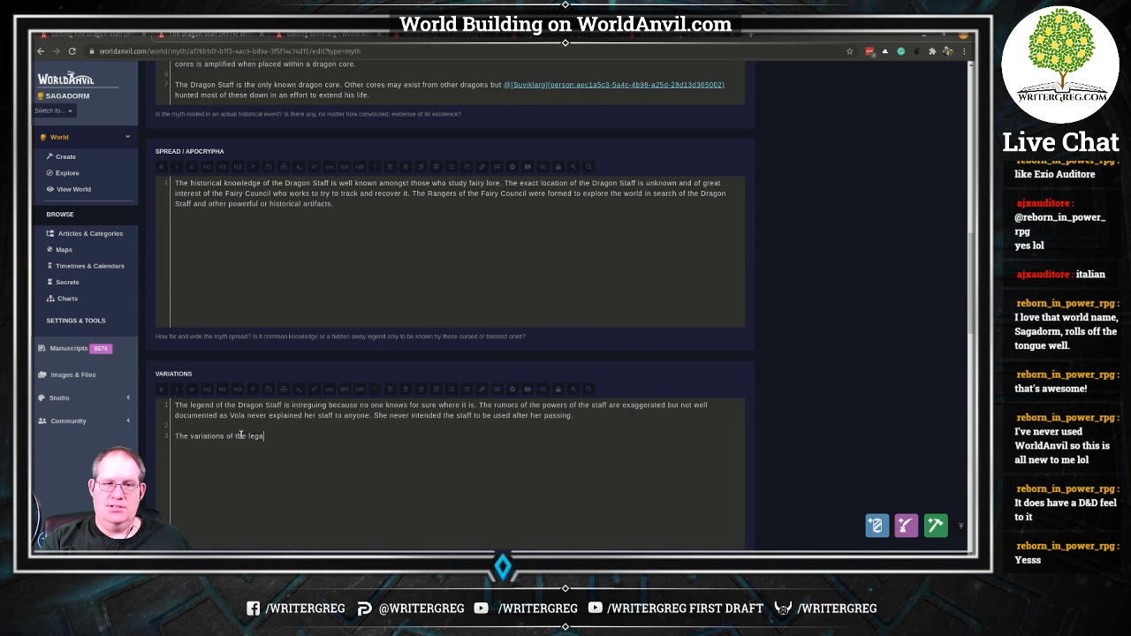
type(" the Dr")
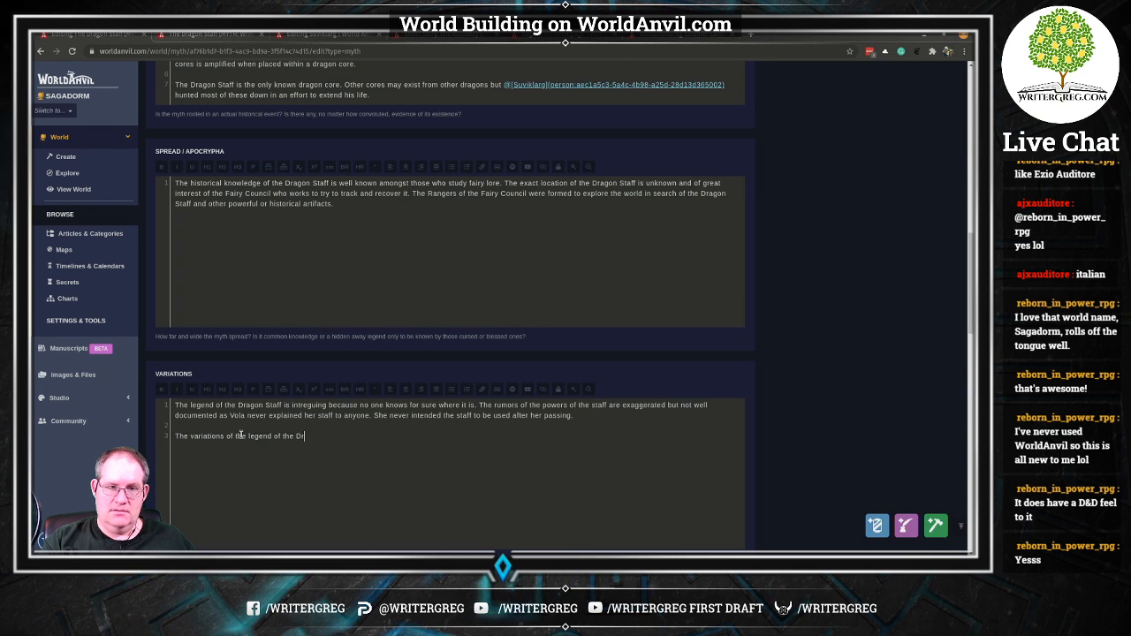
type("agon Staff")
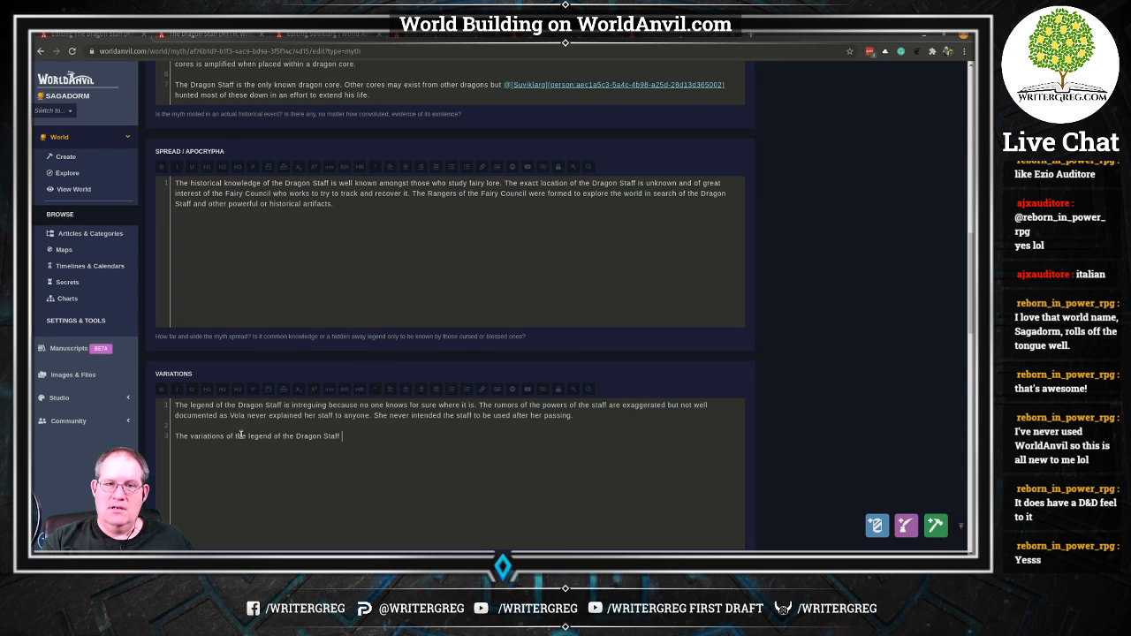
Continue the second Variations paragraph with "come in who has hold of it. Each country".
type(" come ")
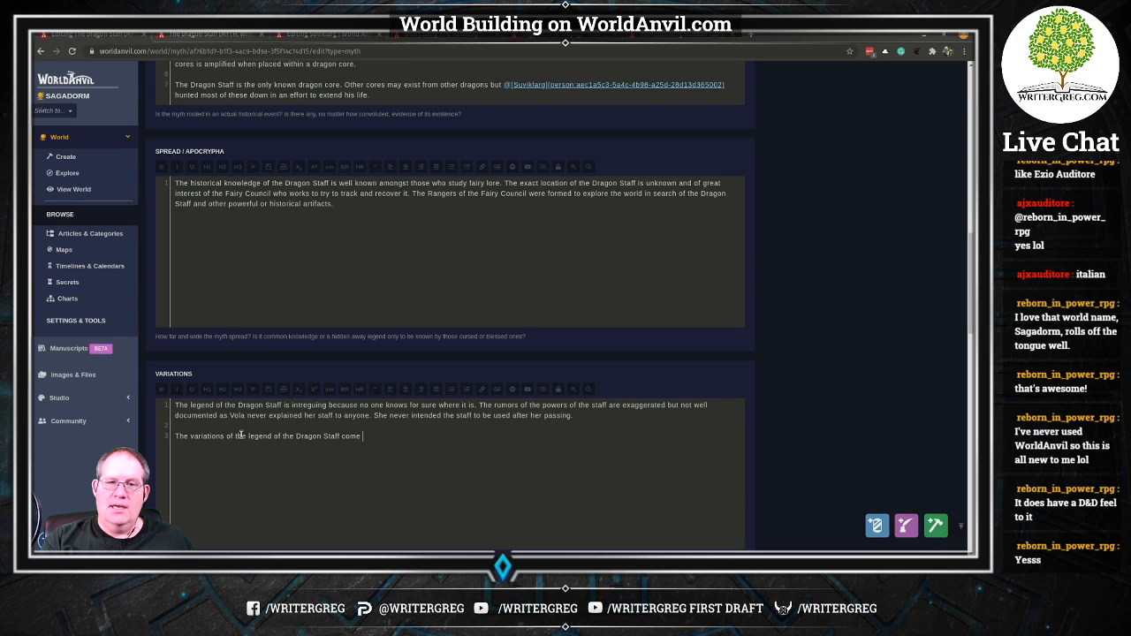
type("win who")
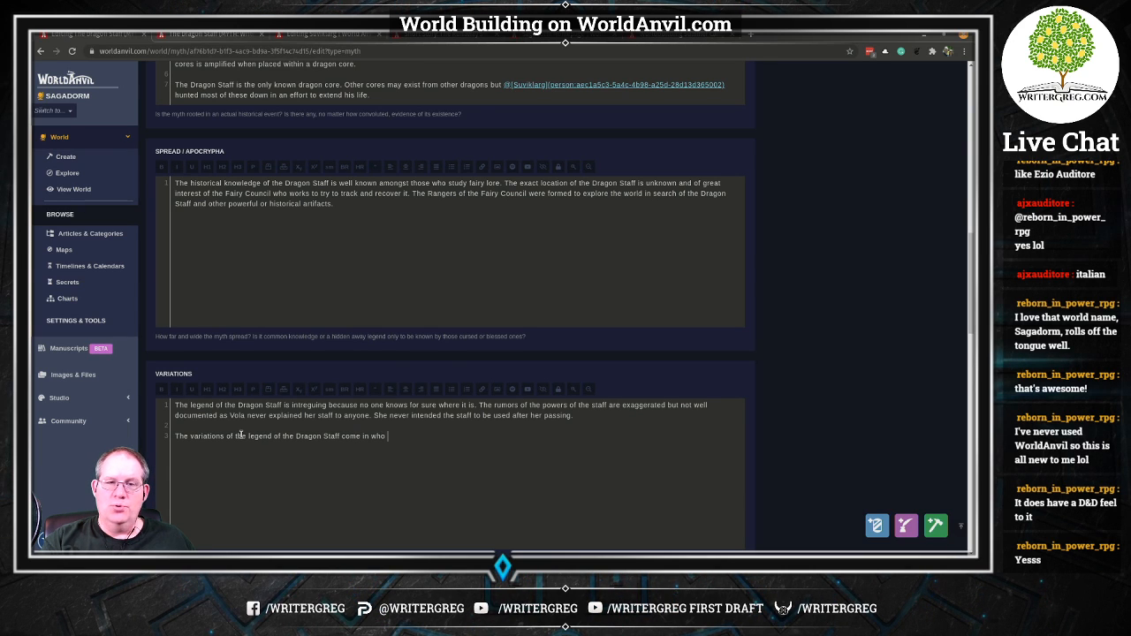
type(" has")
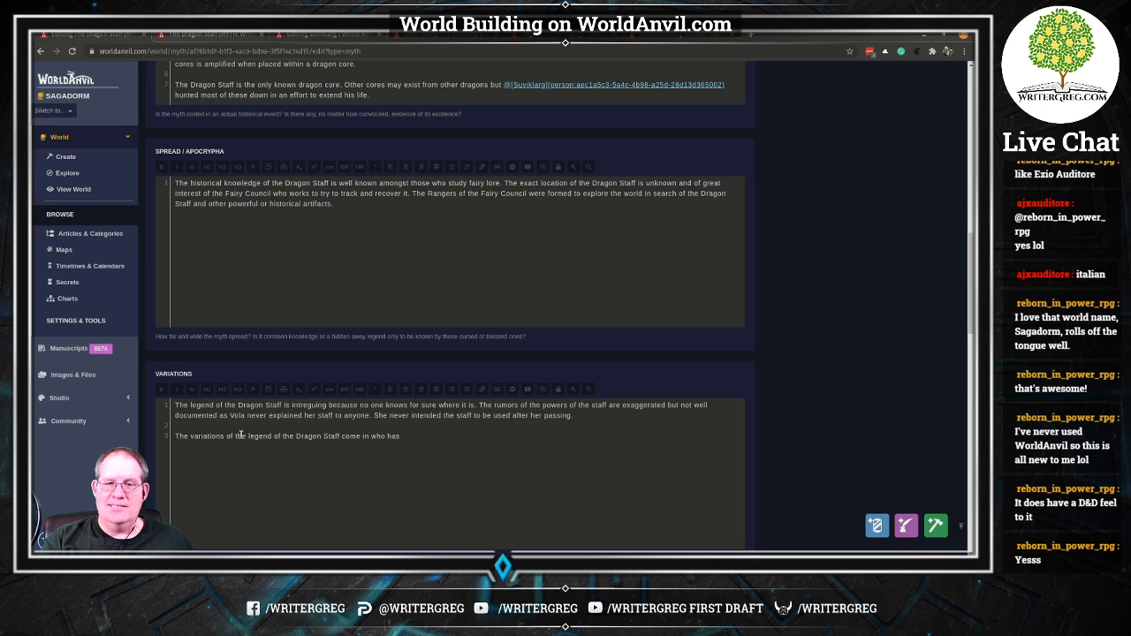
type(" hold of i")
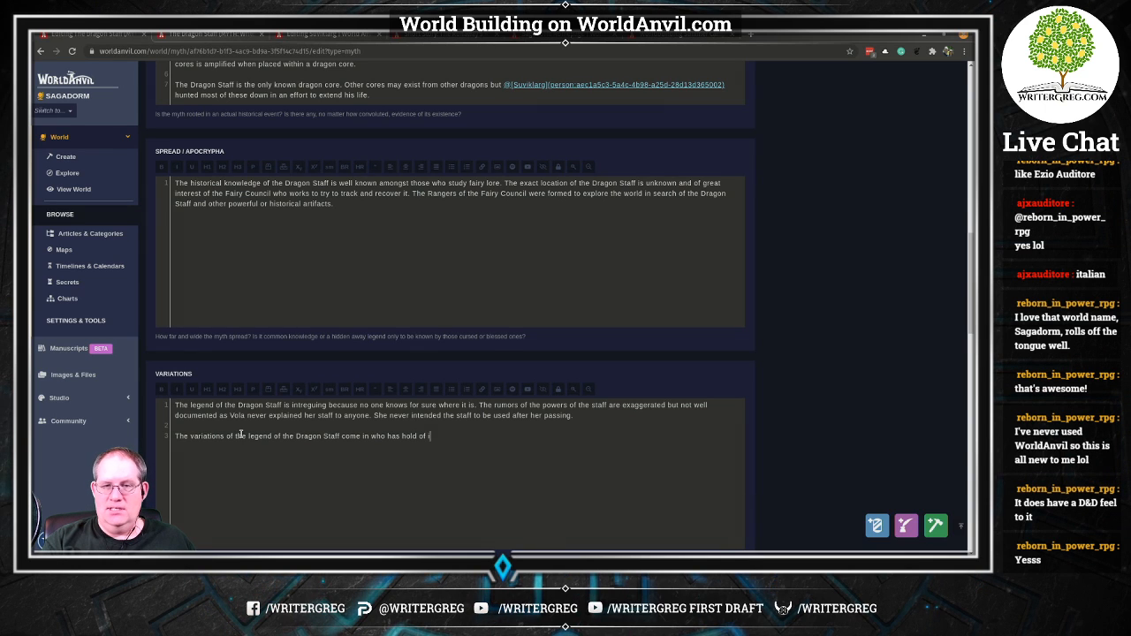
type("t. Each count")
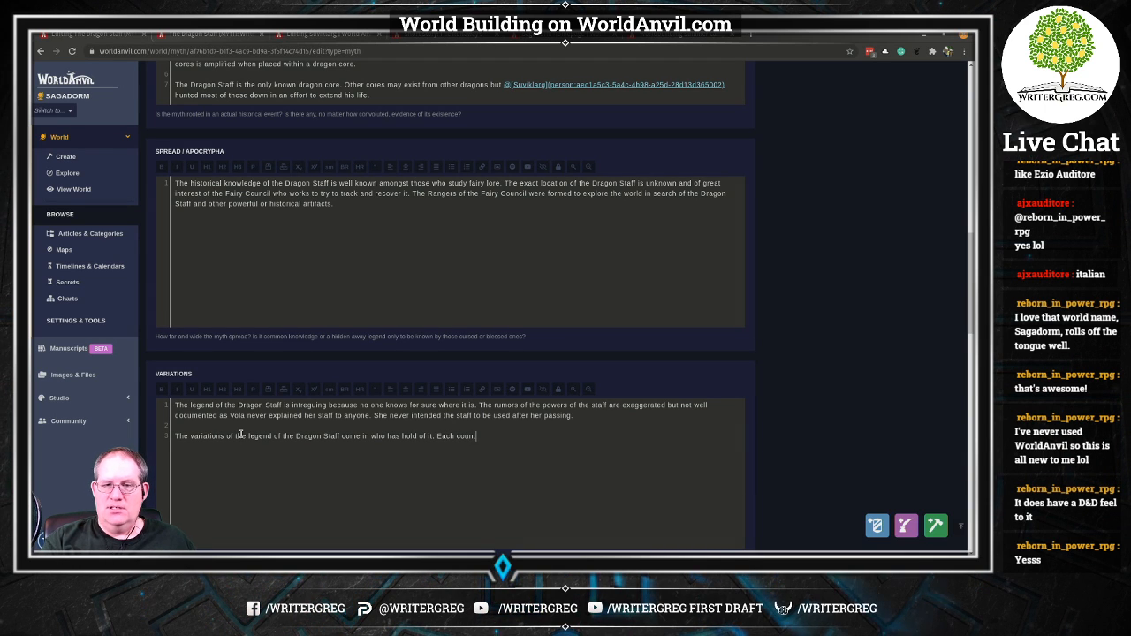
type("ry or m")
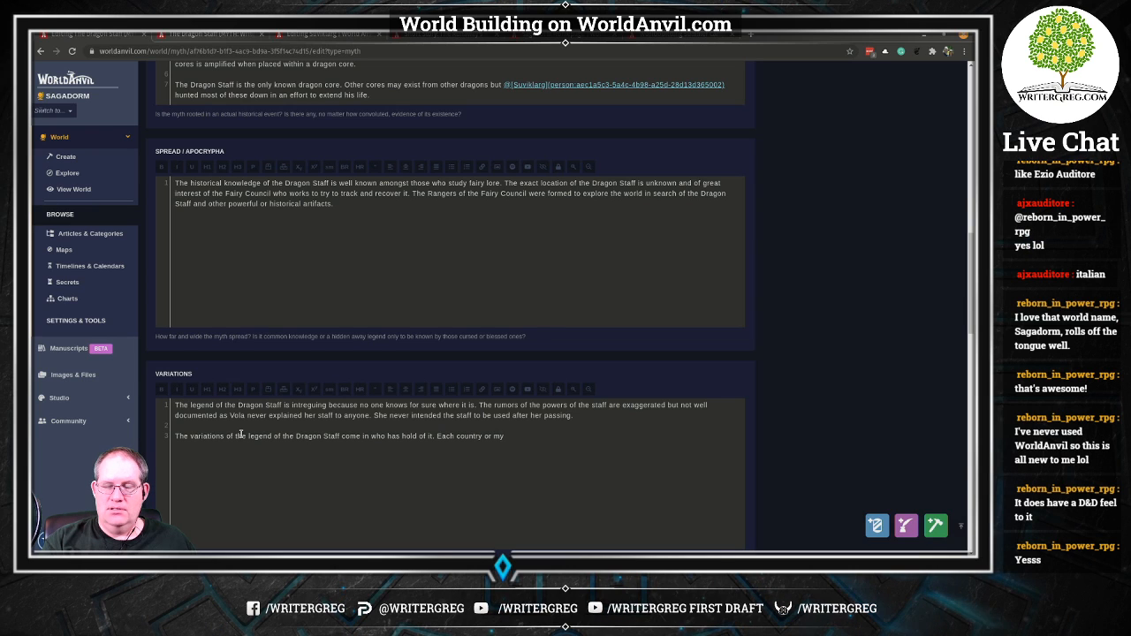
key("BackSpace")
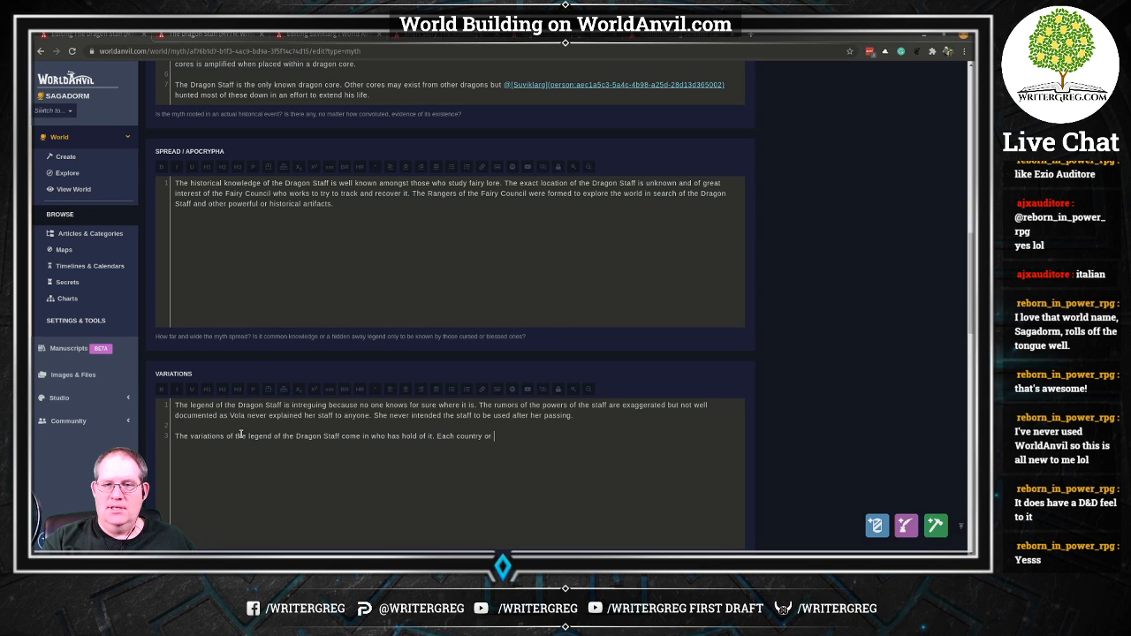
Complete the sentence with "has their own "dragon staff" story showing how the staff was used and by whom." and save the article.
type("has their ow")
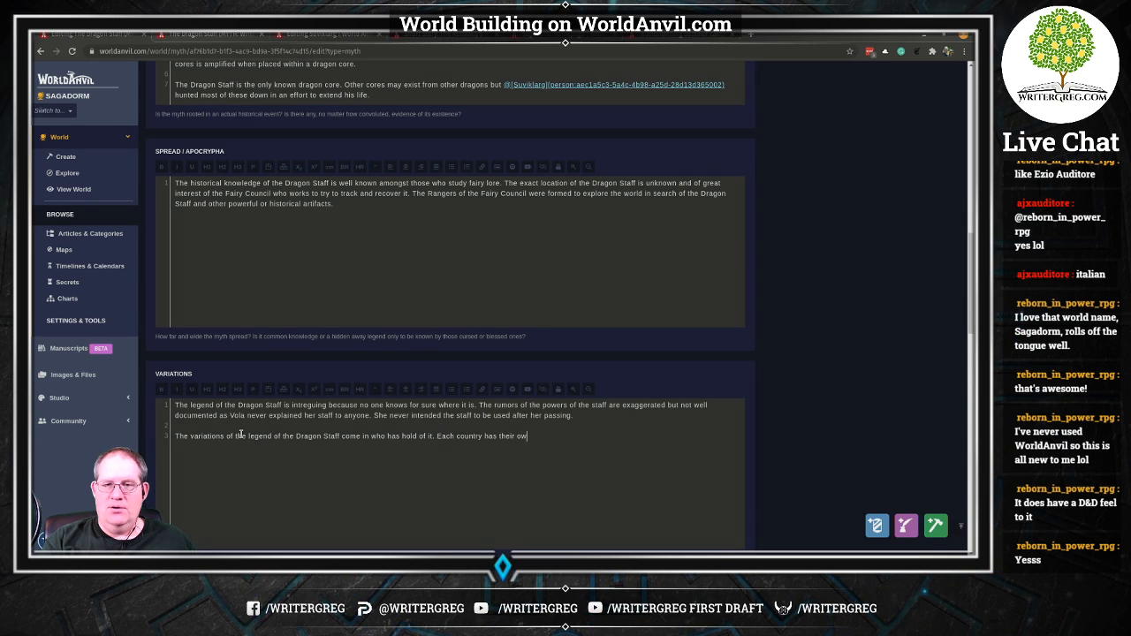
type("n \"dr")
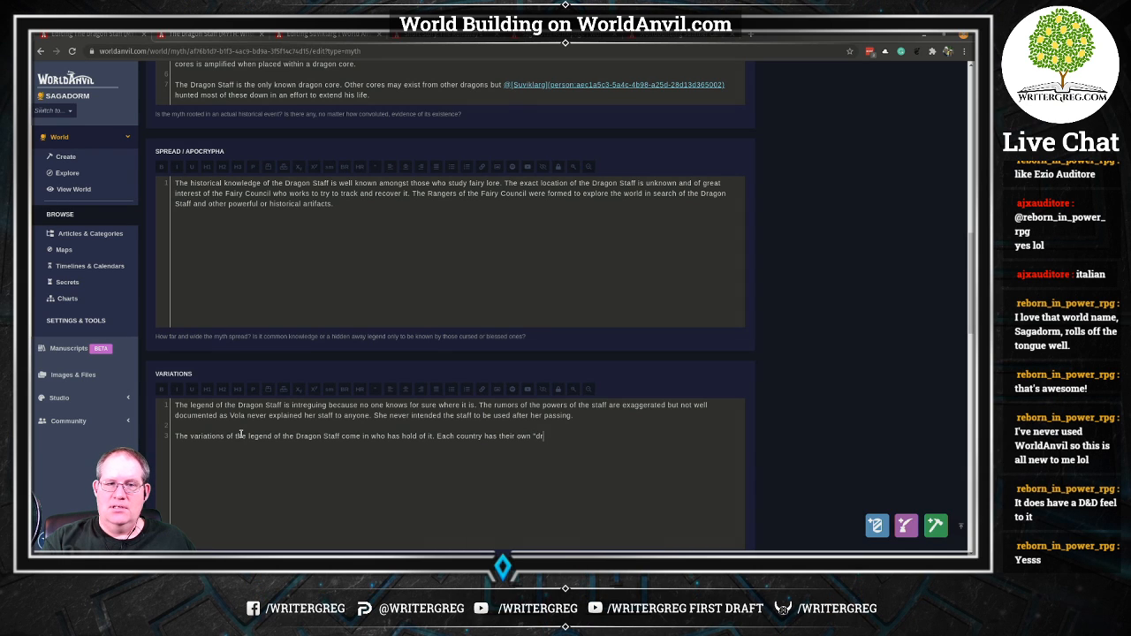
type("agon staf")
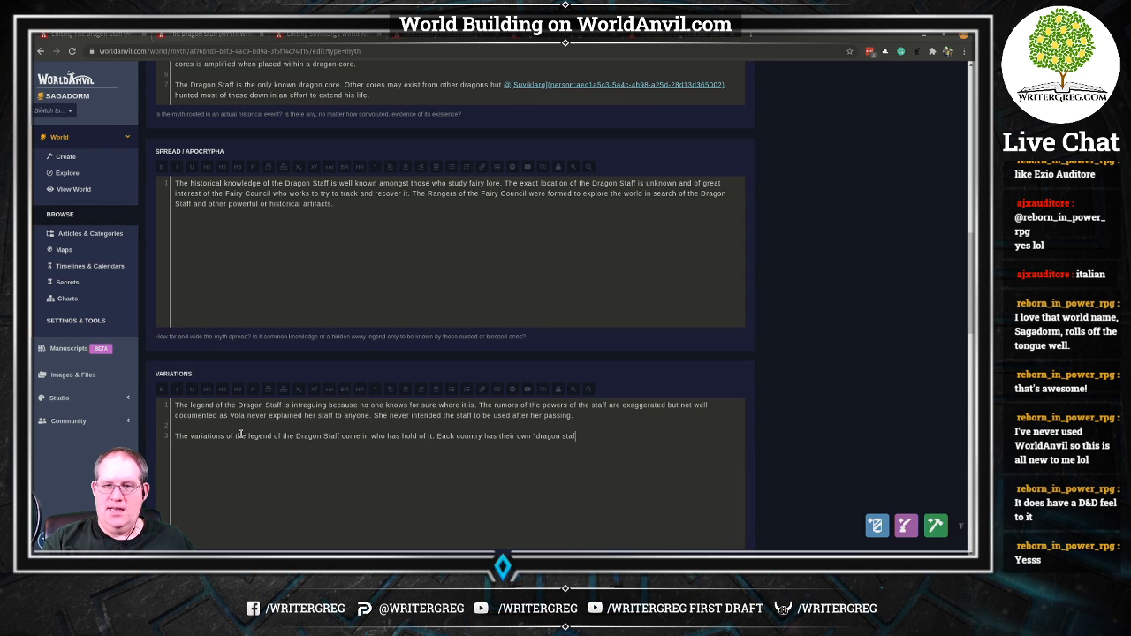
type("f\" story tha")
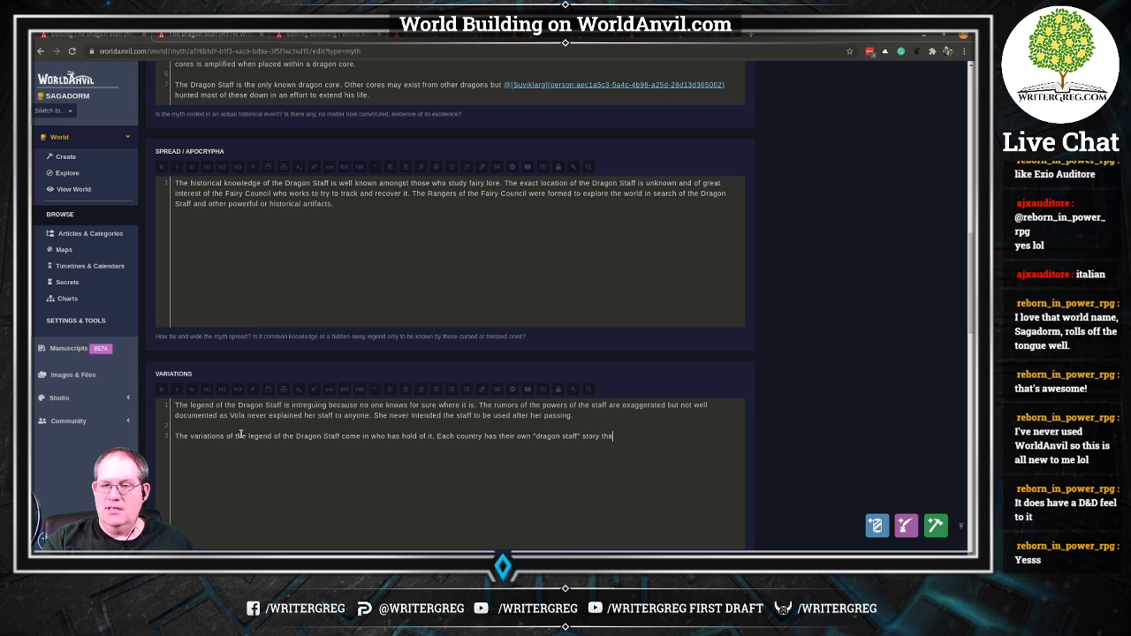
type("t")
key("BackSpace")
key("BackSpace")
key("BackSpace")
key("BackSpace")
key("BackSpace")
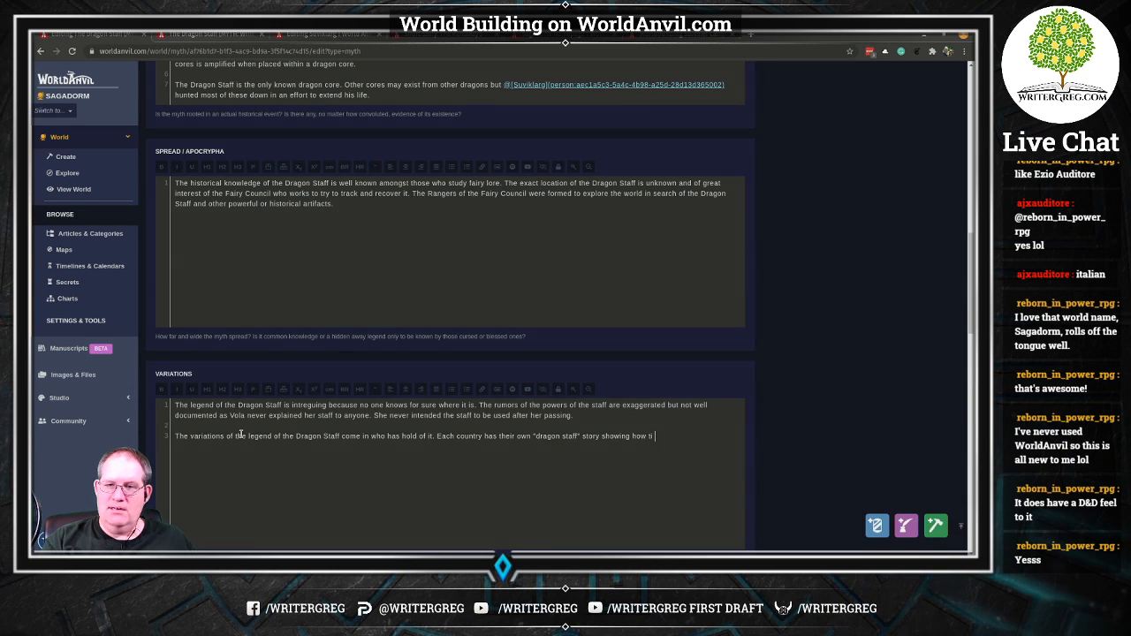
key("BackSpace")
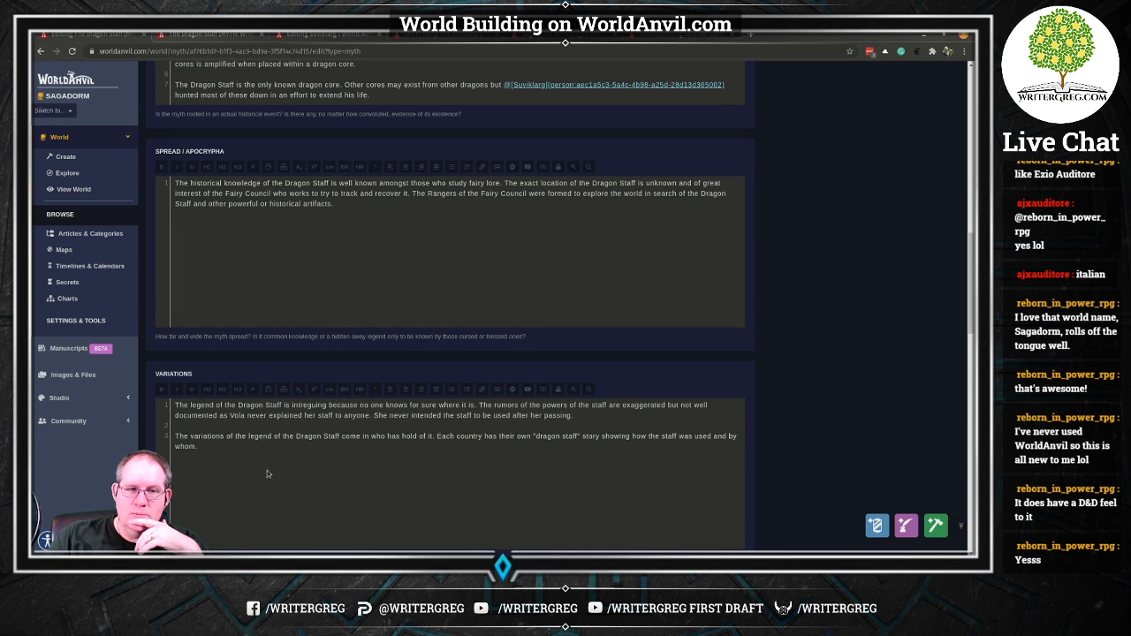
scroll(267, 475, "up", 15)
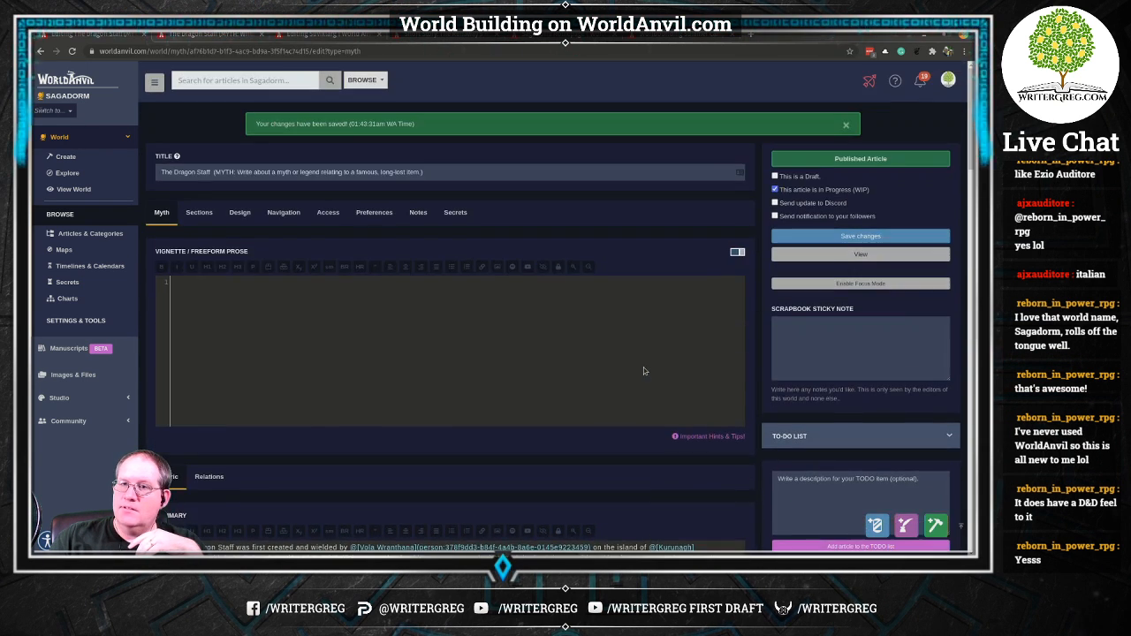
left_click(866, 237)
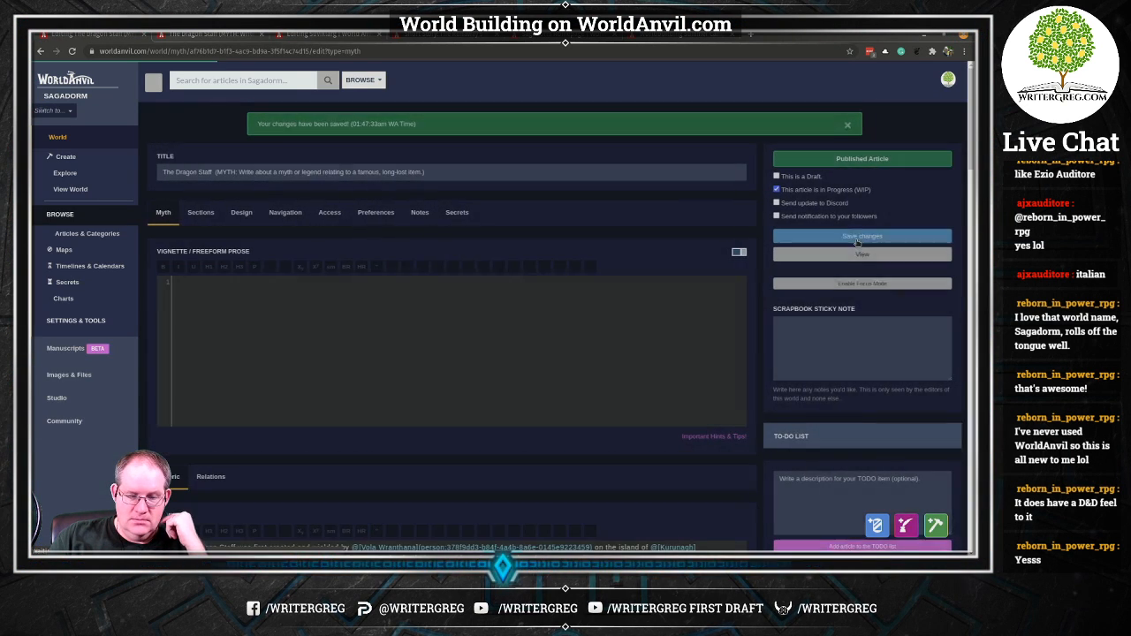
Expand the community challenges to view the Worldbuilding Summer Camp 2020 prompt for this article.
scroll(870, 320, "down", 5)
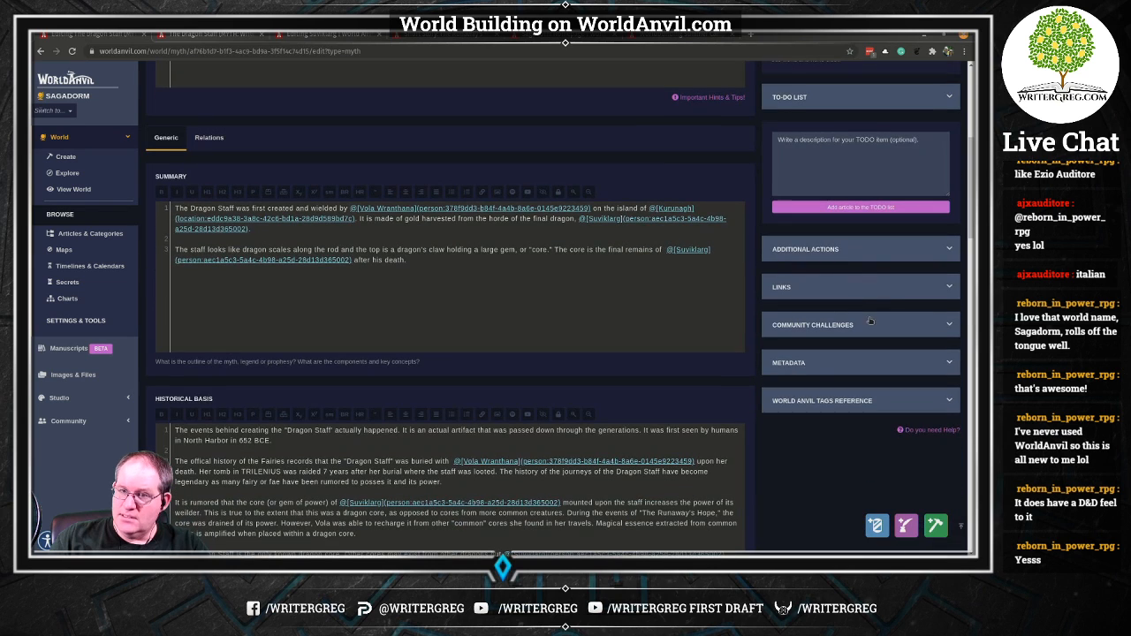
left_click(950, 326)
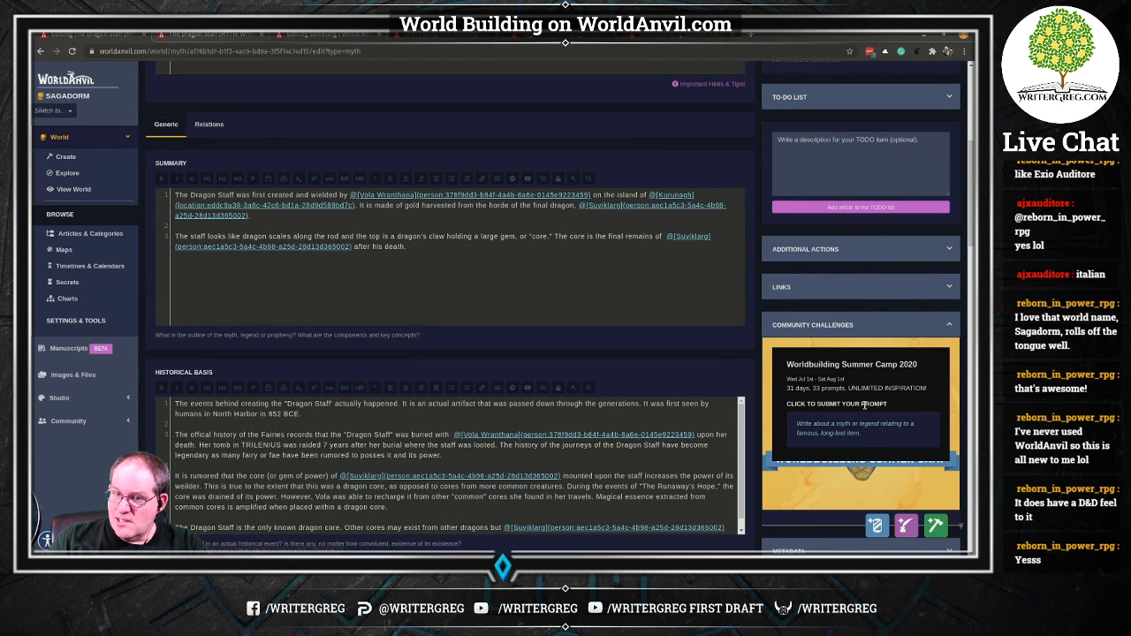
scroll(831, 399, "down", 3)
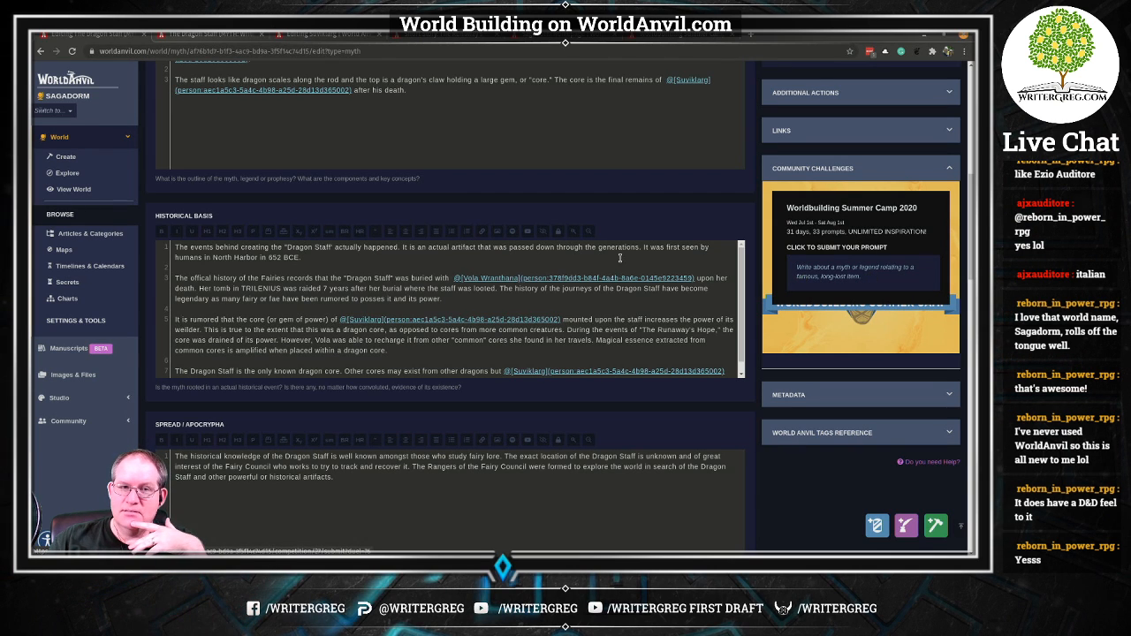
Set the myth's Date of Setting to 655 BCE and save the article.
scroll(574, 265, "up", 1)
scroll(486, 283, "down", 3)
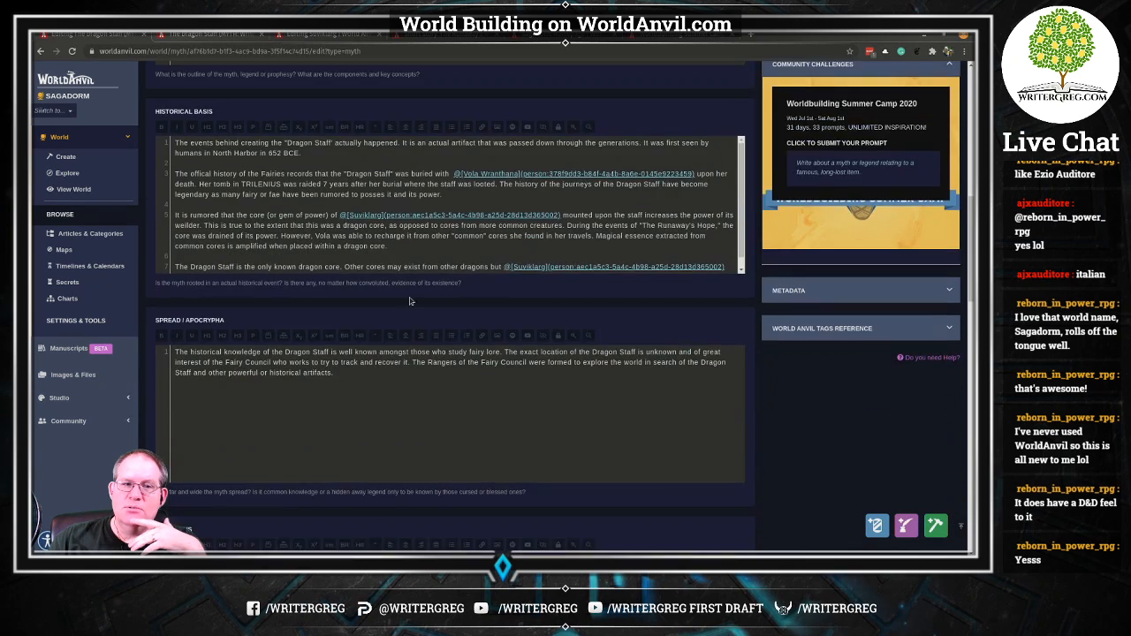
scroll(409, 301, "down", 6)
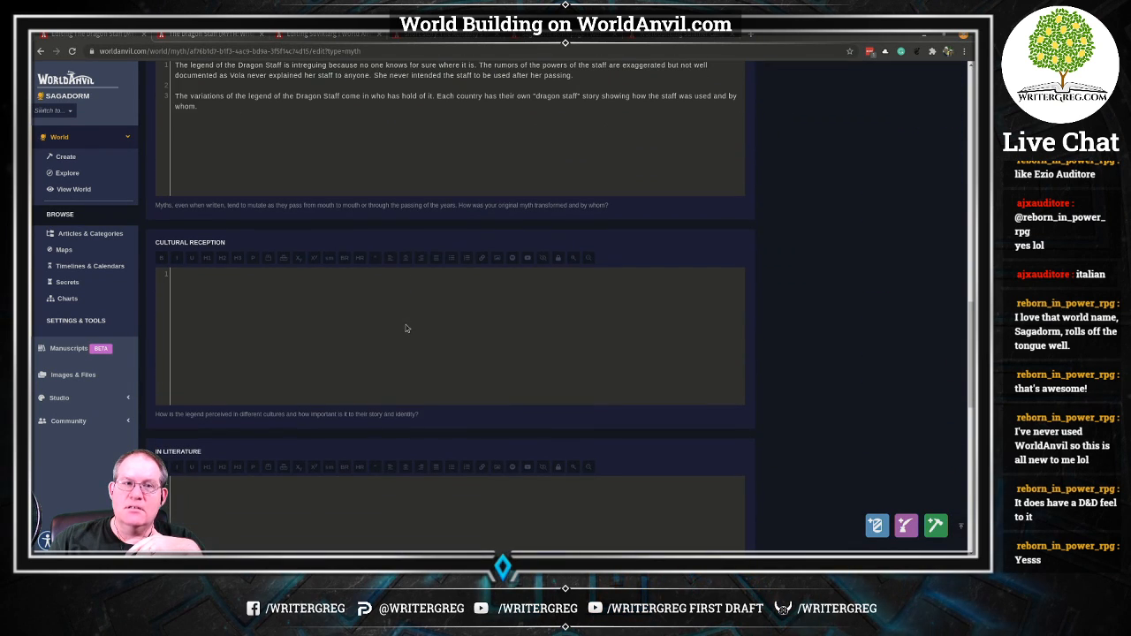
scroll(388, 323, "down", 5)
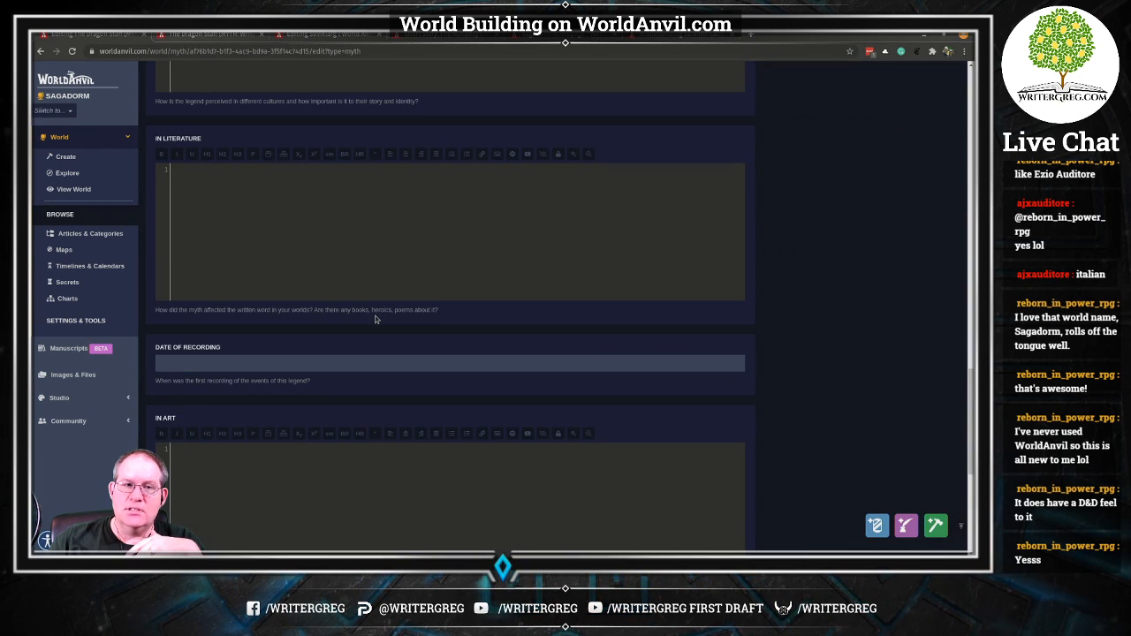
scroll(380, 311, "down", 5)
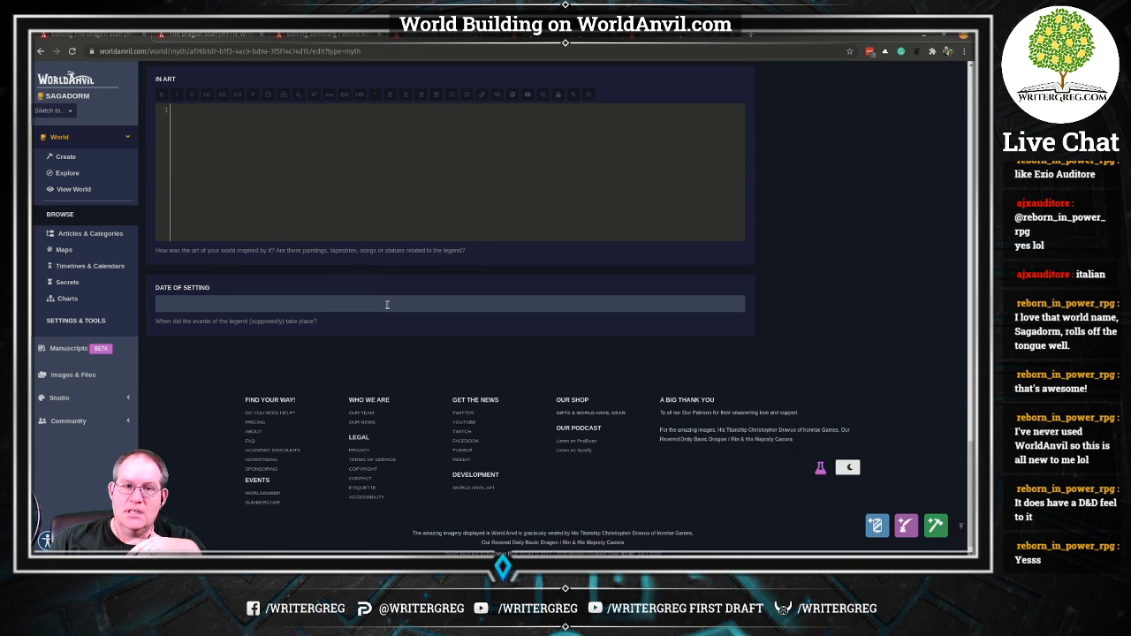
left_click(386, 305)
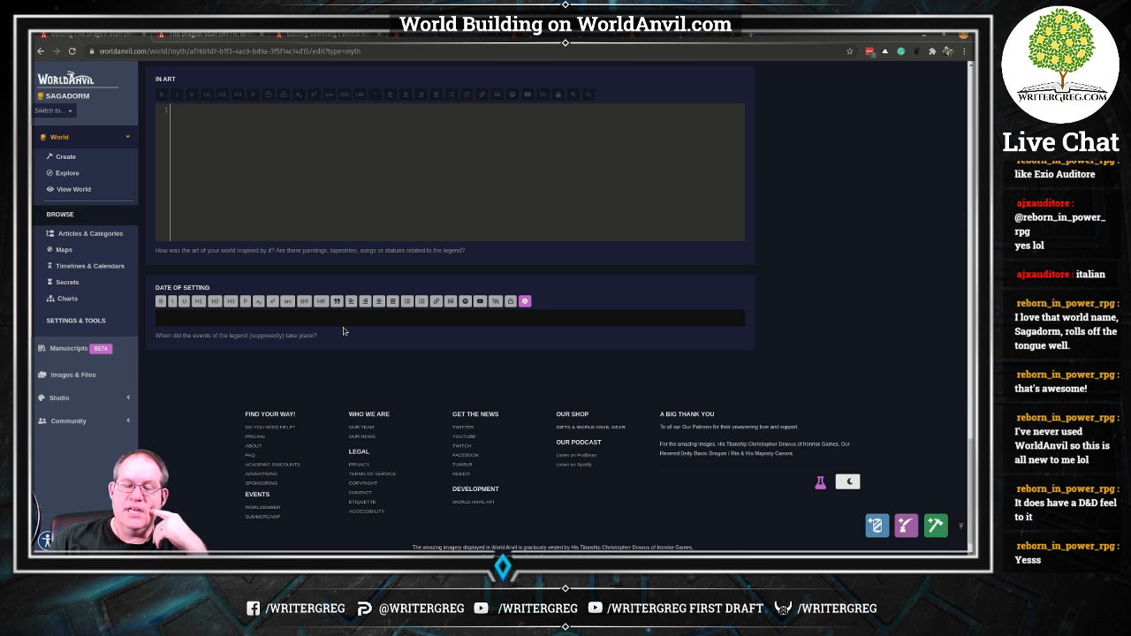
type("6")
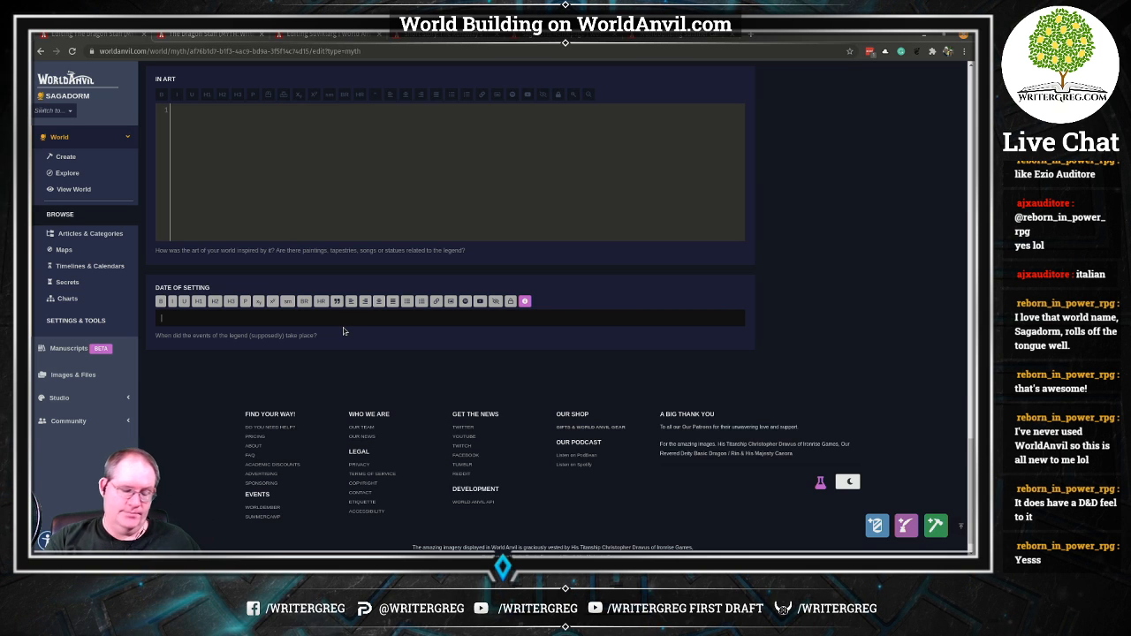
type("55")
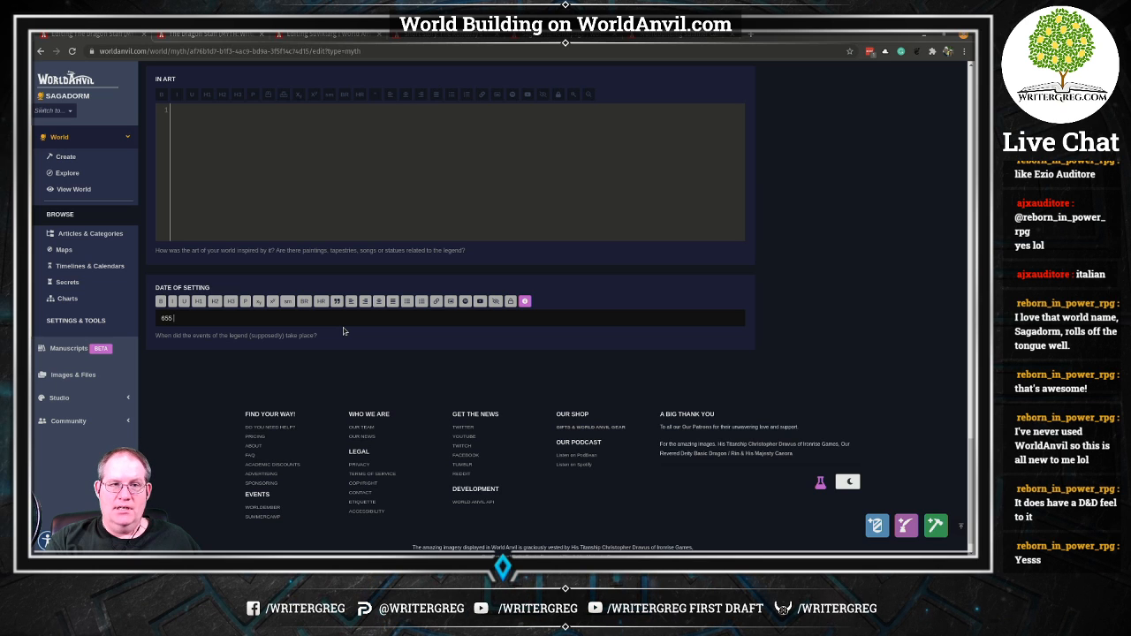
type(" BC")
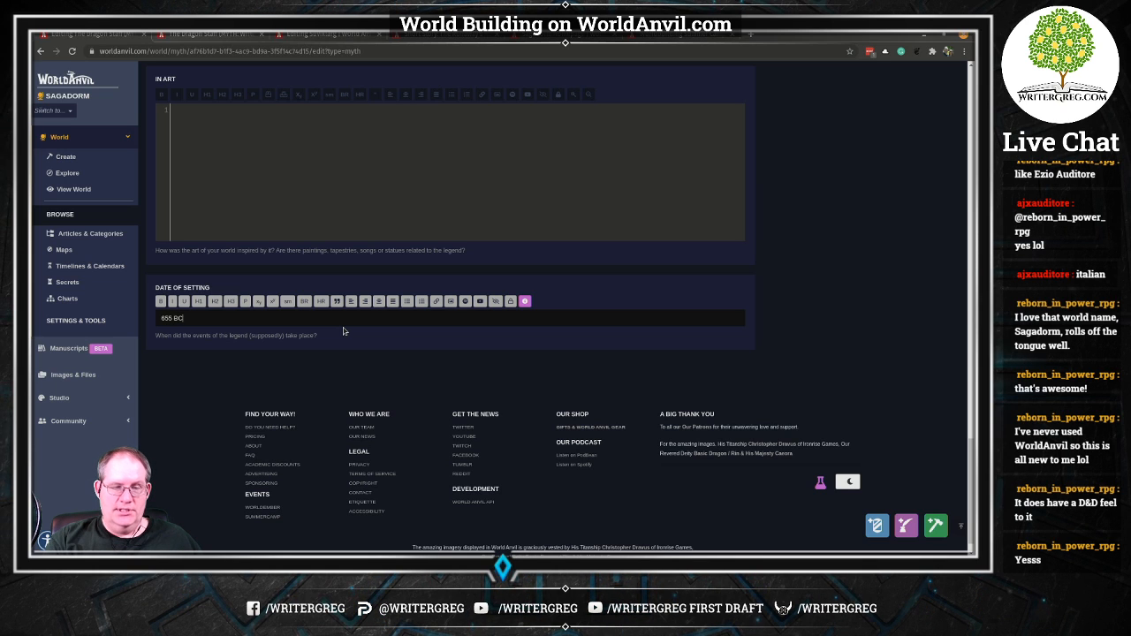
type("E")
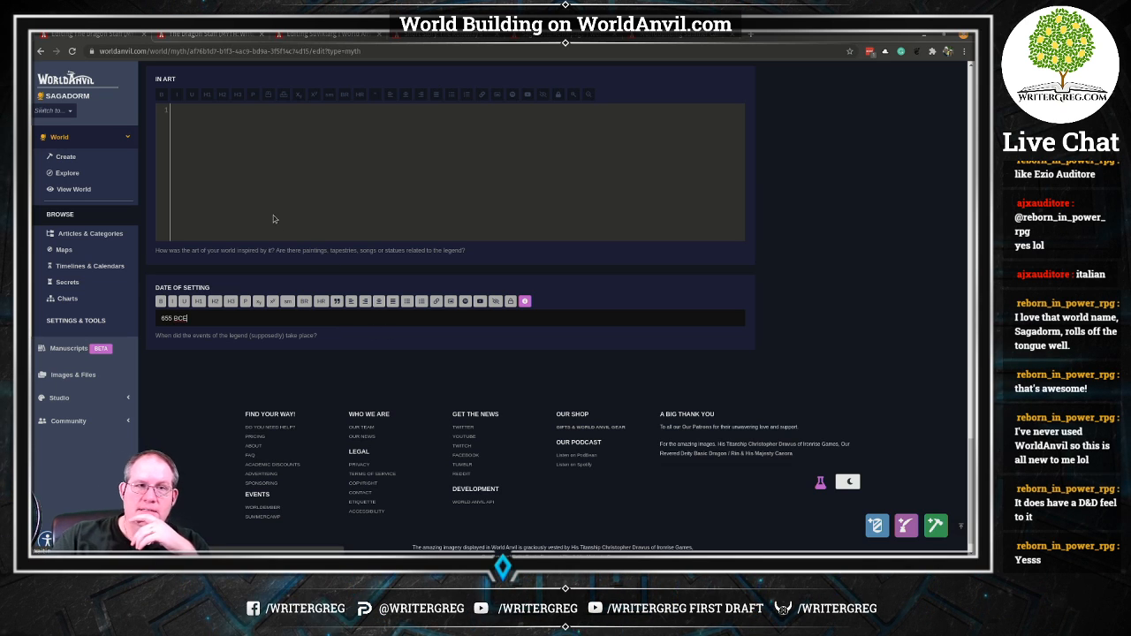
key("ctrl+s")
Set the myth's Date of Recording to 652 BCE and save the article.
scroll(556, 318, "down", 5)
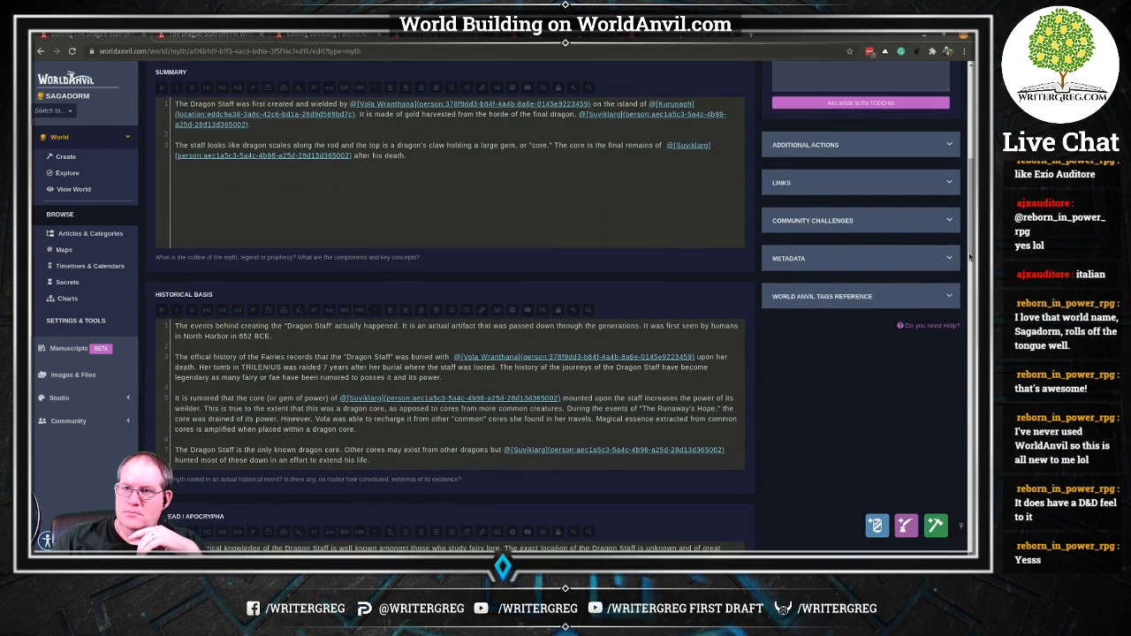
left_click_drag(970, 257, 965, 464)
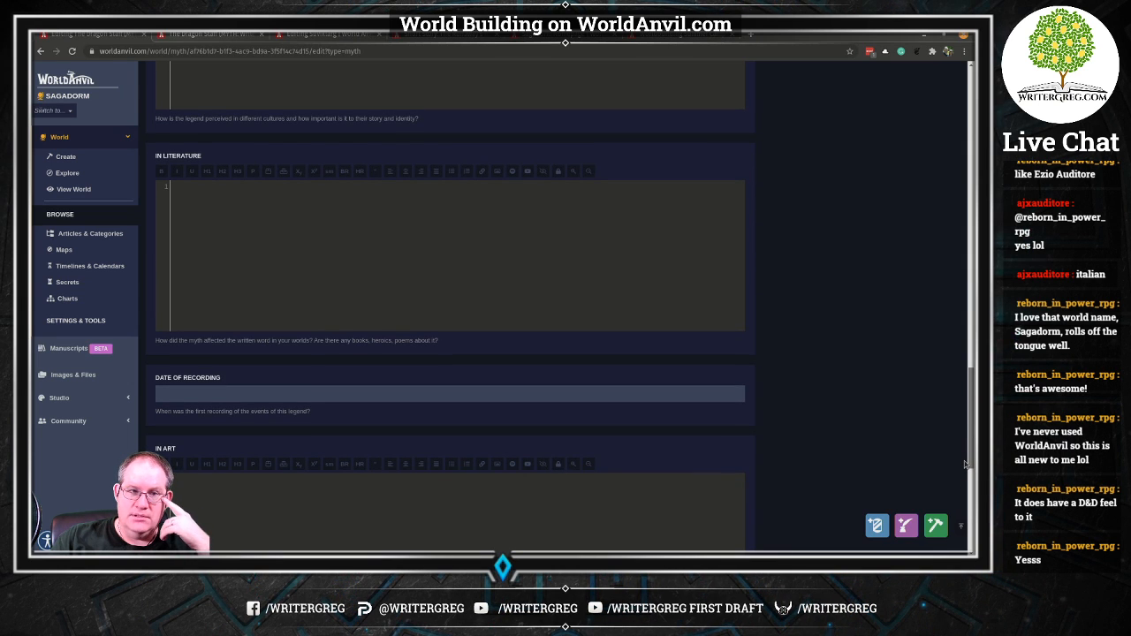
left_click(318, 397)
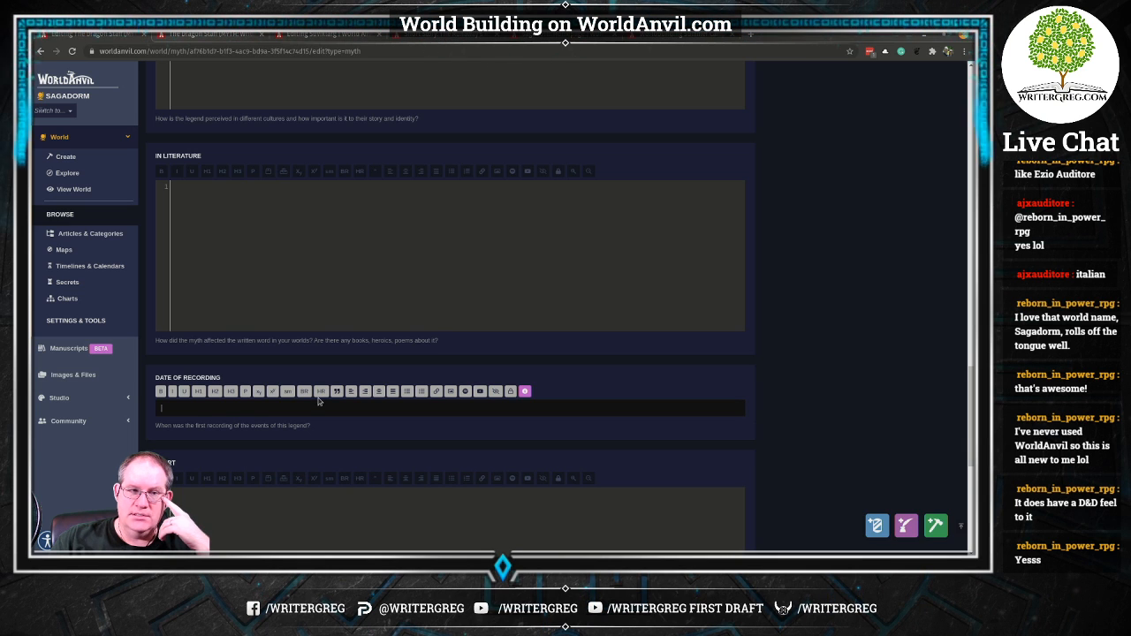
type("6")
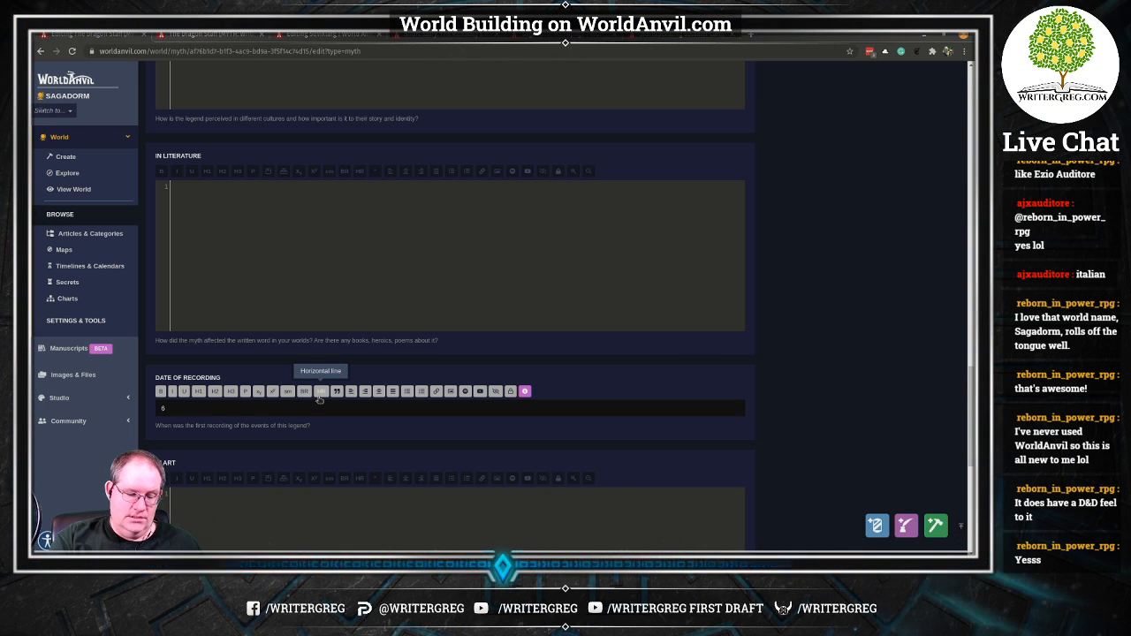
type("52 BC")
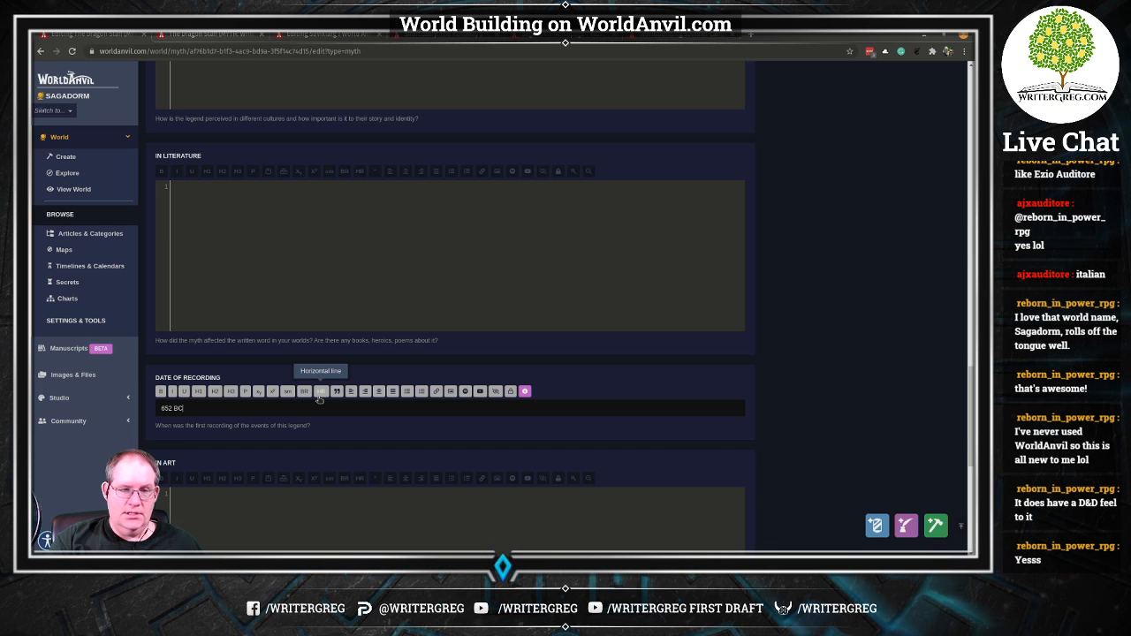
type("E")
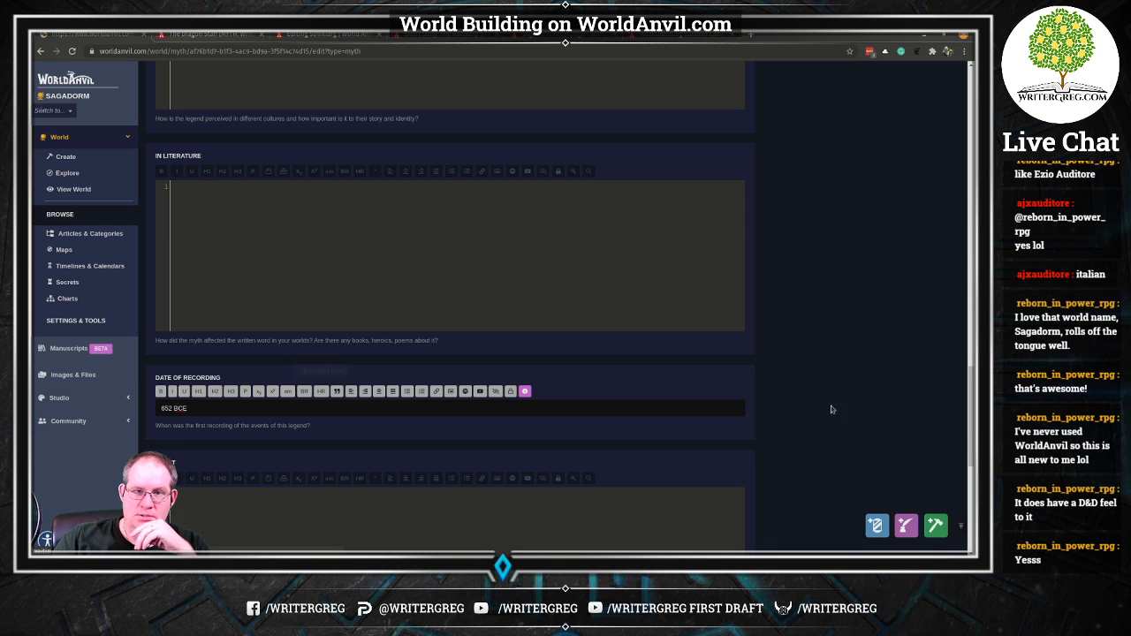
key("ctrl+s")
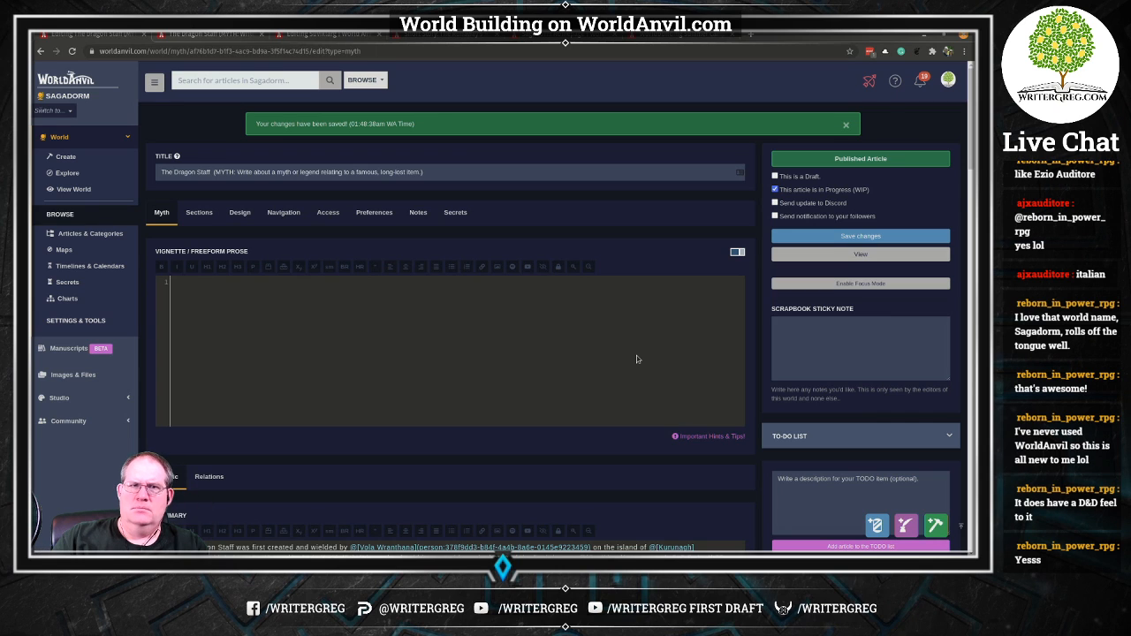
left_click(841, 237)
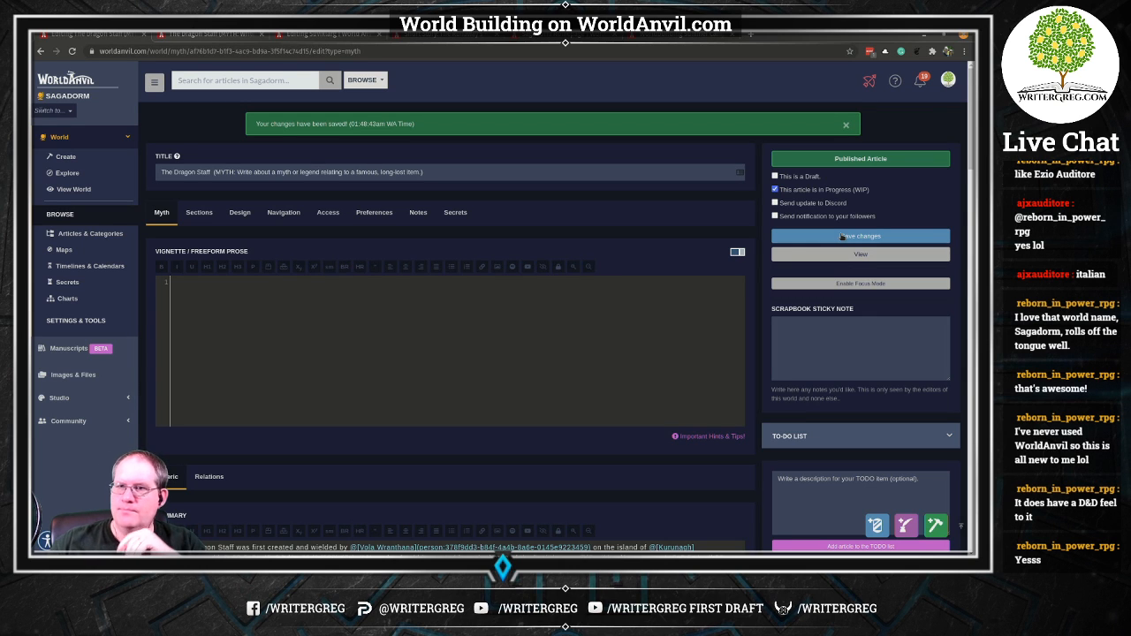
Begin the Cultural Reception text with "The Dragon Staff is critically important to the Fairy Council and all of the inhabitants of".
scroll(482, 299, "down", 2)
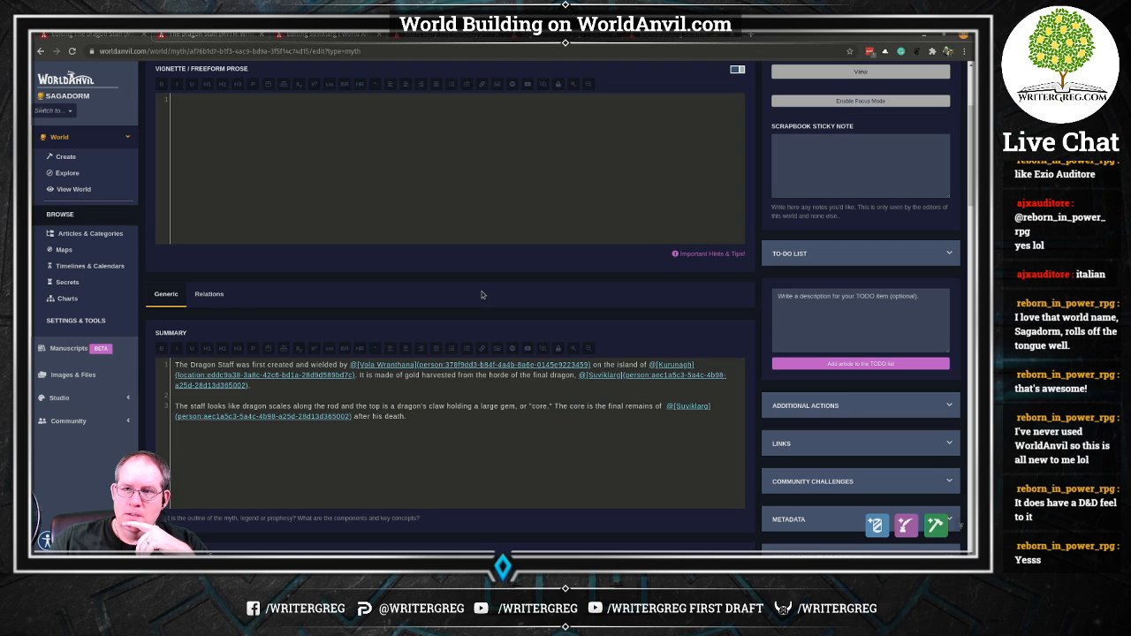
scroll(481, 295, "down", 5)
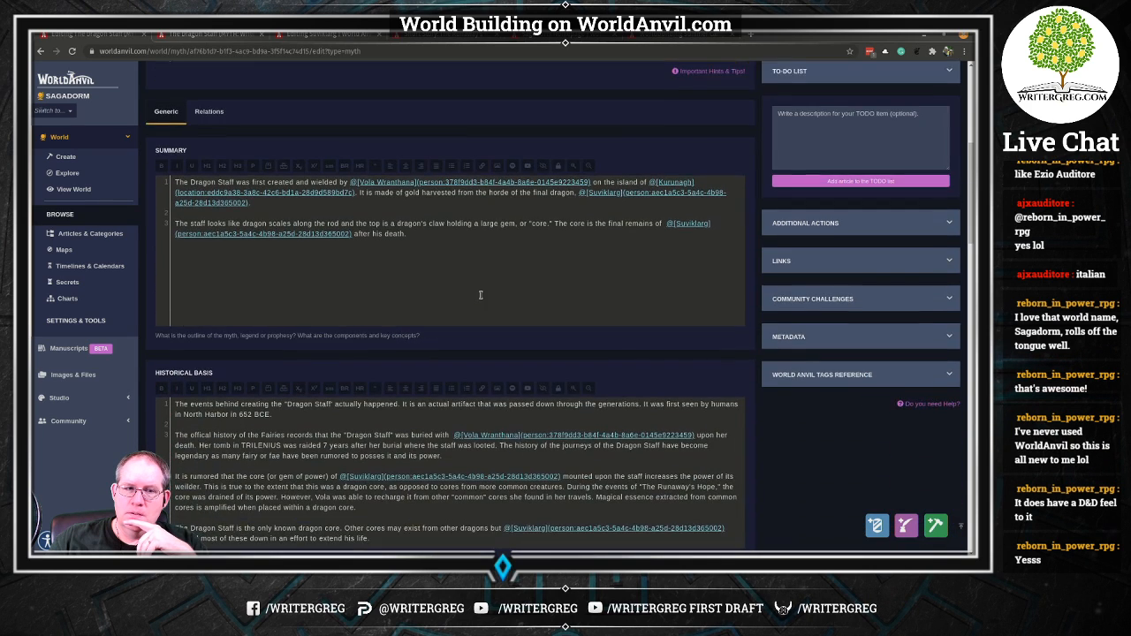
scroll(471, 304, "down", 5)
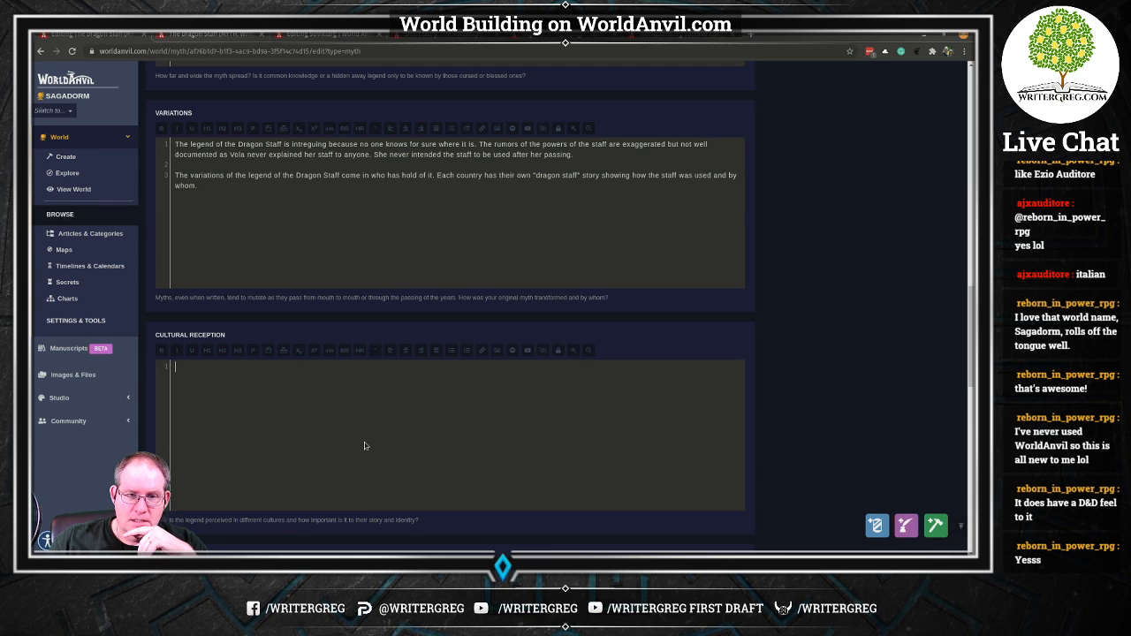
scroll(365, 445, "down", 2)
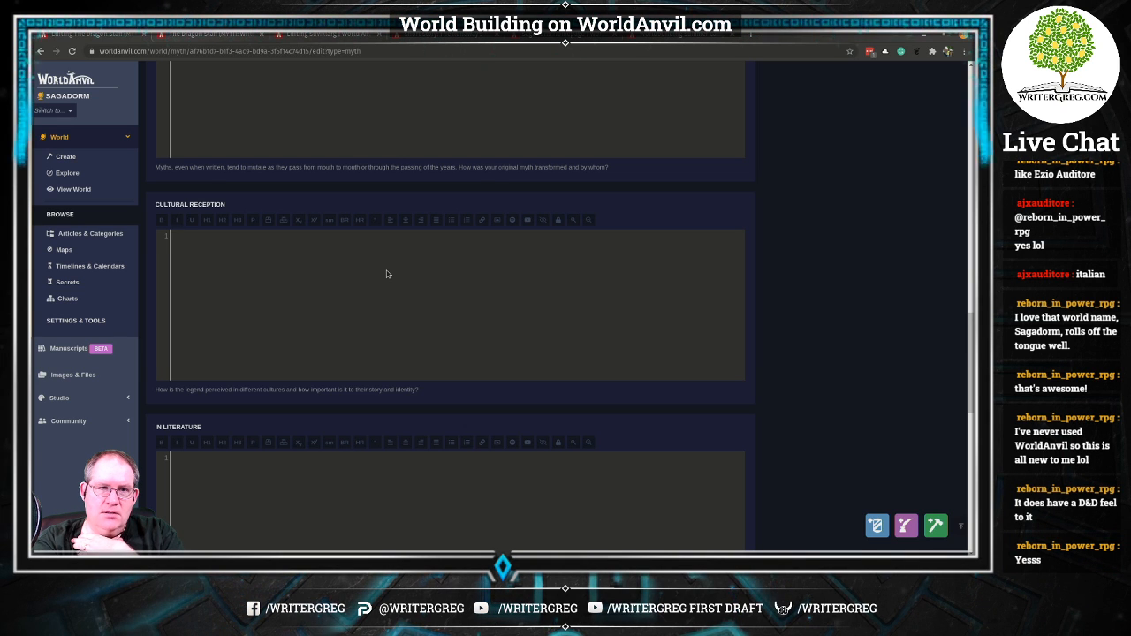
type("The")
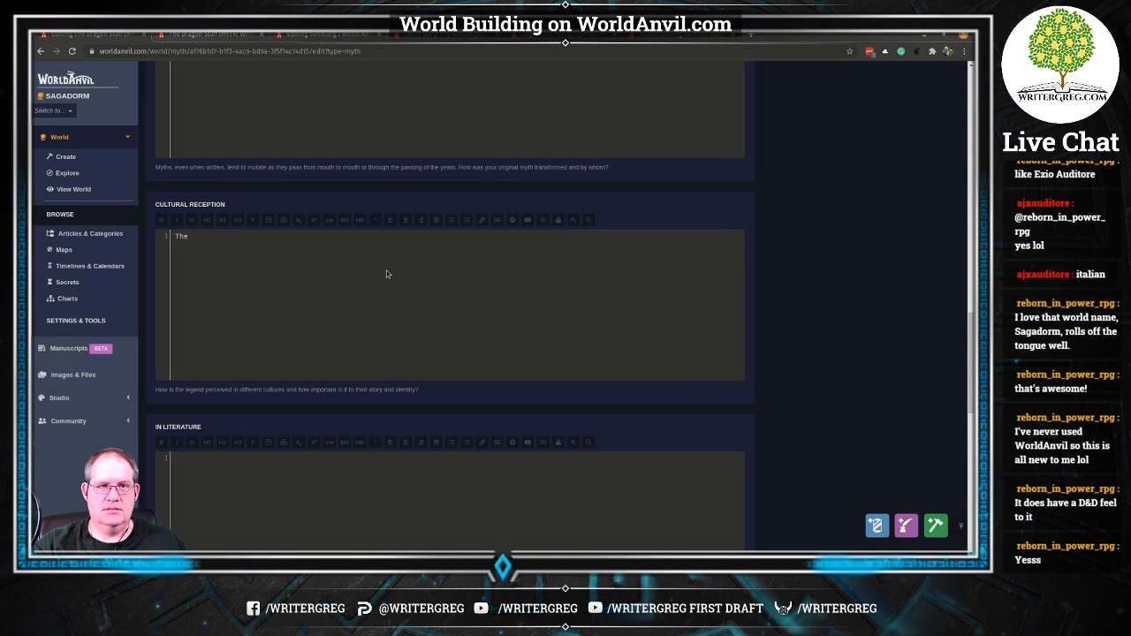
type(" Dragon ")
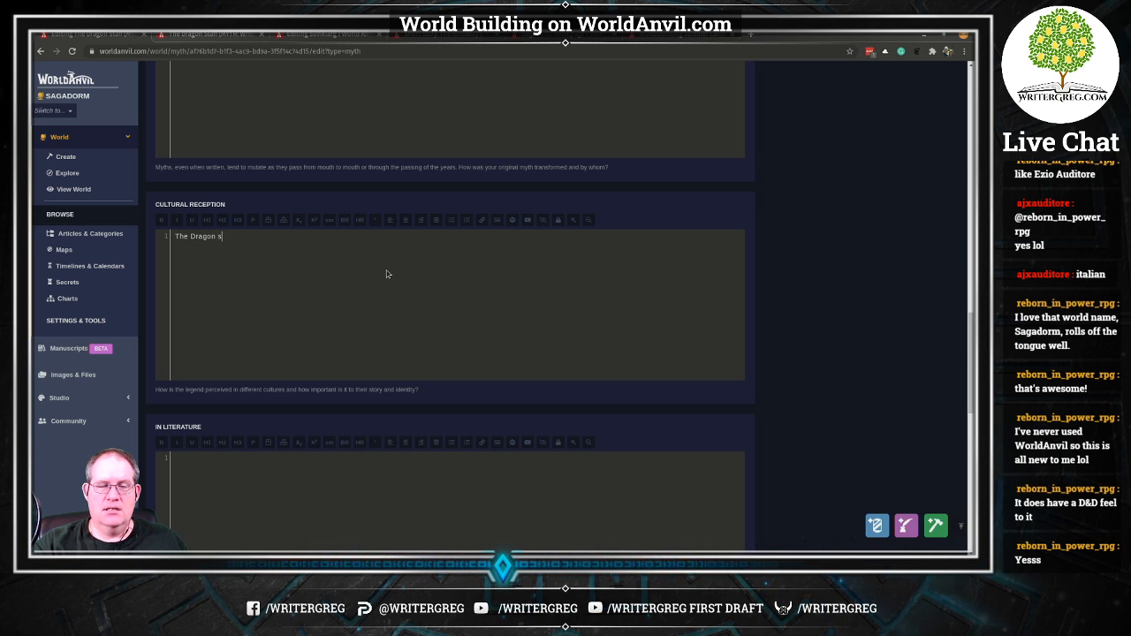
type("Staff ")
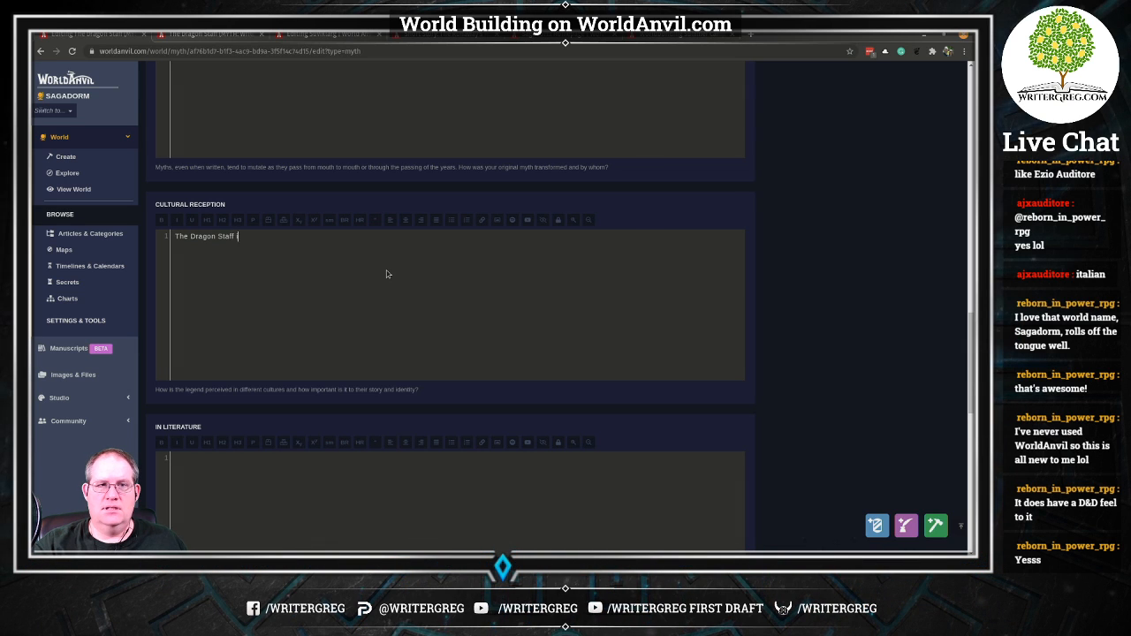
type("is critical")
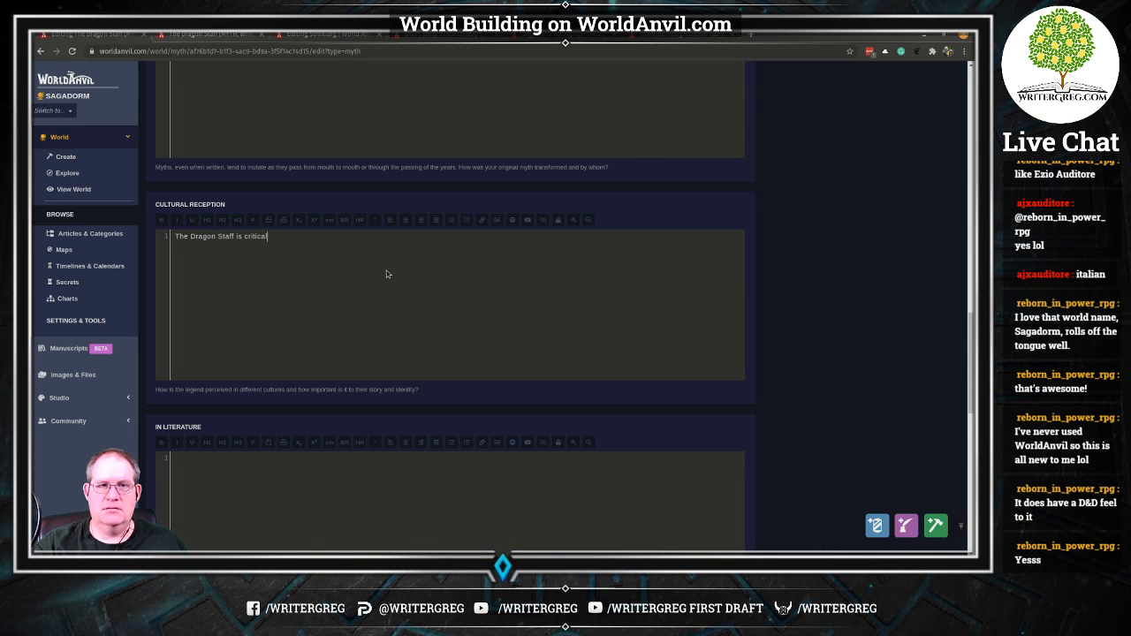
type("ly important to the ")
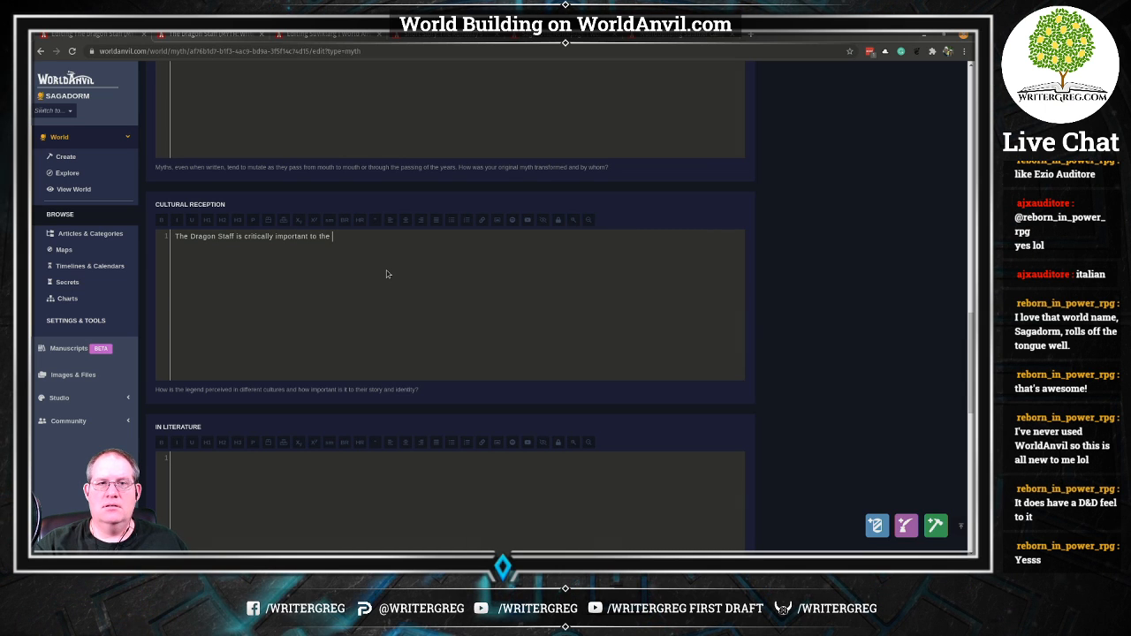
type("Fairy Council")
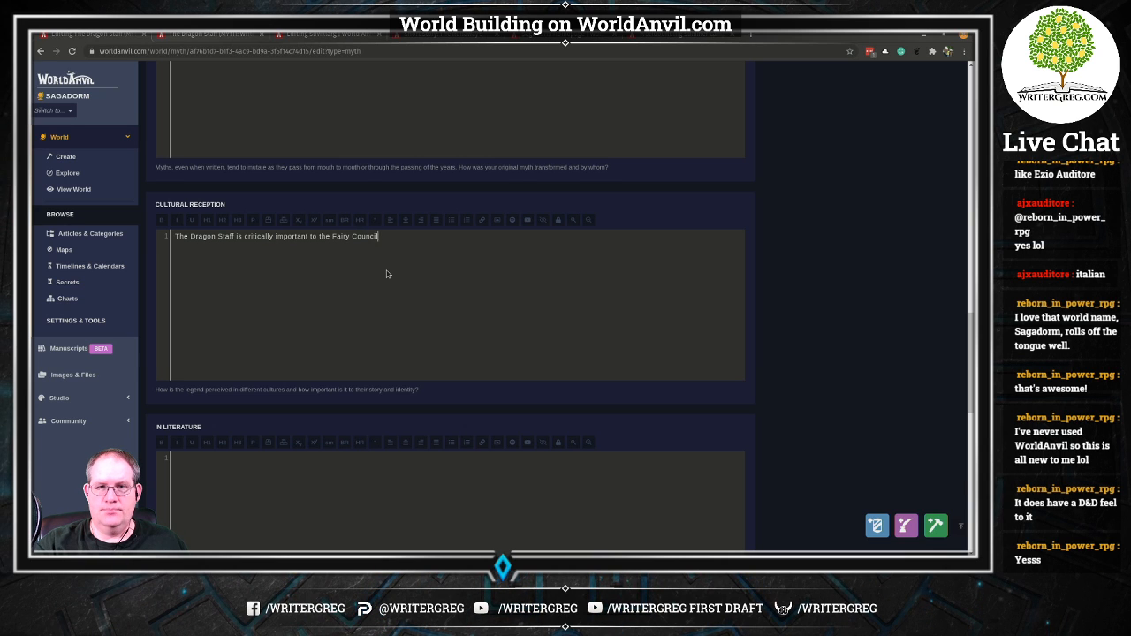
type(" and all of the inhabit")
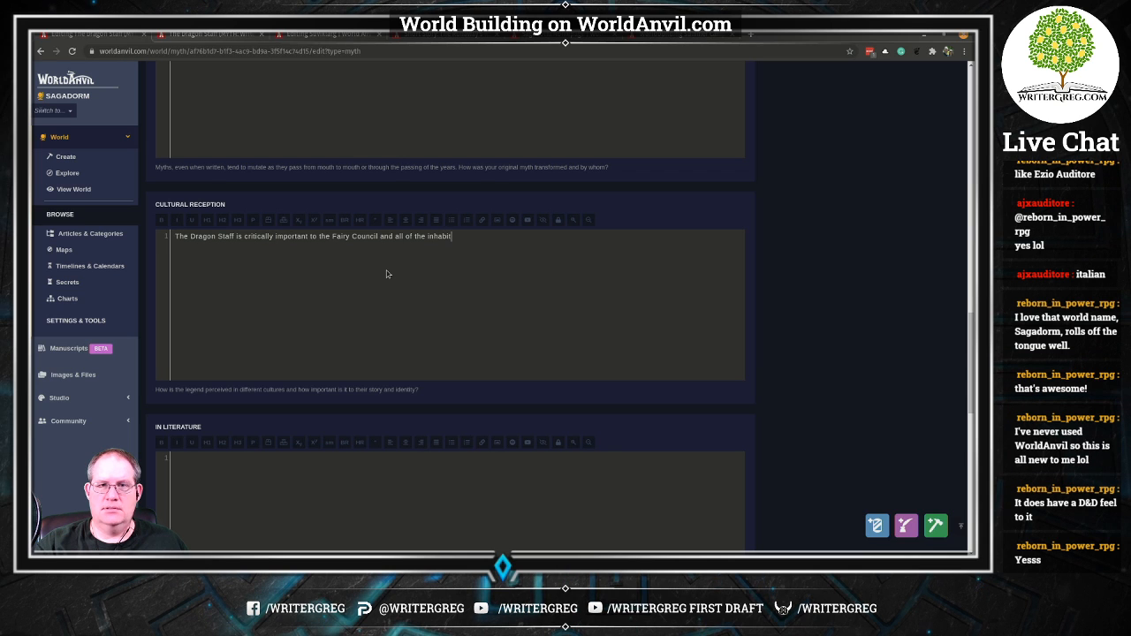
type("ants of")
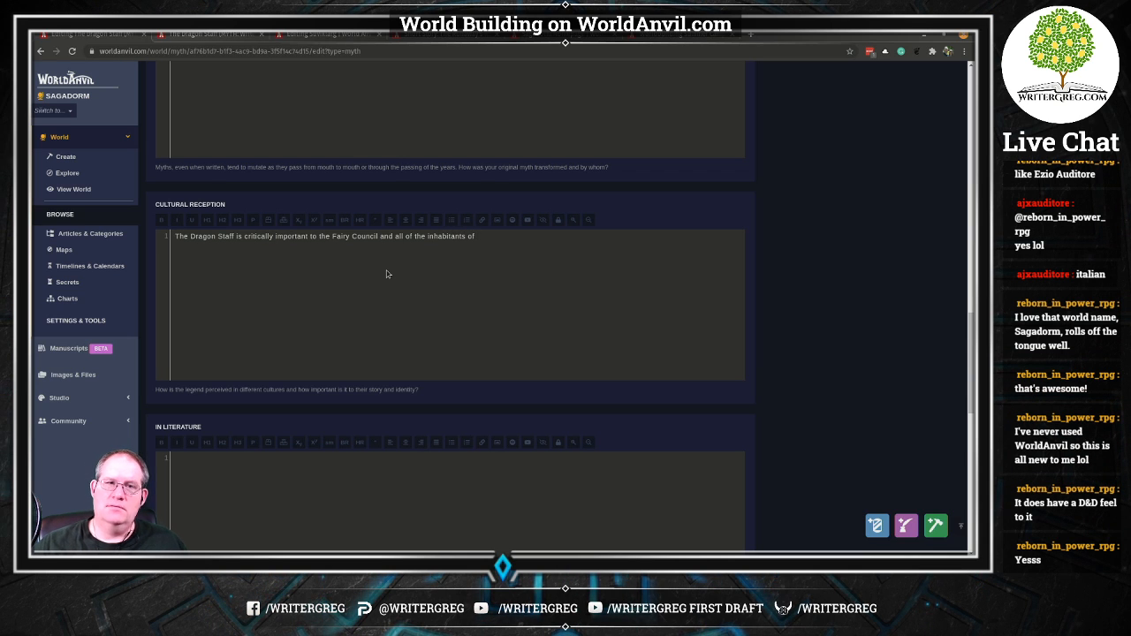
Copy the place name TRILENIUS from Historical Basis and use it to end the first Cultural Reception sentence with a period.
scroll(386, 274, "up", 3)
scroll(384, 278, "up", 5)
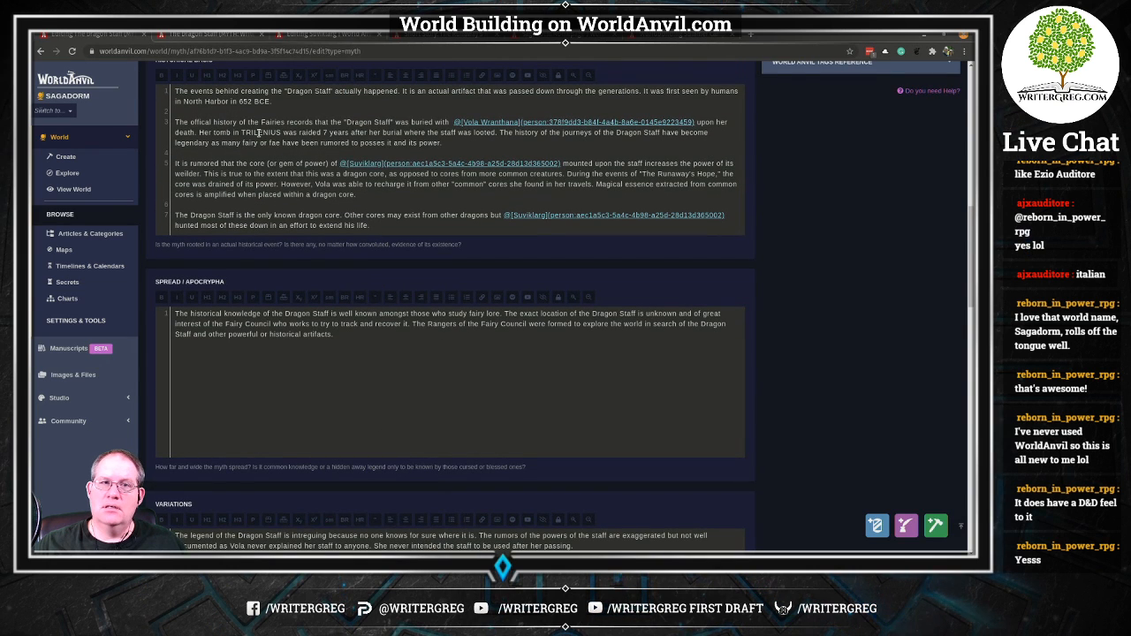
double_click(260, 132)
key("ctrl+c")
scroll(519, 382, "down", 3)
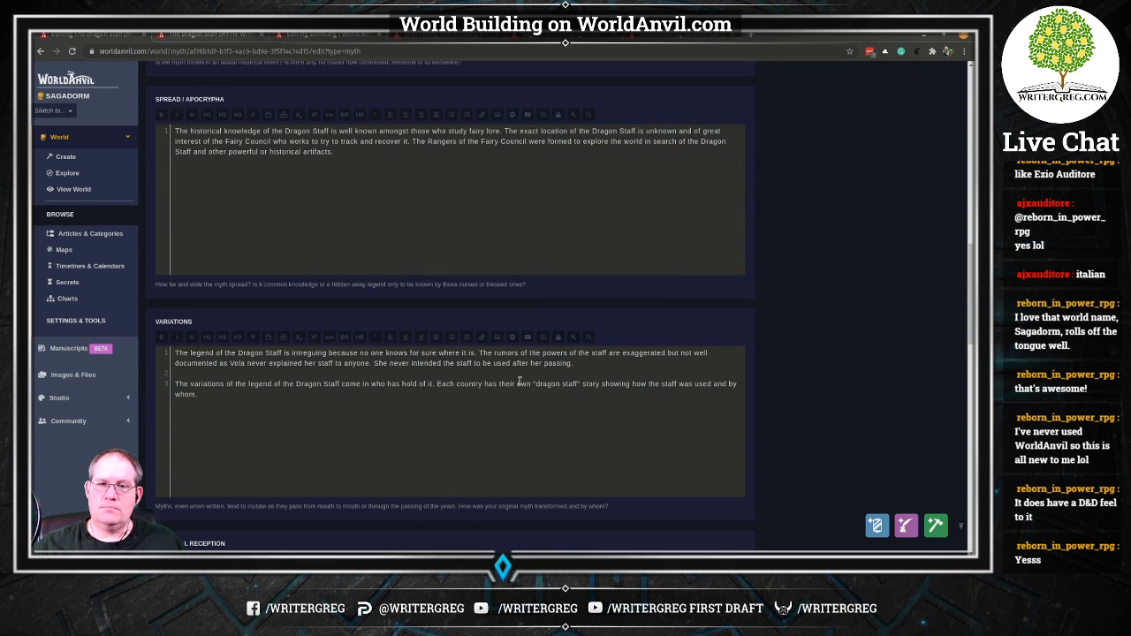
scroll(541, 386, "down", 3)
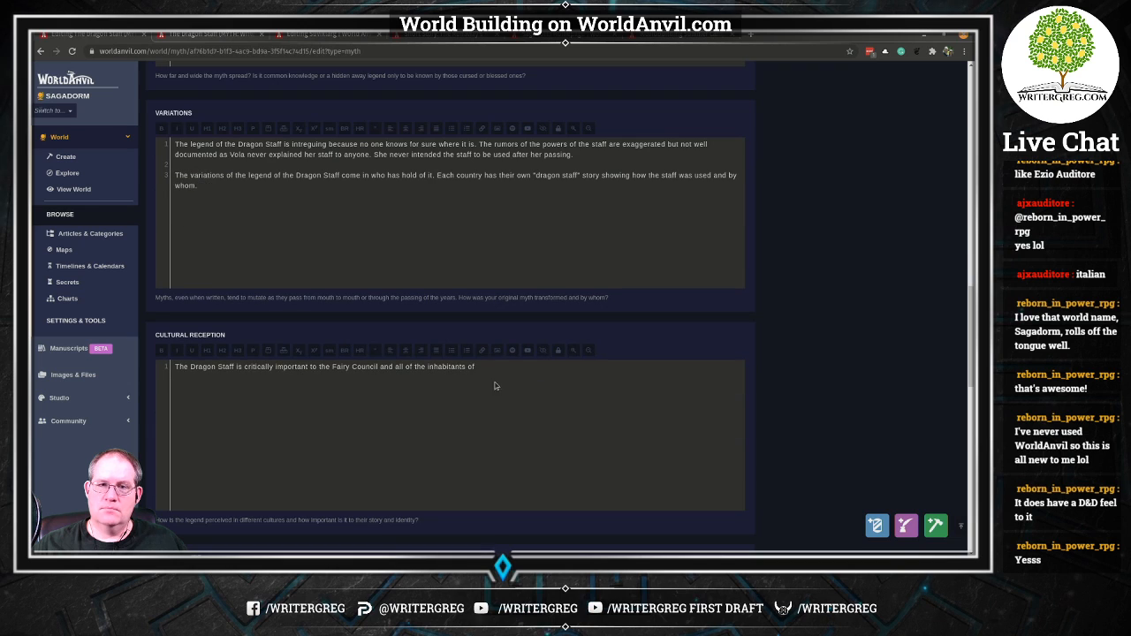
key("ctrl+v")
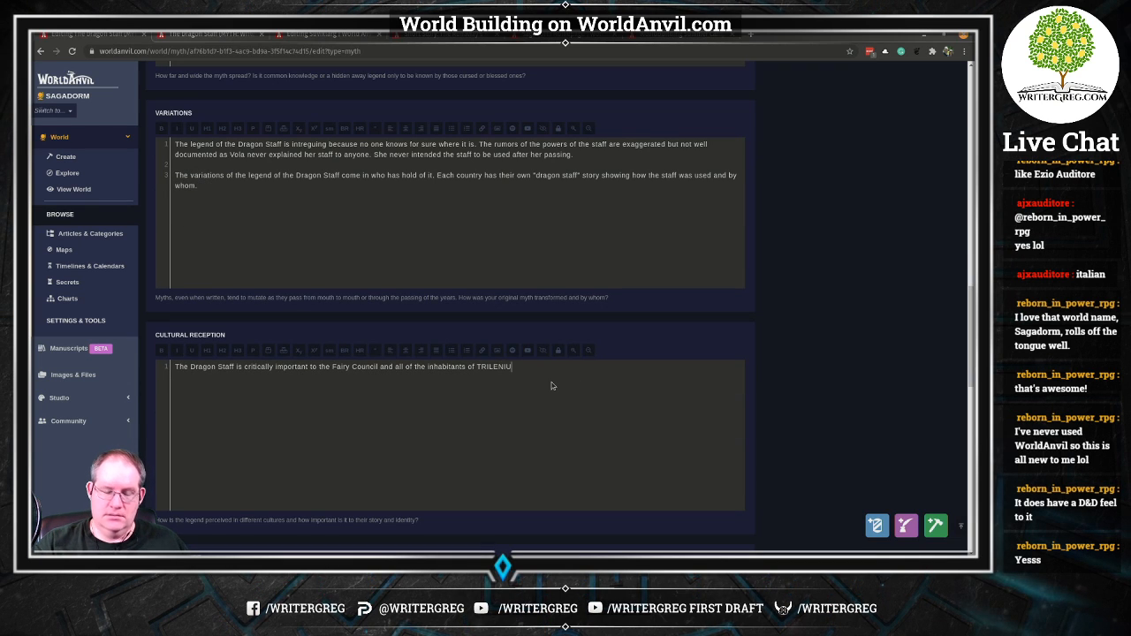
type("S. ")
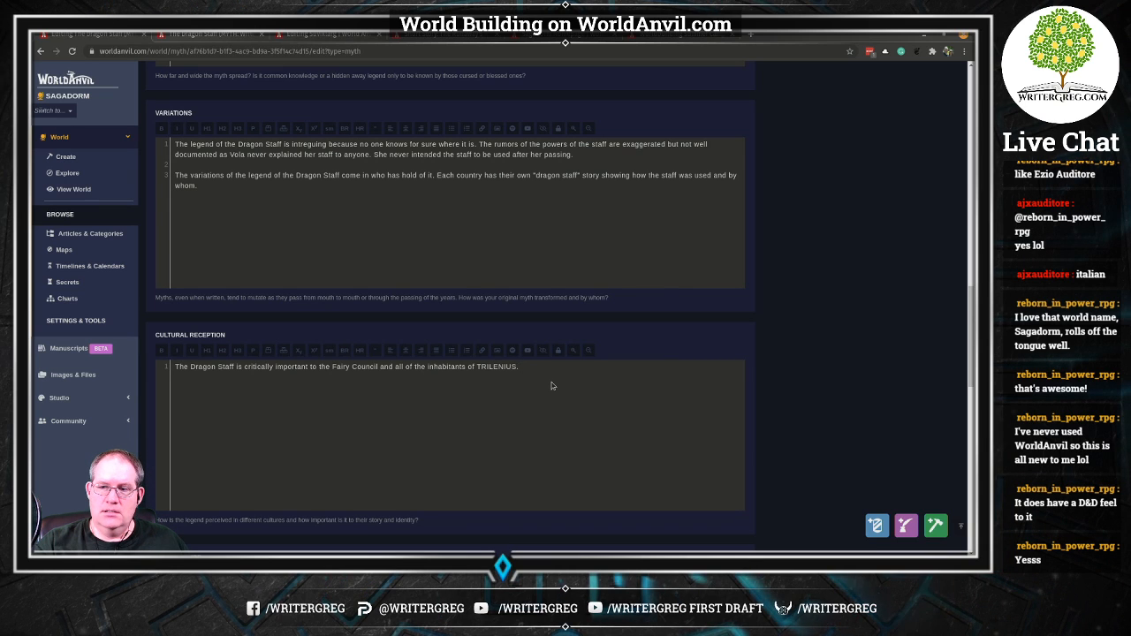
Continue Cultural Reception with "It has been a topic of great shame that it was lost to the ages and has yet to be recovered.".
type("It has been a topic of great shame that it was lost to the ages")
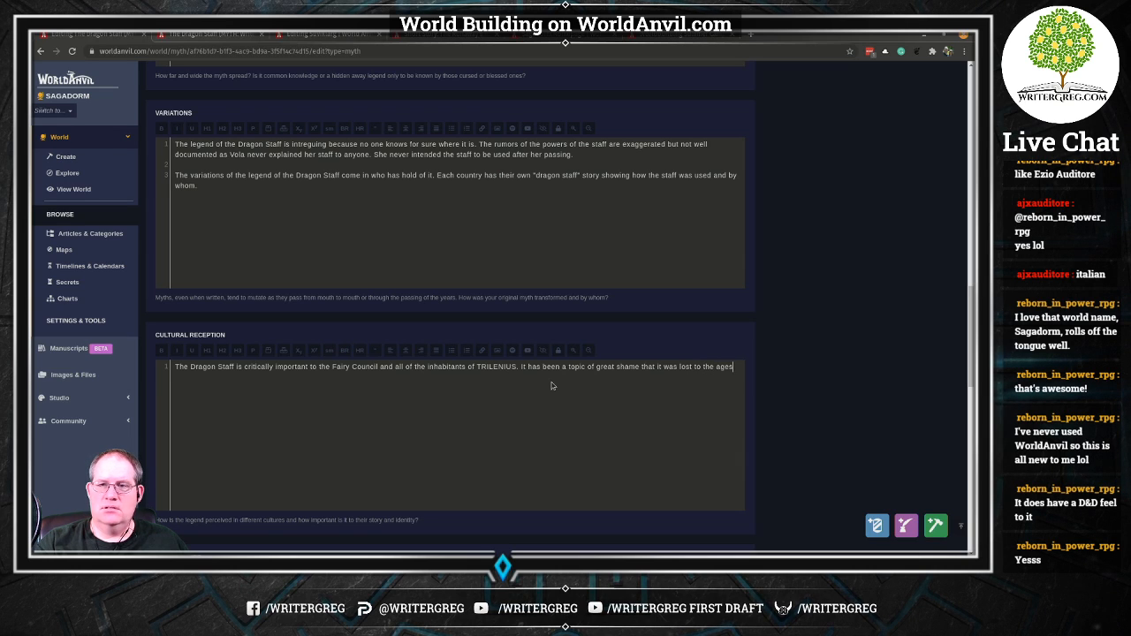
type("and has ")
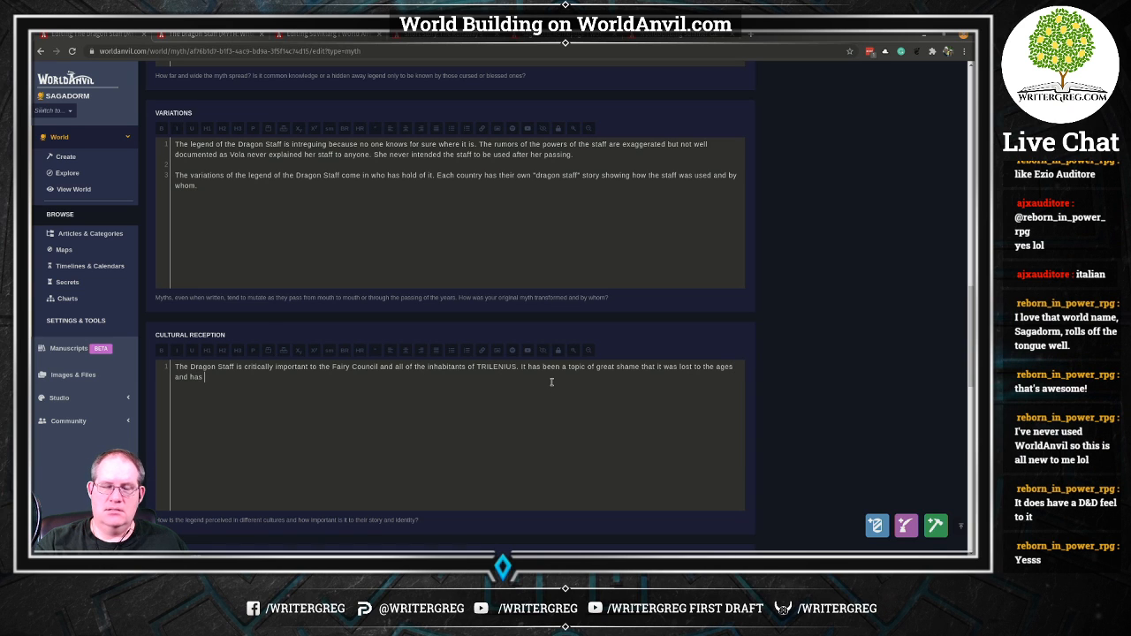
type("yet to be re")
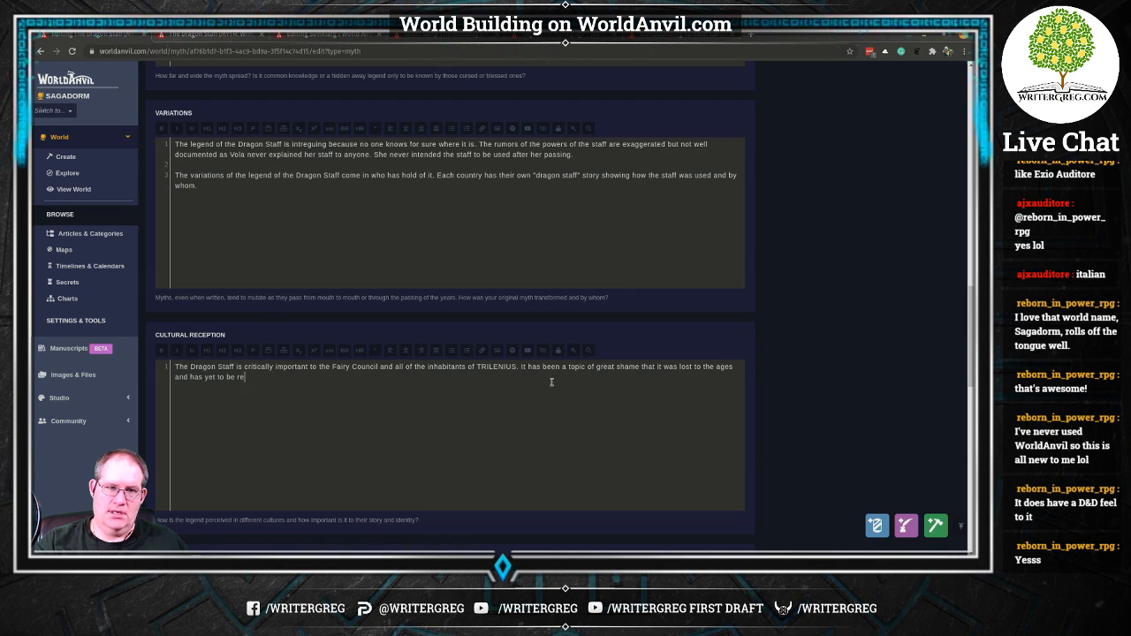
type("covered.")
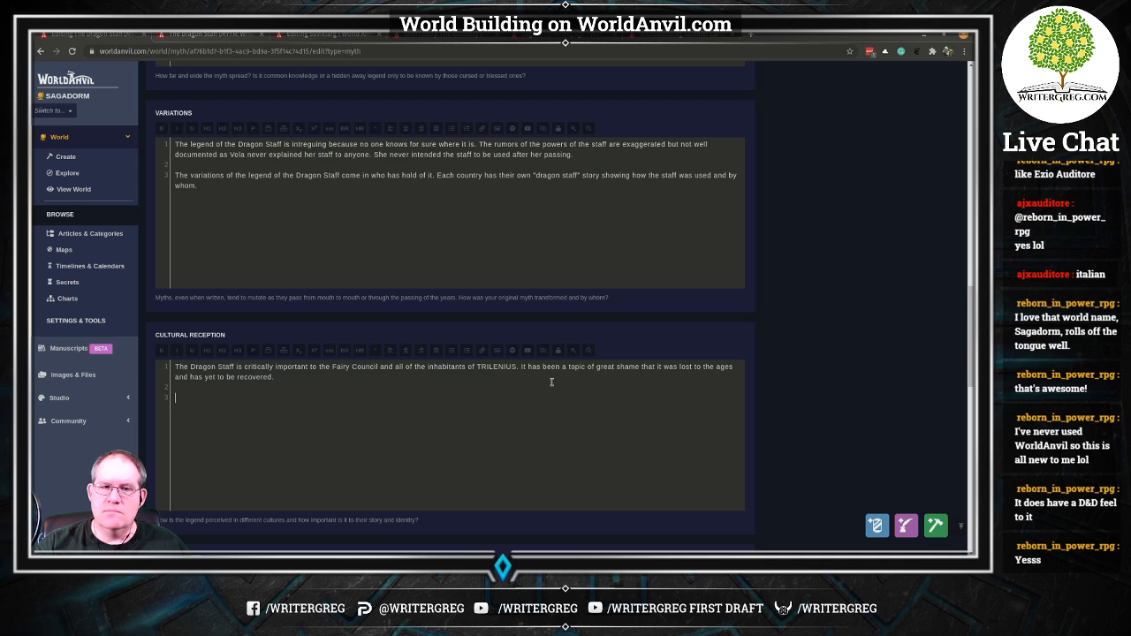
Start a second Cultural Reception paragraph with "Countries use the legend of the Dragon Staff to bolster their standing in the world.".
type("ountries ")
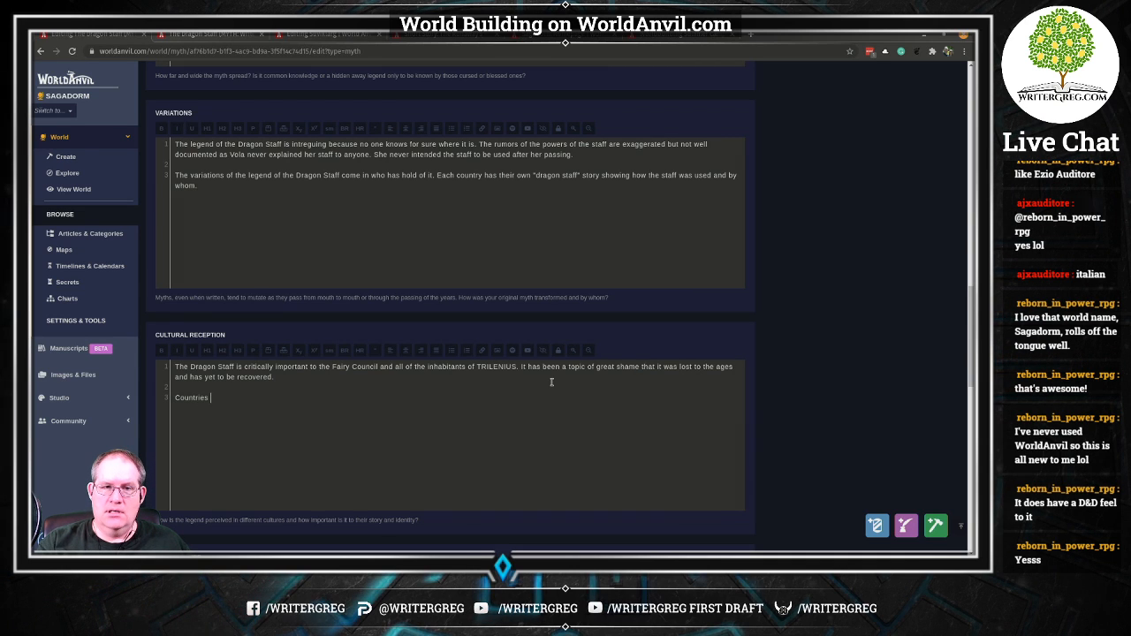
type("use the ")
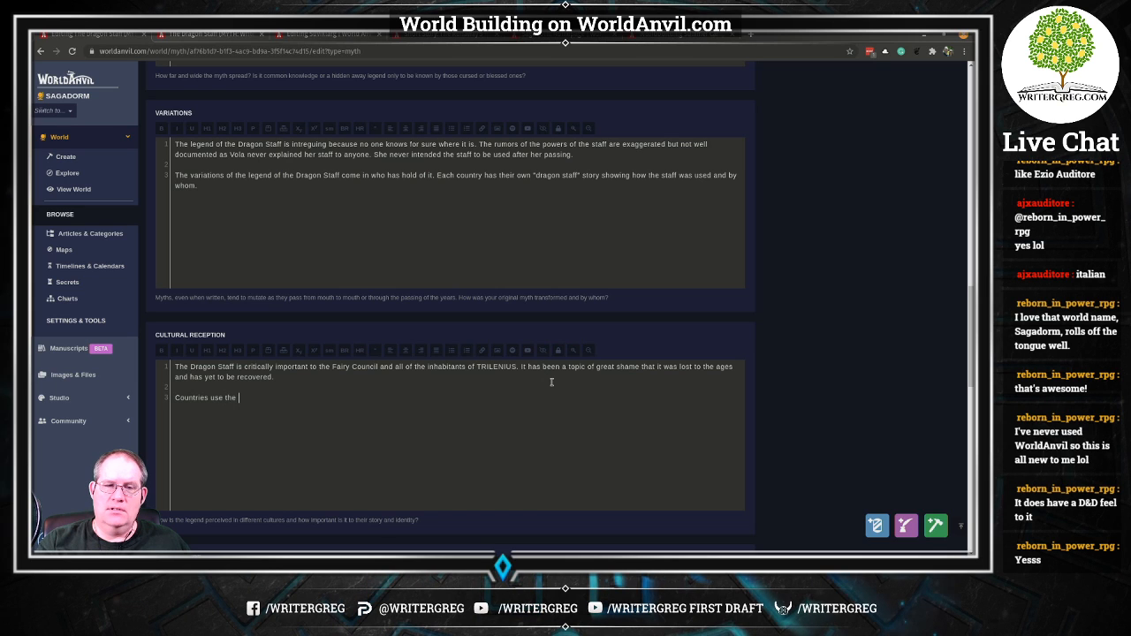
type("legend of the ")
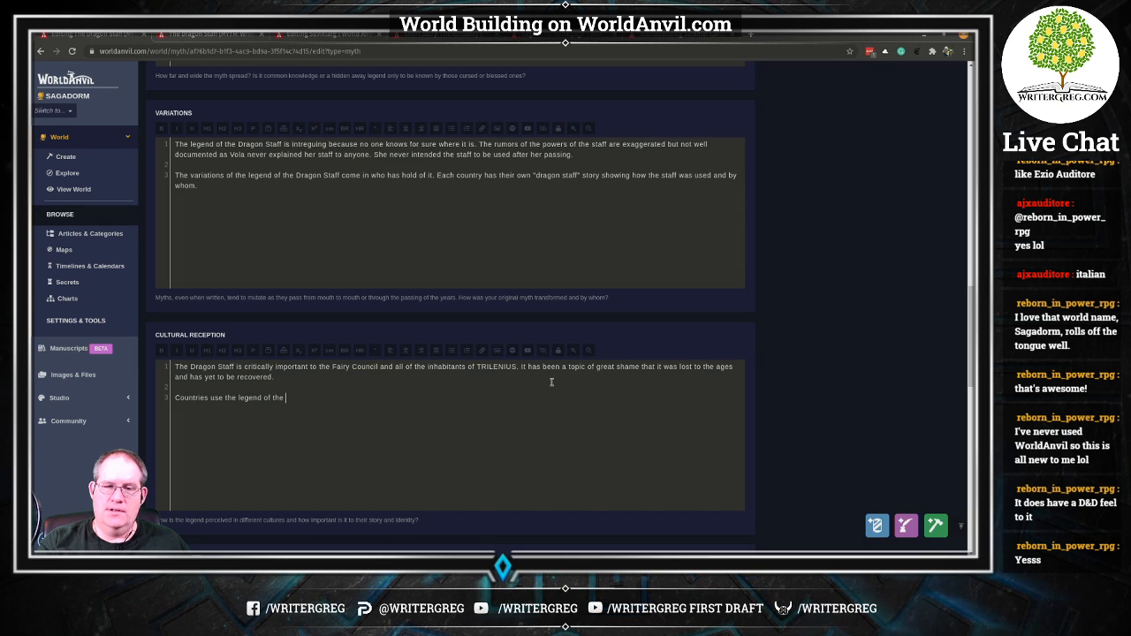
type("Dragon Staf")
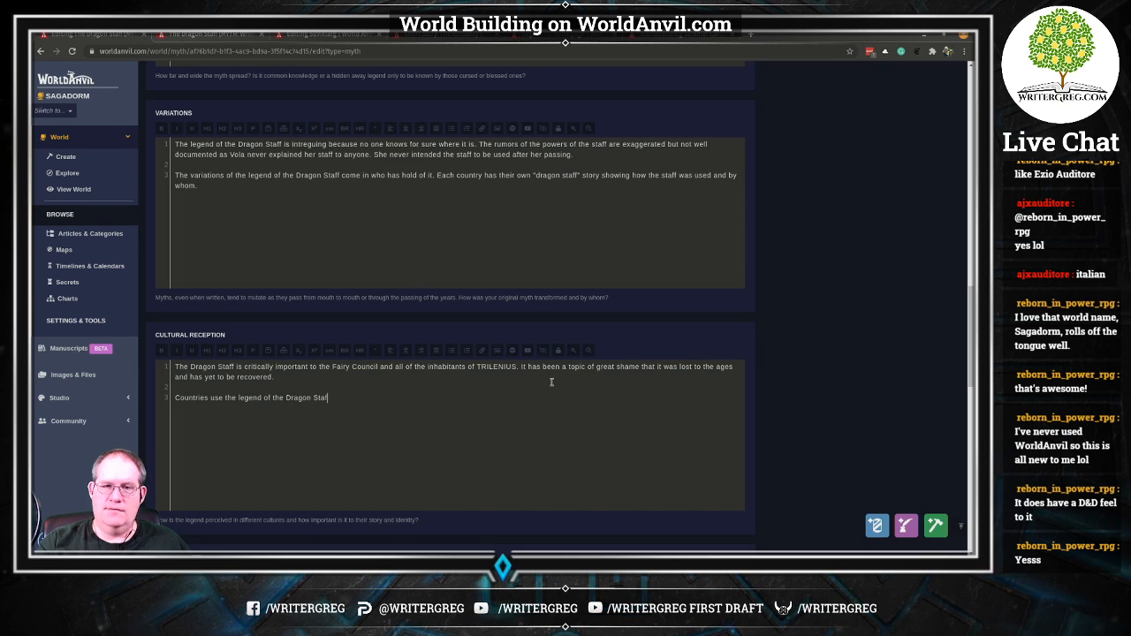
type("f to bolster ")
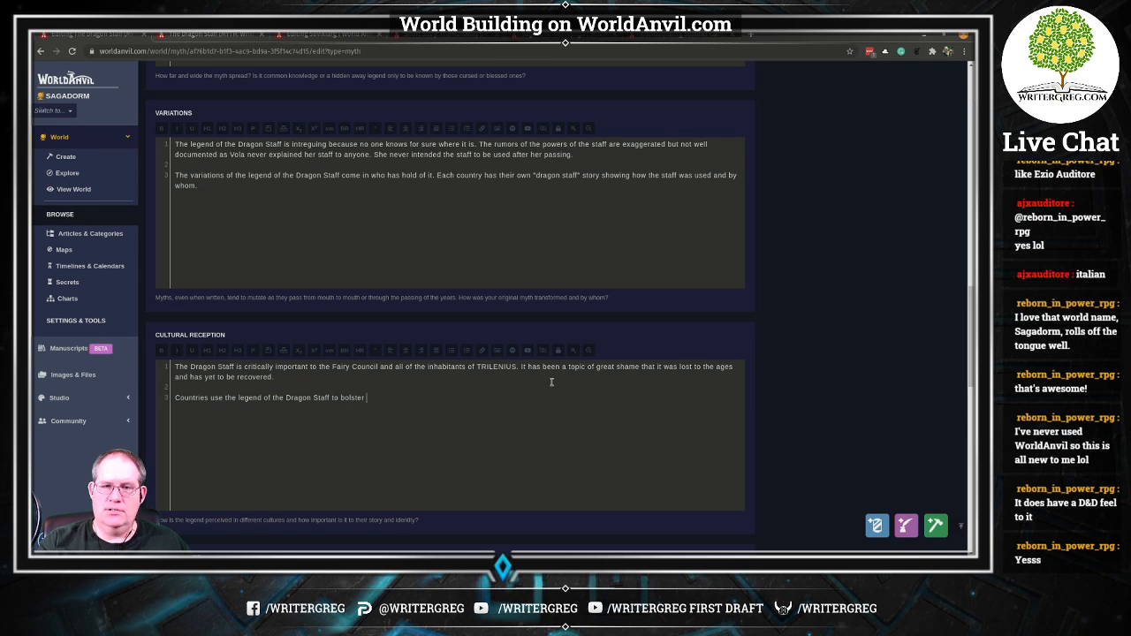
type("their standi")
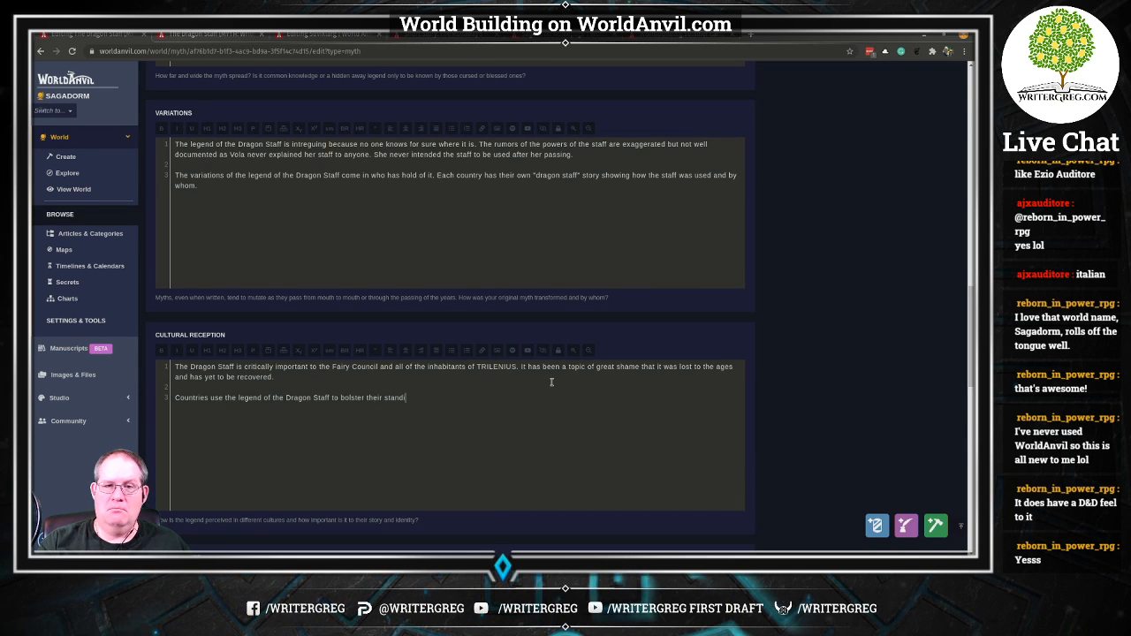
type("ng in the world. ")
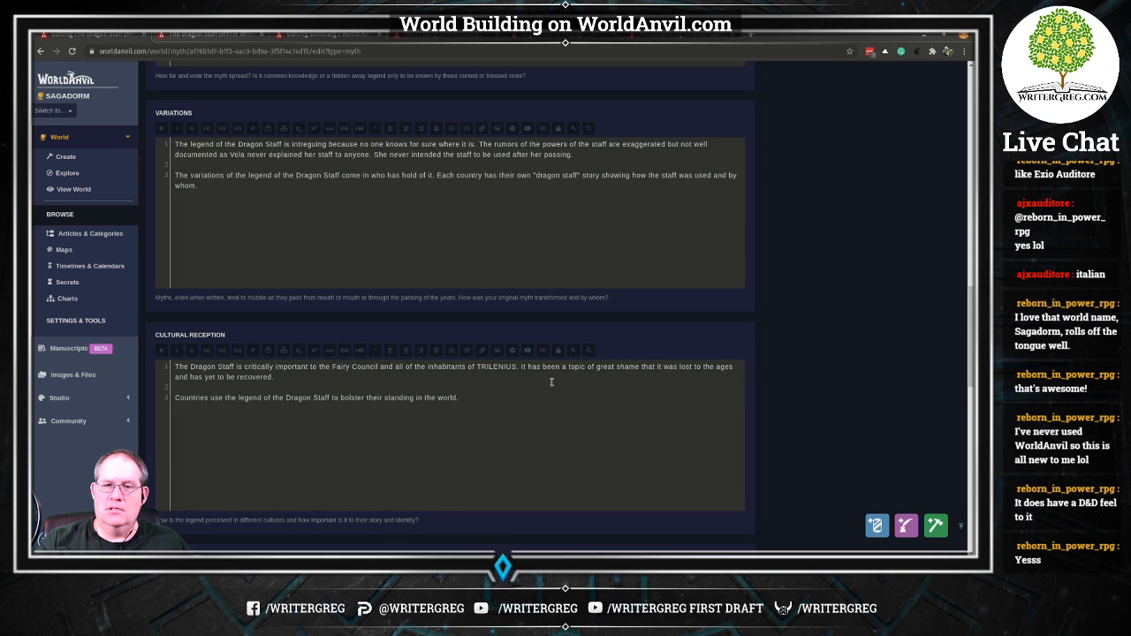
End the second Cultural Reception paragraph with "The better the story, the better the credence given to that country.".
type("the")
key("BackSpace")
key("BackSpace")
key("BackSpace")
type("The ")
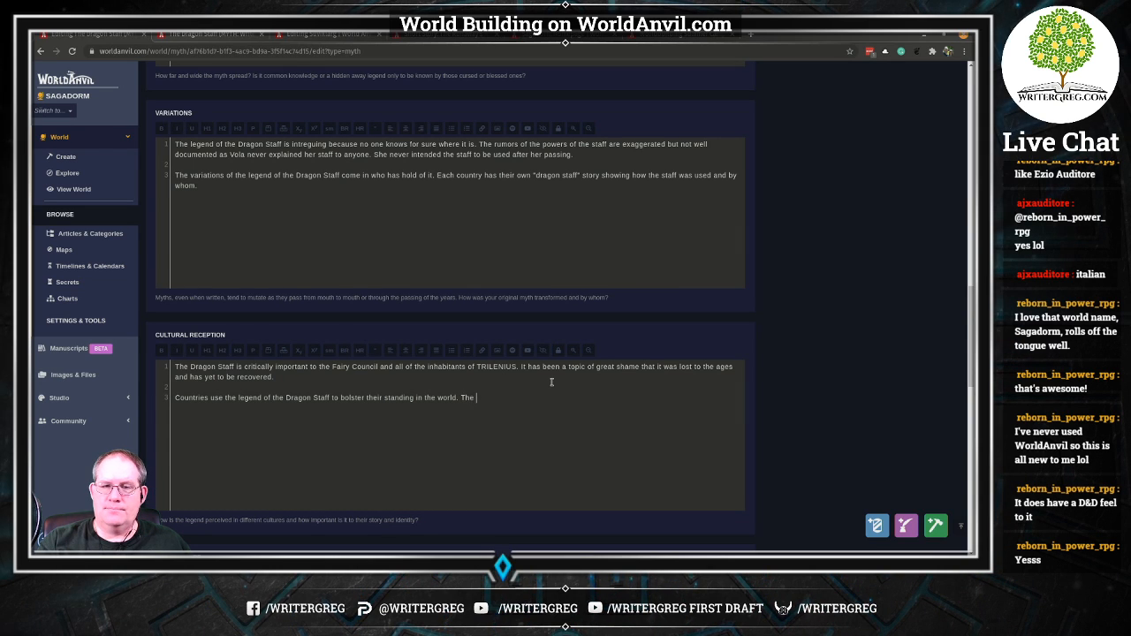
type("better the sto")
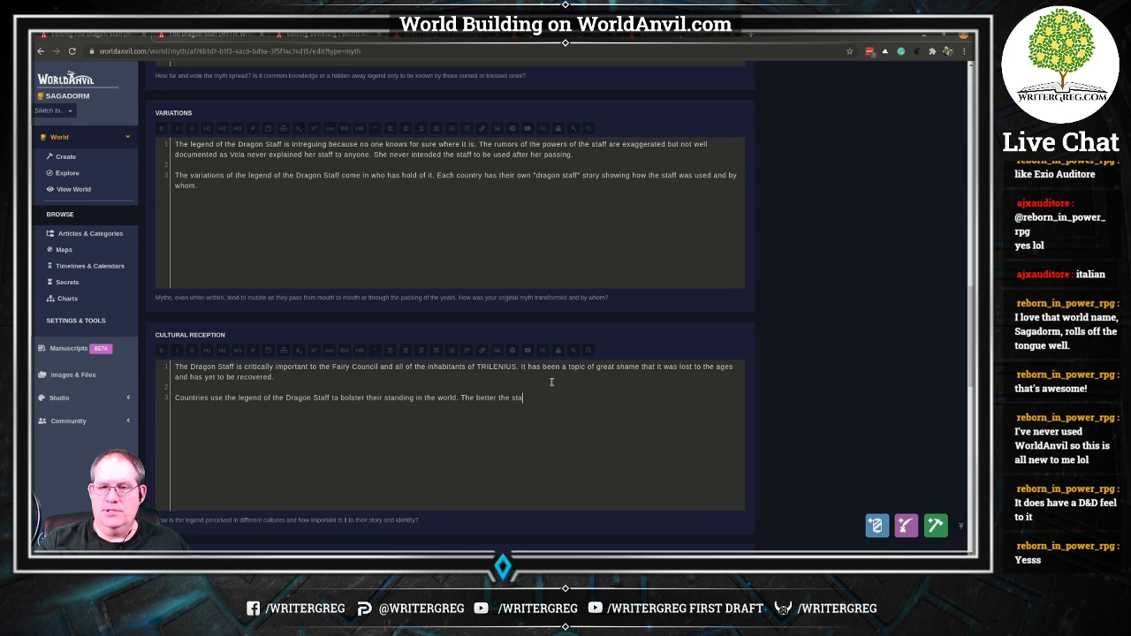
type("ry, ")
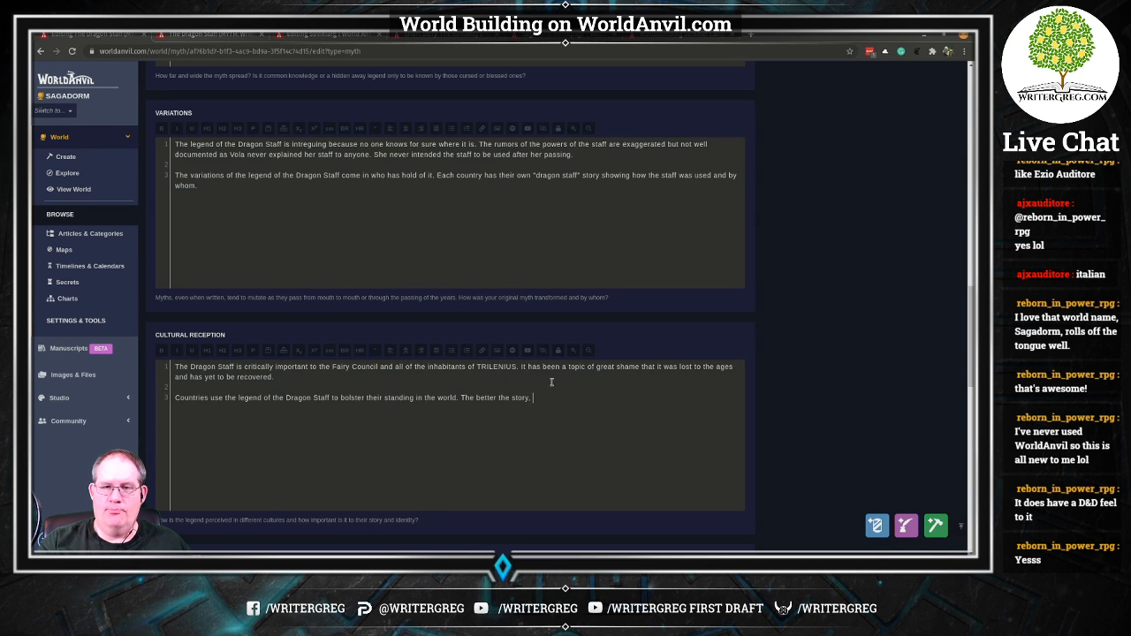
type("the better the ")
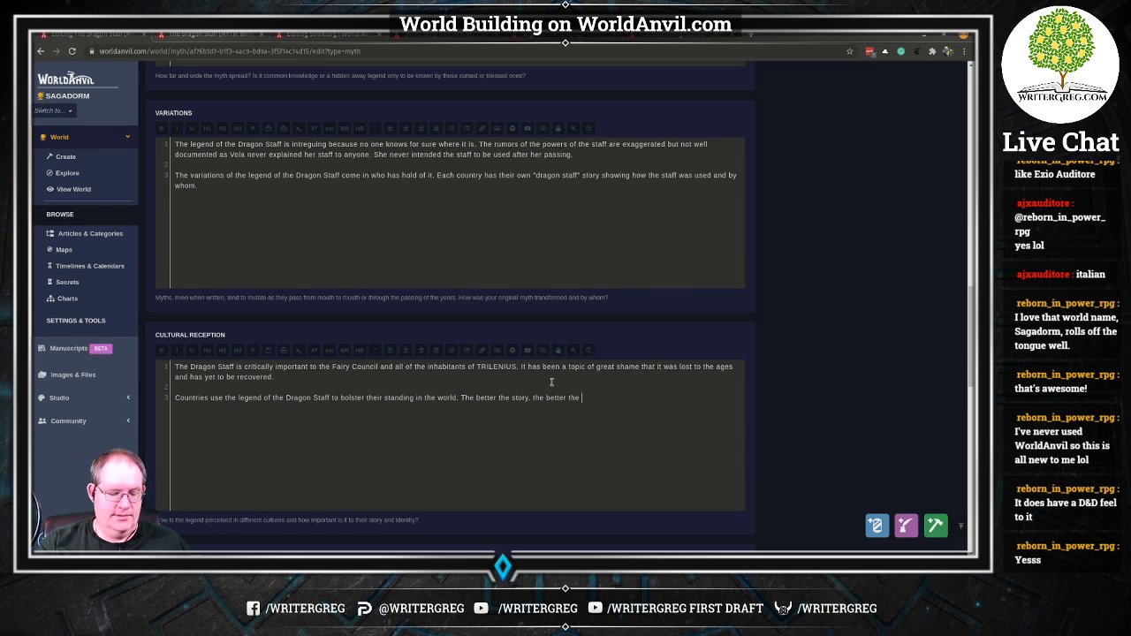
type("credence ")
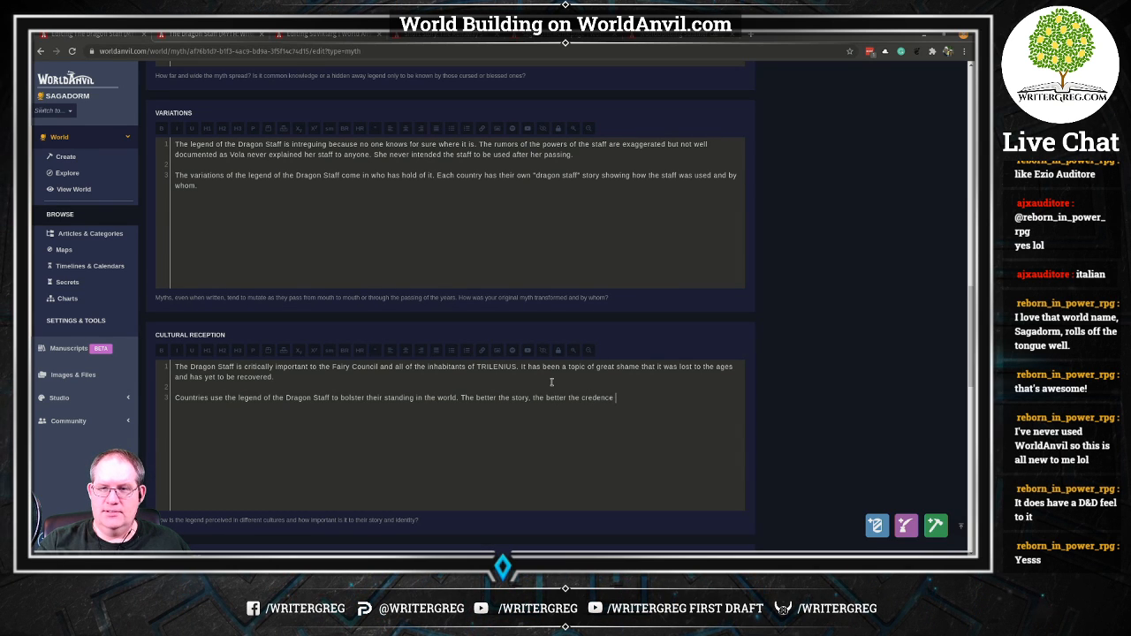
type("given to th")
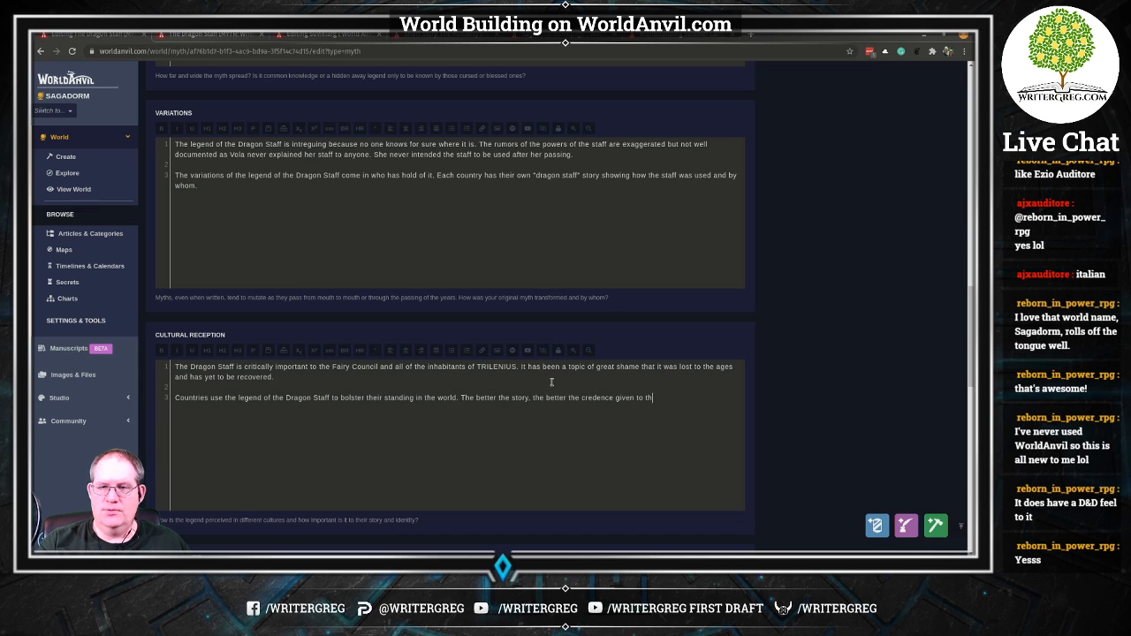
type("at country.")
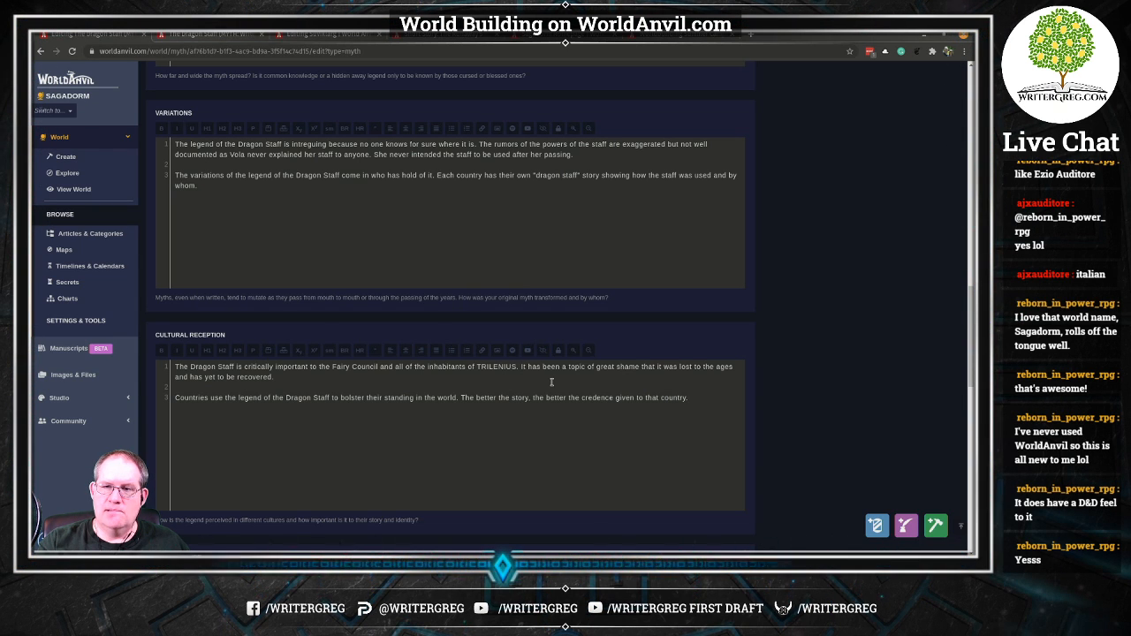
Start the In Literature section with "There is a whole branch of historical and archiological studies dedicated to the Dragon Staff.".
scroll(378, 425, "down", 2)
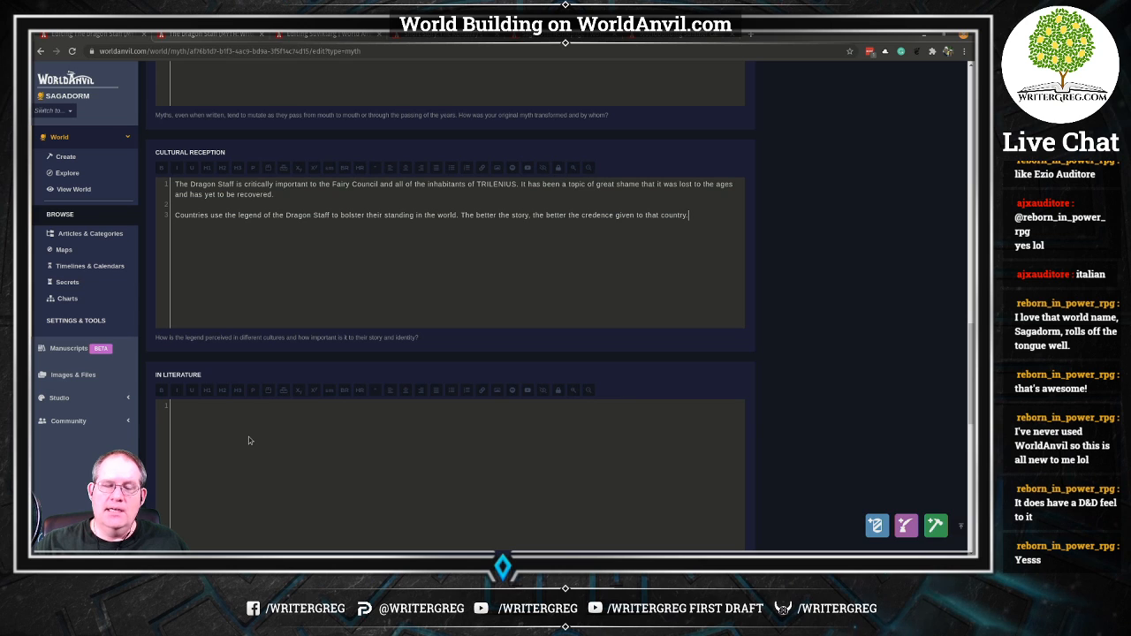
scroll(277, 426, "down", 1)
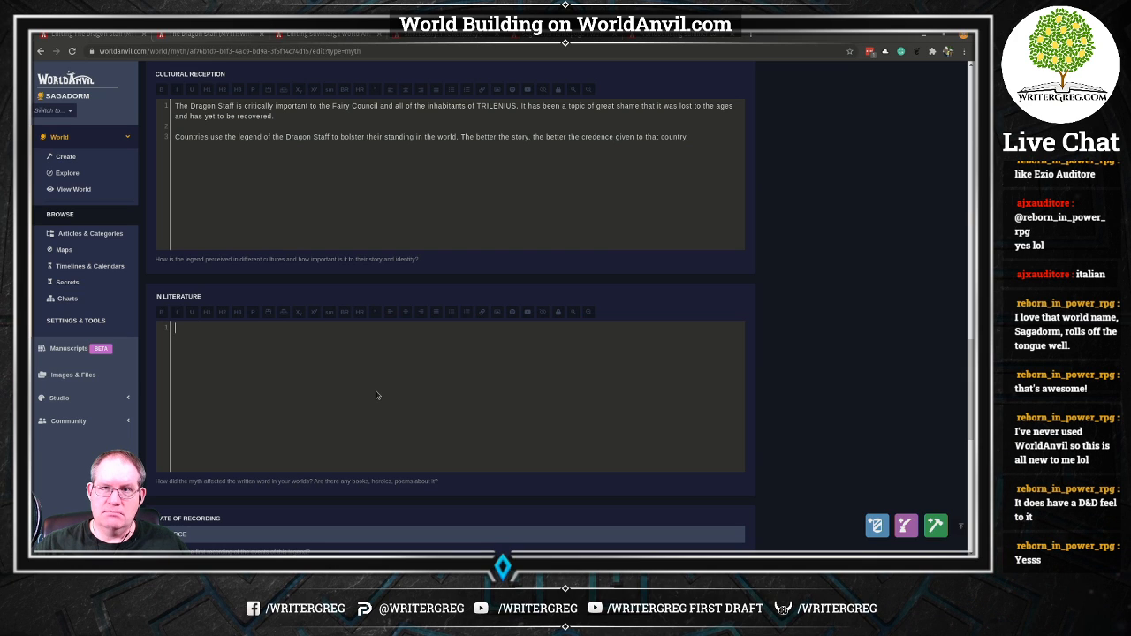
type("T")
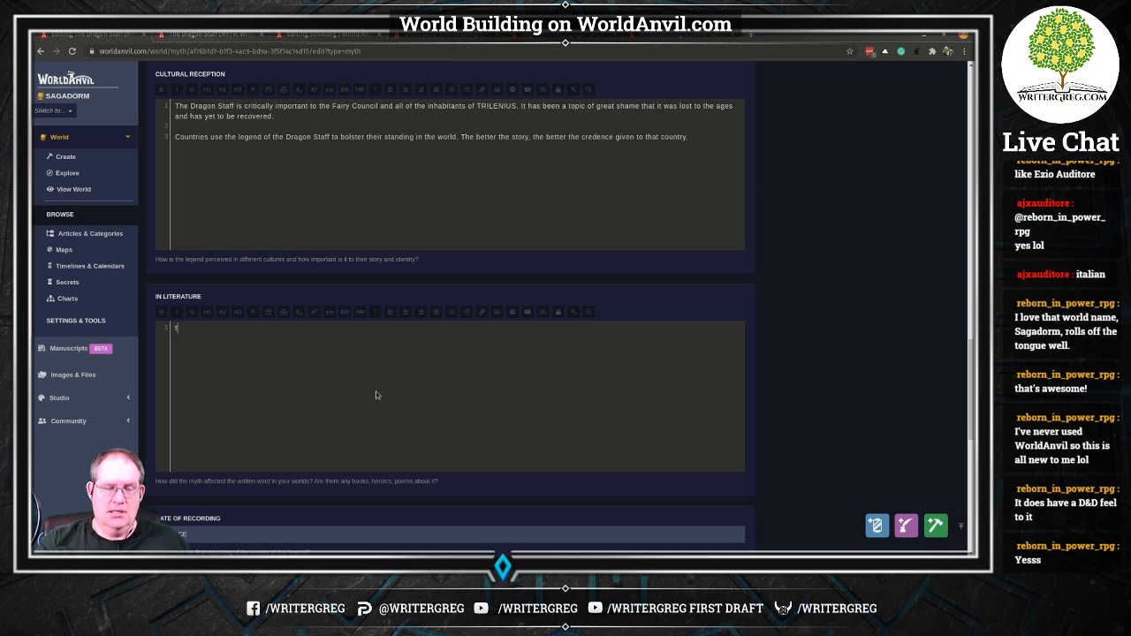
type("There is a")
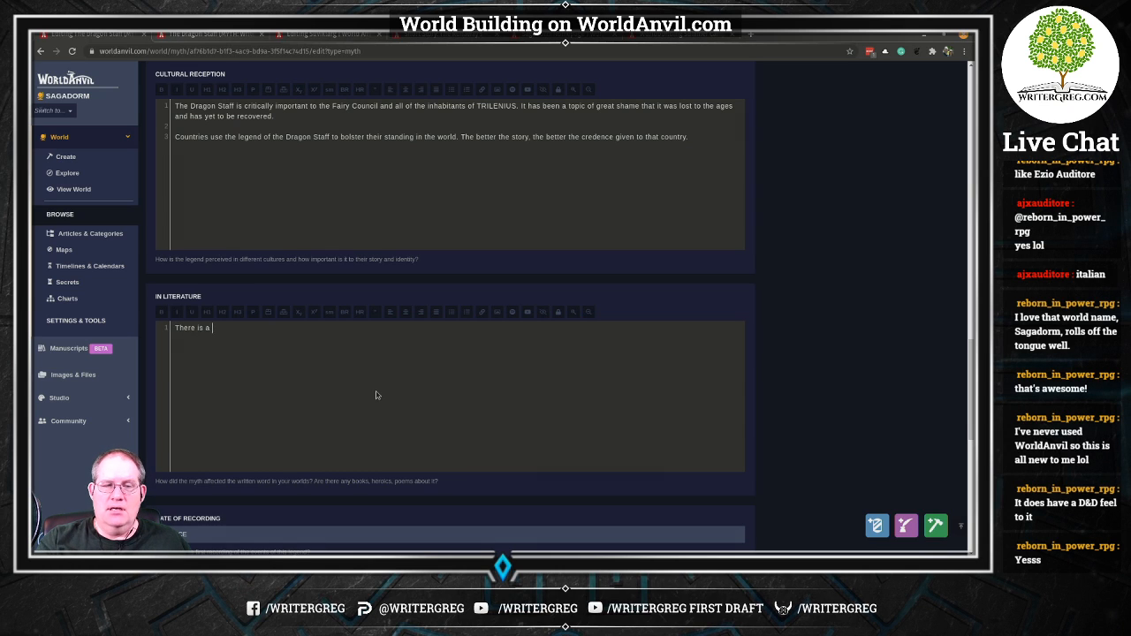
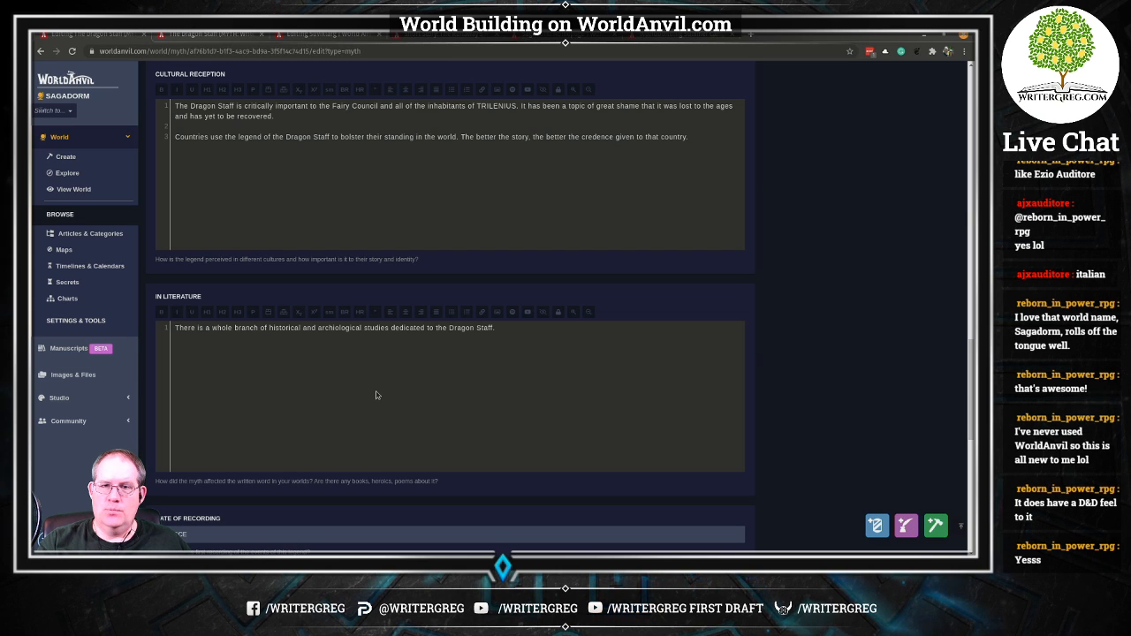
Continue In Literature with "Scholars of the Fairy Council strive to document all of the stories of".
type("Scholo")
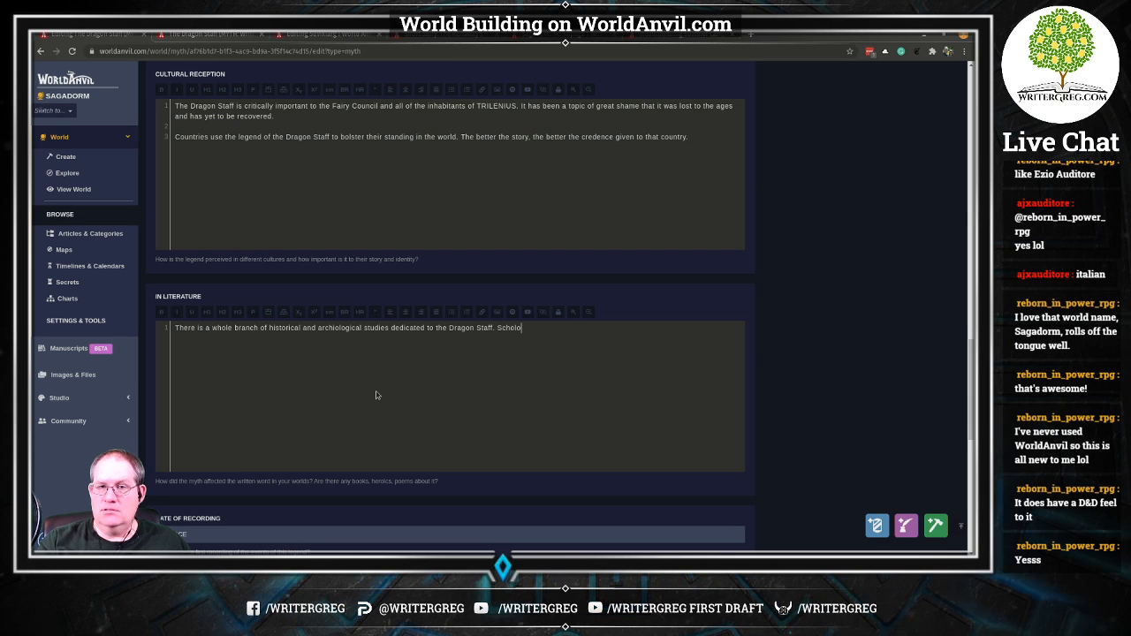
key("BackSpace")
type("ars o")
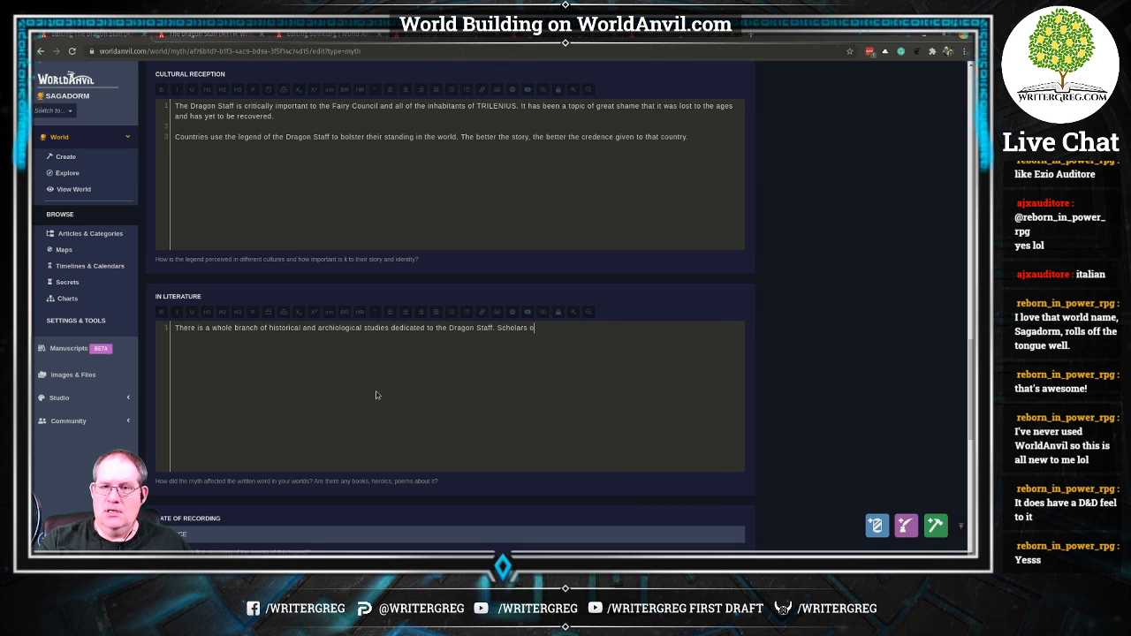
type("f the Fairy ")
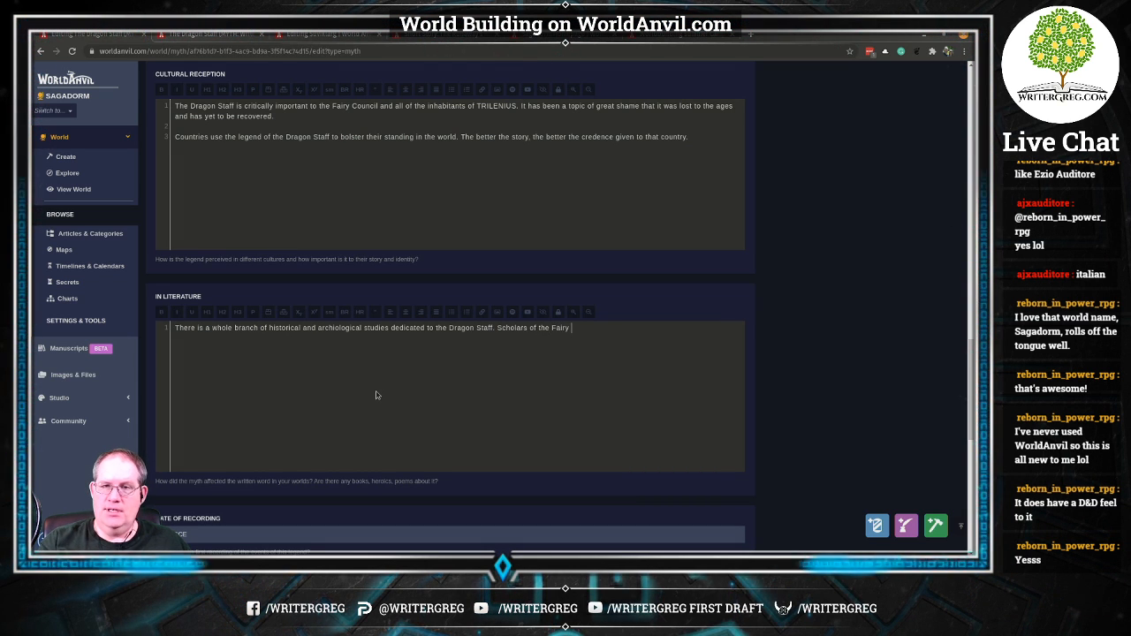
type("Council ")
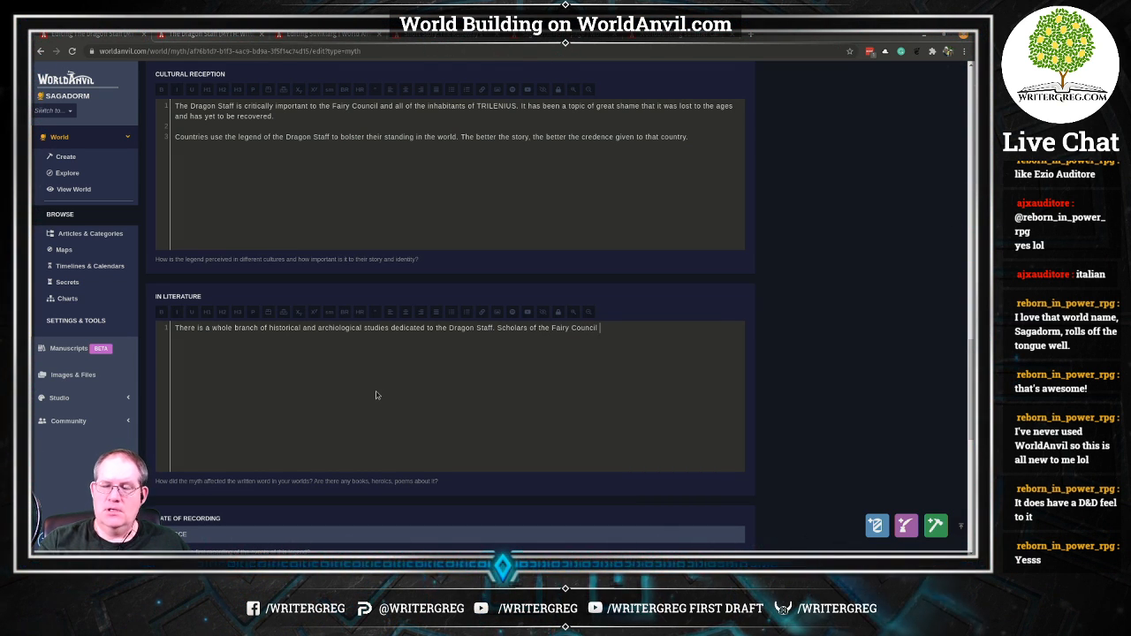
type("str")
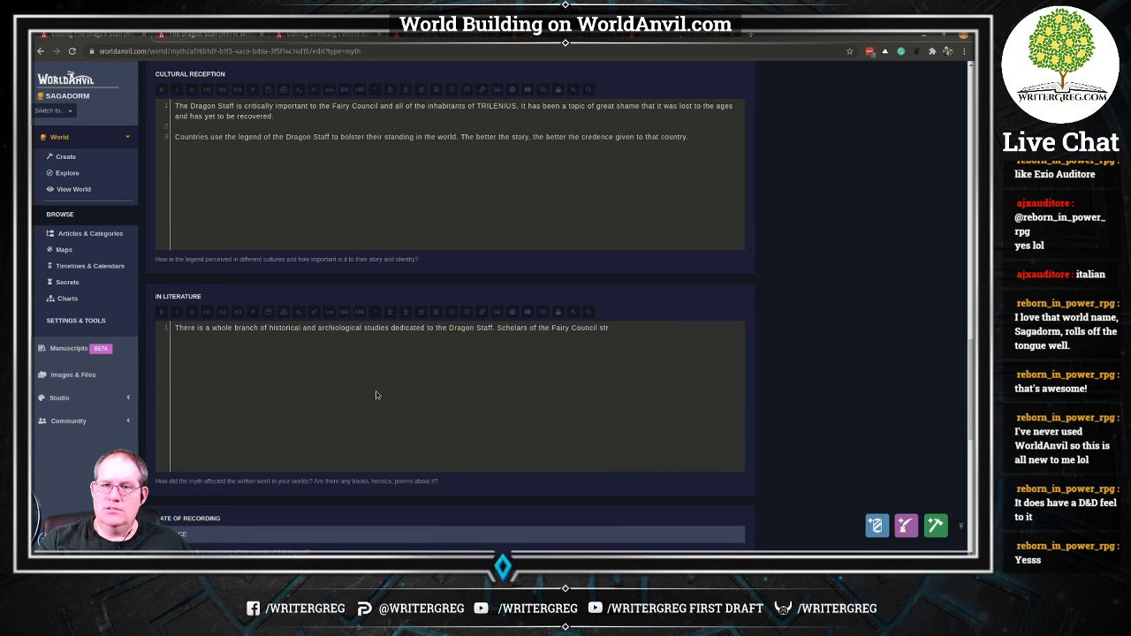
type("ive to docu")
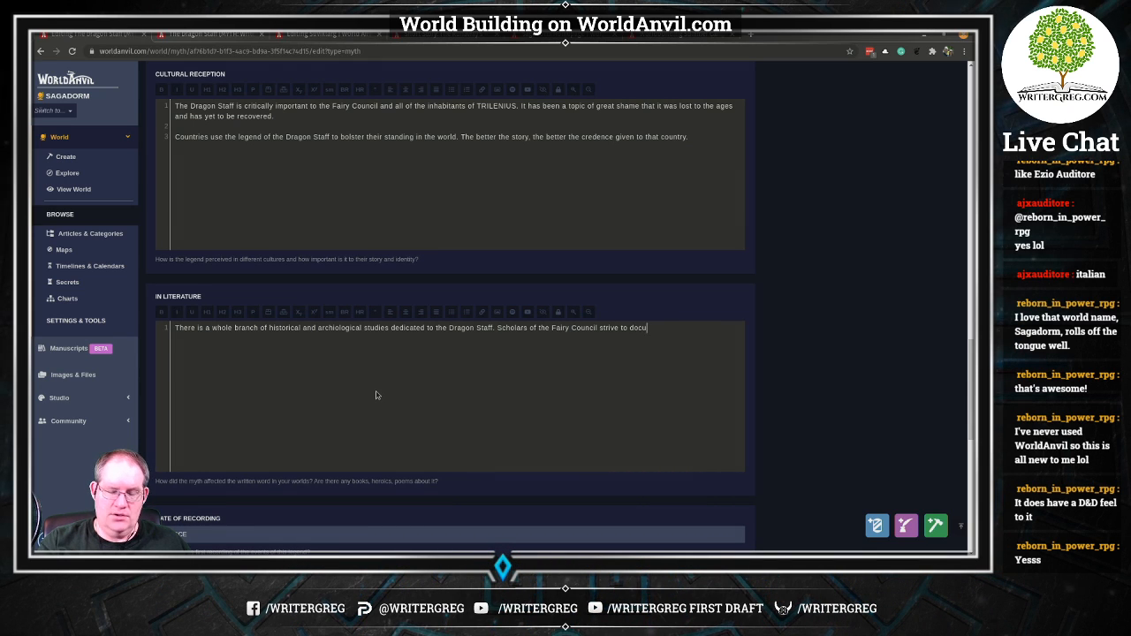
type("ment all of")
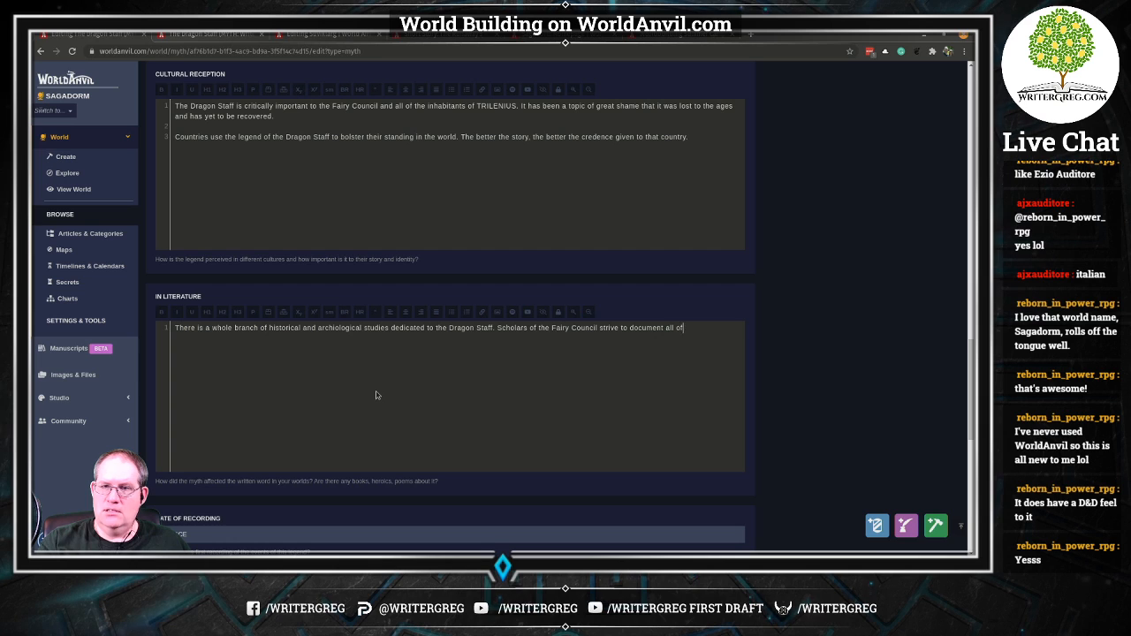
type(" the stories of th")
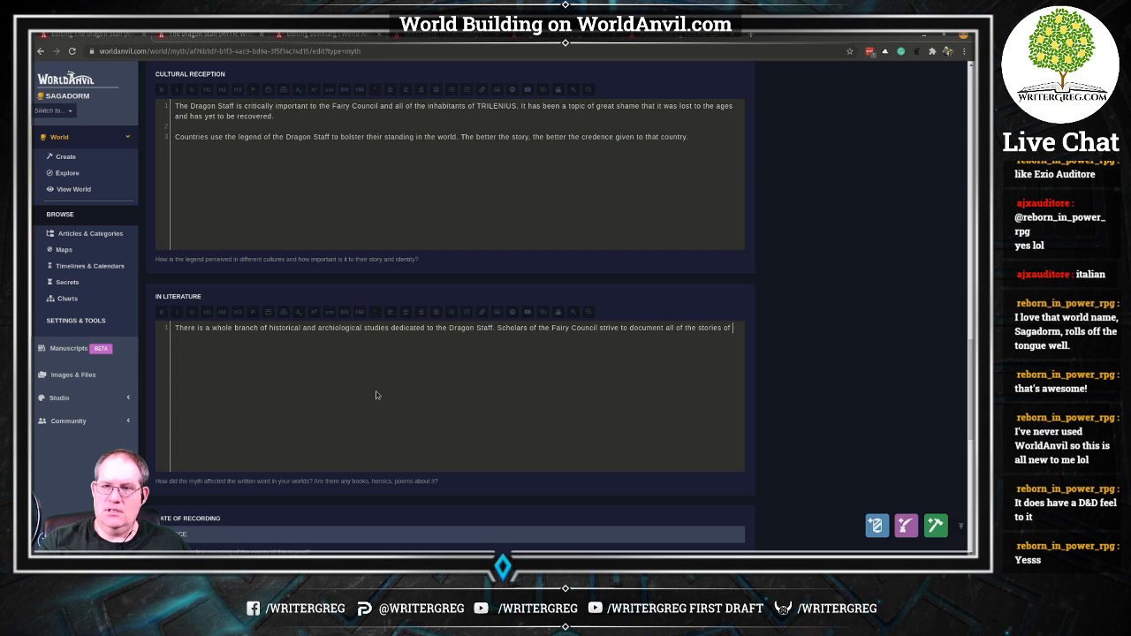
Replace the trailing "stories of" in the In Literature sentence with "rumors of the".
key("BackSpace")
key("BackSpace")
key("BackSpace")
key("BackSpace")
key("BackSpace")
key("BackSpace")
key("BackSpace")
key("BackSpace")
key("BackSpace")
key("BackSpace")
key("BackSpace")
key("BackSpace")
key("BackSpace")
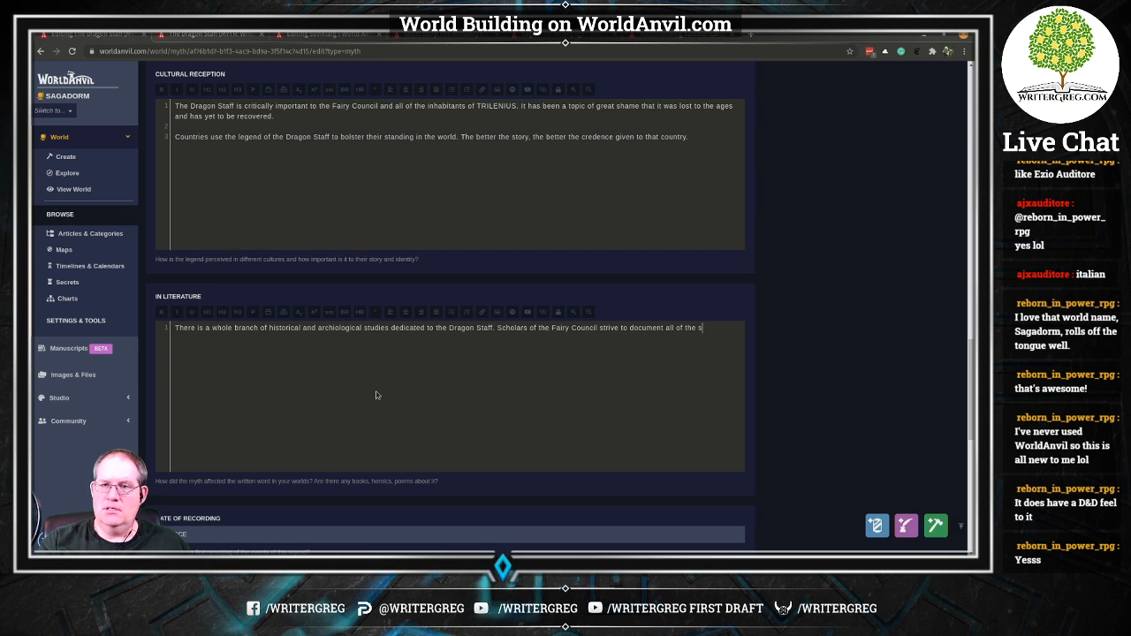
type("rumo")
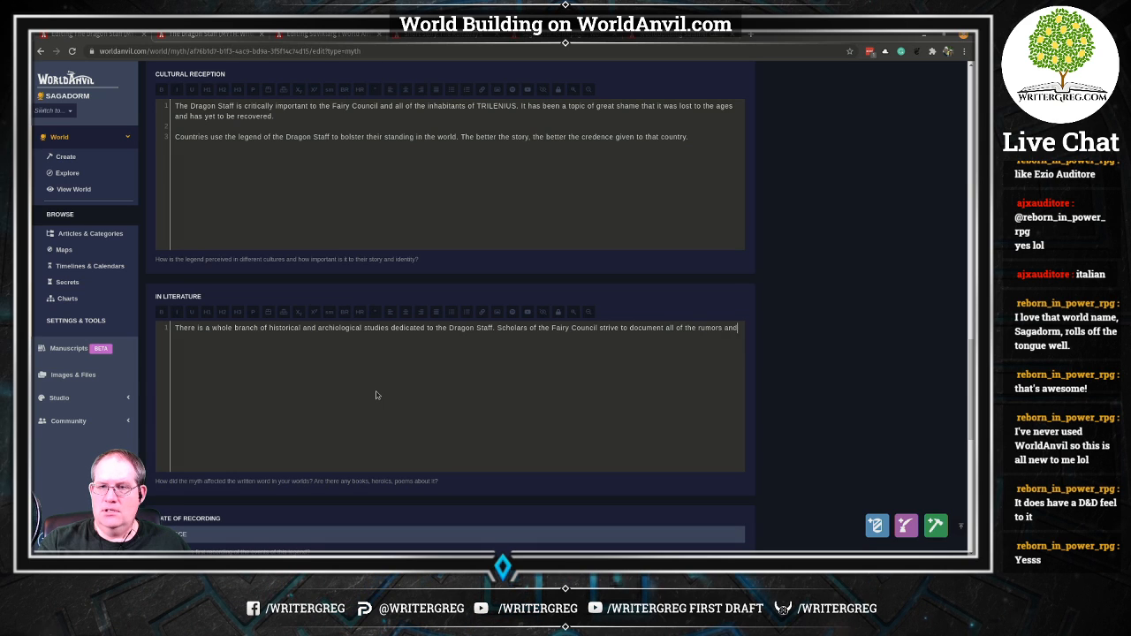
type("rs of the")
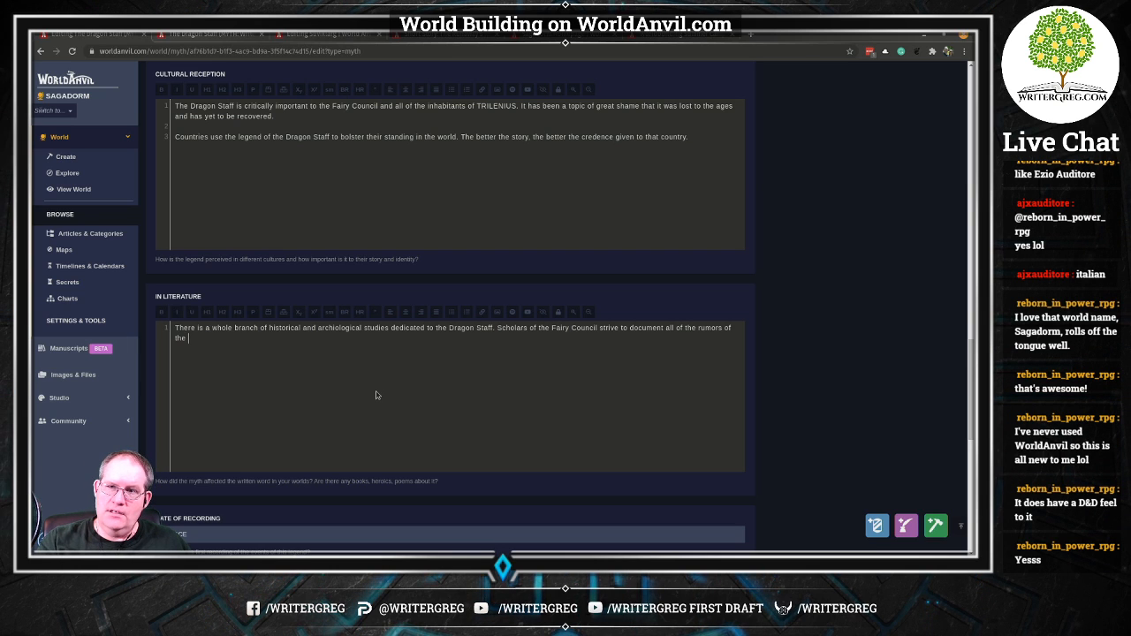
Finish the second In Literature sentence with "Dragon Staff and try to trace it throughout history.".
type("Drag")
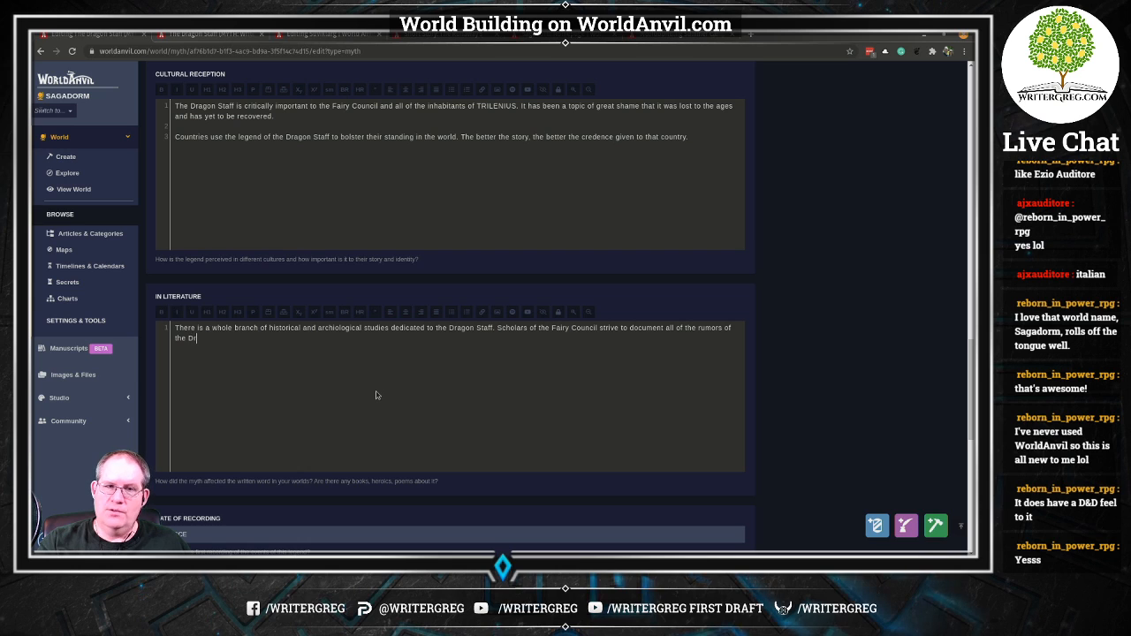
type("on Staff and ")
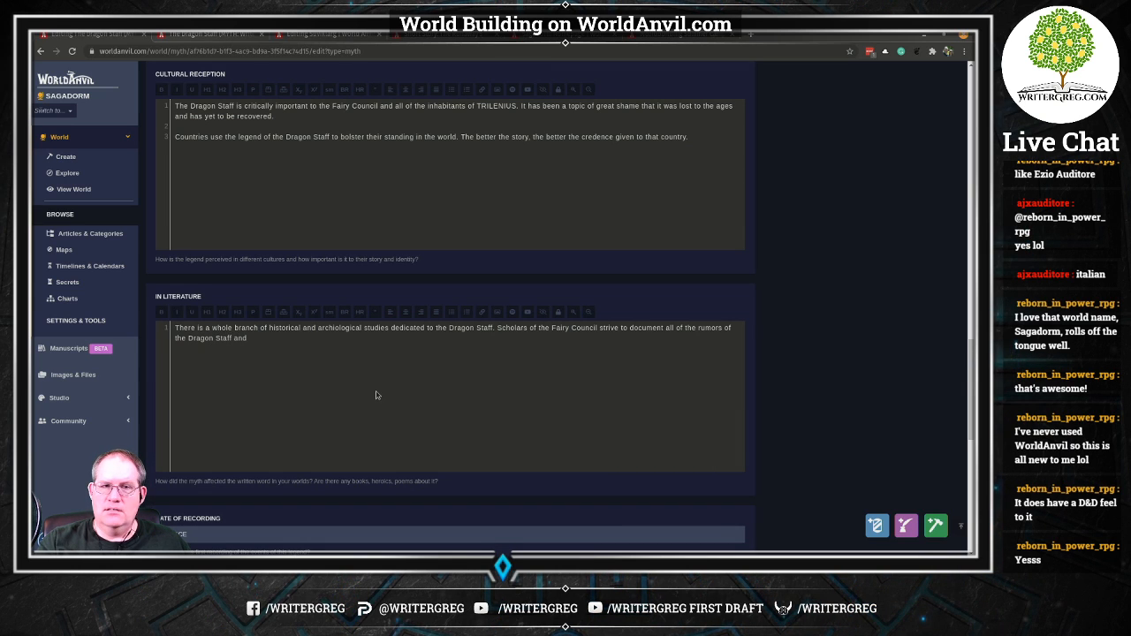
type("try to ")
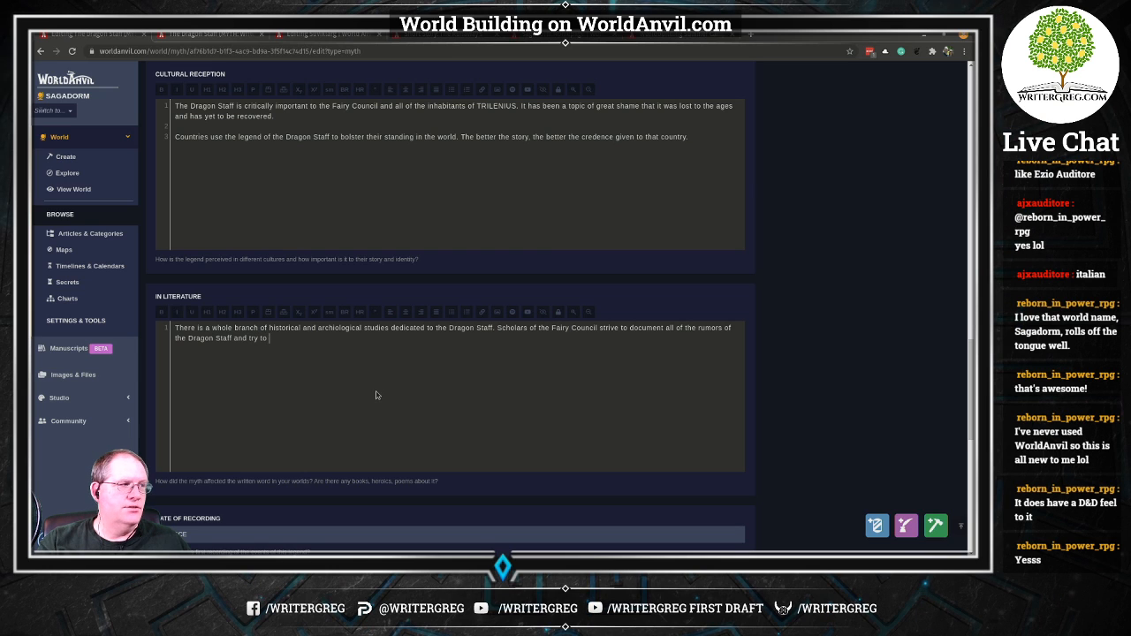
type("trace it t")
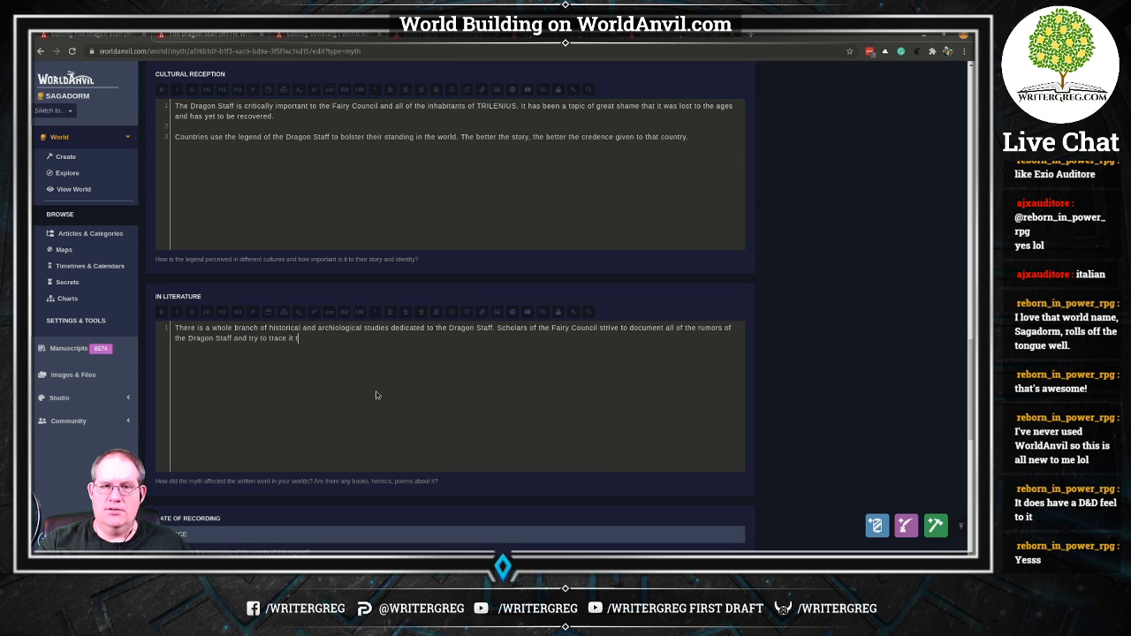
type("hroughout history. ")
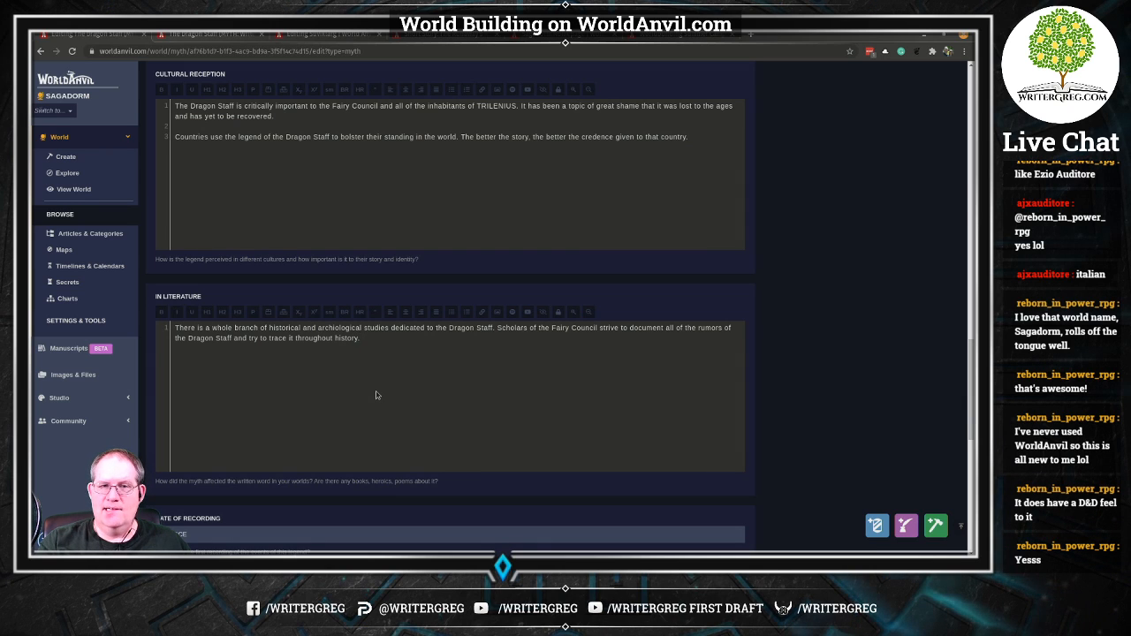
Add the closing In Literature sentence "By separating fact from fiction, they hope to be able to find it one day.".
type("By separati")
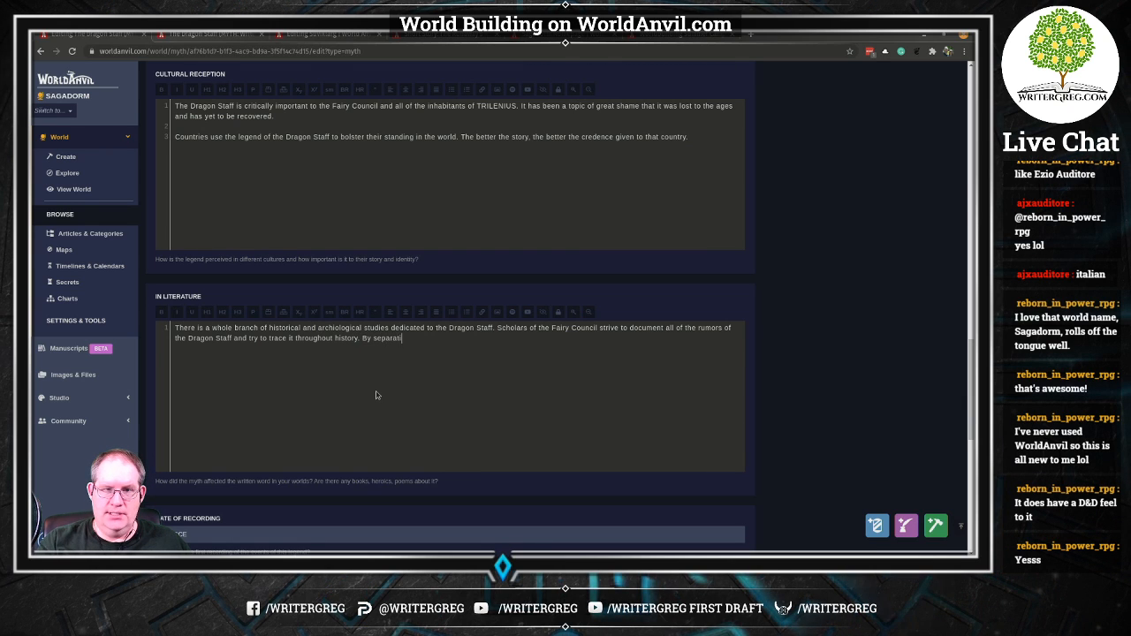
type("ng fact from")
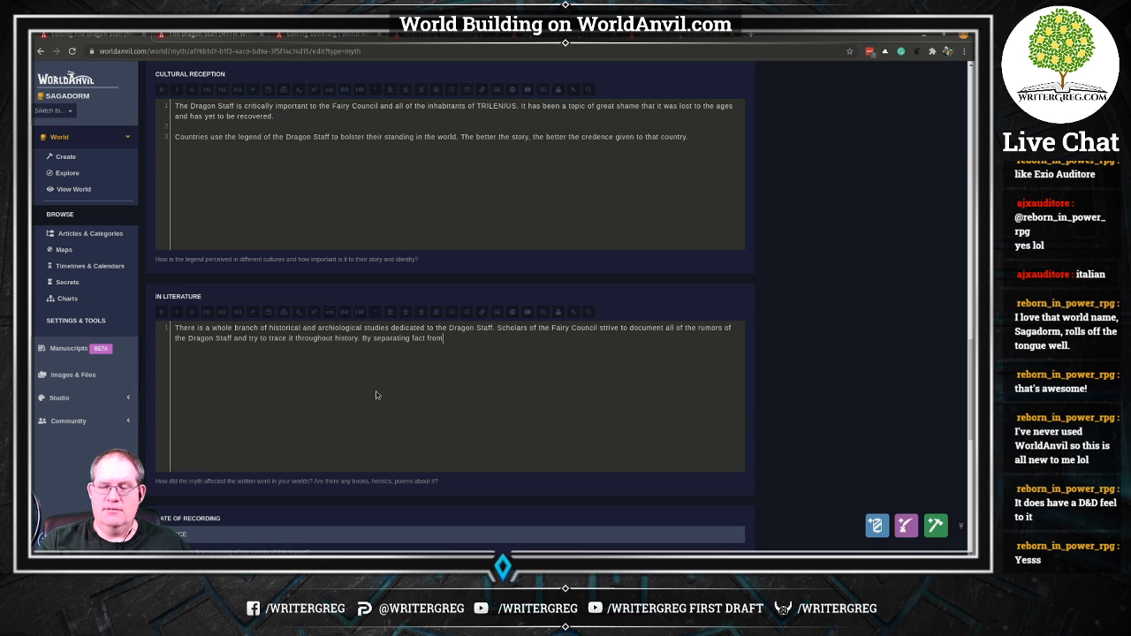
type(" fictions")
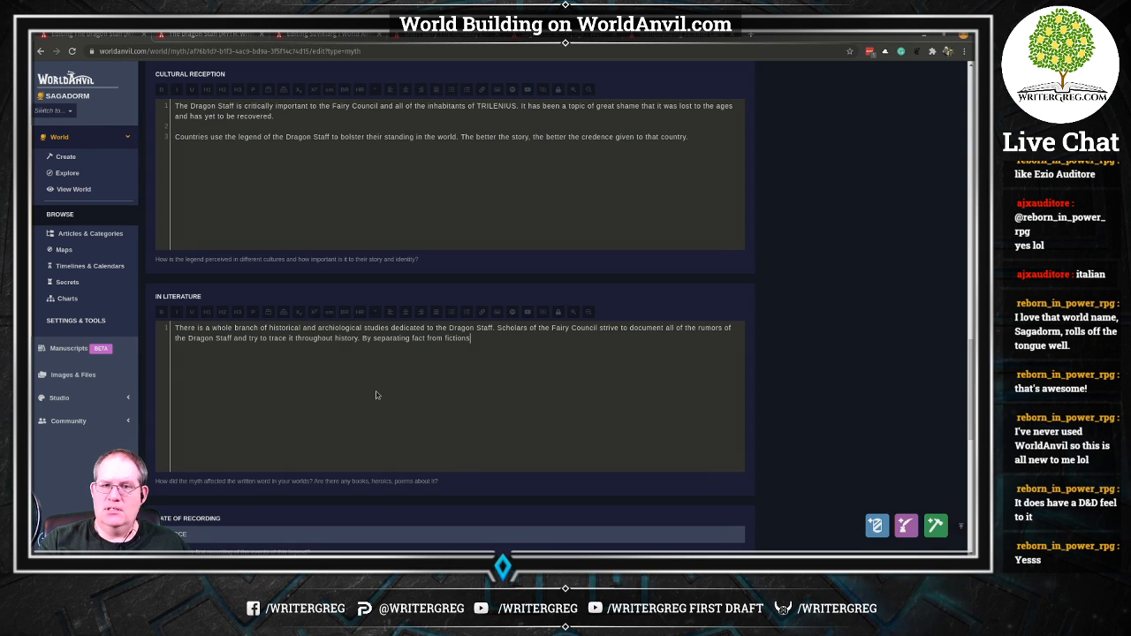
key("BackSpace")
type(", they hope")
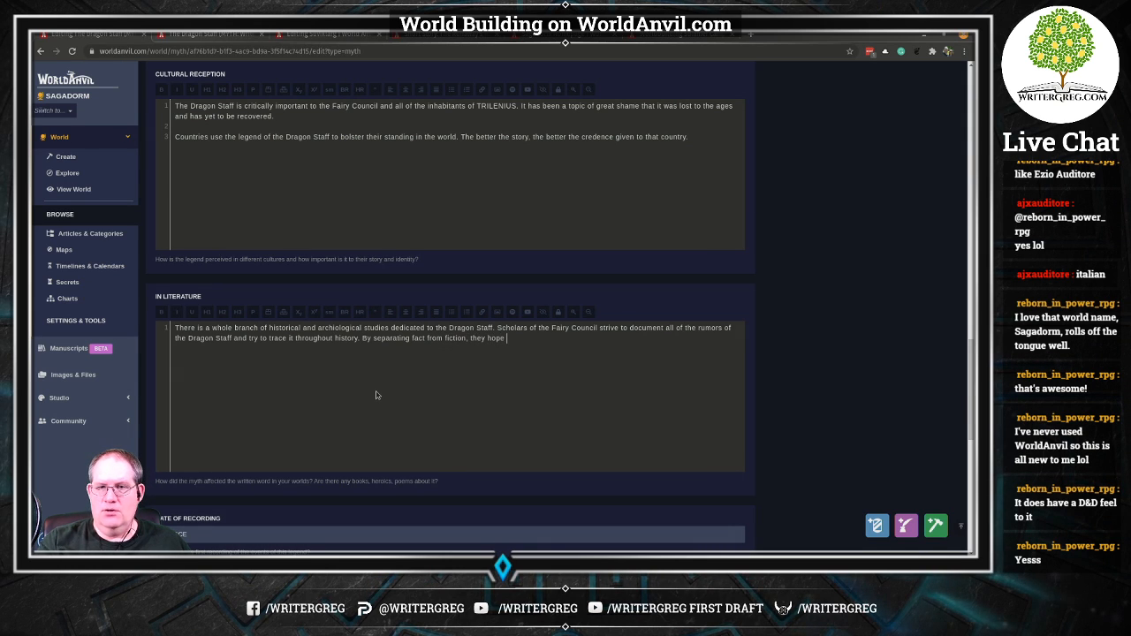
type(" to be able to find it one day.")
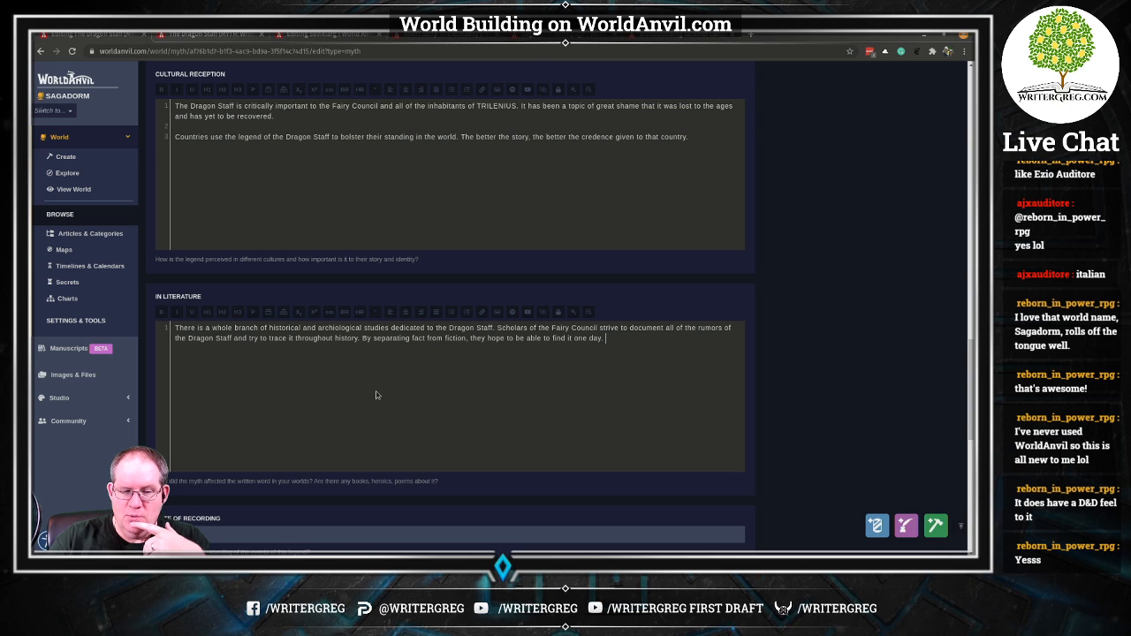
Save the changes to the Dragon Staff myth article, leaving the In Art section empty.
scroll(426, 431, "down", 4)
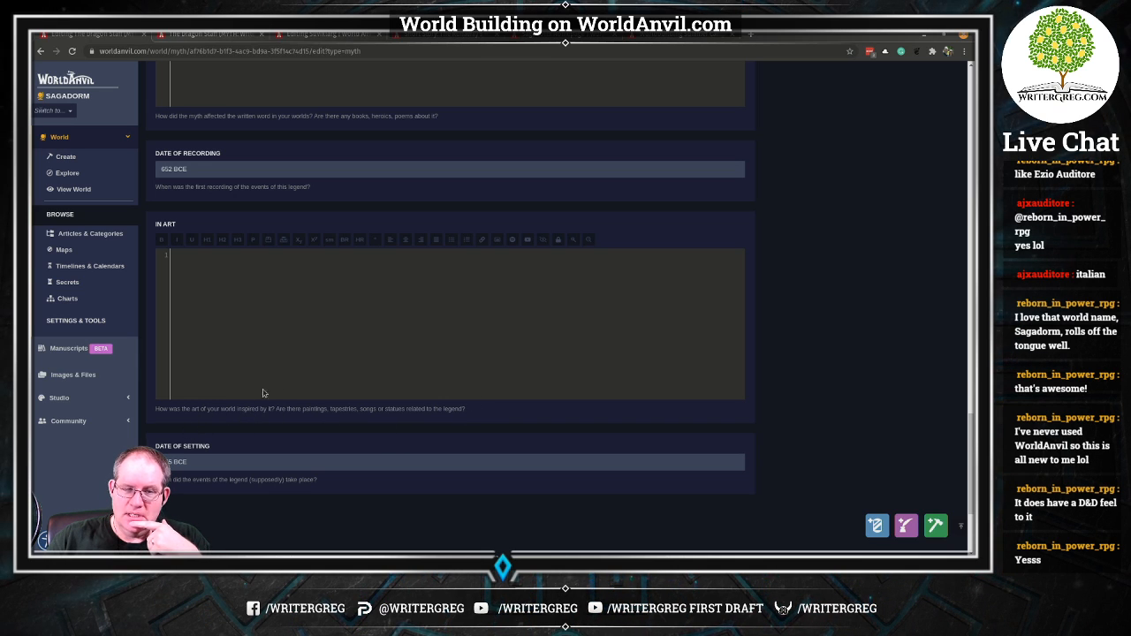
scroll(772, 329, "up", 15)
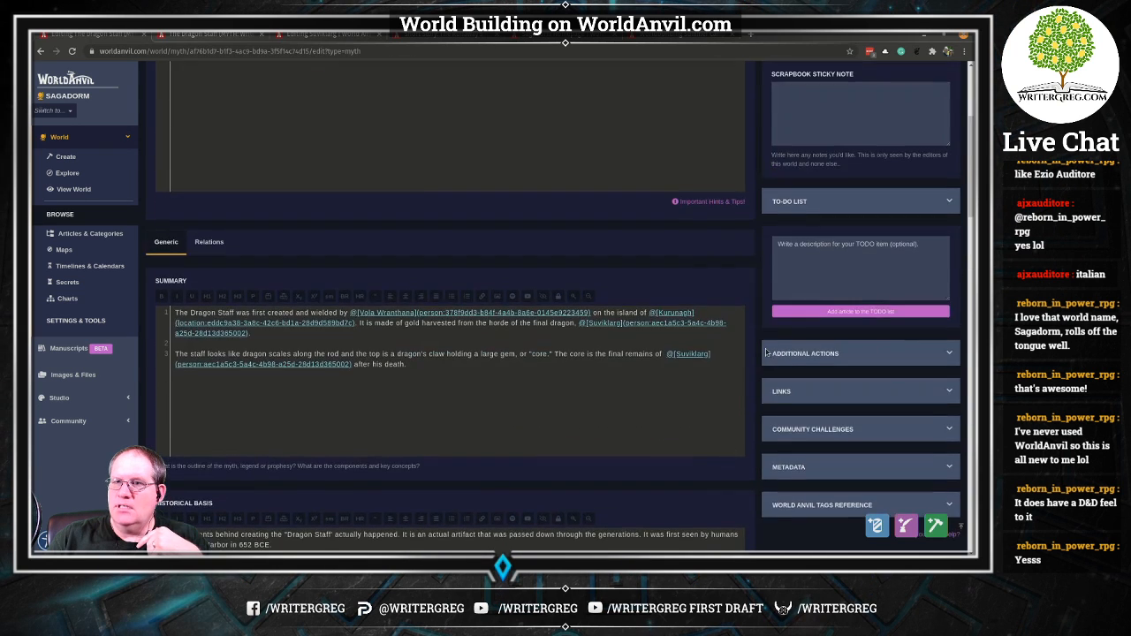
scroll(813, 334, "up", 5)
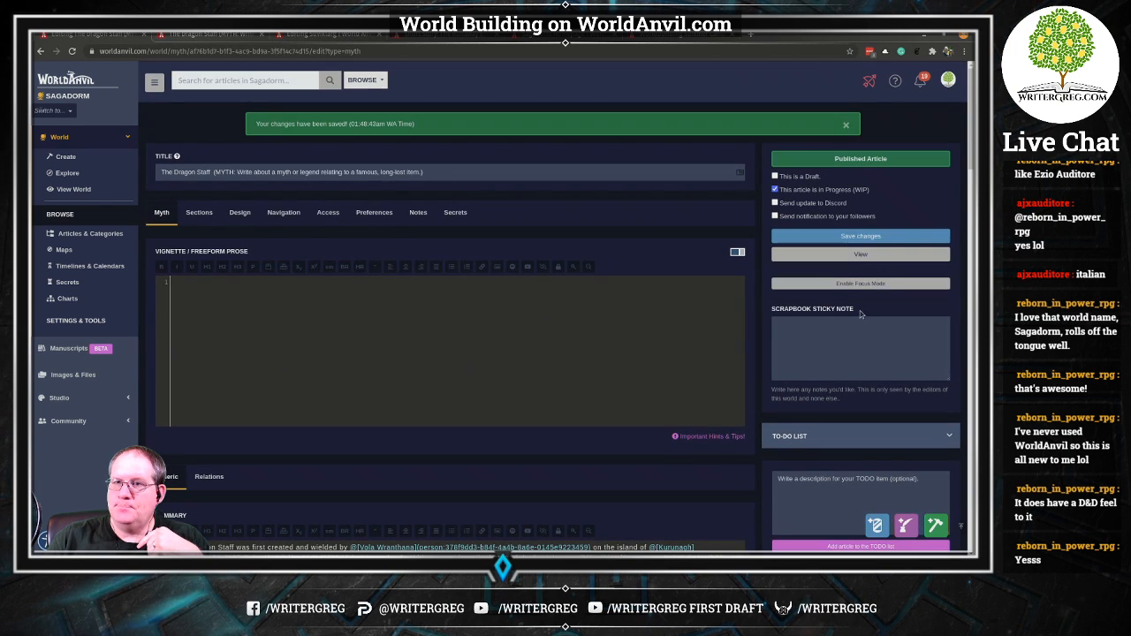
left_click(846, 237)
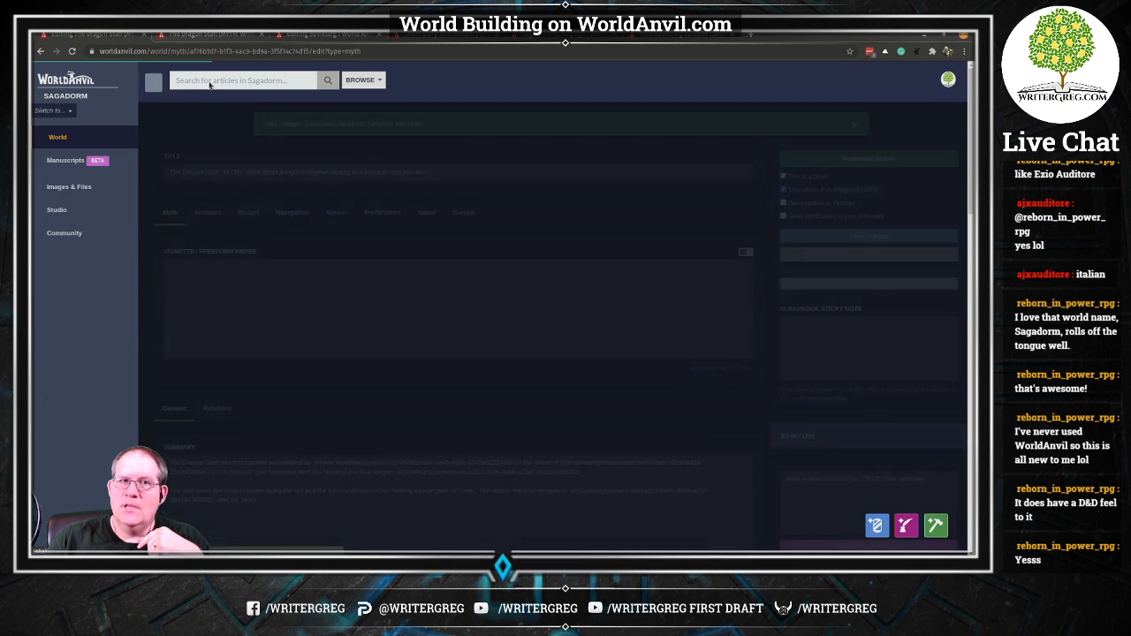
Reload the published Dragon Staff article and review its sections from Summary through In Literature.
left_click(216, 37)
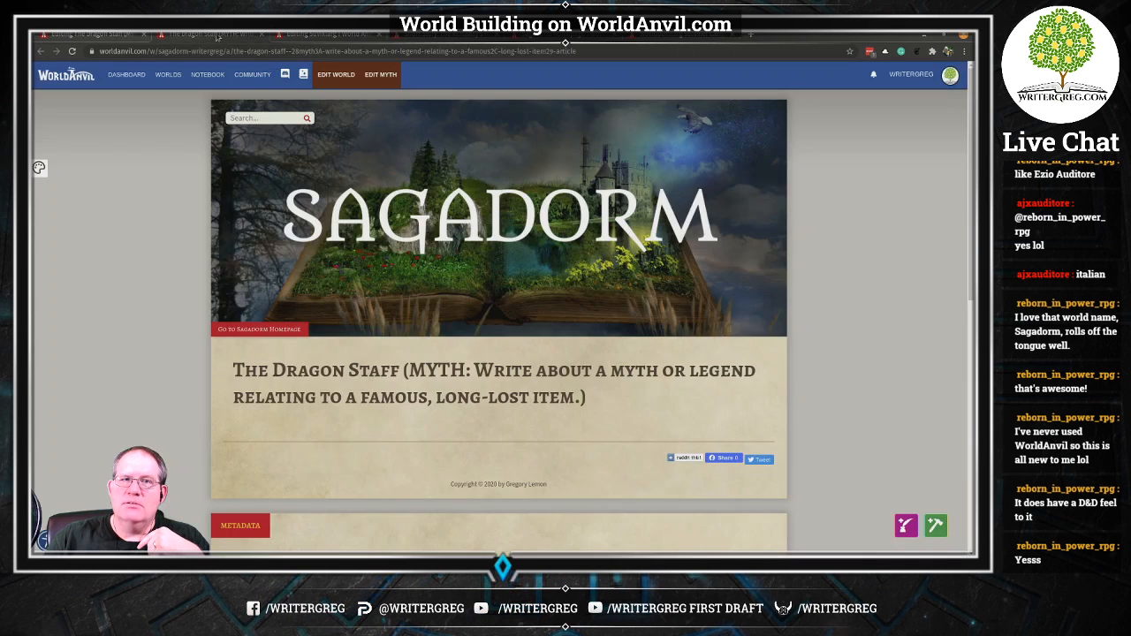
left_click(72, 51)
scroll(312, 278, "down", 2)
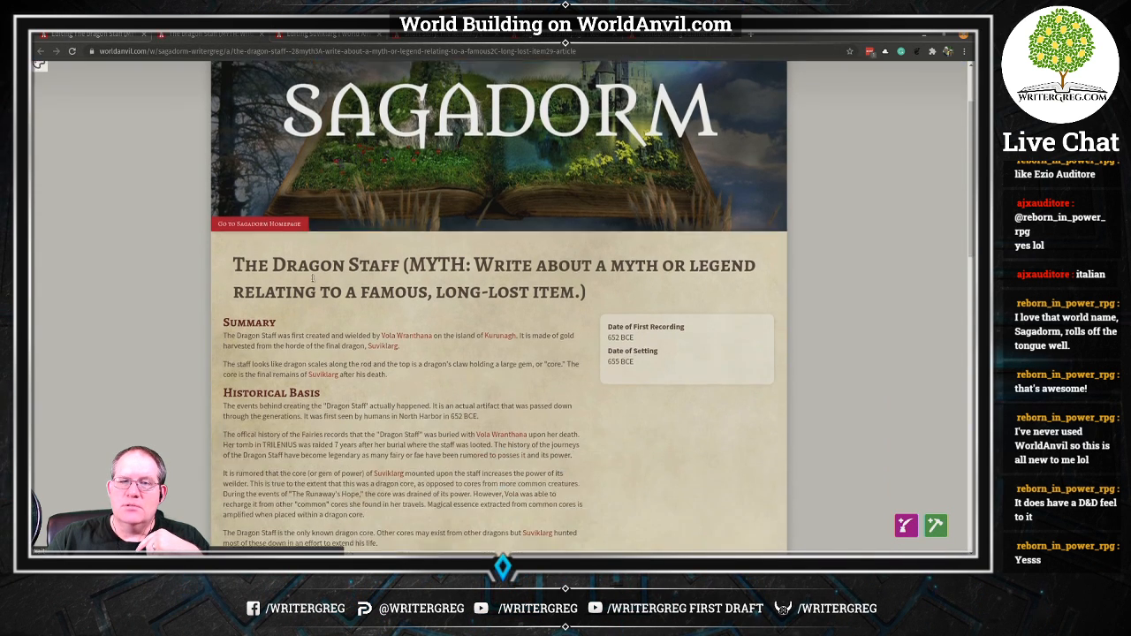
scroll(312, 278, "down", 2)
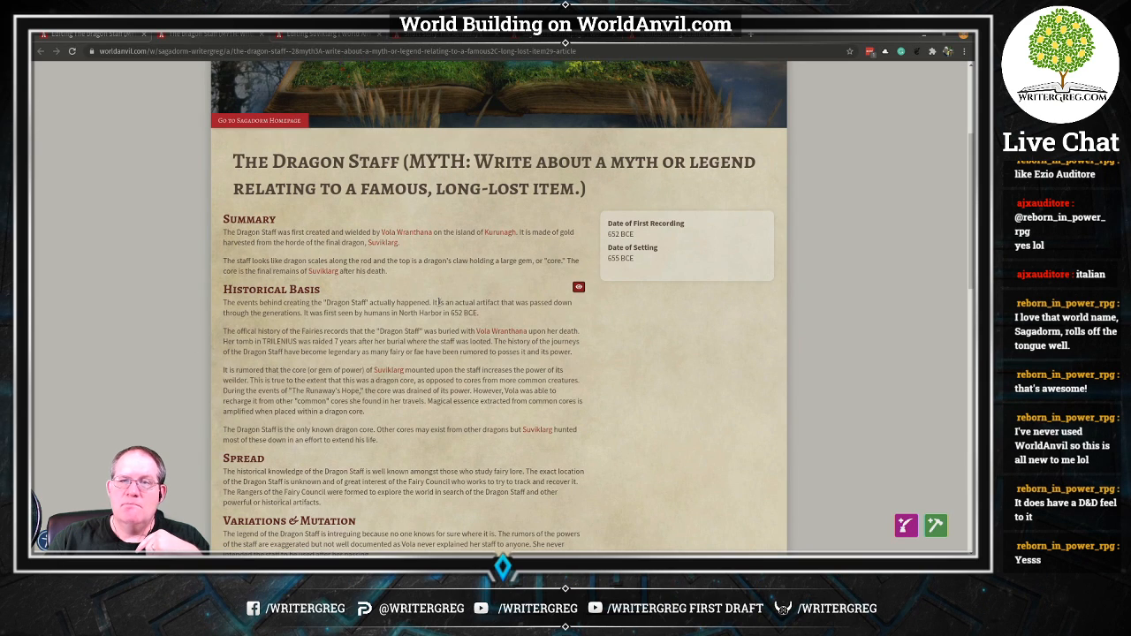
scroll(438, 302, "down", 5)
scroll(409, 296, "down", 3)
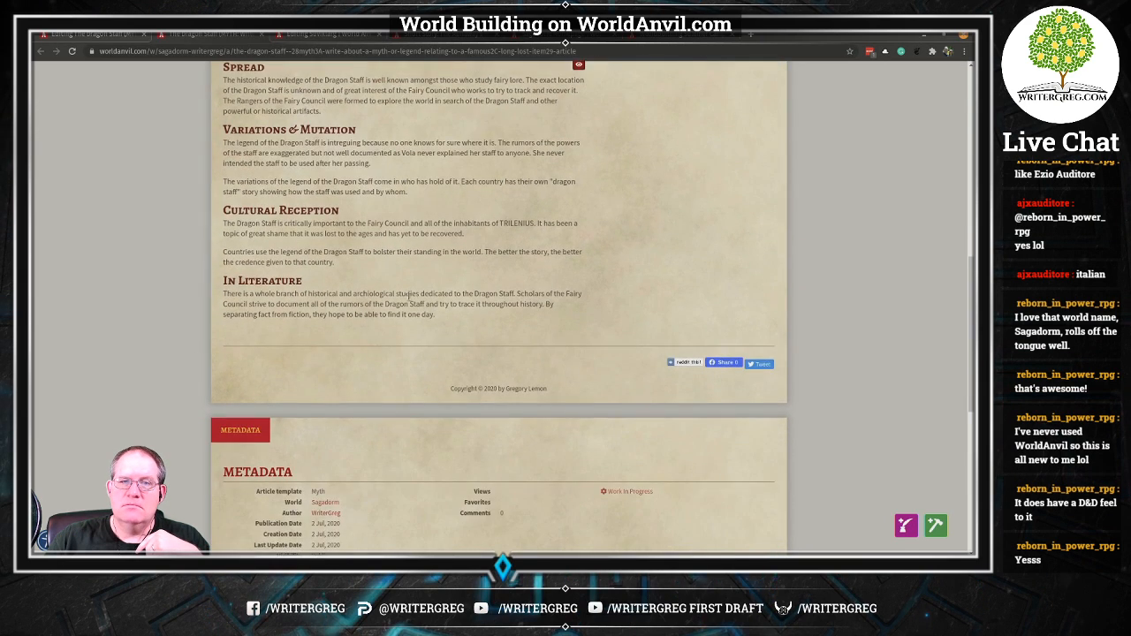
scroll(409, 299, "up", 2)
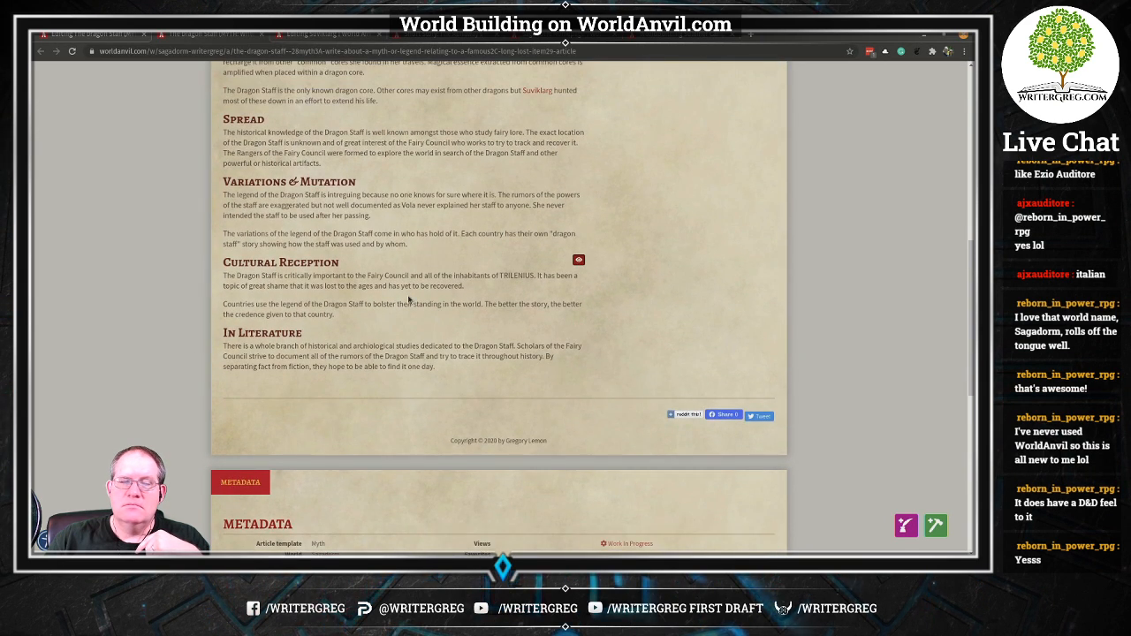
Return to editing the Dragon Staff myth and begin the In Art section with "It is commonly used in heraldry".
scroll(409, 300, "up", 5)
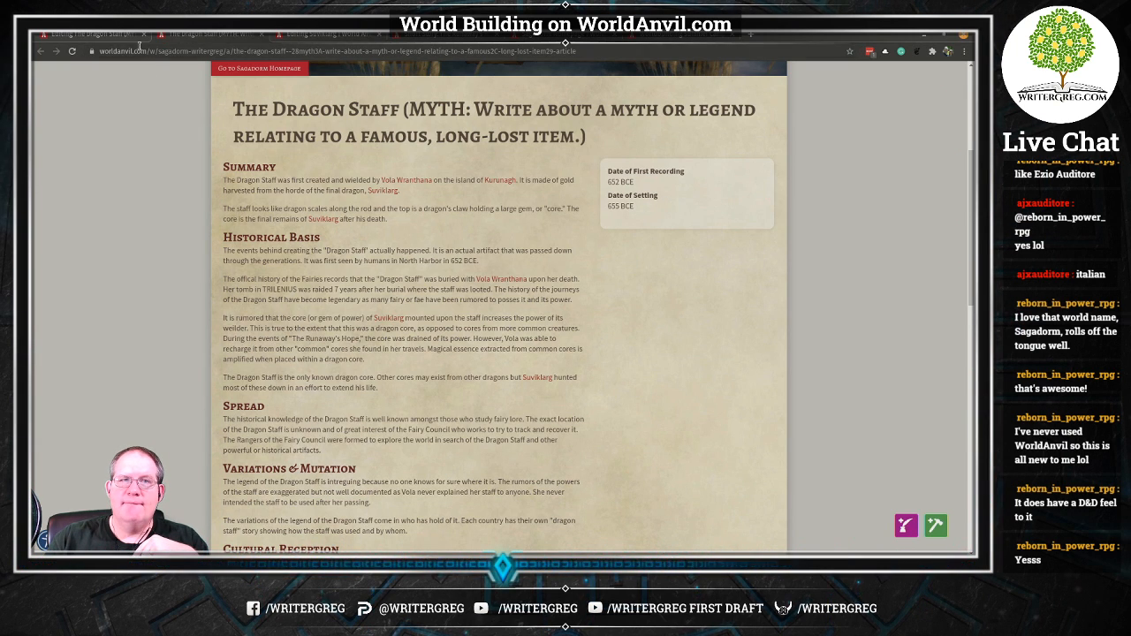
left_click(106, 34)
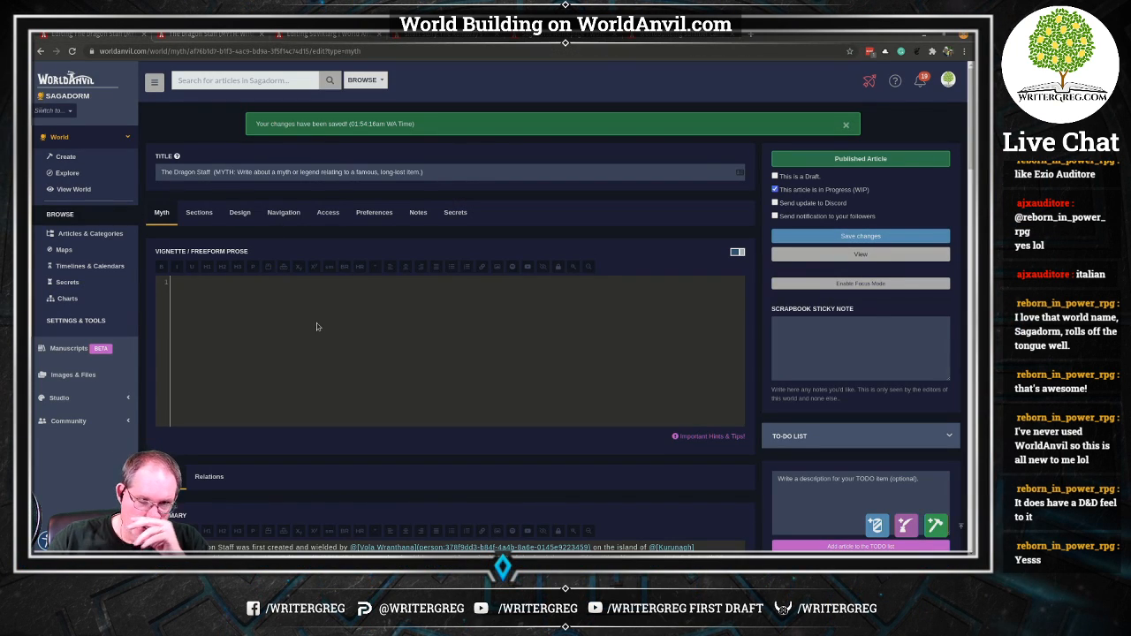
scroll(241, 283, "down", 4)
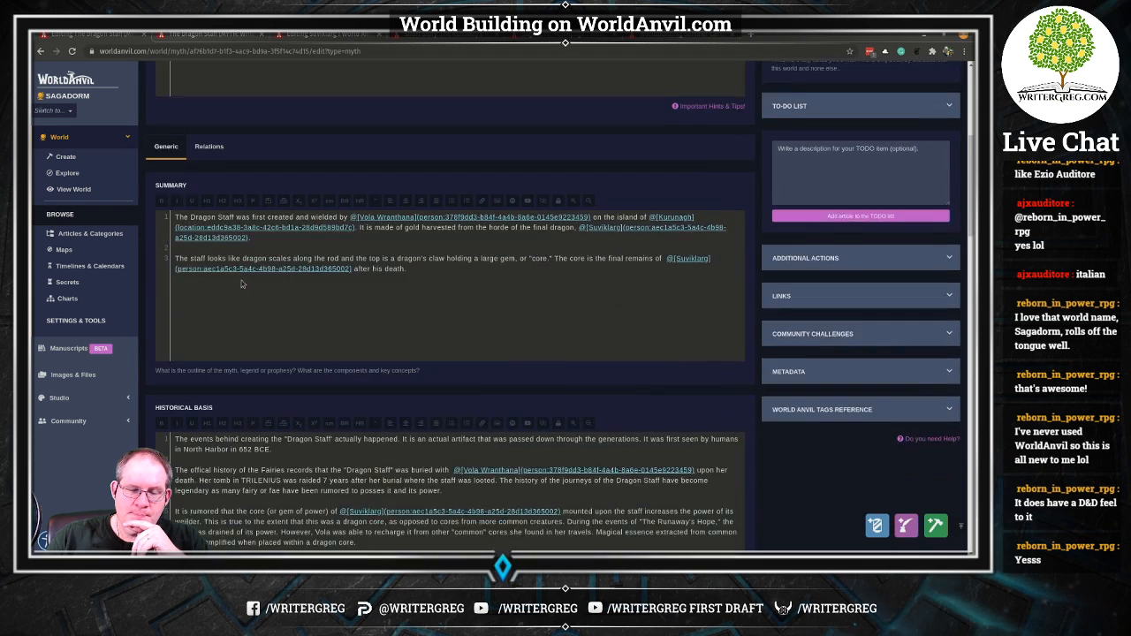
scroll(241, 283, "down", 10)
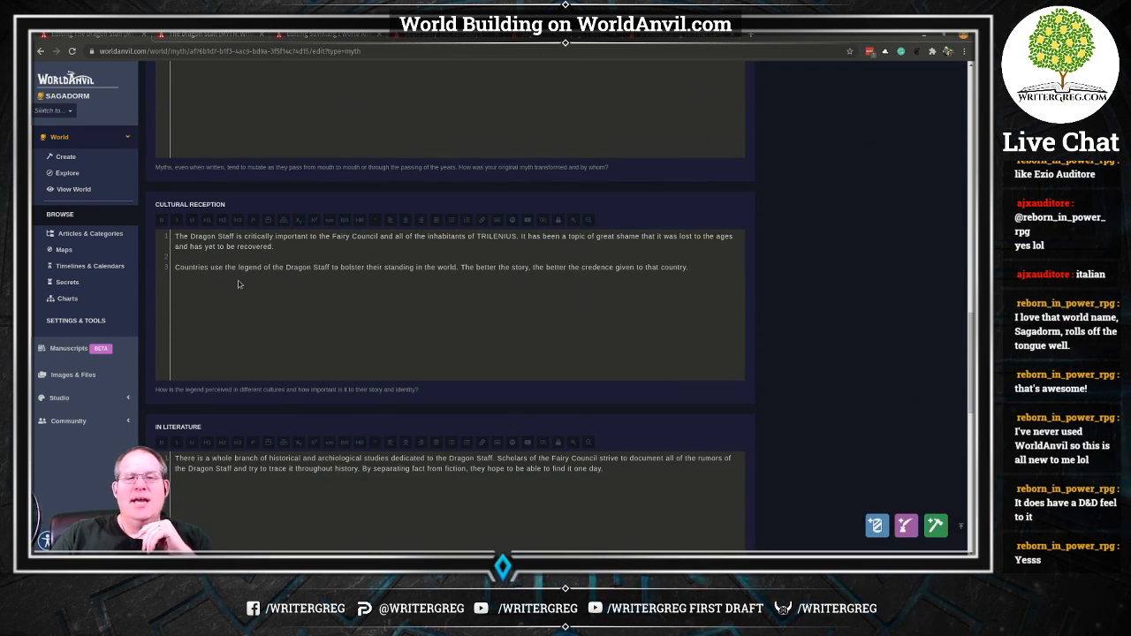
scroll(237, 287, "down", 3)
scroll(239, 294, "down", 5)
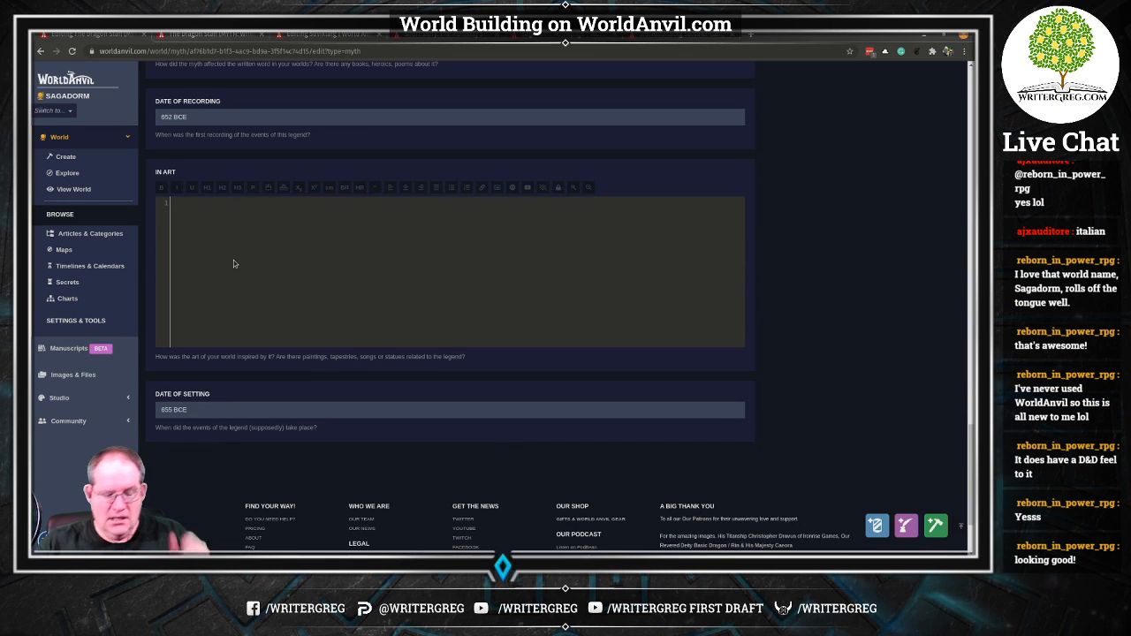
type("It is c")
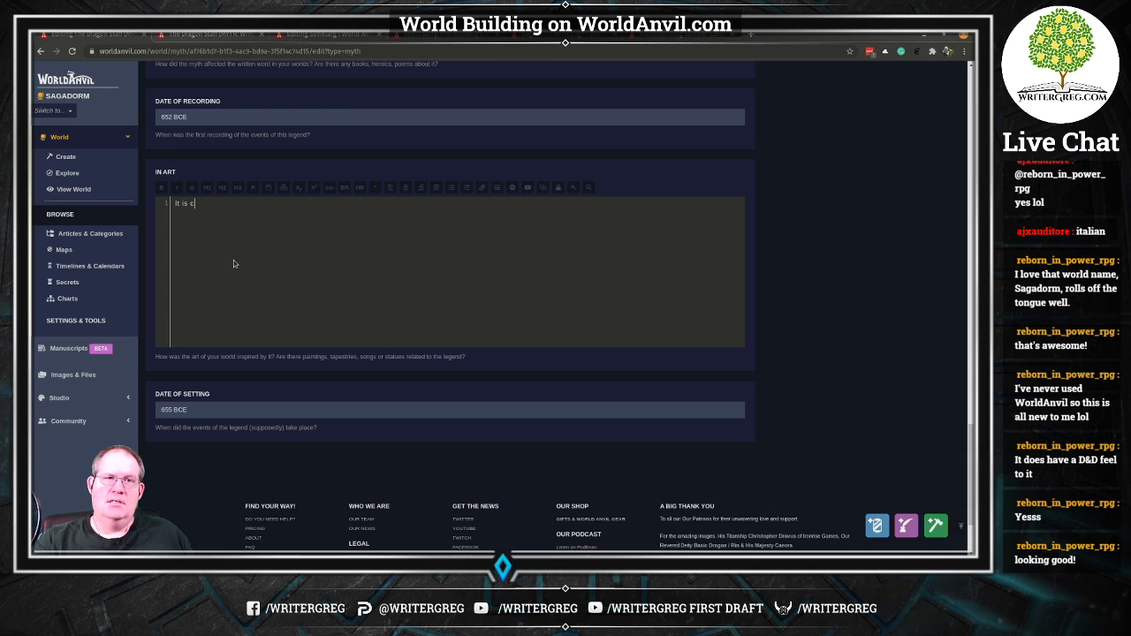
type("ommonly used ")
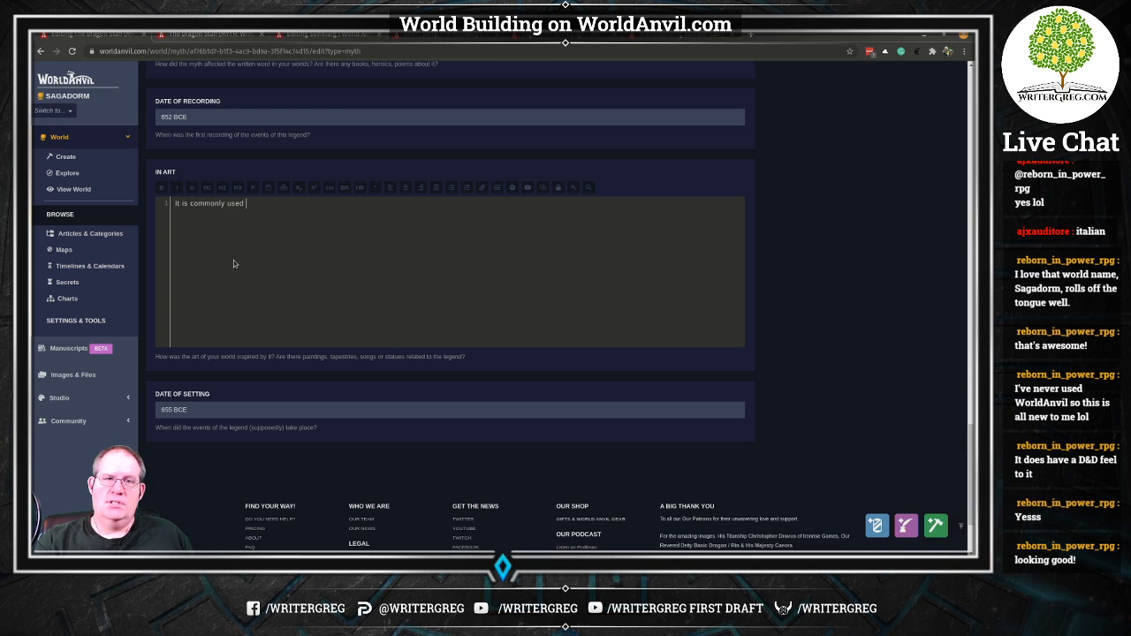
type("in heral")
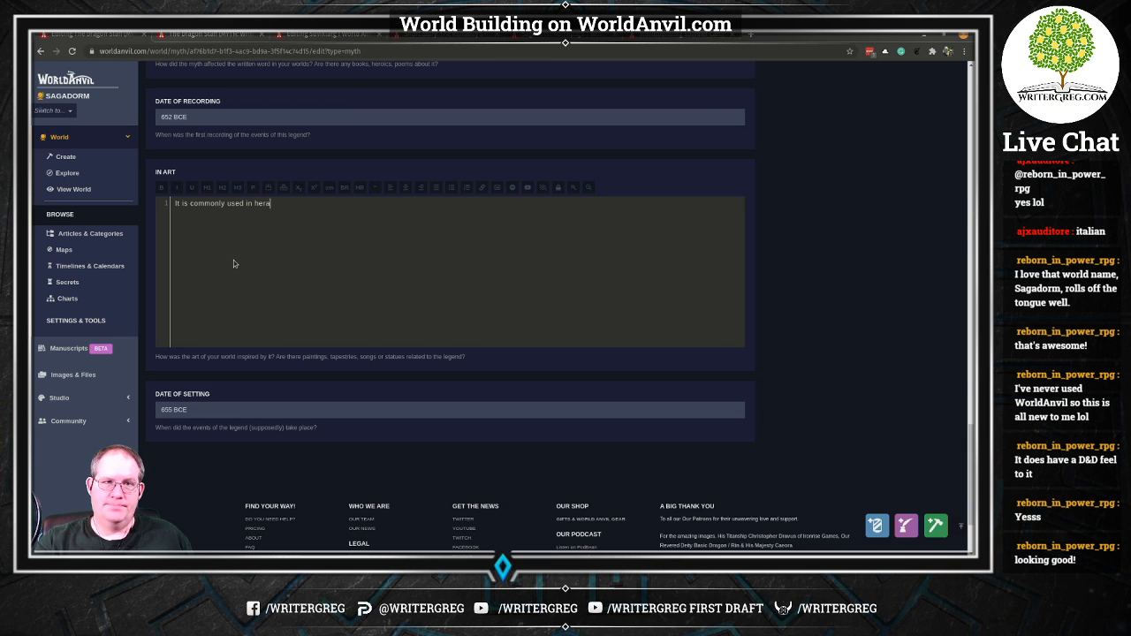
type("dry")
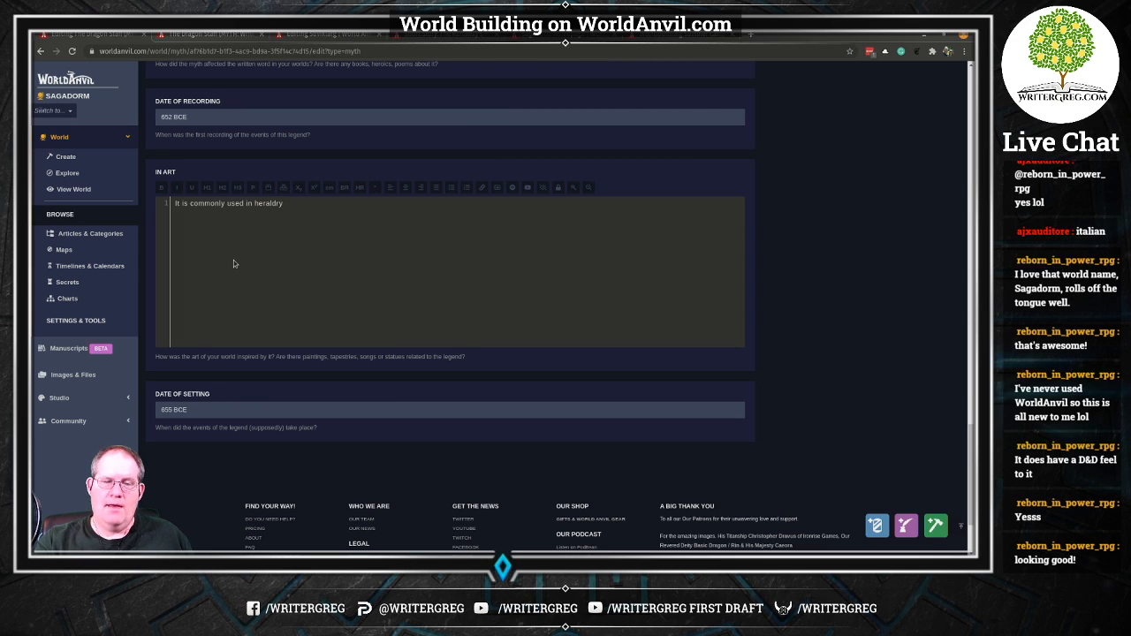
Finish the In Art sentence with "for royal houses claiming a divine right.".
type("for roya")
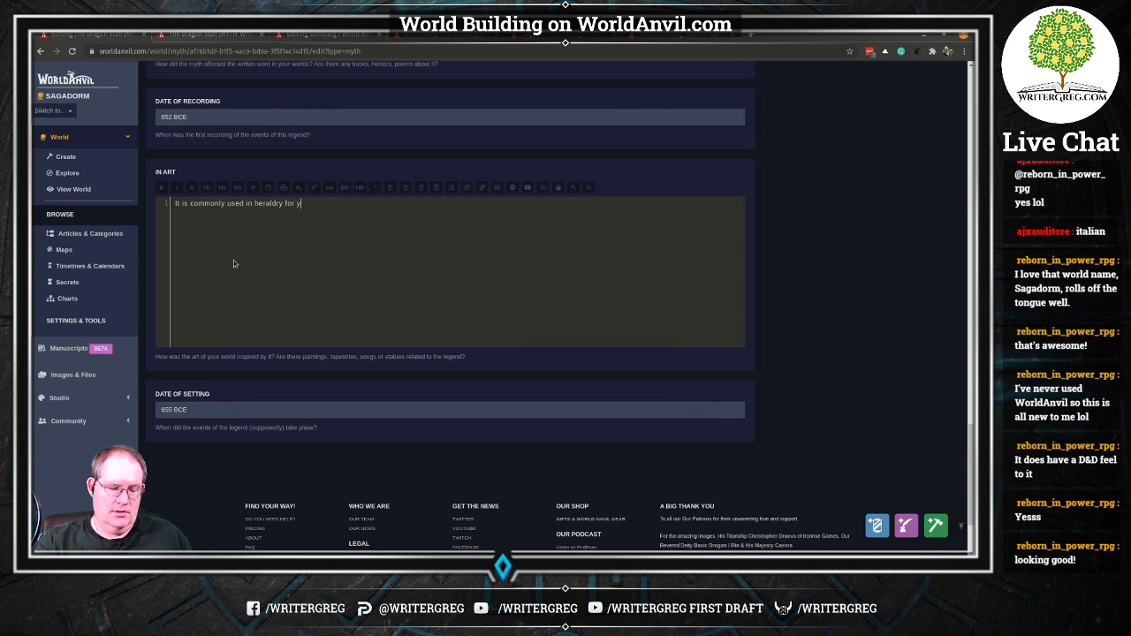
type("l hou")
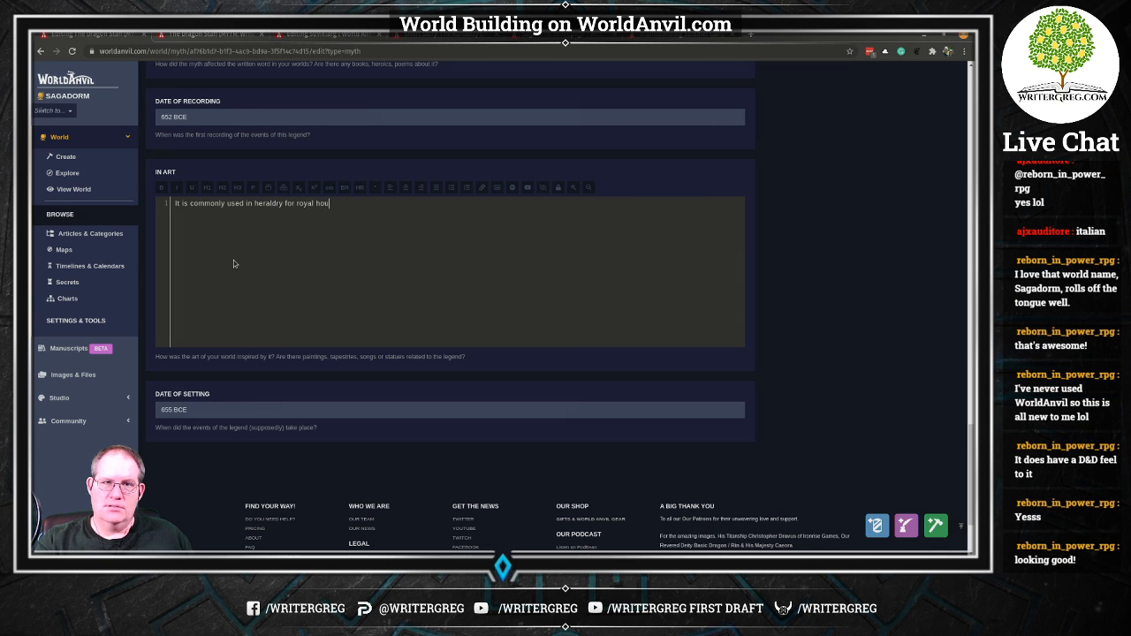
type("ses claimin")
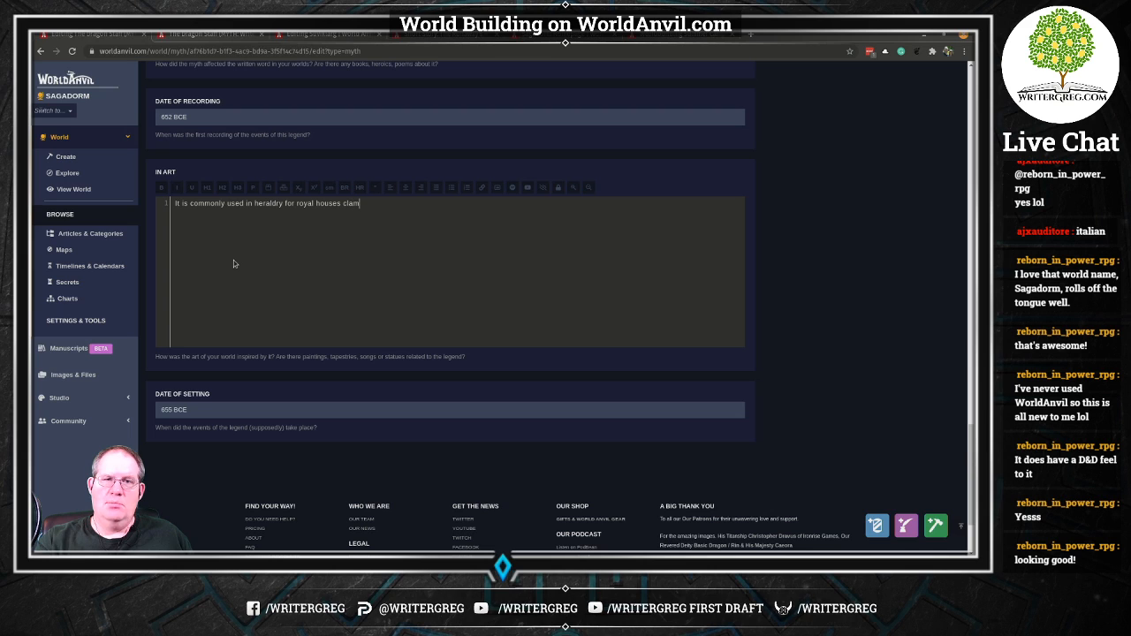
type("g a divine right.")
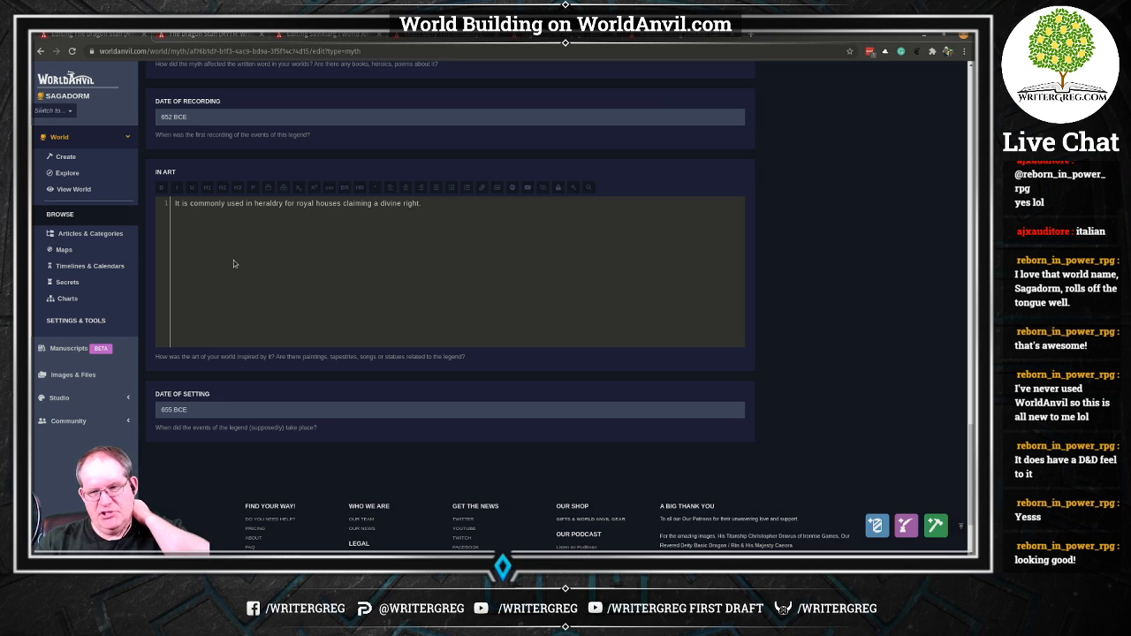
Save the changes to the Dragon Staff myth article with its new In Art text.
scroll(834, 274, "up", 10)
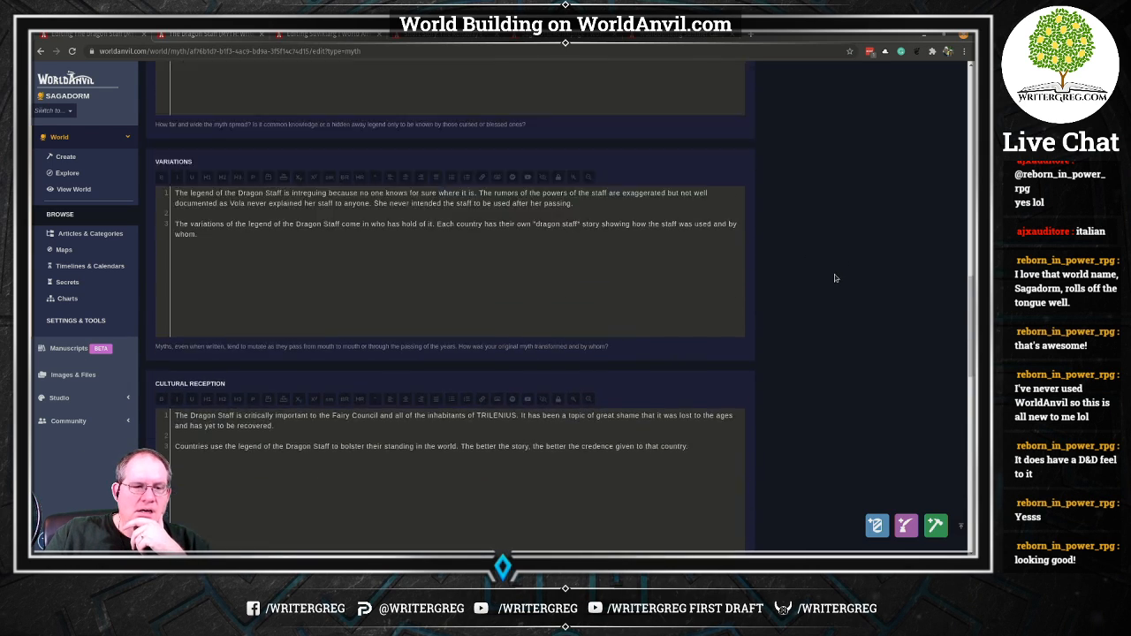
scroll(834, 276, "up", 15)
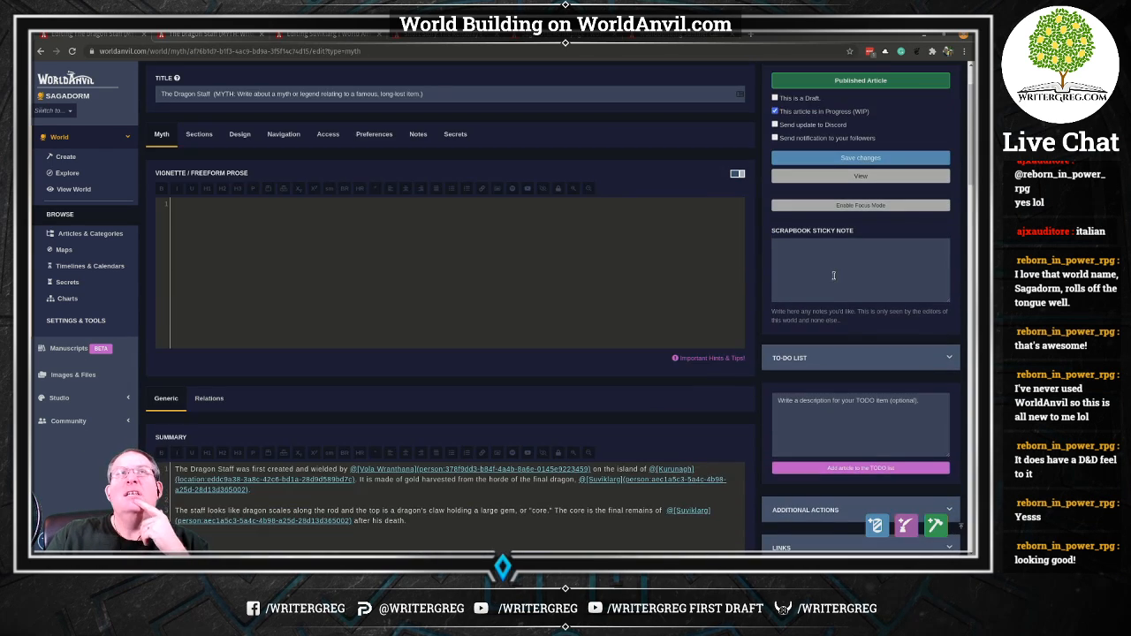
scroll(833, 274, "up", 2)
left_click(864, 236)
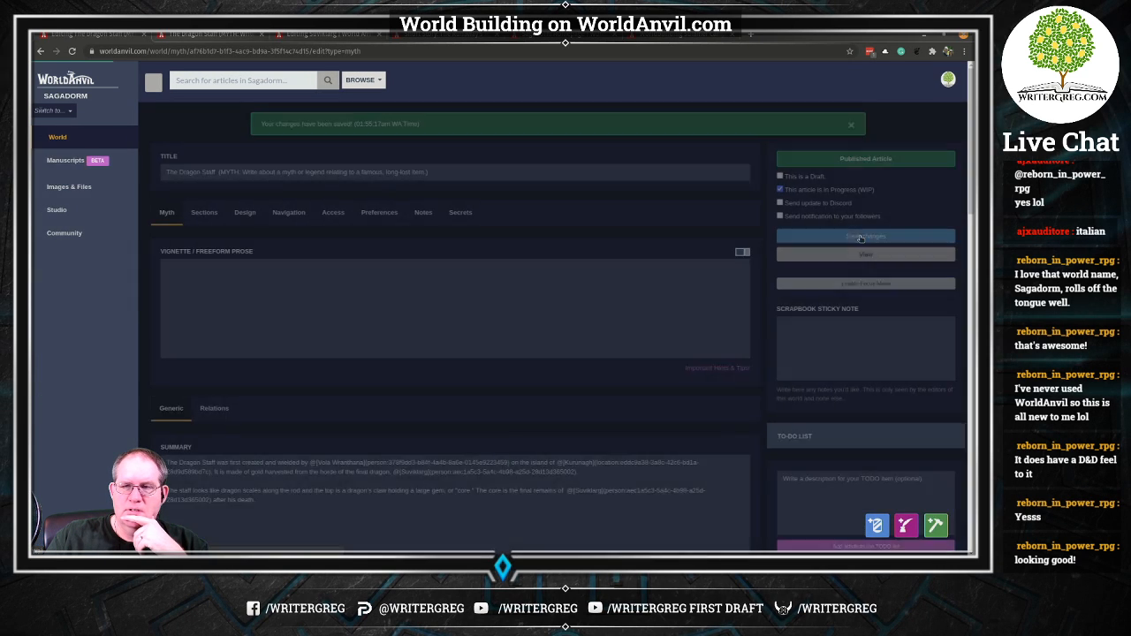
Submit the article to the Worldbuilding Summer Camp 2020 prompt "Write about a myth or legend relating to a famous, long-lost item".
scroll(843, 293, "down", 4)
scroll(844, 293, "down", 3)
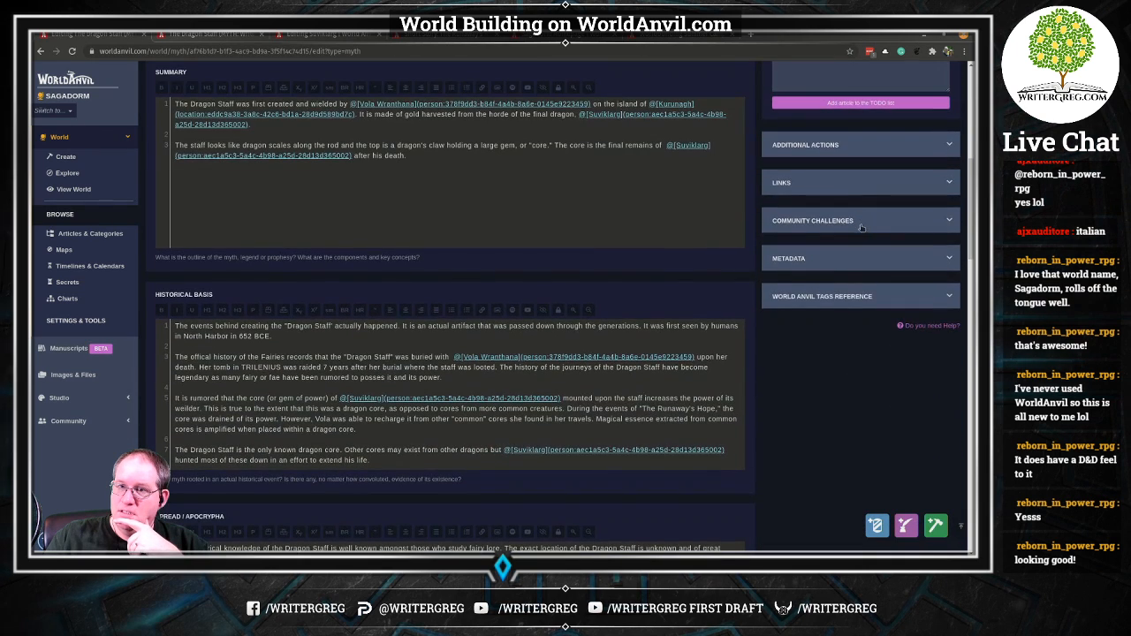
left_click(863, 228)
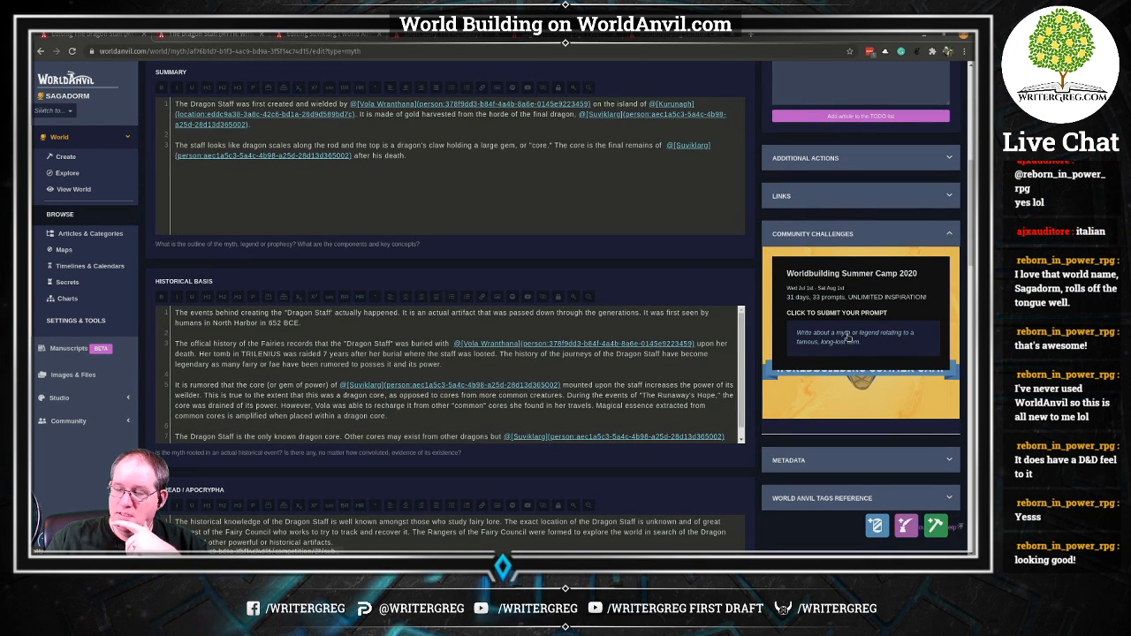
left_click(846, 336)
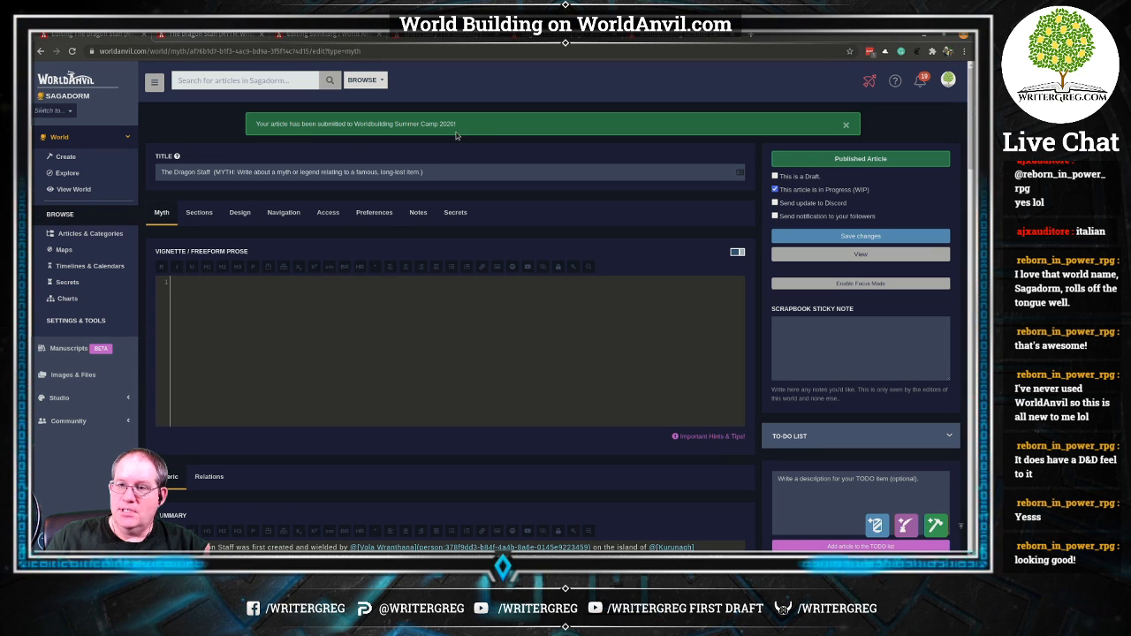
scroll(584, 226, "down", 4)
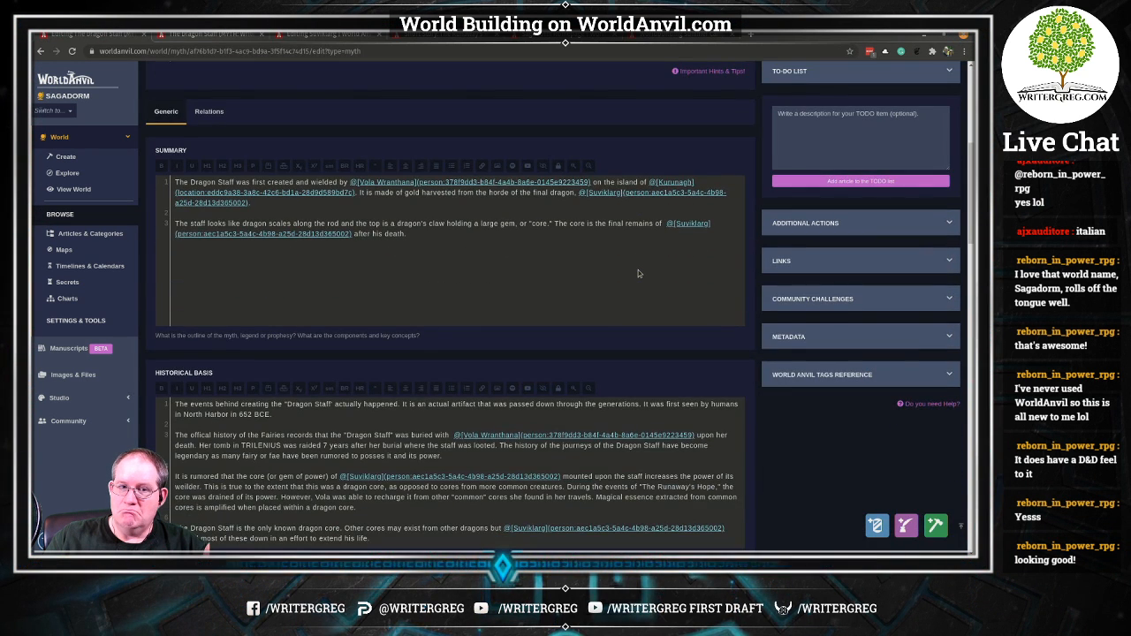
scroll(638, 269, "up", 5)
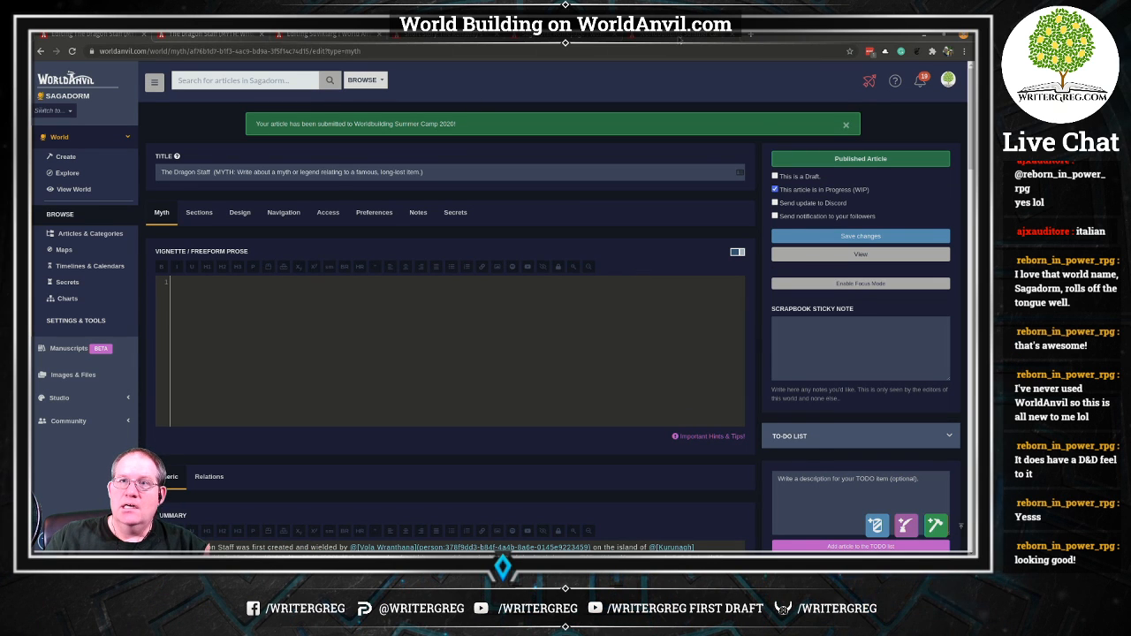
Check the Summer Camp 2020 progress report from the challenge homepage and review the status of its prompts.
left_click(660, 36)
left_click(281, 205)
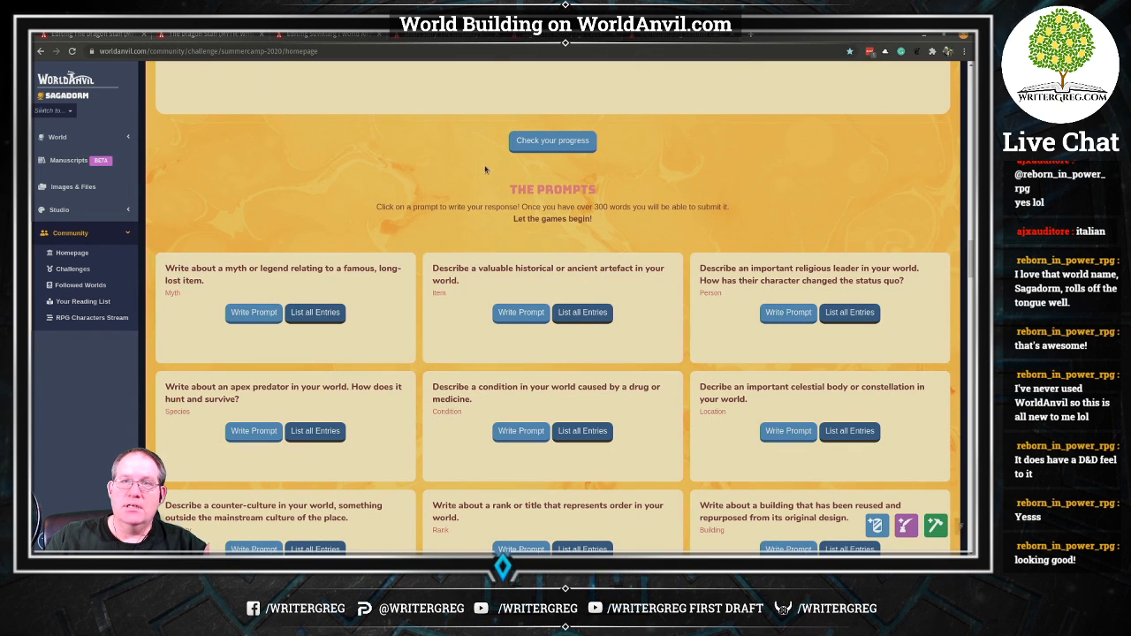
left_click(556, 145)
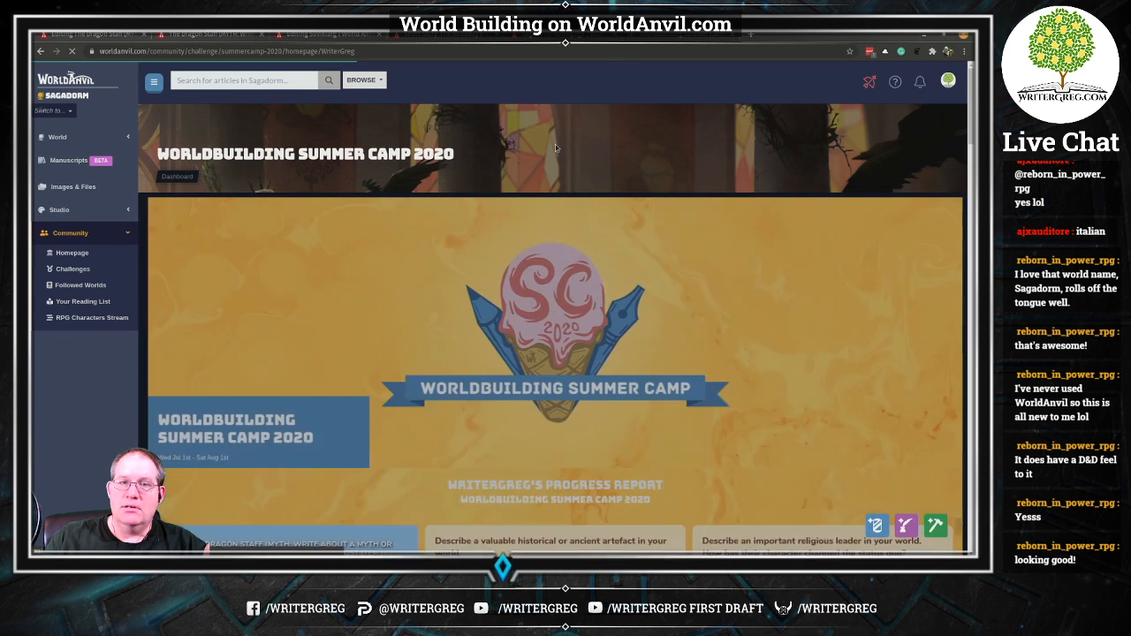
scroll(569, 250, "down", 2)
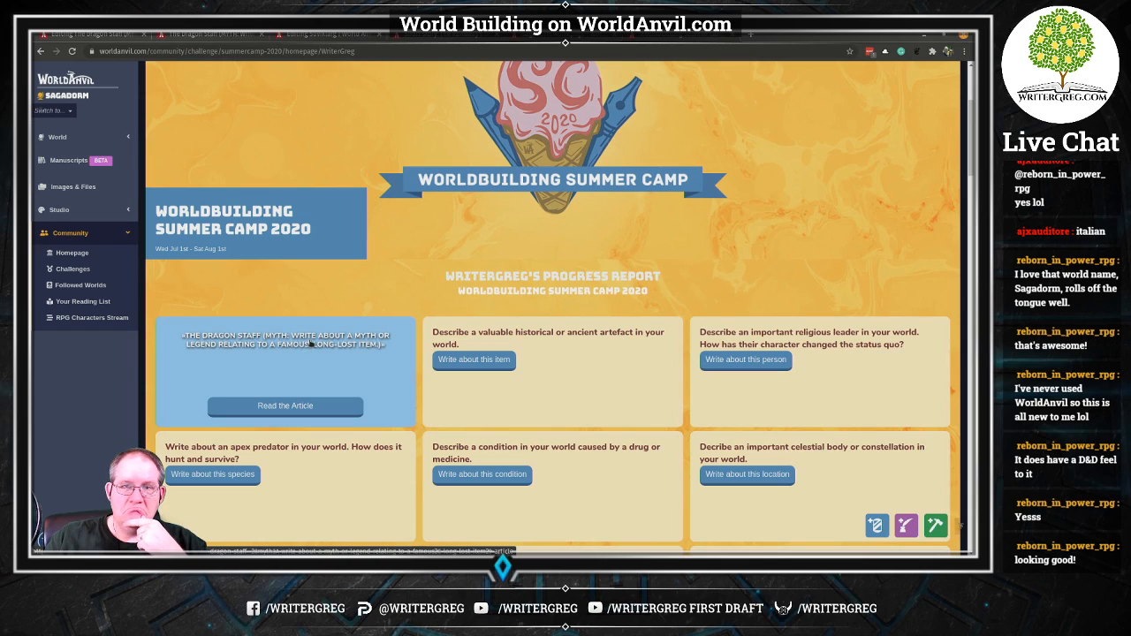
scroll(314, 341, "down", 3)
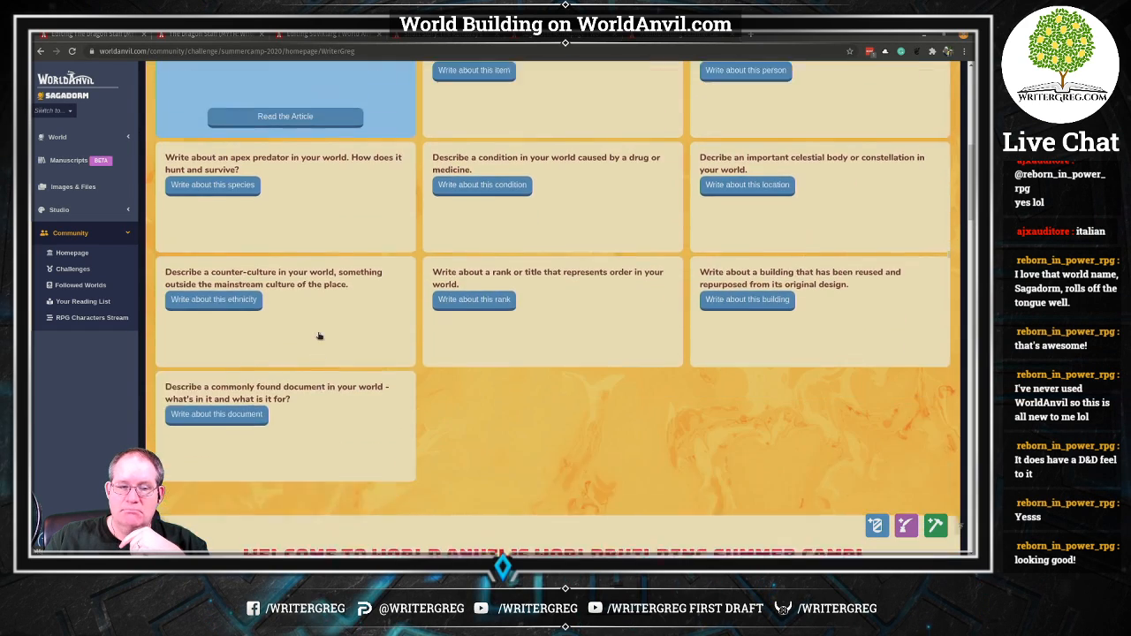
scroll(316, 332, "down", 2)
scroll(311, 327, "up", 3)
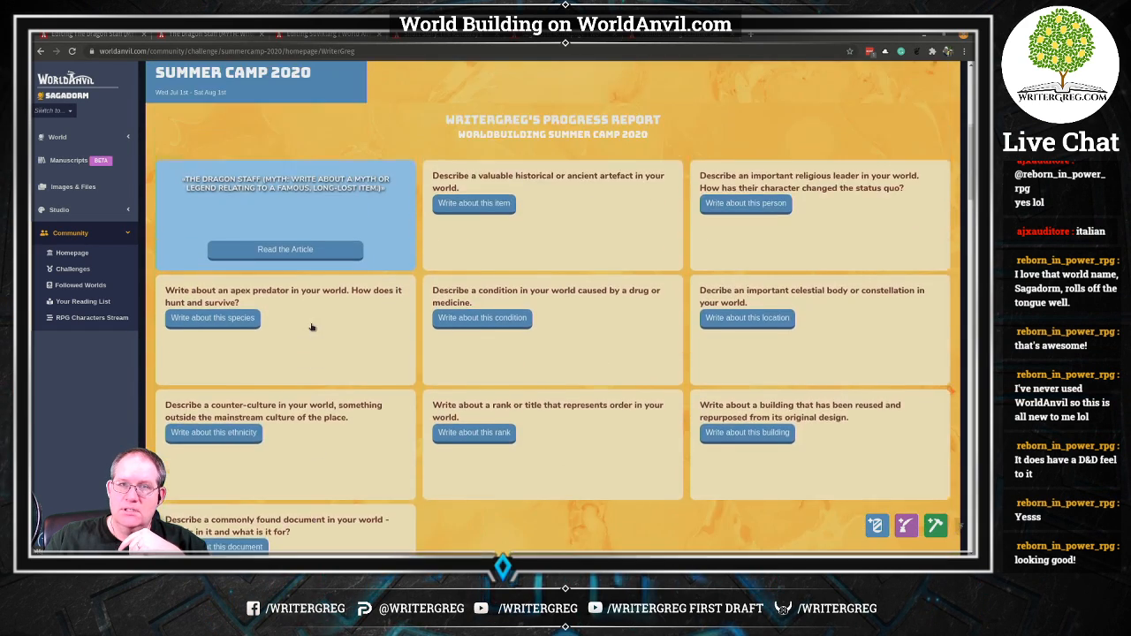
scroll(311, 327, "up", 2)
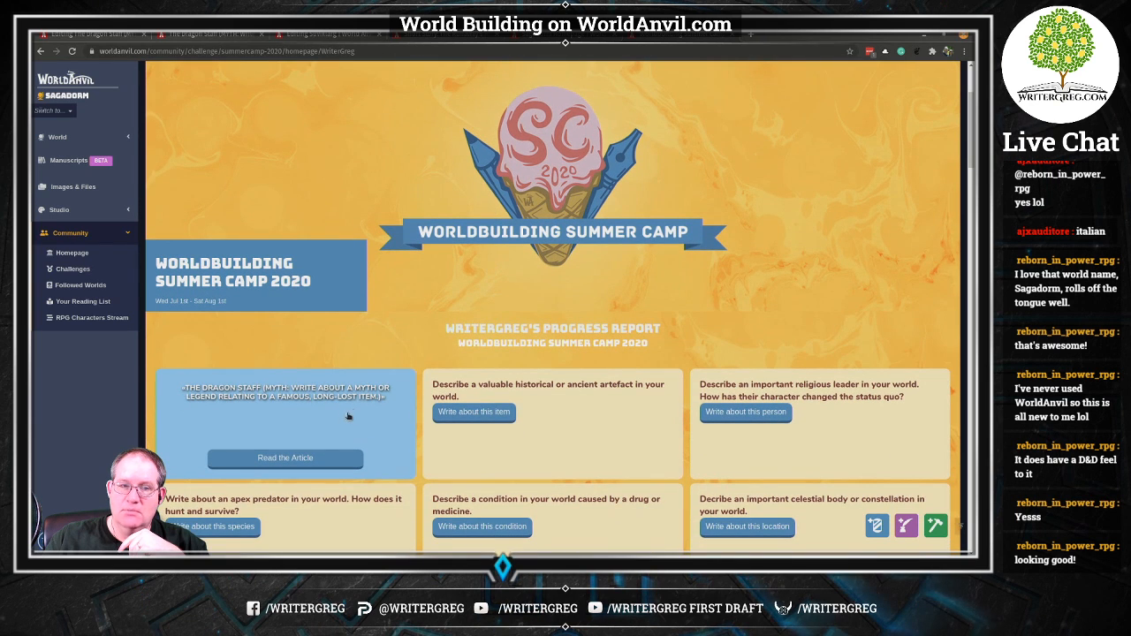
View the submitted Dragon Staff article from the progress report, close it and return to the report.
left_click(322, 456)
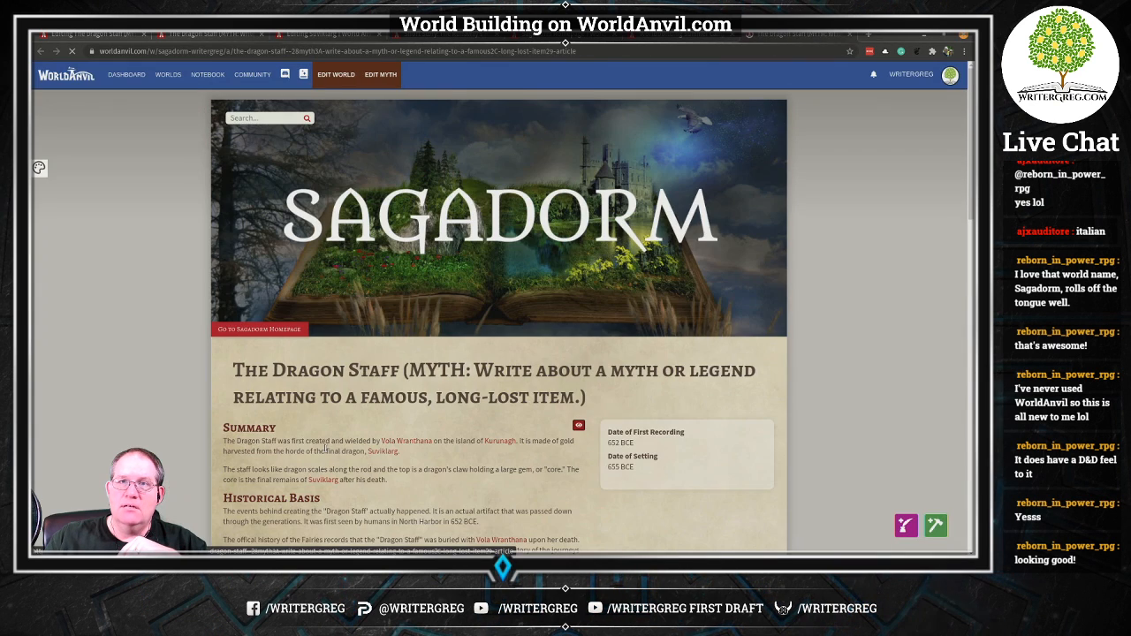
left_click(850, 36)
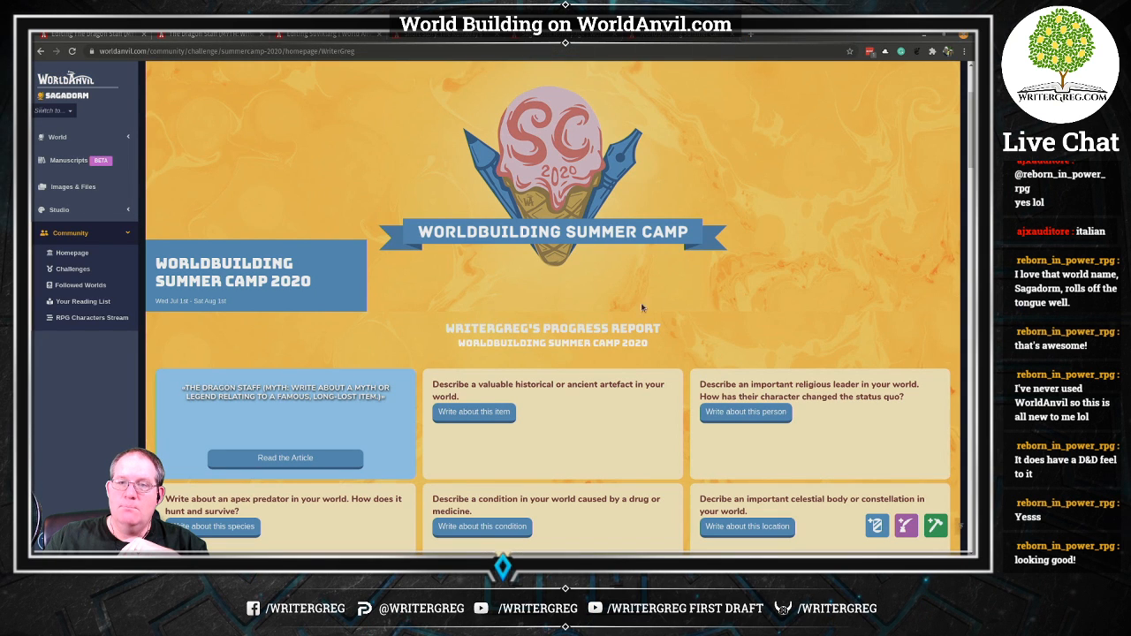
scroll(582, 285, "up", 2)
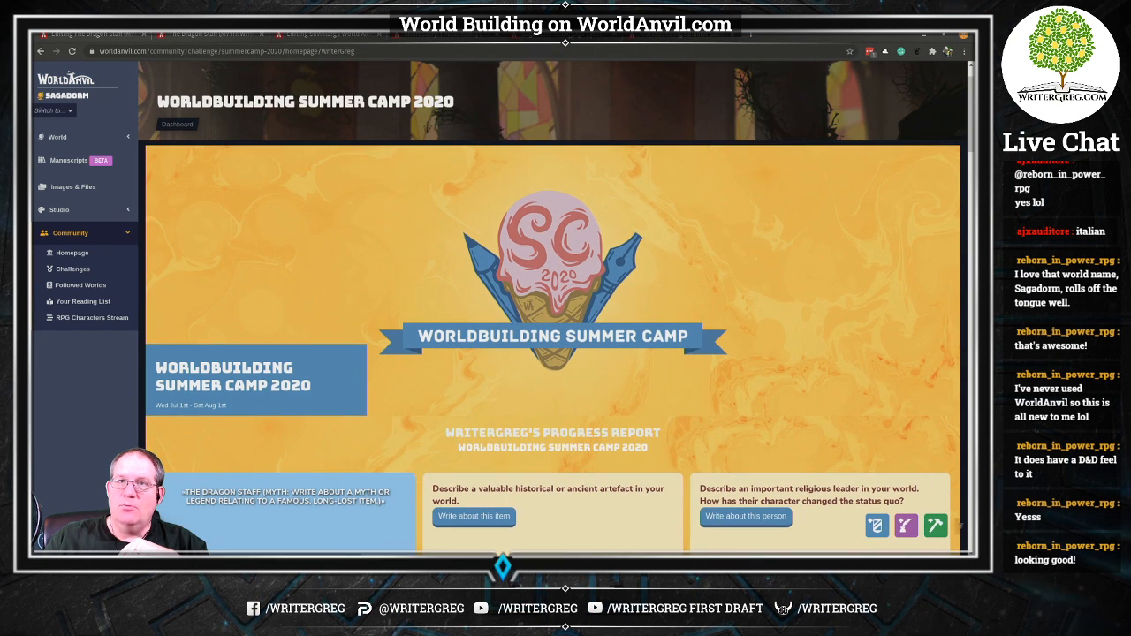
List all entries for the myth or legend prompt from the Summer Camp homepage and browse the submitted articles.
left_click(41, 50)
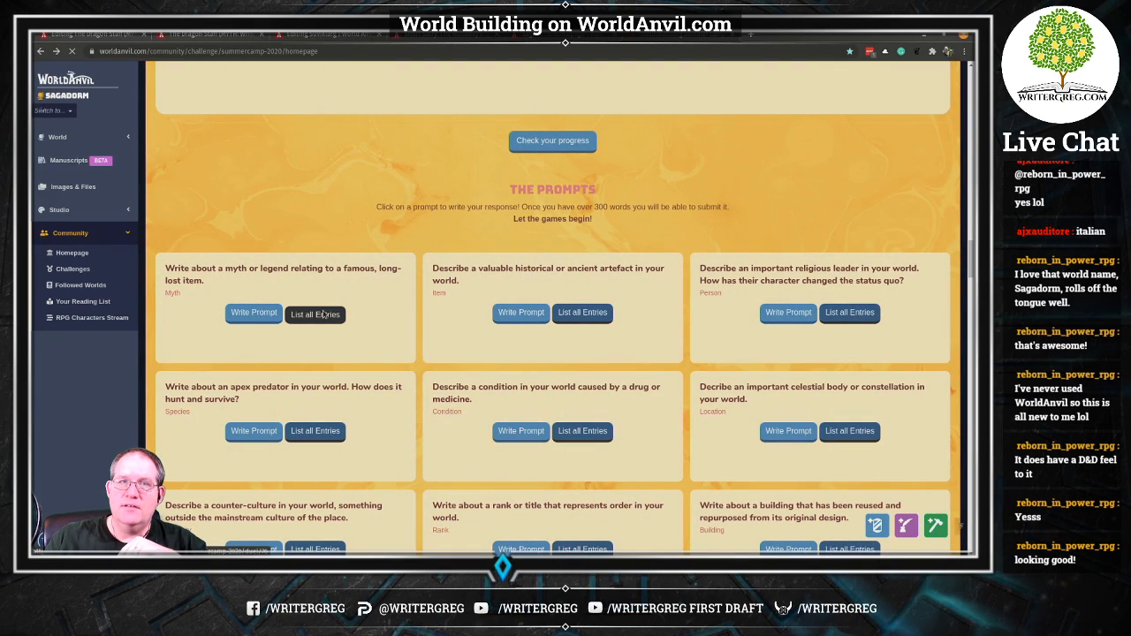
left_click(316, 313)
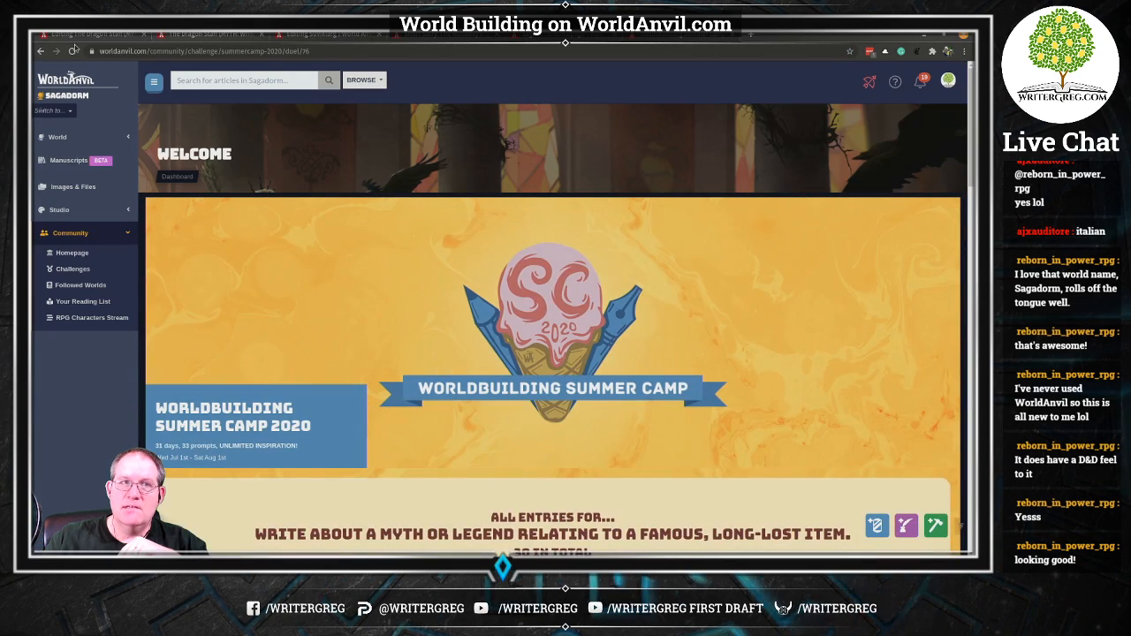
scroll(314, 249, "down", 6)
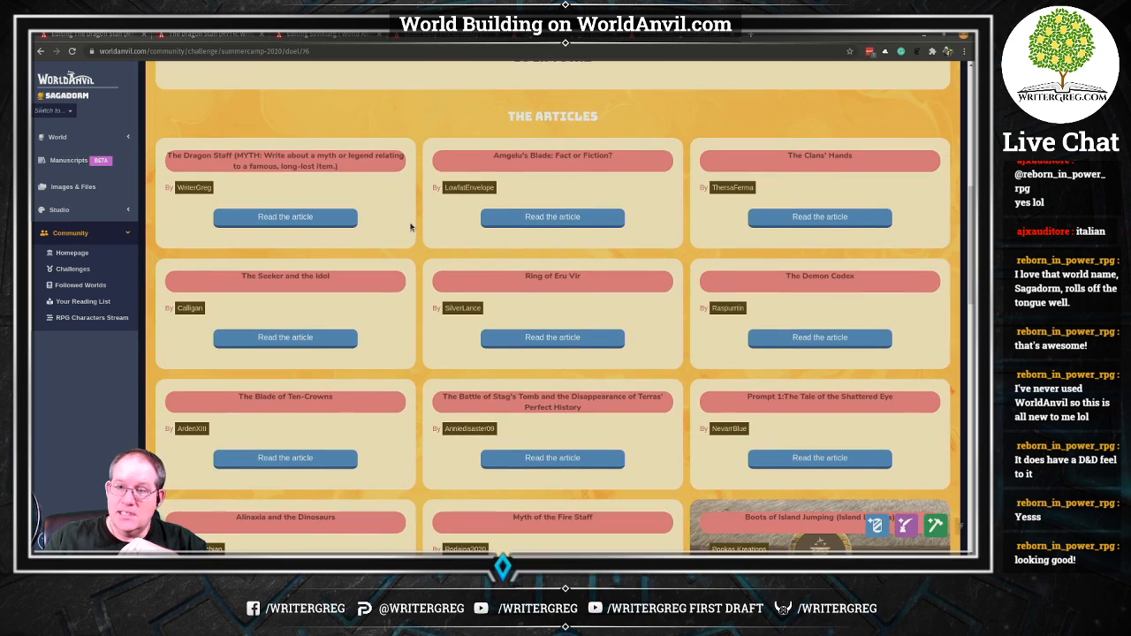
scroll(410, 227, "down", 2)
scroll(410, 227, "down", 3)
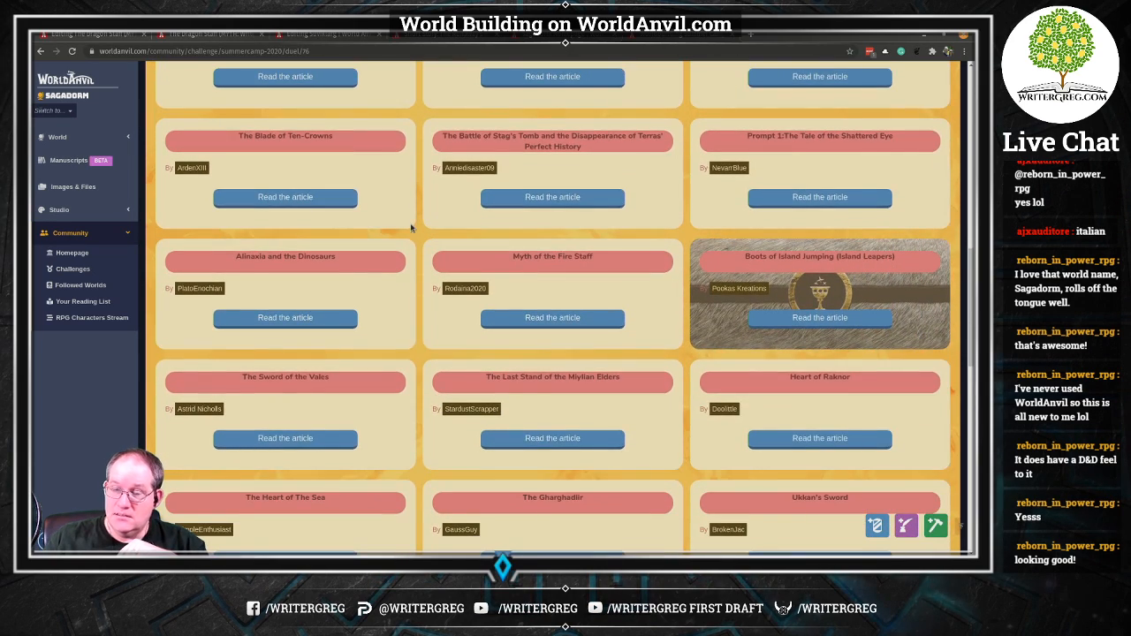
scroll(411, 228, "down", 9)
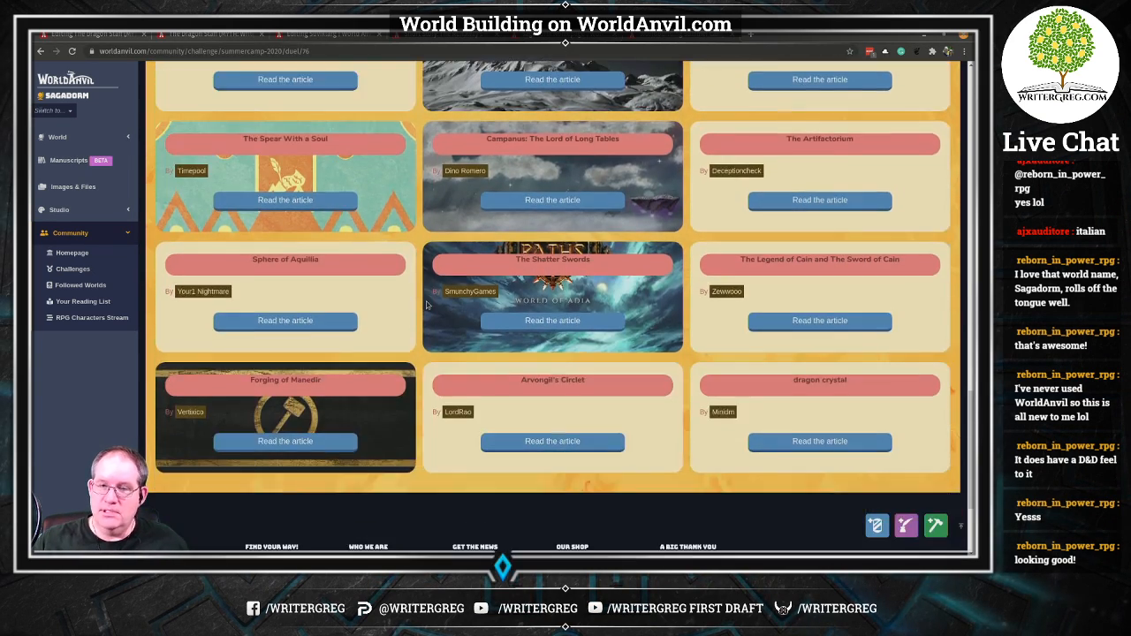
Rename the Dragon Staff article as "The Dragon Staff (MYTHICAL ITEM)" in its editor and save the changes.
scroll(426, 304, "down", 3)
scroll(426, 304, "up", 20)
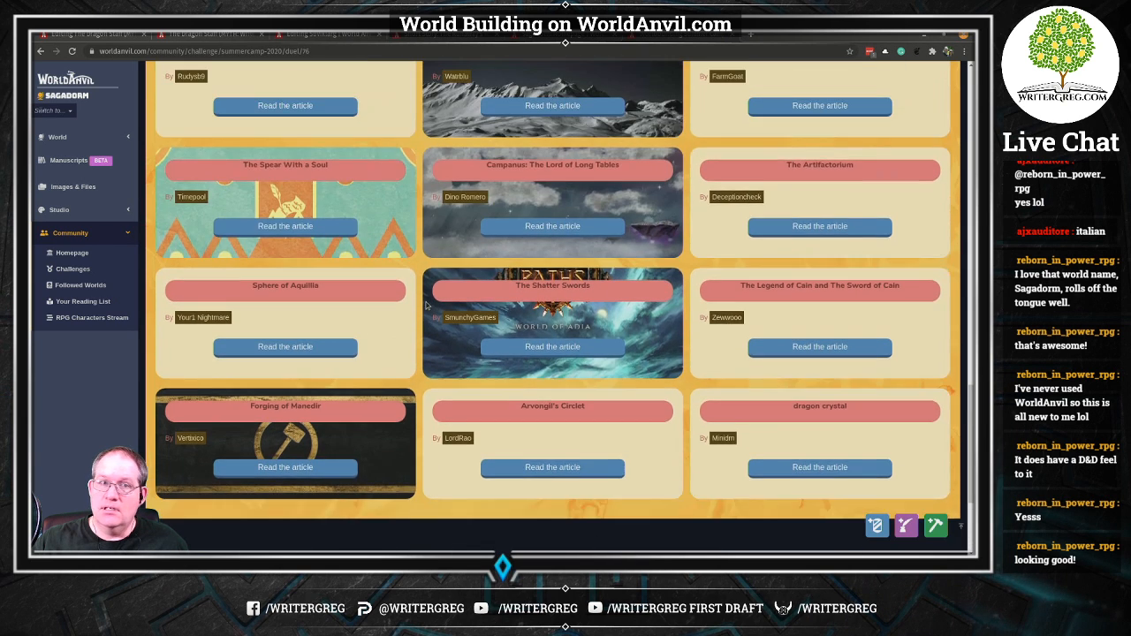
scroll(375, 326, "up", 3)
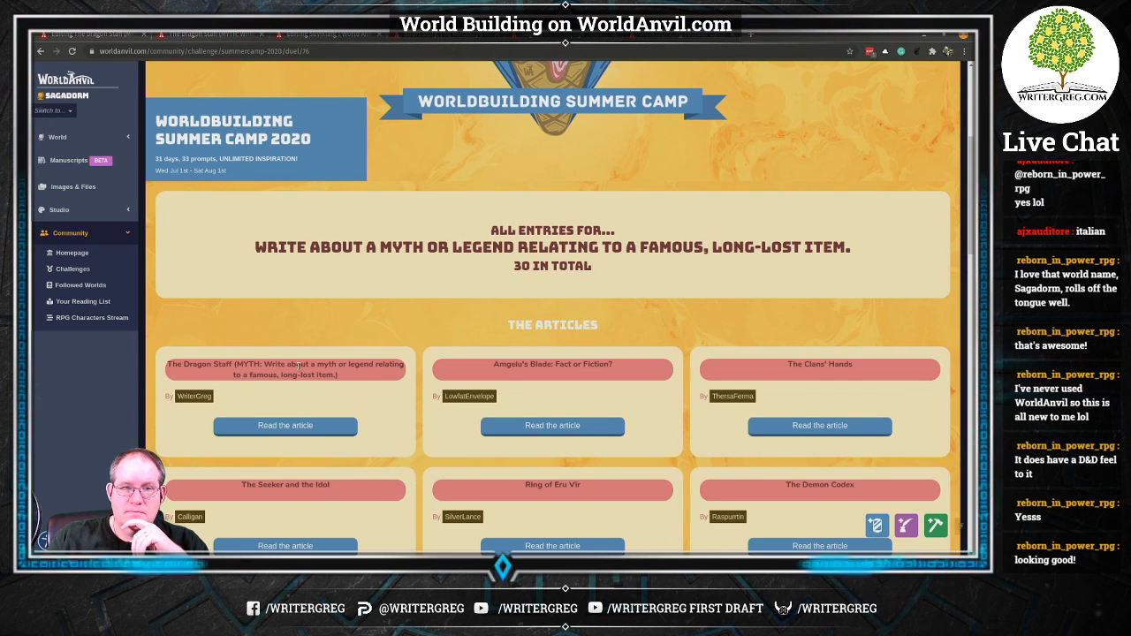
left_click(201, 38)
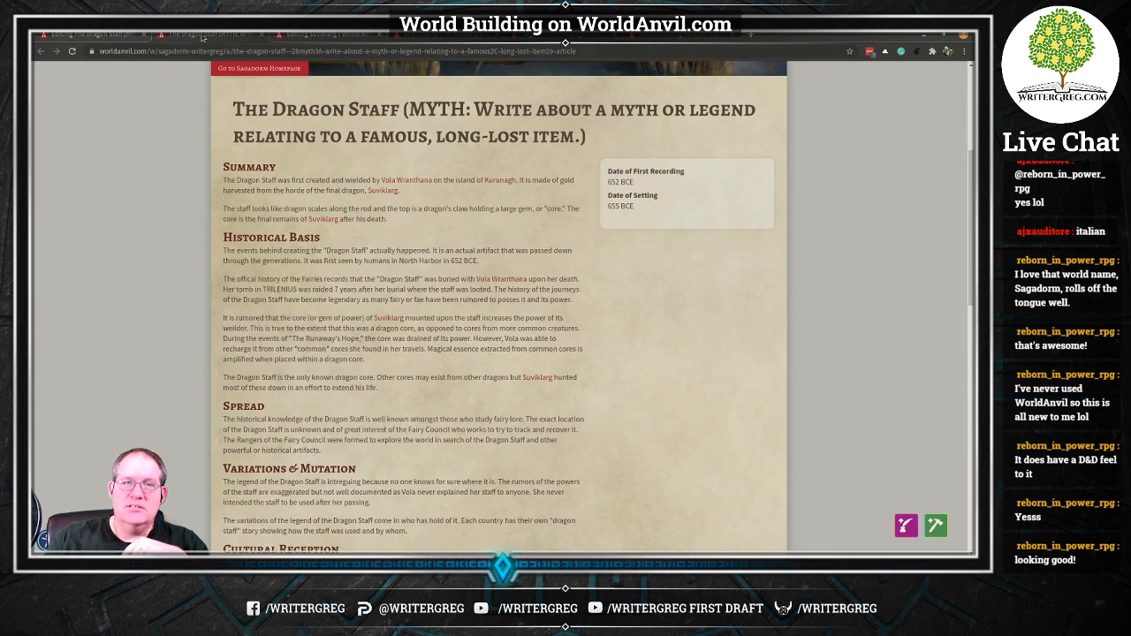
left_click(116, 35)
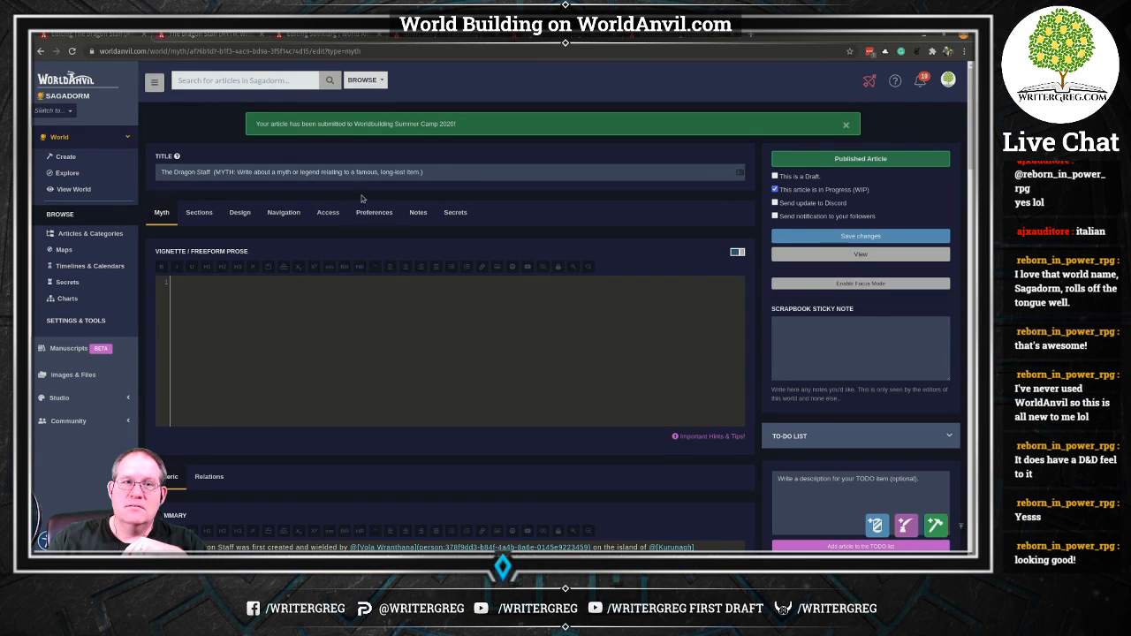
left_click(235, 173)
left_click(501, 177, "shift")
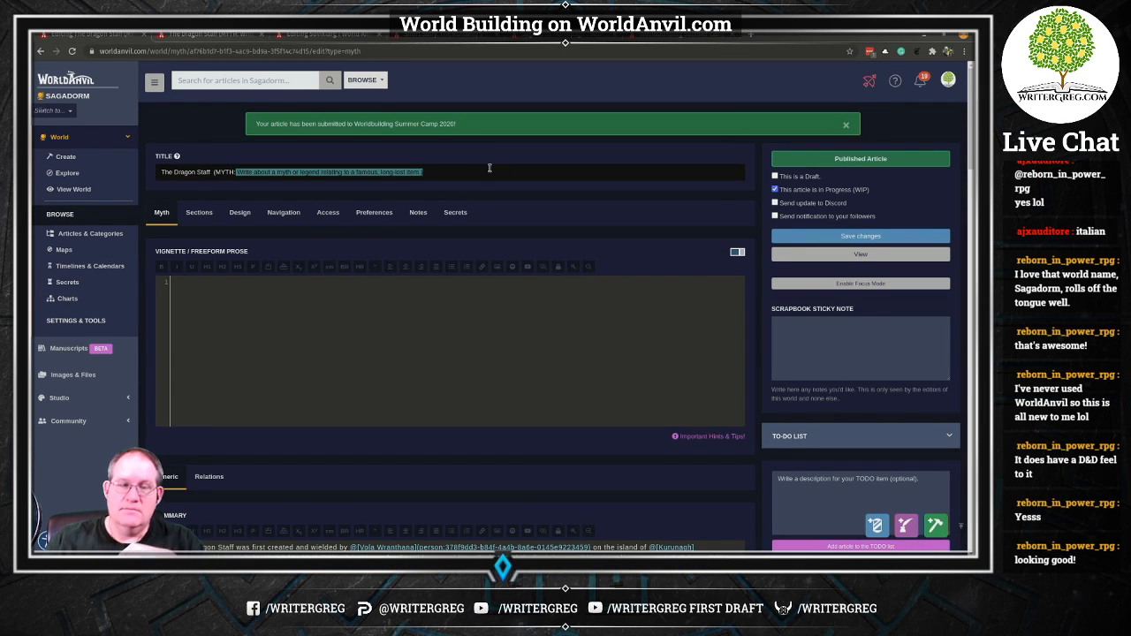
key("BackSpace")
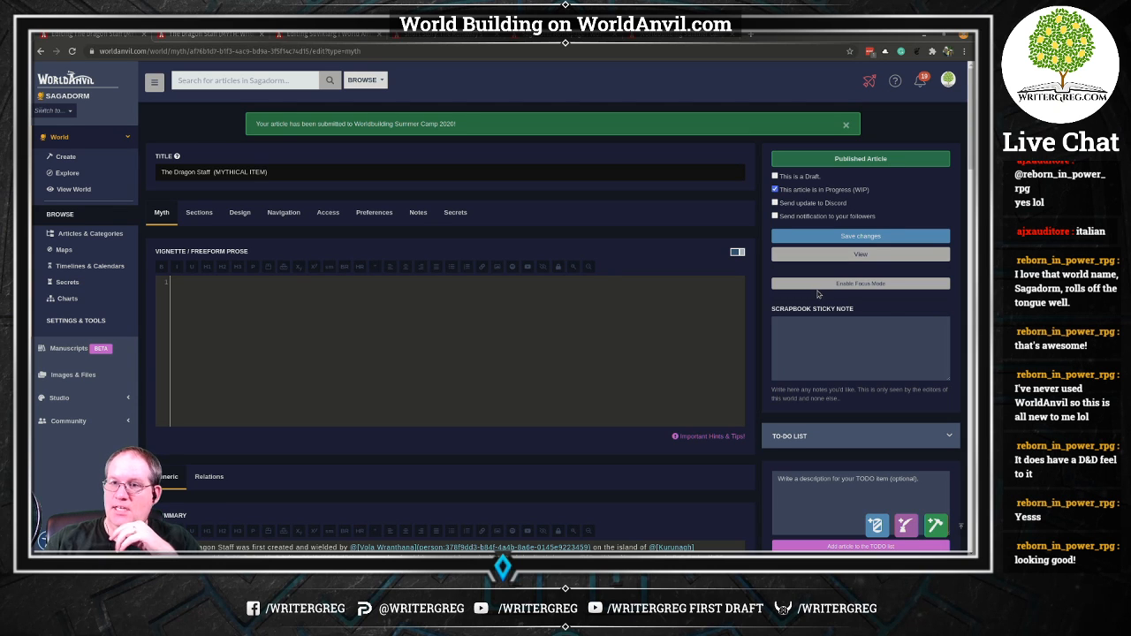
left_click(865, 241)
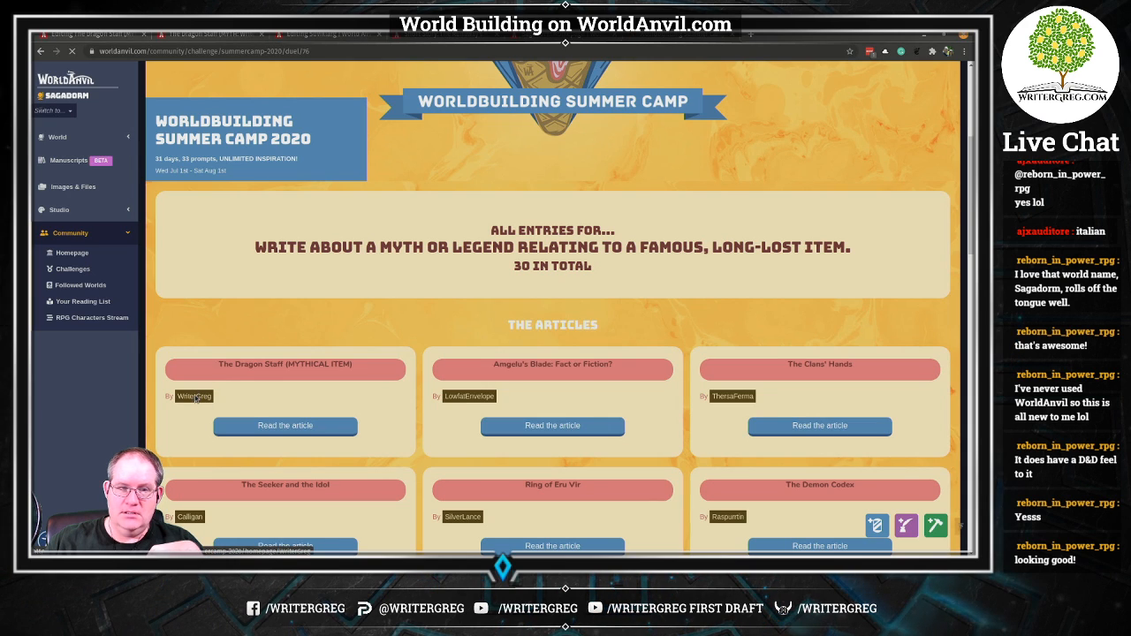
Open the Dragon Staff author's Summer Camp 2020 progress report from the entry list and review its prompts.
left_click(194, 395)
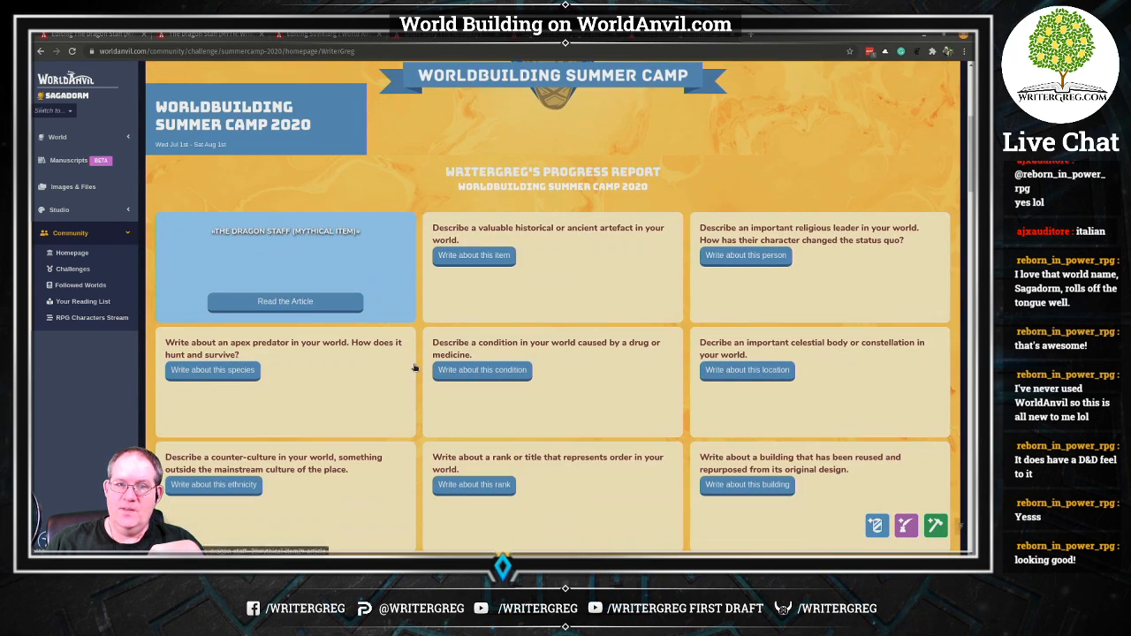
scroll(414, 367, "down", 3)
scroll(412, 371, "up", 2)
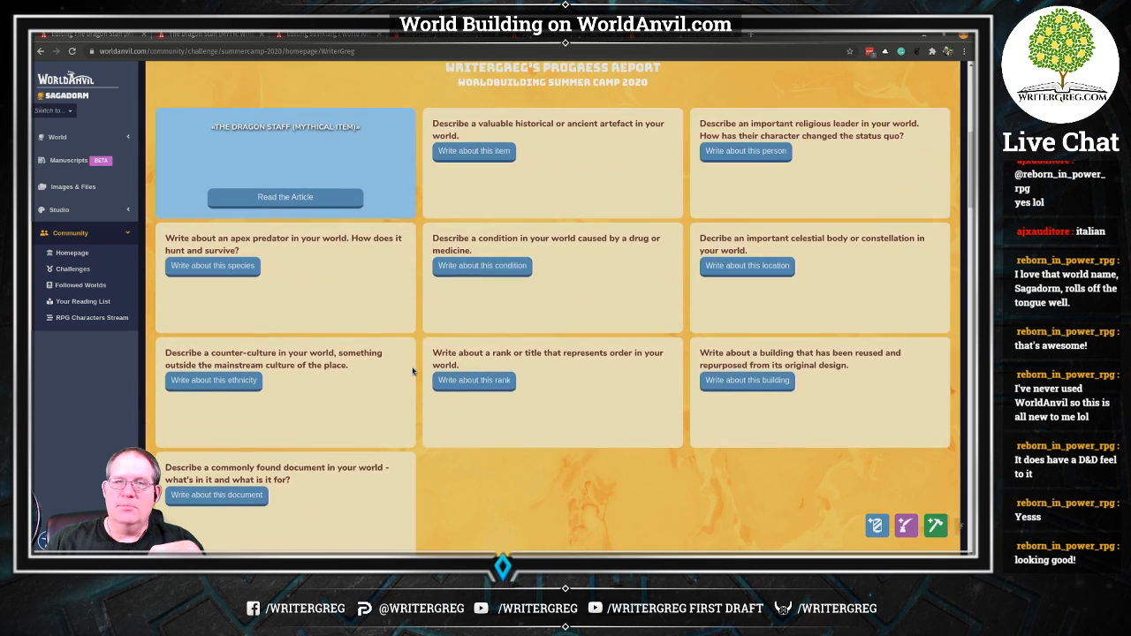
scroll(413, 371, "up", 3)
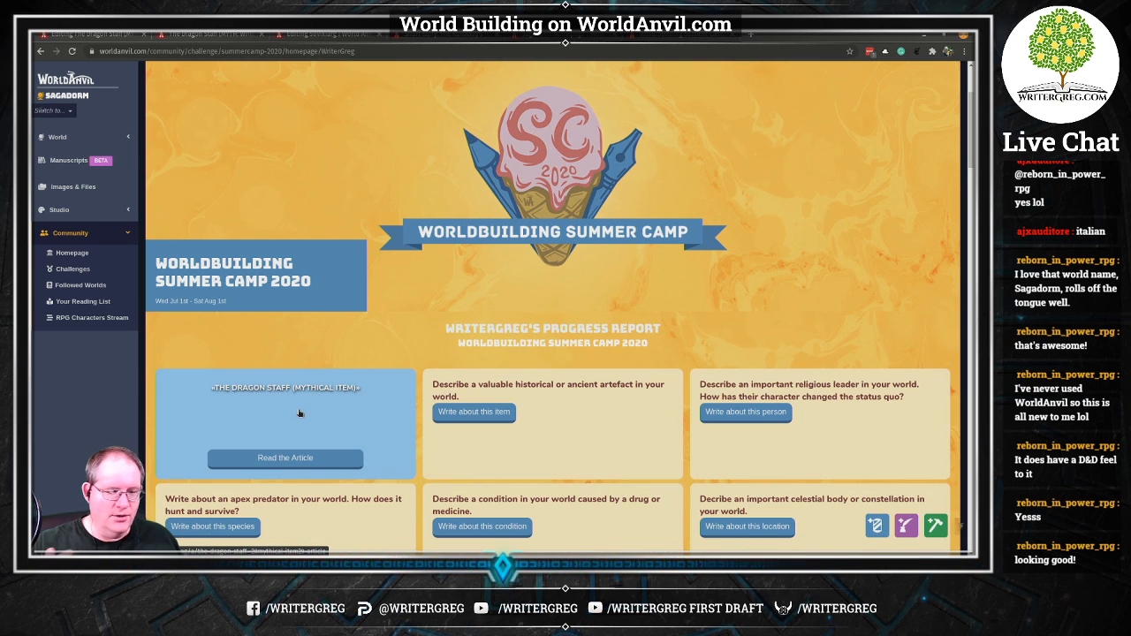
Go to nanowrimo.org in a new browser tab and open the "Sagadorm WorldAnvil Summer Camp 2020 Competition" project.
left_click(751, 37)
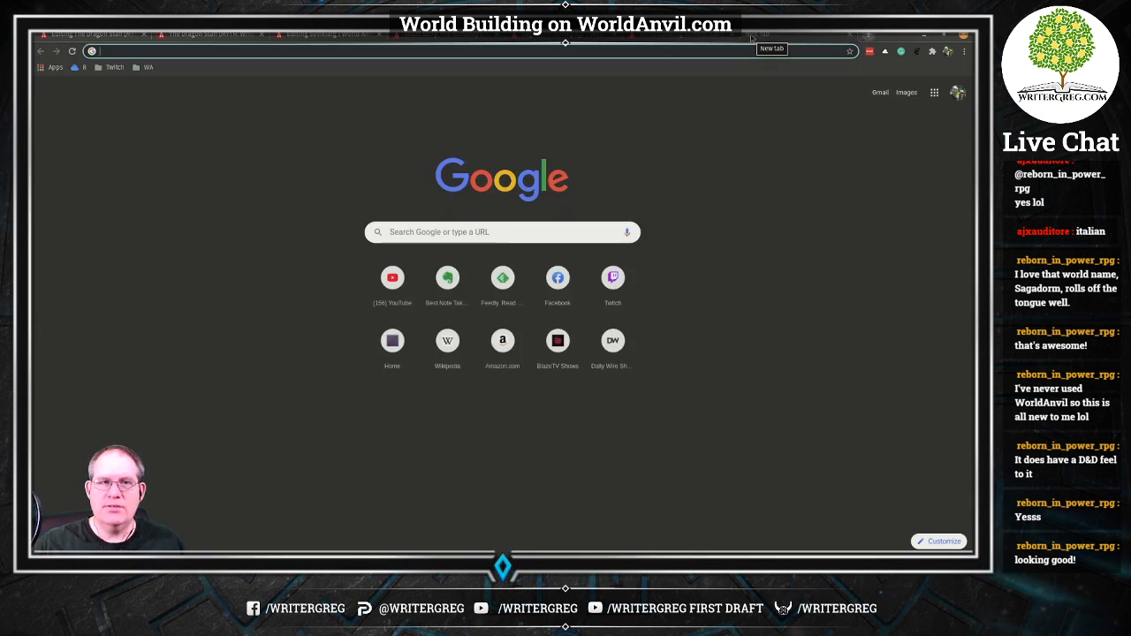
type("home")
key("BackSpace")
key("BackSpace")
key("BackSpace")
key("BackSpace")
key("BackSpace")
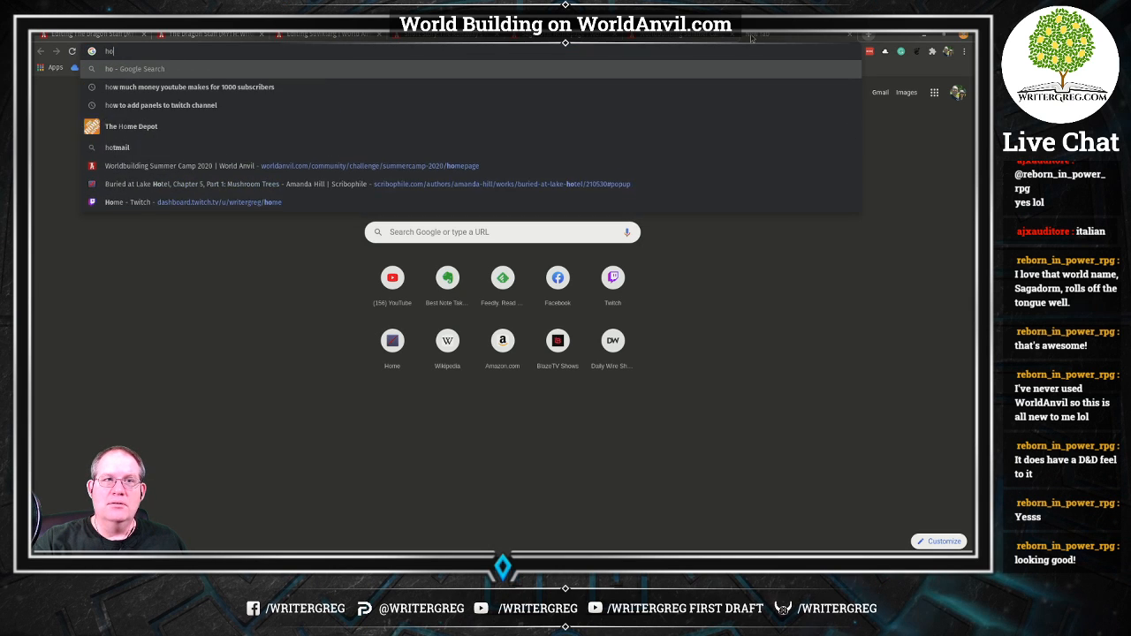
type("nanowrimo.org")
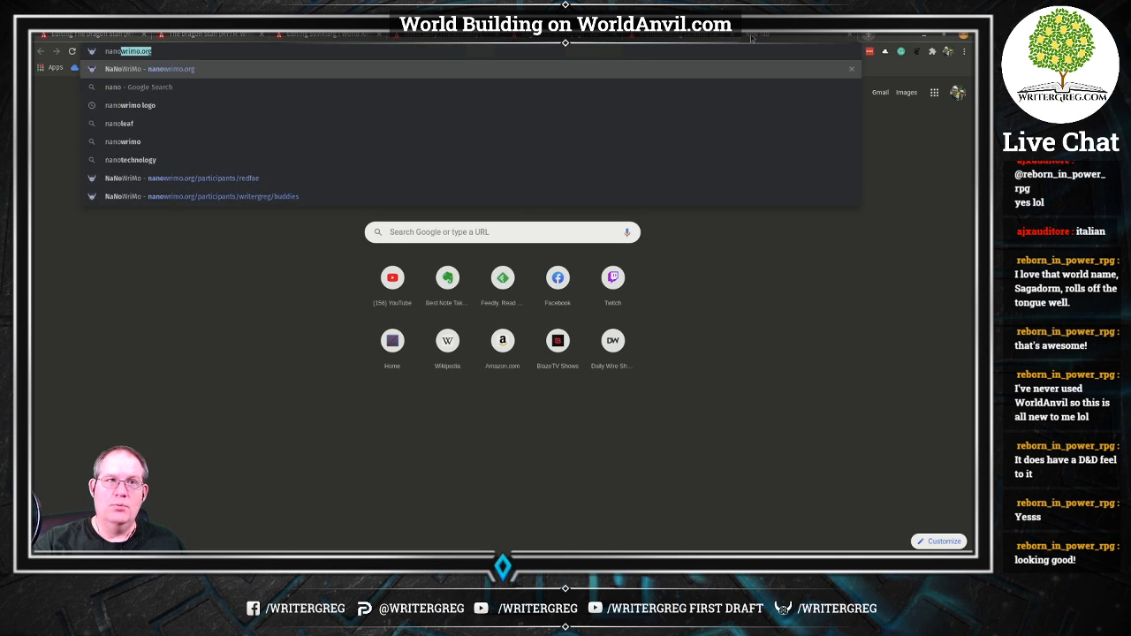
key("Return")
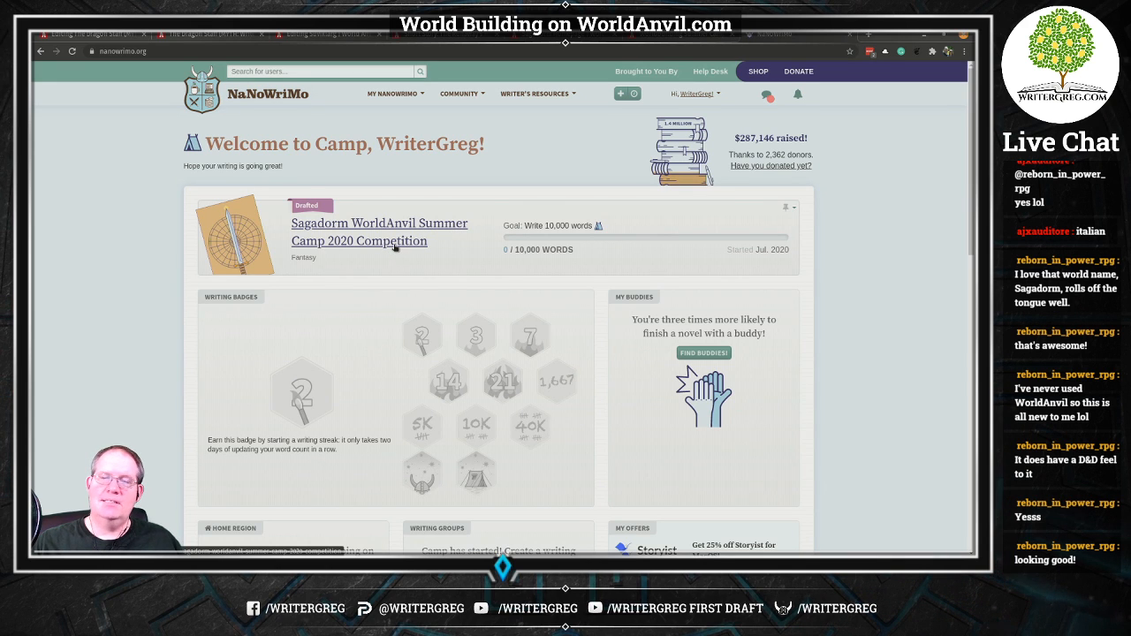
left_click(394, 248)
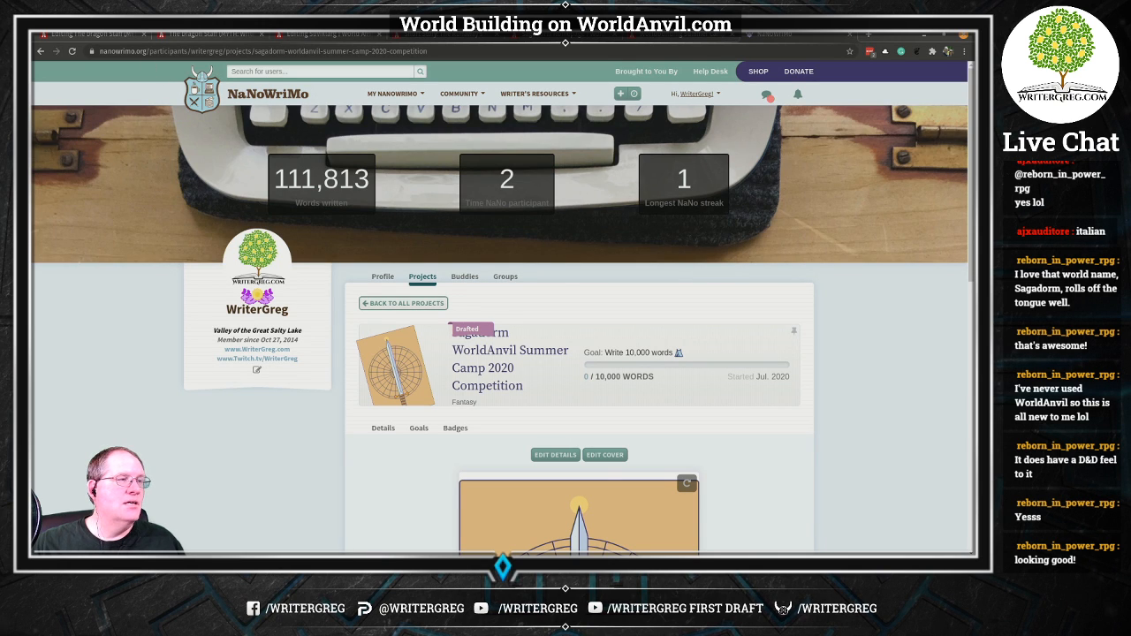
Switch to the blank LibreOffice Writer document and place its window side by side with the browser.
key("alt+Tab")
key("alt+Tab")
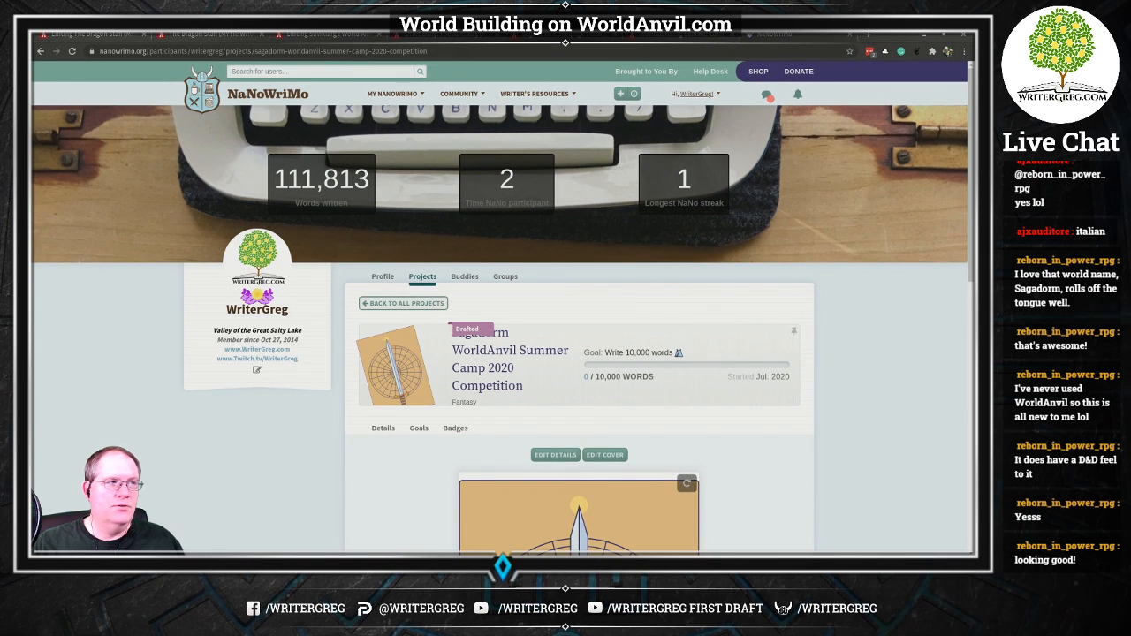
key("alt+Tab")
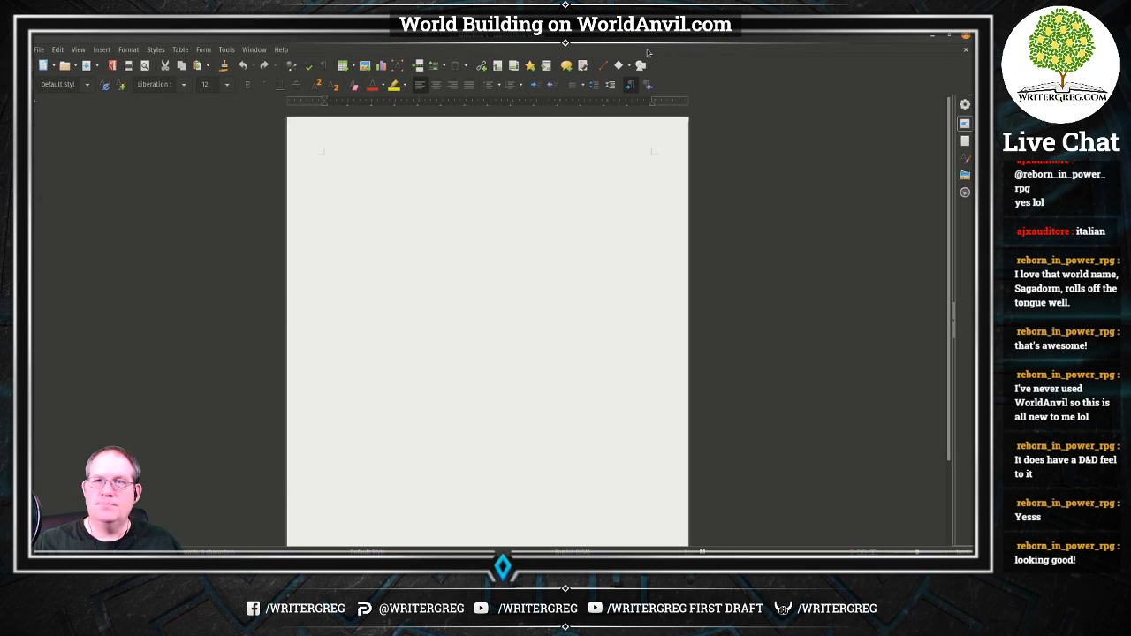
key("alt+Tab")
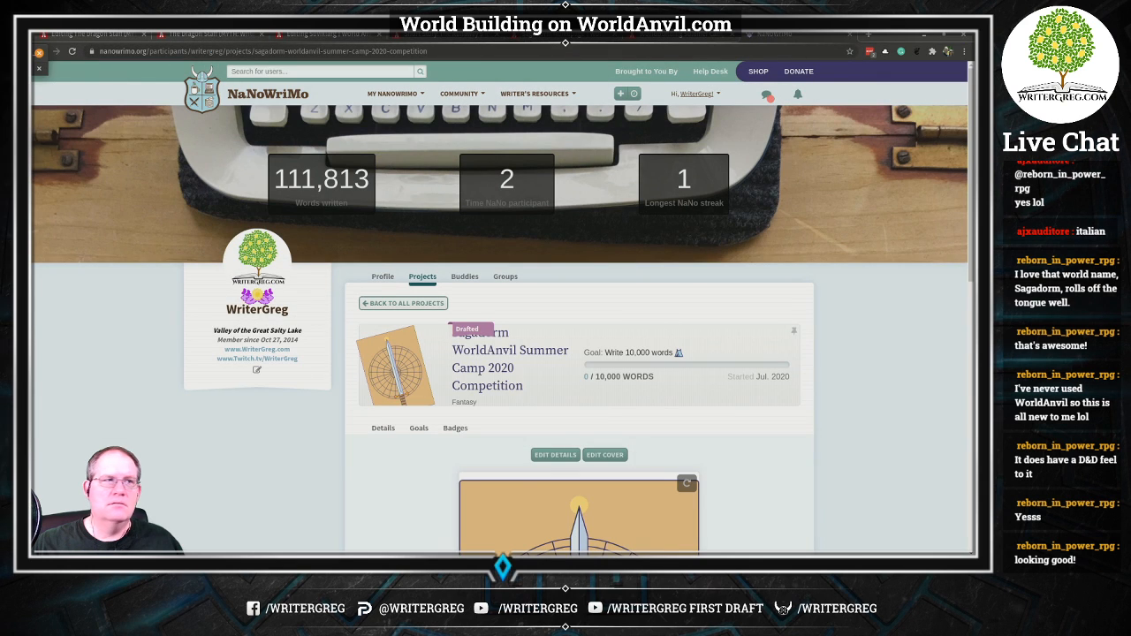
key("alt+Tab")
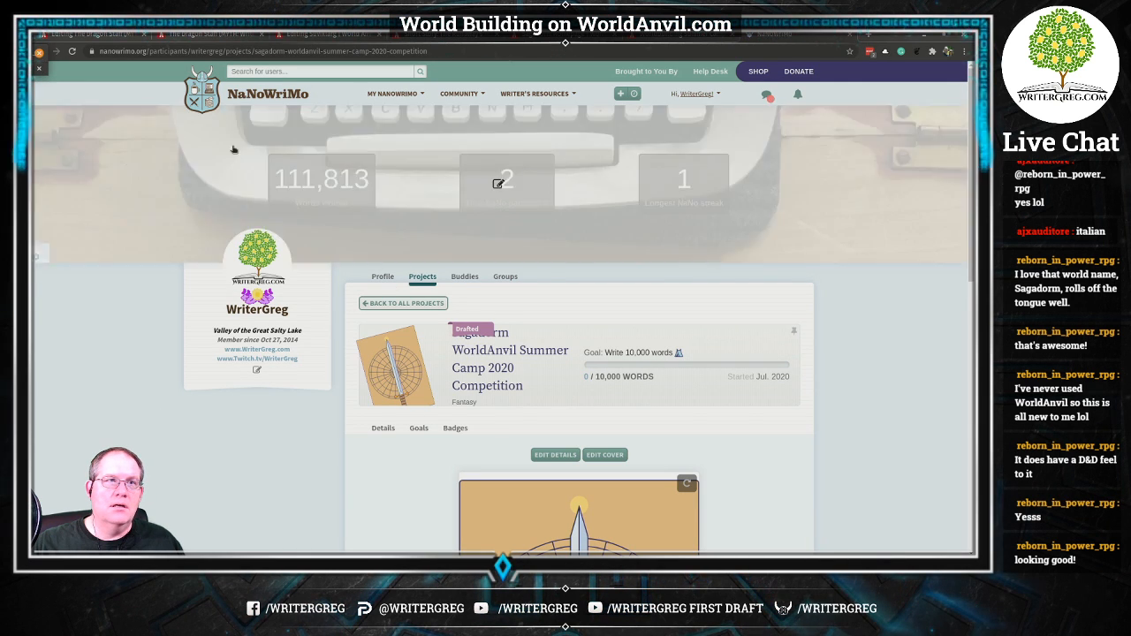
left_click_drag(46, 76, 770, 525)
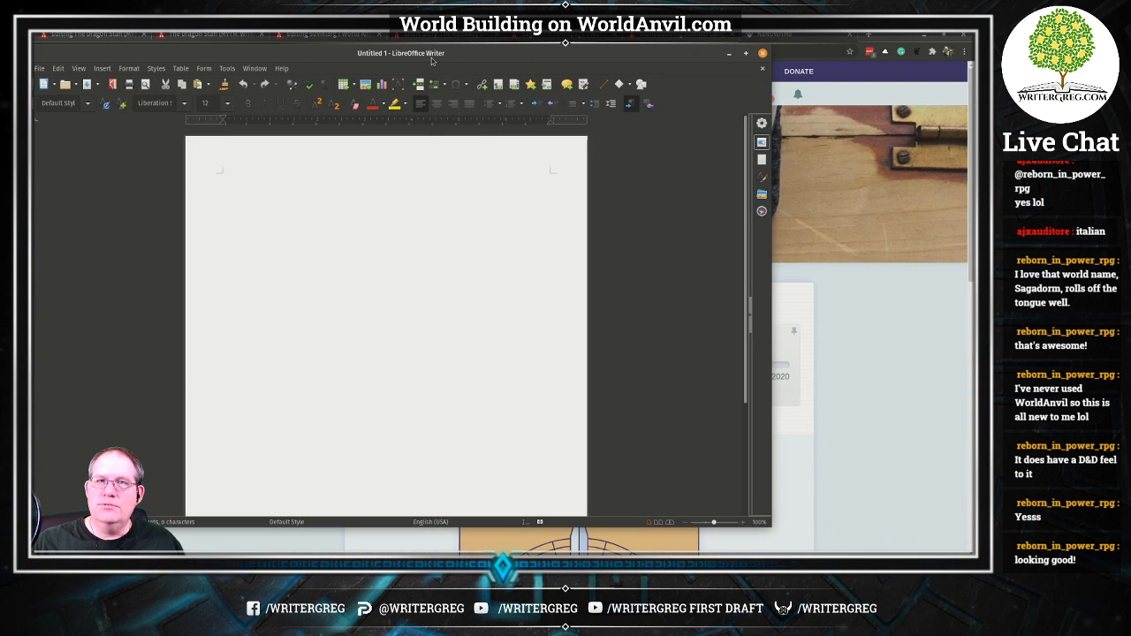
left_click_drag(431, 55, 974, 302)
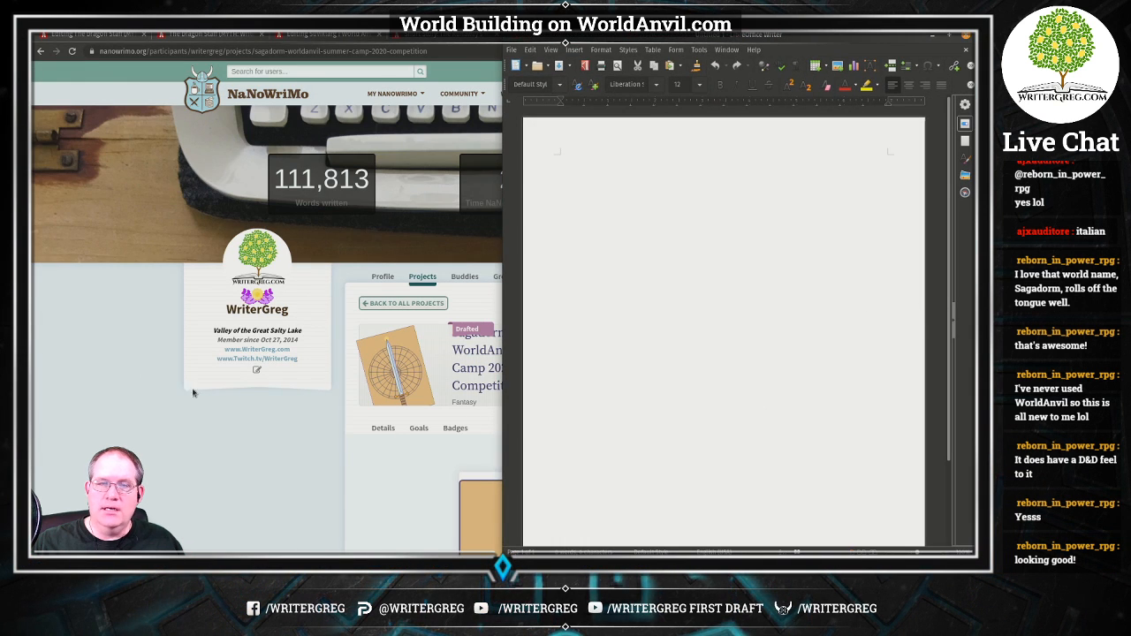
Copy the whole Summary text from the Dragon Staff article editor into the blank Writer document.
left_click(74, 36)
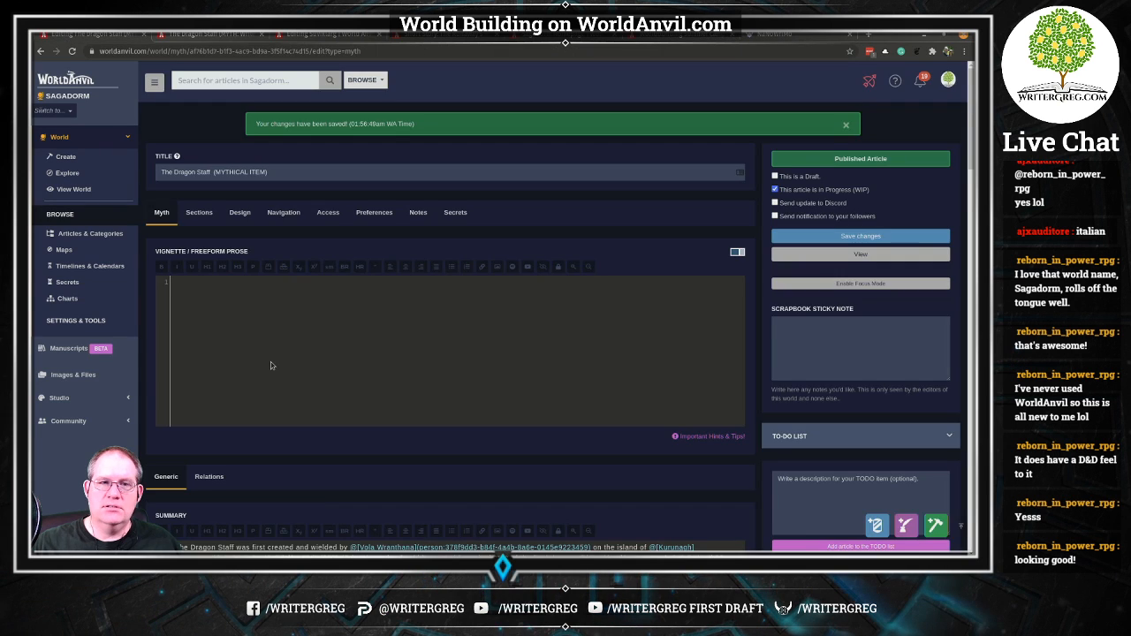
scroll(273, 376, "down", 3)
scroll(273, 383, "down", 4)
left_click(273, 486)
key("ctrl+a")
key("ctrl+c")
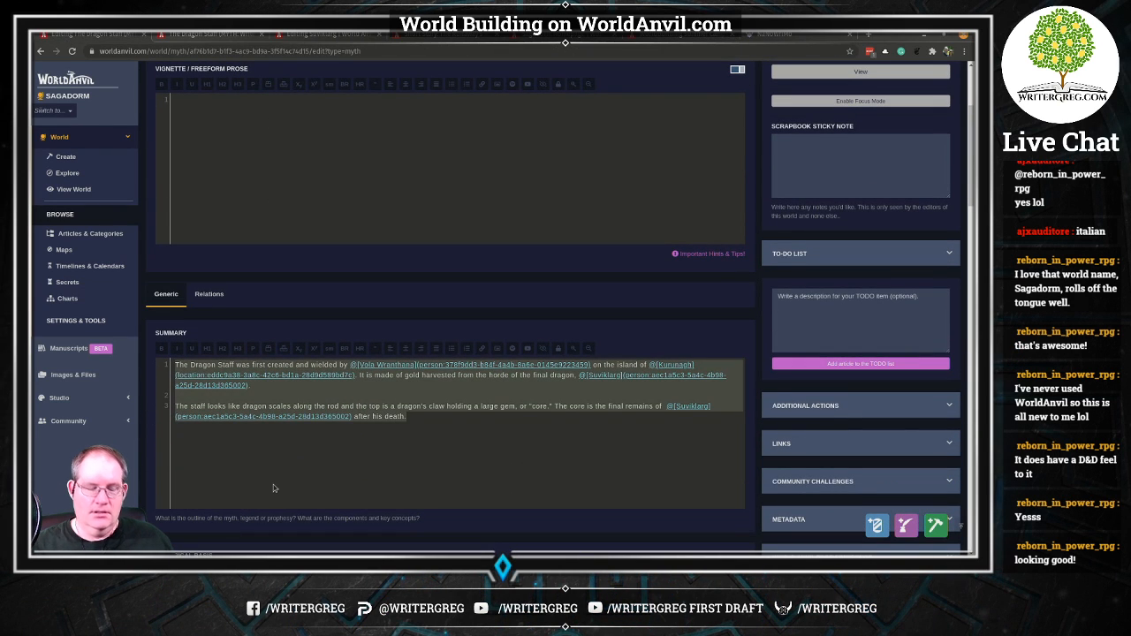
key("alt+Tab")
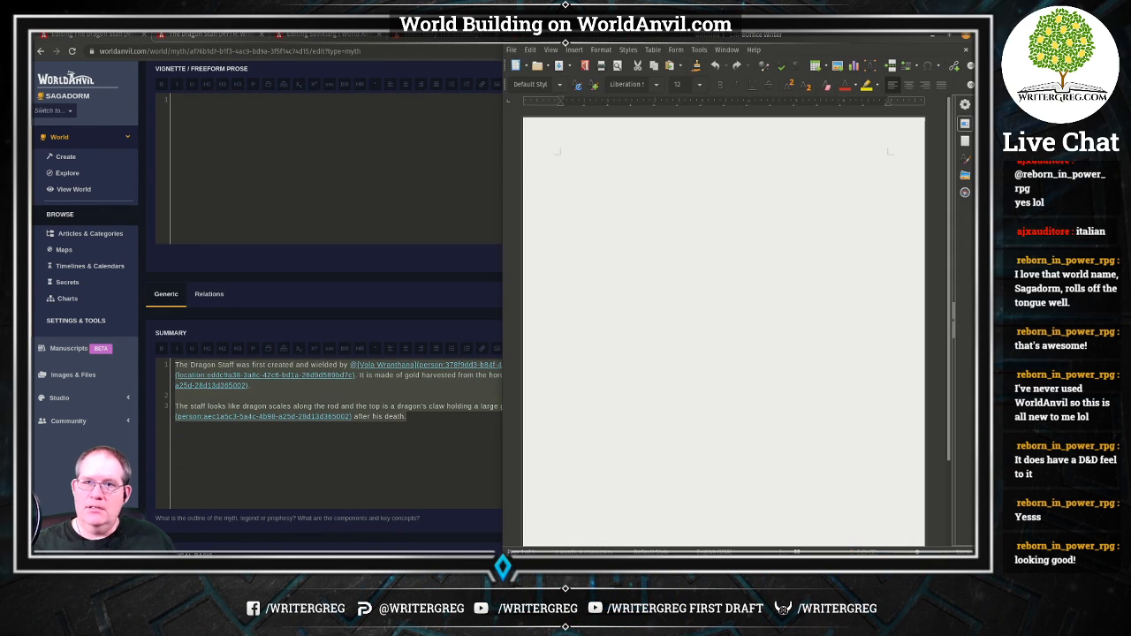
key("ctrl+v")
Copy the article's full Historical Basis text into the Writer document below the summary.
key("alt+Tab")
scroll(354, 466, "down", 5)
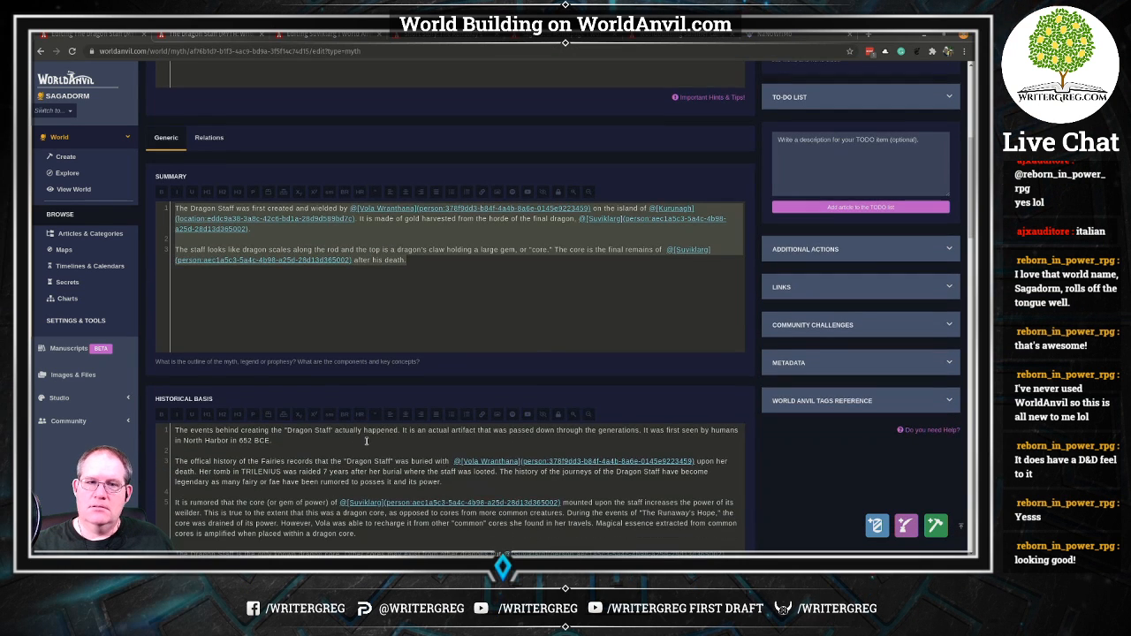
left_click(353, 465)
key("ctrl+a")
key("ctrl+c")
key("alt+Tab")
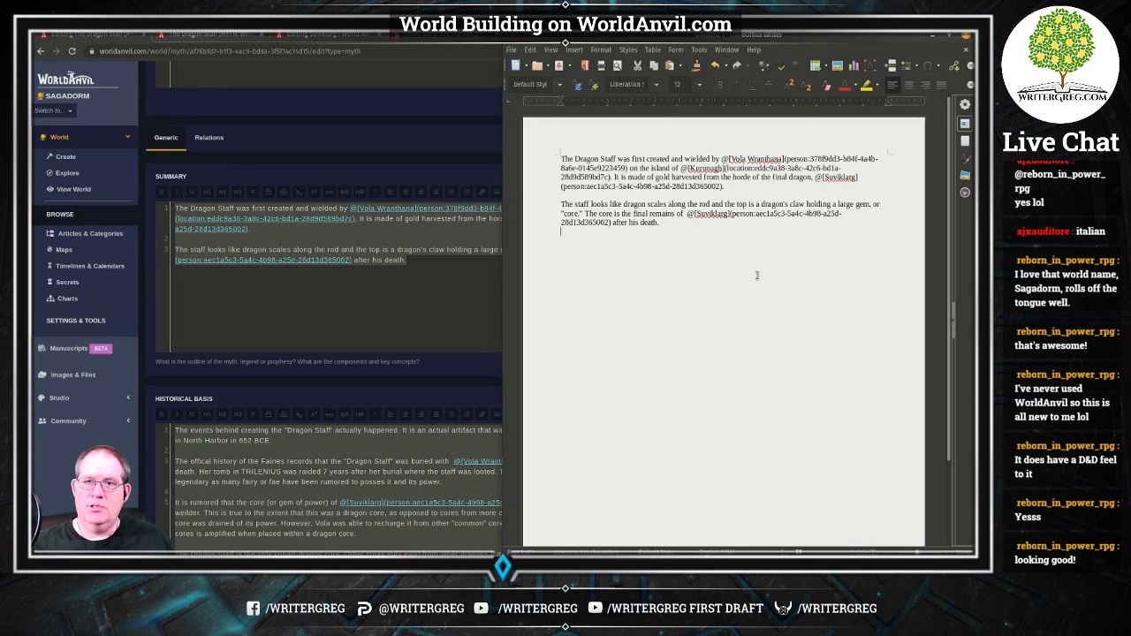
key("ctrl+v")
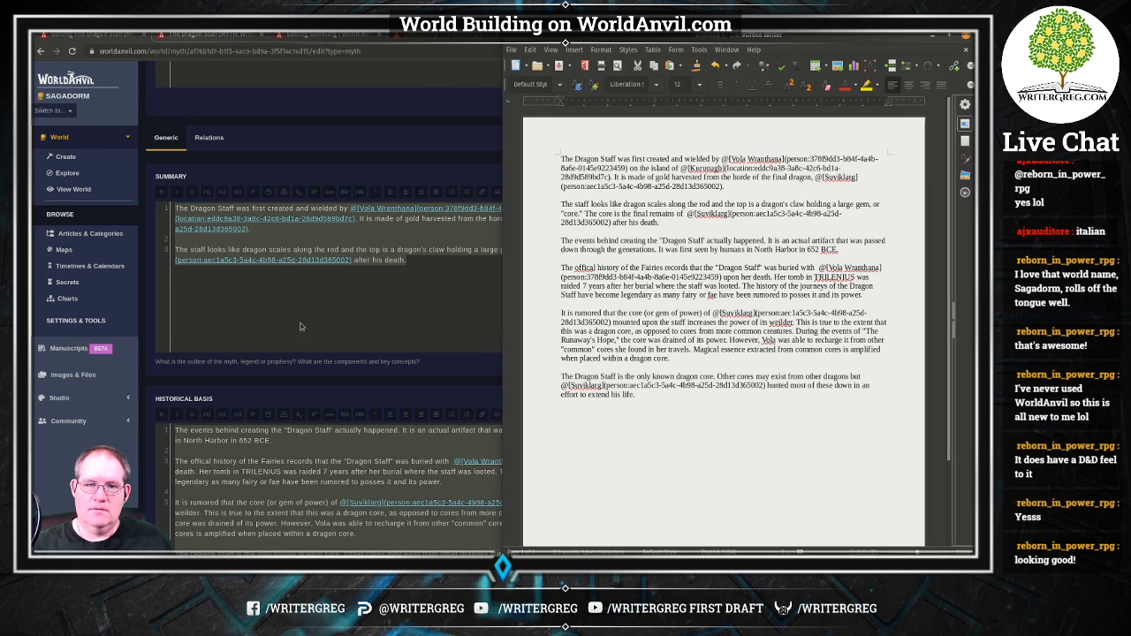
Copy the article's full Spread / Apocrypha text to the end of the Writer document.
key("alt+Tab")
scroll(309, 421, "down", 3)
left_click(309, 421)
key("ctrl+a")
key("ctrl+c")
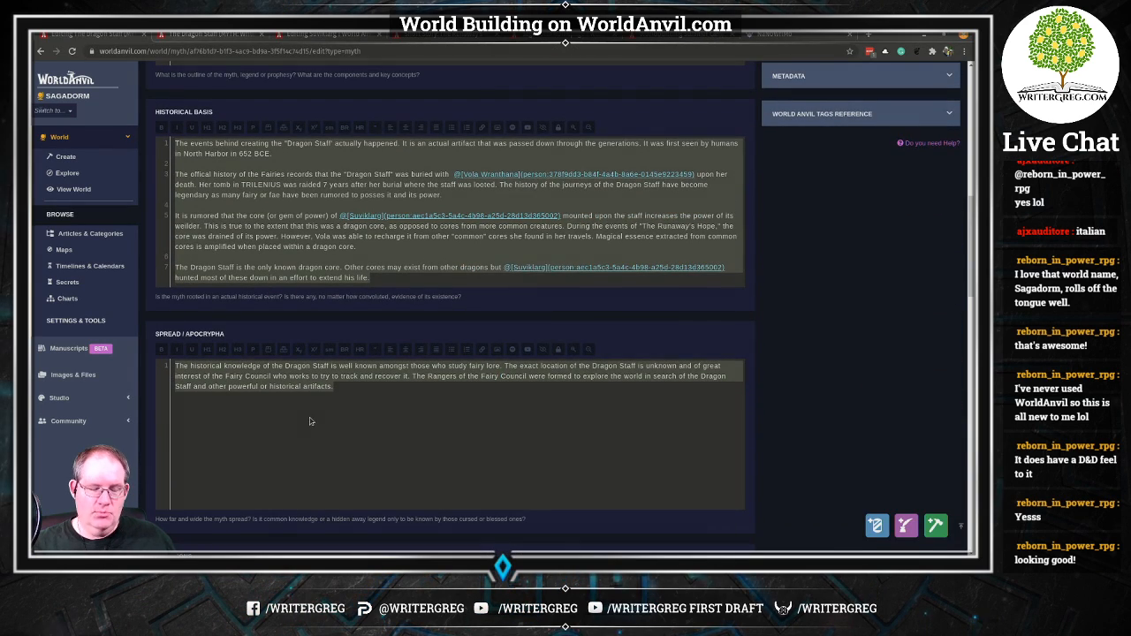
key("alt+Tab")
scroll(681, 355, "down", 2)
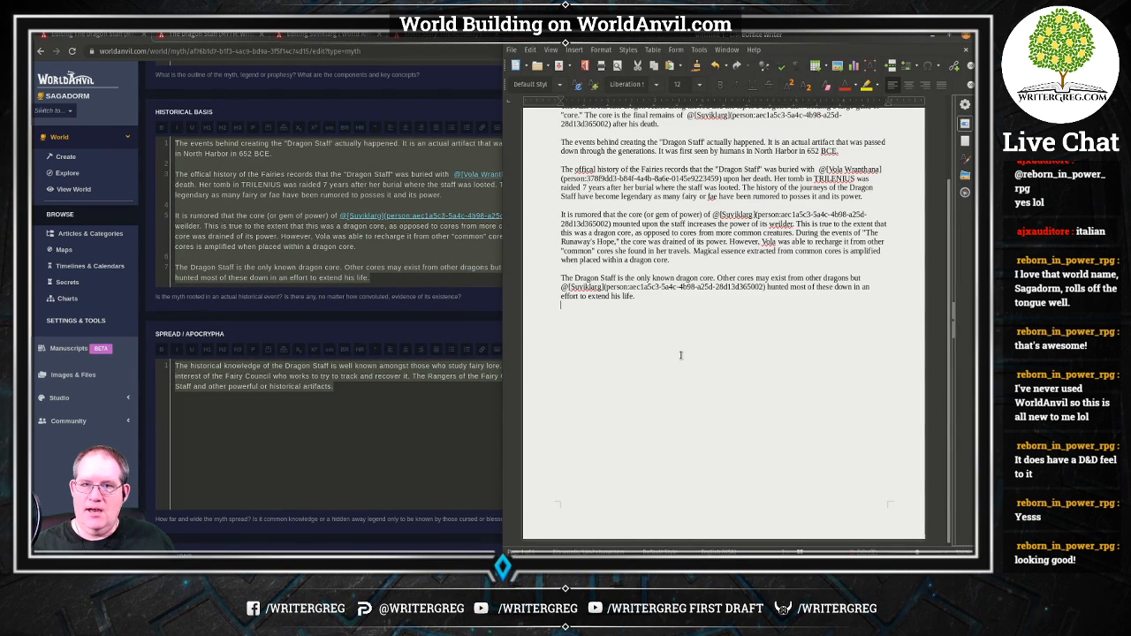
key("ctrl+v")
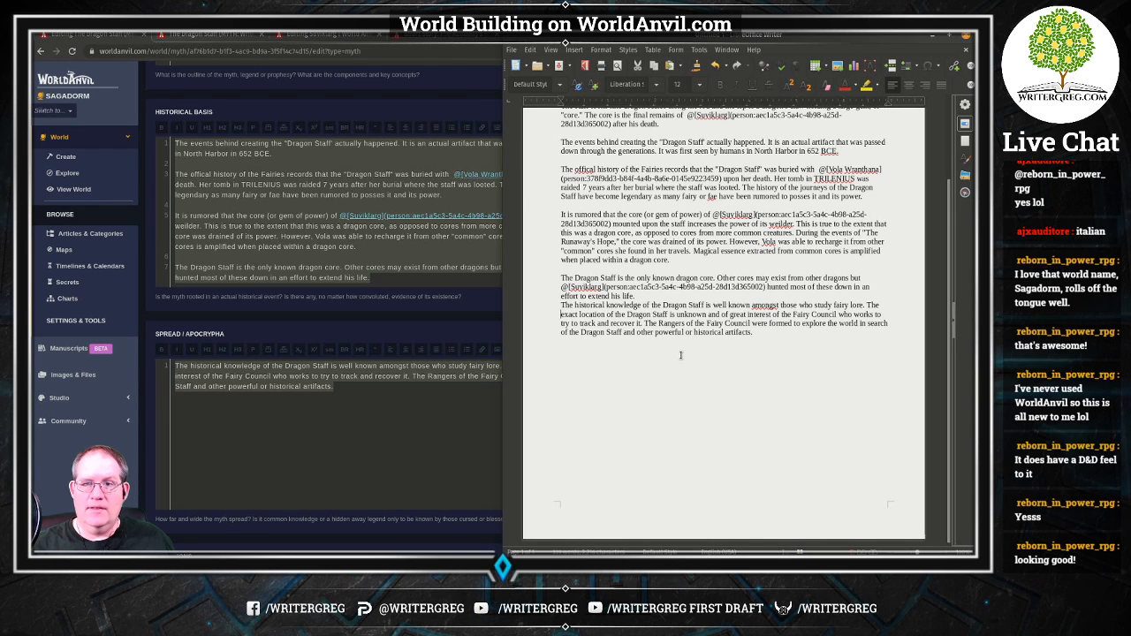
Add the article's full Variations text to the Writer document after the Spread / Apocrypha paragraph.
key("alt+Tab")
scroll(229, 373, "down", 3)
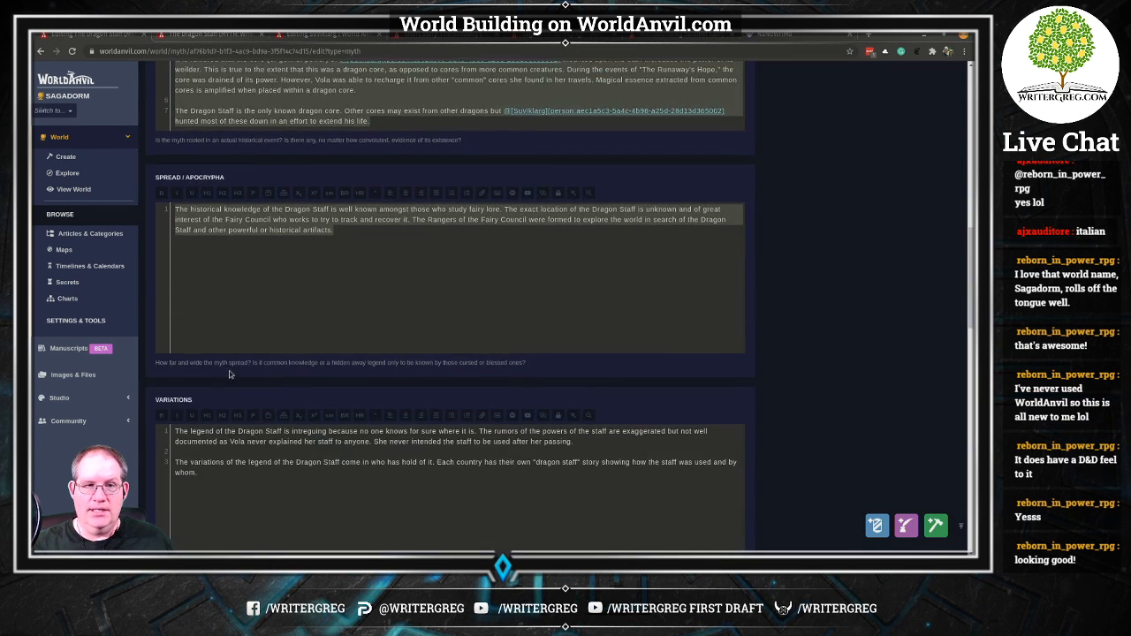
scroll(229, 374, "down", 3)
key("alt+Tab")
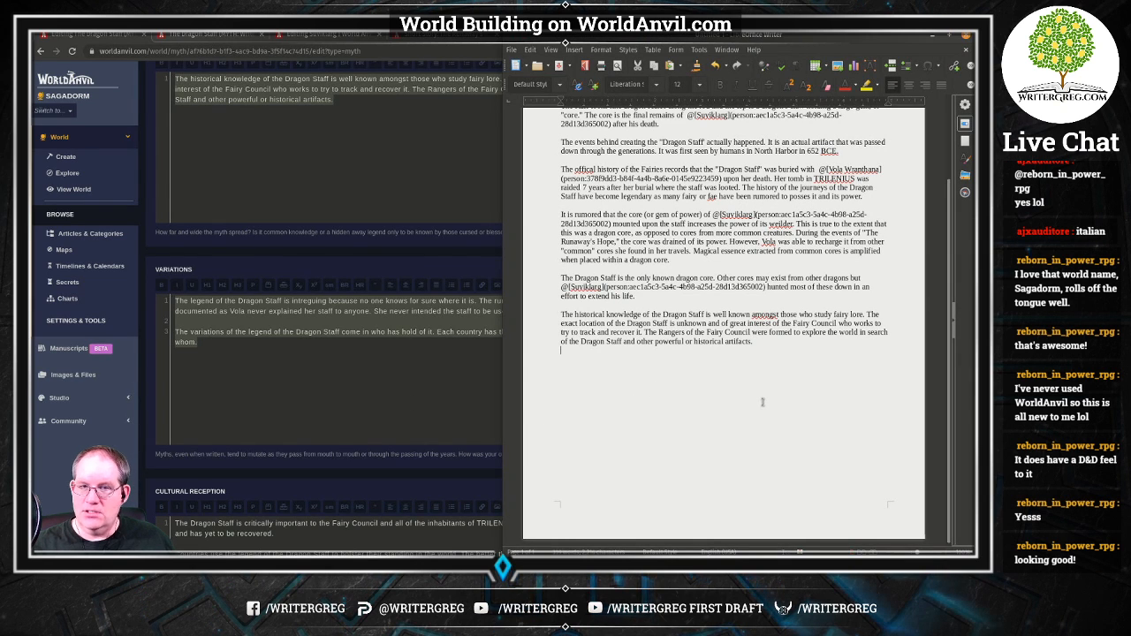
key("ctrl+v")
Copy the article's full Cultural Reception text to the end of the Writer document, below the Variations paragraphs.
key("alt+Tab")
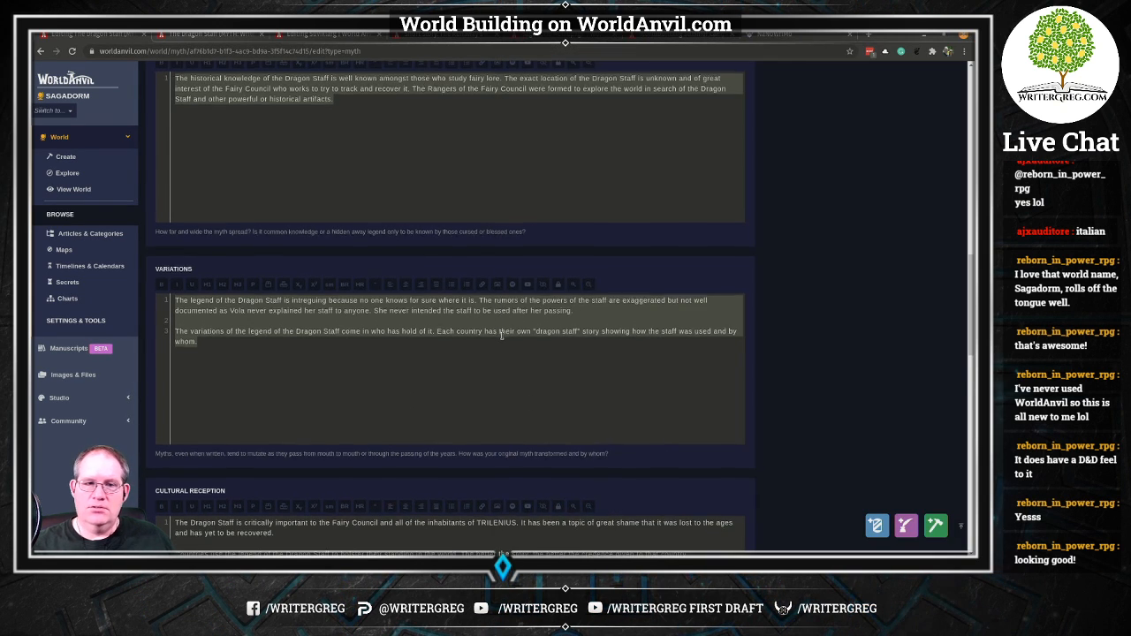
scroll(312, 419, "down", 2)
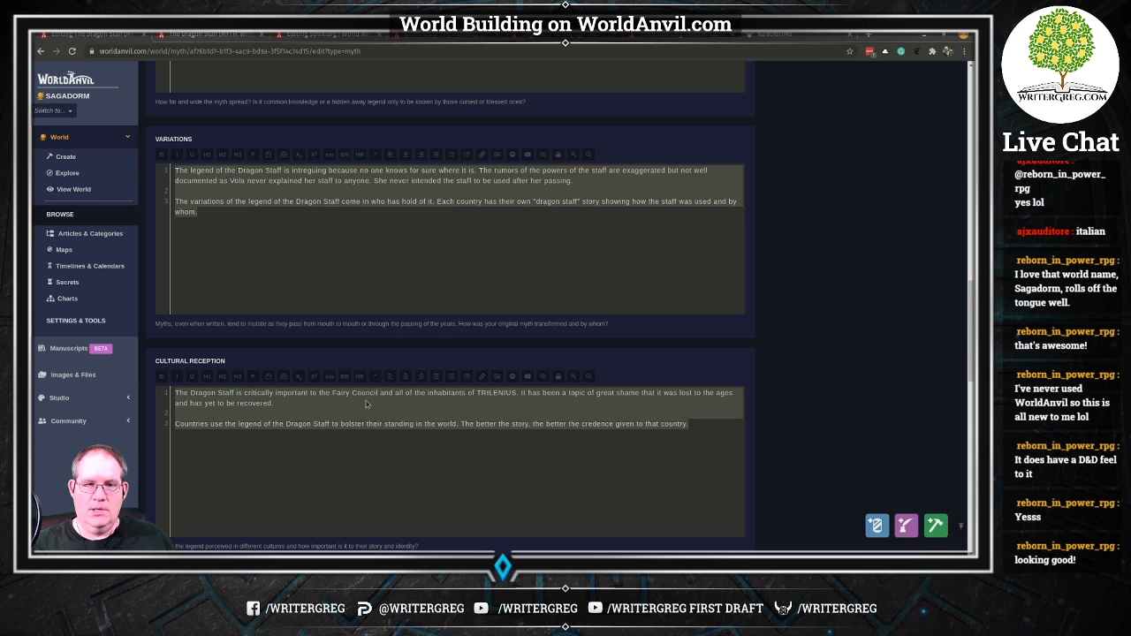
key("alt+Tab")
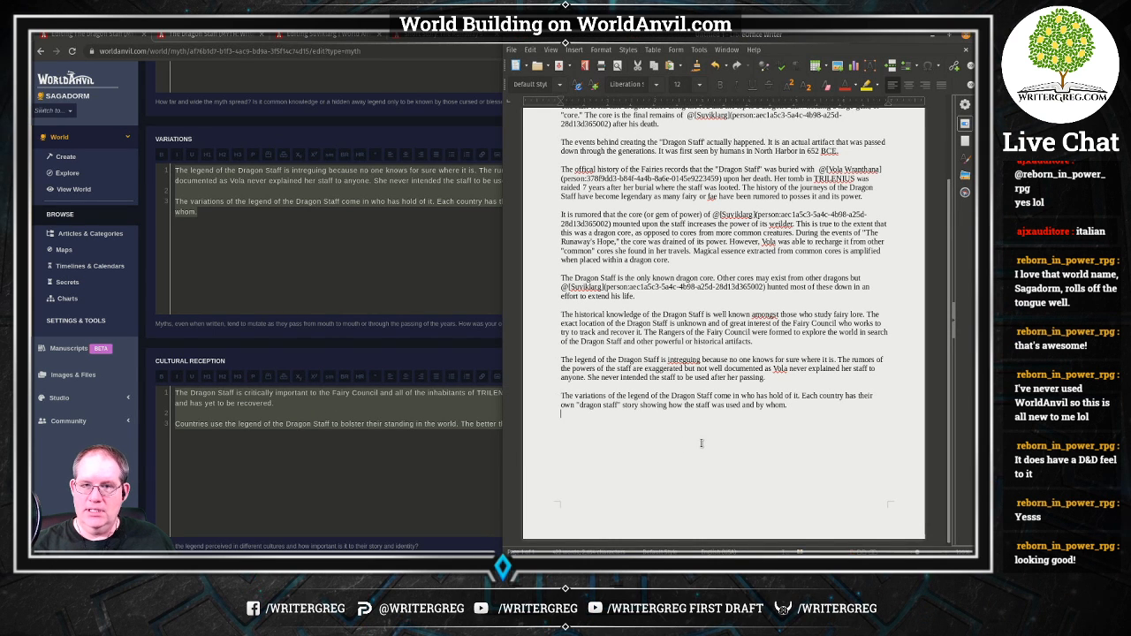
key("ctrl+v")
Copy the article's full In Literature text to the end of the Writer document, after the Cultural Reception paragraphs.
key("alt+Tab")
scroll(381, 374, "down", 4)
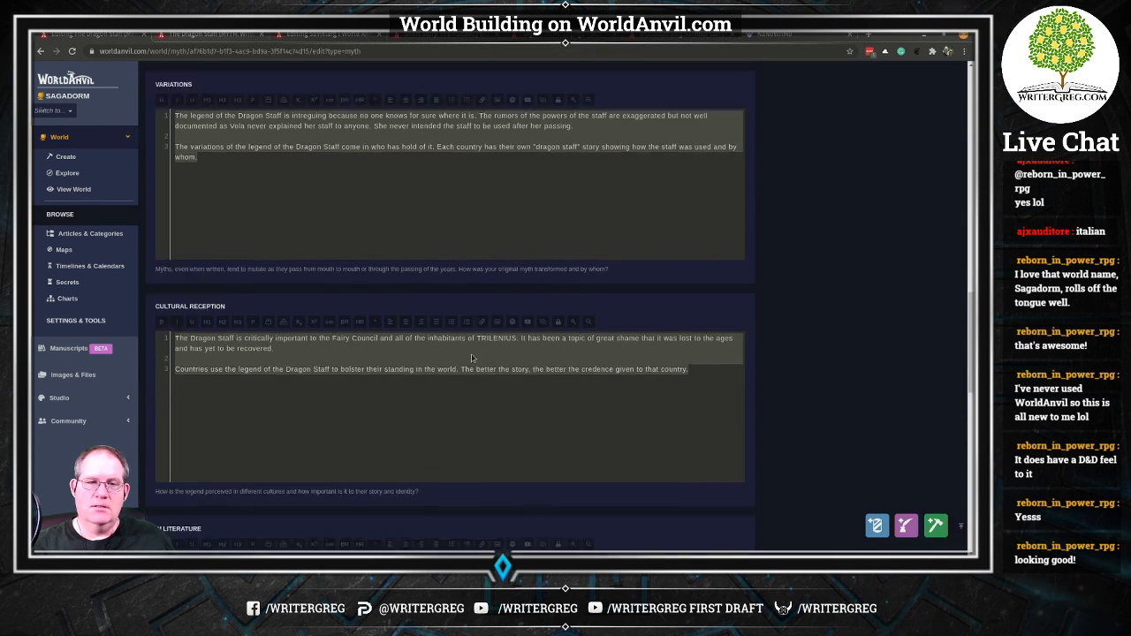
key("ctrl+a")
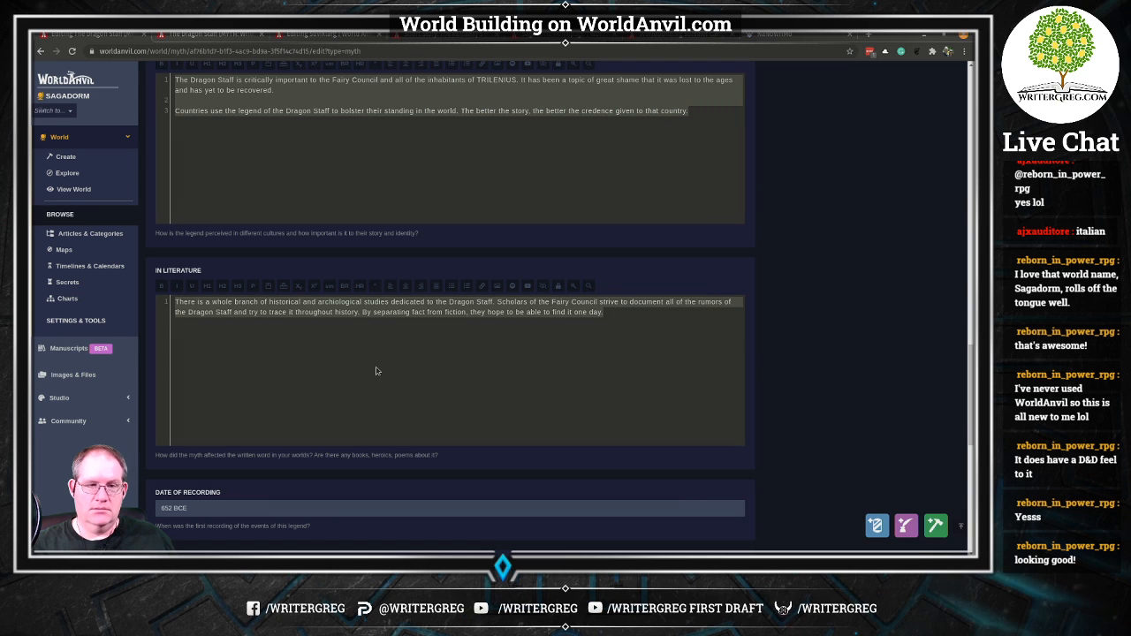
key("alt+Tab")
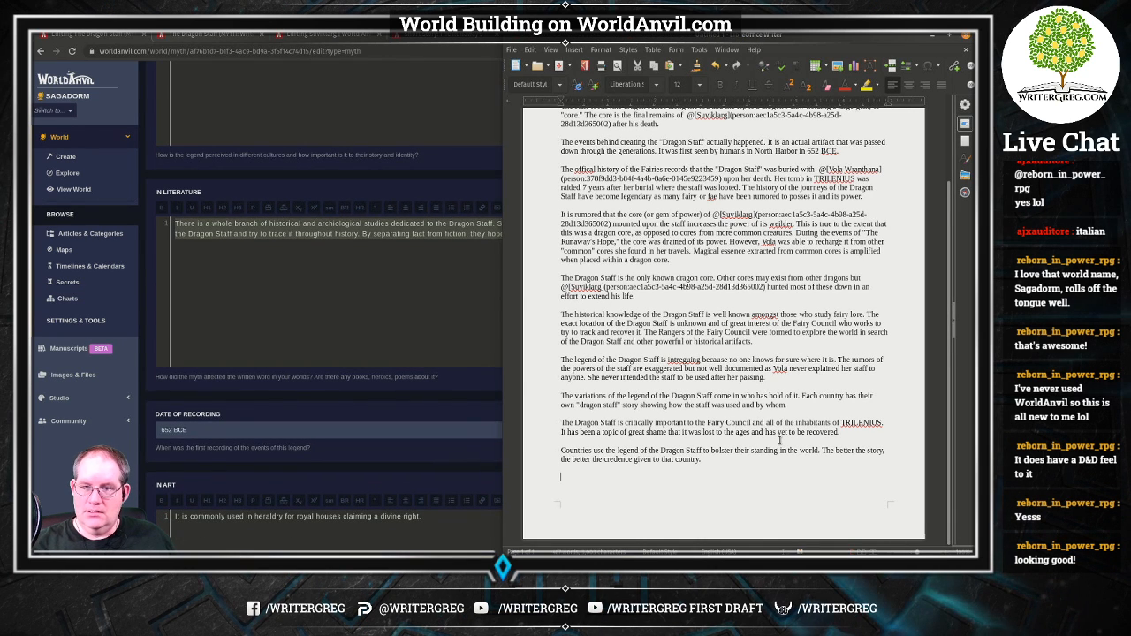
key("ctrl+v")
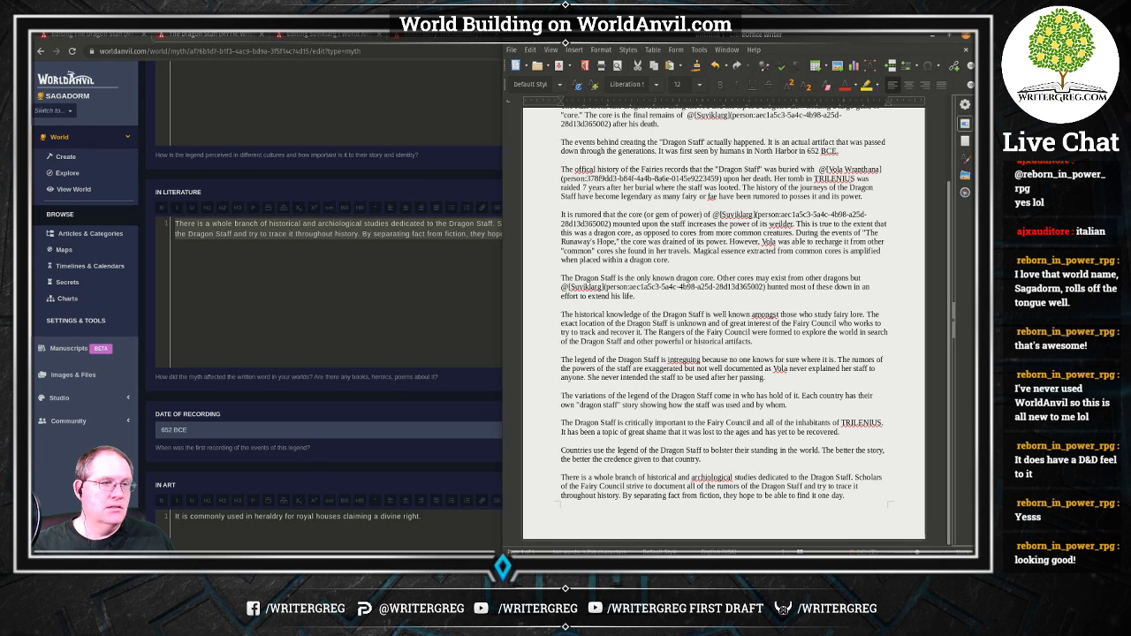
Switch to the NaNoWriMo page of the Summer Camp 2020 project and look for a place to log words.
left_click(379, 111)
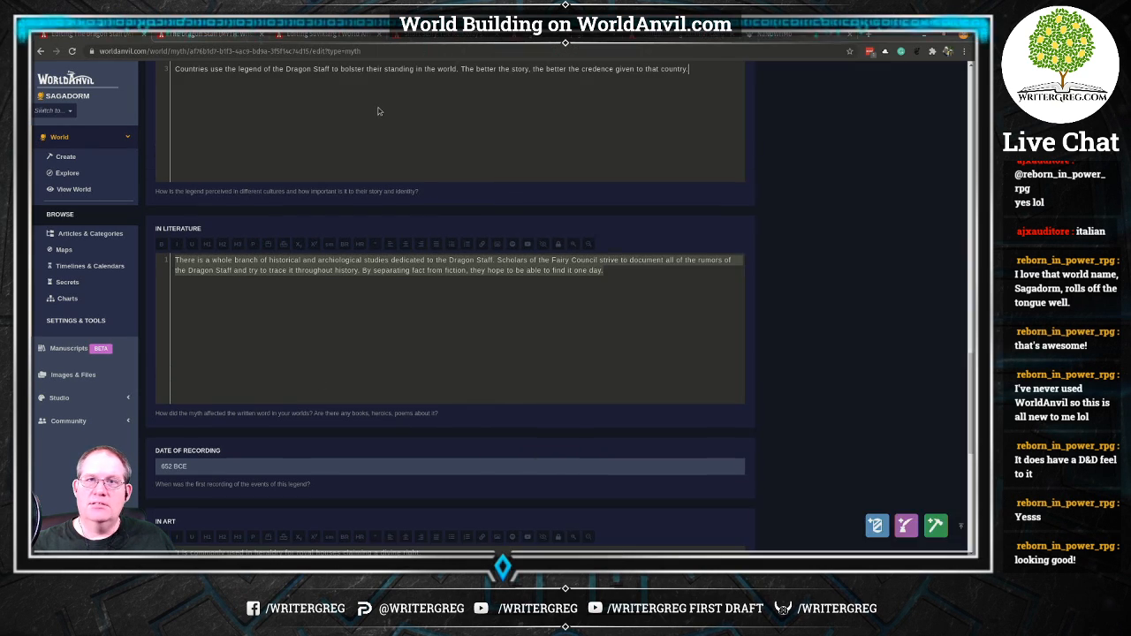
left_click(777, 37)
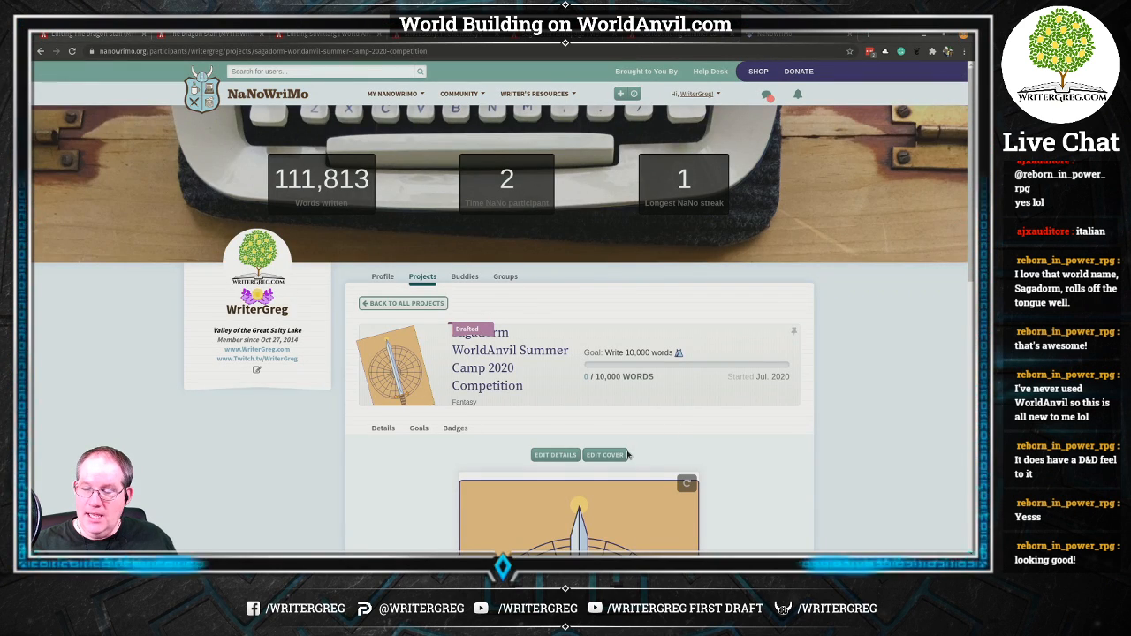
scroll(627, 454, "down", 3)
scroll(565, 371, "up", 2)
scroll(541, 327, "down", 3)
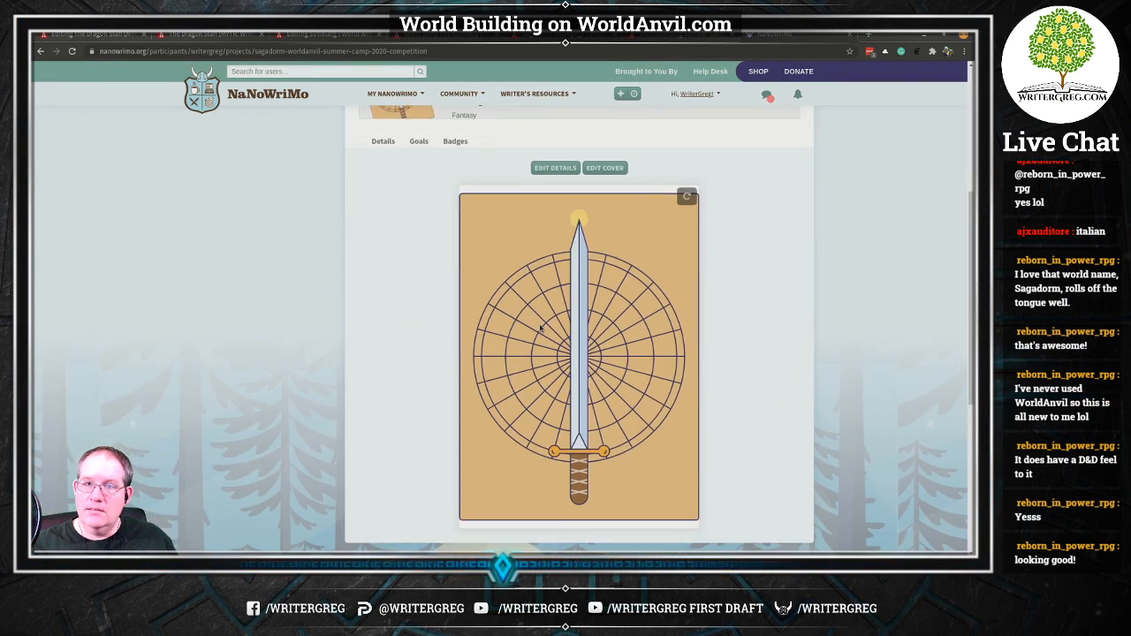
scroll(539, 328, "down", 3)
scroll(537, 328, "up", 6)
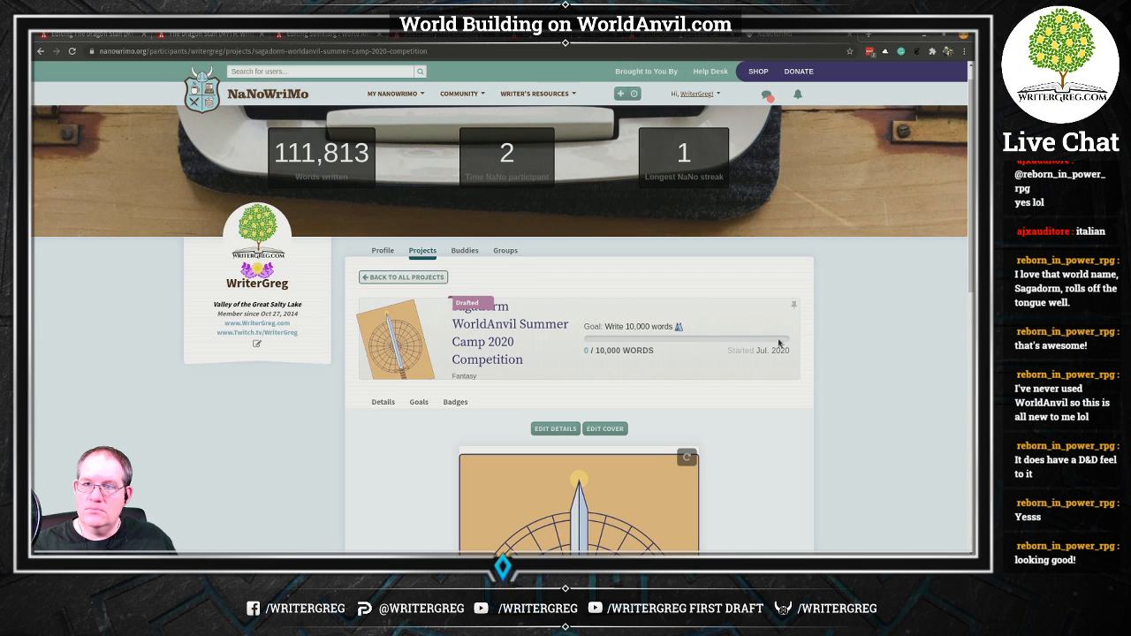
Reopen the Sagadorm project from the project list and check its goals, badges and details for word count entry.
left_click(407, 279)
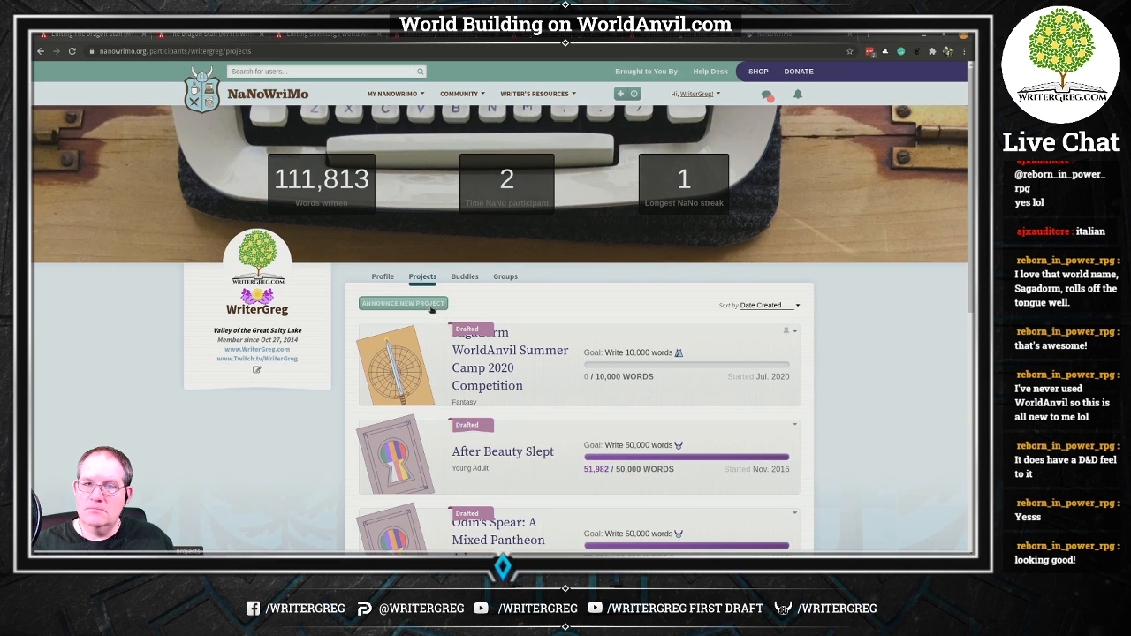
left_click(486, 368)
scroll(484, 405, "down", 5)
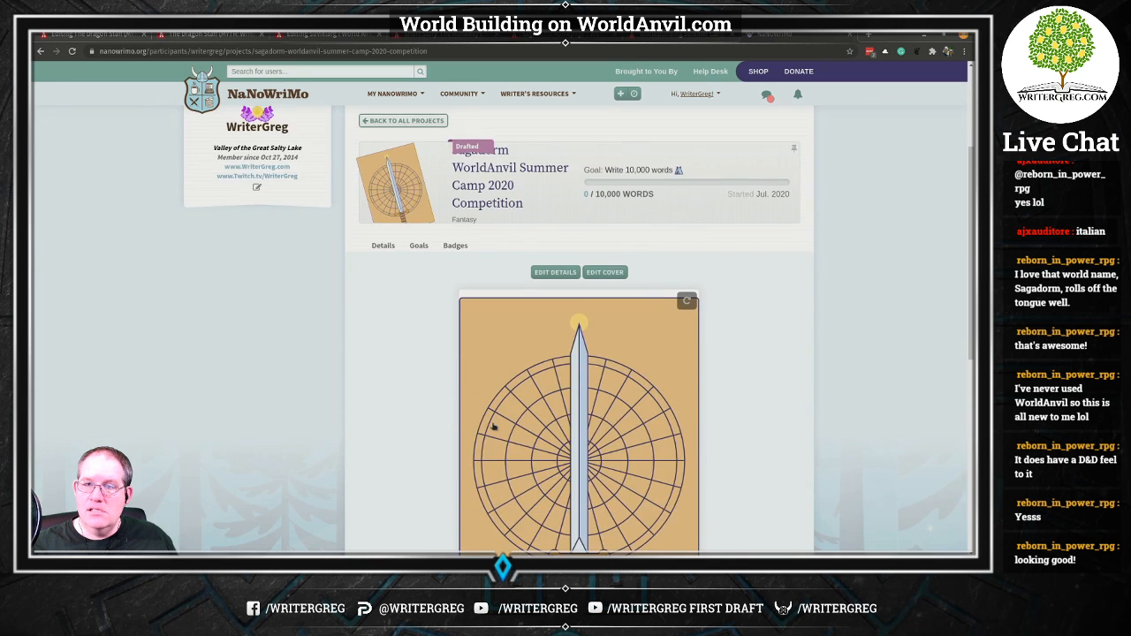
scroll(495, 422, "up", 3)
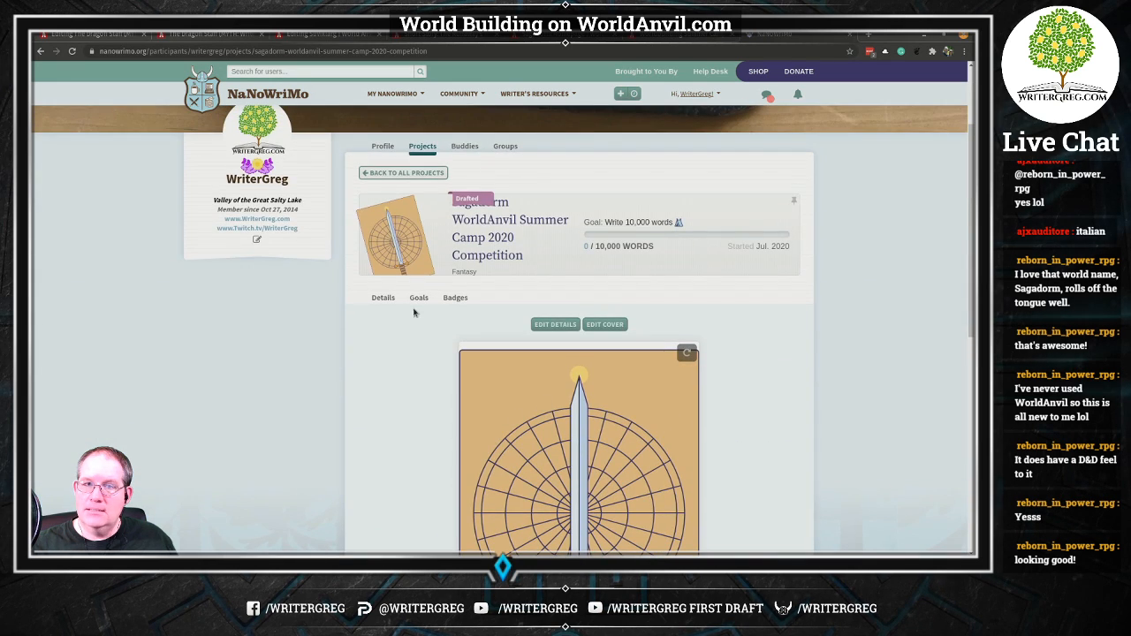
left_click(422, 300)
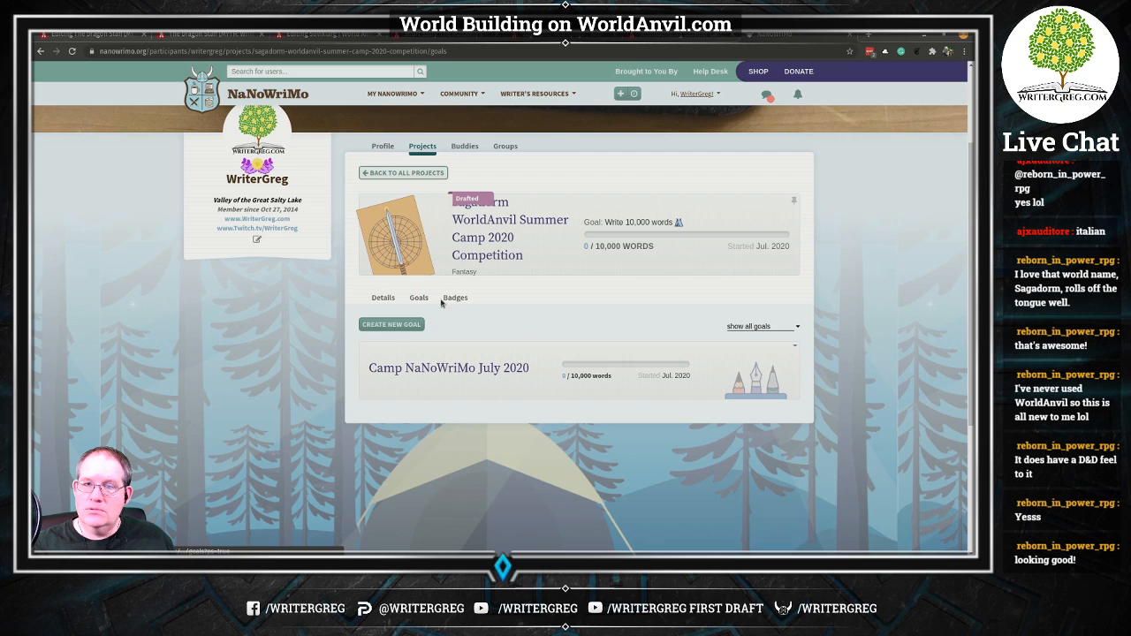
left_click(453, 300)
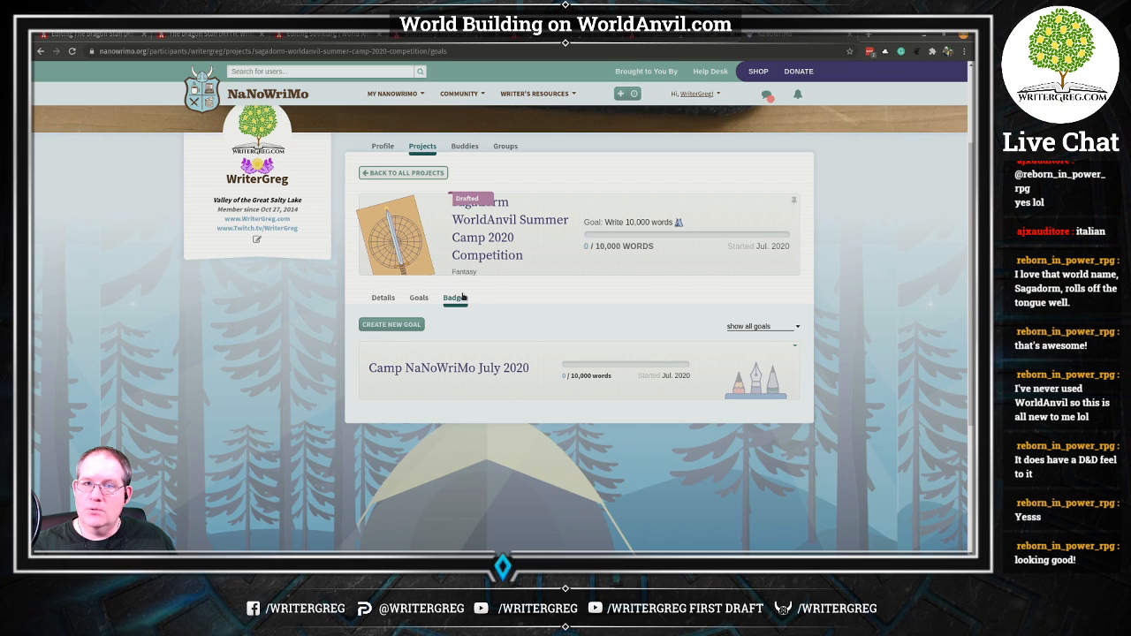
left_click(382, 301)
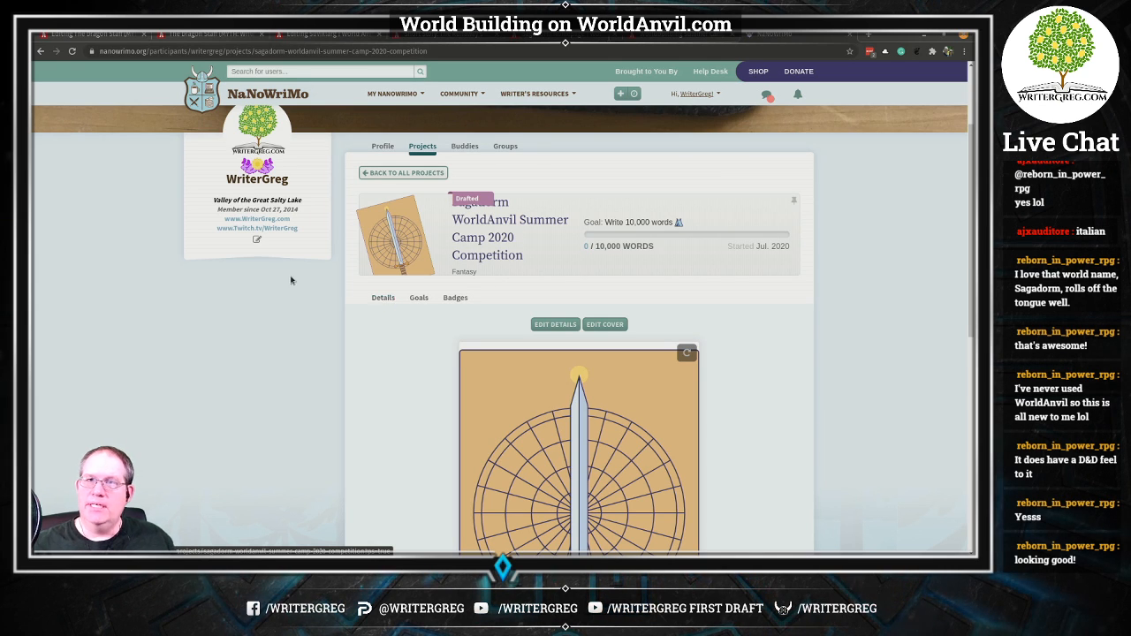
Record 540 words as words this session for the Sagadorm WorldAnvil Summer Camp 2020 Competition project and submit the progress update.
left_click(620, 96)
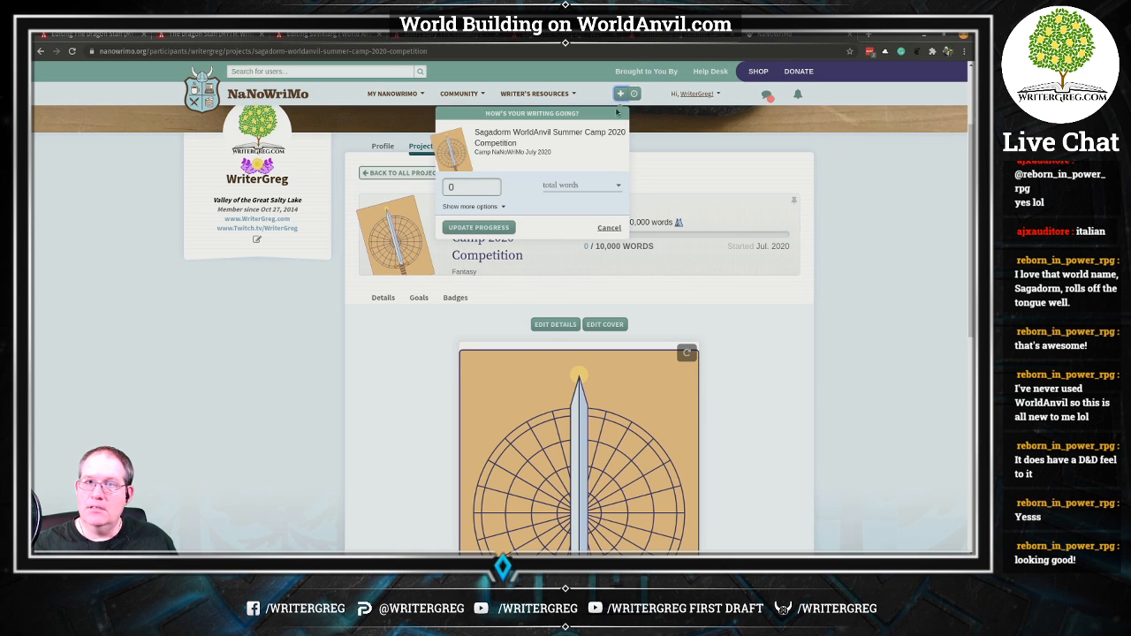
left_click(453, 186)
left_click_drag(456, 186, 415, 183)
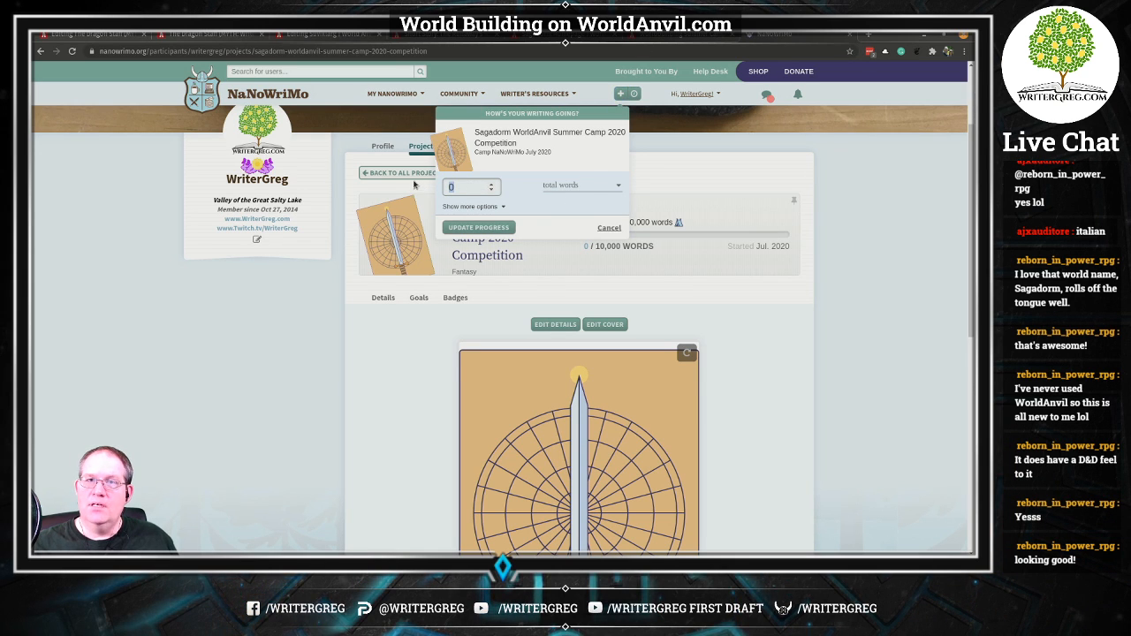
type(".eeeeee.")
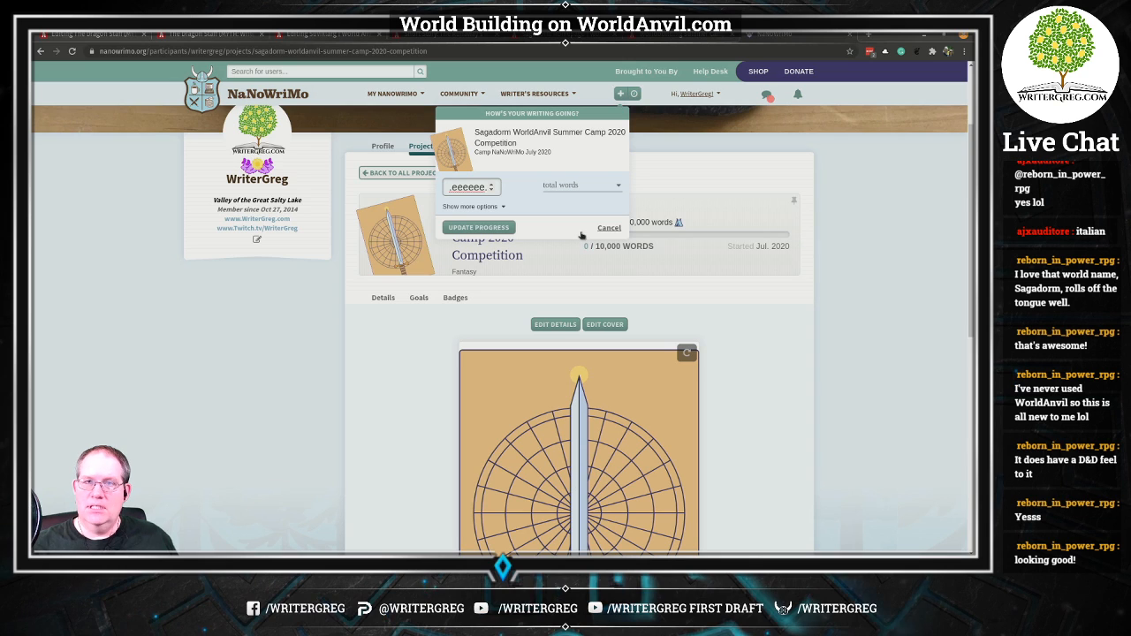
key("ctrl+a")
key("BackSpace")
type("540")
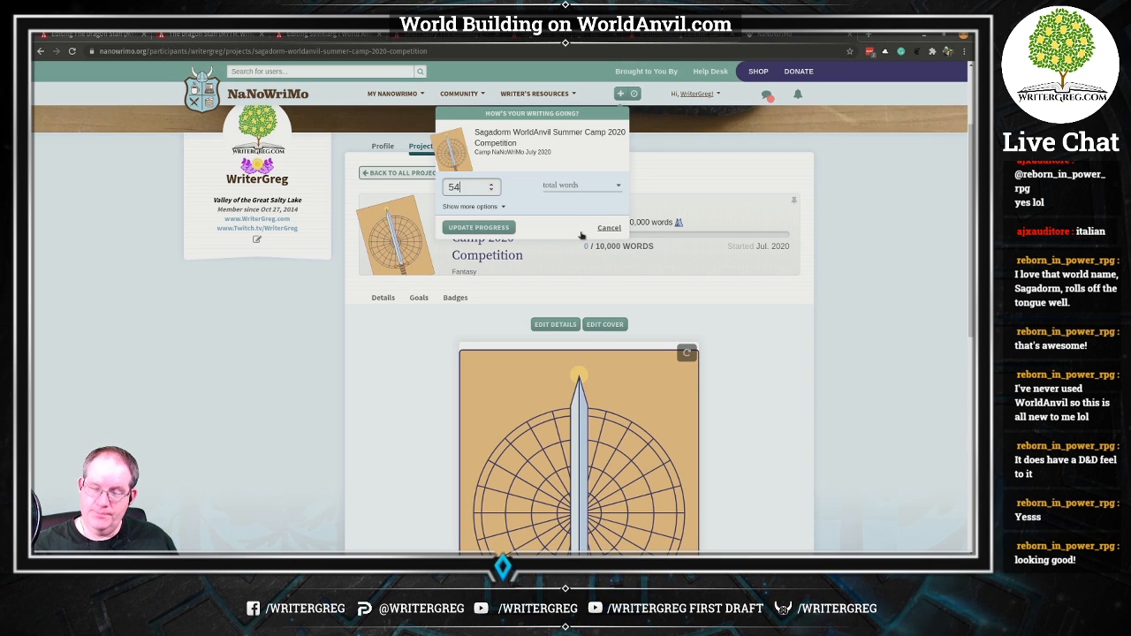
left_click(586, 188)
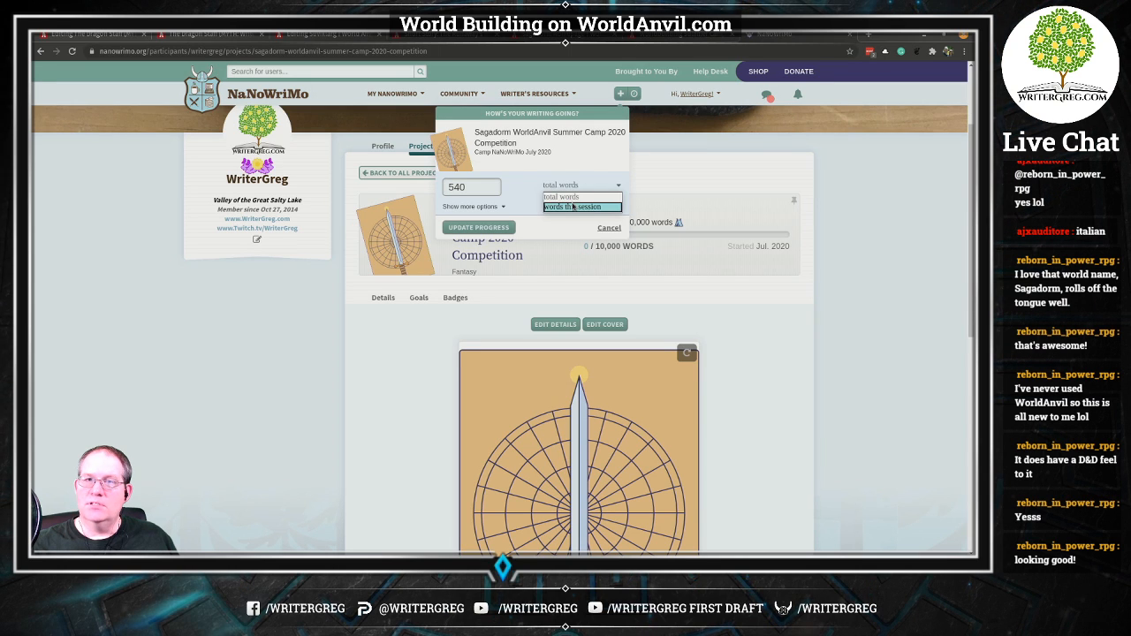
left_click(573, 206)
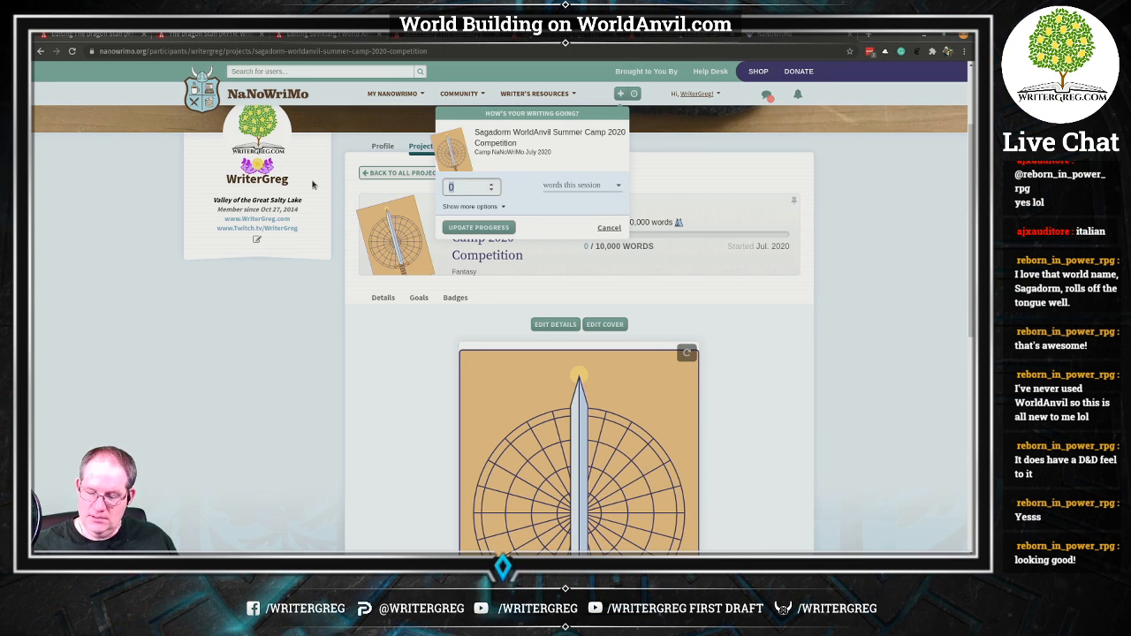
type("540")
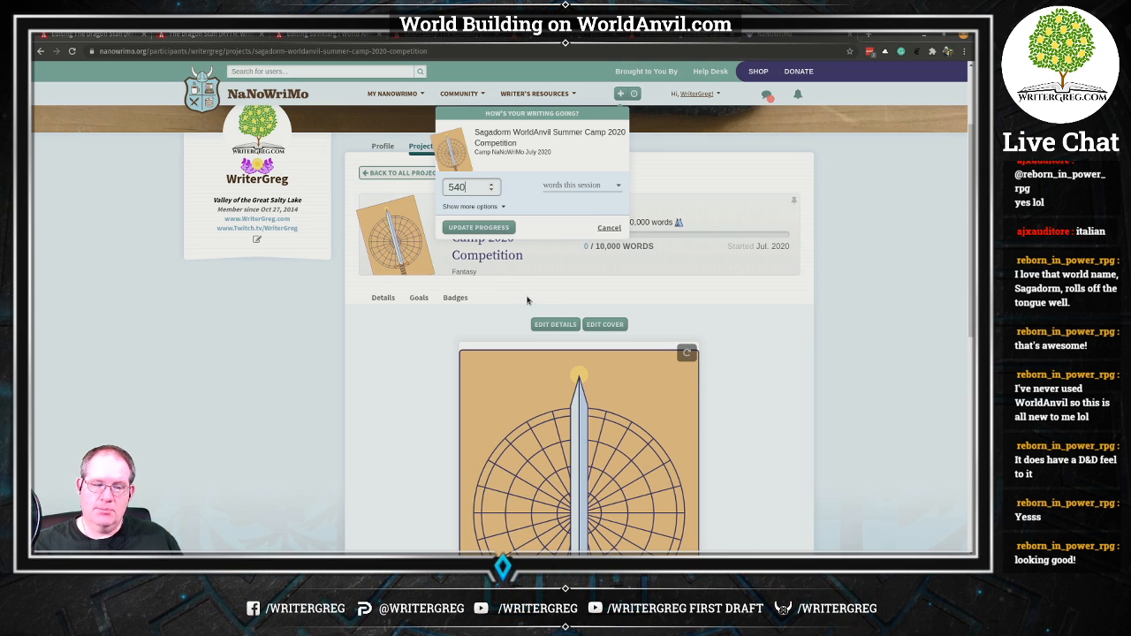
left_click(471, 228)
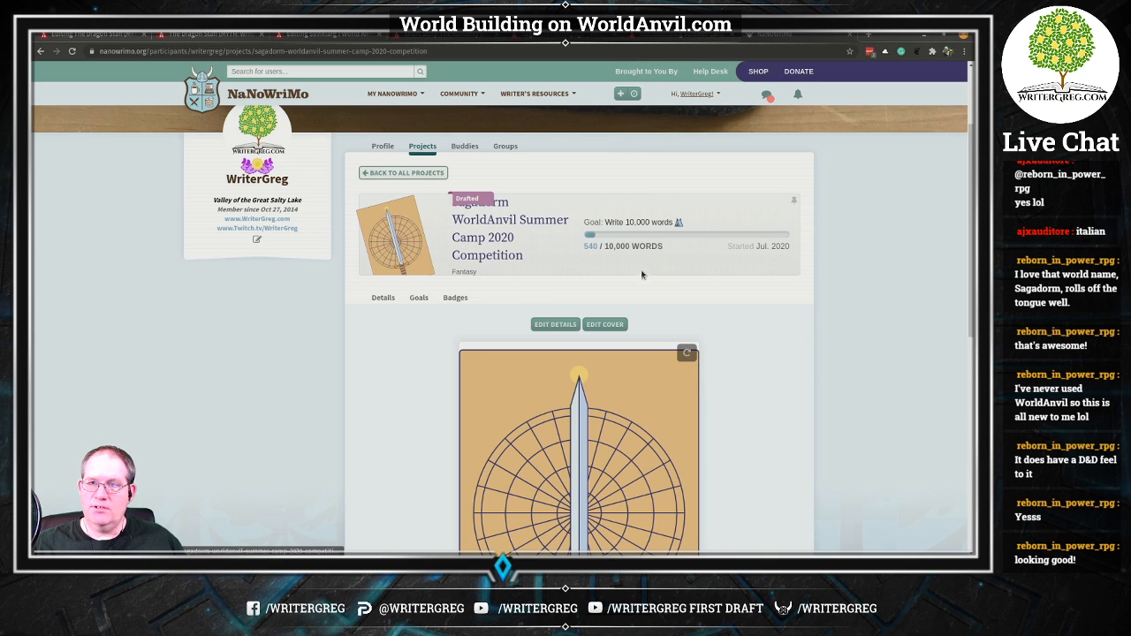